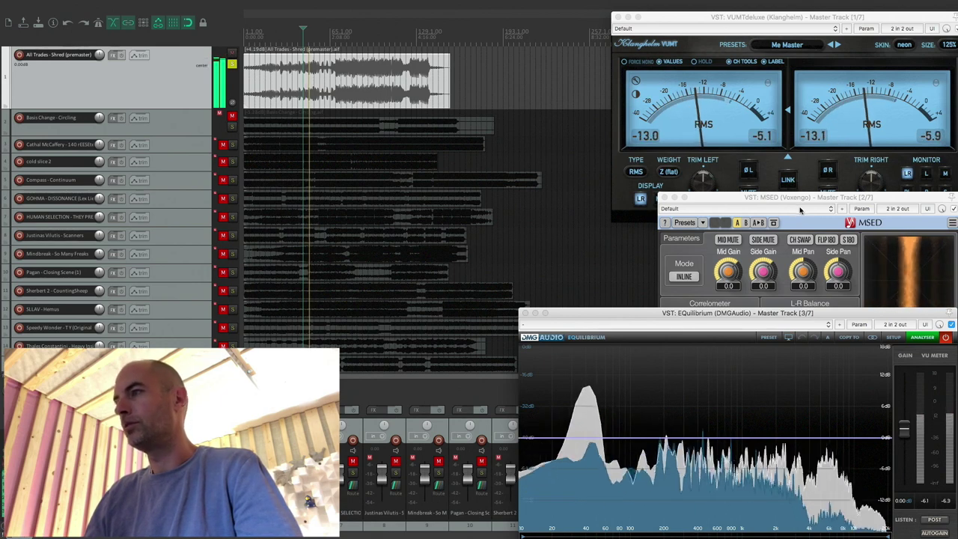
Bring the MSED plug-in window forward and pause playback of All Trades - Shred.
{"action": "left_click", "coordinate": [696, 197]}
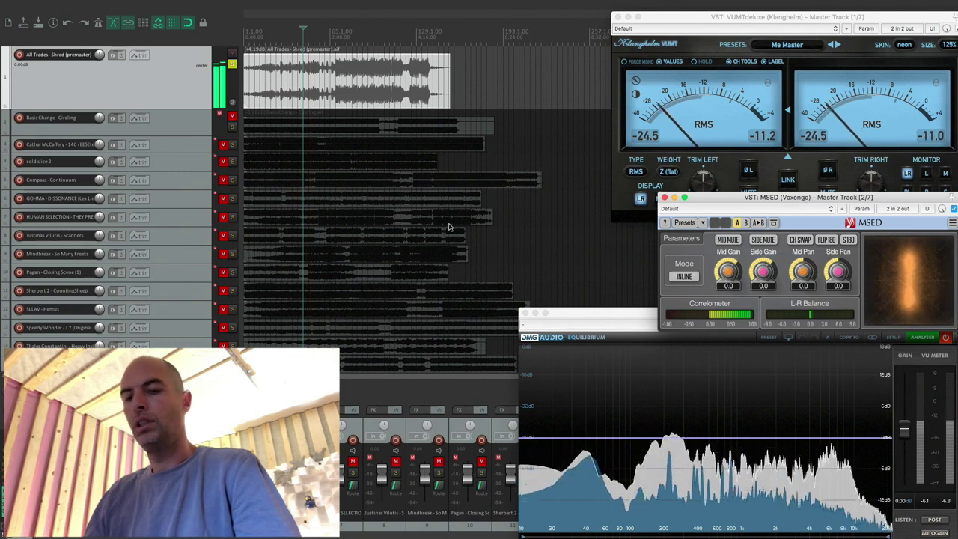
{"action": "key", "text": "space"}
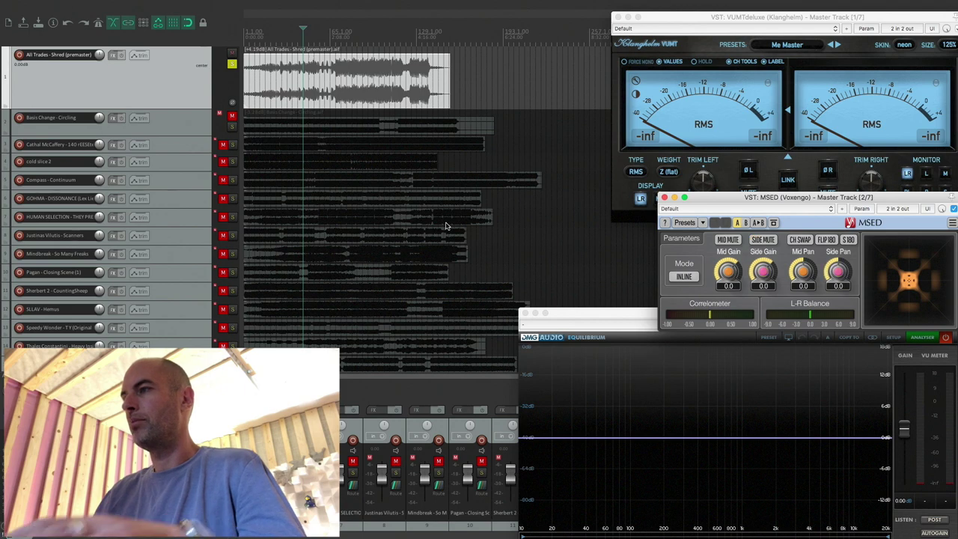
{"action": "key", "text": "space"}
{"action": "key", "text": "space"}
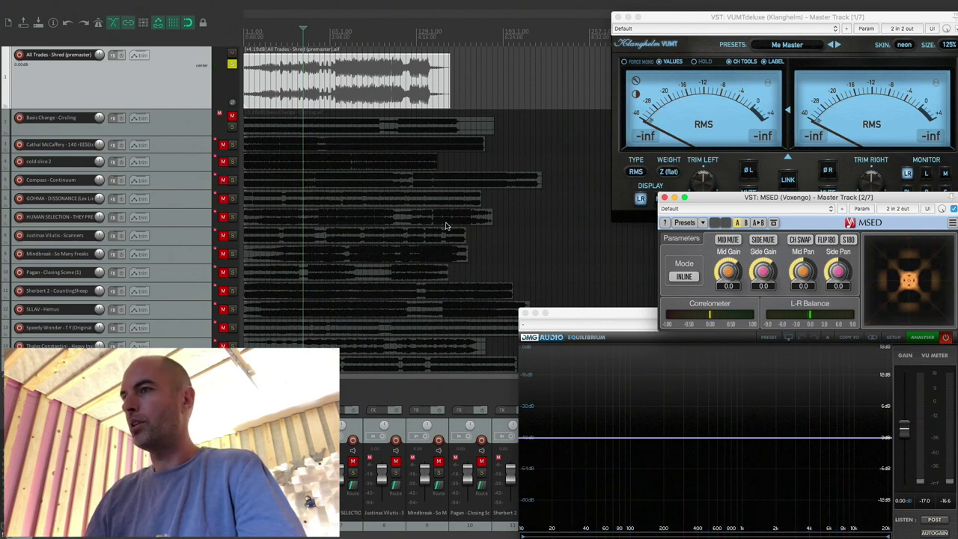
Audition the intro passage of All Trades - Shred with MSED's side muted, with its mid muted, and with both channels active.
{"action": "key", "text": "space"}
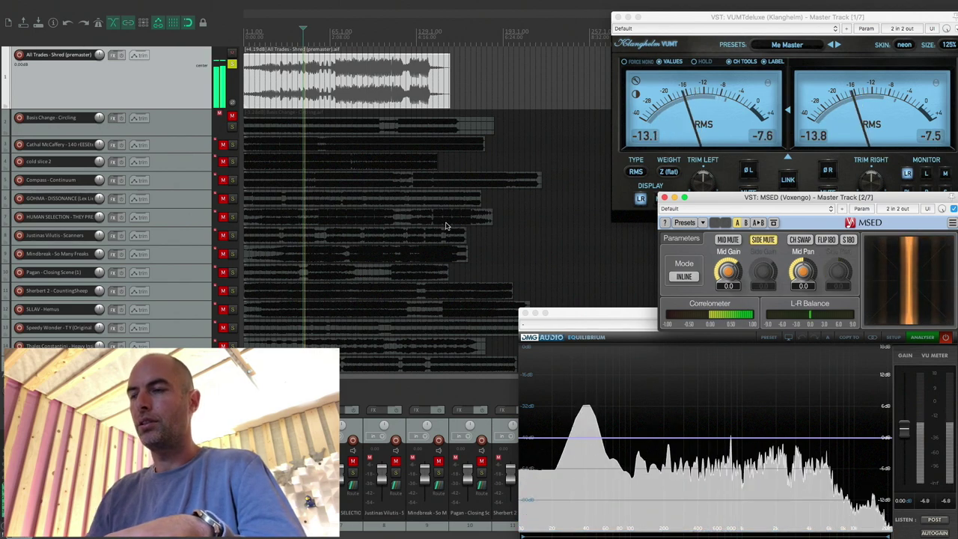
{"action": "key", "text": "space"}
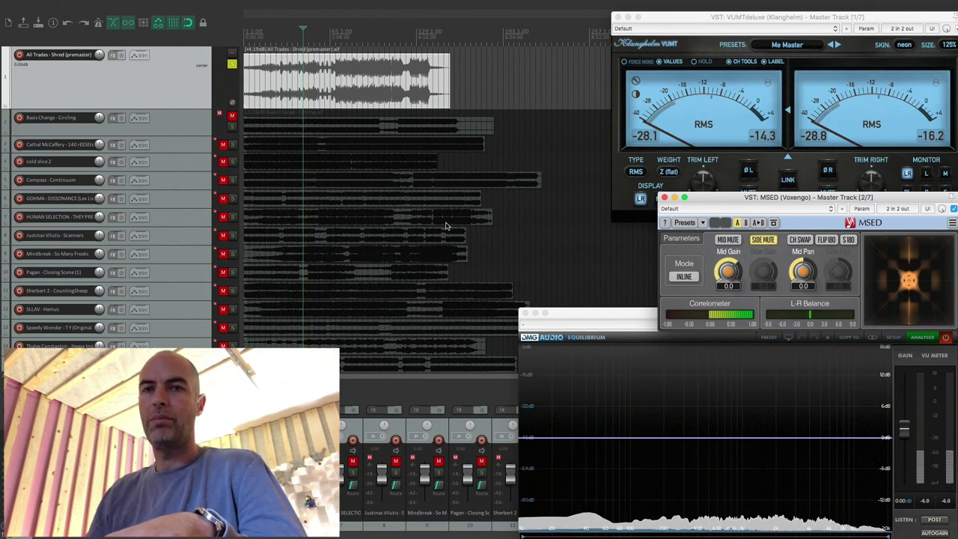
{"action": "key", "text": "space"}
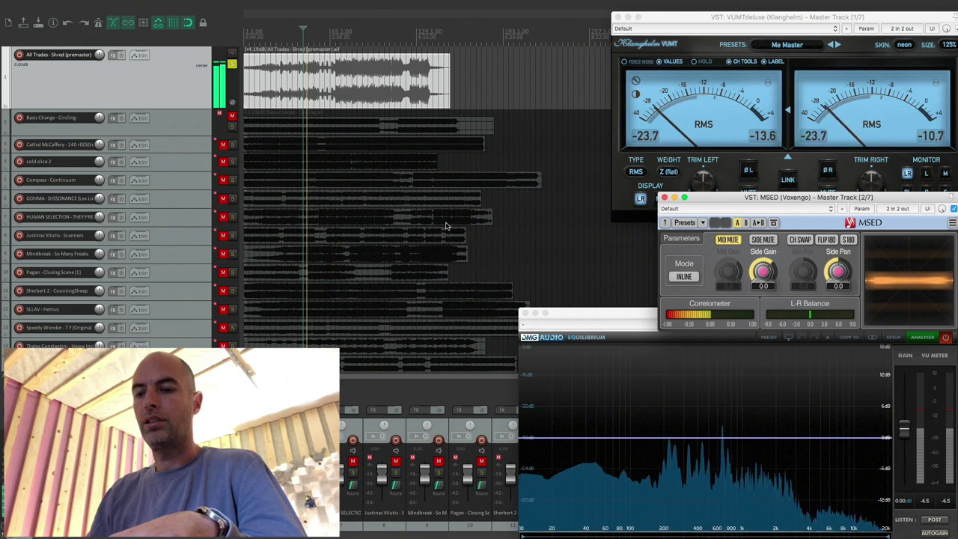
{"action": "key", "text": "space"}
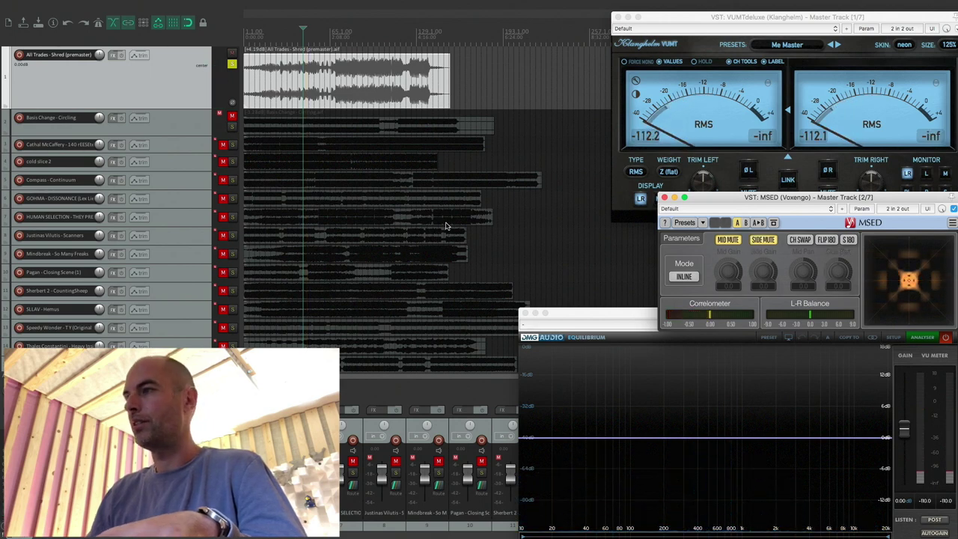
{"action": "key", "text": "space"}
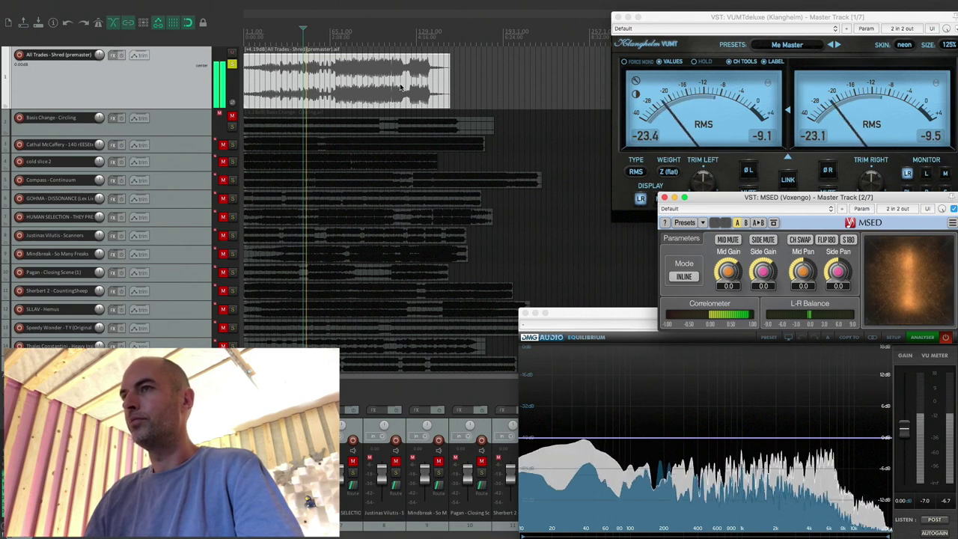
Play All Trades - Shred from the start of its loud section, just after bar 65, and stop.
{"action": "left_click", "coordinate": [335, 79]}
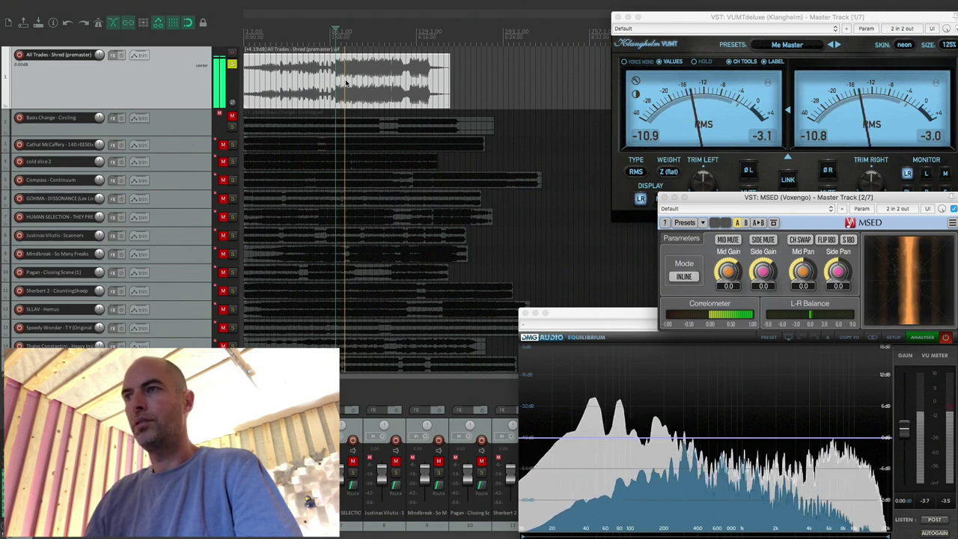
{"action": "scroll", "coordinate": [334, 78], "scroll_direction": "up", "scroll_amount": 1}
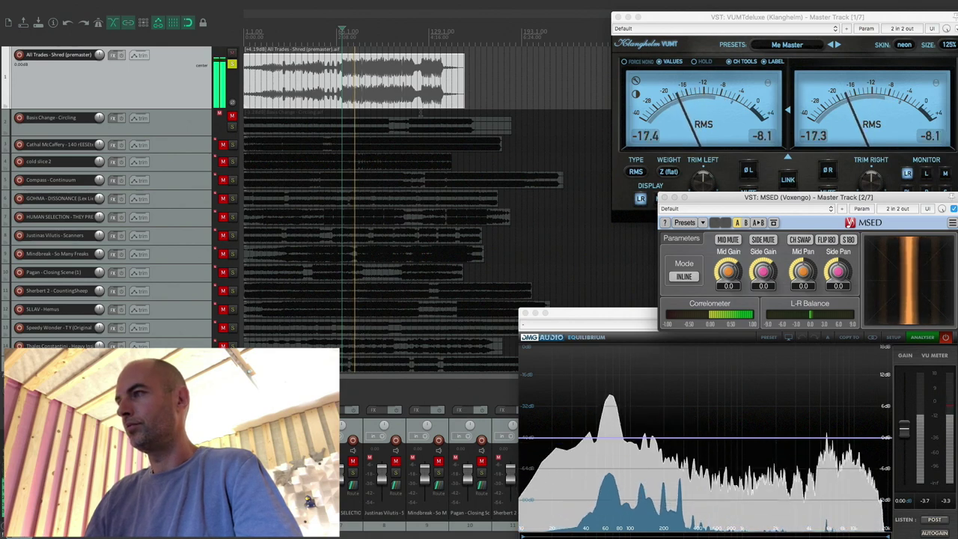
{"action": "key", "text": "space"}
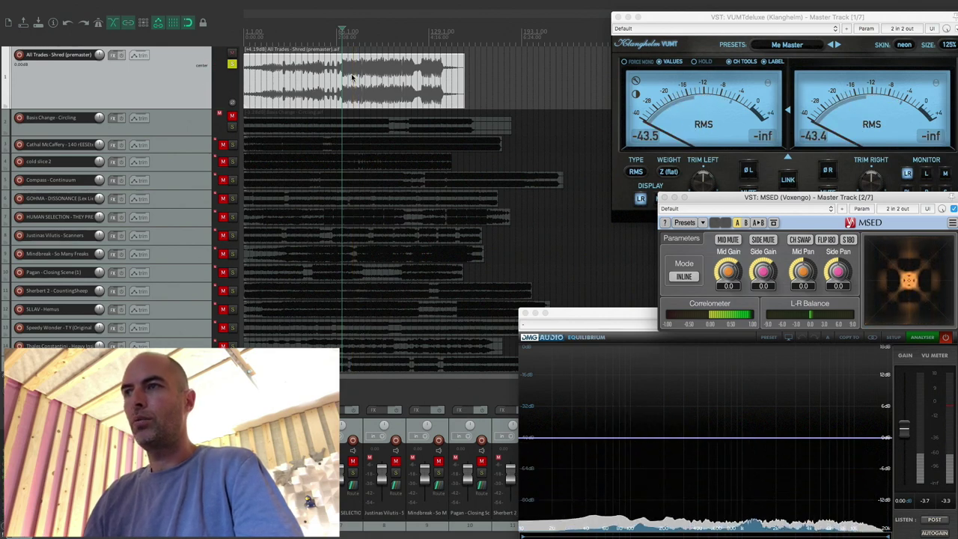
Move the edit cursor slightly further into the loud section of All Trades - Shred and play a short passage.
{"action": "left_click", "coordinate": [347, 75]}
{"action": "scroll", "coordinate": [347, 76], "scroll_direction": "up", "scroll_amount": 5}
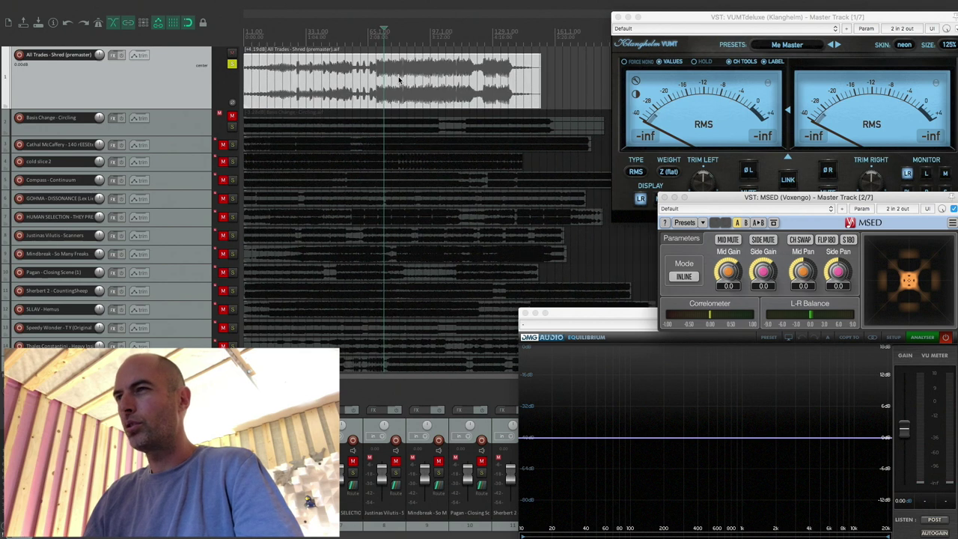
{"action": "scroll", "coordinate": [415, 80], "scroll_direction": "up", "scroll_amount": 2}
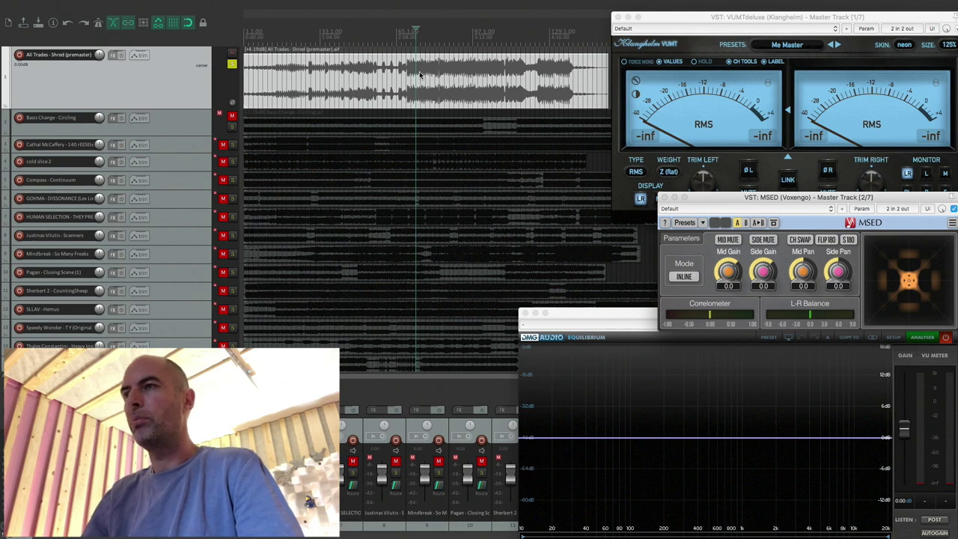
{"action": "key", "text": "space"}
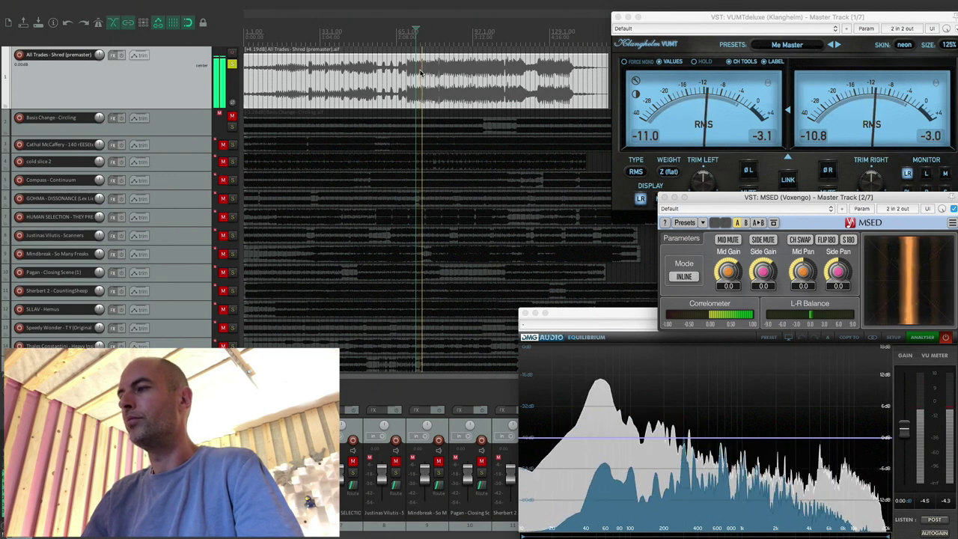
{"action": "key", "text": "space"}
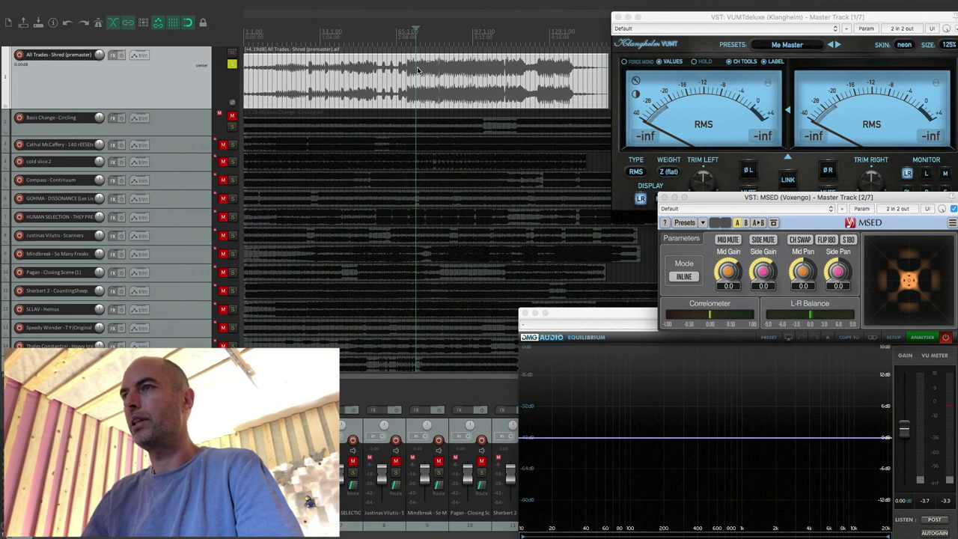
Replay the loud section from the same cursor position twice, checking the RMS meters and the mid/side spectrum.
{"action": "key", "text": "space"}
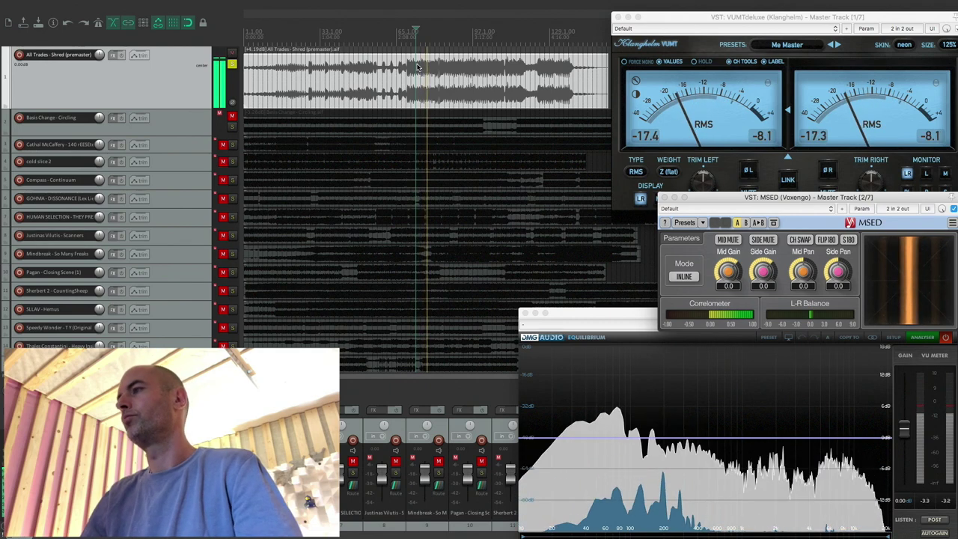
{"action": "key", "text": "space"}
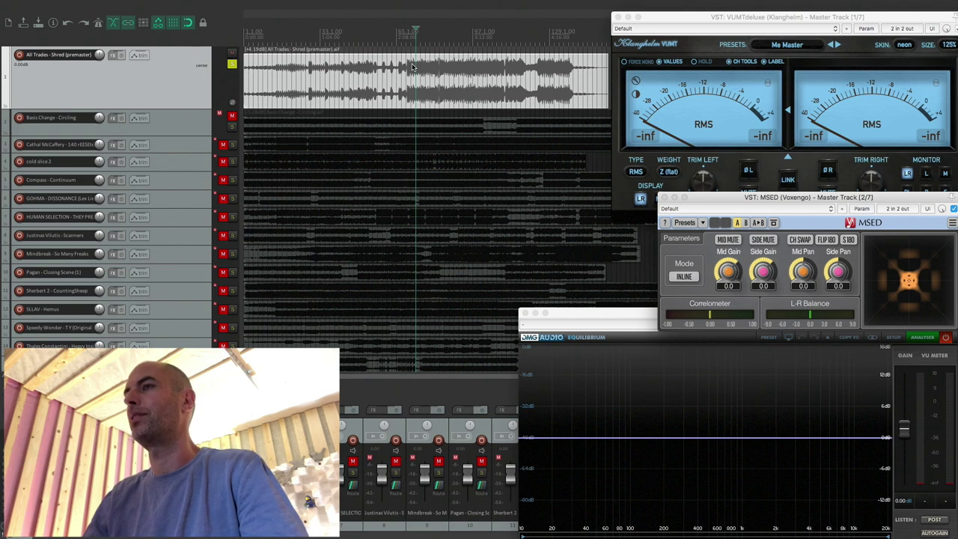
{"action": "key", "text": "space"}
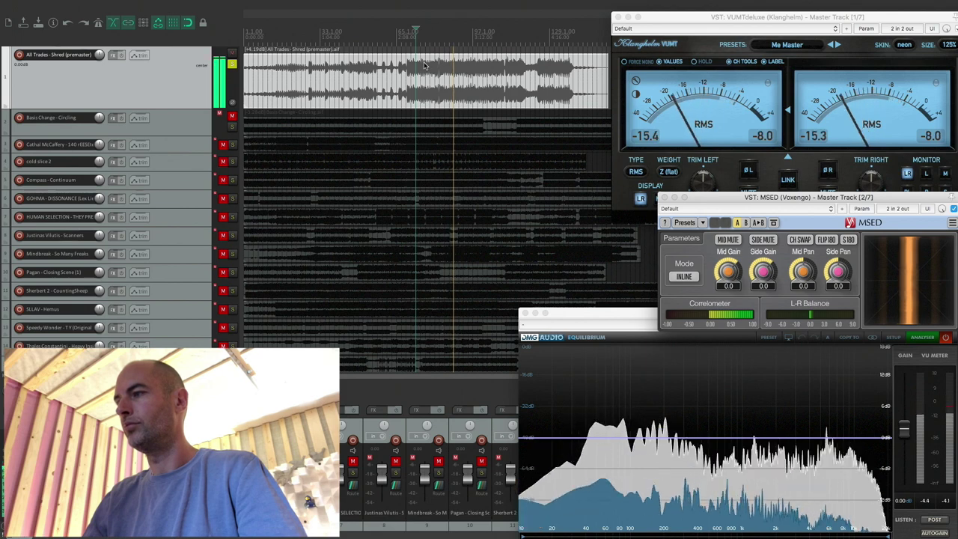
{"action": "key", "text": "space"}
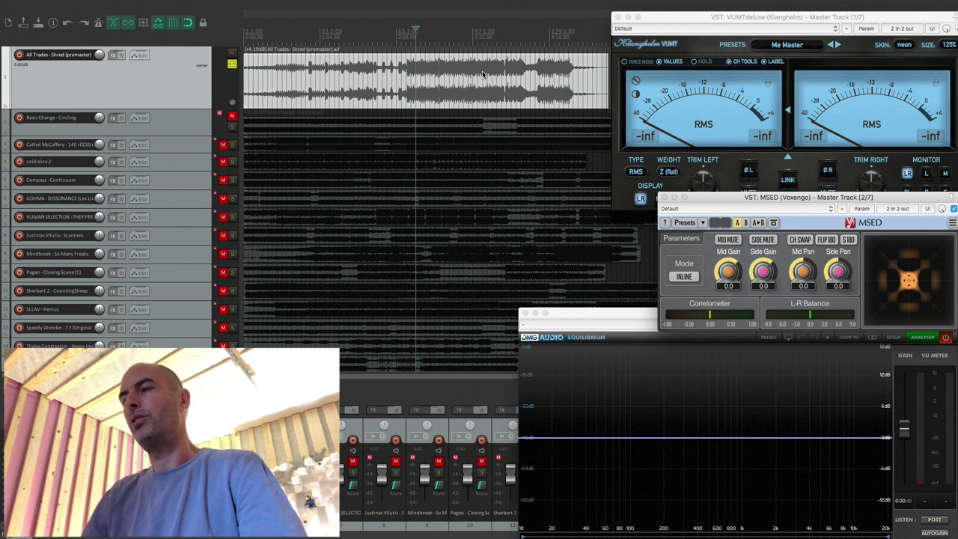
Play All Trades - Shred from just past bar 97 through to the breakdown.
{"action": "left_click", "coordinate": [483, 74]}
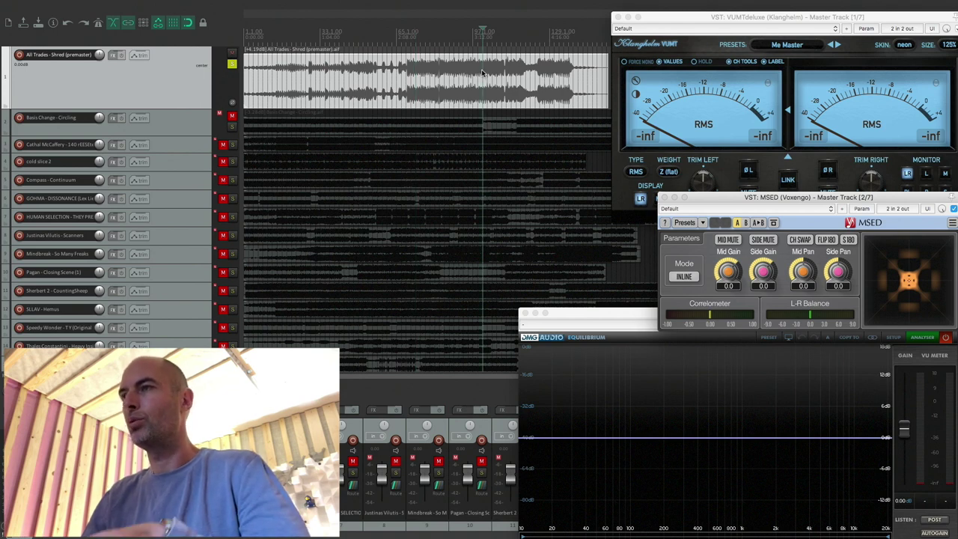
{"action": "key", "text": "space"}
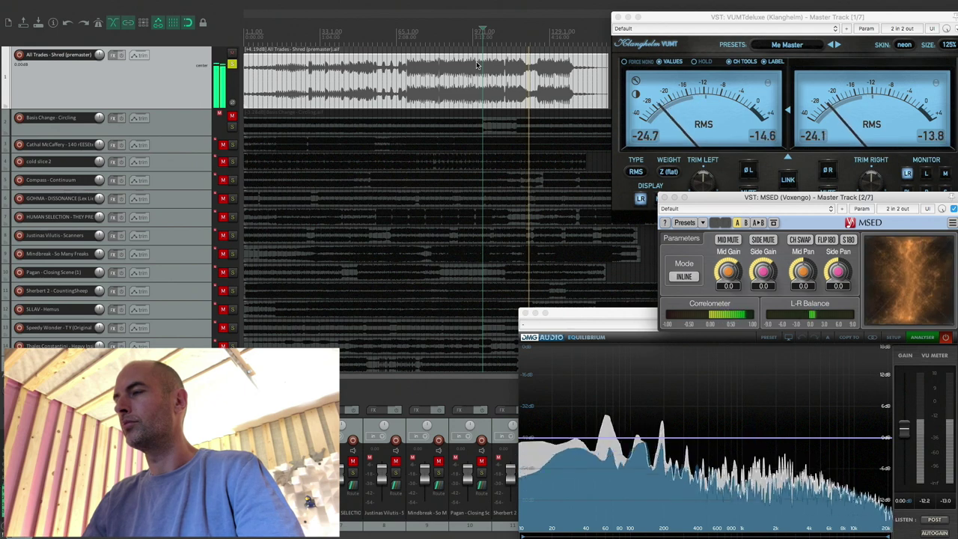
{"action": "key", "text": "space"}
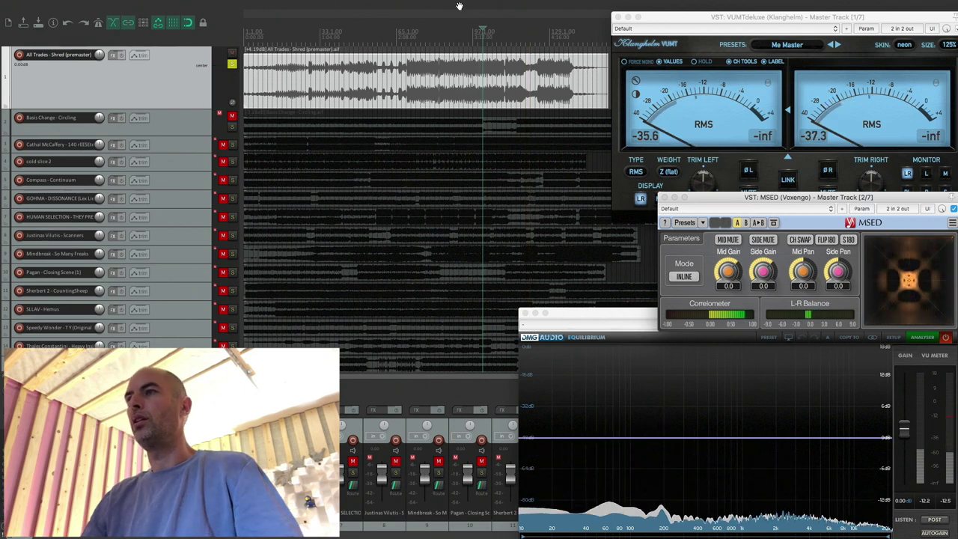
Place the edit cursor after the breakdown, and return it to the start of the loud section.
{"action": "left_click", "coordinate": [535, 75]}
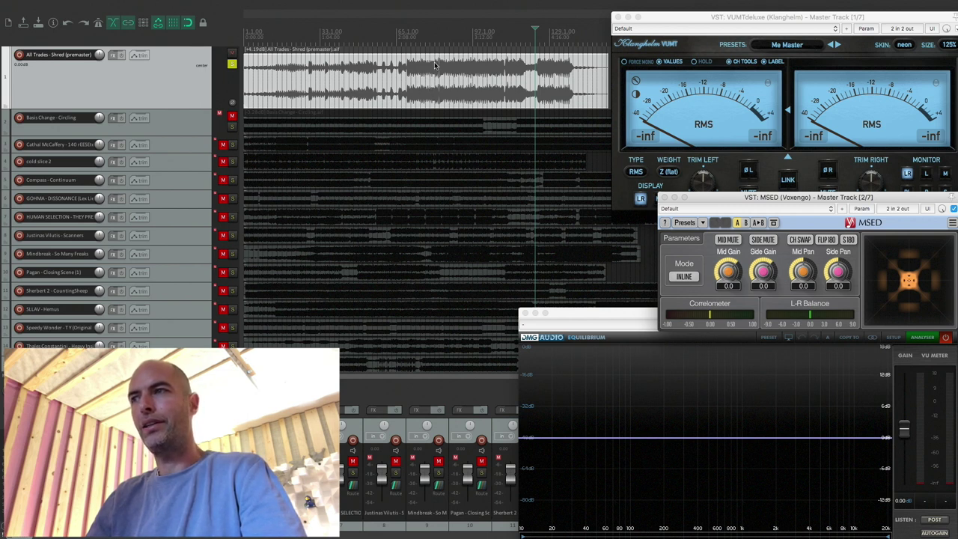
{"action": "left_click", "coordinate": [411, 84]}
{"action": "left_click", "coordinate": [416, 80]}
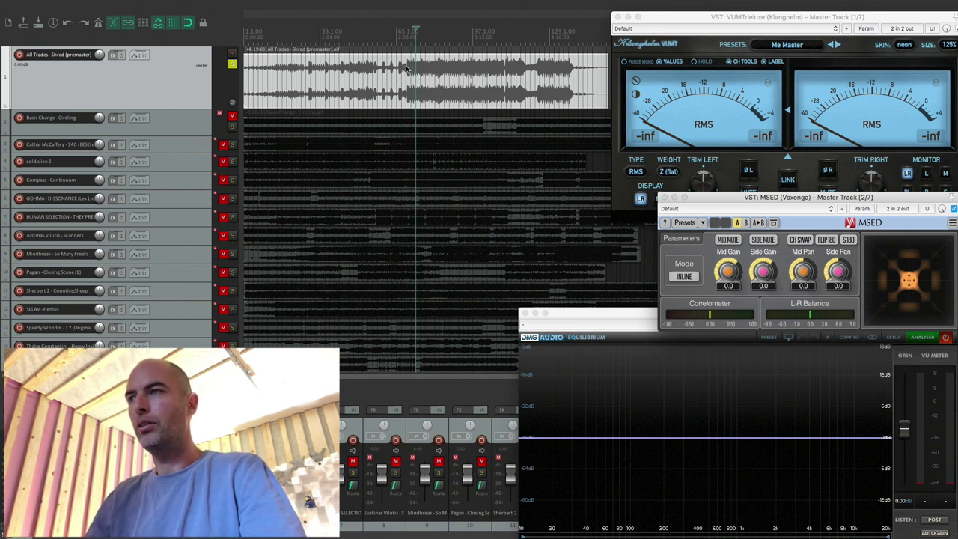
Mute the All Trades - Shred track, and unmute and select Basis Change - Circling with the edit cursor at its start.
{"action": "left_click", "coordinate": [232, 54]}
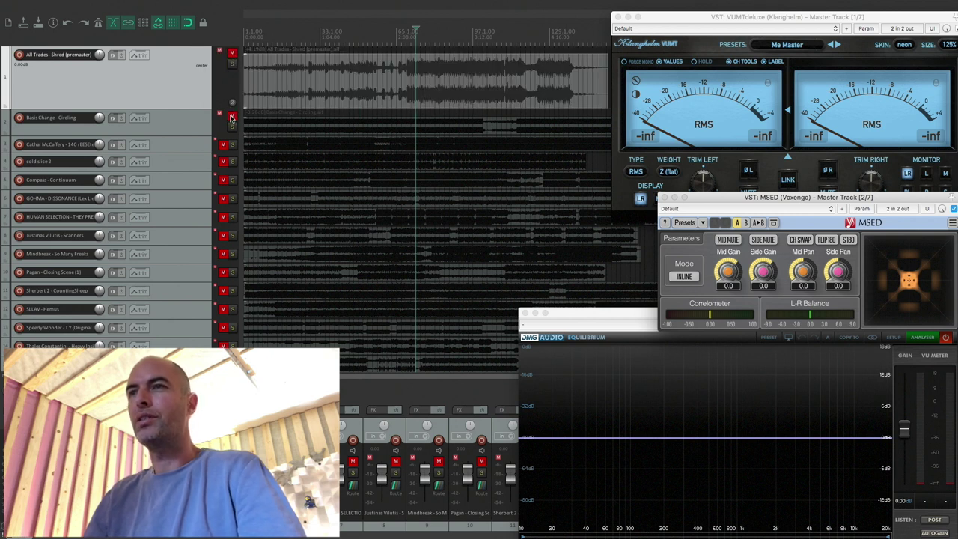
{"action": "left_click", "coordinate": [232, 117]}
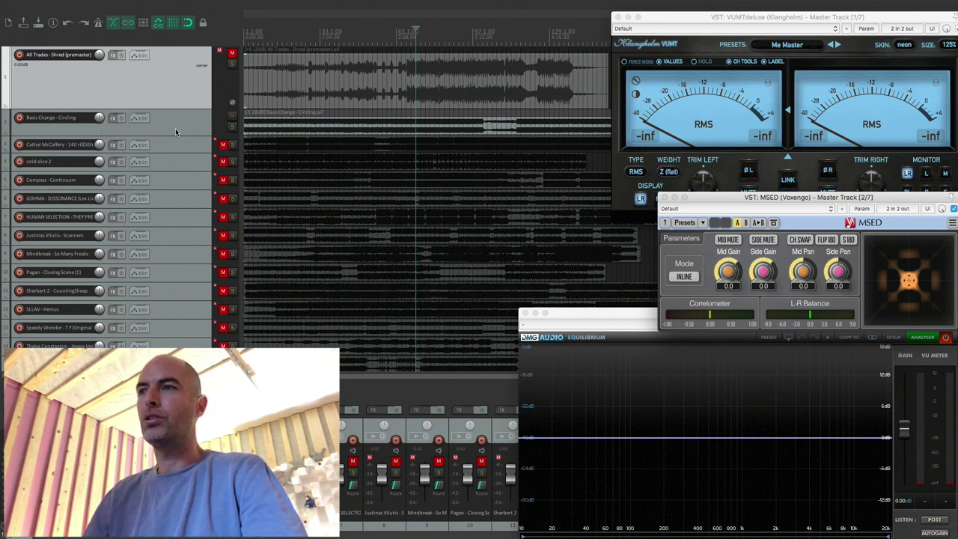
{"action": "left_click", "coordinate": [256, 128]}
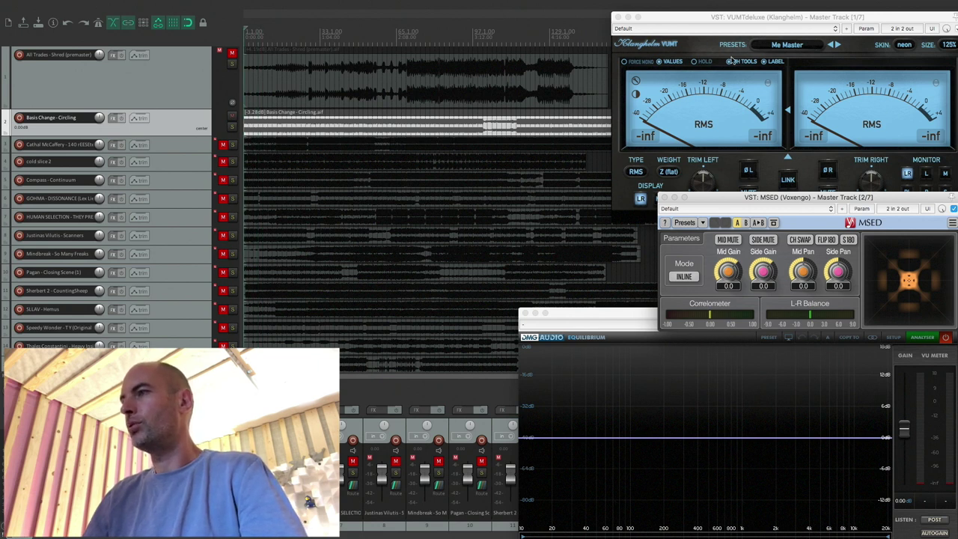
Move the VUMTdeluxe window up to reveal its lower controls, and bring MSED and EQuilibrium to the front.
{"action": "left_click_drag", "start_coordinate": [863, 21], "coordinate": [848, 10]}
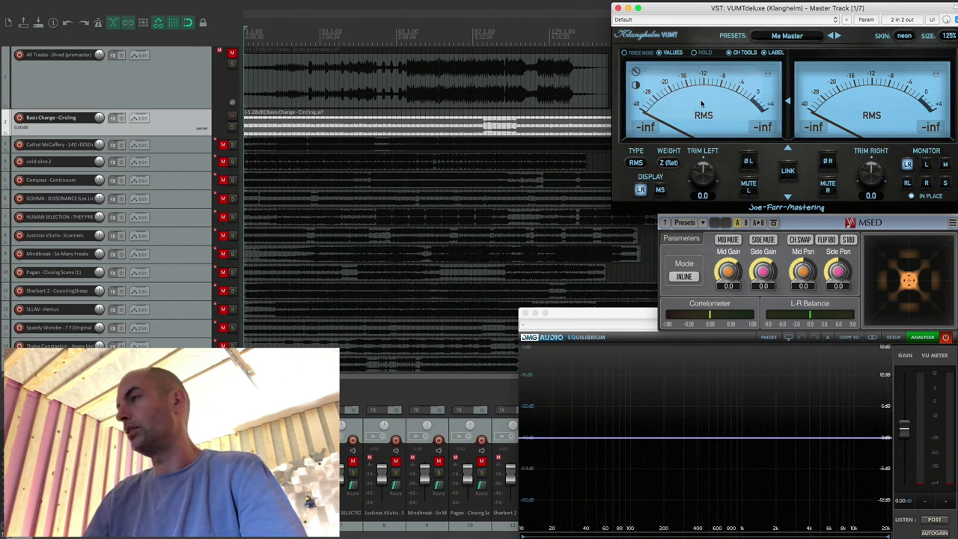
{"action": "left_click", "coordinate": [826, 222]}
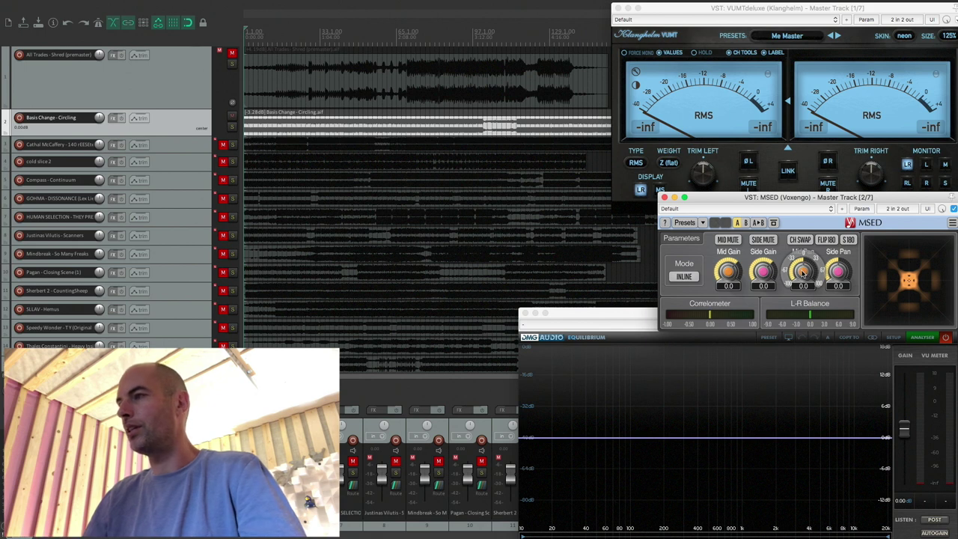
{"action": "left_click", "coordinate": [618, 313]}
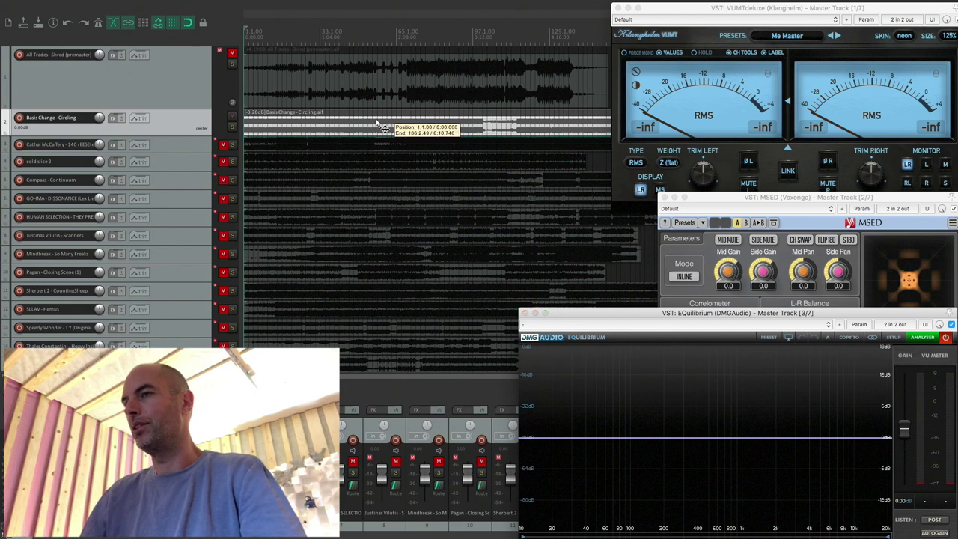
Play a brief excerpt of Basis Change - Circling from just before bar 33.
{"action": "left_click", "coordinate": [378, 122]}
{"action": "key", "text": "space"}
{"action": "key", "text": "space"}
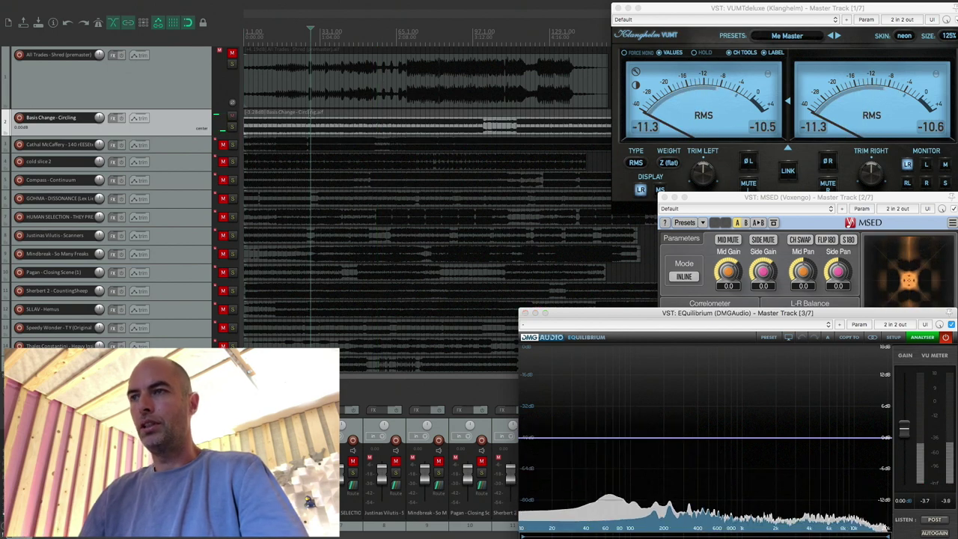
Play Basis Change - Circling from the beginning, with the whole waveform in view, watching its levels and mid/side spectrum.
{"action": "left_click", "coordinate": [272, 131]}
{"action": "key", "text": "Home"}
{"action": "scroll", "coordinate": [274, 131], "scroll_direction": "up", "scroll_amount": 10}
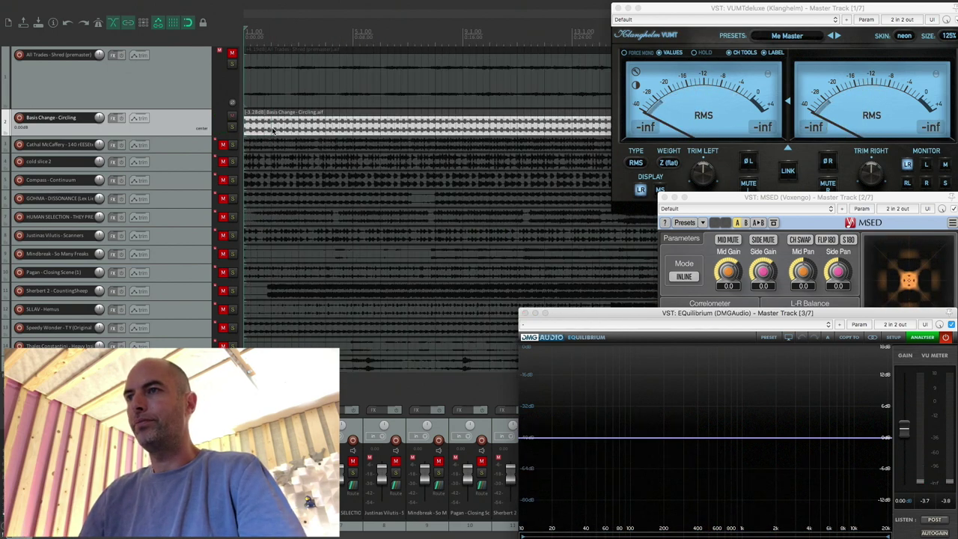
{"action": "key", "text": "space"}
{"action": "scroll", "coordinate": [425, 146], "scroll_direction": "down", "scroll_amount": 8}
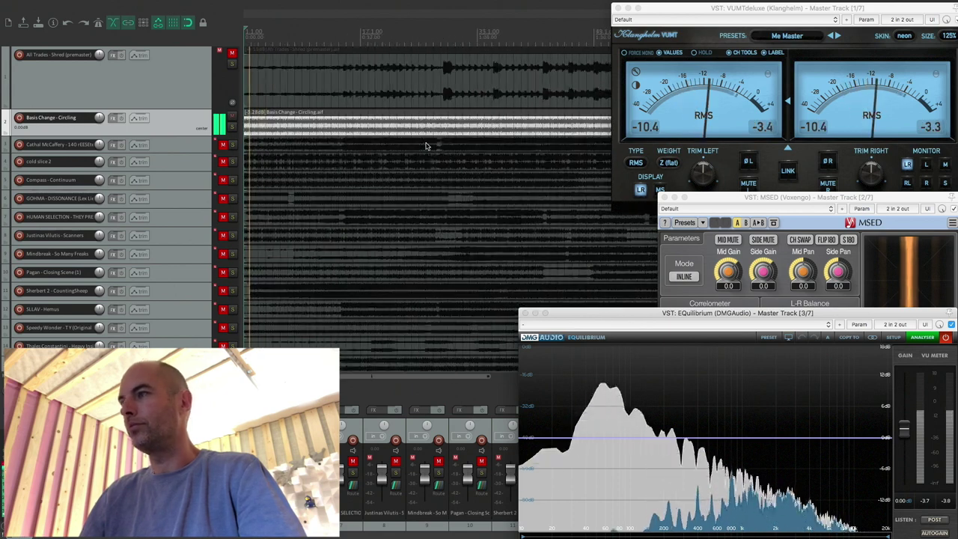
{"action": "scroll", "coordinate": [425, 146], "scroll_direction": "up", "scroll_amount": 3}
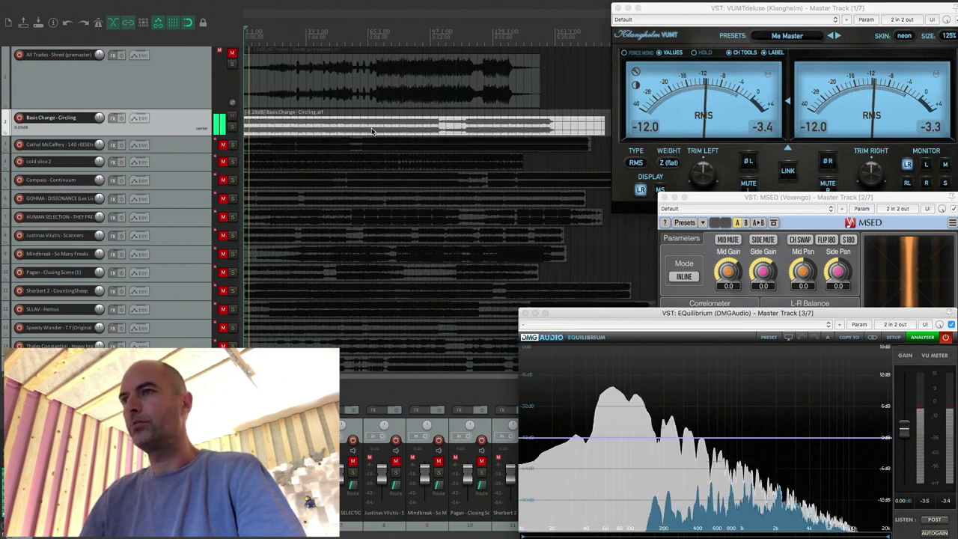
{"action": "scroll", "coordinate": [371, 131], "scroll_direction": "down", "scroll_amount": 3}
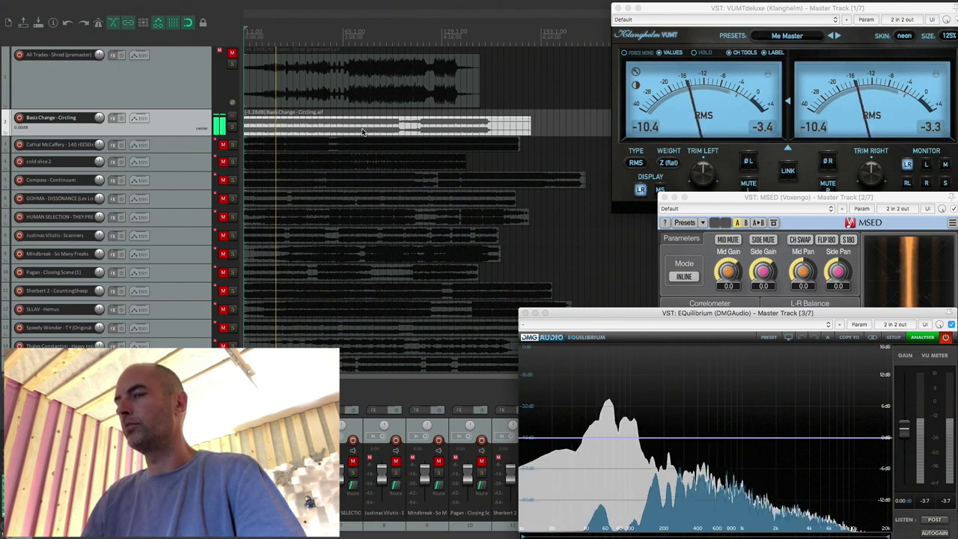
Listen to Basis Change - Circling from successive points between about bar 37 and bar 123, then stop playback.
{"action": "left_click", "coordinate": [300, 128]}
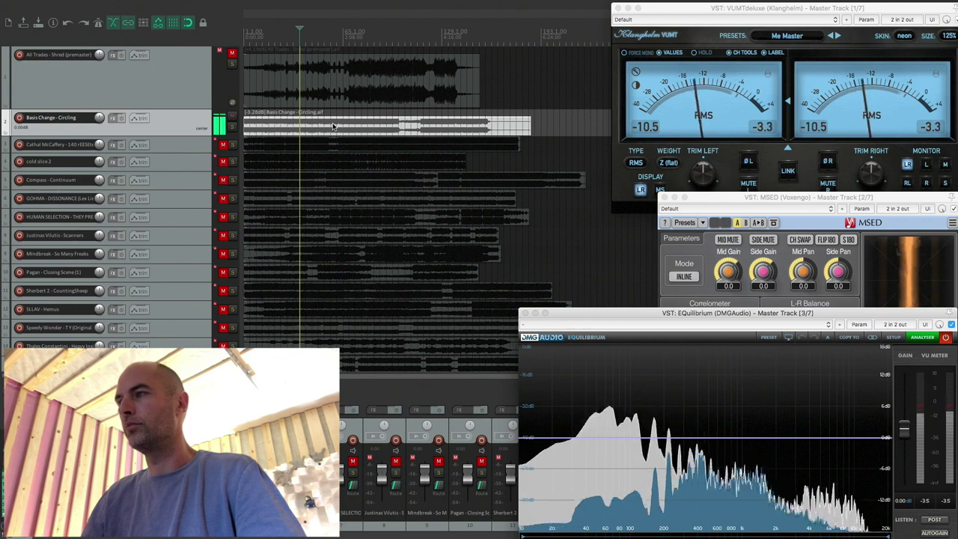
{"action": "left_click", "coordinate": [333, 125]}
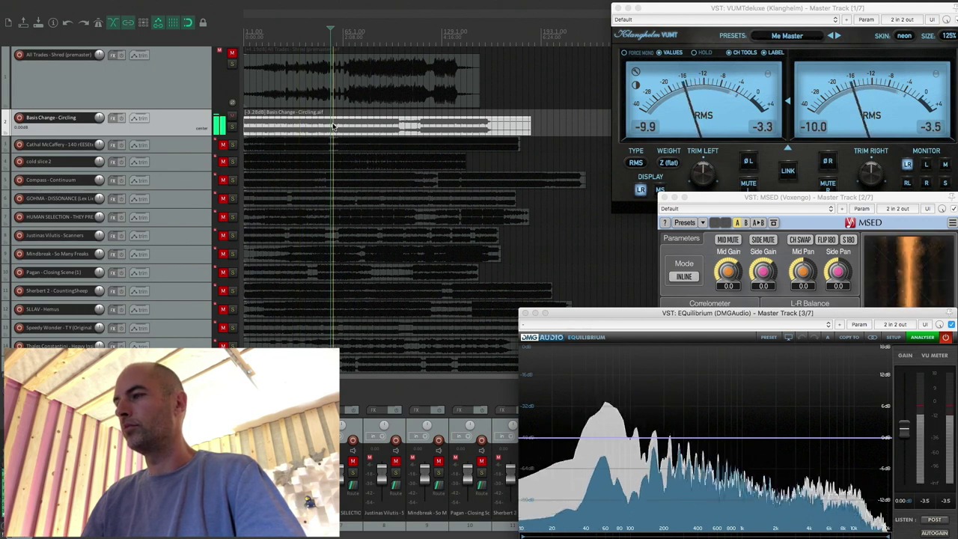
{"action": "left_click", "coordinate": [361, 124]}
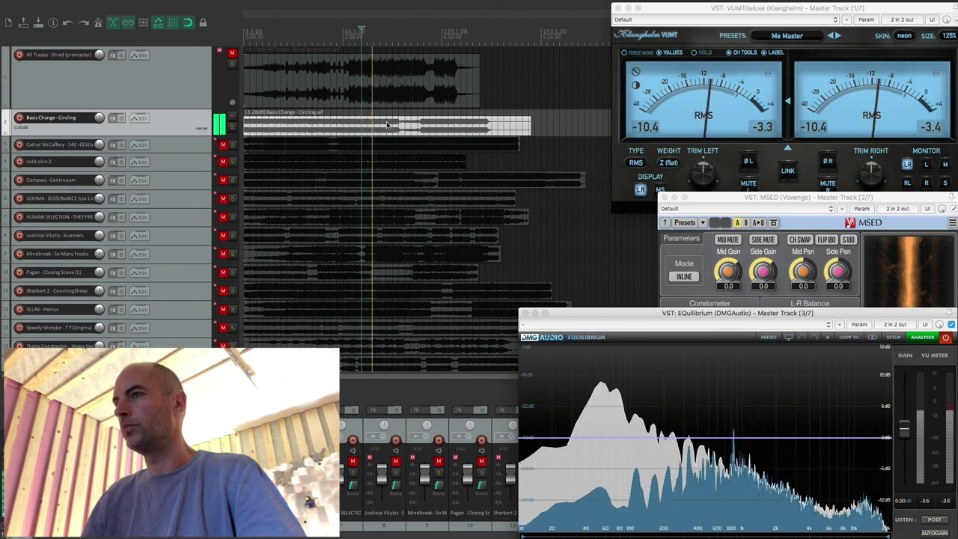
{"action": "left_click", "coordinate": [387, 124]}
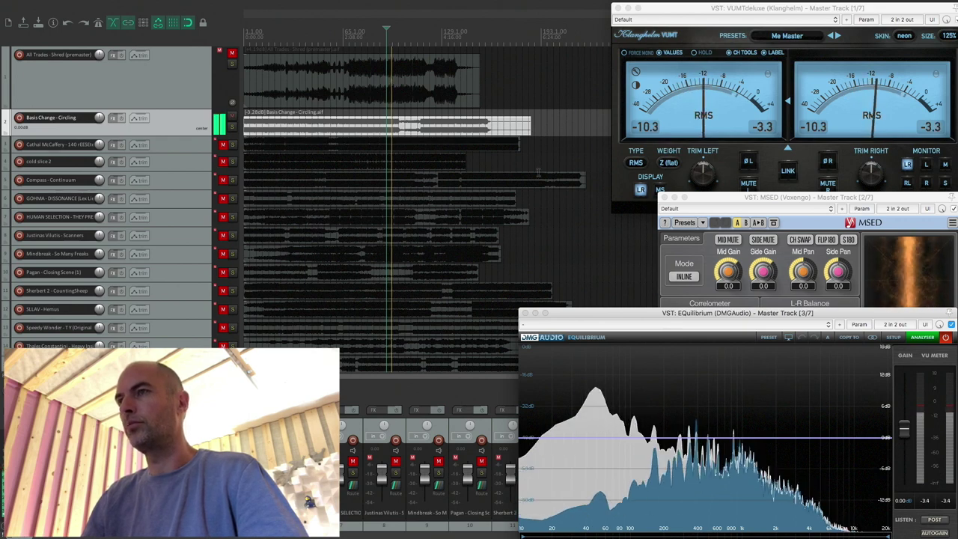
{"action": "left_click", "coordinate": [434, 124]}
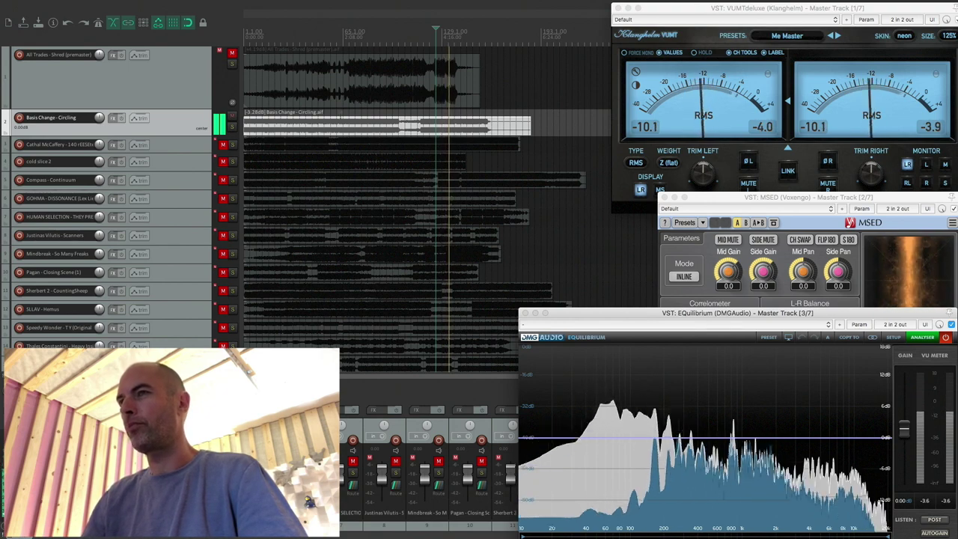
{"action": "key", "text": "space"}
Enable EQuilibrium's processing and play a brief excerpt of Basis Change - Circling from just before bar 65.
{"action": "left_click", "coordinate": [340, 128]}
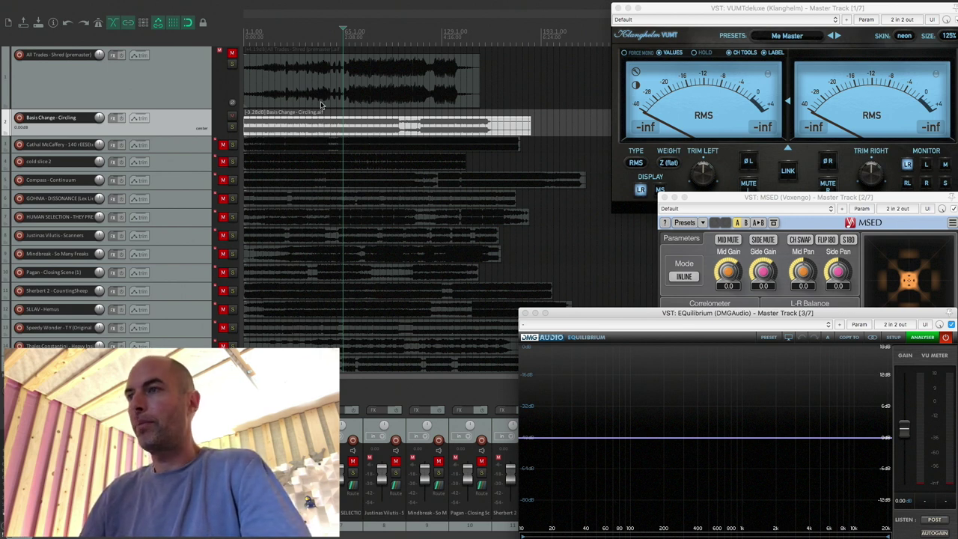
{"action": "left_click", "coordinate": [947, 339]}
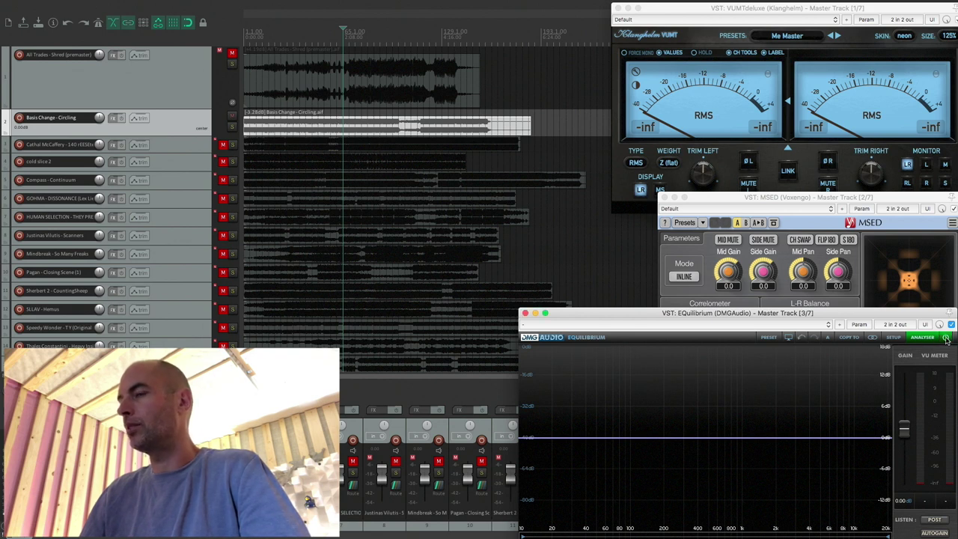
{"action": "left_click", "coordinate": [337, 129]}
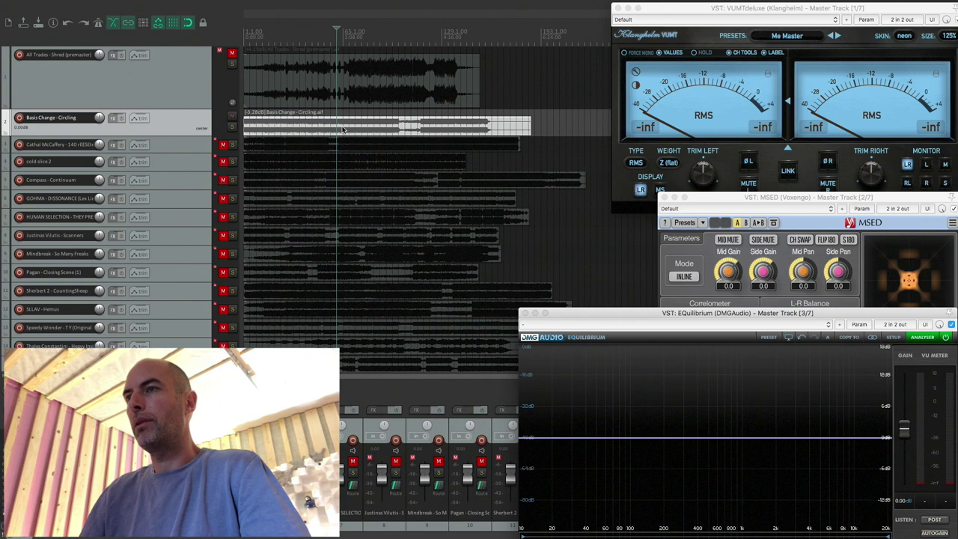
{"action": "key", "text": "space"}
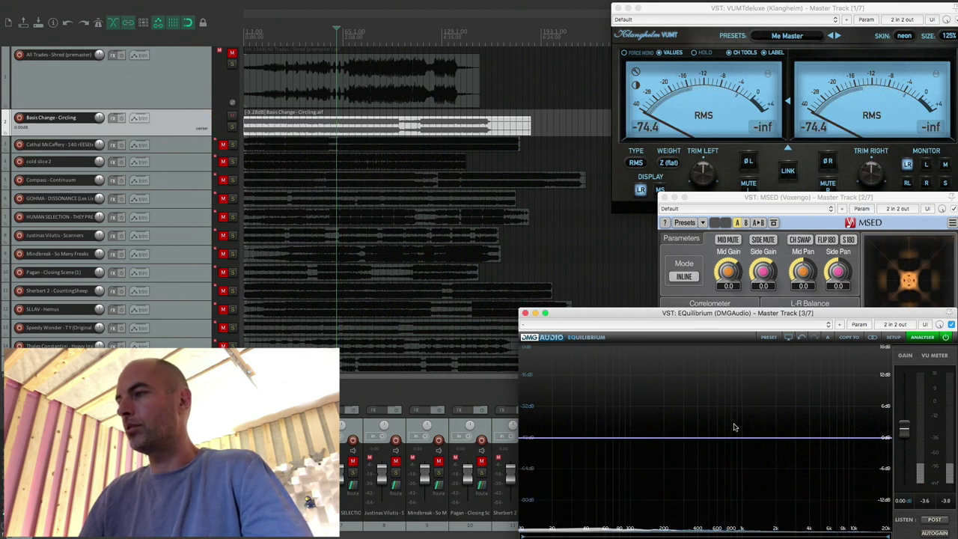
Add a mid-channel peak band in EQuilibrium at 846.6 Hz with 3.38 dB gain and a Q of 0.53.
{"action": "double_click", "coordinate": [734, 425]}
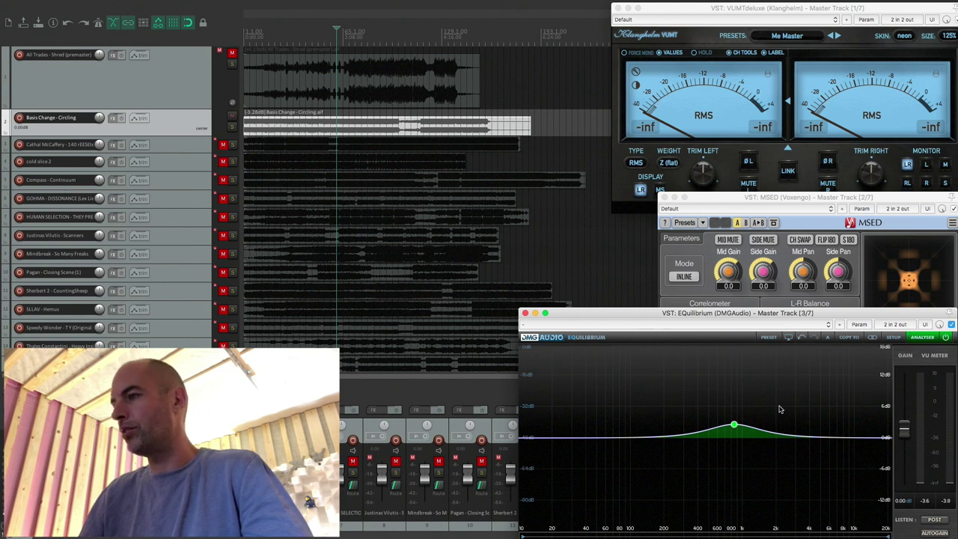
{"action": "mouse_move", "coordinate": [734, 424]}
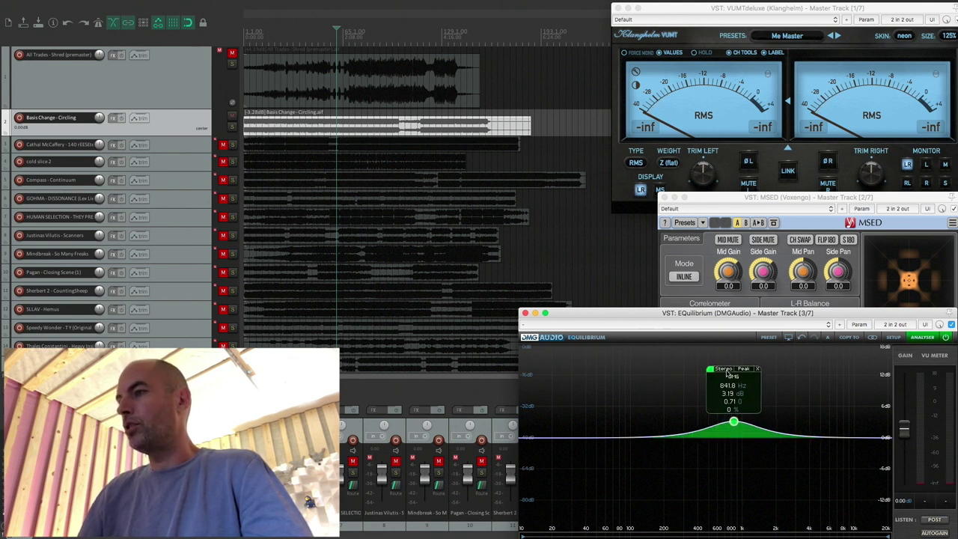
{"action": "left_click", "coordinate": [723, 369]}
{"action": "left_click", "coordinate": [731, 396]}
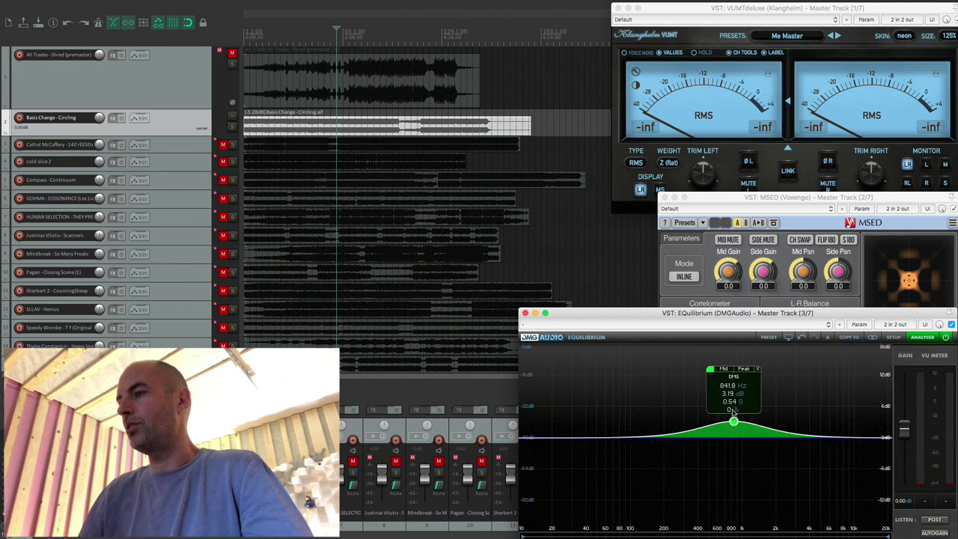
{"action": "left_click_drag", "start_coordinate": [733, 423], "coordinate": [736, 425]}
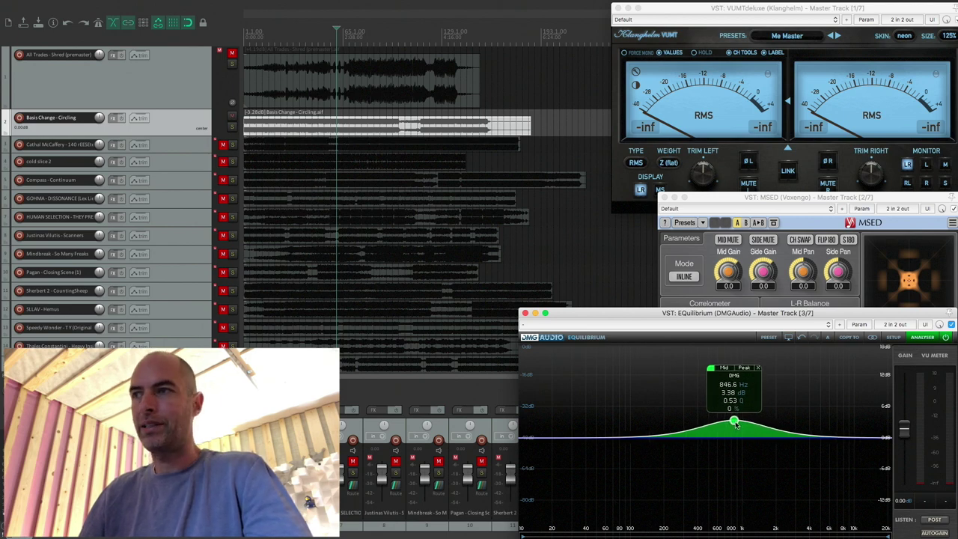
Retune the mid peak band to 1161 Hz and 4.22 dB while auditioning short excerpts from just before bar 65.
{"action": "key", "text": "space"}
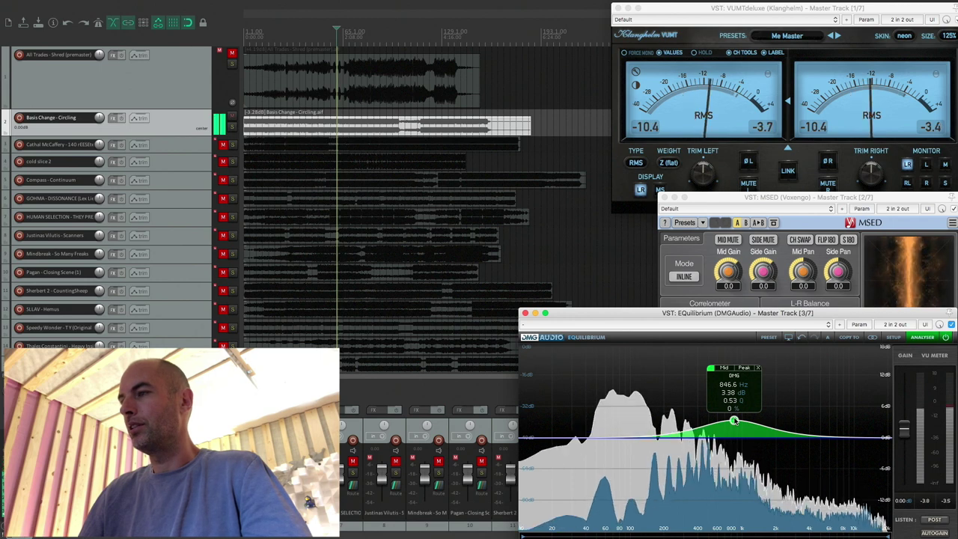
{"action": "key", "text": "space"}
{"action": "left_click_drag", "start_coordinate": [734, 421], "coordinate": [737, 420]}
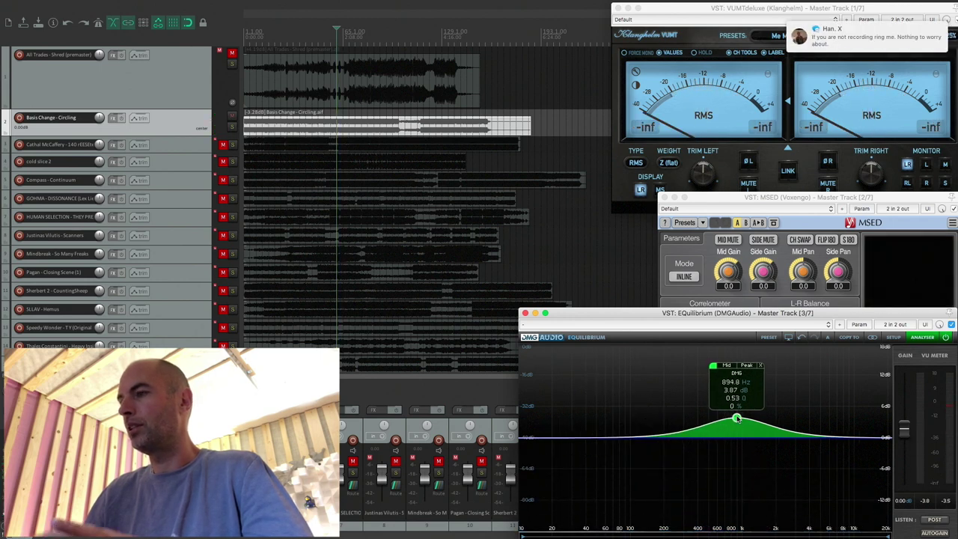
{"action": "key", "text": "space"}
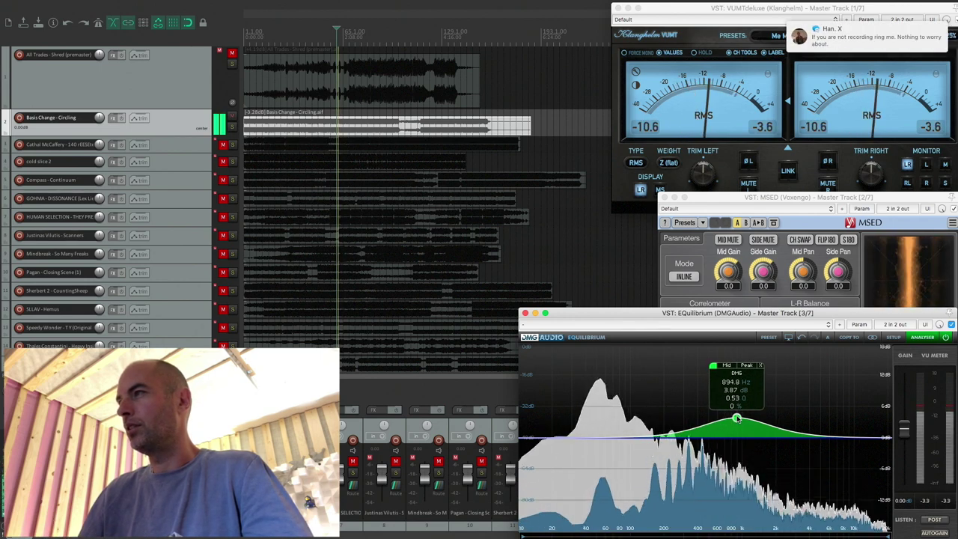
{"action": "left_click_drag", "start_coordinate": [737, 419], "coordinate": [747, 419]}
{"action": "key", "text": "space"}
{"action": "key", "text": "space"}
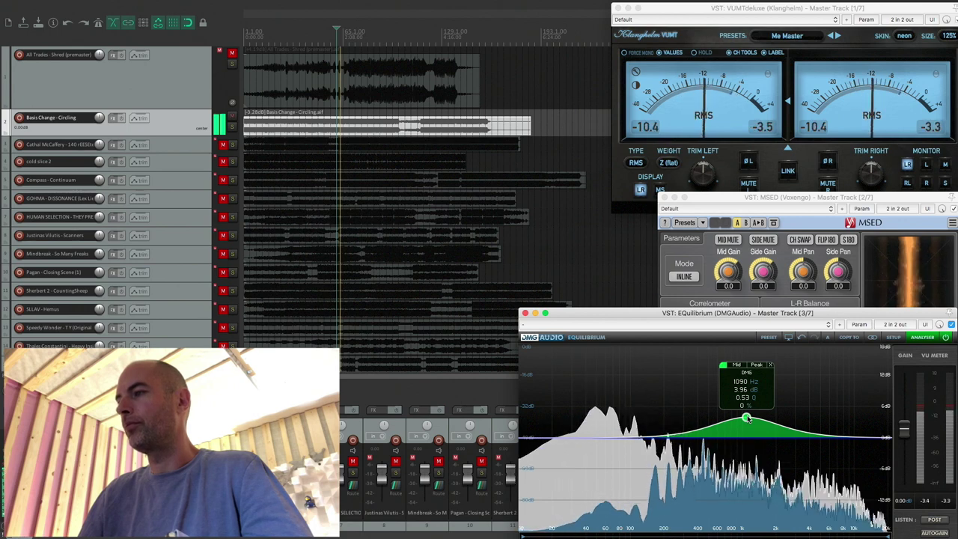
{"action": "left_click_drag", "start_coordinate": [748, 420], "coordinate": [751, 417]}
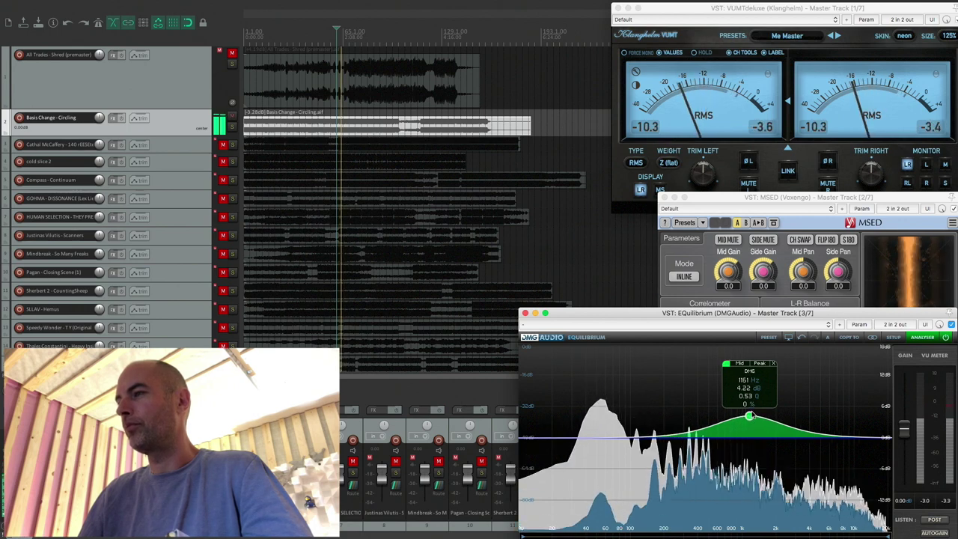
Compare Basis Change - Circling with the mid peak band switched off and on, playing from just before bar 65.
{"action": "left_click", "coordinate": [726, 365]}
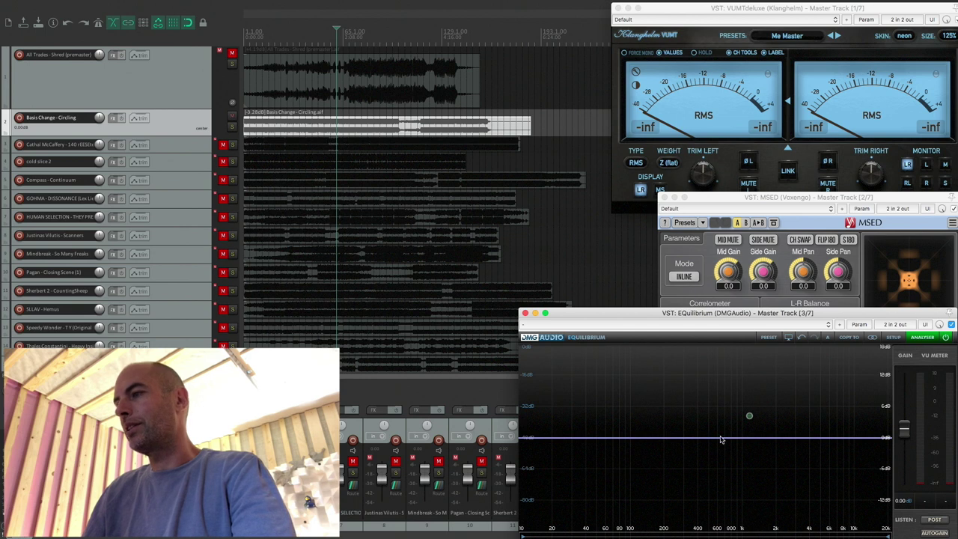
{"action": "mouse_move", "coordinate": [749, 416]}
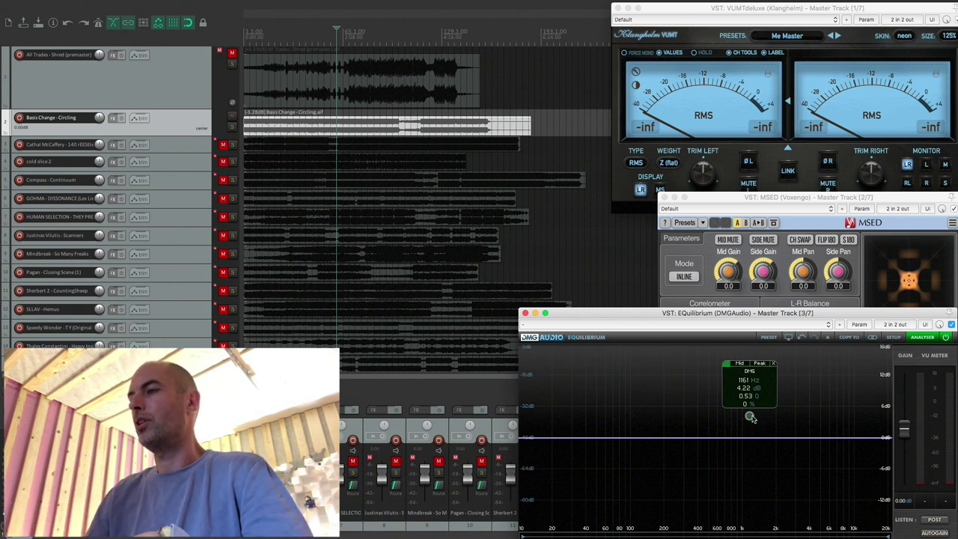
{"action": "left_click", "coordinate": [726, 364]}
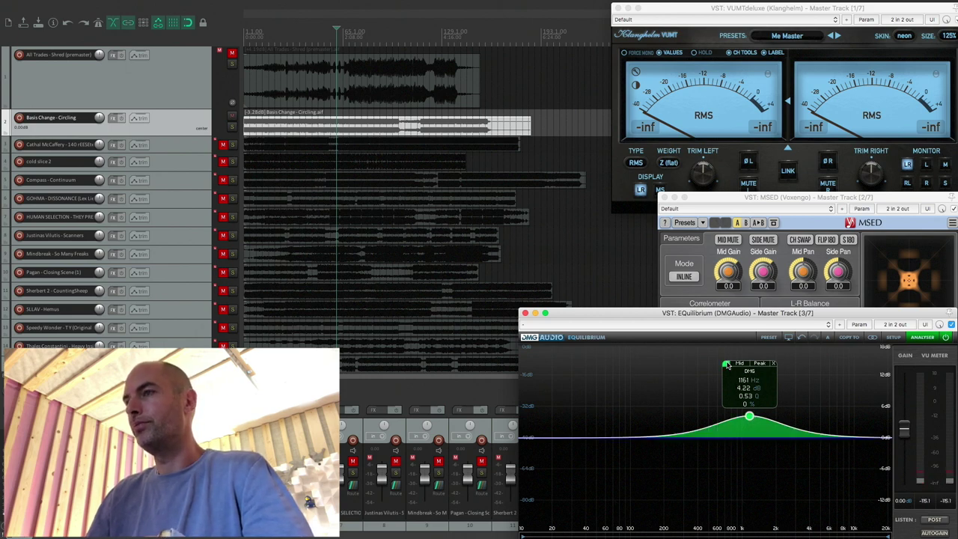
{"action": "key", "text": "space"}
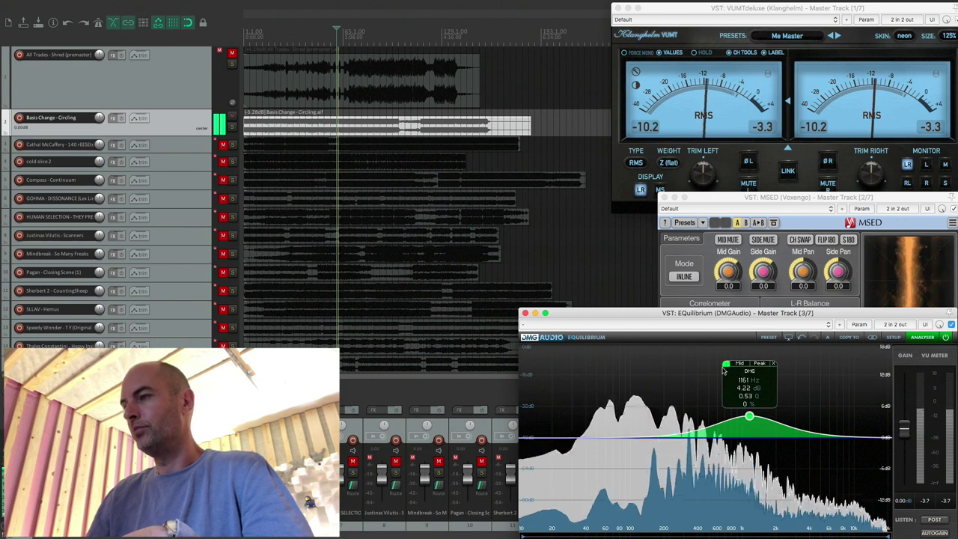
Listen from about bar 88 and into the breakdown after bar 96, nudging the mid peak band to 1152 Hz and 4.51 dB.
{"action": "left_click", "coordinate": [380, 131]}
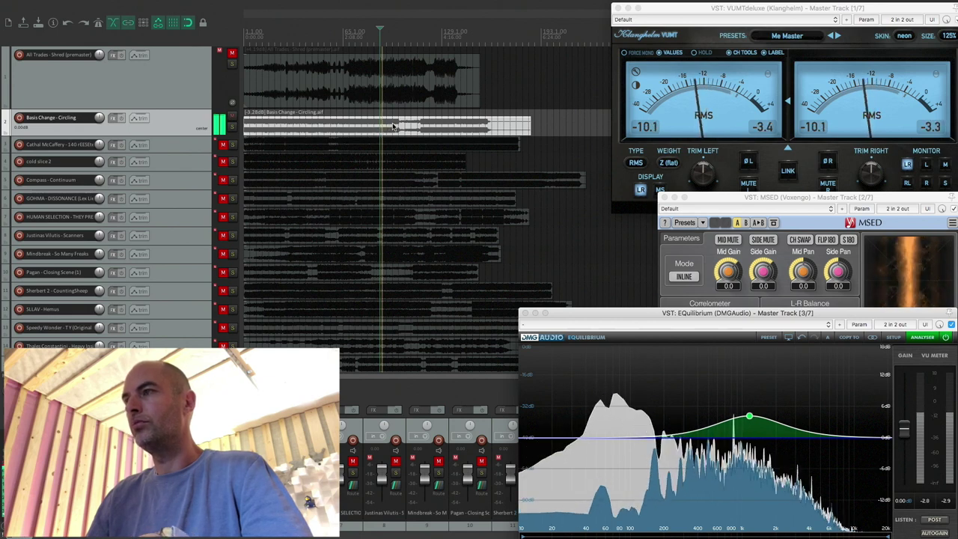
{"action": "left_click", "coordinate": [392, 126]}
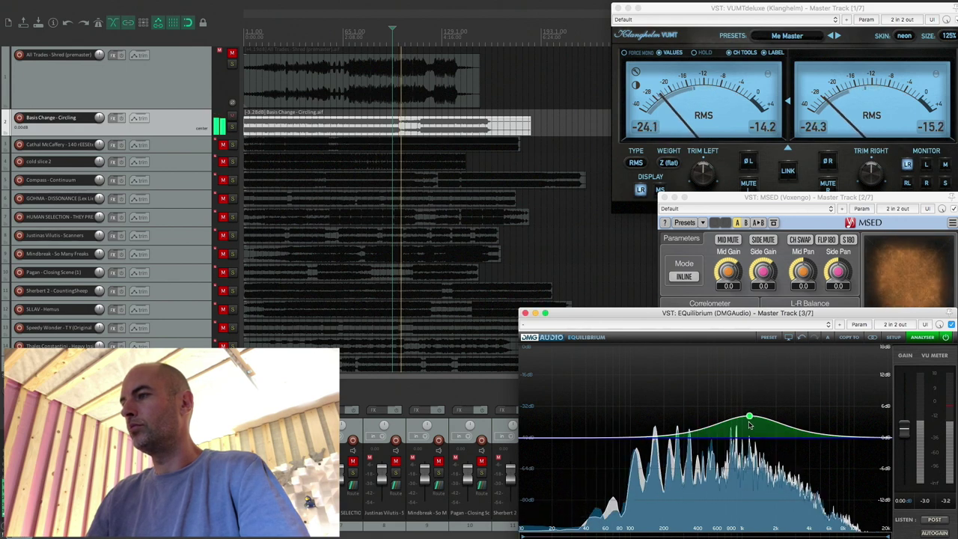
{"action": "left_click_drag", "start_coordinate": [749, 416], "coordinate": [749, 415]}
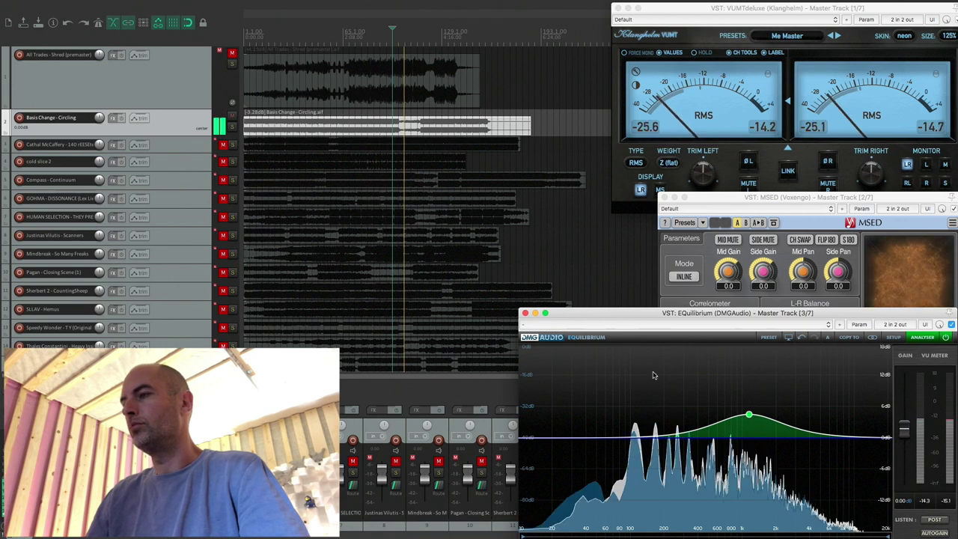
{"action": "key", "text": "space"}
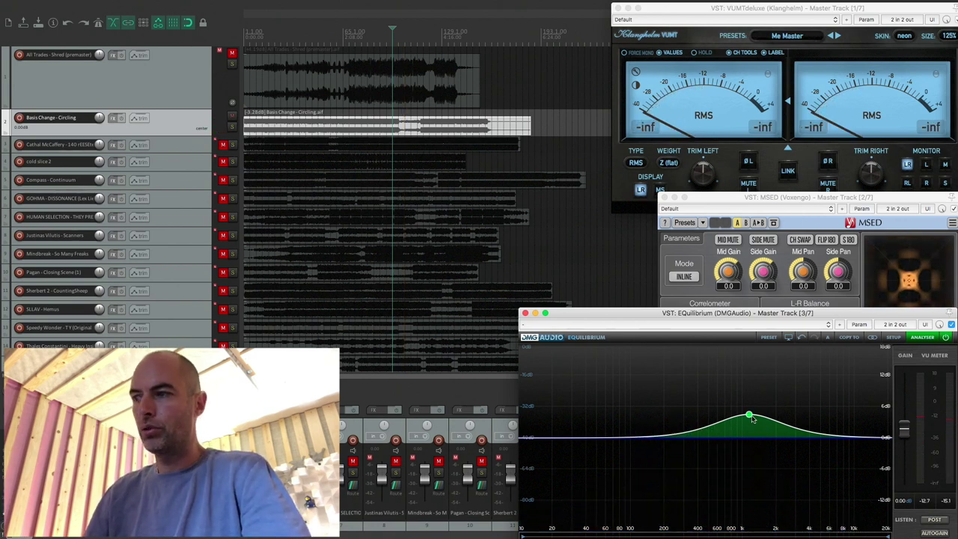
{"action": "mouse_move", "coordinate": [748, 416]}
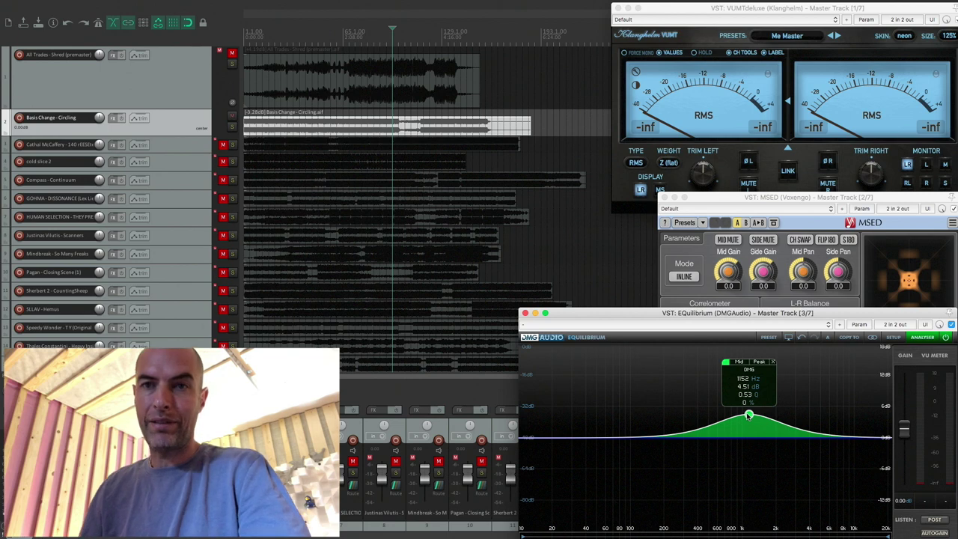
Play the breakdown again, followed by the sections from about bar 120 and bar 136, with the mid boost active.
{"action": "key", "text": "space"}
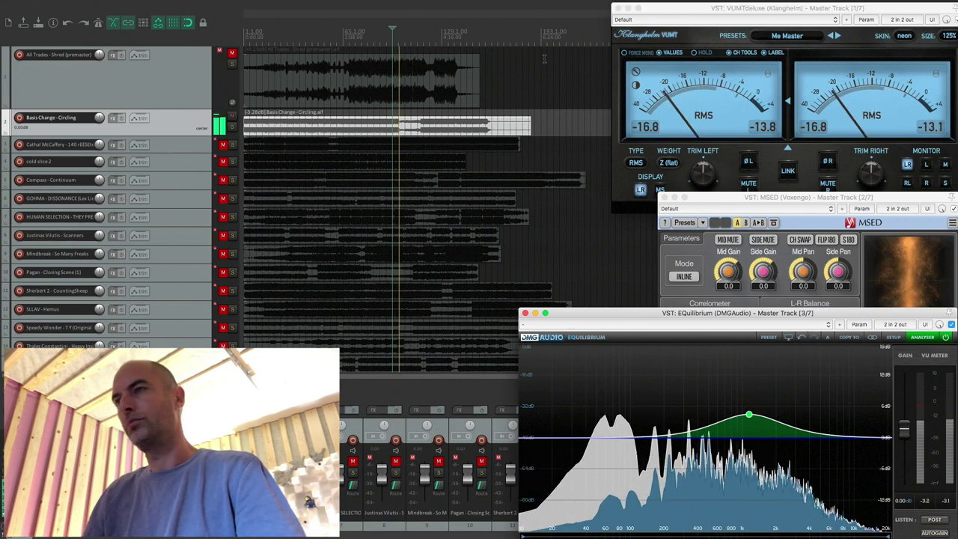
{"action": "left_click", "coordinate": [429, 127]}
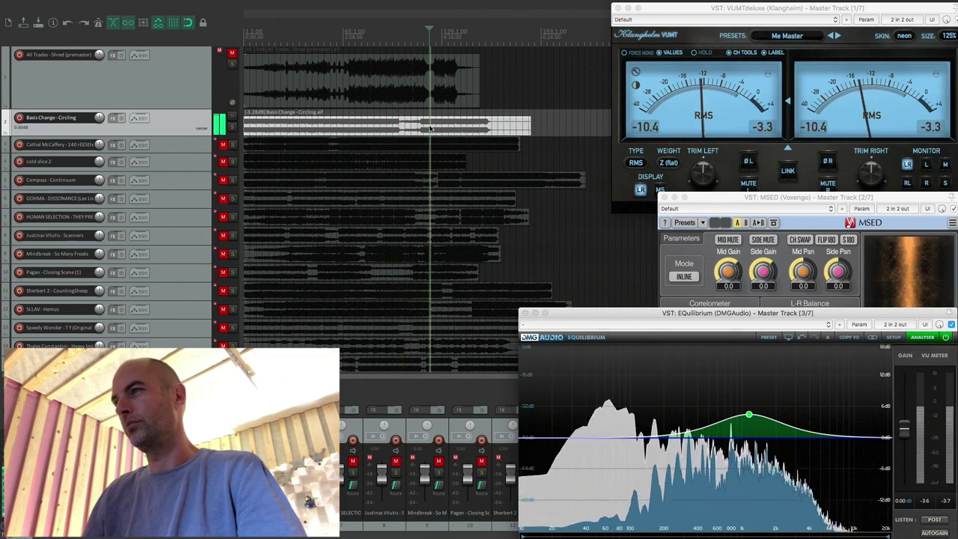
{"action": "left_click", "coordinate": [454, 128]}
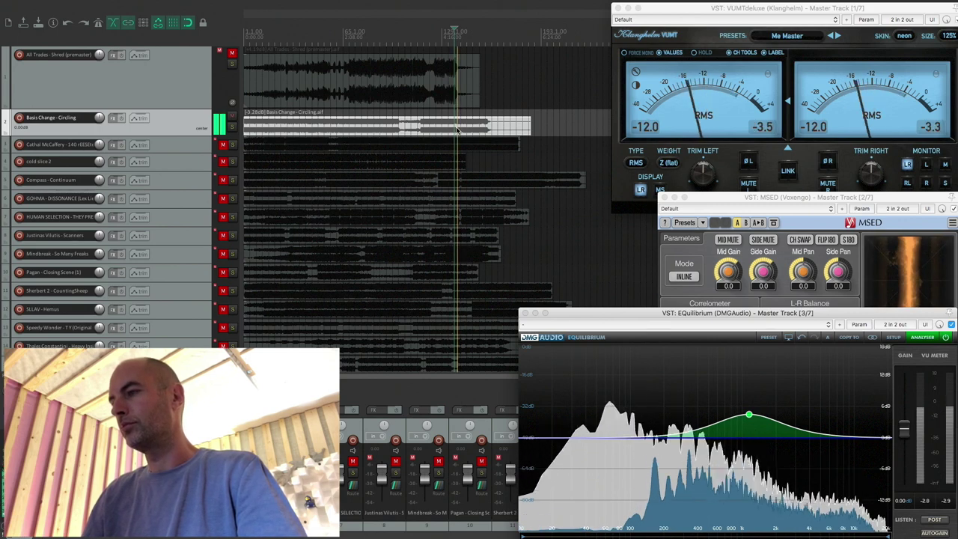
{"action": "left_click", "coordinate": [458, 130]}
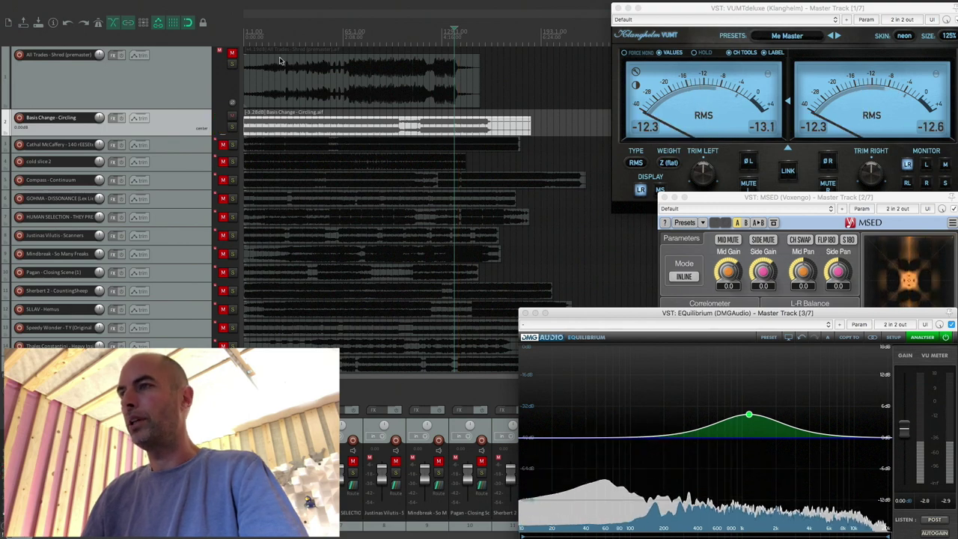
Switch the unmuted track from Basis Change - Circling to the enlarged third track, and delete the mid peak band from EQuilibrium.
{"action": "left_click", "coordinate": [233, 117]}
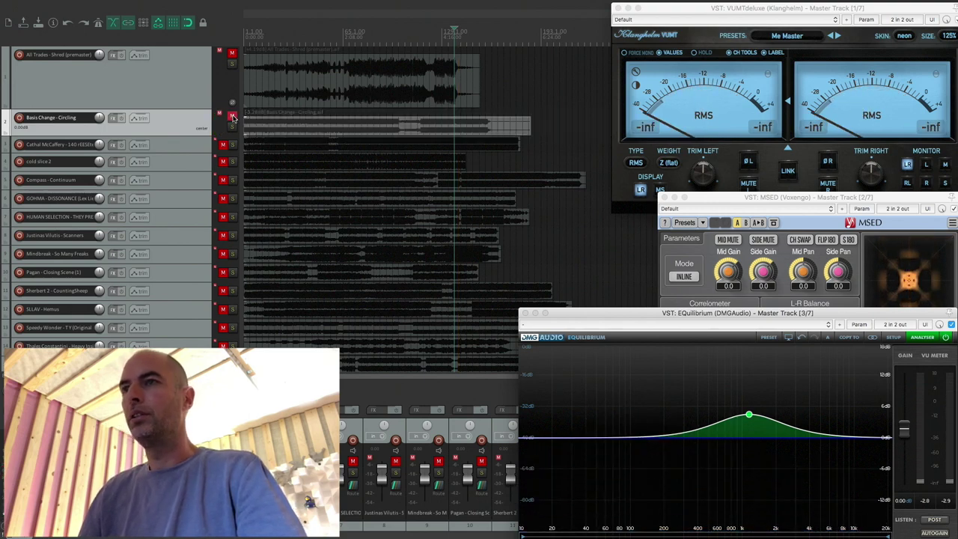
{"action": "left_click", "coordinate": [223, 145]}
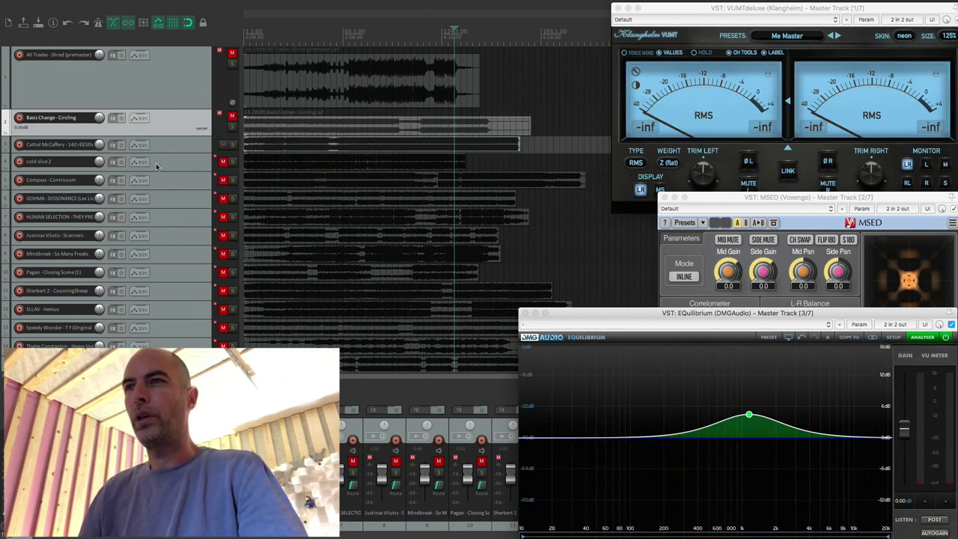
{"action": "left_click_drag", "start_coordinate": [167, 153], "coordinate": [167, 171]}
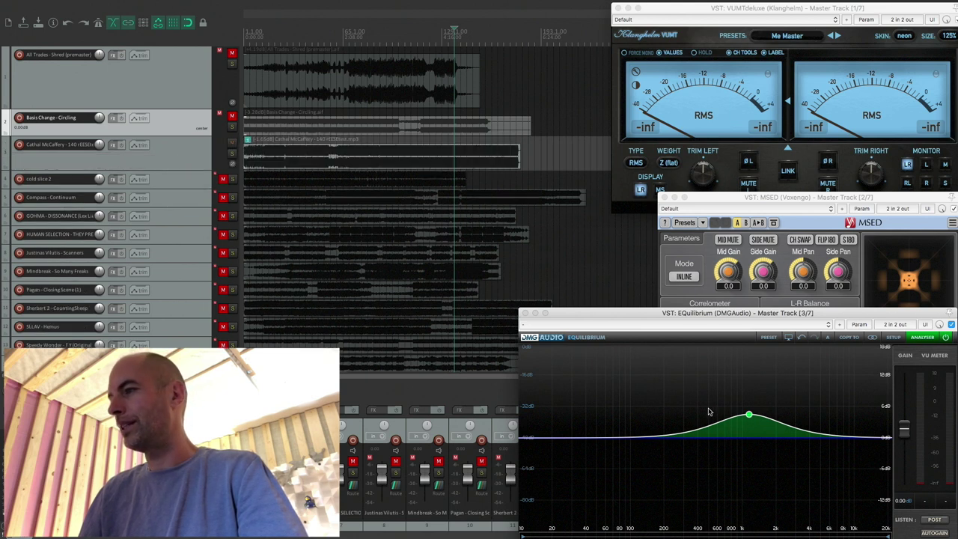
{"action": "left_click", "coordinate": [772, 362]}
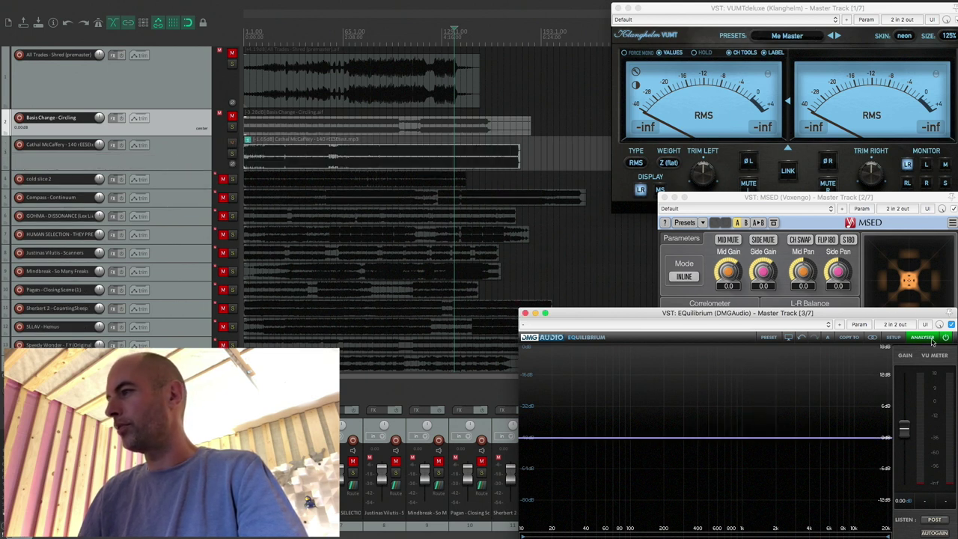
Select the third track and make its lane several times taller so its waveform shows in detail.
{"action": "left_click", "coordinate": [186, 163]}
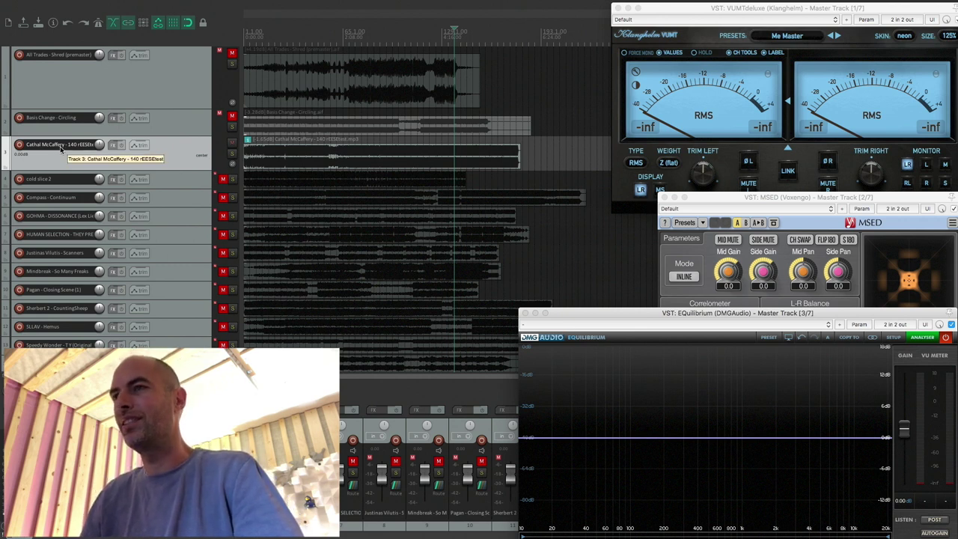
{"action": "left_click", "coordinate": [287, 164]}
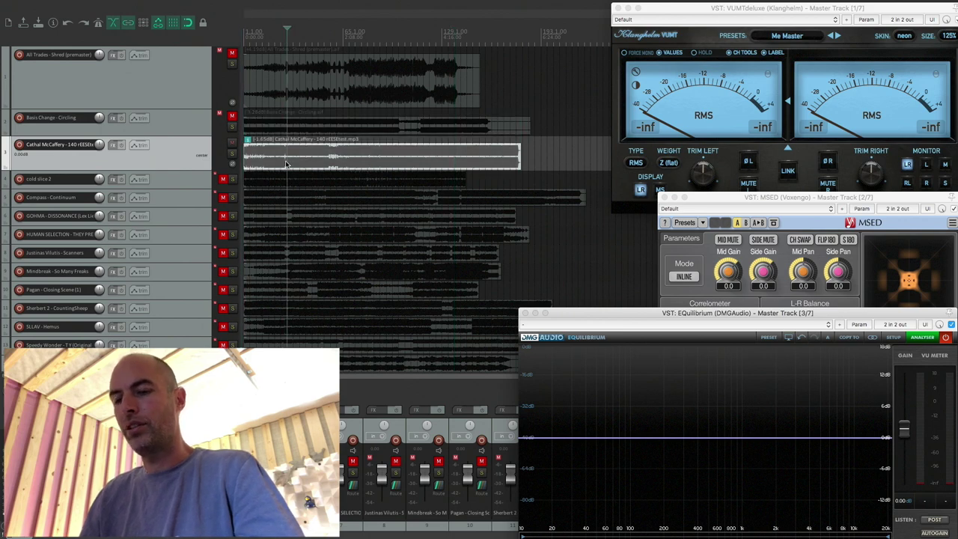
{"action": "left_click_drag", "start_coordinate": [167, 169], "coordinate": [168, 247]}
Examine the third track's waveform close up and at full length, including the intro and the breakdown shortly before bar 65.
{"action": "scroll", "coordinate": [356, 227], "scroll_direction": "up", "scroll_amount": 5}
{"action": "scroll", "coordinate": [358, 226], "scroll_direction": "down", "scroll_amount": 5}
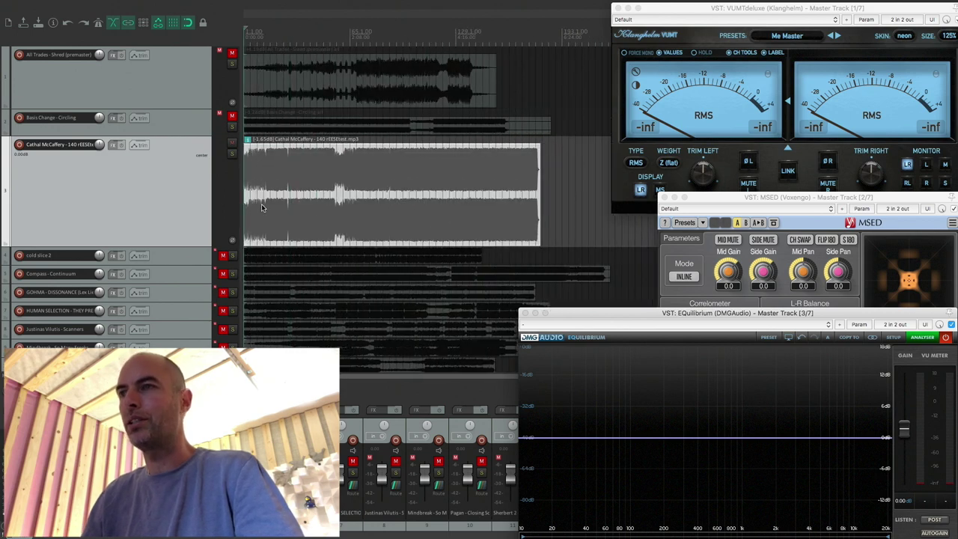
{"action": "scroll", "coordinate": [263, 207], "scroll_direction": "up", "scroll_amount": 6}
{"action": "scroll", "coordinate": [263, 207], "scroll_direction": "down", "scroll_amount": 4}
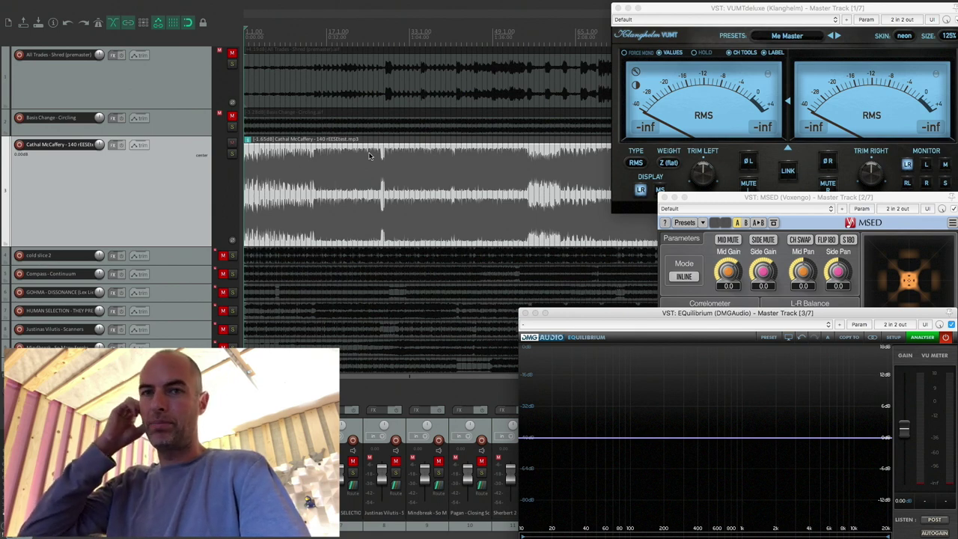
{"action": "left_click", "coordinate": [386, 181]}
{"action": "scroll", "coordinate": [386, 181], "scroll_direction": "down", "scroll_amount": 4}
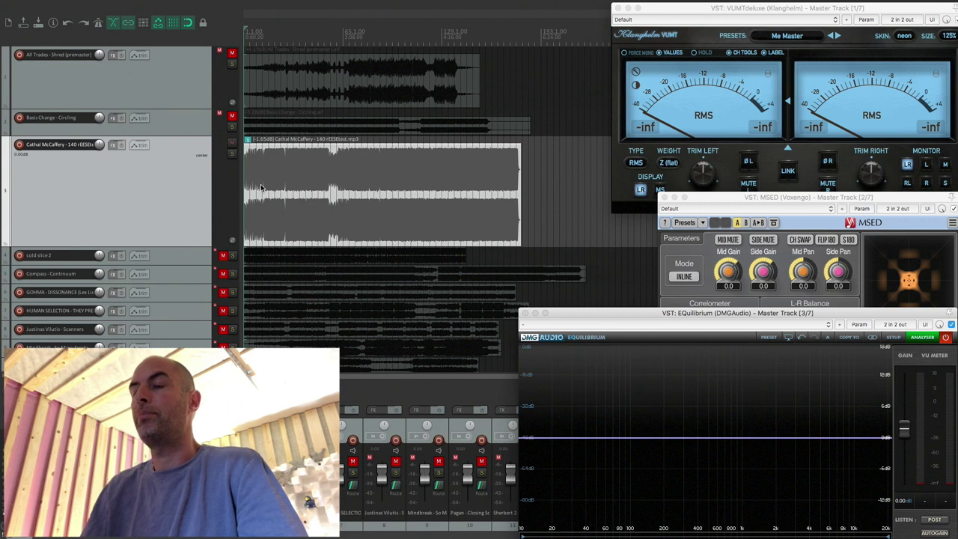
{"action": "scroll", "coordinate": [255, 194], "scroll_direction": "up", "scroll_amount": 3}
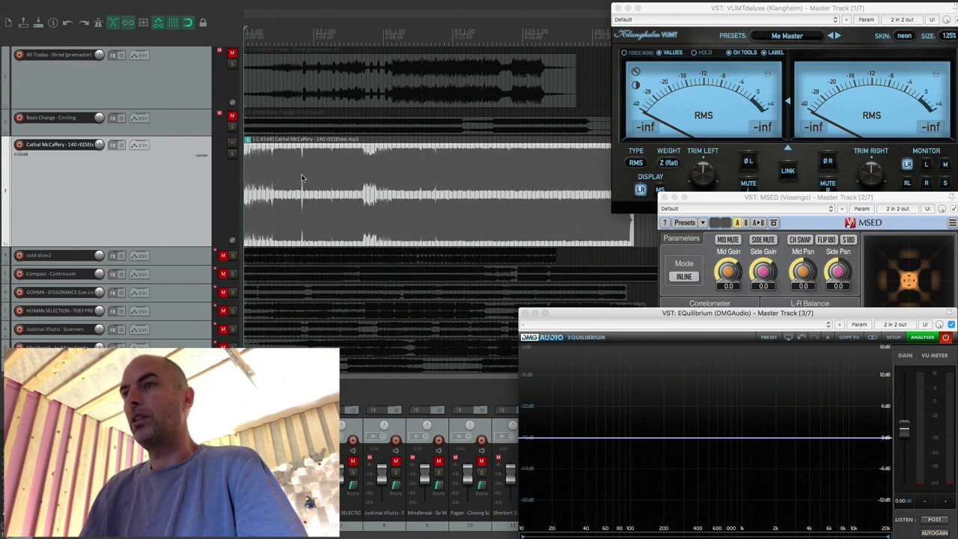
{"action": "scroll", "coordinate": [284, 180], "scroll_direction": "down", "scroll_amount": 2}
Solo the third track and play it from near the start, sampling sections at about bars 28, 43, 53 and 73.
{"action": "left_click", "coordinate": [256, 183]}
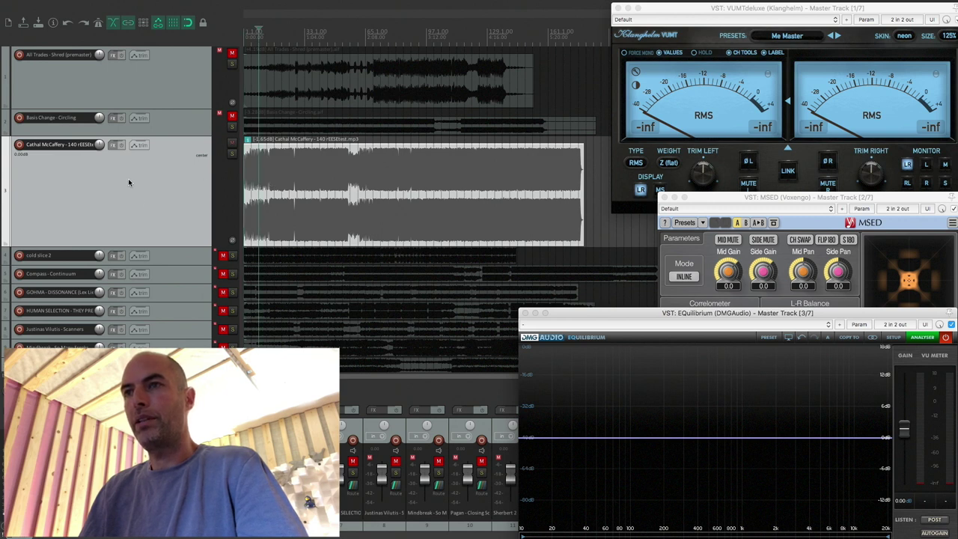
{"action": "left_click", "coordinate": [232, 154]}
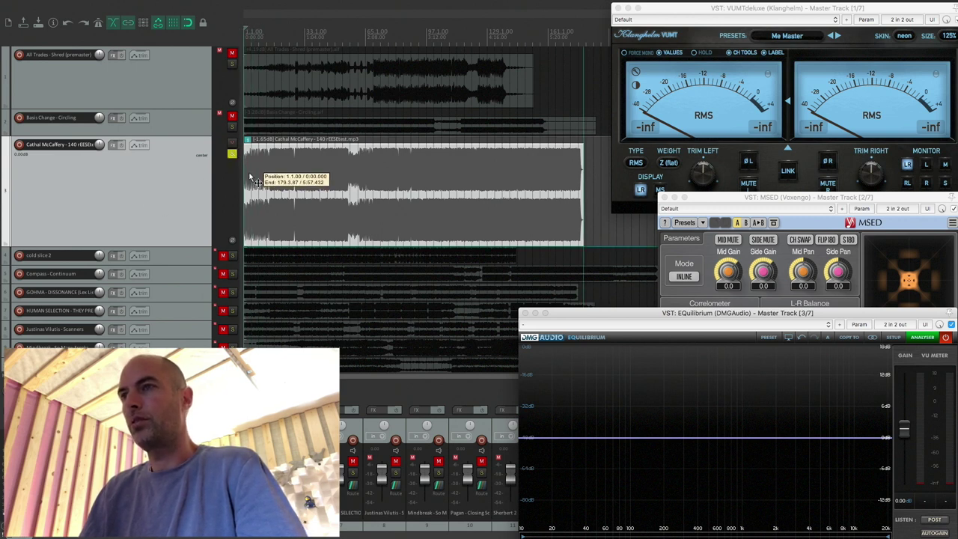
{"action": "key", "text": "space"}
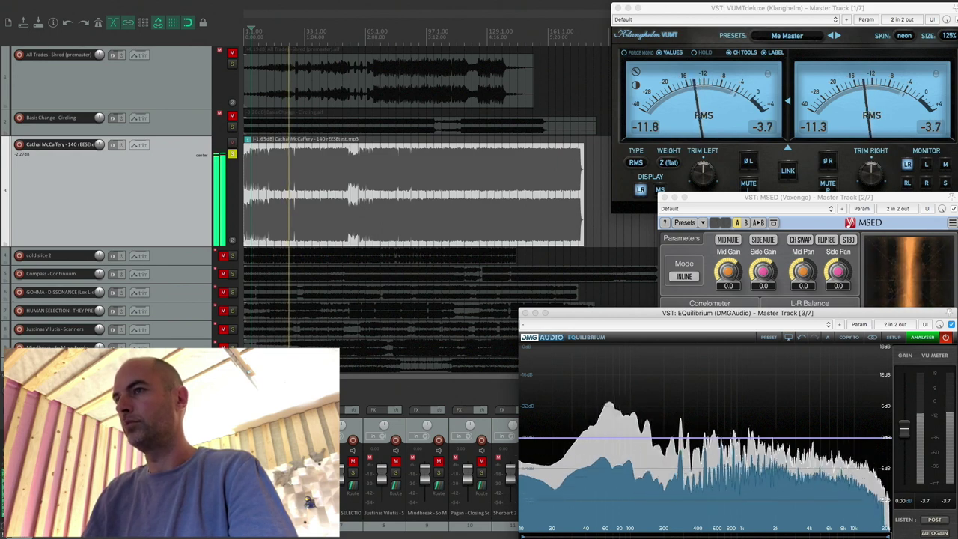
{"action": "left_click", "coordinate": [297, 176]}
{"action": "left_click", "coordinate": [326, 176]}
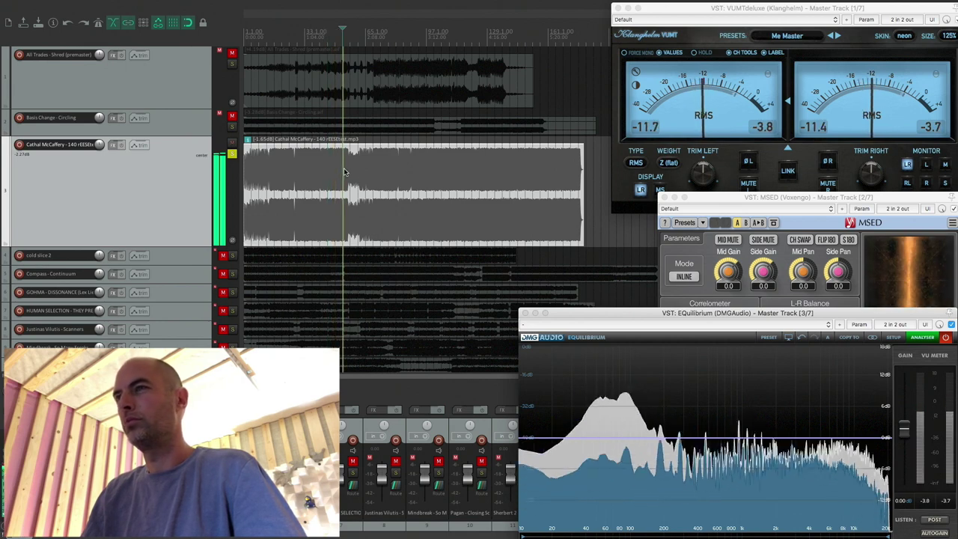
{"action": "left_click", "coordinate": [378, 171]}
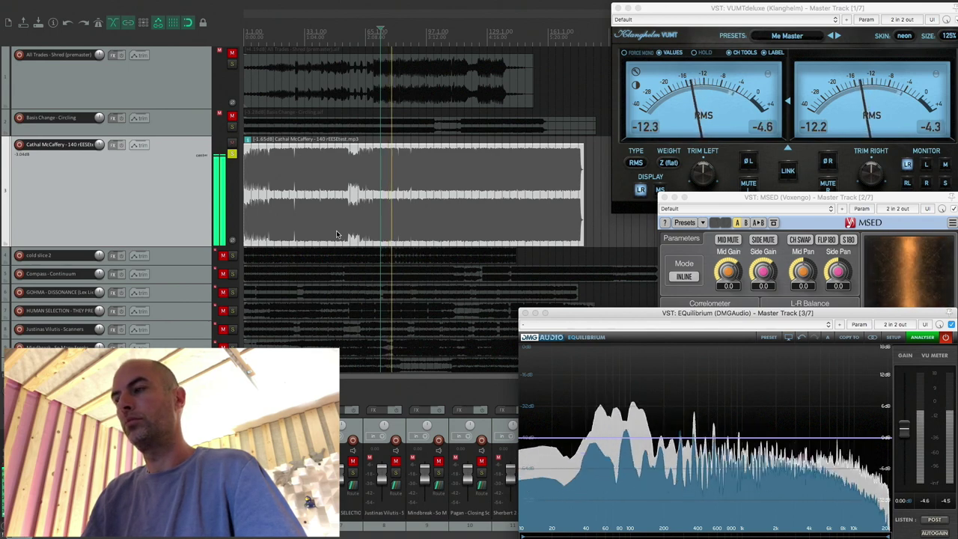
{"action": "key", "text": "space"}
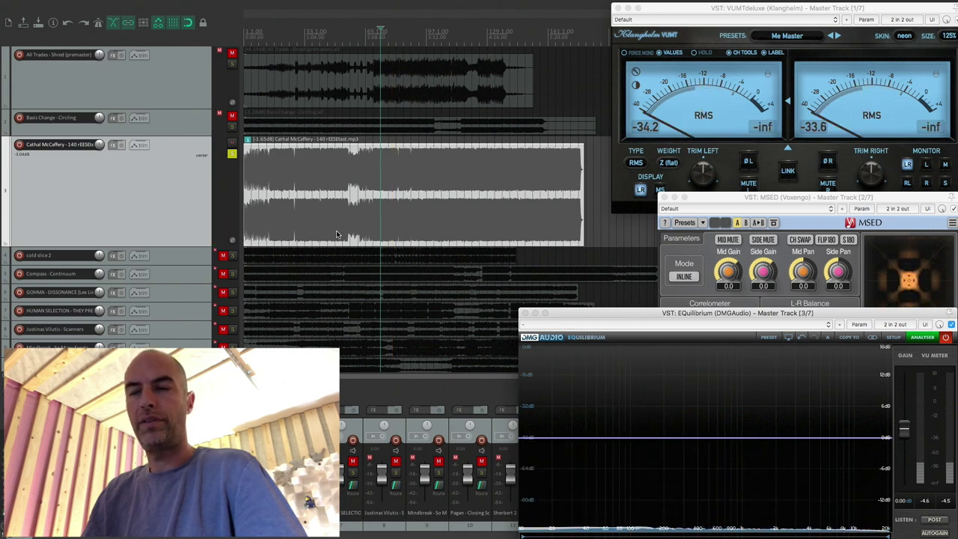
{"action": "key", "text": "space"}
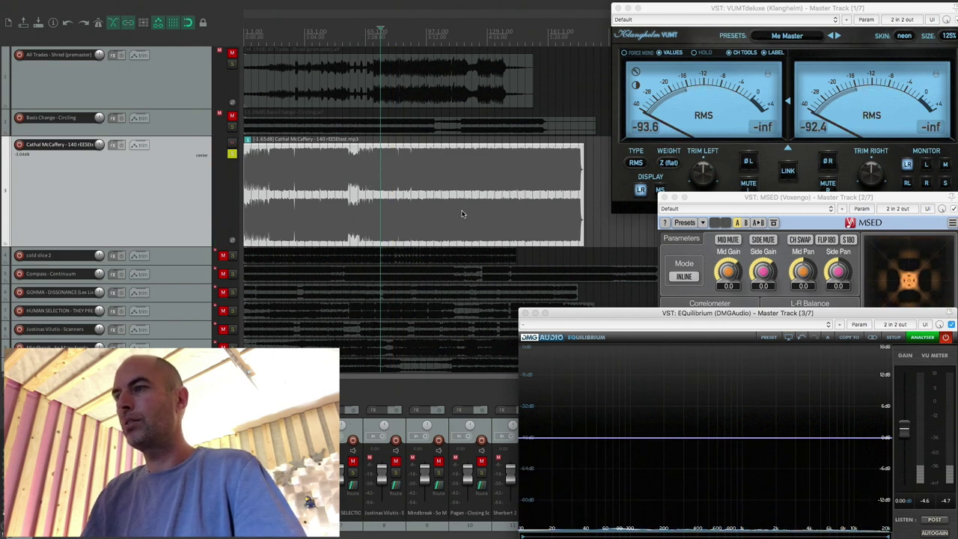
Move the EQuilibrium window so it is fully visible, and play the third track from about bar 84.
{"action": "left_click_drag", "start_coordinate": [716, 315], "coordinate": [690, 297]}
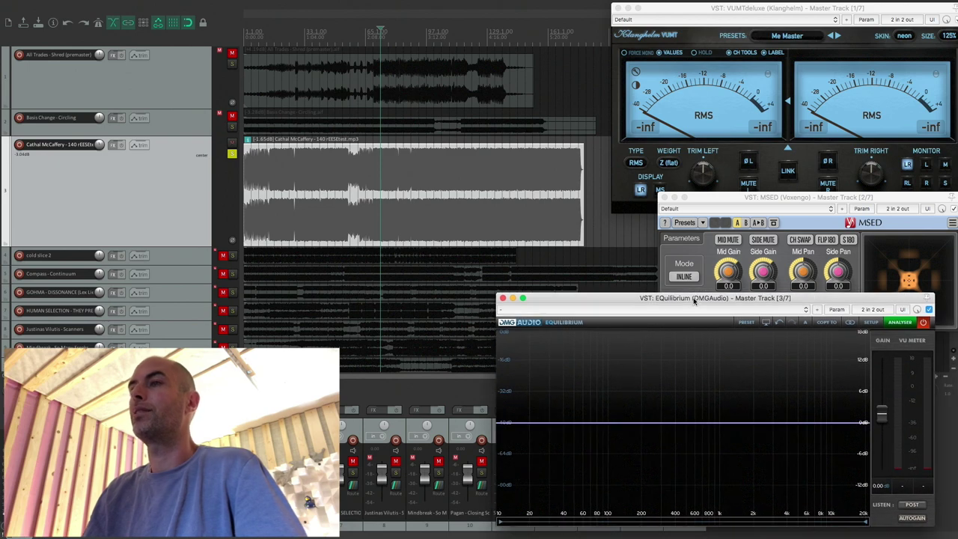
{"action": "left_click", "coordinate": [407, 180]}
{"action": "key", "text": "space"}
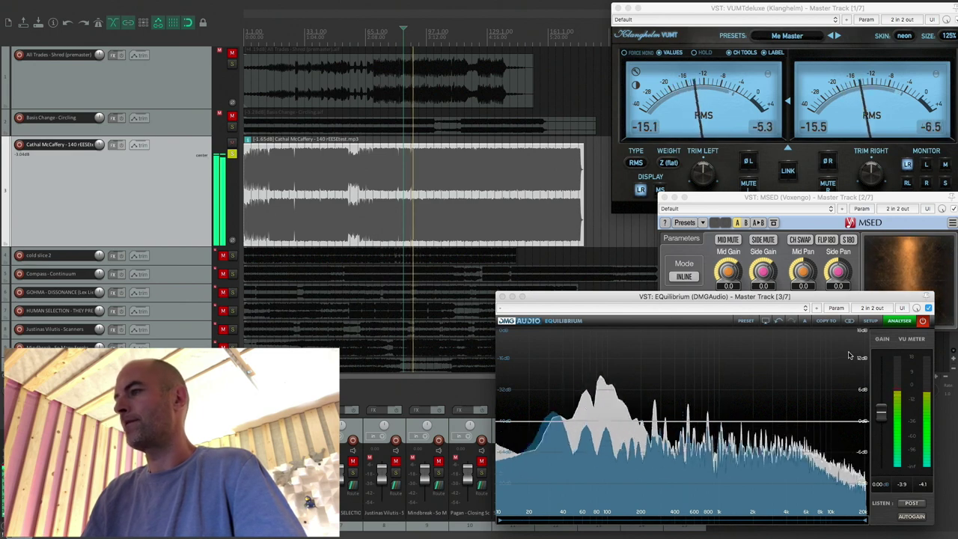
{"action": "double_click", "coordinate": [810, 368]}
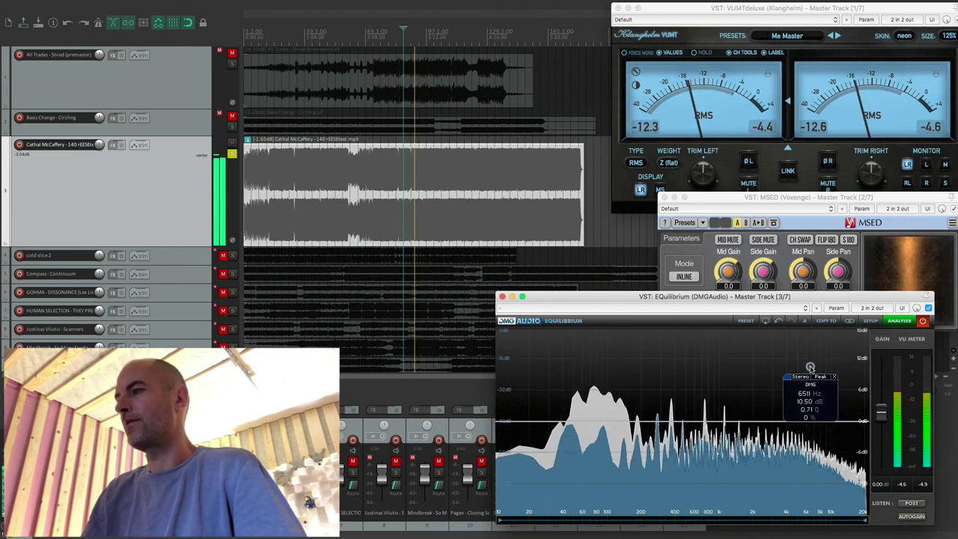
{"action": "left_click", "coordinate": [834, 377]}
{"action": "left_click", "coordinate": [835, 377]}
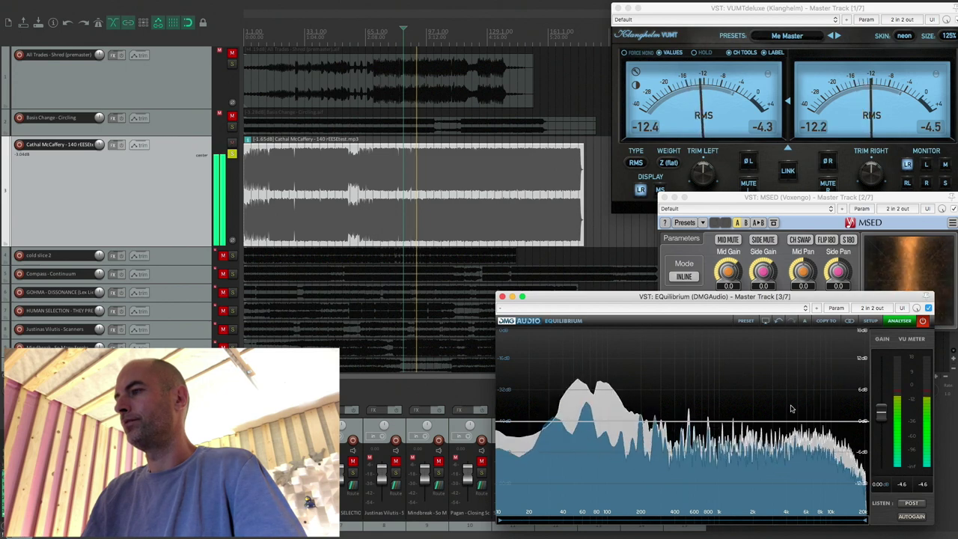
Stop playback and add a DMG high shelf band in EQuilibrium at about 167 Hz with a gain of -2.80 dB.
{"action": "key", "text": "space"}
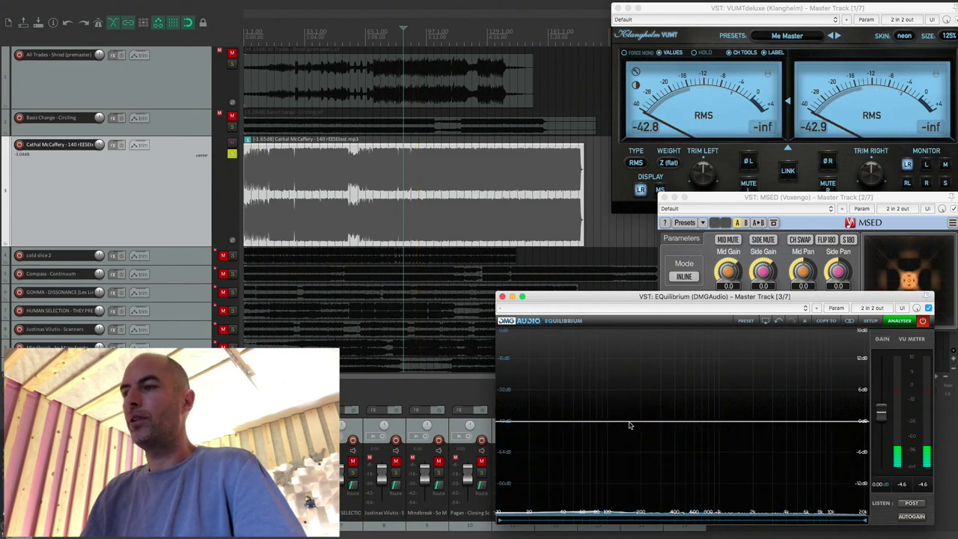
{"action": "double_click", "coordinate": [629, 425]}
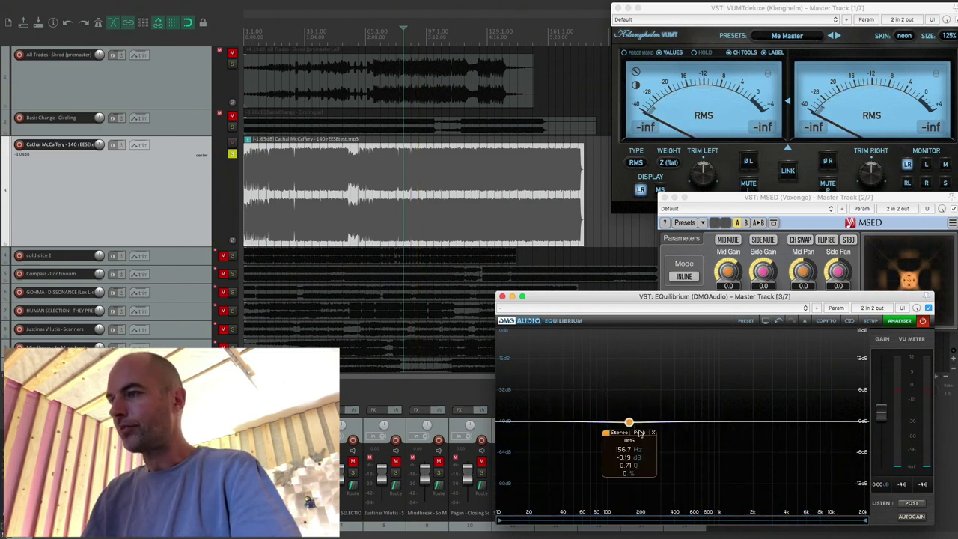
{"action": "left_click", "coordinate": [639, 432]}
{"action": "mouse_move", "coordinate": [683, 455]}
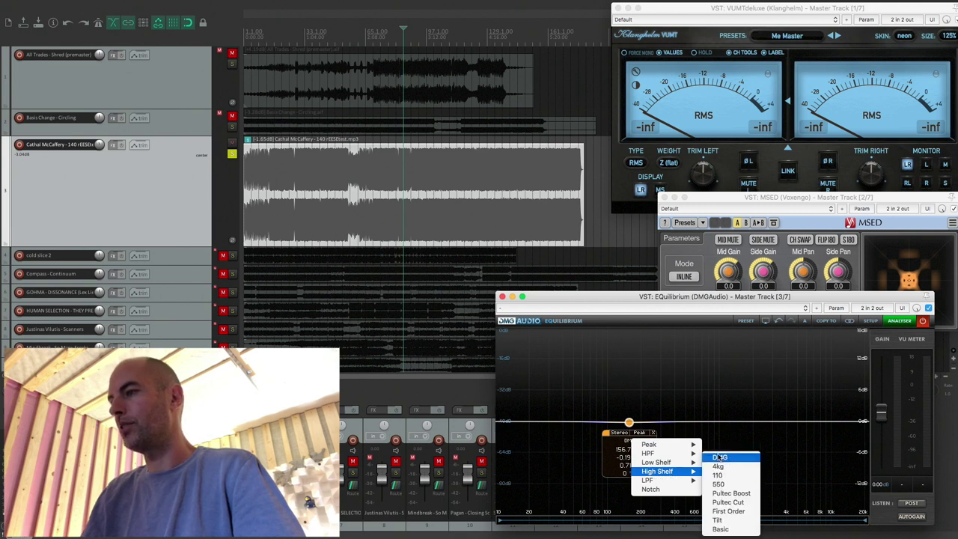
{"action": "left_click", "coordinate": [718, 456]}
{"action": "left_click_drag", "start_coordinate": [635, 428], "coordinate": [638, 434]}
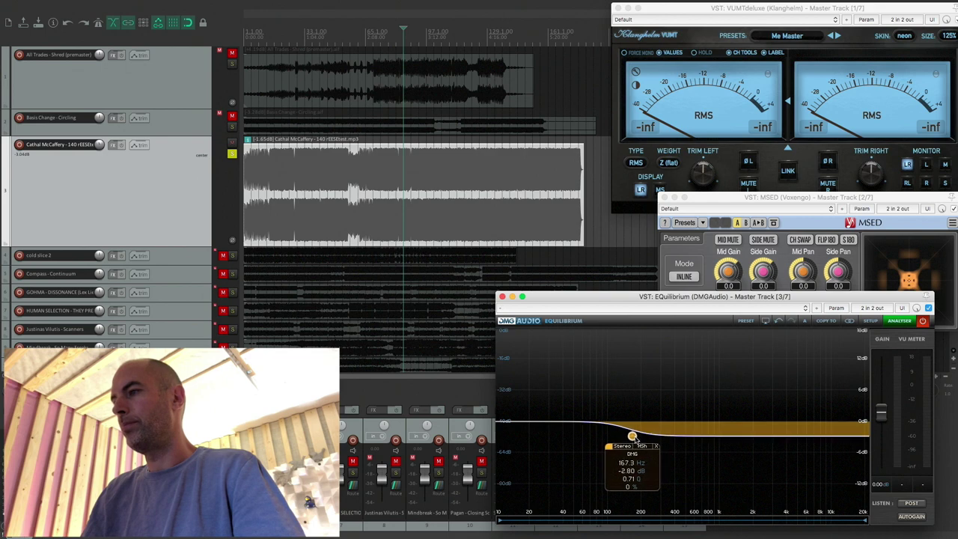
Audition the shelf from about bar 84, enabling EQuilibrium's processing and refining the band to 178.7 Hz and -2.64 dB.
{"action": "key", "text": "space"}
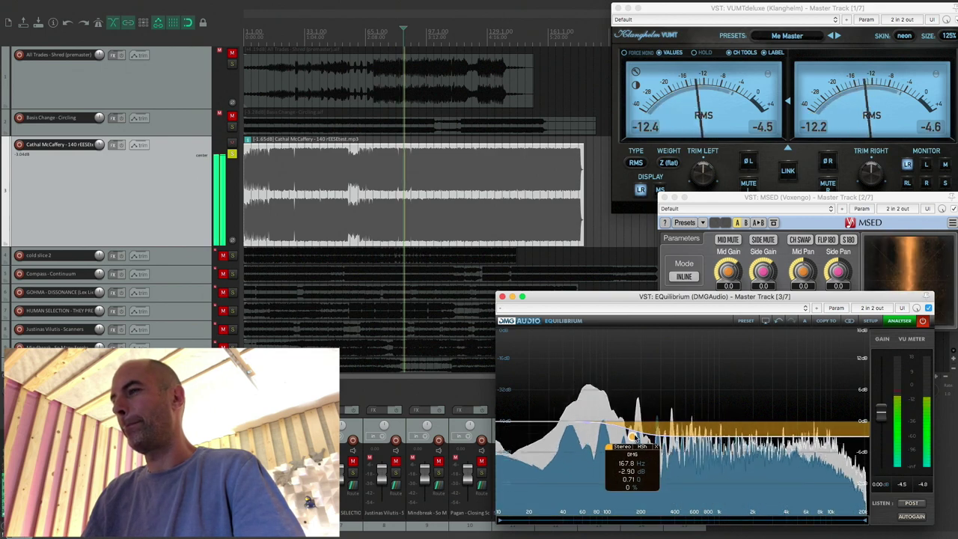
{"action": "left_click_drag", "start_coordinate": [632, 436], "coordinate": [633, 438]}
{"action": "key", "text": "space"}
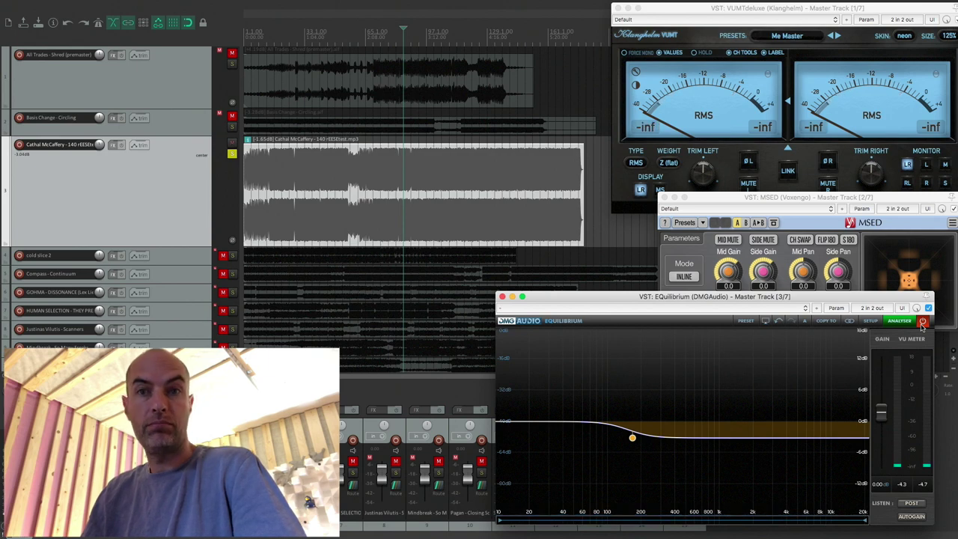
{"action": "key", "text": "space"}
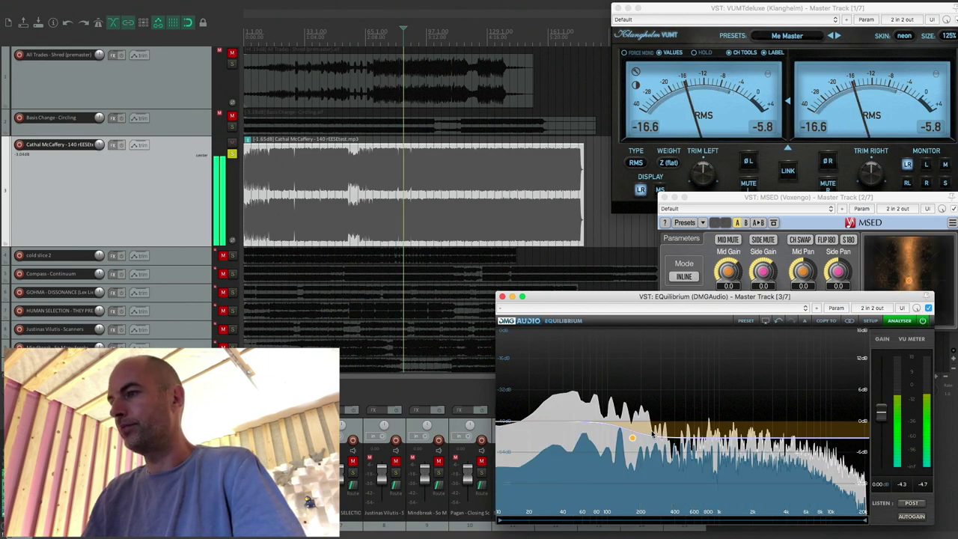
{"action": "mouse_move", "coordinate": [633, 439]}
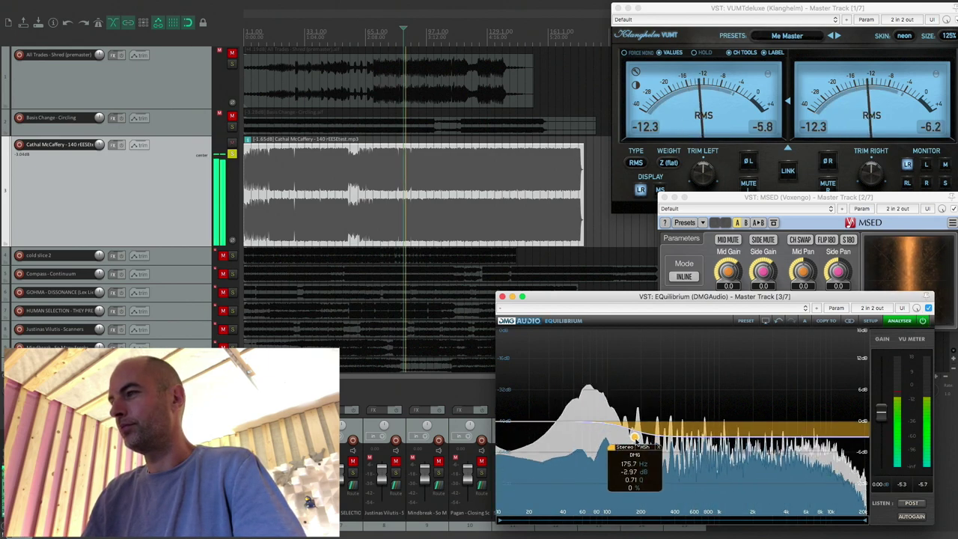
{"action": "left_click_drag", "start_coordinate": [633, 438], "coordinate": [636, 436]}
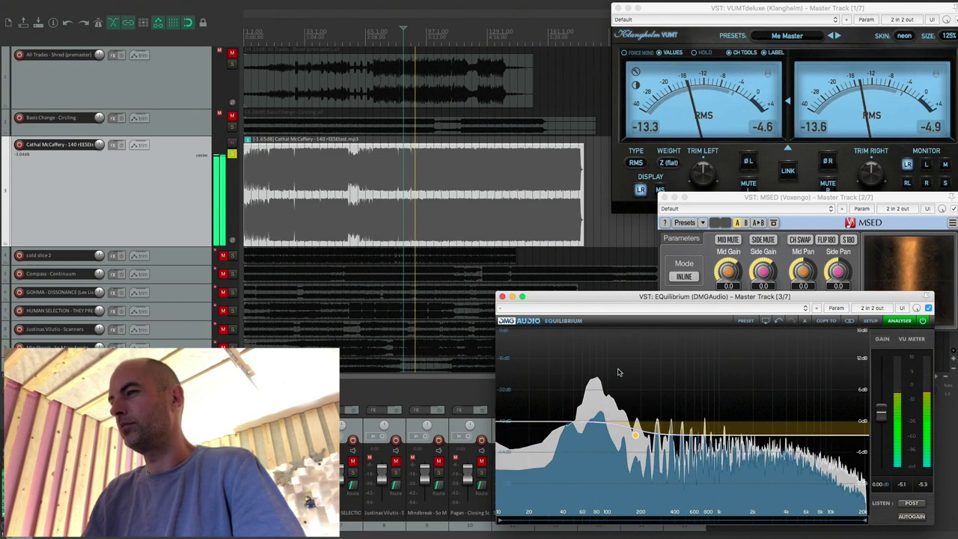
{"action": "key", "text": "space"}
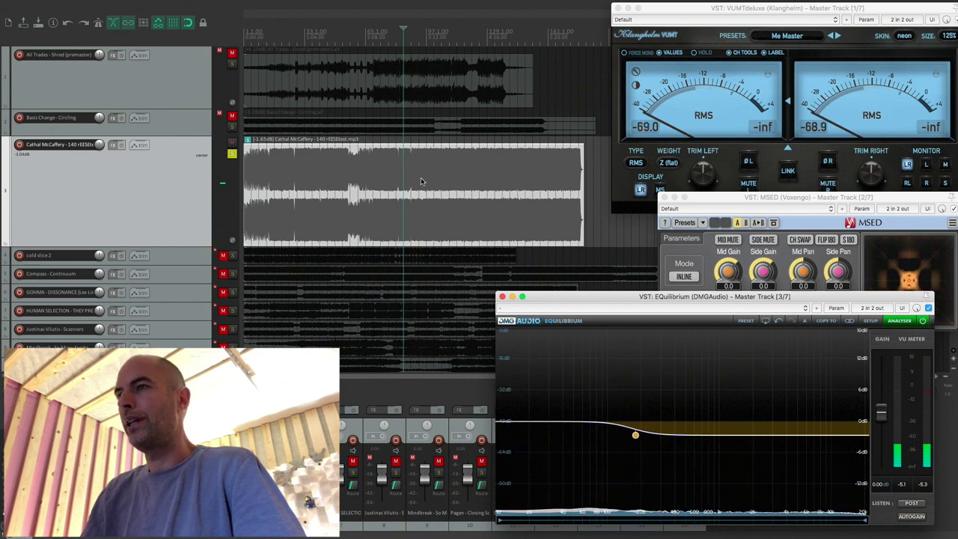
Place the play cursor at about bar 92 and add a DMG high-pass band at about 54 Hz in EQuilibrium.
{"action": "left_click", "coordinate": [419, 177]}
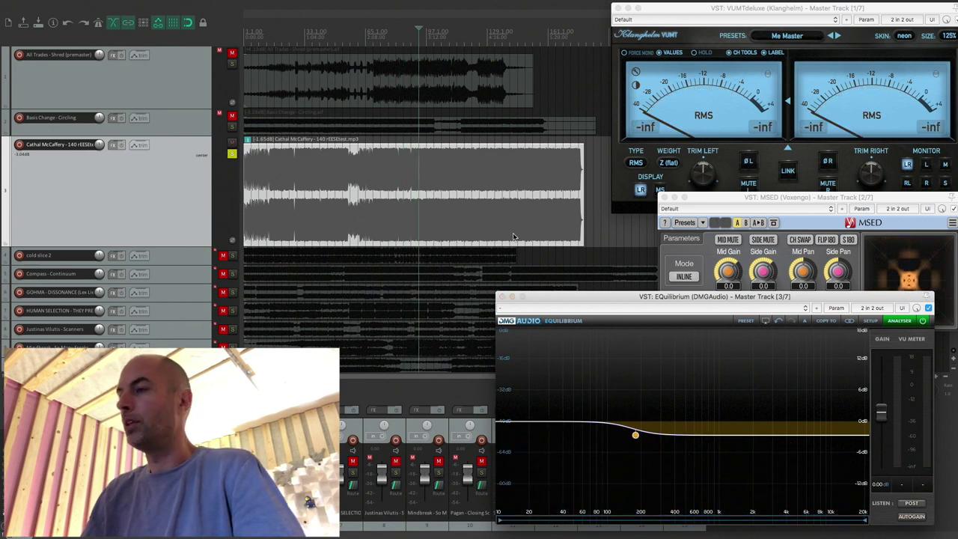
{"action": "mouse_move", "coordinate": [618, 433]}
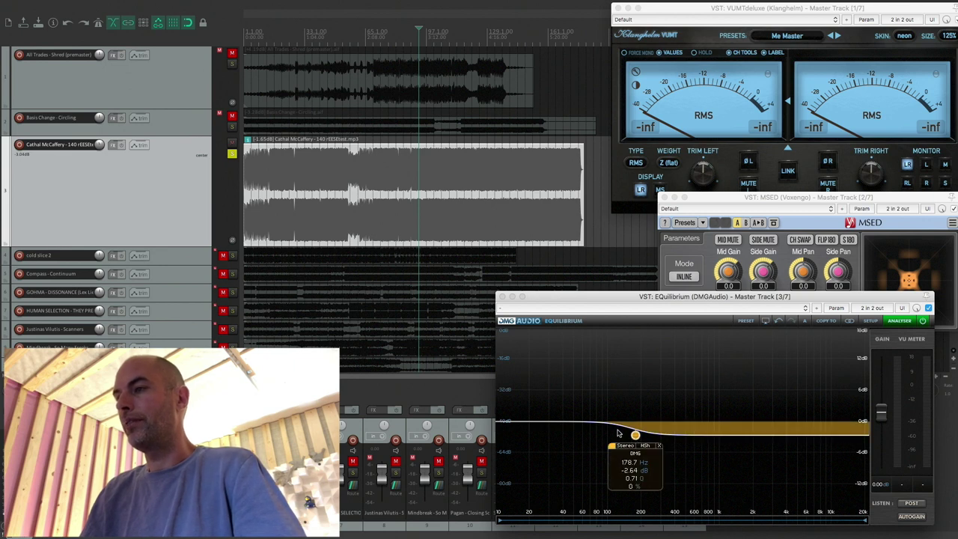
{"action": "double_click", "coordinate": [577, 423]}
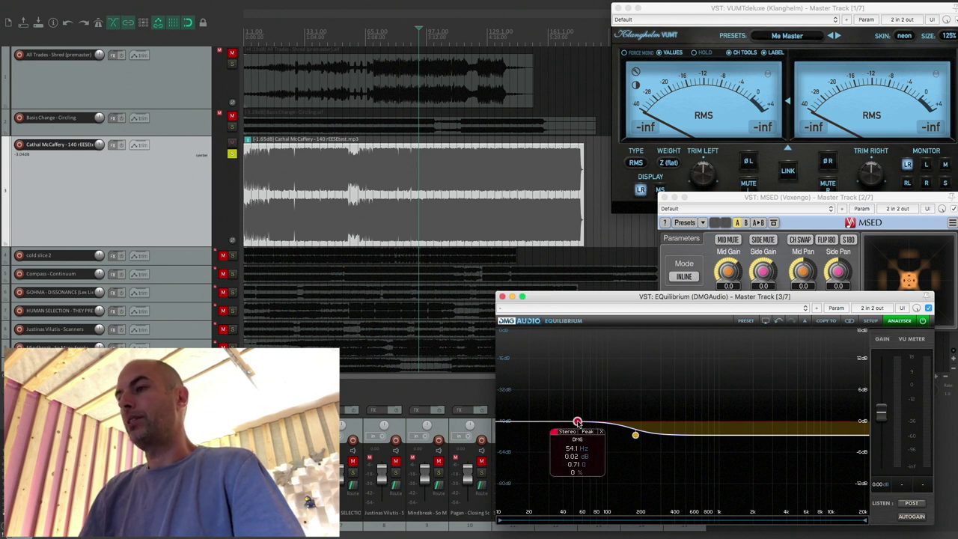
{"action": "left_click", "coordinate": [580, 435]}
{"action": "mouse_move", "coordinate": [627, 454]}
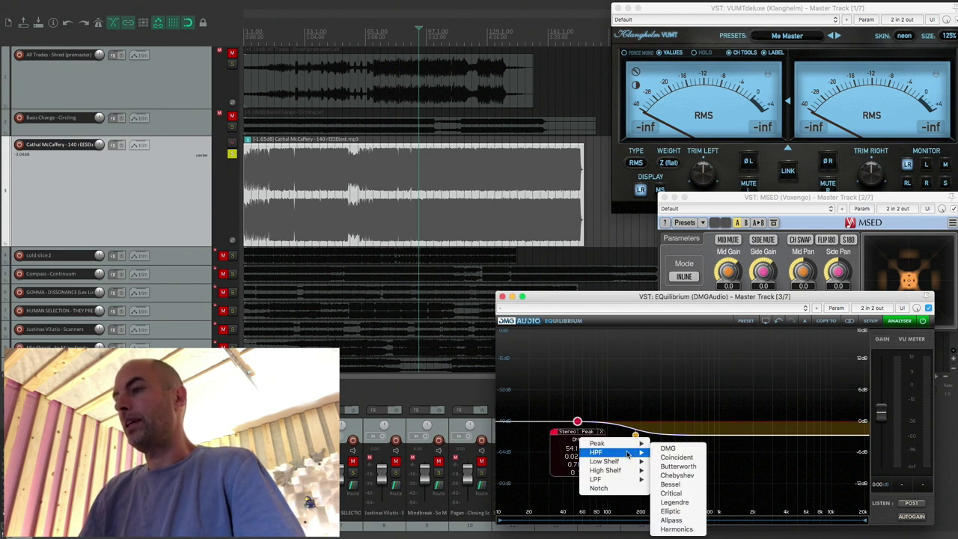
{"action": "left_click", "coordinate": [667, 447]}
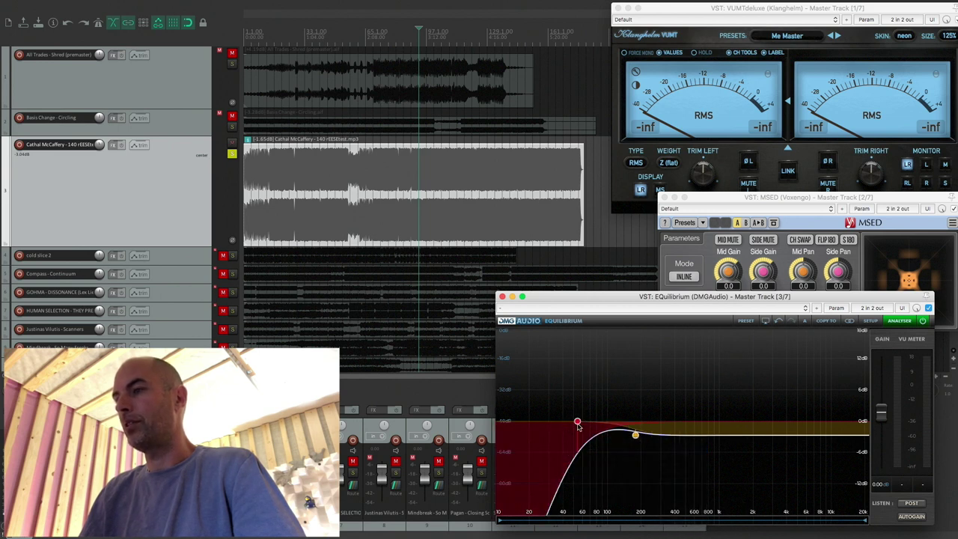
Restrict the high-pass band to the Side channel, raise its cutoff to 78.6 Hz, and play from about bar 92.
{"action": "left_click", "coordinate": [573, 434]}
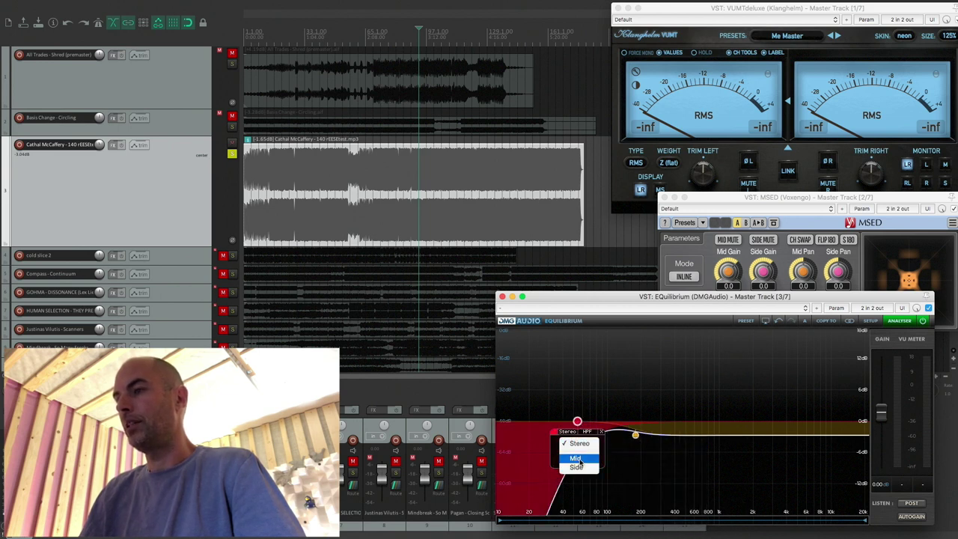
{"action": "left_click", "coordinate": [576, 467]}
{"action": "left_click_drag", "start_coordinate": [577, 421], "coordinate": [593, 424]}
{"action": "key", "text": "space"}
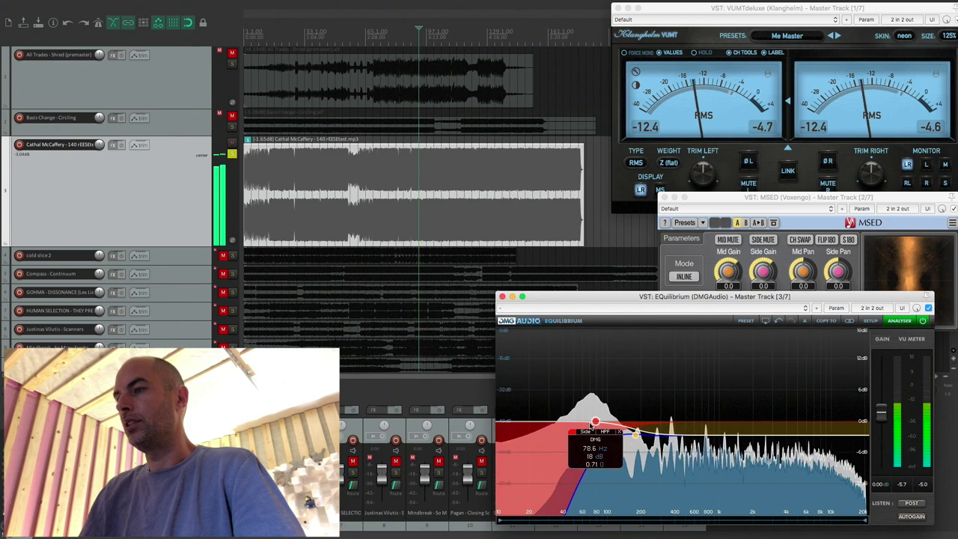
Add a DMG peak band at 59.0 Hz with 1.32 dB gain on the Mid channel in EQuilibrium and audition it briefly.
{"action": "key", "text": "space"}
{"action": "double_click", "coordinate": [583, 416]}
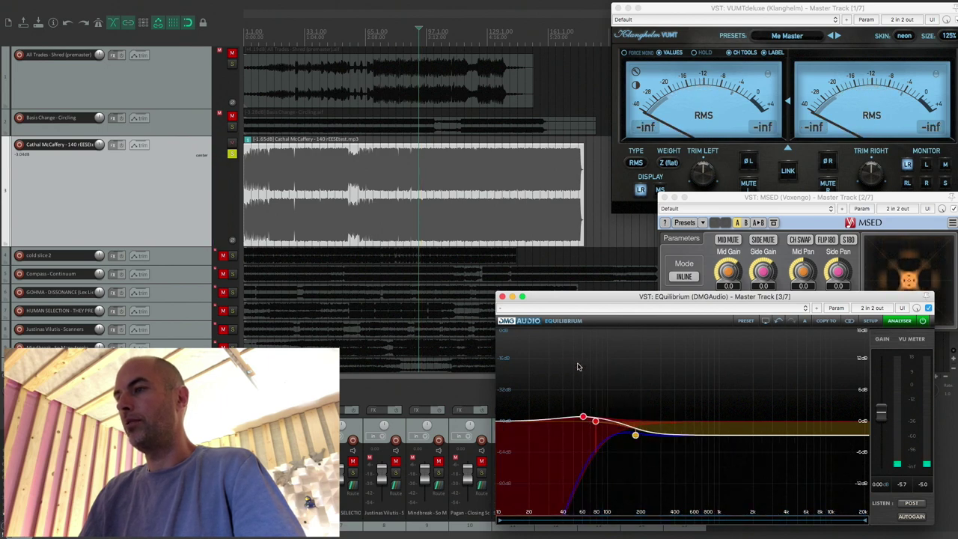
{"action": "left_click", "coordinate": [582, 364]}
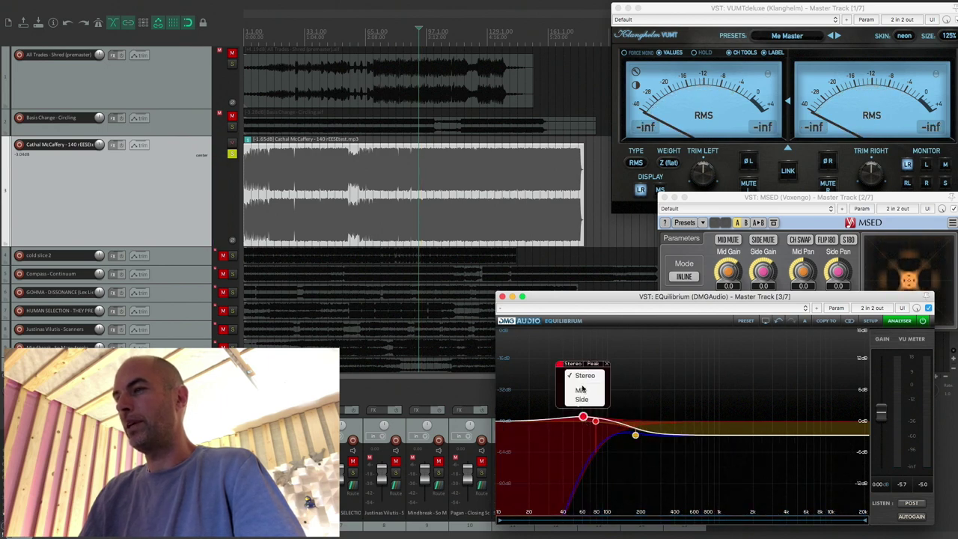
{"action": "left_click", "coordinate": [582, 395]}
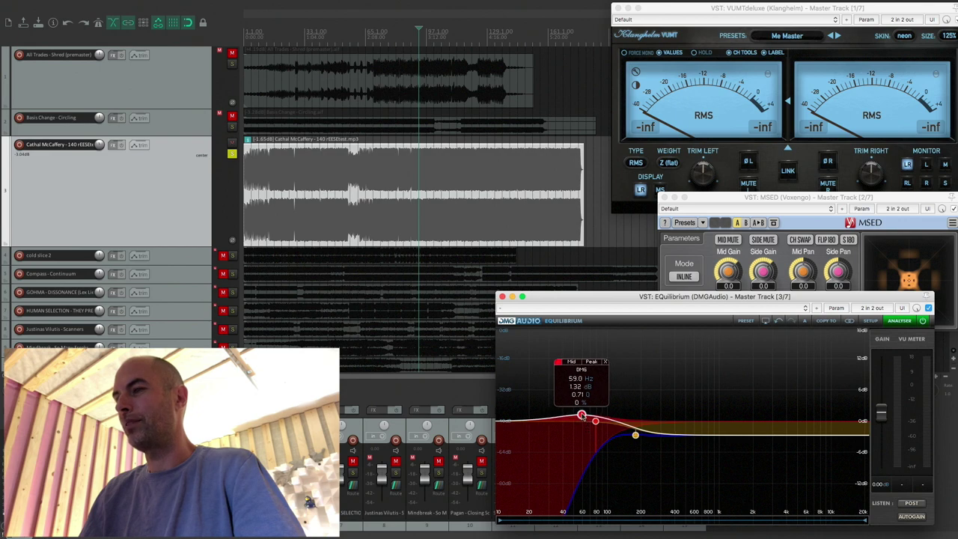
{"action": "key", "text": "space"}
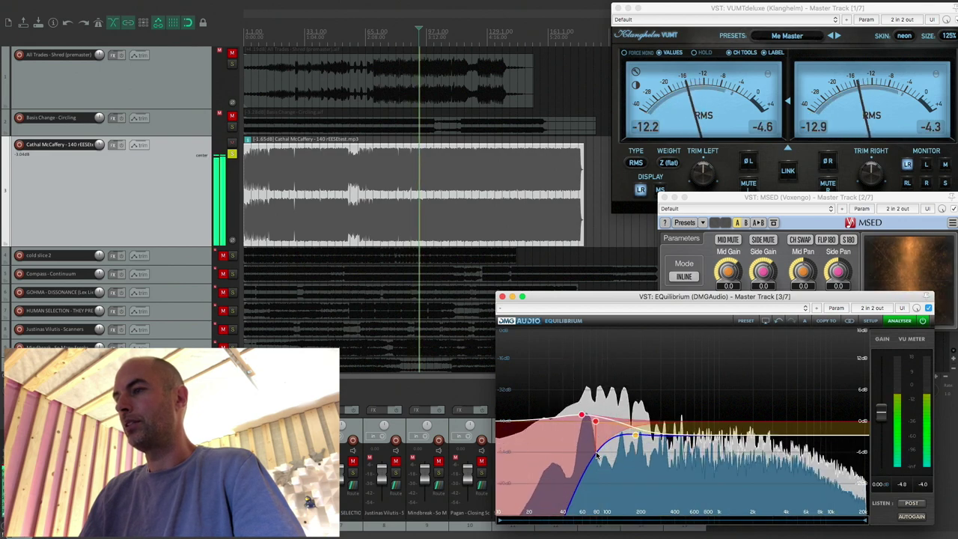
{"action": "key", "text": "space"}
Refine the Mid peak band to 57.2 Hz and 1.41 dB and audition the change.
{"action": "mouse_move", "coordinate": [585, 437]}
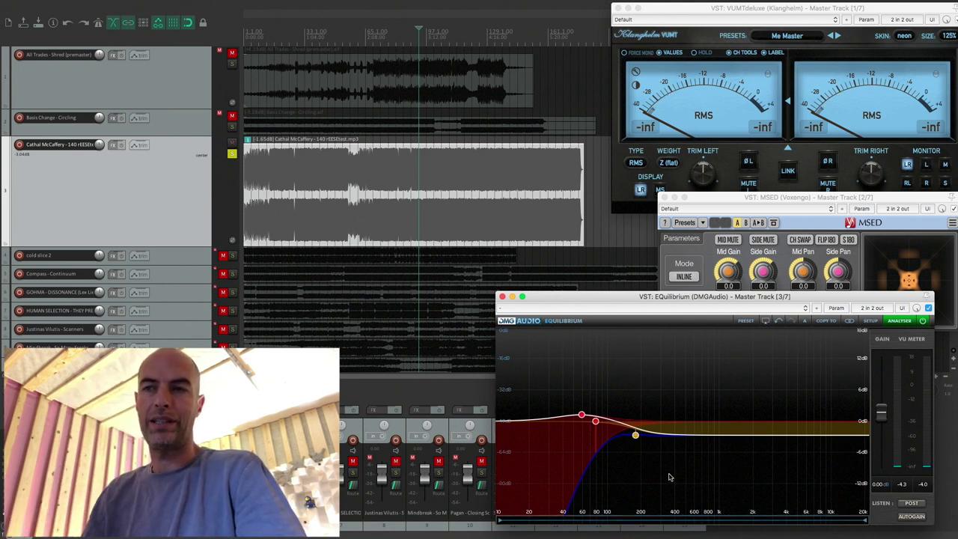
{"action": "mouse_move", "coordinate": [583, 419]}
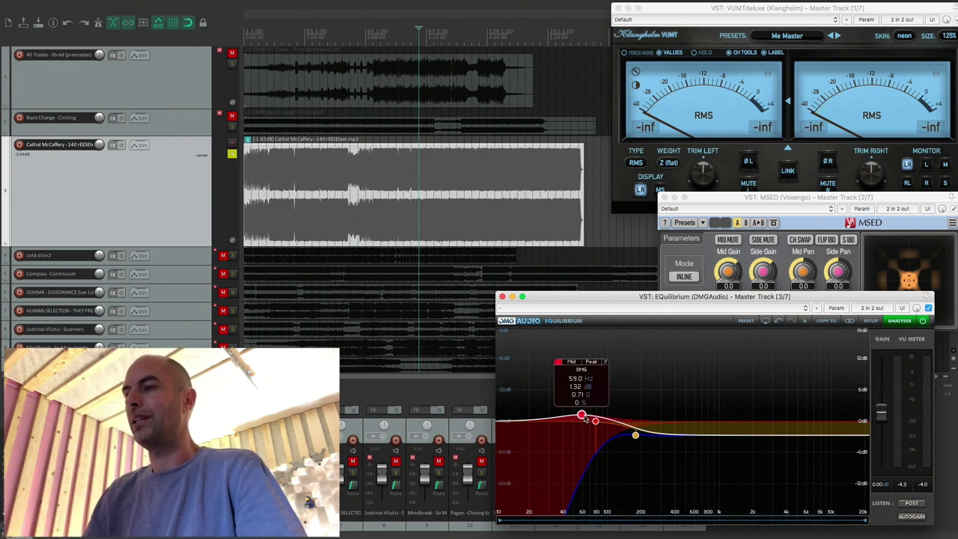
{"action": "left_click_drag", "start_coordinate": [584, 419], "coordinate": [582, 418]}
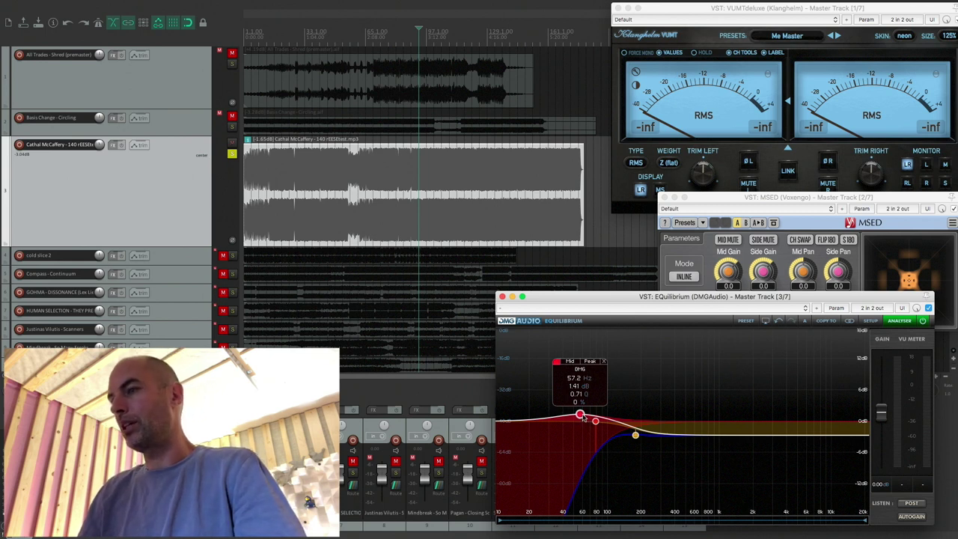
{"action": "key", "text": "space"}
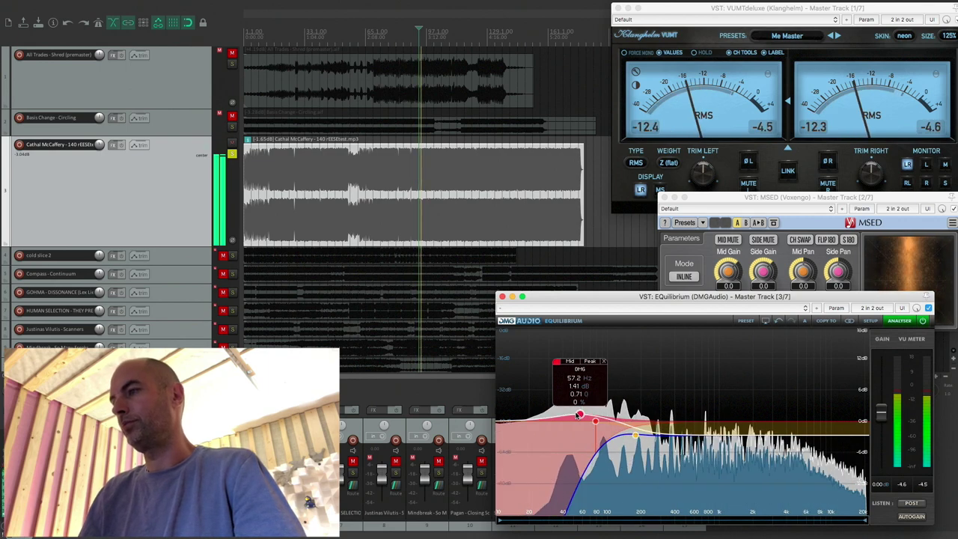
{"action": "key", "text": "space"}
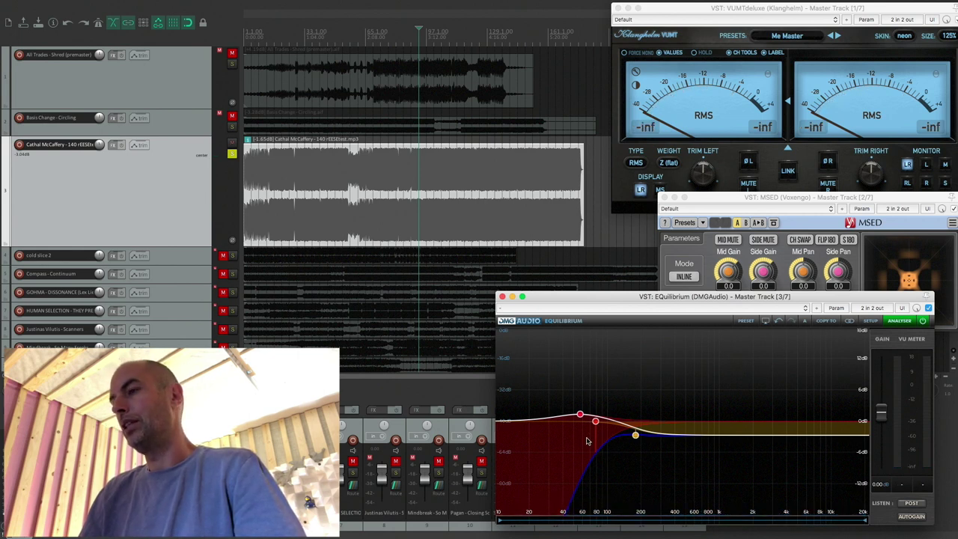
{"action": "mouse_move", "coordinate": [581, 417]}
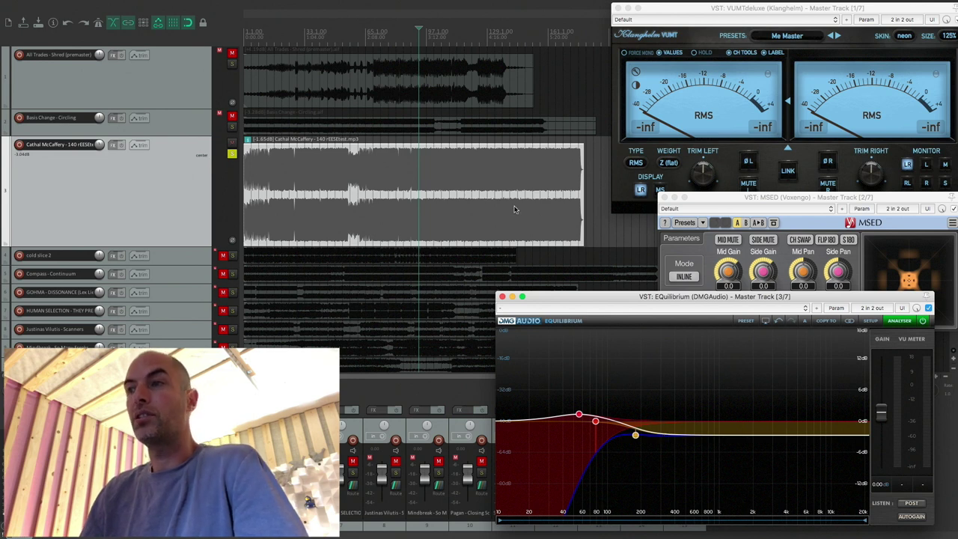
Audition the track from about bar 97, adding a stereo peak band in EQuilibrium at about 7.7 kHz with -2.06 dB gain.
{"action": "left_click", "coordinate": [428, 178]}
{"action": "key", "text": "space"}
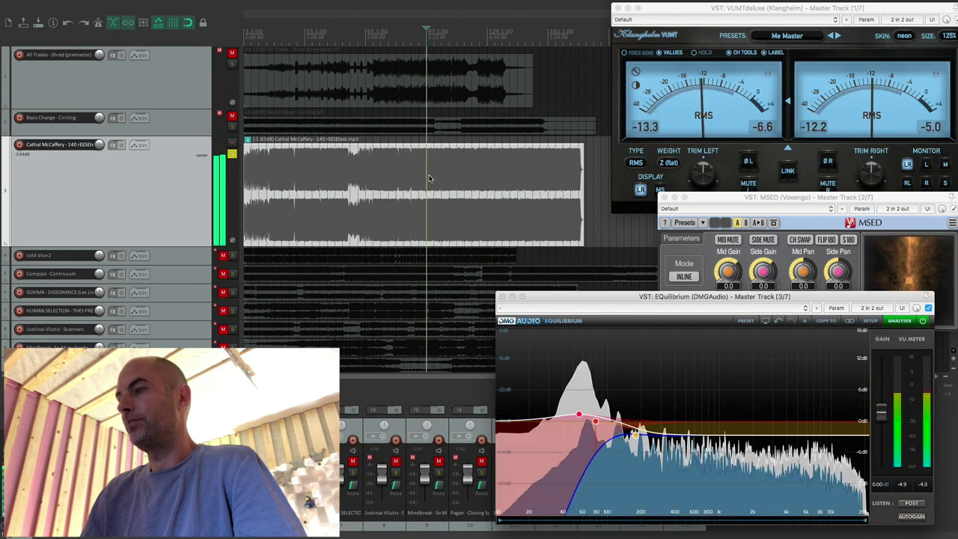
{"action": "key", "text": "space"}
{"action": "double_click", "coordinate": [819, 439]}
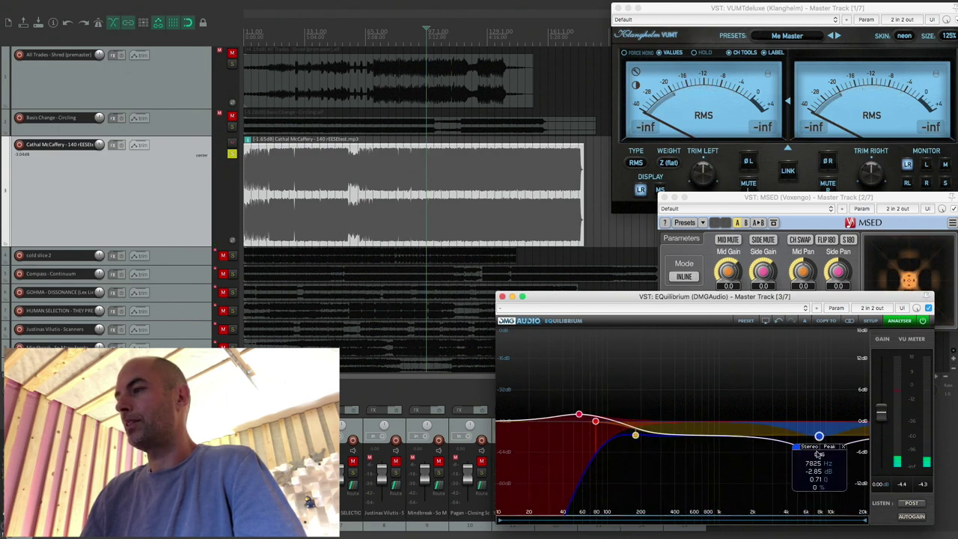
{"action": "left_click_drag", "start_coordinate": [819, 436], "coordinate": [821, 432]}
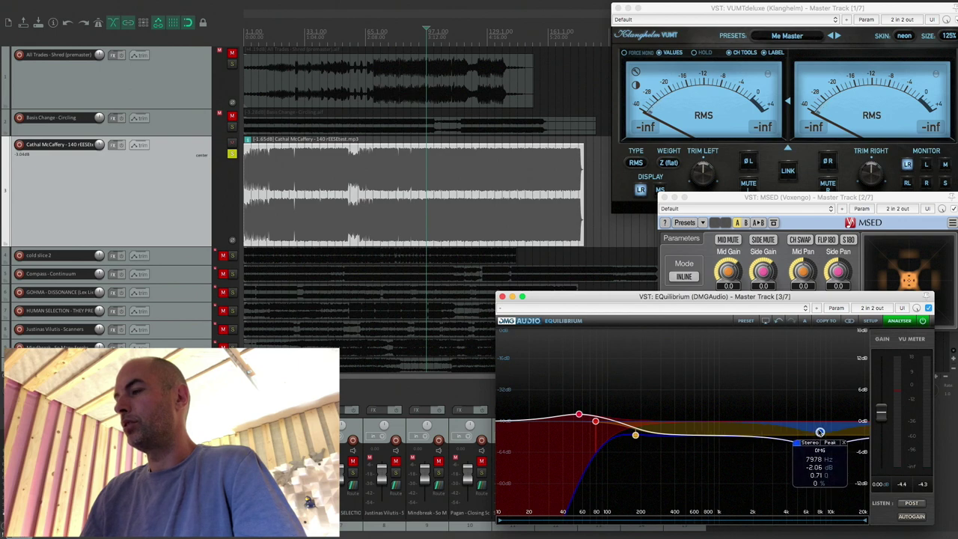
{"action": "key", "text": "space"}
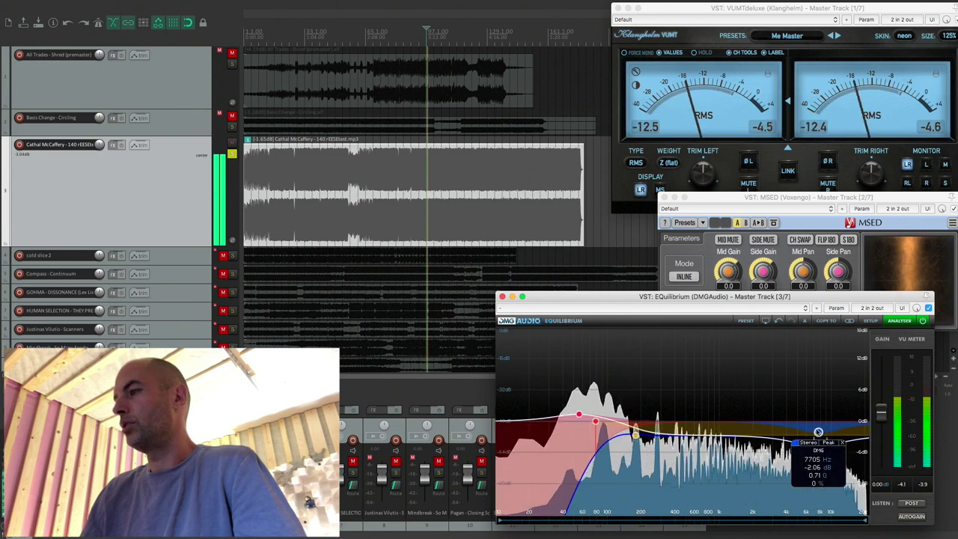
{"action": "key", "text": "space"}
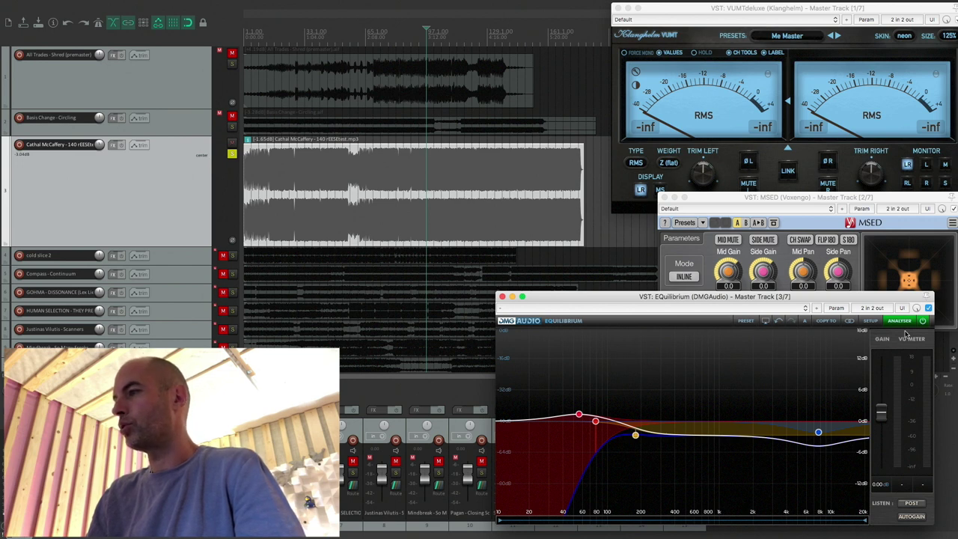
Remove the high-frequency peak band and the 178.7 Hz high shelf band from EQuilibrium.
{"action": "left_click", "coordinate": [819, 432]}
{"action": "left_click", "coordinate": [842, 443]}
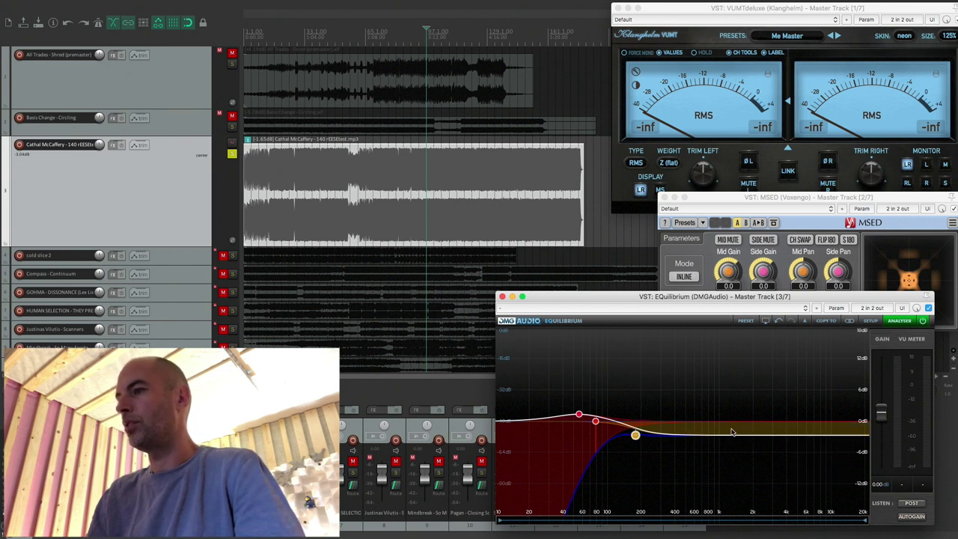
{"action": "left_click", "coordinate": [636, 435]}
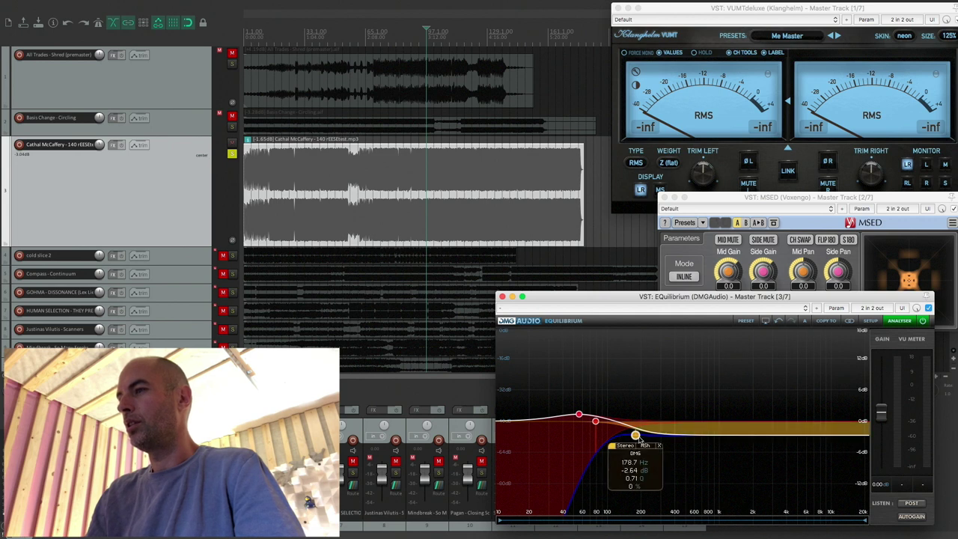
{"action": "left_click", "coordinate": [657, 446]}
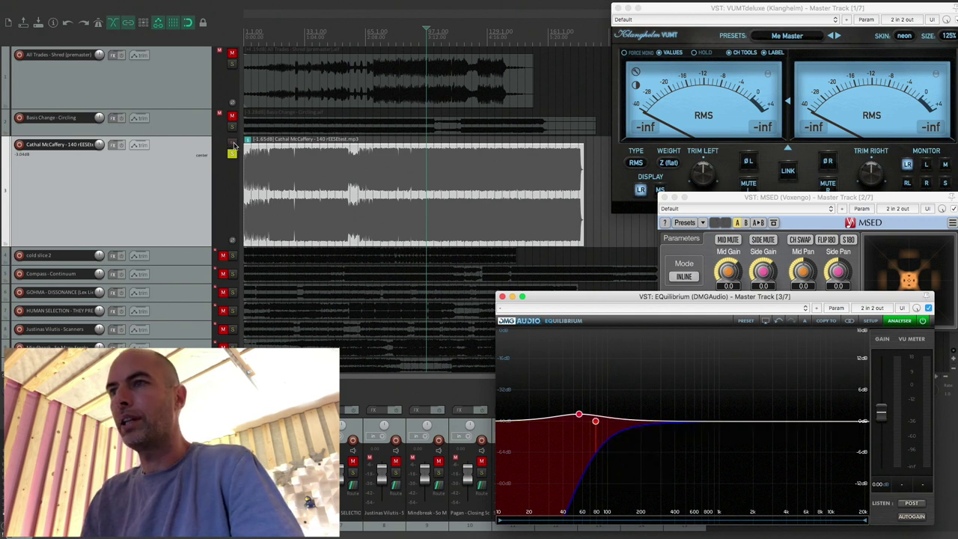
Mute the 140 rEESEtest track, then select the cold slice 2 track and enlarge its height.
{"action": "left_click", "coordinate": [190, 242]}
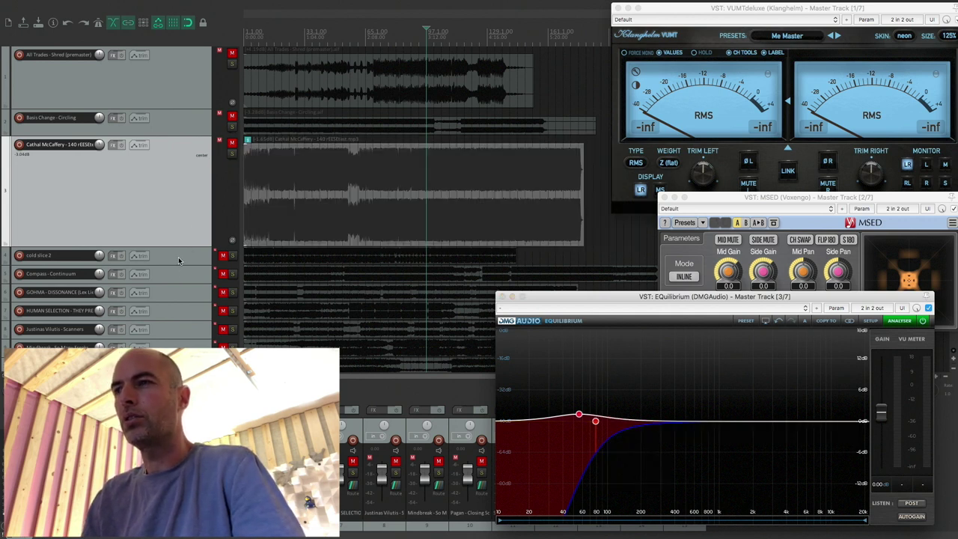
{"action": "left_click", "coordinate": [178, 257]}
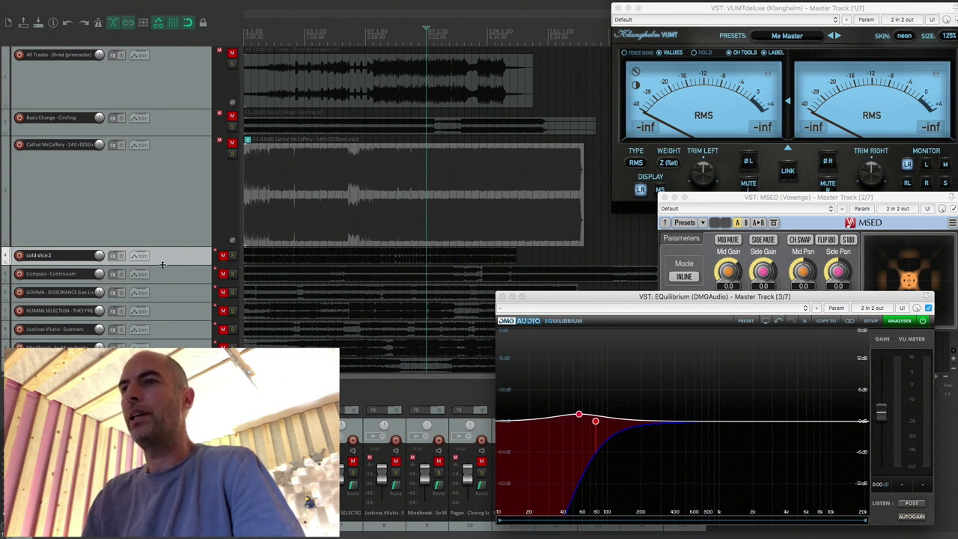
{"action": "left_click_drag", "start_coordinate": [161, 273], "coordinate": [162, 297]}
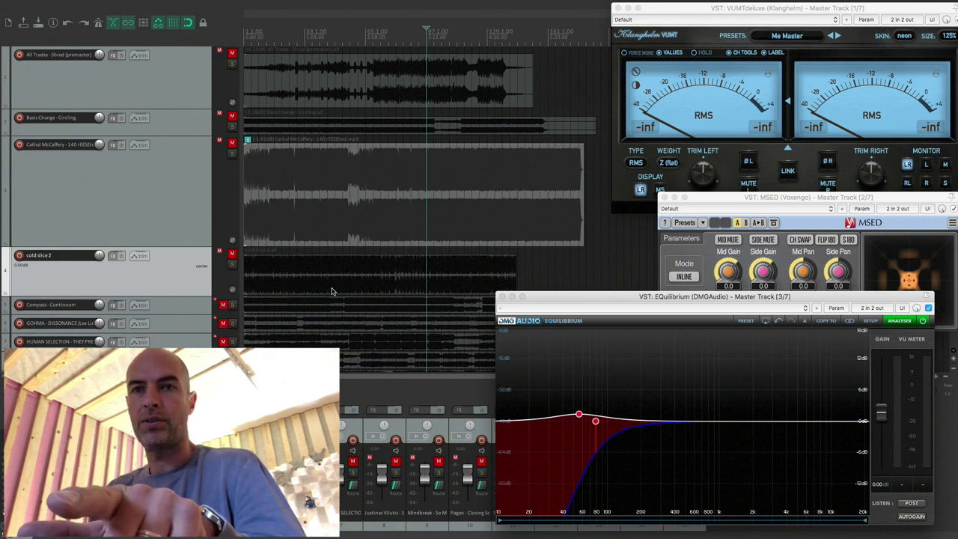
Unmute the cold slice 2 track and play it from near its beginning.
{"action": "left_click", "coordinate": [322, 224]}
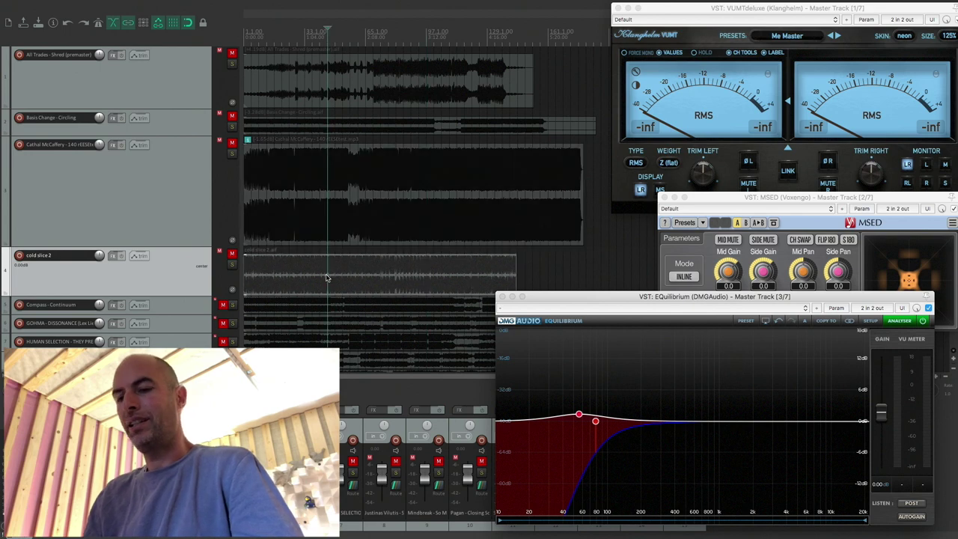
{"action": "left_click", "coordinate": [232, 254]}
{"action": "key", "text": "space"}
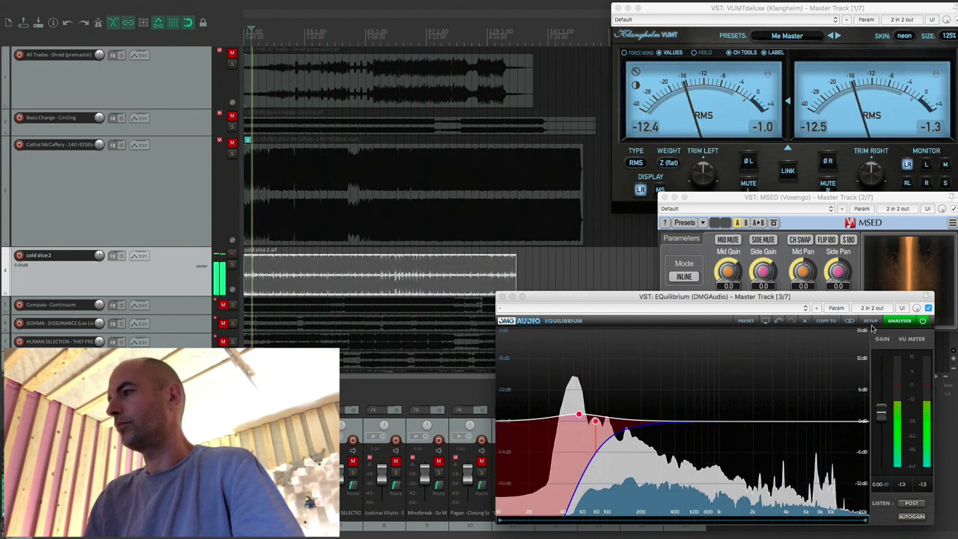
Remove the remaining Mid peak and Side high-pass bands from EQuilibrium during playback and shift its window slightly.
{"action": "mouse_move", "coordinate": [580, 412]}
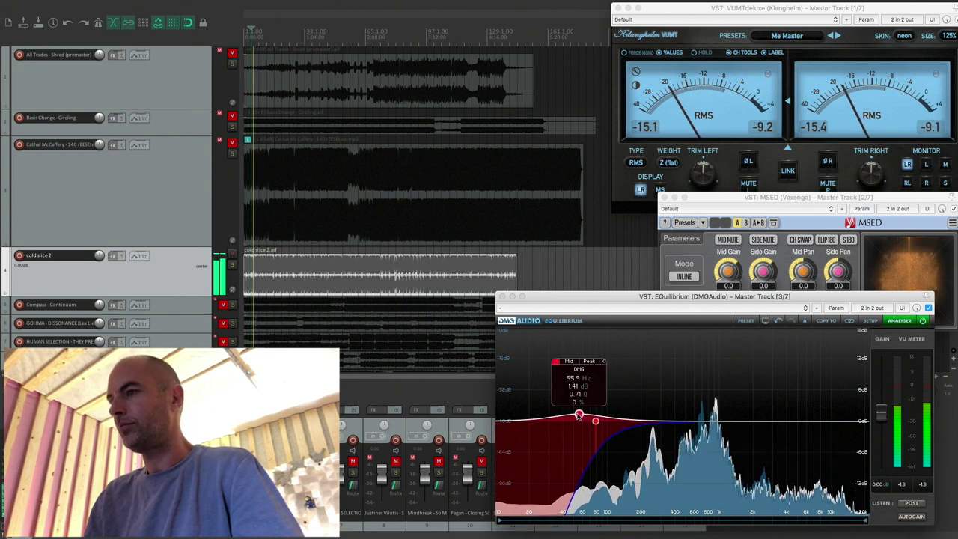
{"action": "left_click", "coordinate": [602, 362]}
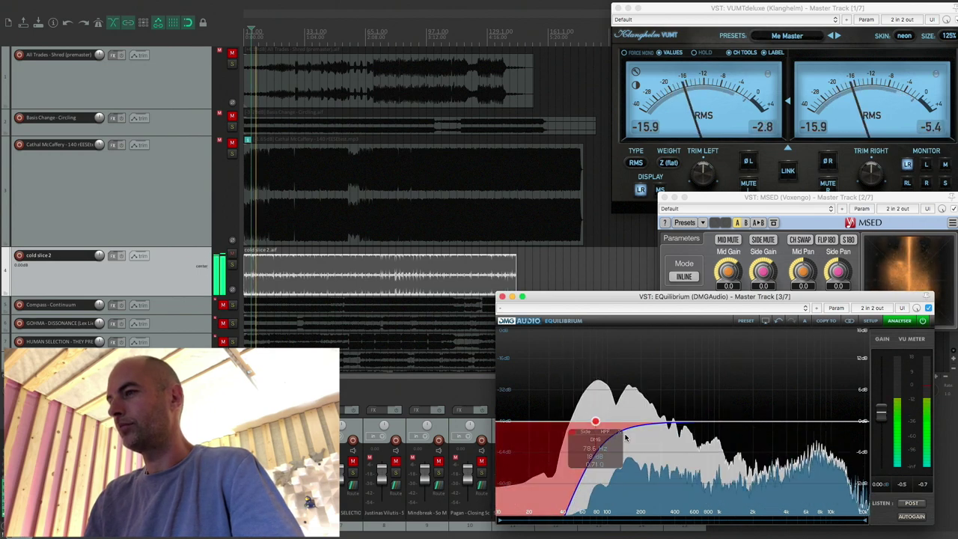
{"action": "left_click", "coordinate": [618, 435]}
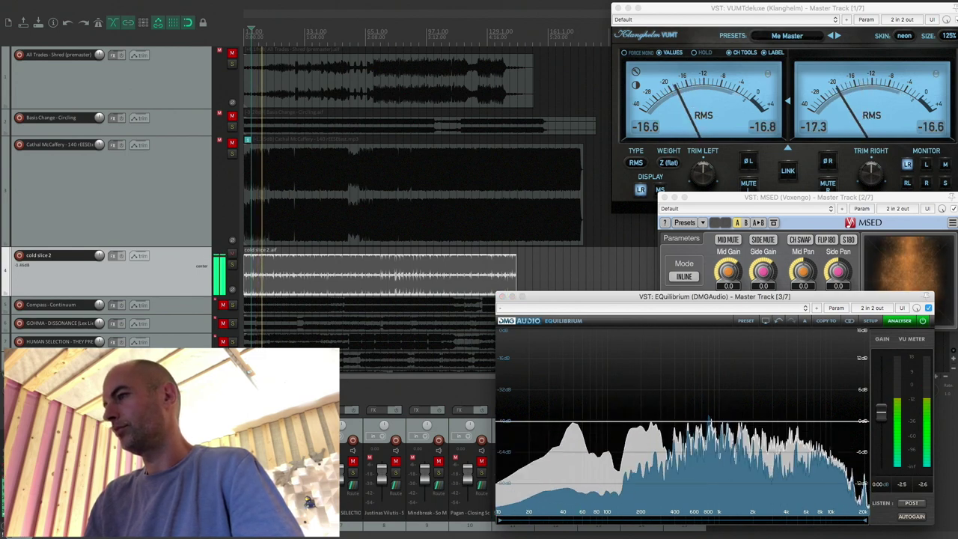
{"action": "left_click_drag", "start_coordinate": [676, 297], "coordinate": [694, 304]}
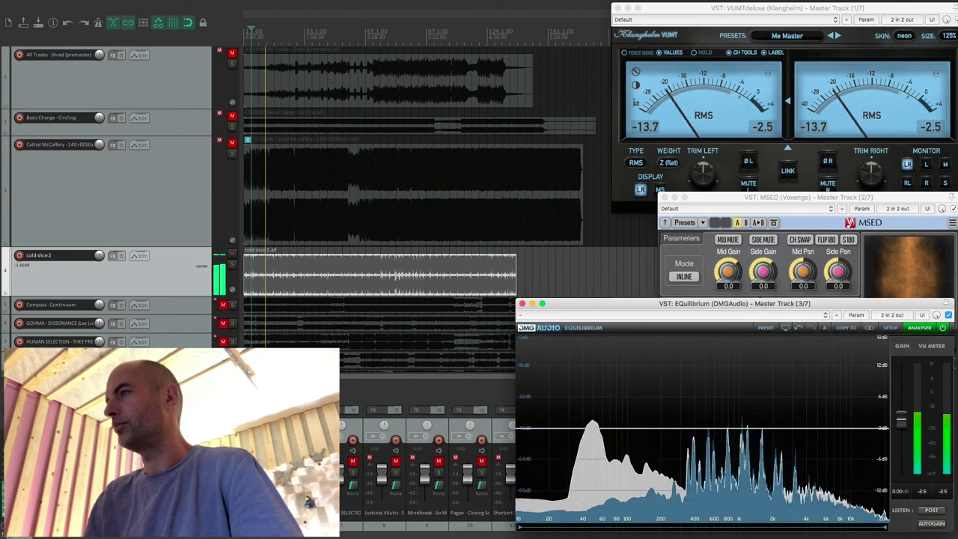
Audition cold slice 2 from about bar 57, stop playback, and try a peak band at 3708 Hz with -1.97 dB gain.
{"action": "mouse_move", "coordinate": [577, 3]}
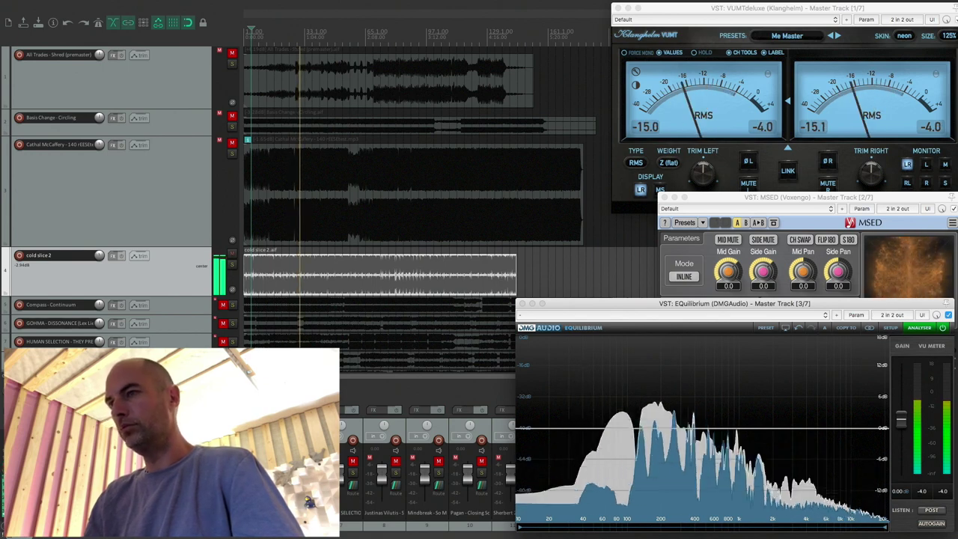
{"action": "left_click", "coordinate": [350, 287]}
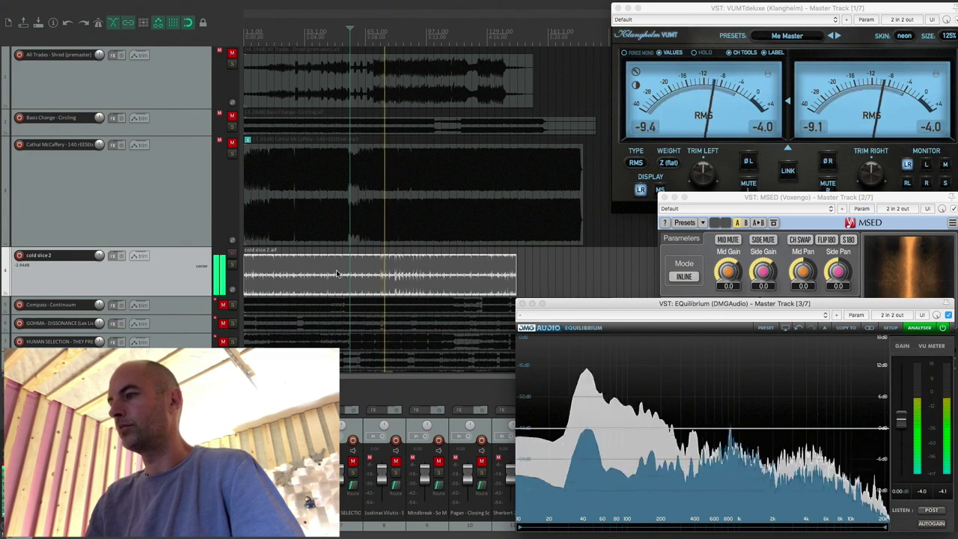
{"action": "key", "text": "space"}
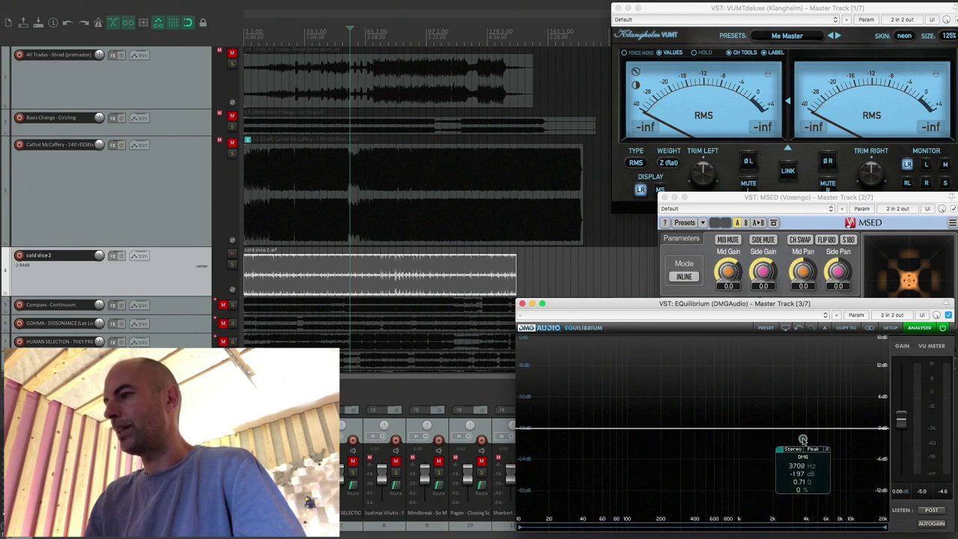
{"action": "double_click", "coordinate": [803, 440]}
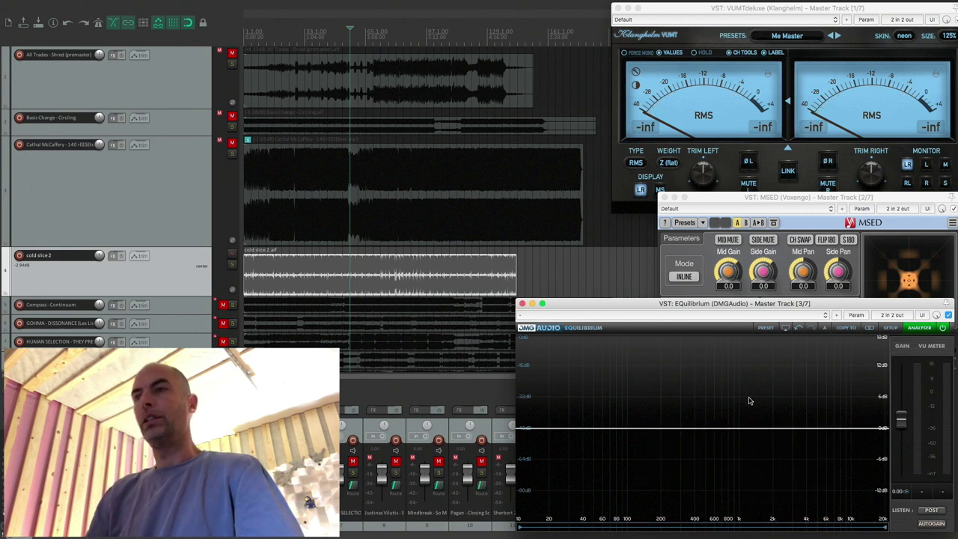
Audition cold slice 2 from about bar 65 and again from about bar 100, checking its levels and spectrum.
{"action": "left_click", "coordinate": [366, 263]}
{"action": "key", "text": "space"}
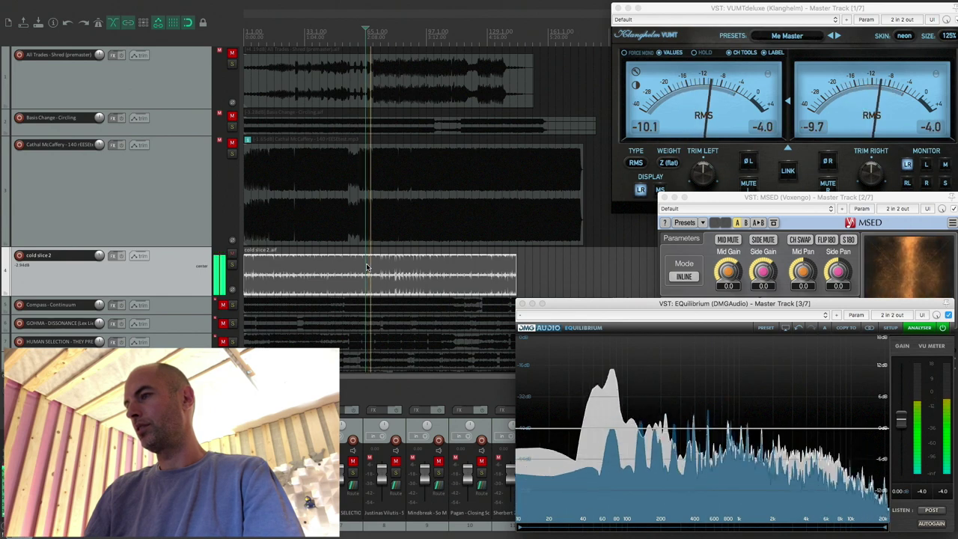
{"action": "key", "text": "space"}
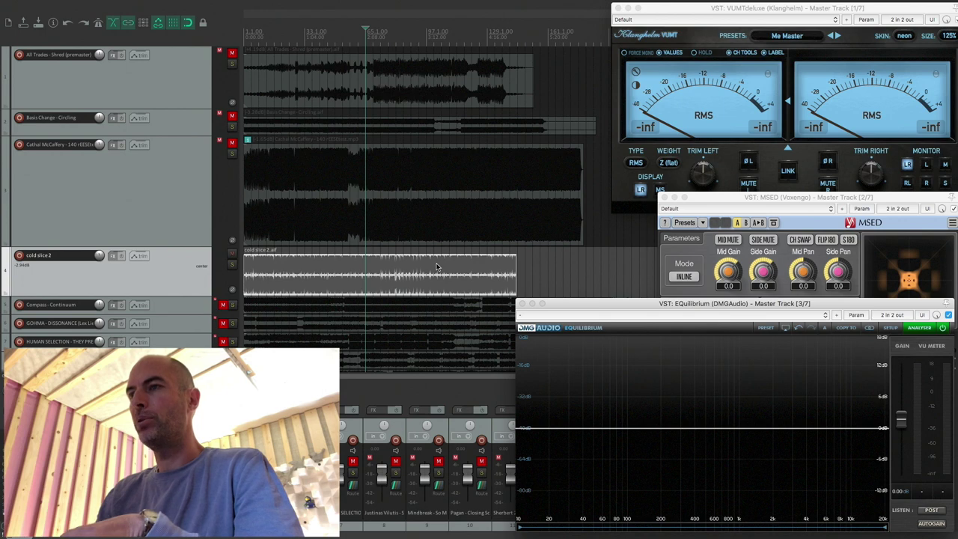
{"action": "left_click", "coordinate": [435, 267]}
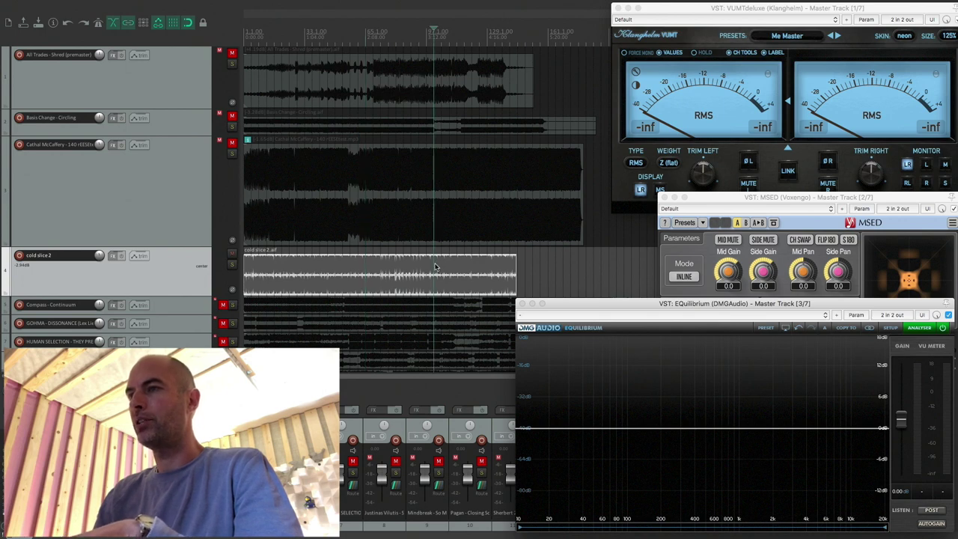
{"action": "key", "text": "space"}
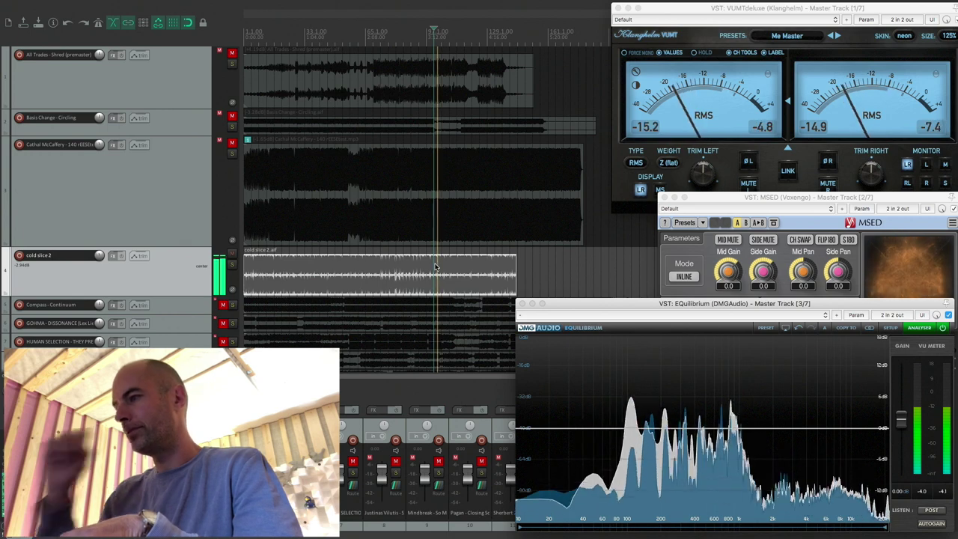
Stop playback, shift the EQuilibrium window slightly lower, and bring the full MSED and VUMTdeluxe windows into view.
{"action": "key", "text": "space"}
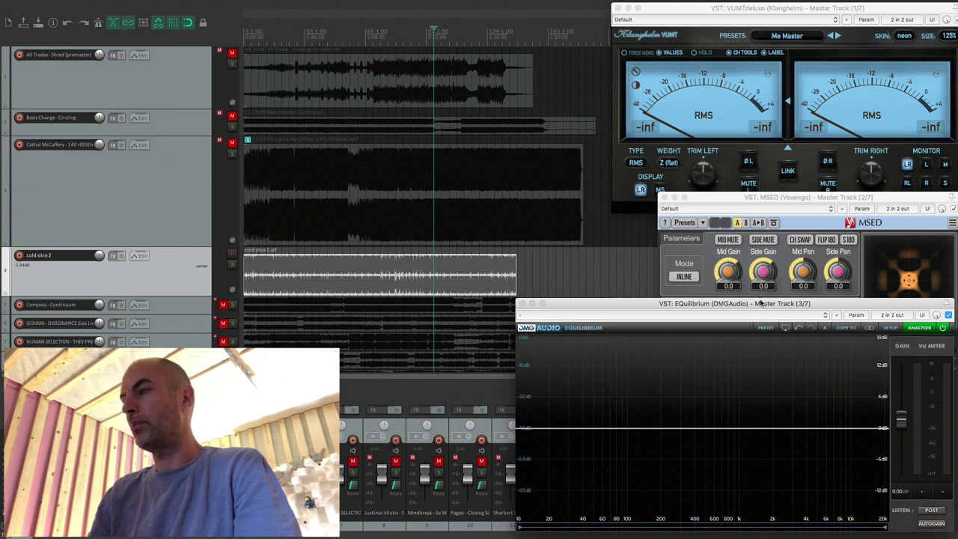
{"action": "left_click", "coordinate": [760, 303]}
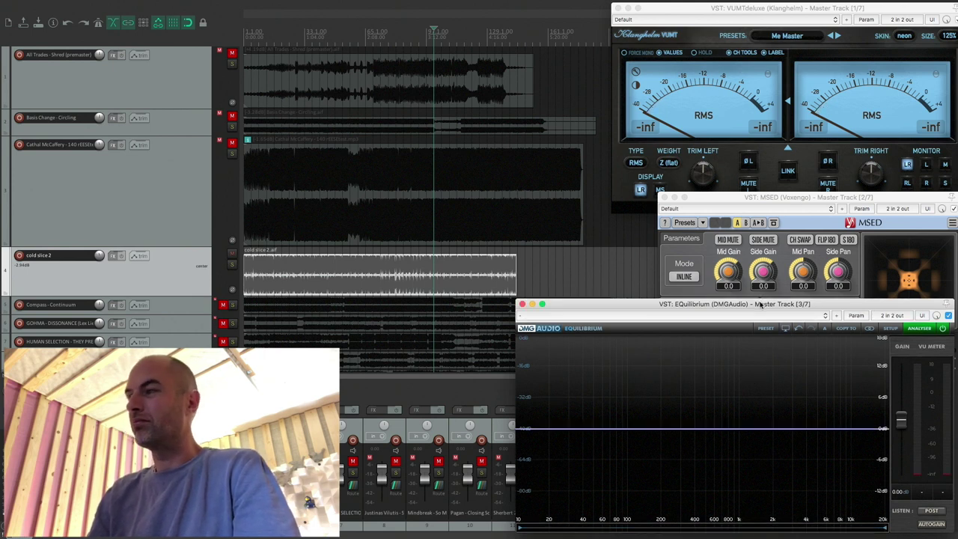
{"action": "left_click_drag", "start_coordinate": [760, 304], "coordinate": [762, 311]}
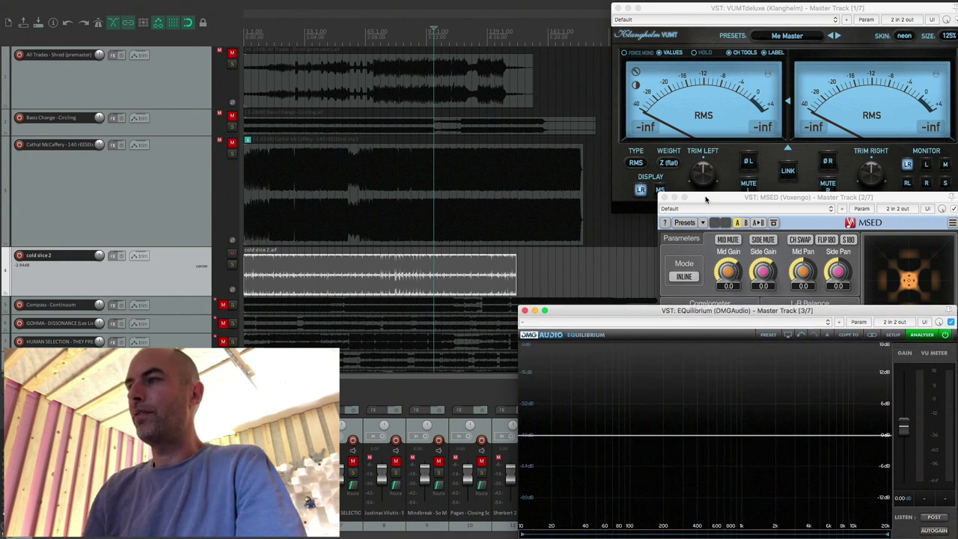
{"action": "left_click", "coordinate": [711, 8]}
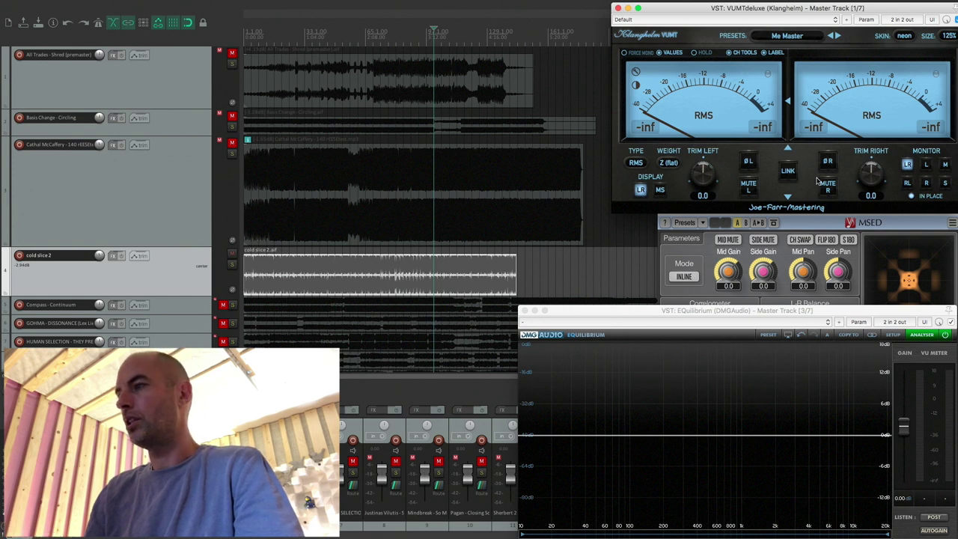
{"action": "left_click", "coordinate": [868, 315]}
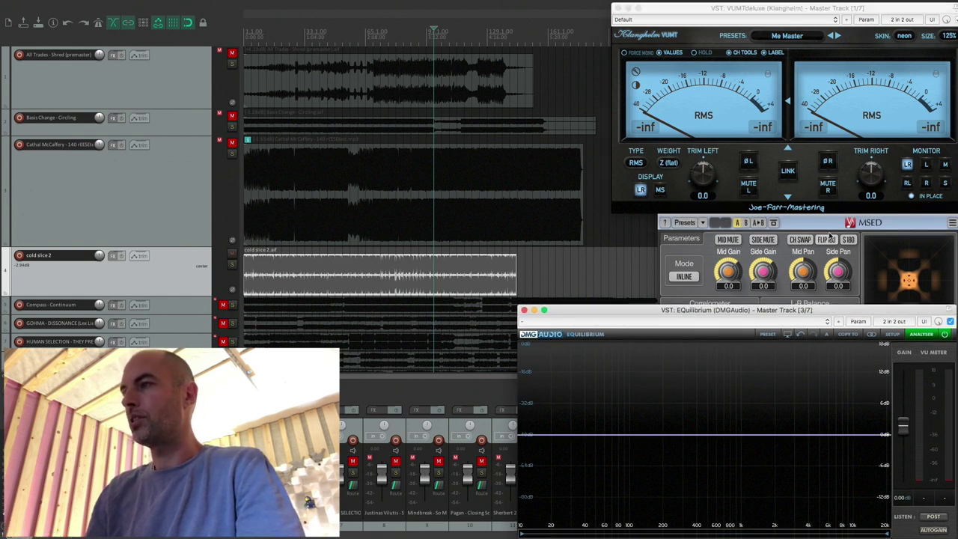
{"action": "left_click", "coordinate": [799, 222]}
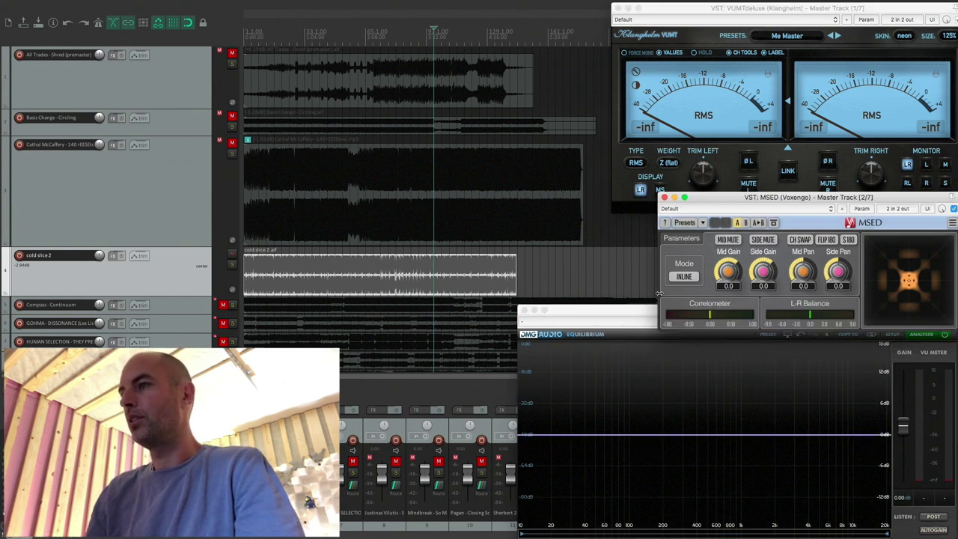
{"action": "left_click", "coordinate": [628, 309]}
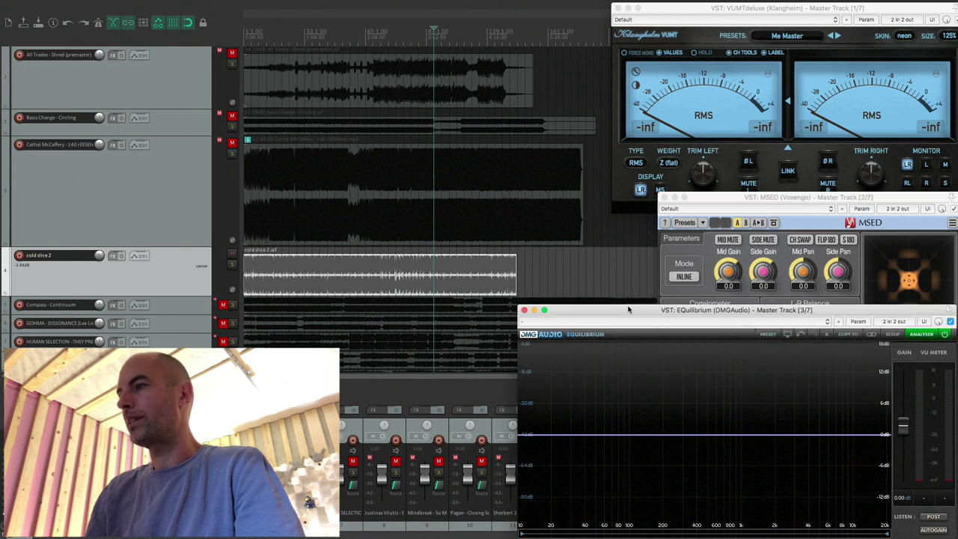
{"action": "left_click", "coordinate": [755, 199]}
{"action": "left_click", "coordinate": [749, 8]}
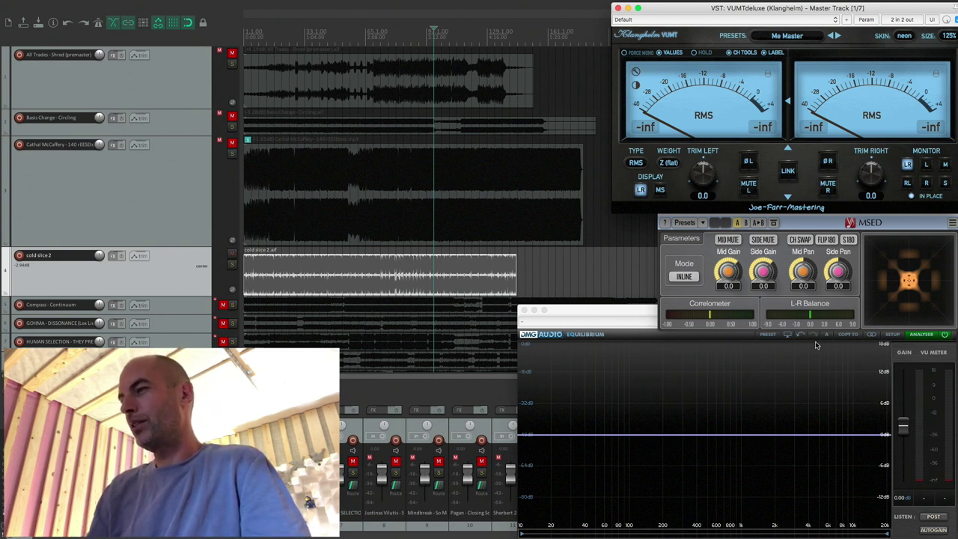
Play cold slice 2 from about bar 104 and try a stereo peak band at about 5947 Hz with -2.72 dB gain.
{"action": "left_click", "coordinate": [440, 276]}
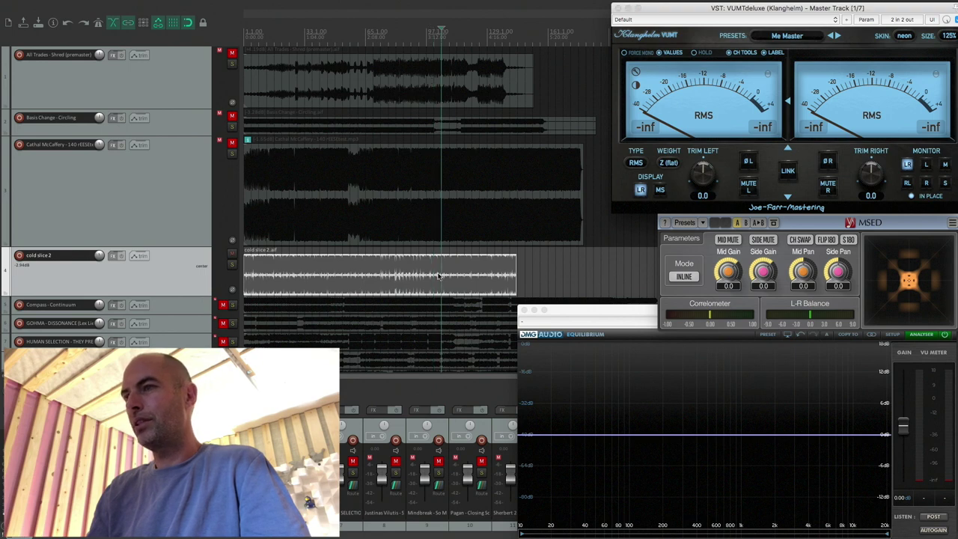
{"action": "key", "text": "space"}
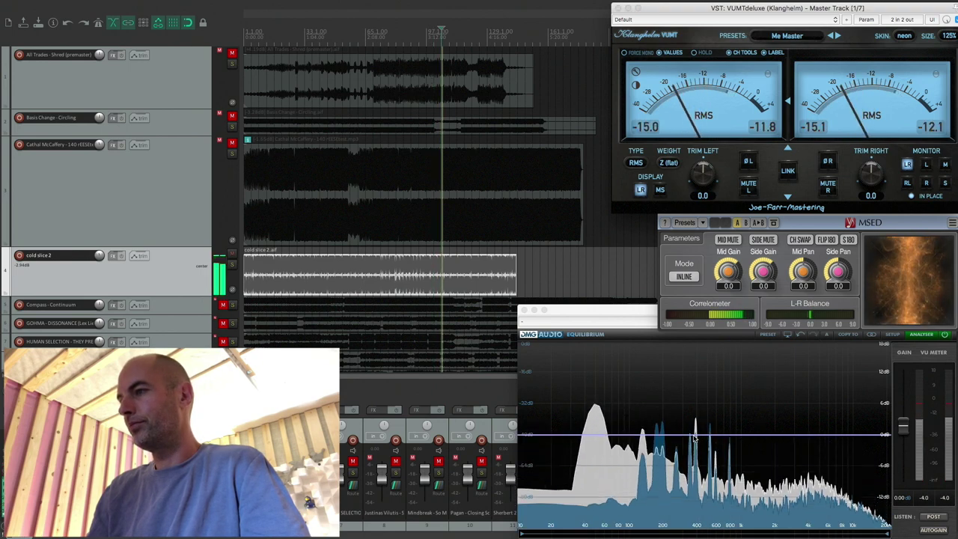
{"action": "left_click", "coordinate": [695, 434]}
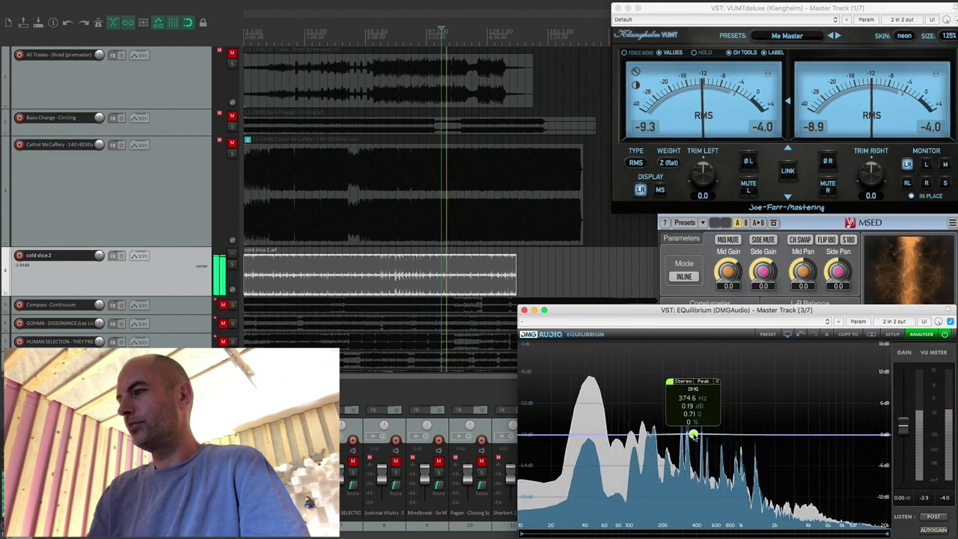
{"action": "left_click_drag", "start_coordinate": [695, 435], "coordinate": [826, 442]}
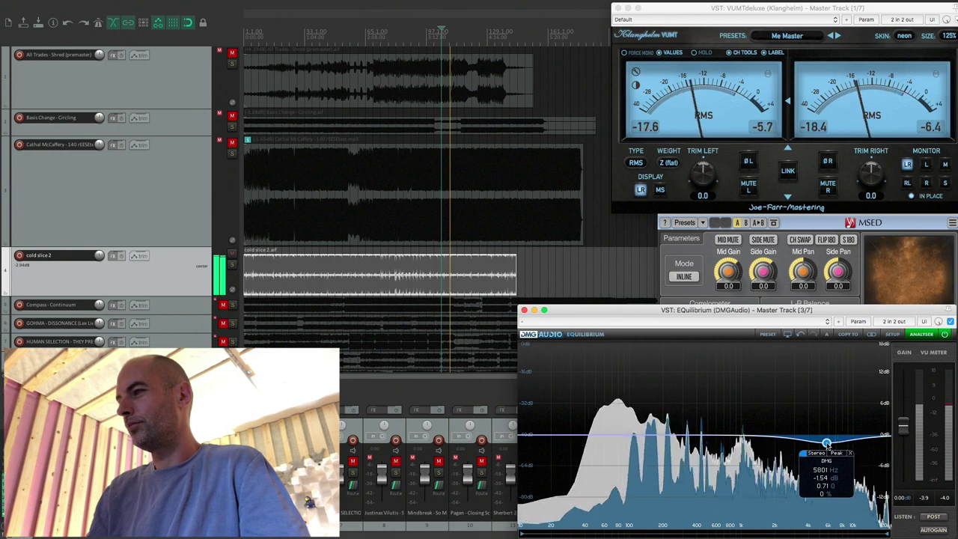
{"action": "left_click_drag", "start_coordinate": [826, 443], "coordinate": [825, 446]}
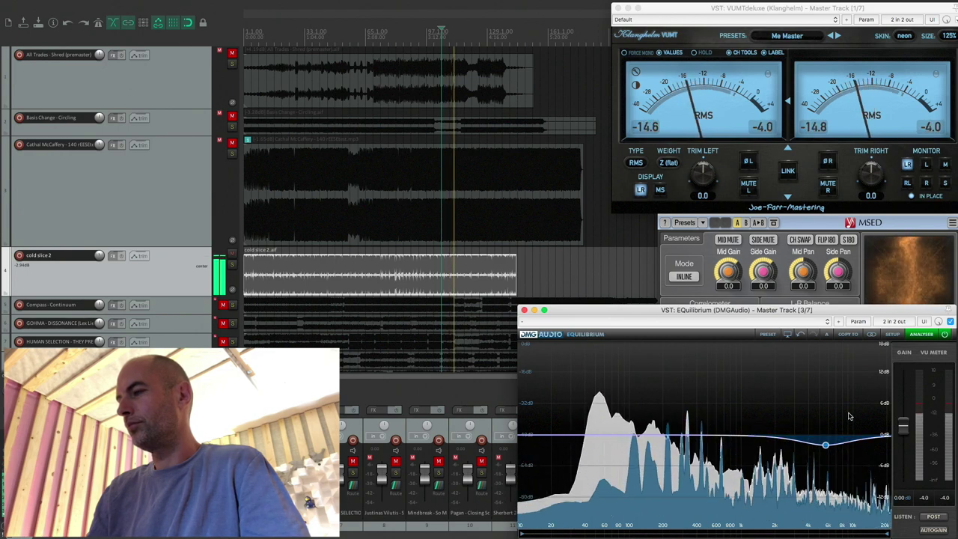
{"action": "mouse_move", "coordinate": [826, 445]}
{"action": "left_mouse_down"}
{"action": "mouse_move", "coordinate": [827, 487]}
{"action": "mouse_move", "coordinate": [828, 448]}
{"action": "left_mouse_up"}
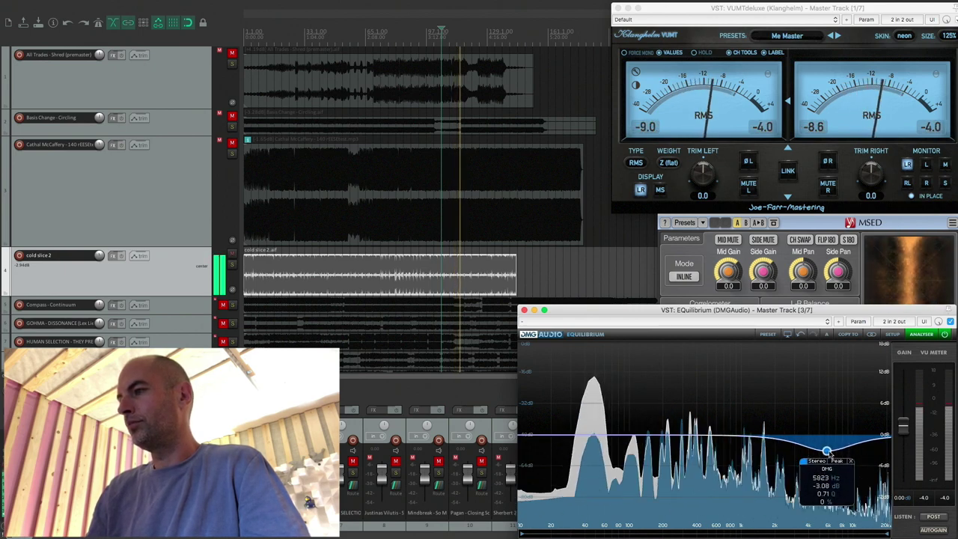
Replay the passage from about bar 104 and nudge the peak band slightly higher in frequency with a shallower cut.
{"action": "key", "text": "space"}
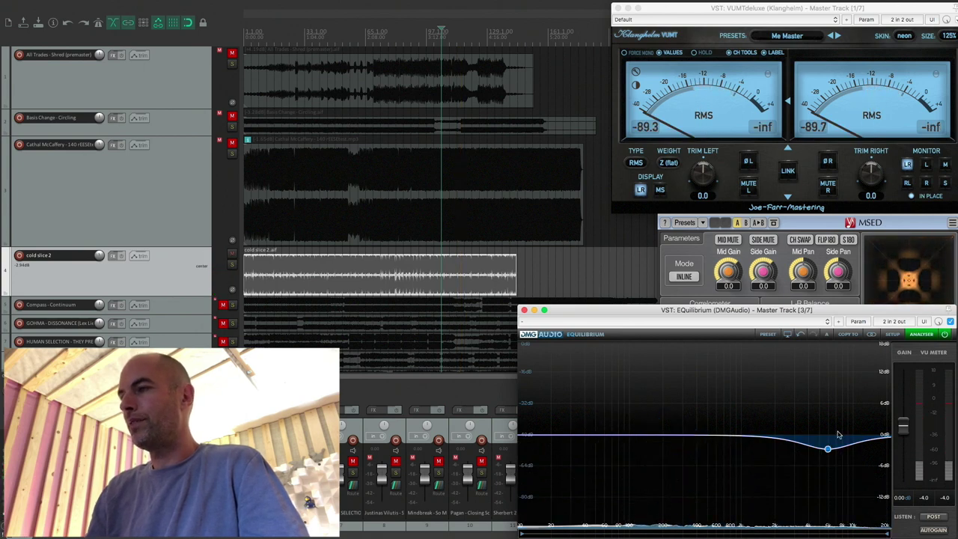
{"action": "key", "text": "space"}
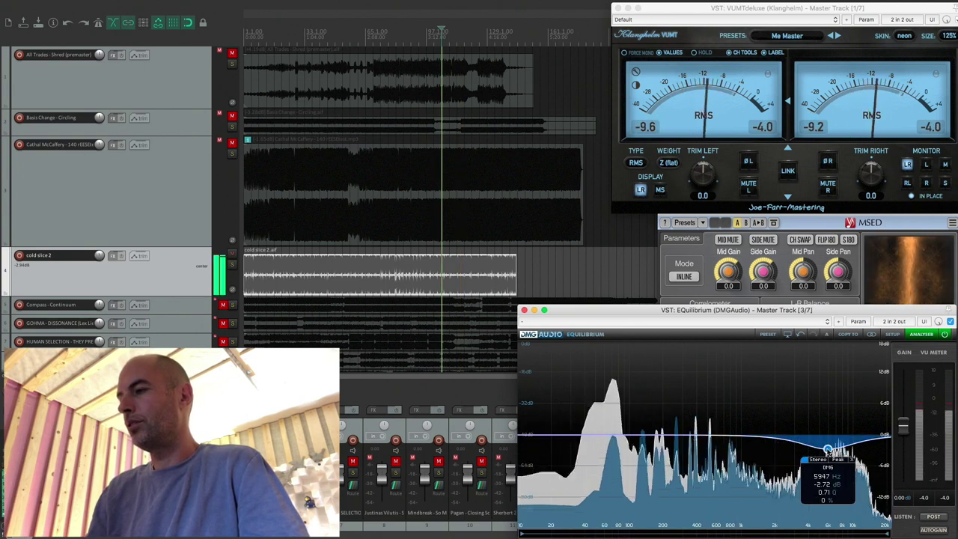
{"action": "left_click_drag", "start_coordinate": [828, 449], "coordinate": [835, 448]}
{"action": "key", "text": "space"}
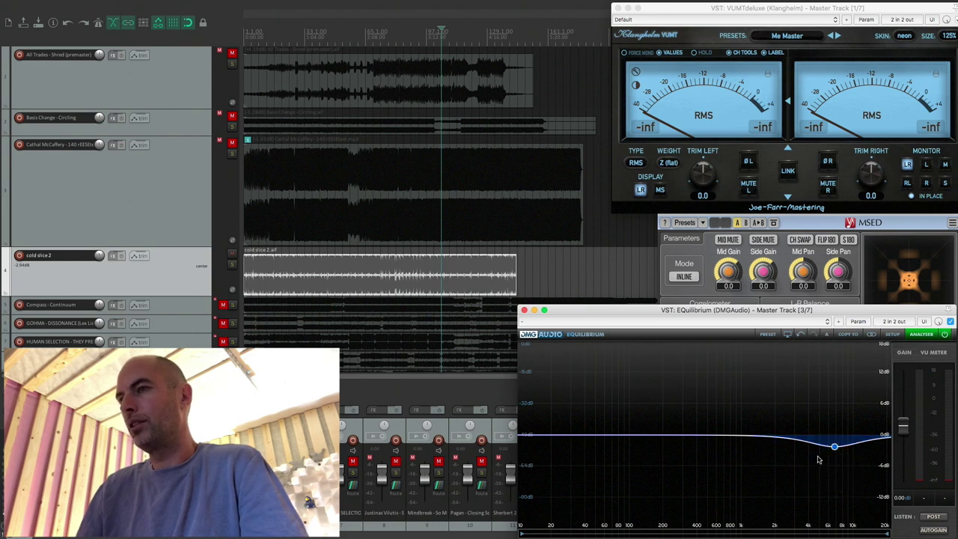
Audition cold slice 2 with the peak cut from about bar 112 and again from about bar 108.
{"action": "left_click", "coordinate": [453, 274]}
{"action": "key", "text": "space"}
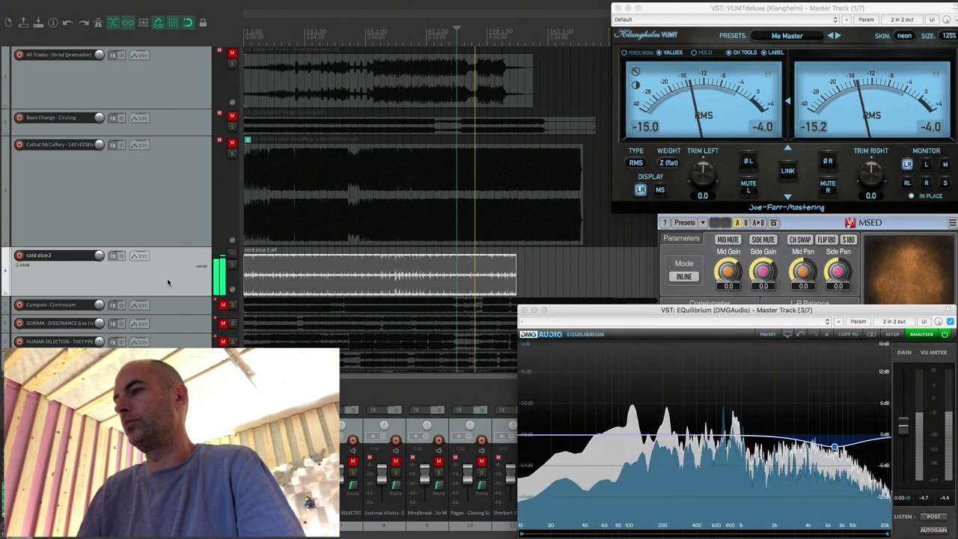
{"action": "key", "text": "space"}
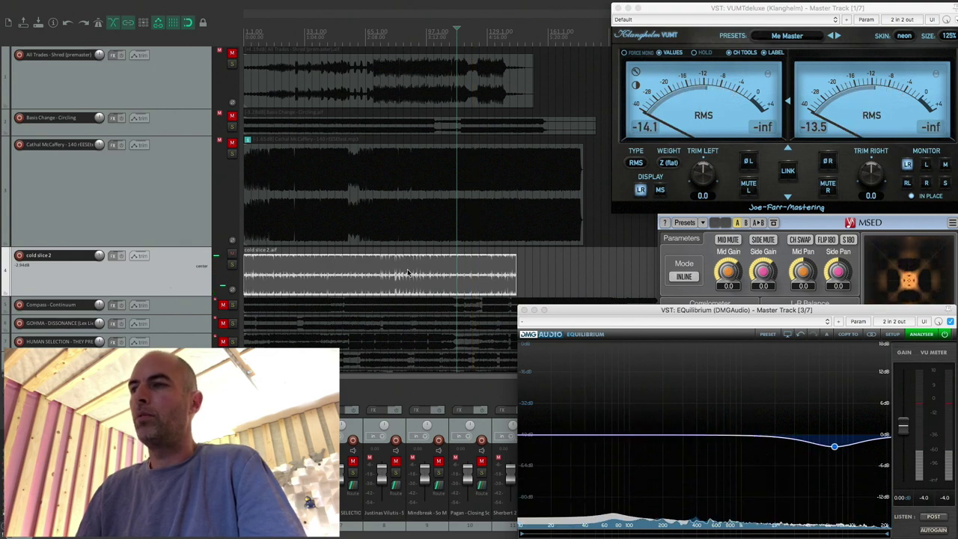
{"action": "left_click", "coordinate": [448, 273]}
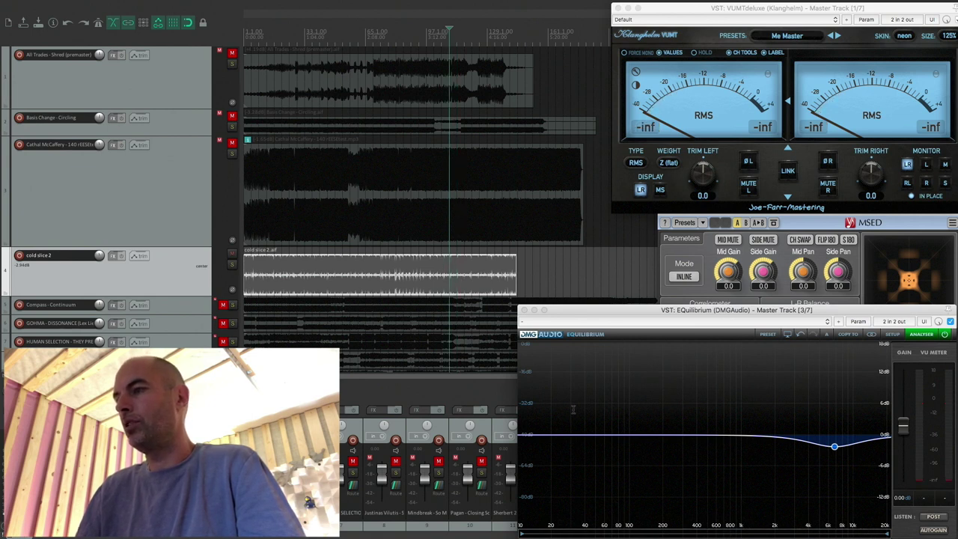
{"action": "key", "text": "space"}
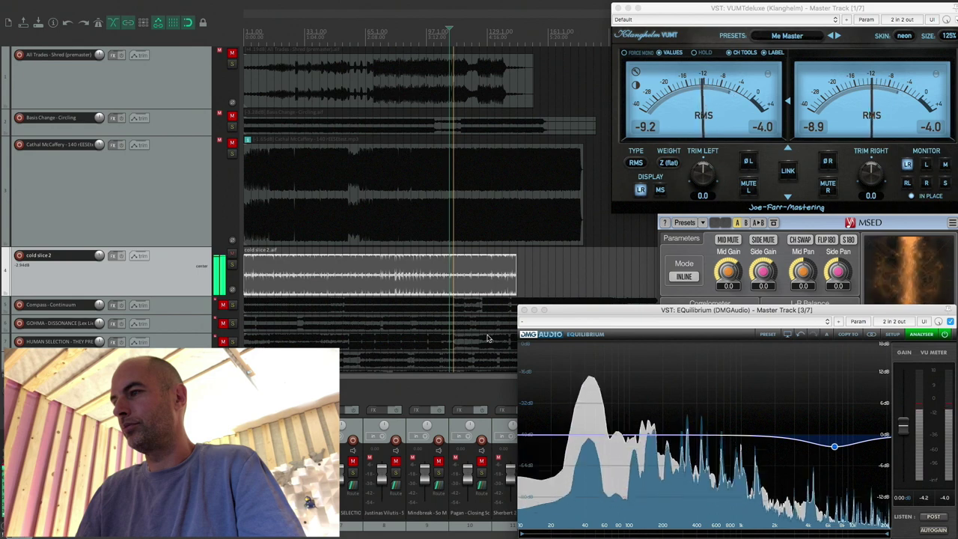
{"action": "key", "text": "space"}
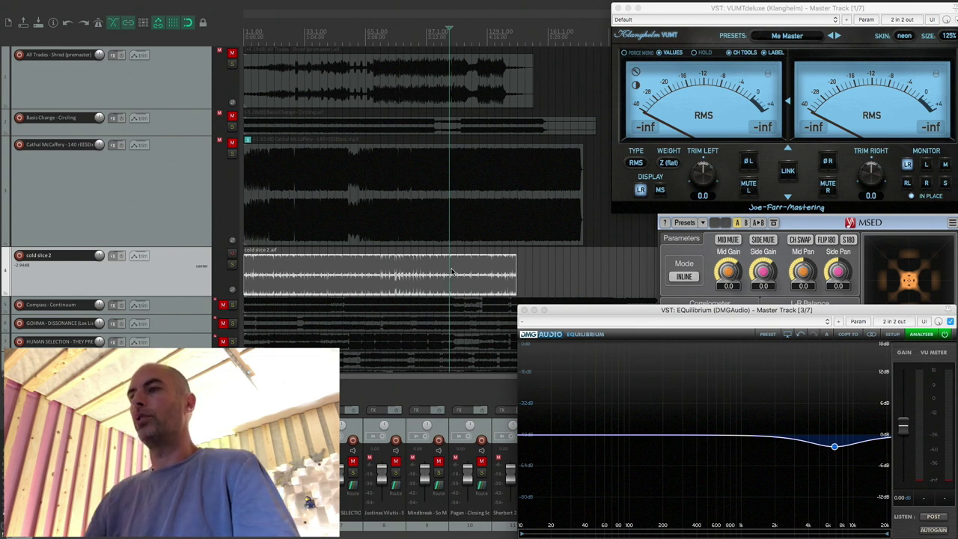
Mute the cold slice 2 track, then select and unmute the Compass - Continuum track.
{"action": "left_click", "coordinate": [233, 254]}
{"action": "left_click", "coordinate": [200, 312]}
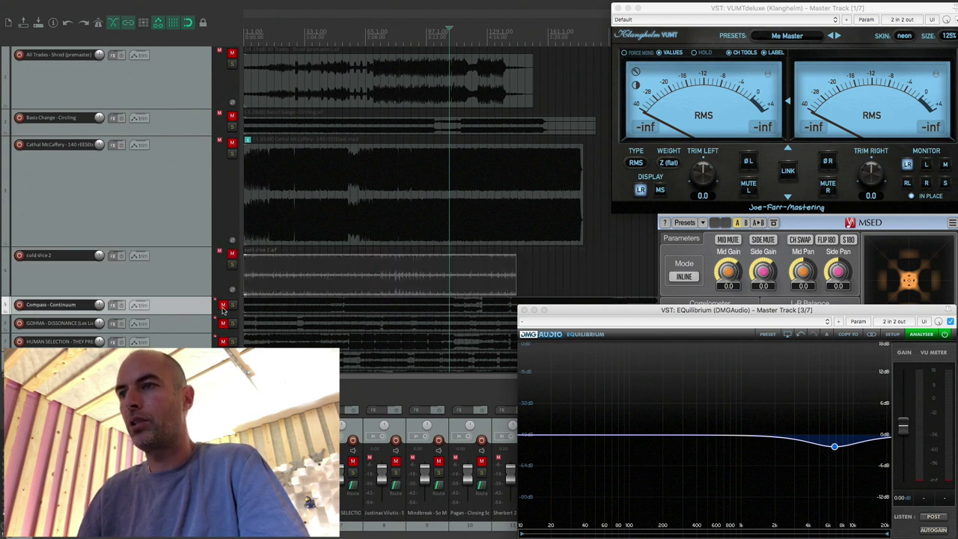
{"action": "left_click", "coordinate": [222, 306]}
Enlarge the Compass - Continuum track's height and fit its entire waveform in the arrange view.
{"action": "scroll", "coordinate": [198, 270], "scroll_direction": "down", "scroll_amount": 3}
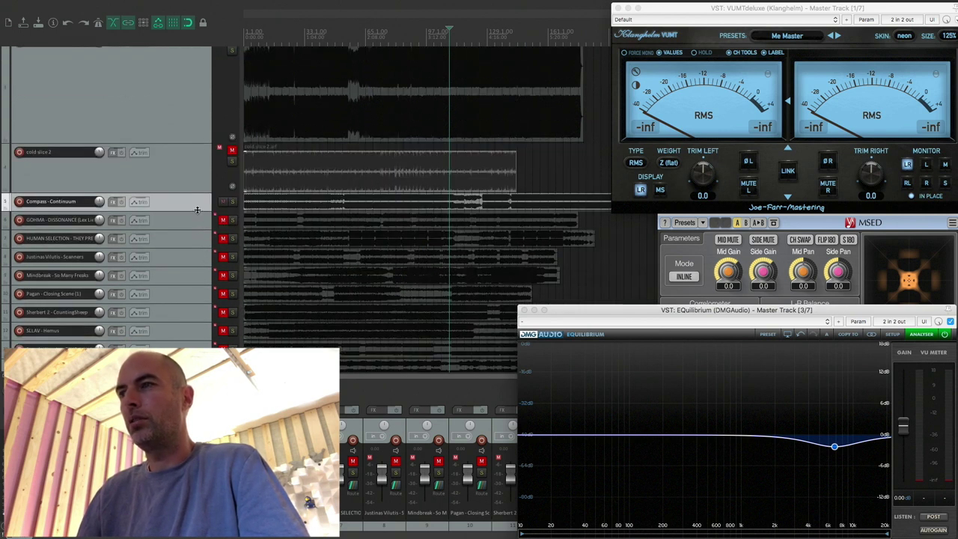
{"action": "left_click_drag", "start_coordinate": [197, 210], "coordinate": [204, 342]}
{"action": "scroll", "coordinate": [416, 330], "scroll_direction": "down", "scroll_amount": 3}
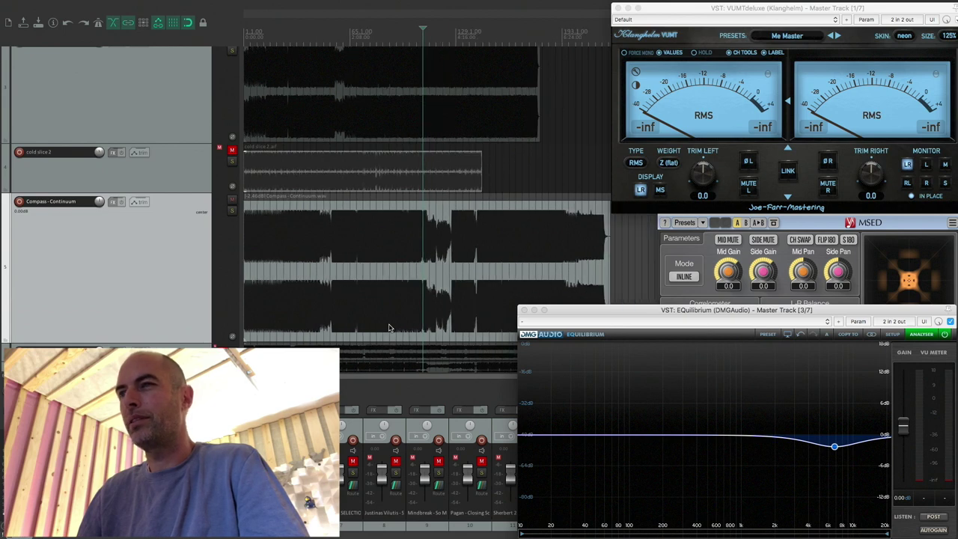
{"action": "scroll", "coordinate": [388, 327], "scroll_direction": "up", "scroll_amount": 5}
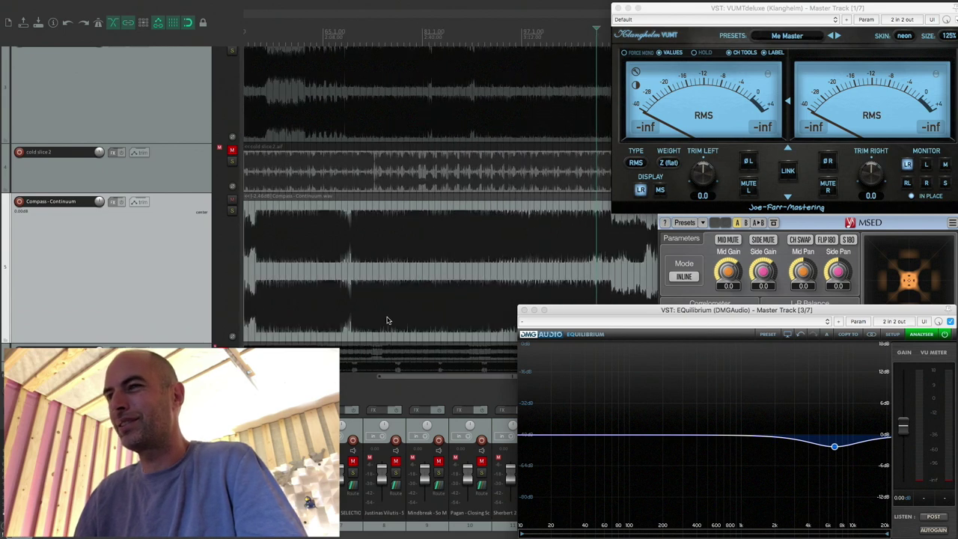
{"action": "left_click_drag", "start_coordinate": [432, 387], "coordinate": [533, 262]}
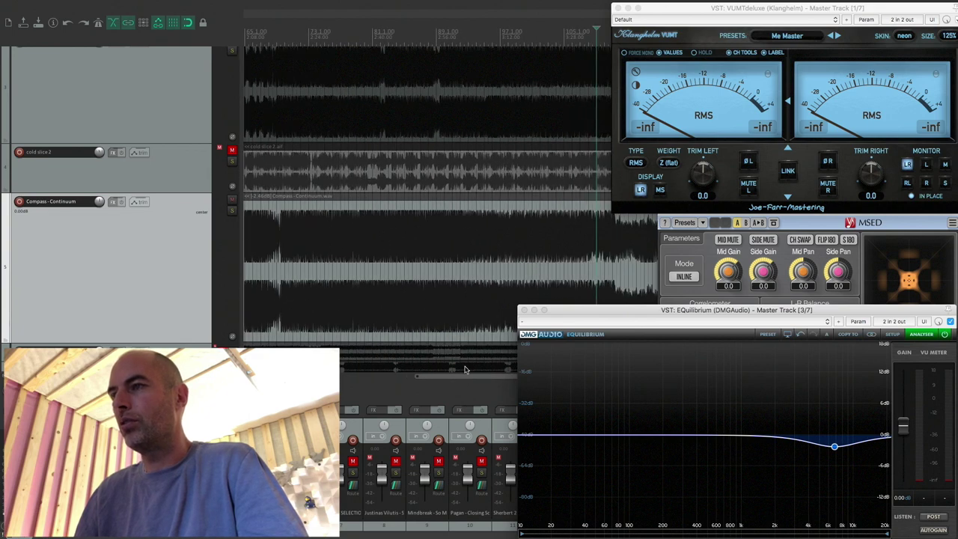
{"action": "left_click_drag", "start_coordinate": [464, 369], "coordinate": [338, 301]}
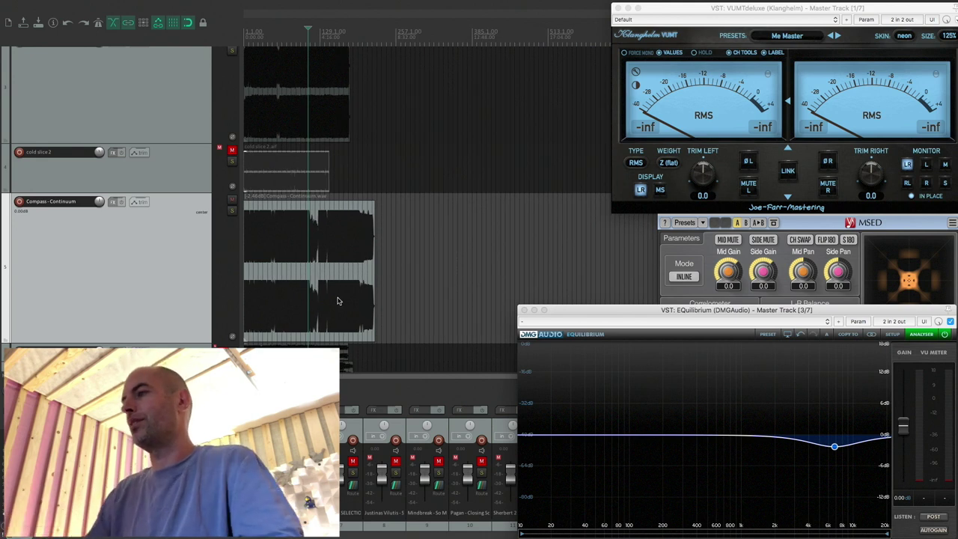
Remove the remaining peak band from EQuilibrium and solo the Compass - Continuum track.
{"action": "mouse_move", "coordinate": [835, 449]}
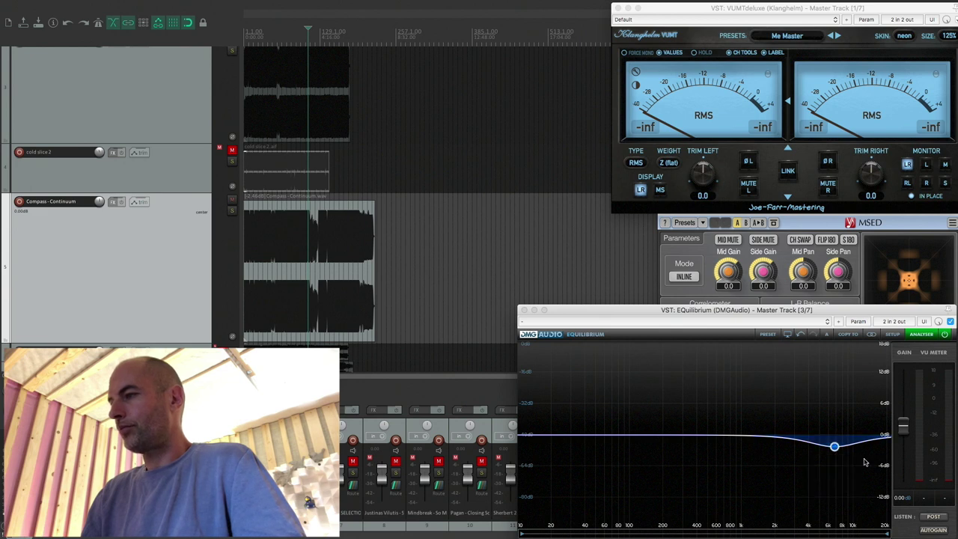
{"action": "double_click", "coordinate": [859, 458]}
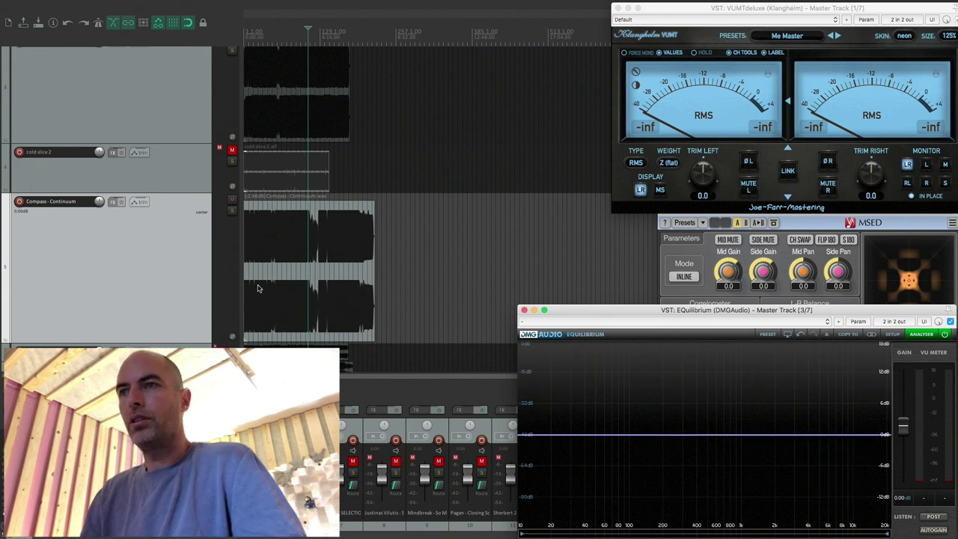
{"action": "left_click", "coordinate": [231, 211]}
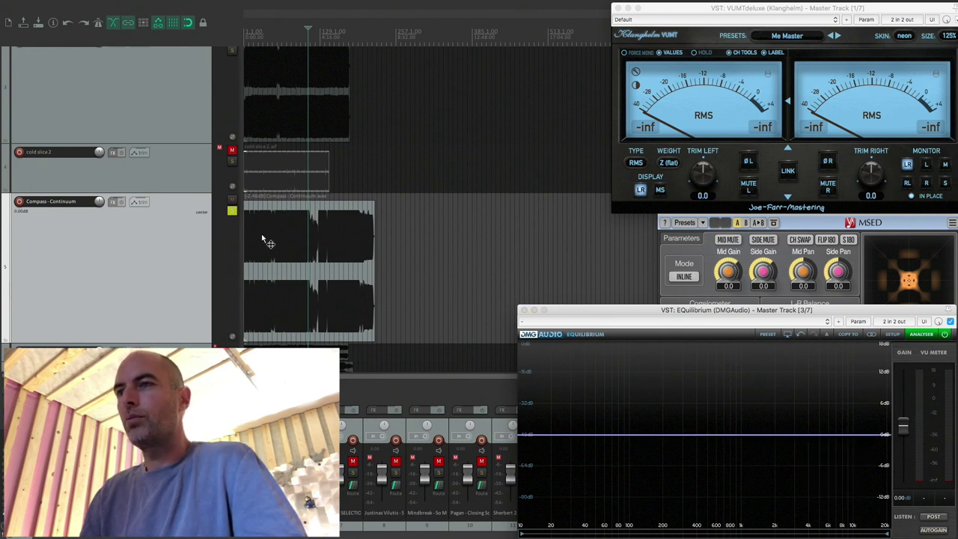
Play Compass - Continuum from near its beginning, check its levels and spectrum, and stop playback.
{"action": "left_click", "coordinate": [261, 234]}
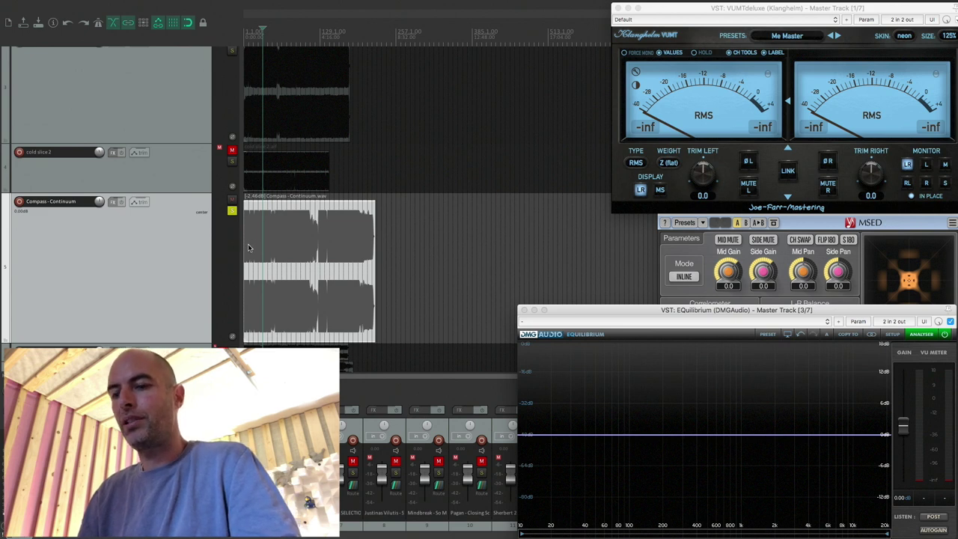
{"action": "key", "text": "Home"}
{"action": "scroll", "coordinate": [269, 253], "scroll_direction": "up", "scroll_amount": 5}
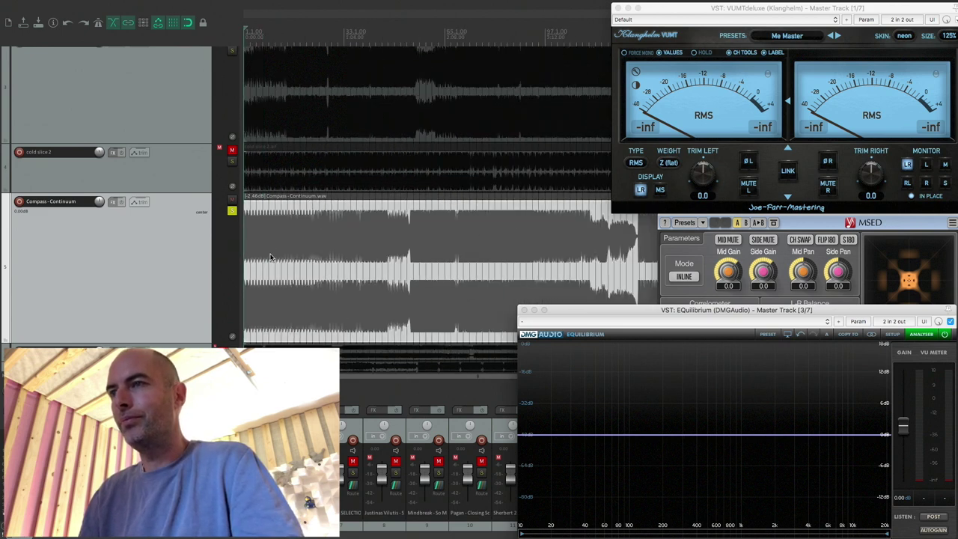
{"action": "left_click", "coordinate": [269, 258]}
{"action": "key", "text": "space"}
{"action": "scroll", "coordinate": [268, 262], "scroll_direction": "down", "scroll_amount": 5}
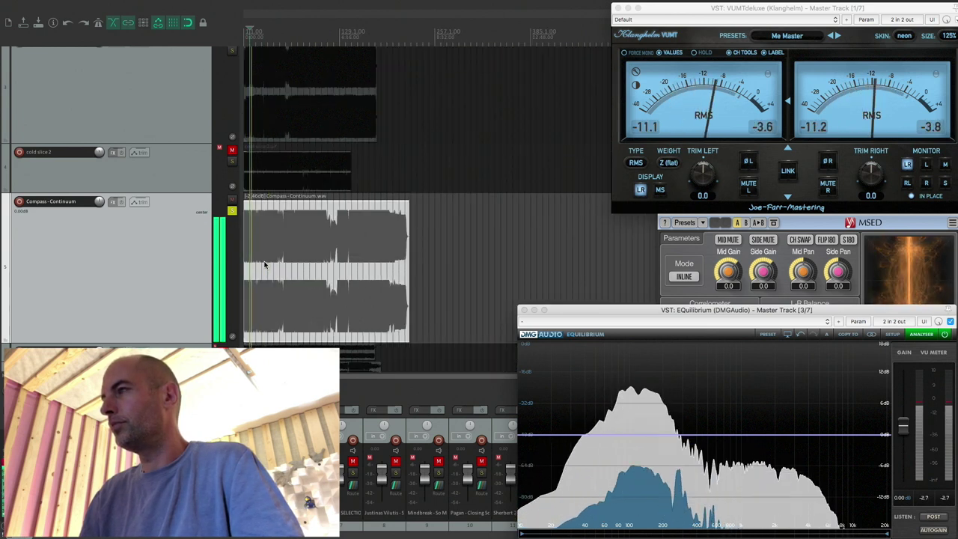
{"action": "scroll", "coordinate": [263, 263], "scroll_direction": "down", "scroll_amount": 1}
{"action": "scroll", "coordinate": [262, 261], "scroll_direction": "down", "scroll_amount": 1}
{"action": "key", "text": "space"}
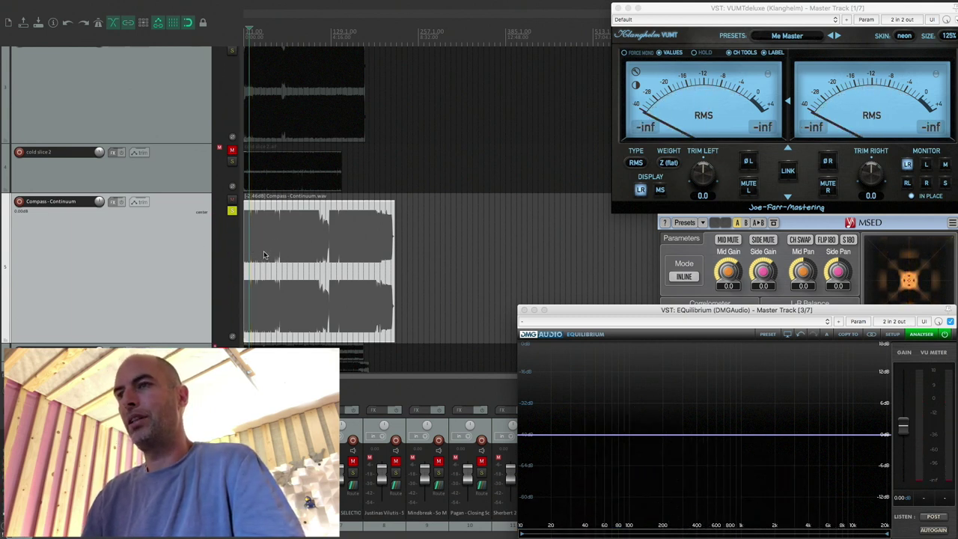
Play the opening section of Compass - Continuum, check its levels and spectrum, and view the master track's effects chain.
{"action": "key", "text": "space"}
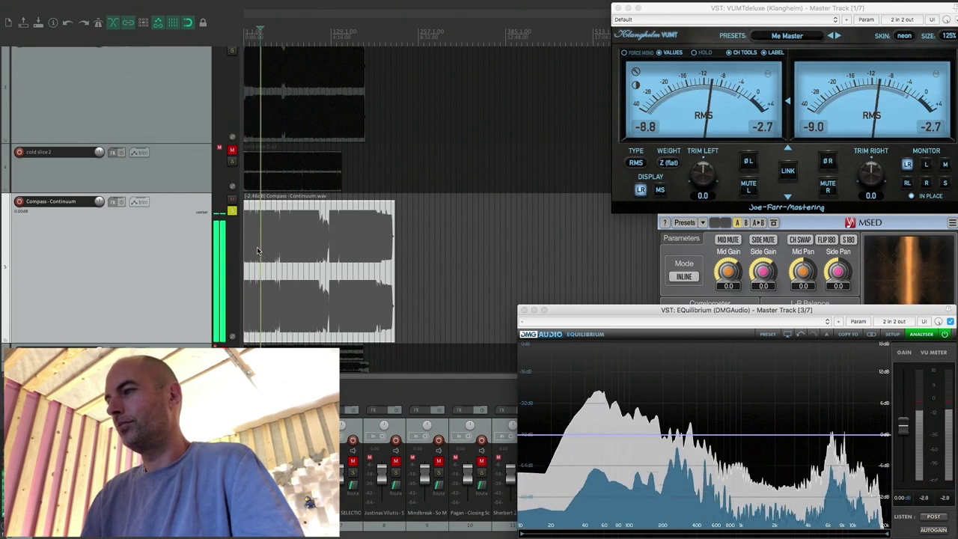
{"action": "key", "text": "space"}
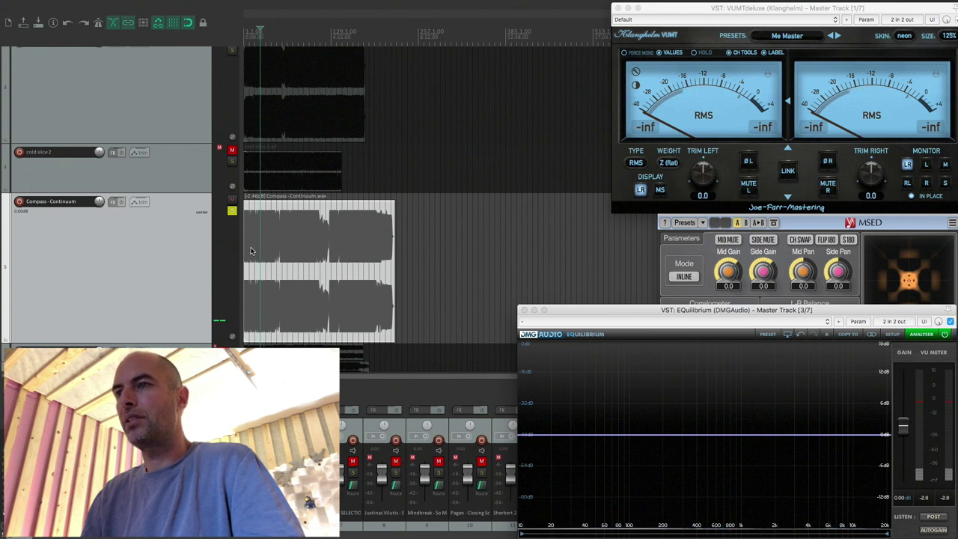
{"action": "scroll", "coordinate": [250, 250], "scroll_direction": "up", "scroll_amount": 2}
{"action": "key", "text": "space"}
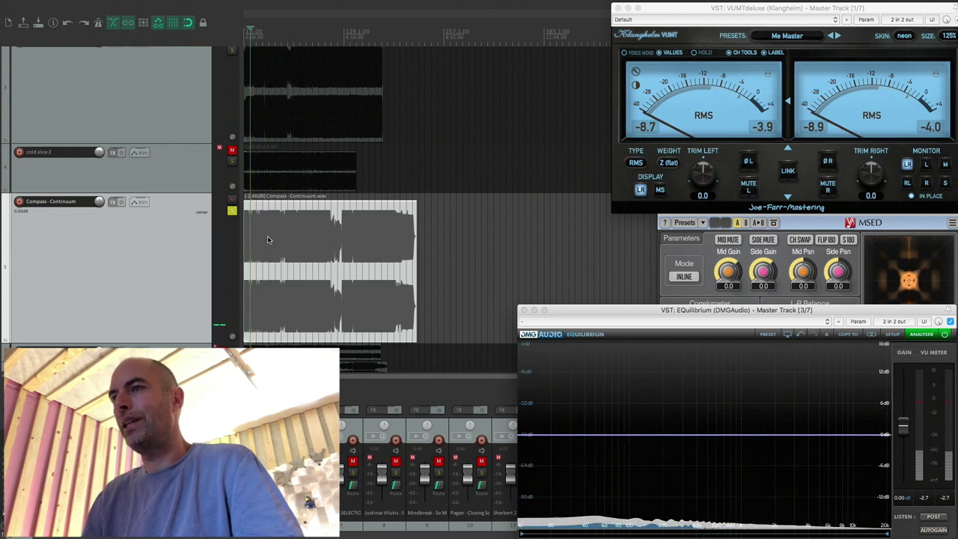
{"action": "key", "text": "space"}
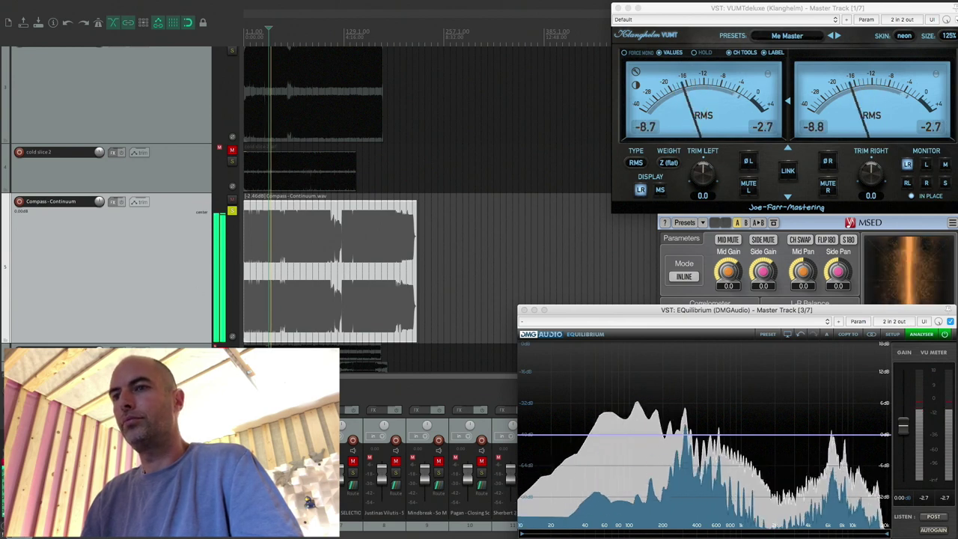
{"action": "left_click", "coordinate": [153, 218]}
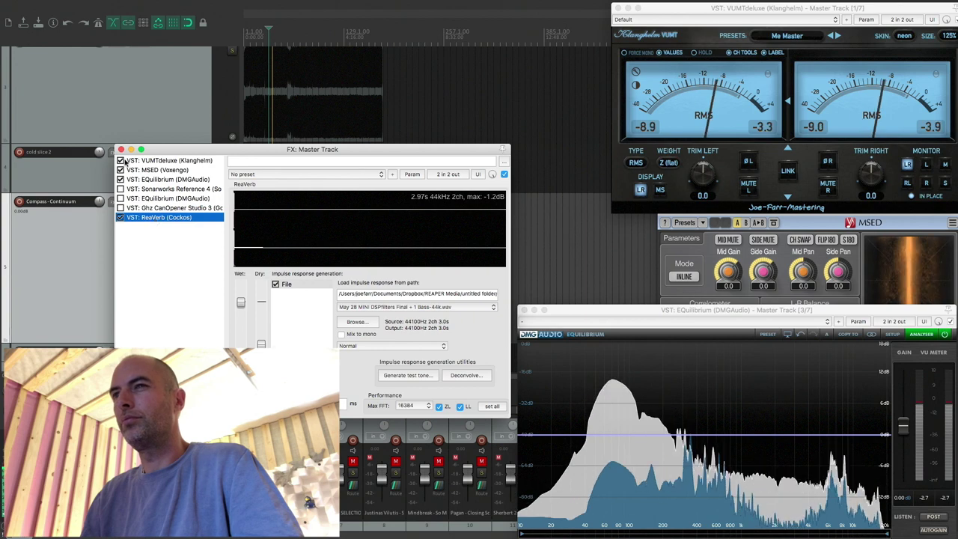
{"action": "key", "text": "Escape"}
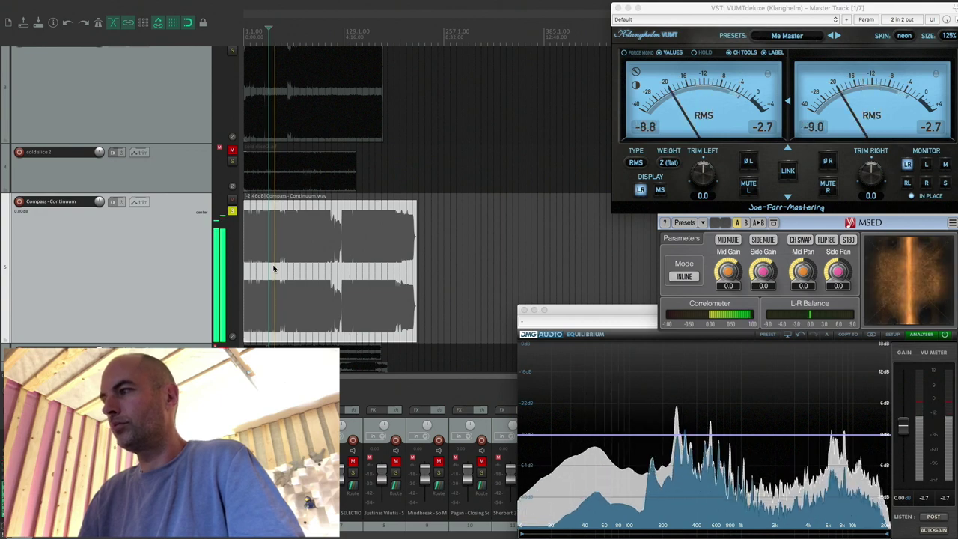
{"action": "key", "text": "space"}
Add a stereo peak cut in EQuilibrium and tune it during playback to about 7.4 kHz and -1.8 dB.
{"action": "double_click", "coordinate": [841, 437]}
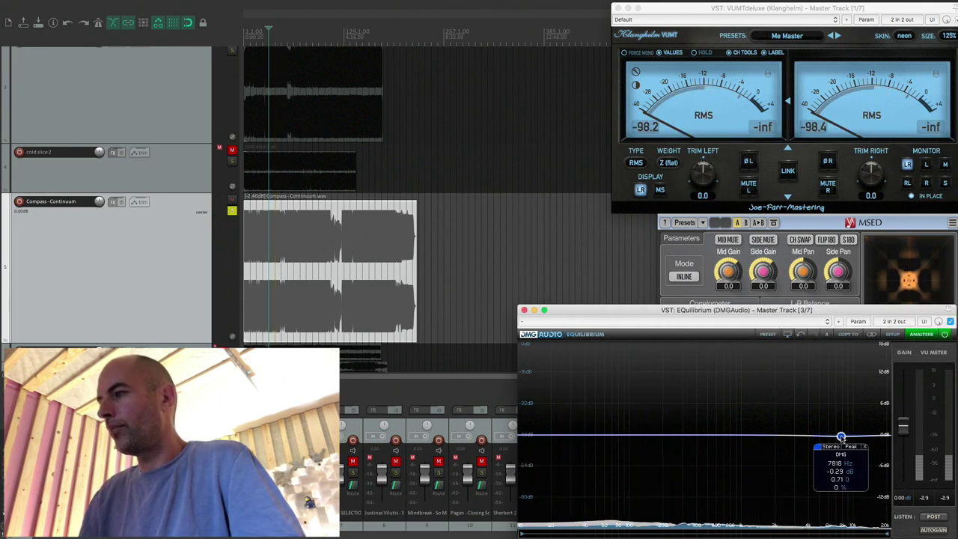
{"action": "left_click_drag", "start_coordinate": [840, 443], "coordinate": [840, 446]}
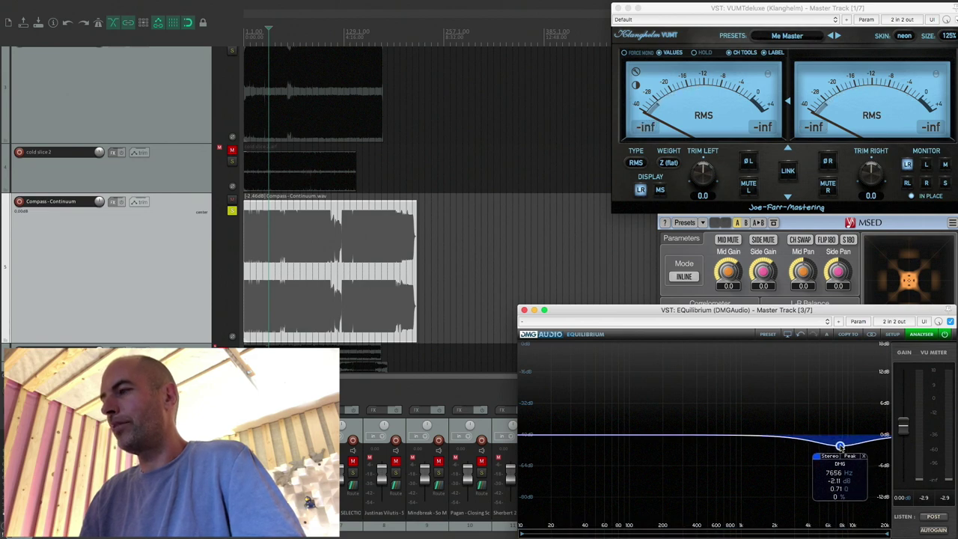
{"action": "key", "text": "space"}
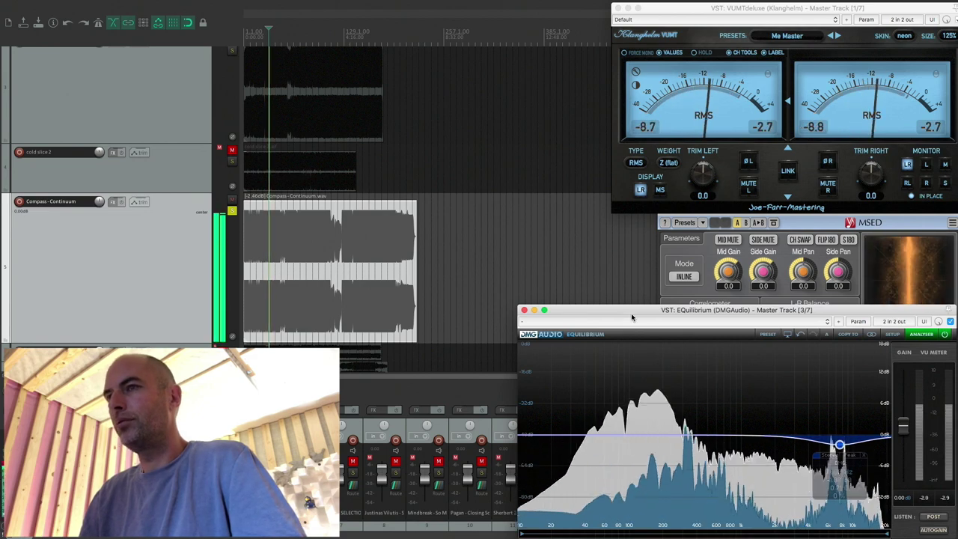
{"action": "left_click", "coordinate": [297, 243]}
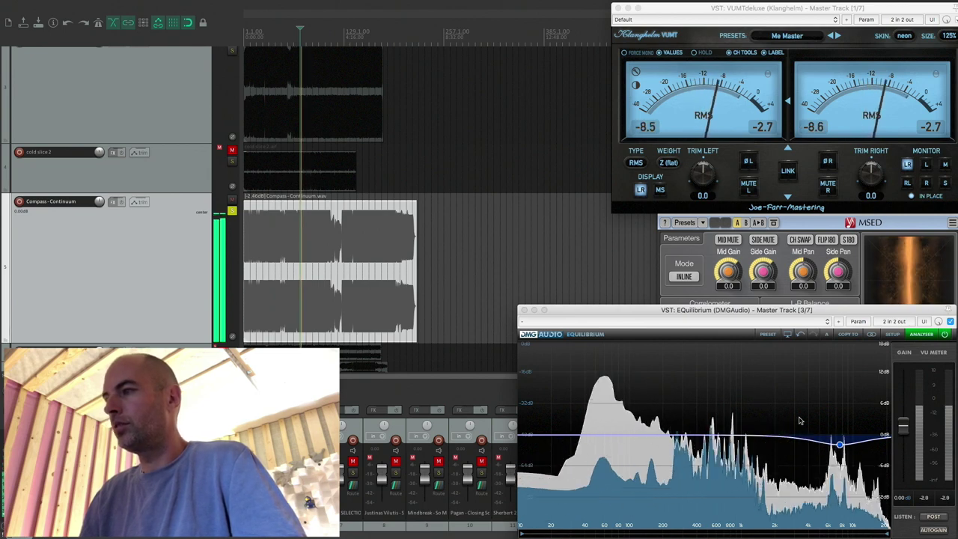
{"action": "left_click", "coordinate": [840, 446]}
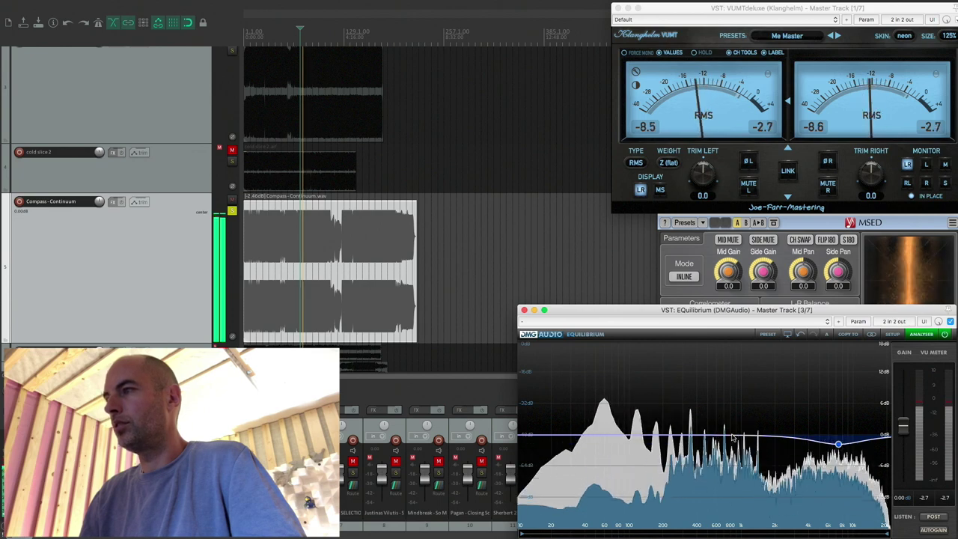
{"action": "mouse_move", "coordinate": [838, 445]}
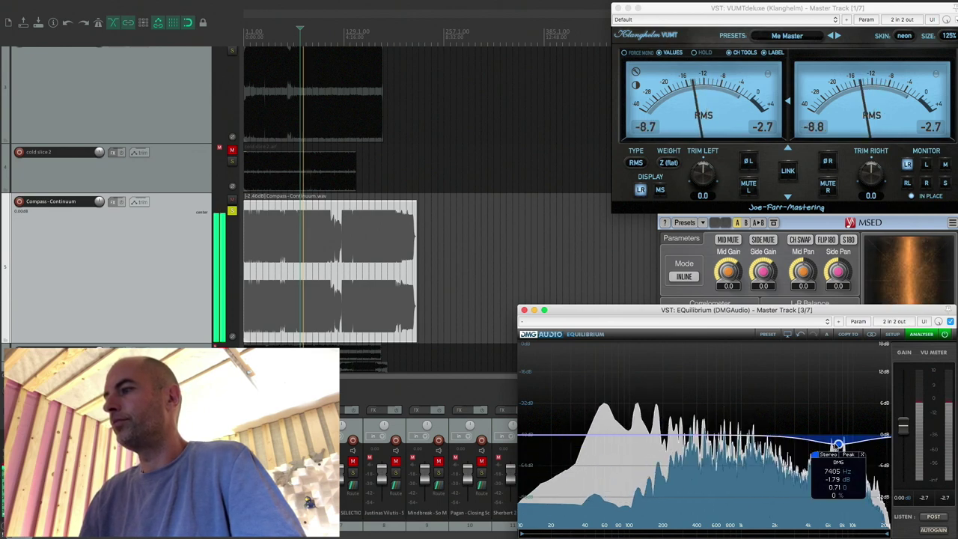
{"action": "key", "text": "space"}
Add a stereo high-shelf cut in EQuilibrium and tune it during playback to about 360 Hz and -2.75 dB.
{"action": "double_click", "coordinate": [678, 434]}
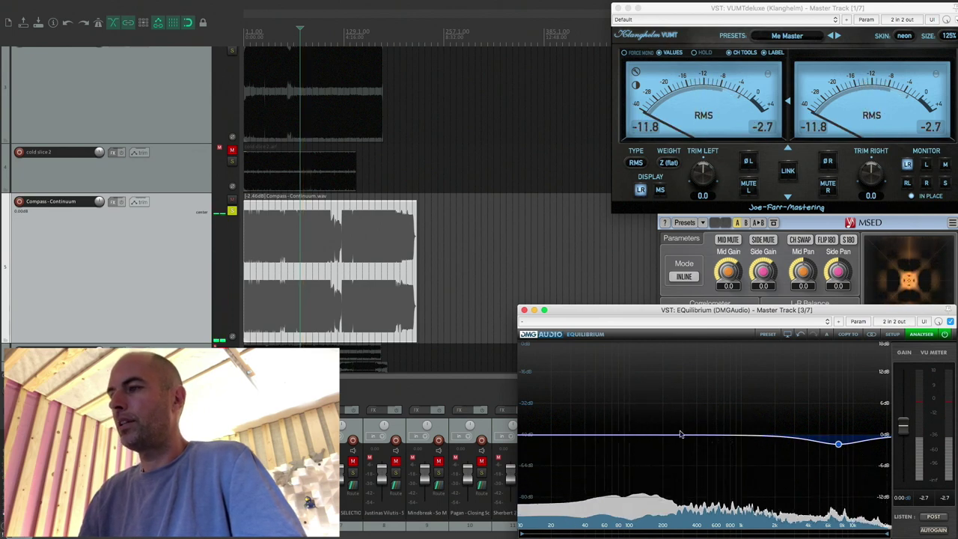
{"action": "left_click", "coordinate": [677, 382]}
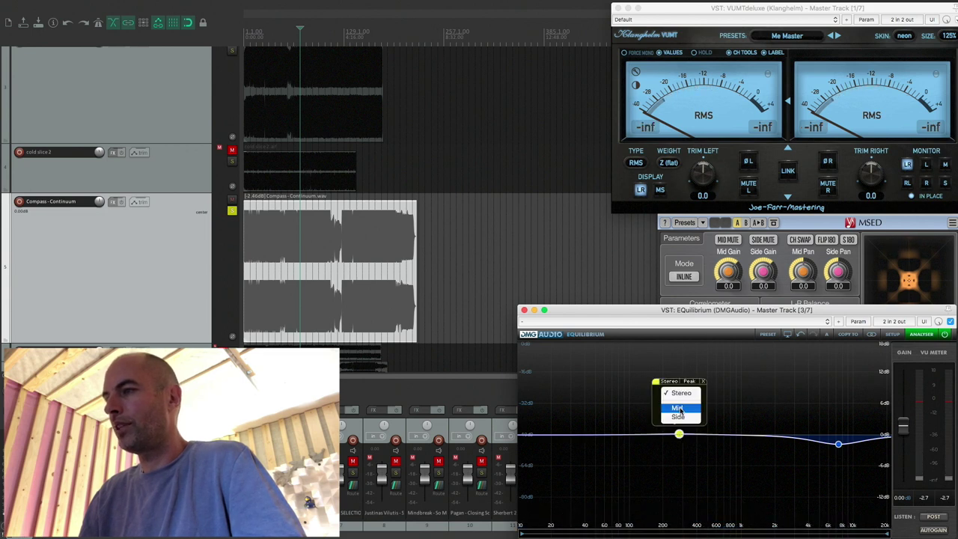
{"action": "mouse_move", "coordinate": [709, 414]}
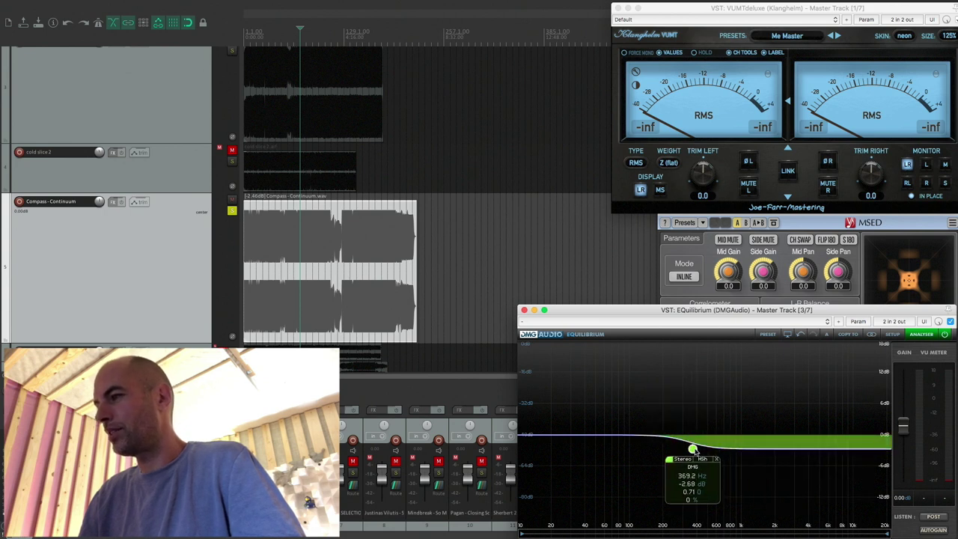
{"action": "left_click_drag", "start_coordinate": [693, 450], "coordinate": [692, 453]}
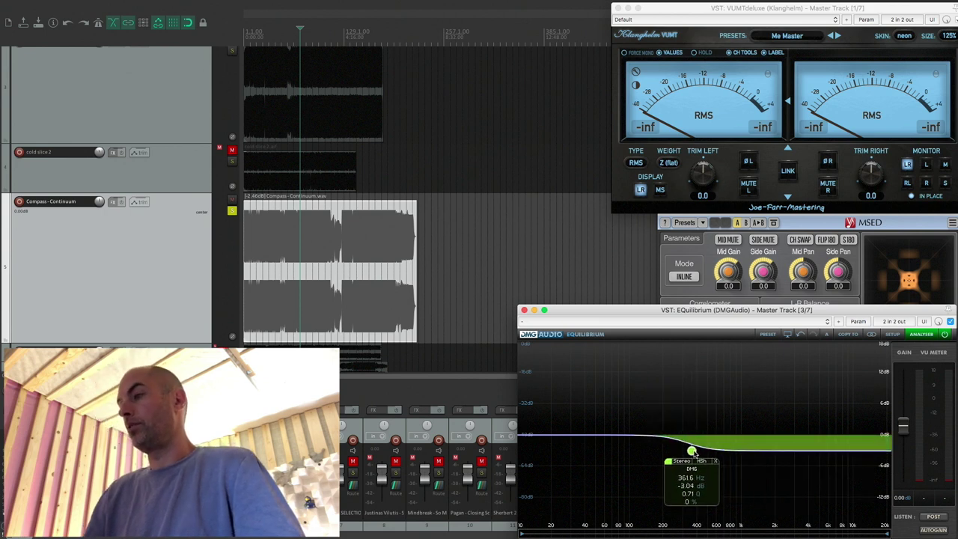
{"action": "key", "text": "space"}
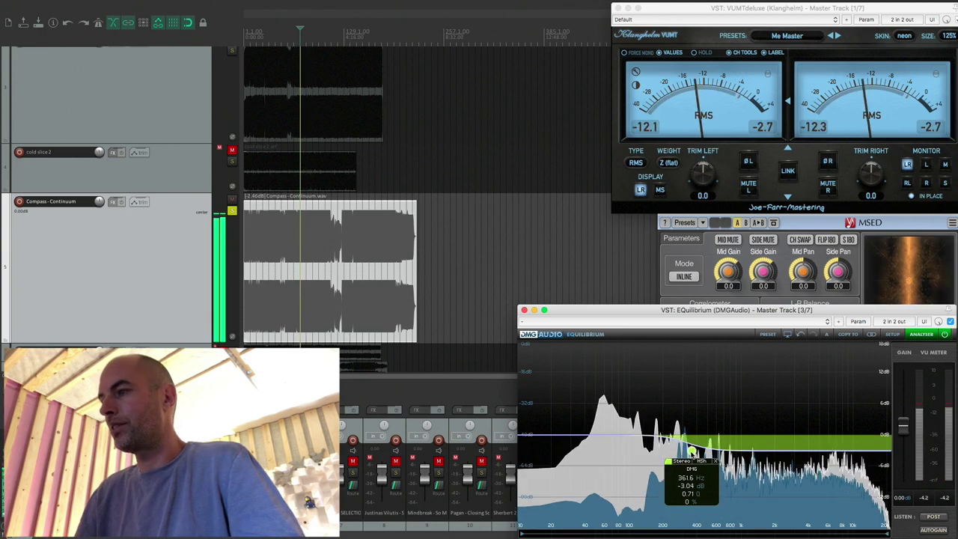
{"action": "left_click_drag", "start_coordinate": [693, 452], "coordinate": [692, 455]}
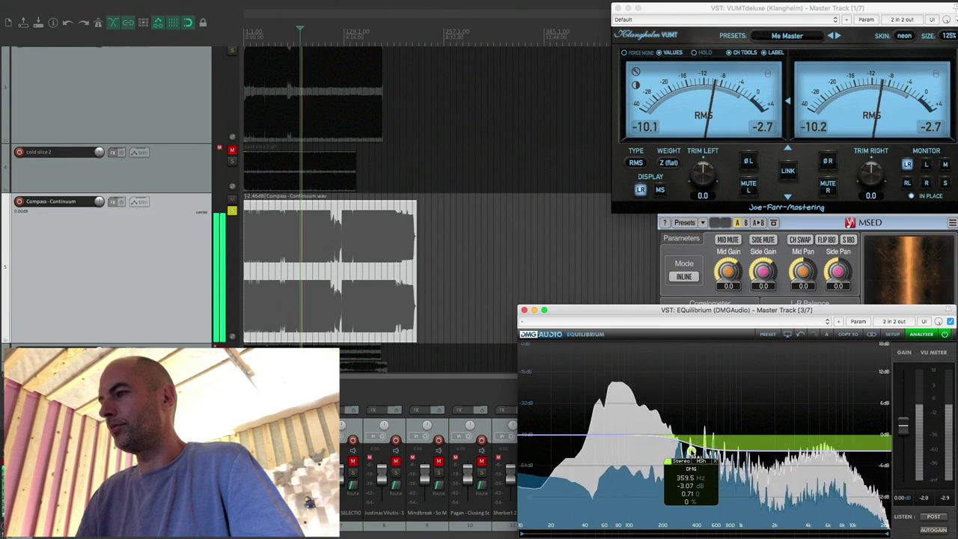
{"action": "left_click_drag", "start_coordinate": [691, 451], "coordinate": [691, 450]}
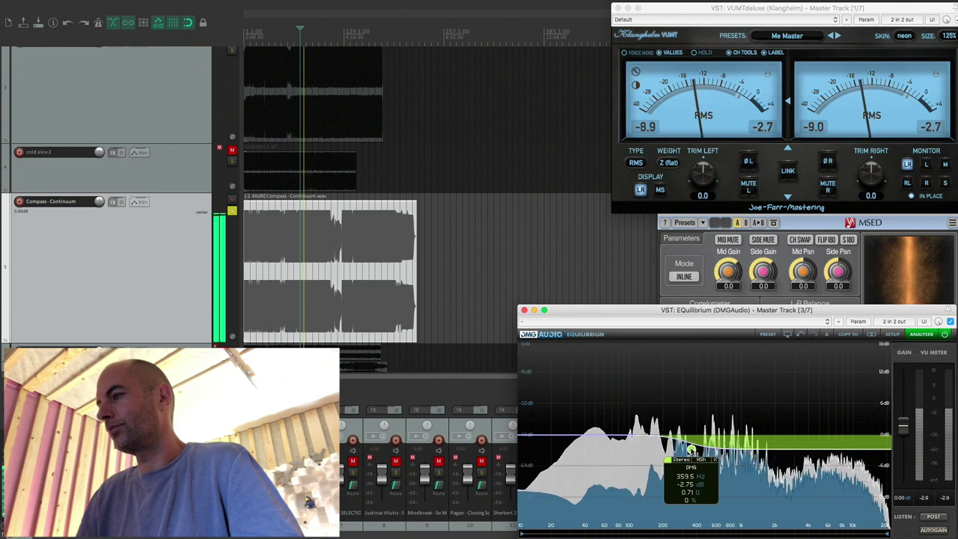
Set the stereo peak cut to about 6.9 kHz and -2.4 dB, and audition it together with the high shelf.
{"action": "key", "text": "space"}
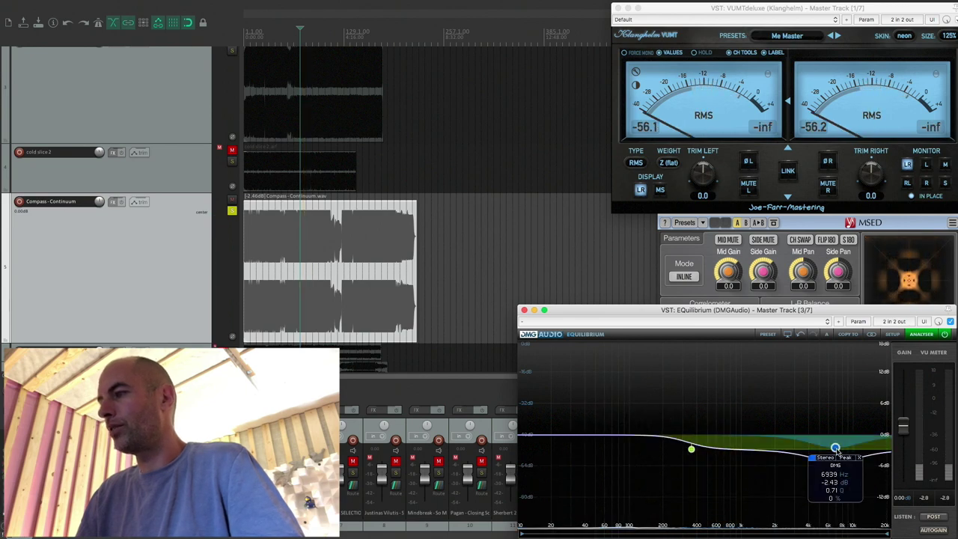
{"action": "key", "text": "space"}
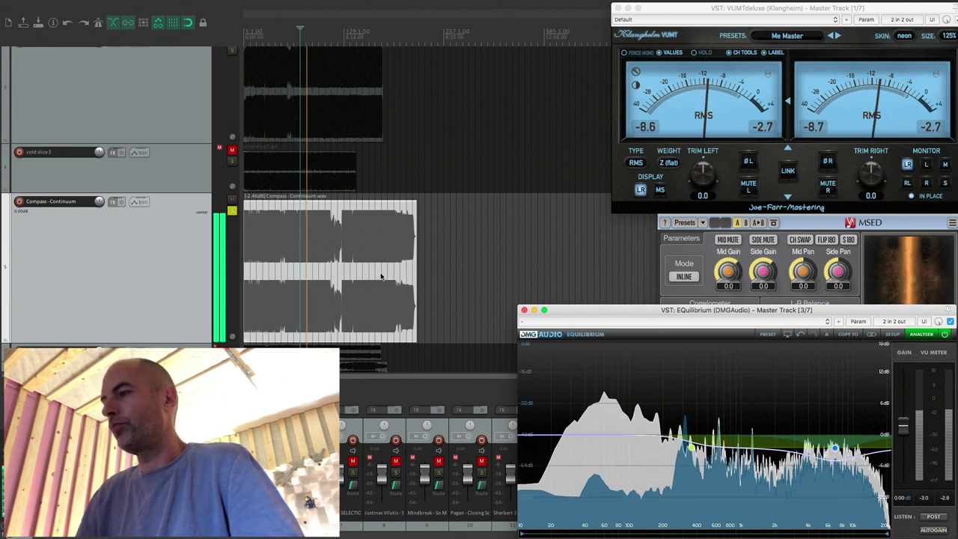
{"action": "key", "text": "space"}
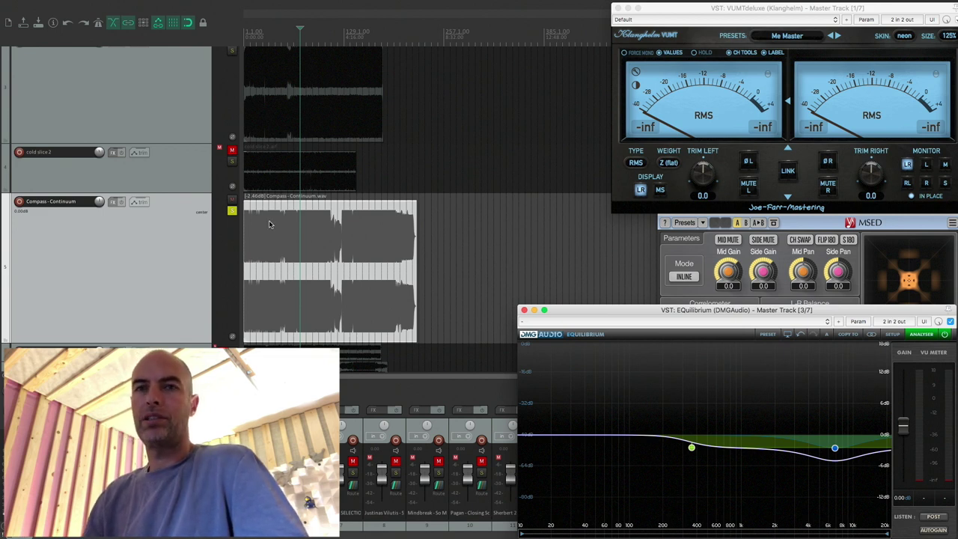
Audition Compass - Continuum just before its breakdown and at two points after it, watching the levels and spectrum.
{"action": "scroll", "coordinate": [186, 257], "scroll_direction": "down", "scroll_amount": 2}
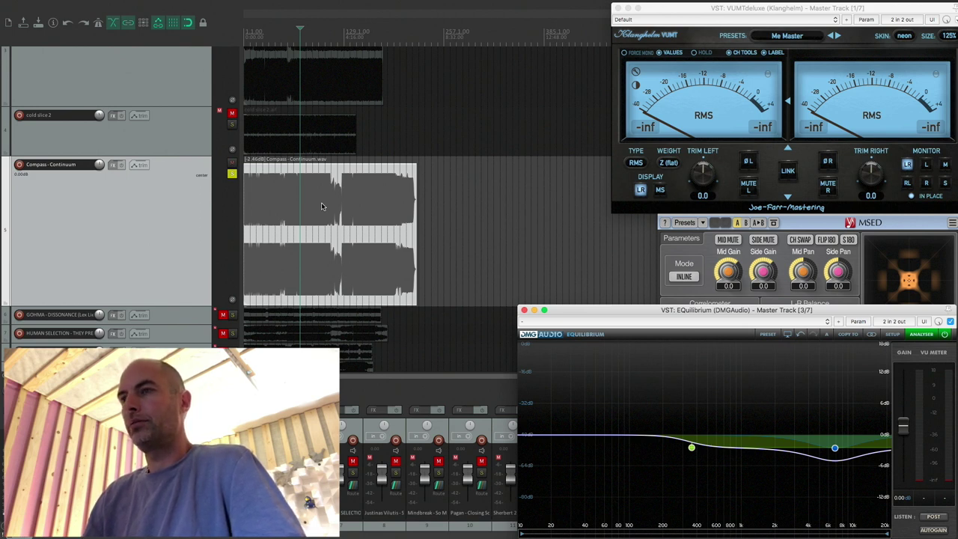
{"action": "left_click", "coordinate": [322, 205]}
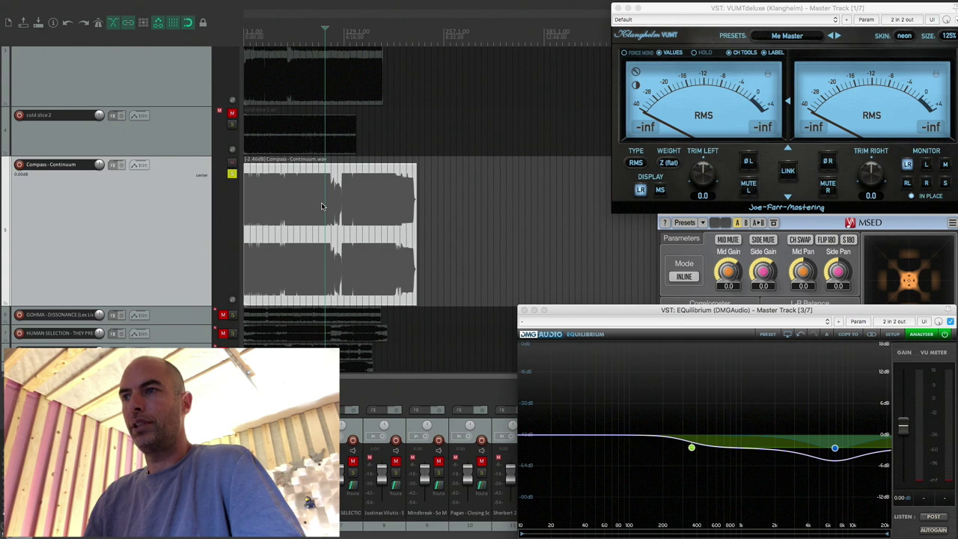
{"action": "key", "text": "space"}
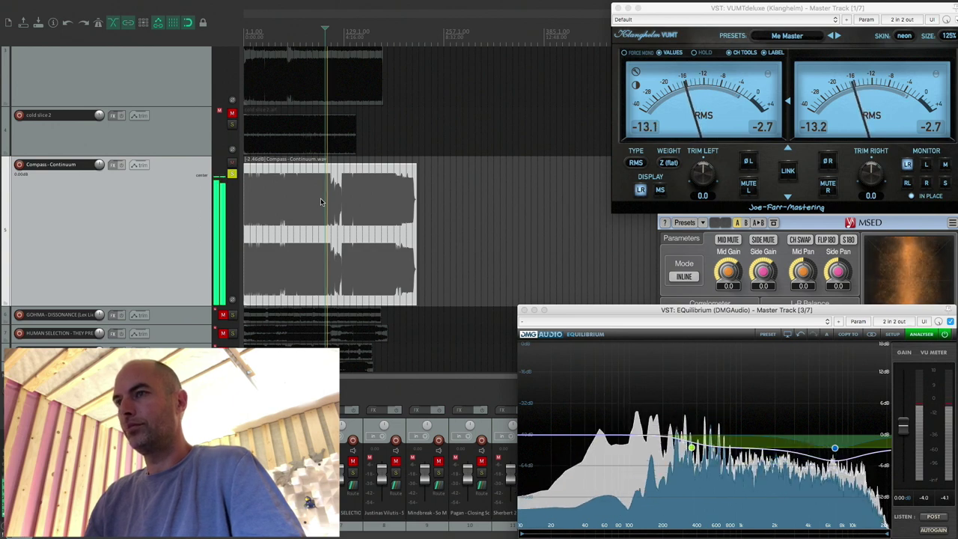
{"action": "left_click", "coordinate": [357, 195]}
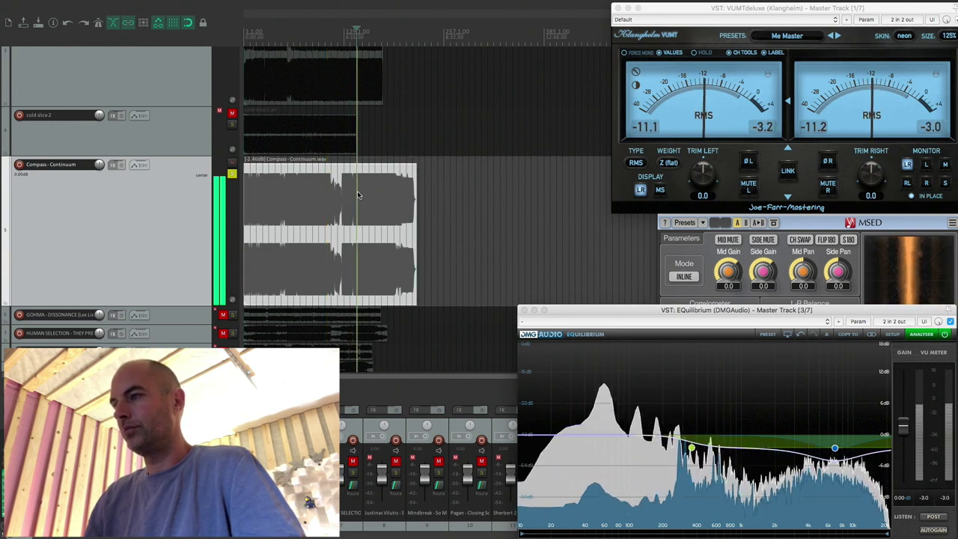
{"action": "left_click", "coordinate": [368, 191]}
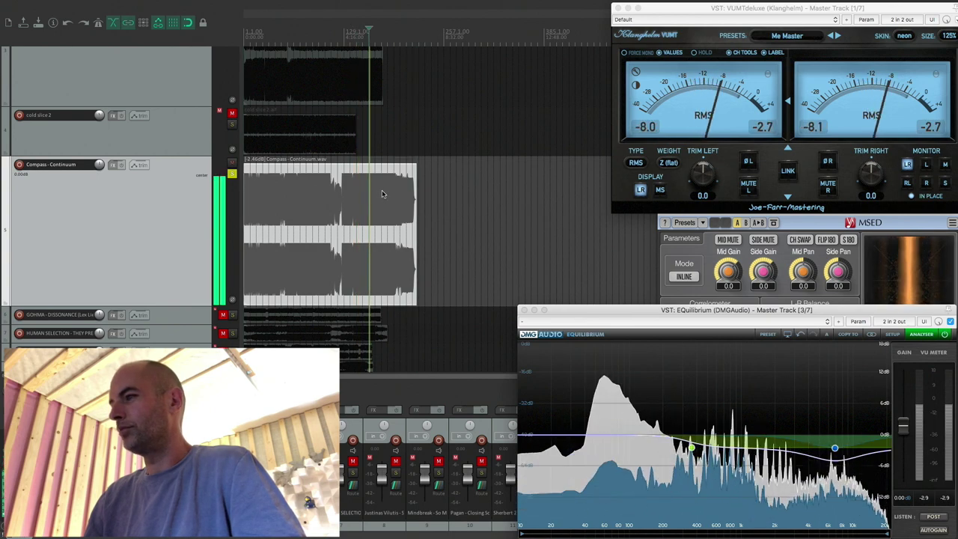
Deepen the 6.9 kHz peak cut to about -3.3 dB and lower the high shelf slightly during playback.
{"action": "left_click_drag", "start_coordinate": [835, 449], "coordinate": [835, 451]}
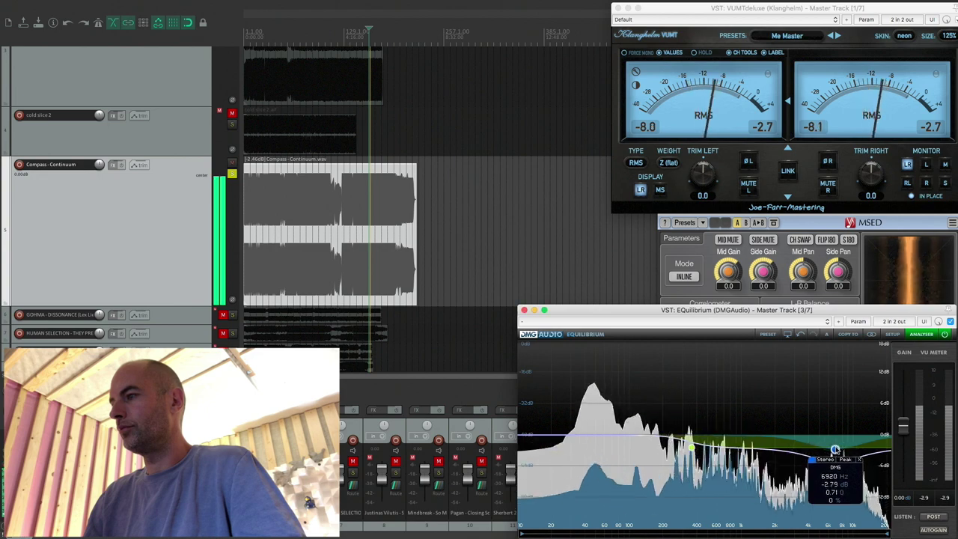
{"action": "left_click_drag", "start_coordinate": [690, 446], "coordinate": [692, 449]}
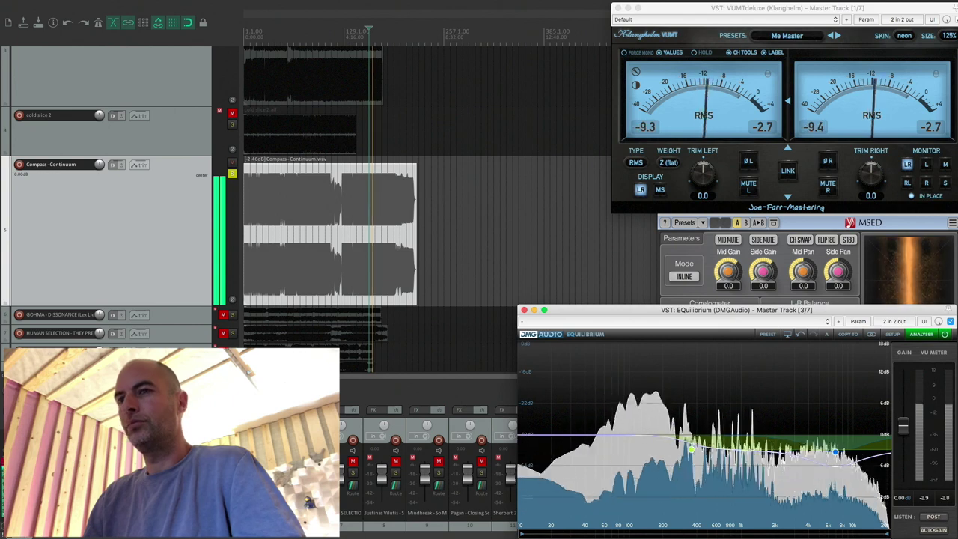
{"action": "key", "text": "f"}
{"action": "key", "text": "f"}
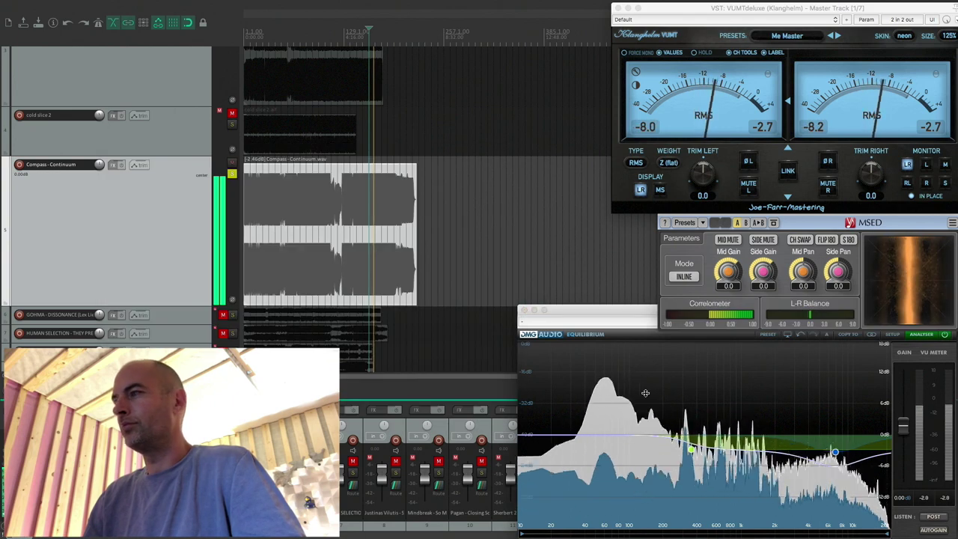
Compare Compass - Continuum with EQuilibrium bypassed and enabled during playback, leave the EQ enabled, and stop playback.
{"action": "left_click", "coordinate": [942, 336]}
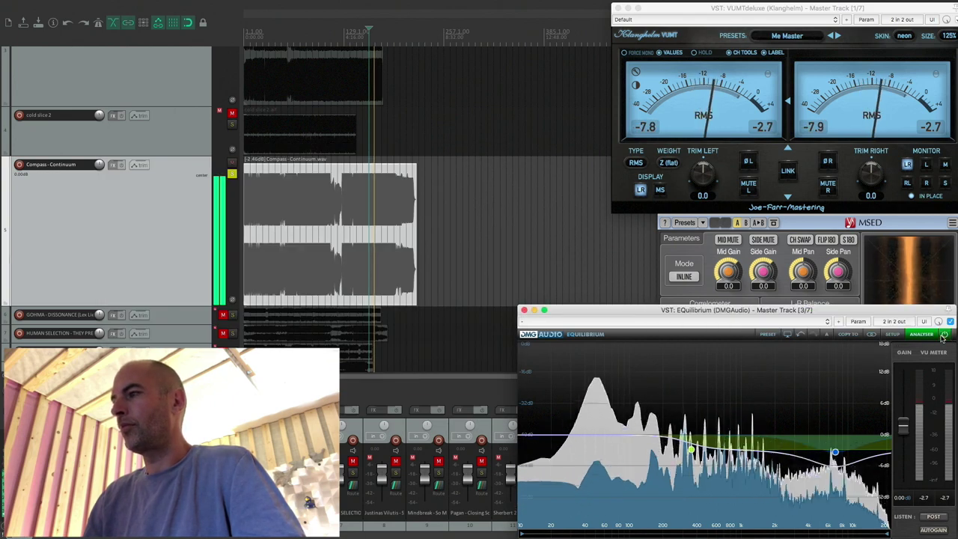
{"action": "key", "text": "space"}
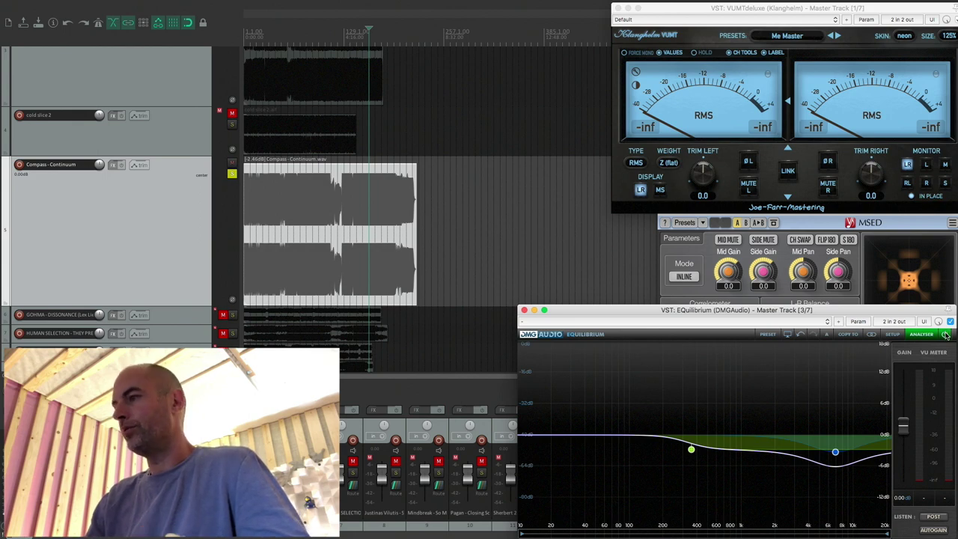
{"action": "key", "text": "space"}
{"action": "left_click", "coordinate": [945, 335]}
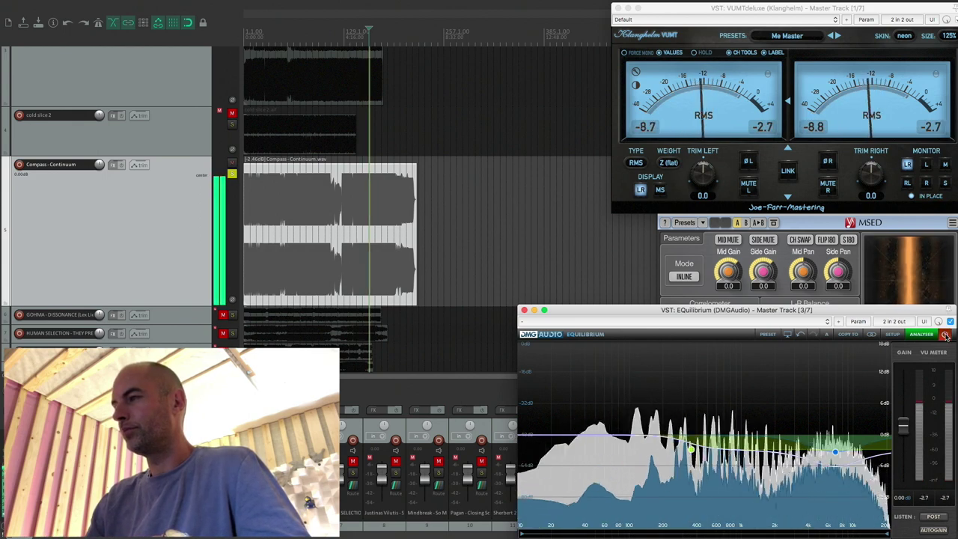
{"action": "left_click", "coordinate": [946, 334]}
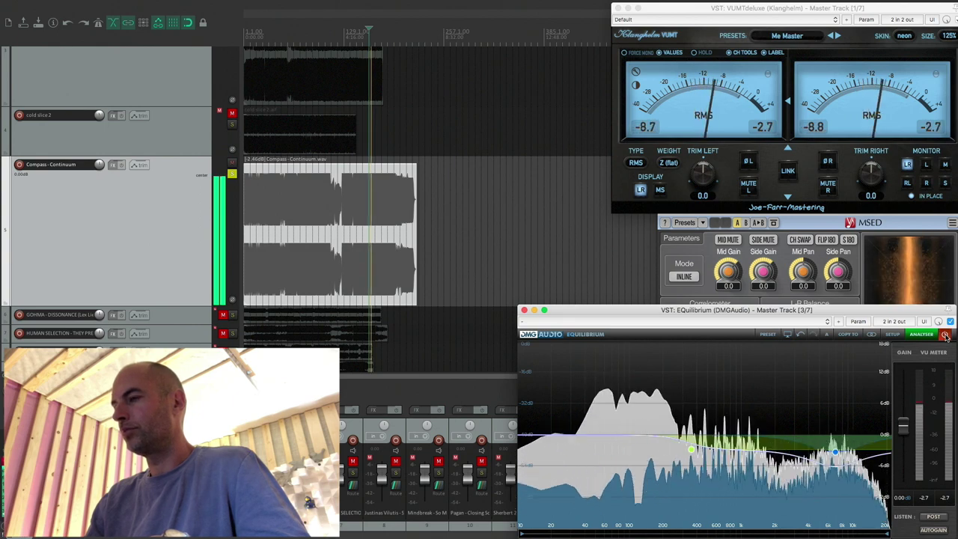
{"action": "mouse_move", "coordinate": [835, 453]}
{"action": "key", "text": "space"}
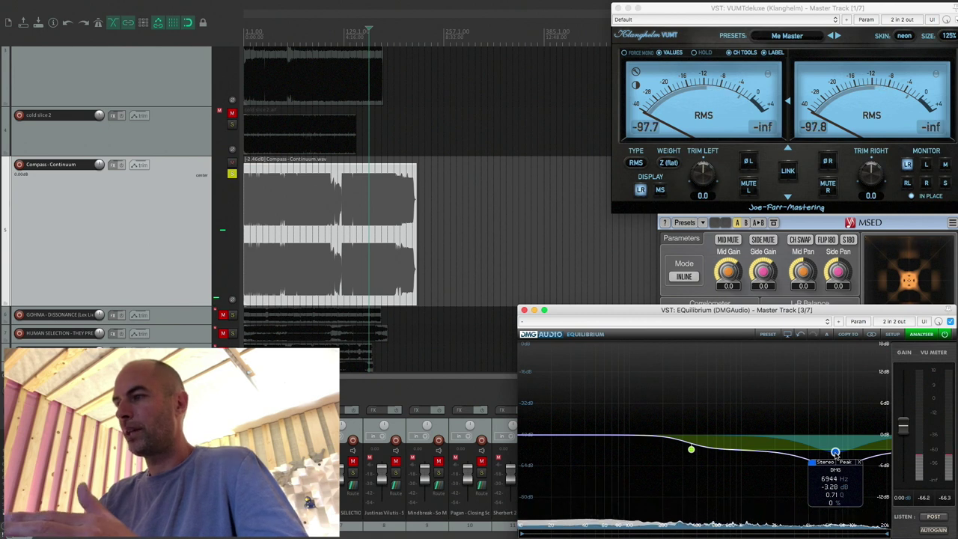
Reduce the 6.9 kHz peak cut to about -2.5 dB and audition Compass - Continuum in short playback passes with EQuilibrium bypassed and enabled.
{"action": "left_click_drag", "start_coordinate": [835, 453], "coordinate": [835, 448]}
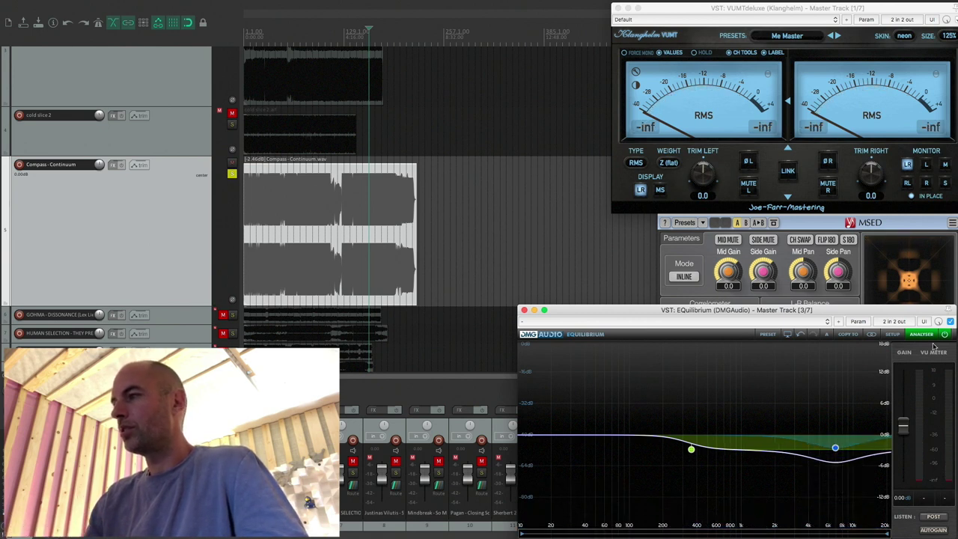
{"action": "key", "text": "space"}
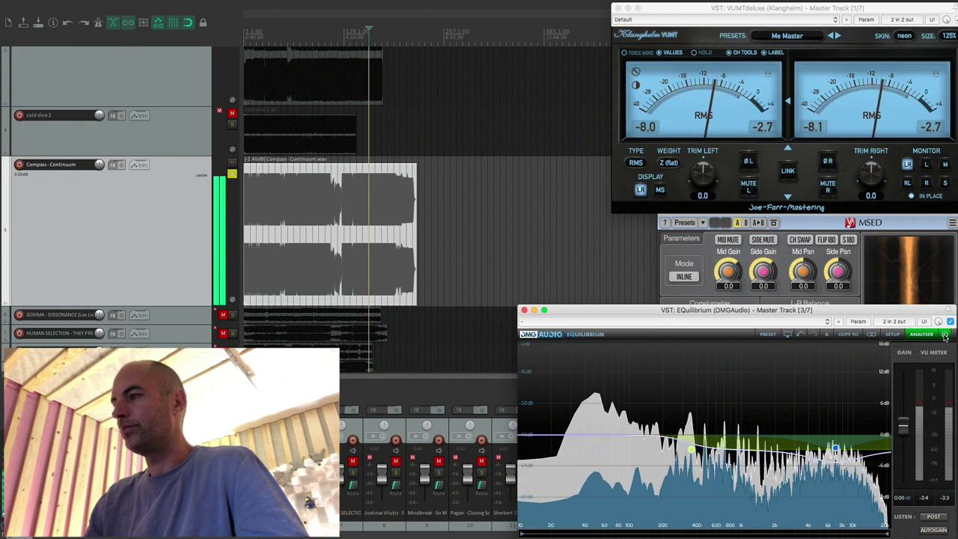
{"action": "left_click", "coordinate": [945, 335]}
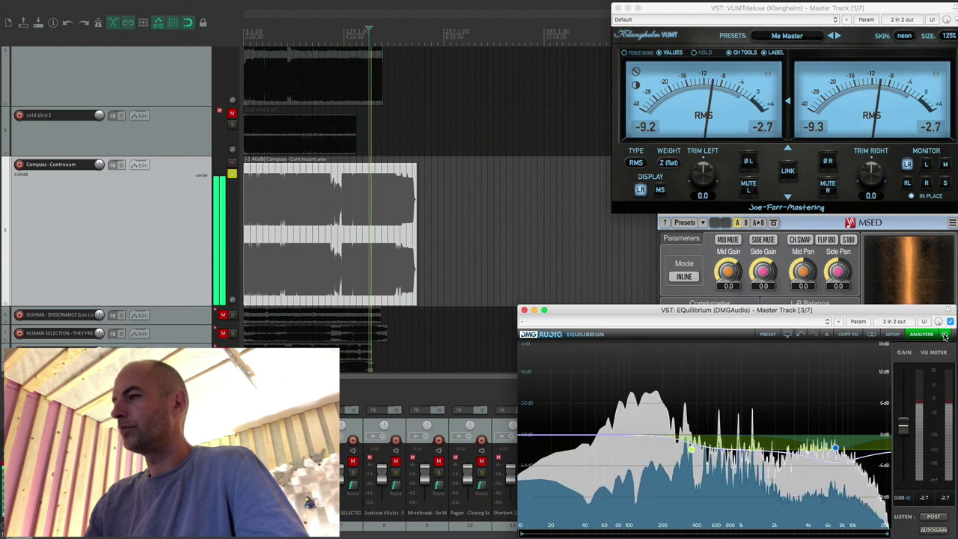
{"action": "key", "text": "space"}
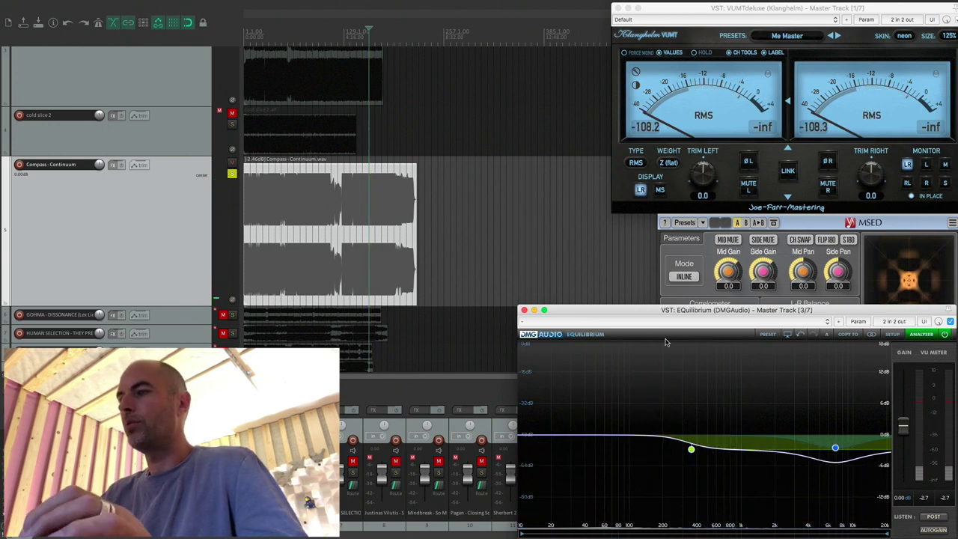
{"action": "left_click", "coordinate": [836, 447]}
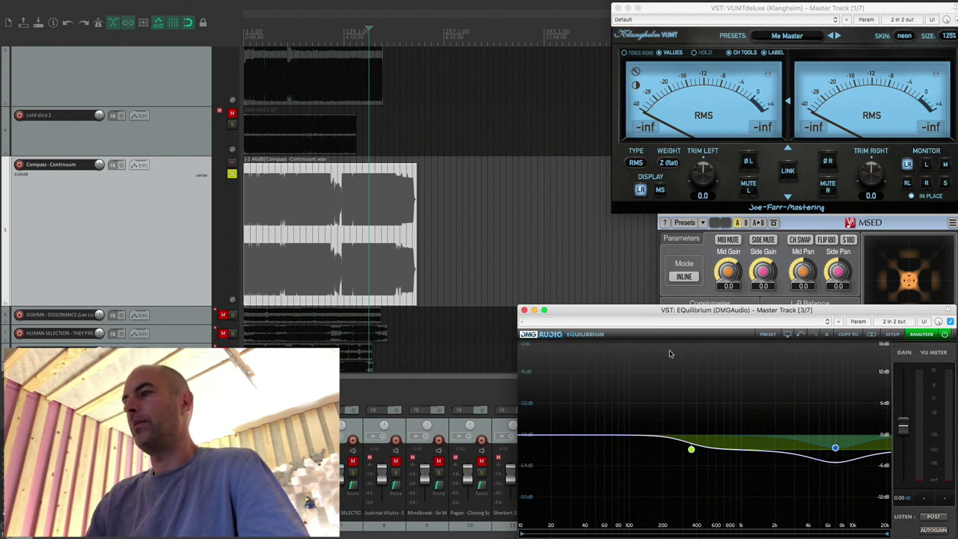
{"action": "key", "text": "space"}
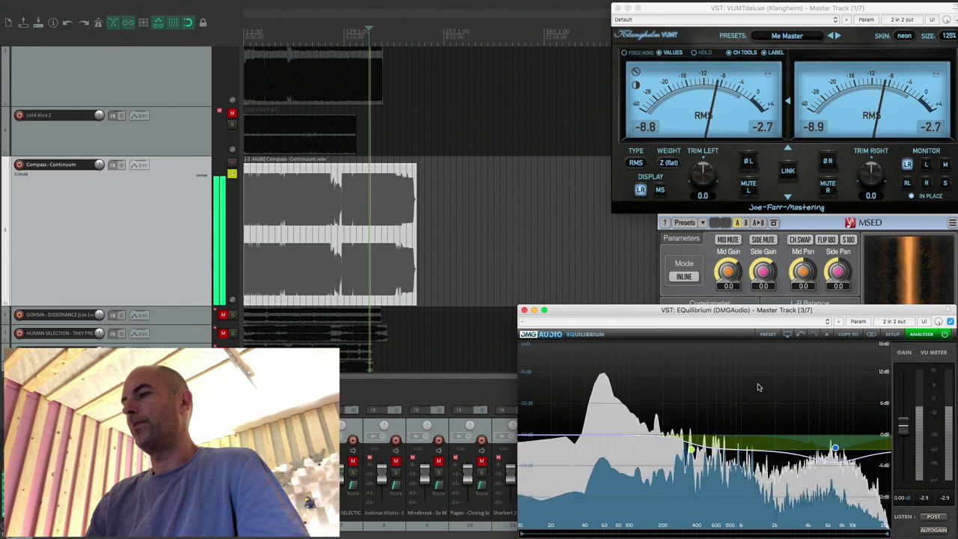
{"action": "key", "text": "space"}
Move the high shelf up to about 2 kHz, compare EQuilibrium bypassed and enabled during playback, and stop with the EQ enabled.
{"action": "mouse_move", "coordinate": [692, 451]}
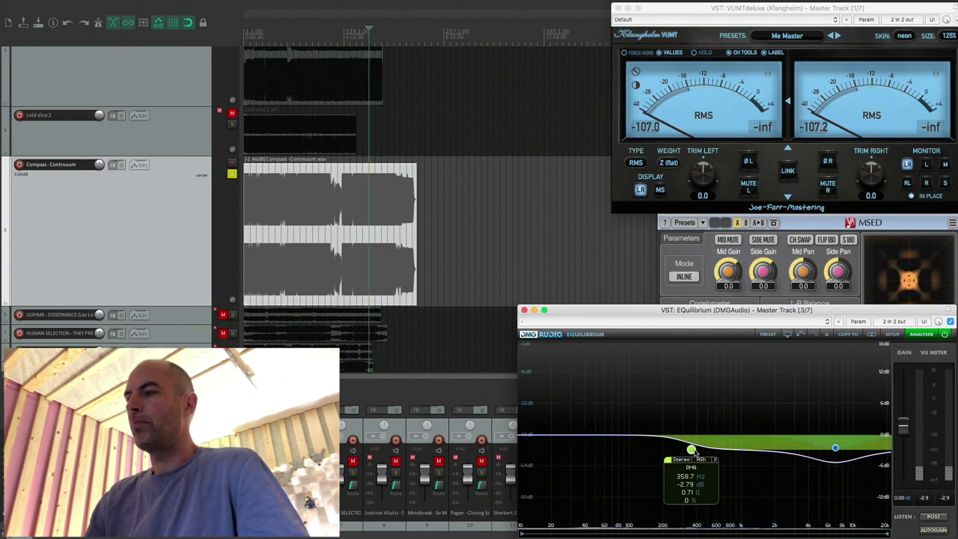
{"action": "left_click_drag", "start_coordinate": [695, 451], "coordinate": [779, 451]}
{"action": "key", "text": "space"}
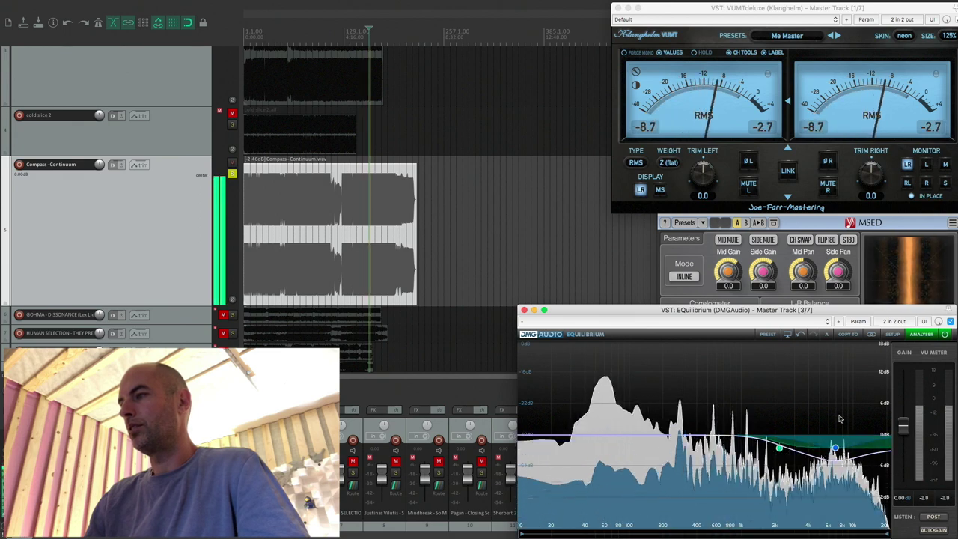
{"action": "left_click", "coordinate": [944, 334]}
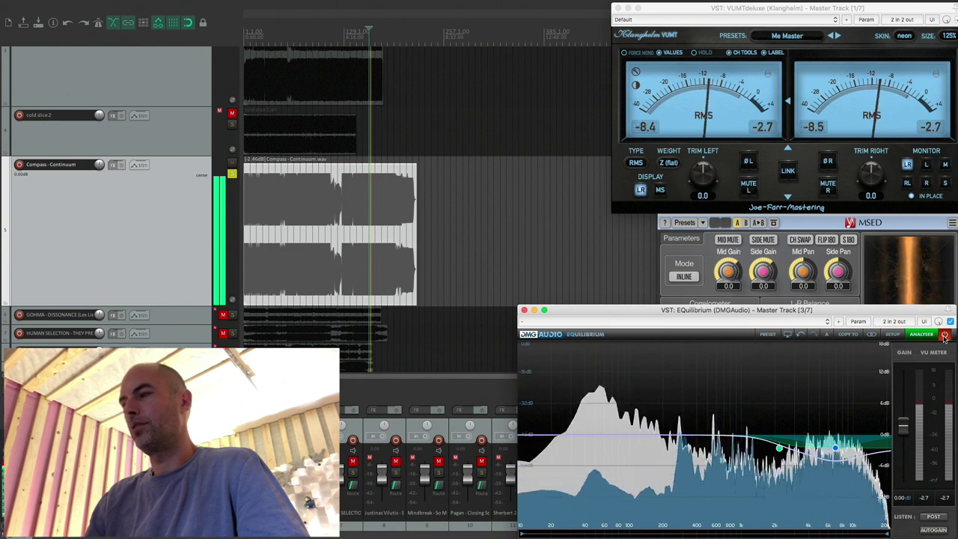
{"action": "left_click", "coordinate": [944, 335]}
{"action": "key", "text": "space"}
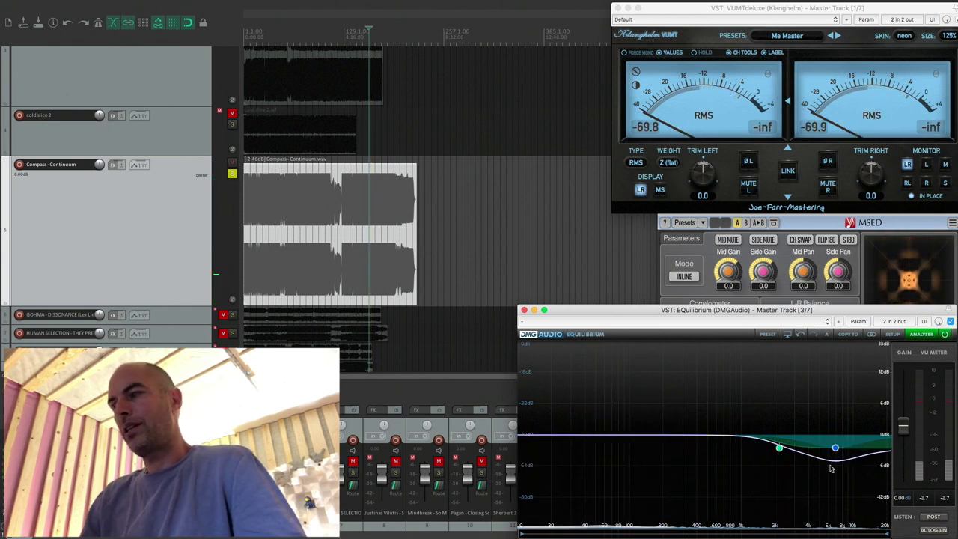
{"action": "mouse_move", "coordinate": [835, 449]}
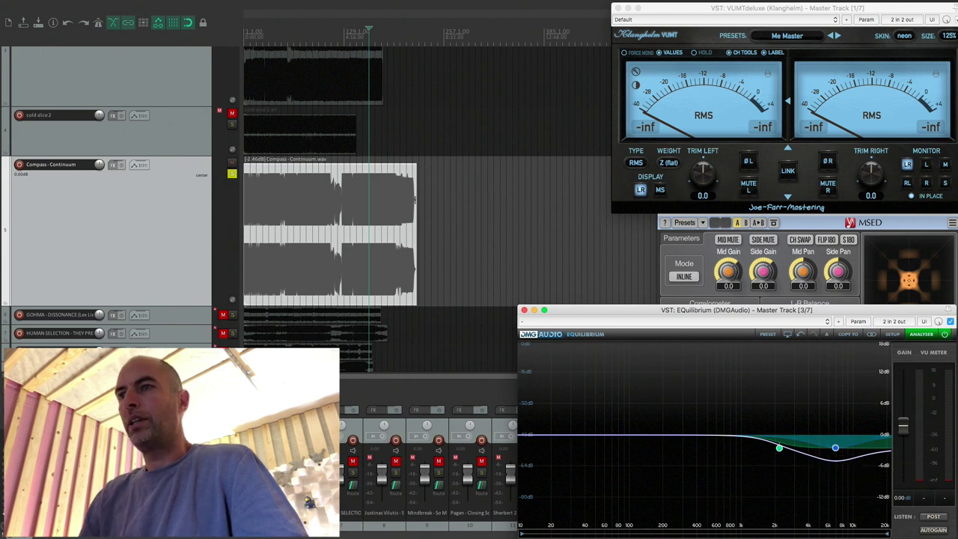
Mute Compass - Continuum, then select the GOHMA - DISSONANCE track and enlarge it for review.
{"action": "left_click", "coordinate": [232, 164]}
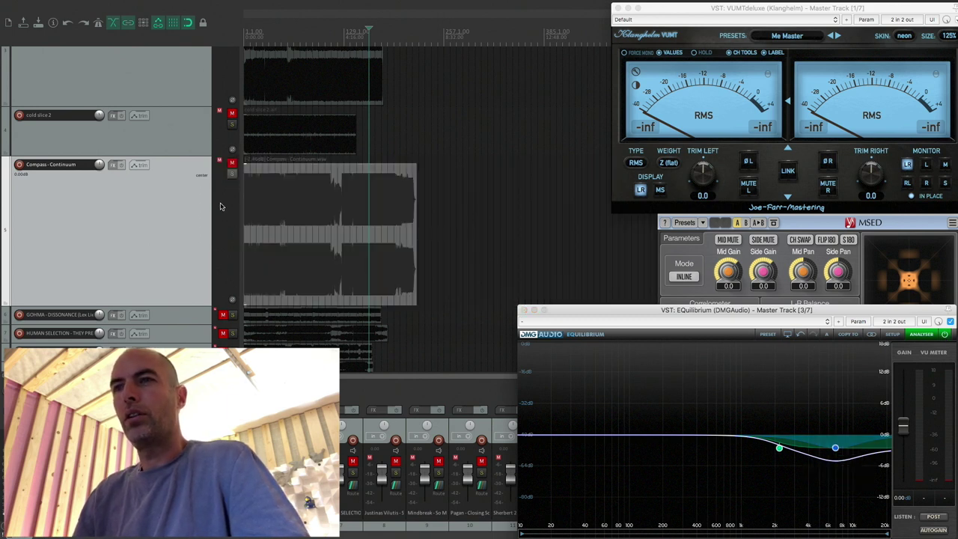
{"action": "scroll", "coordinate": [132, 303], "scroll_direction": "down", "scroll_amount": 2}
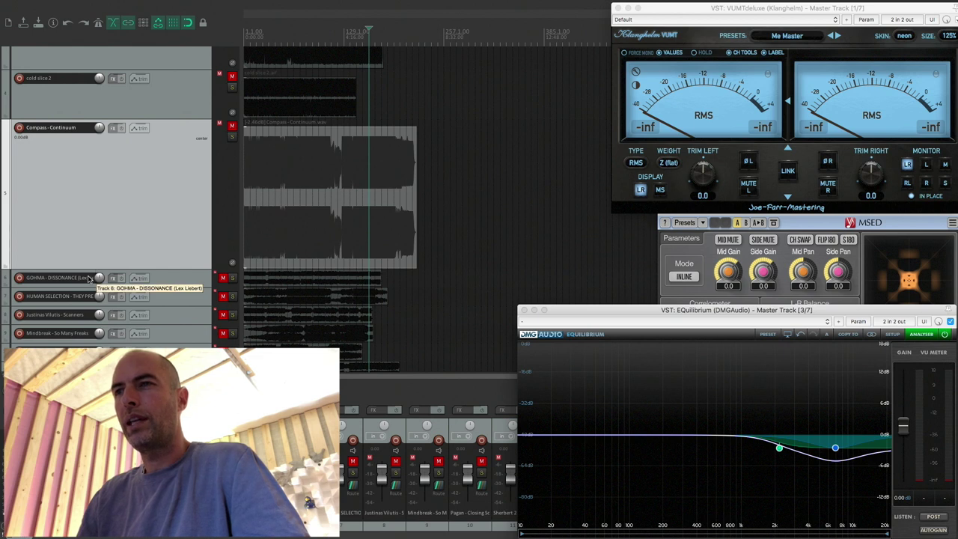
{"action": "left_click", "coordinate": [168, 284]}
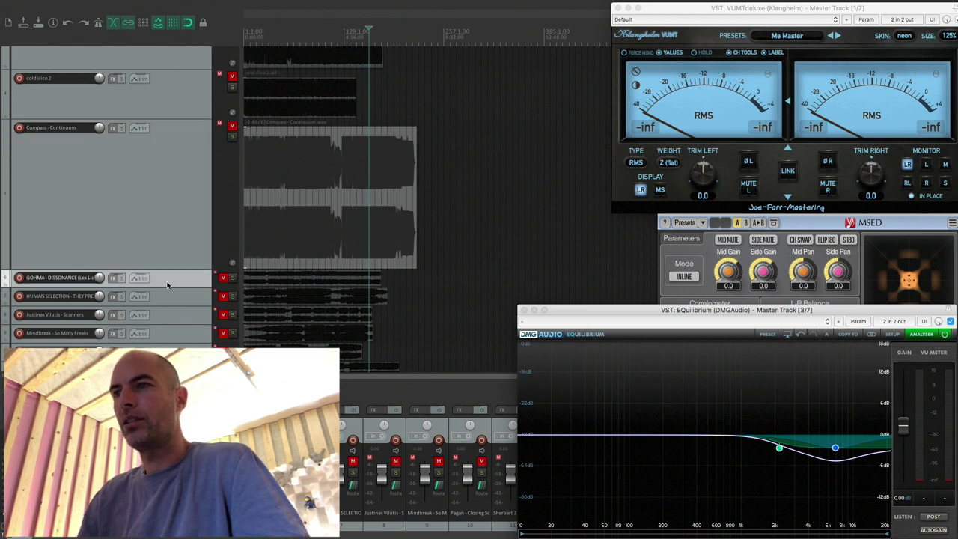
{"action": "mouse_move", "coordinate": [193, 269]}
{"action": "left_mouse_down"}
{"action": "mouse_move", "coordinate": [195, 168]}
{"action": "mouse_move", "coordinate": [187, 268]}
{"action": "left_mouse_up"}
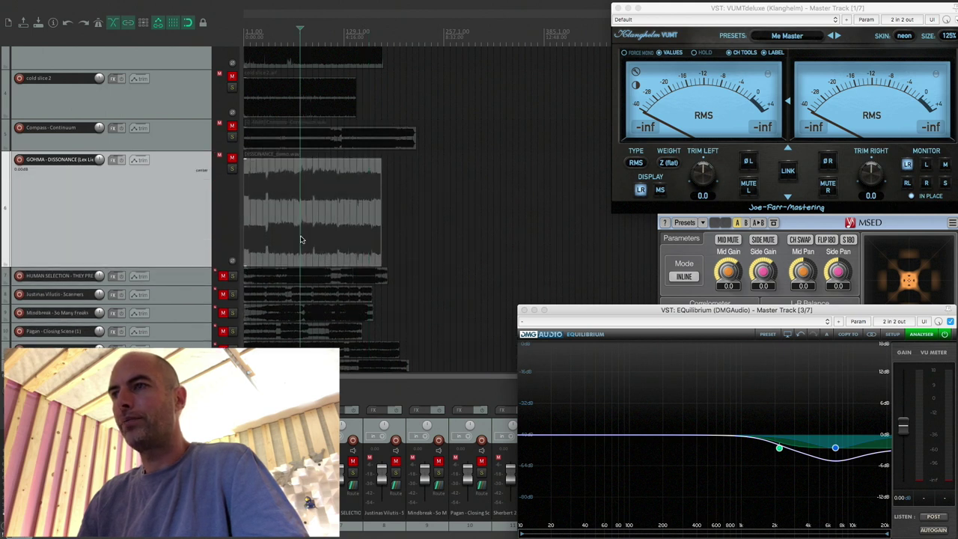
Set the volume of the DISSONANCE_demo.wav item to +2.70 dB and apply the change.
{"action": "double_click", "coordinate": [342, 220]}
{"action": "left_click_drag", "start_coordinate": [536, 226], "coordinate": [536, 226]}
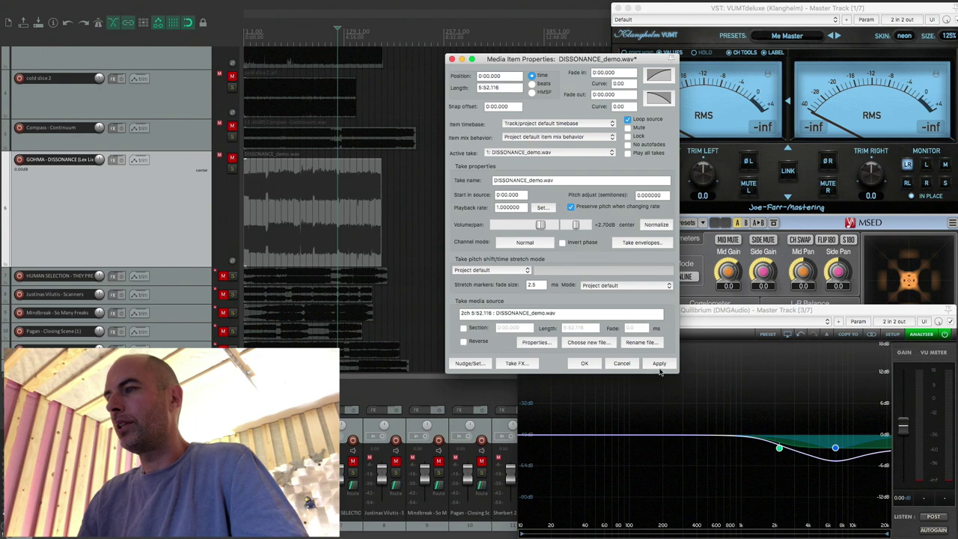
{"action": "left_click", "coordinate": [658, 364]}
{"action": "left_click", "coordinate": [584, 363]}
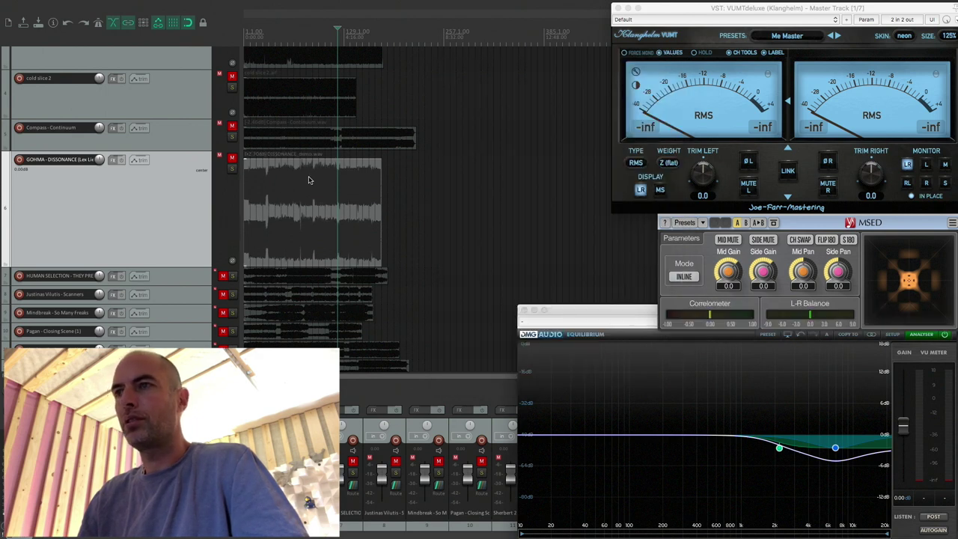
Unmute GOHMA - DISSONANCE, play it from the start, and remove the peak and high shelf bands from EQuilibrium.
{"action": "left_click", "coordinate": [232, 157]}
{"action": "key", "text": "space"}
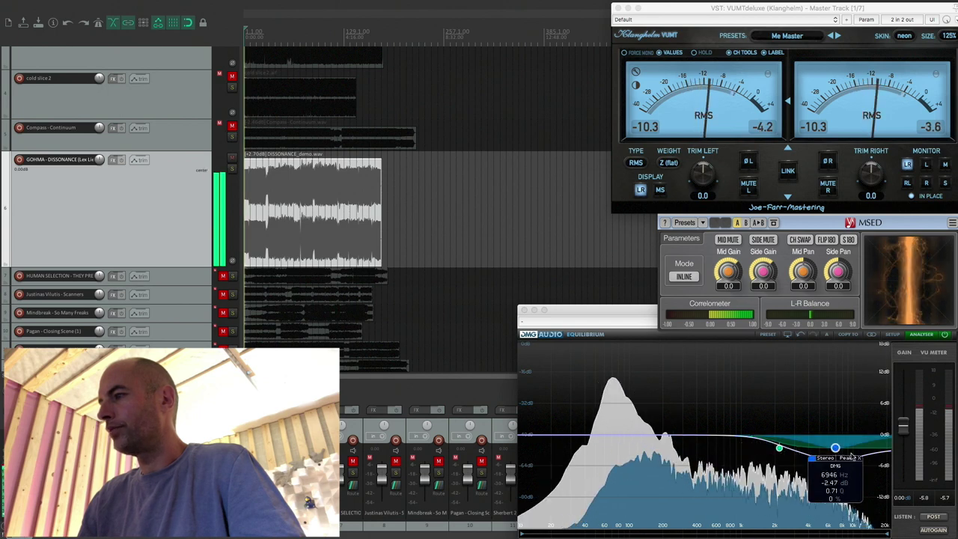
{"action": "left_click", "coordinate": [851, 456]}
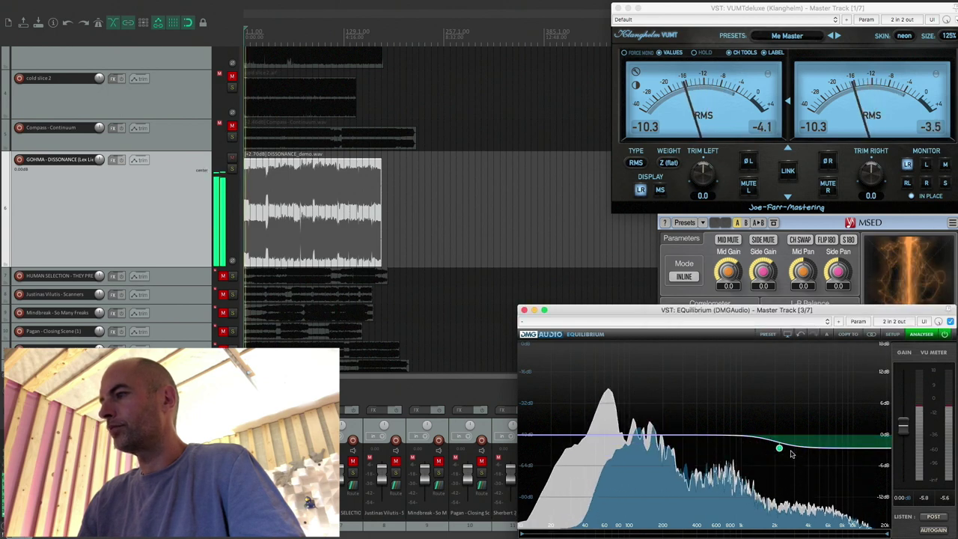
{"action": "left_click", "coordinate": [780, 448]}
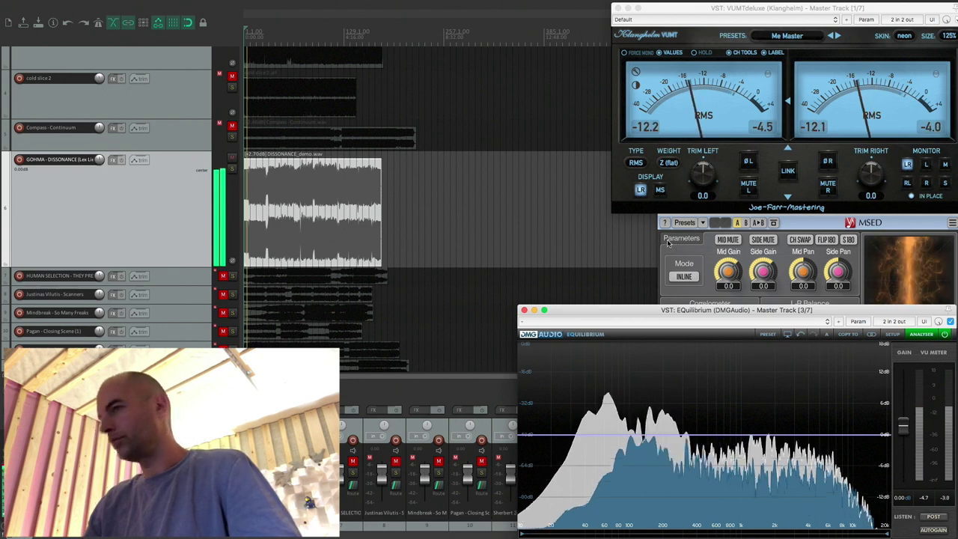
Move the EQuilibrium window to show its full spectrum and briefly audition the DISSONANCE intro from about bar 5.
{"action": "left_click_drag", "start_coordinate": [714, 313], "coordinate": [570, 234]}
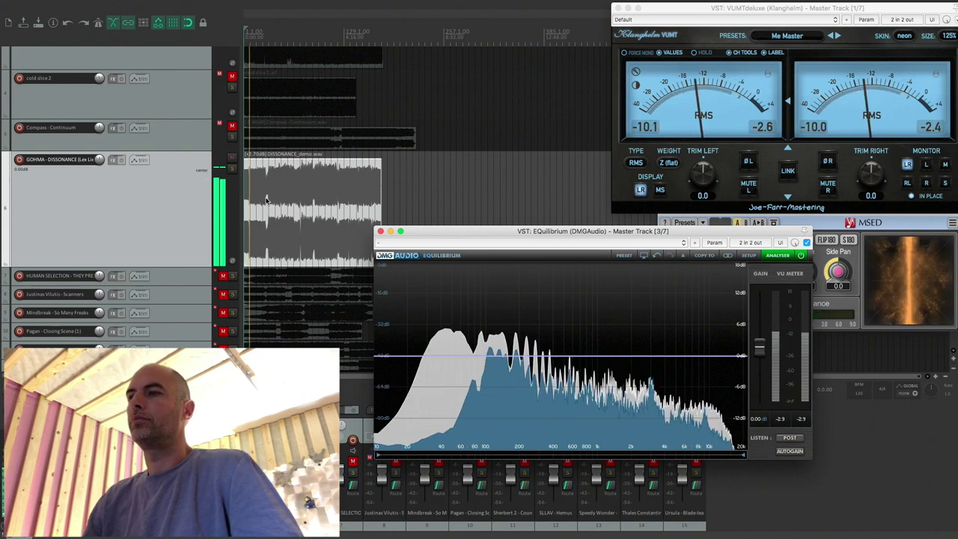
{"action": "key", "text": "space"}
{"action": "scroll", "coordinate": [270, 204], "scroll_direction": "up", "scroll_amount": 5}
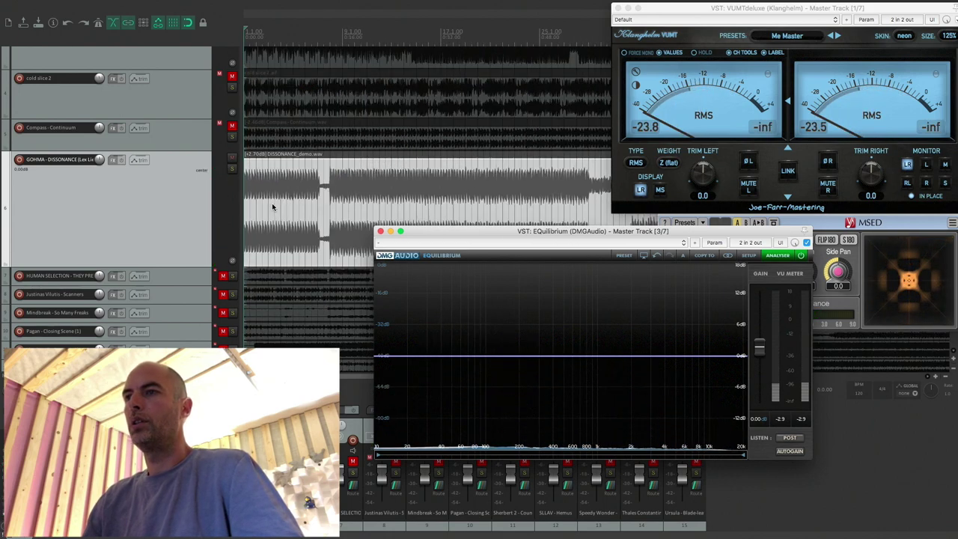
{"action": "left_click", "coordinate": [300, 198]}
{"action": "scroll", "coordinate": [303, 195], "scroll_direction": "up", "scroll_amount": 3}
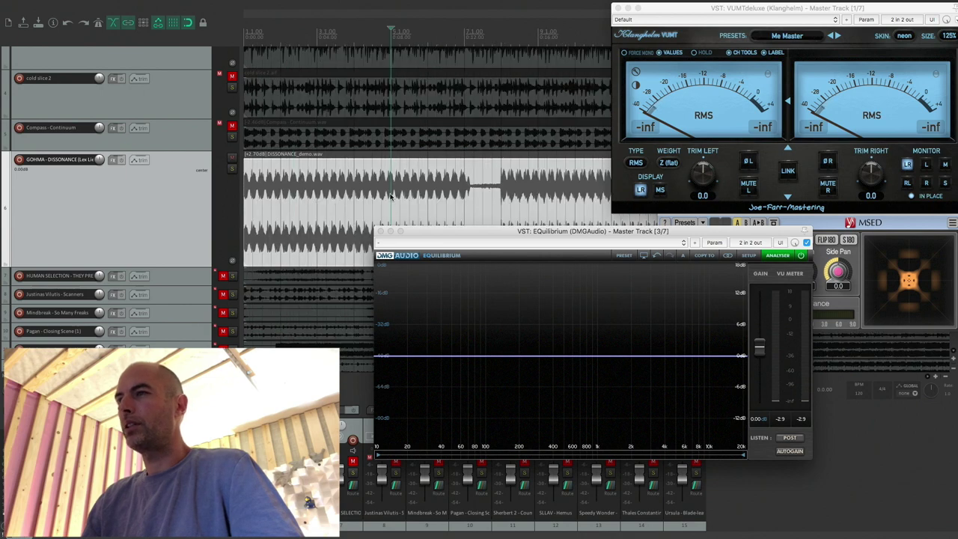
{"action": "key", "text": "space"}
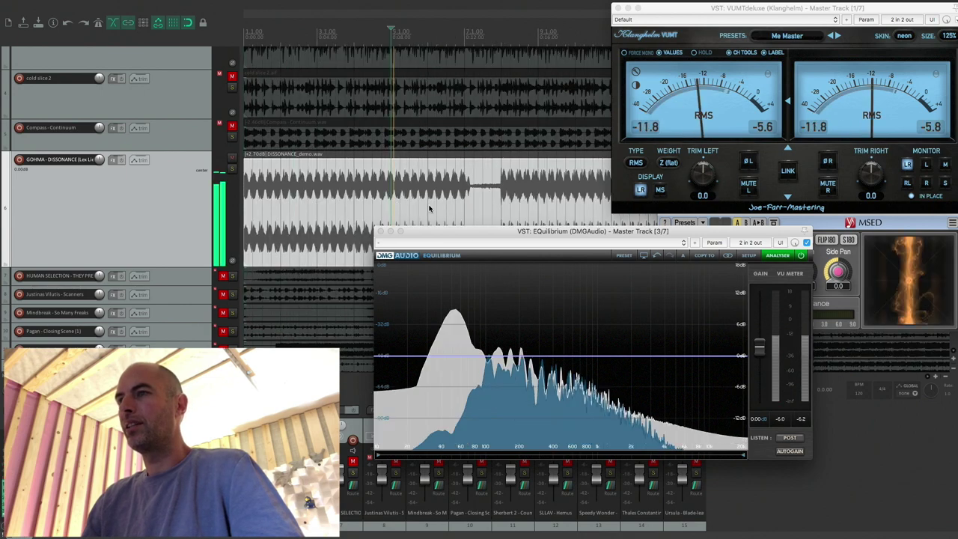
{"action": "key", "text": "space"}
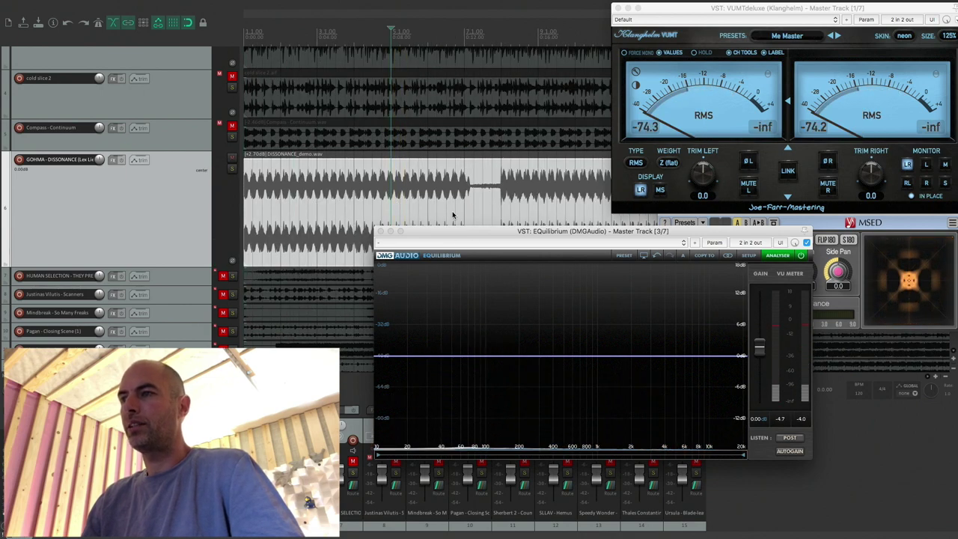
Move the EQuilibrium window clear of MSED and replay the DISSONANCE intro from about bar 5 up to the first short break.
{"action": "left_click_drag", "start_coordinate": [480, 237], "coordinate": [631, 342]}
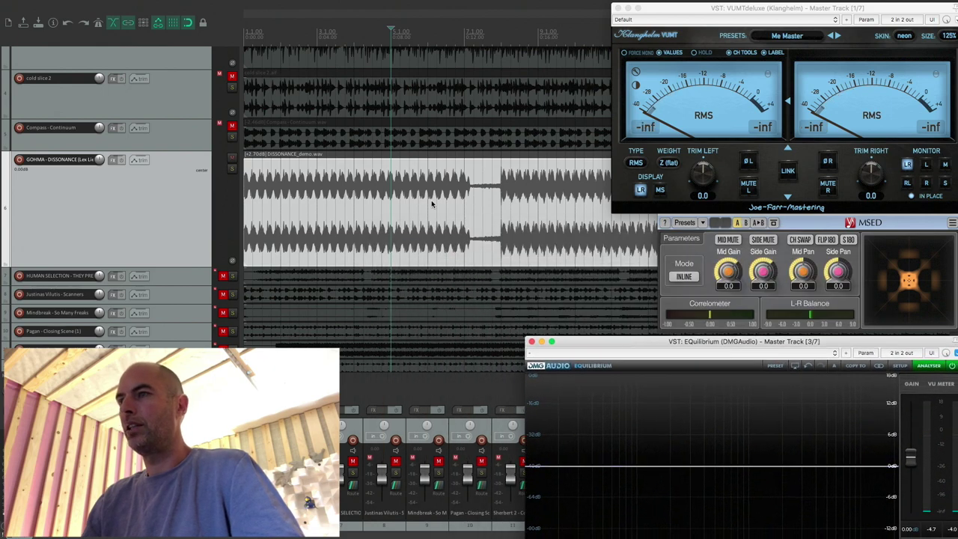
{"action": "key", "text": "space"}
{"action": "key", "text": "space"}
{"action": "key", "text": "space"}
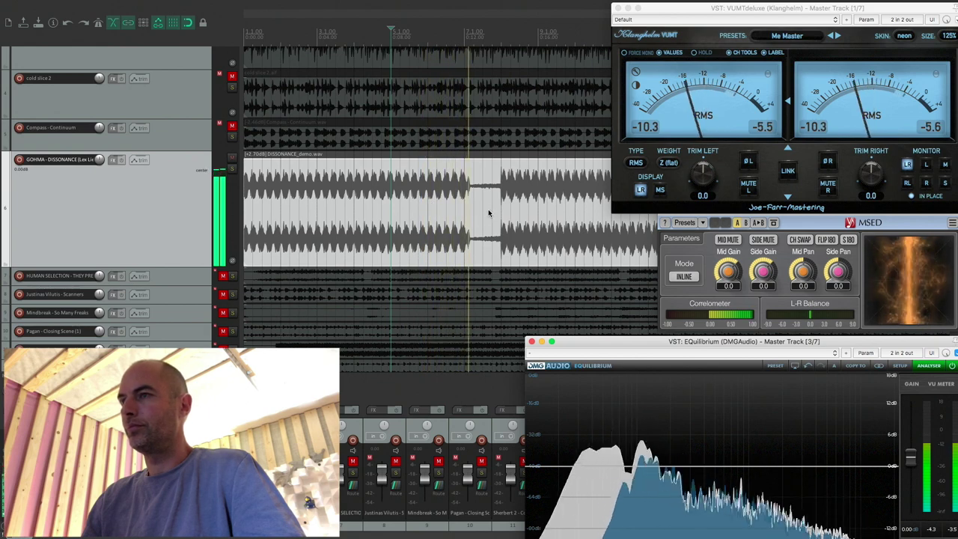
{"action": "key", "text": "space"}
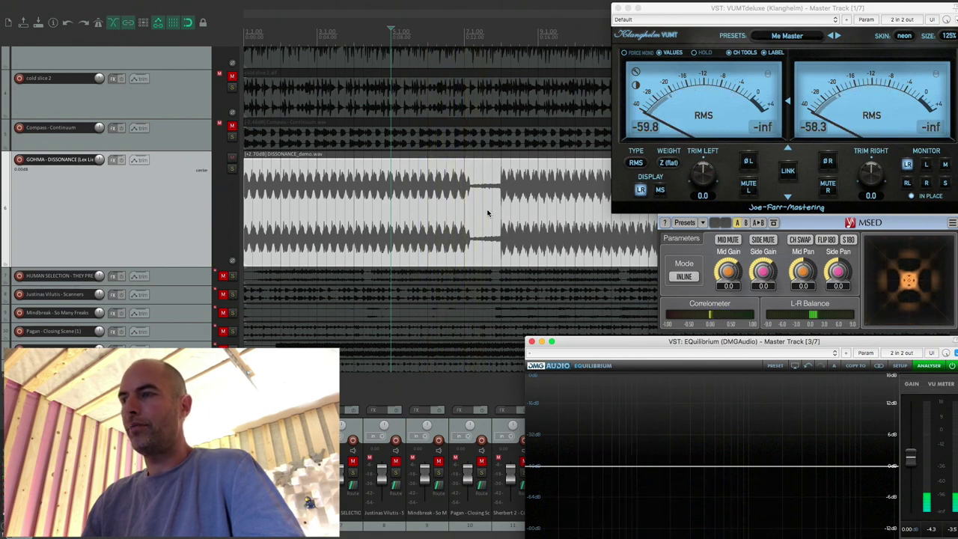
{"action": "key", "text": "space"}
Play DISSONANCE from the section after the first short break, keeping the EQuilibrium spectrum, stereo and level meters in view.
{"action": "scroll", "coordinate": [464, 209], "scroll_direction": "down", "scroll_amount": 3}
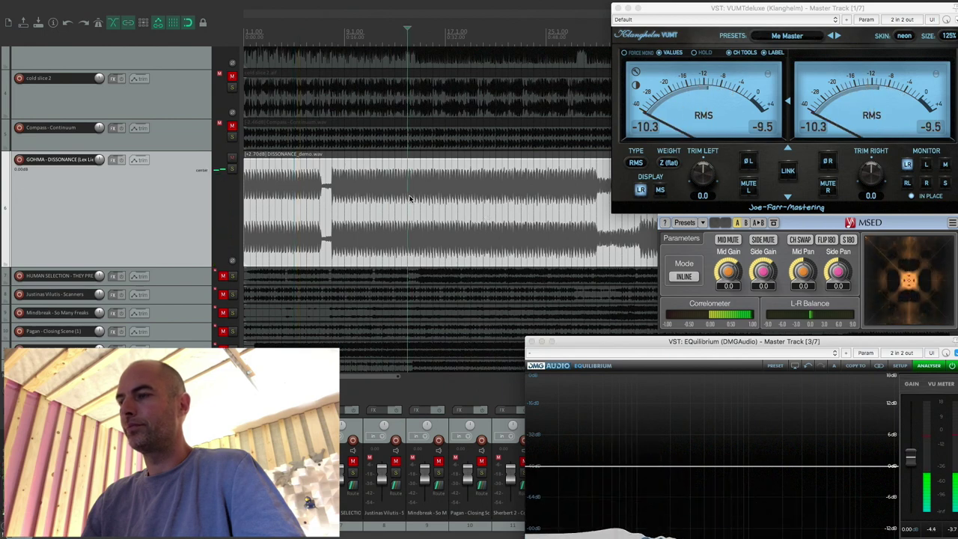
{"action": "key", "text": "space"}
{"action": "scroll", "coordinate": [402, 198], "scroll_direction": "down", "scroll_amount": 1}
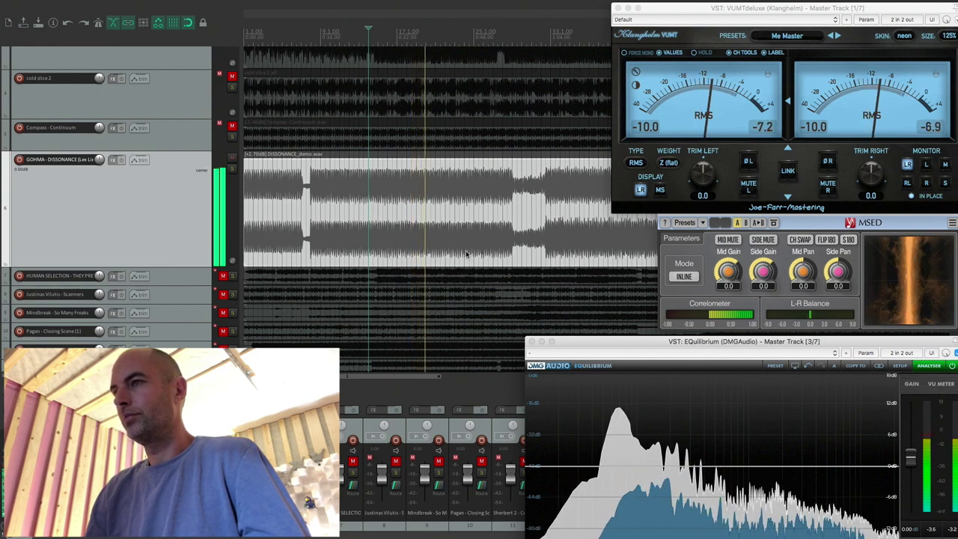
{"action": "scroll", "coordinate": [464, 255], "scroll_direction": "down", "scroll_amount": 4}
{"action": "scroll", "coordinate": [464, 254], "scroll_direction": "up", "scroll_amount": 2}
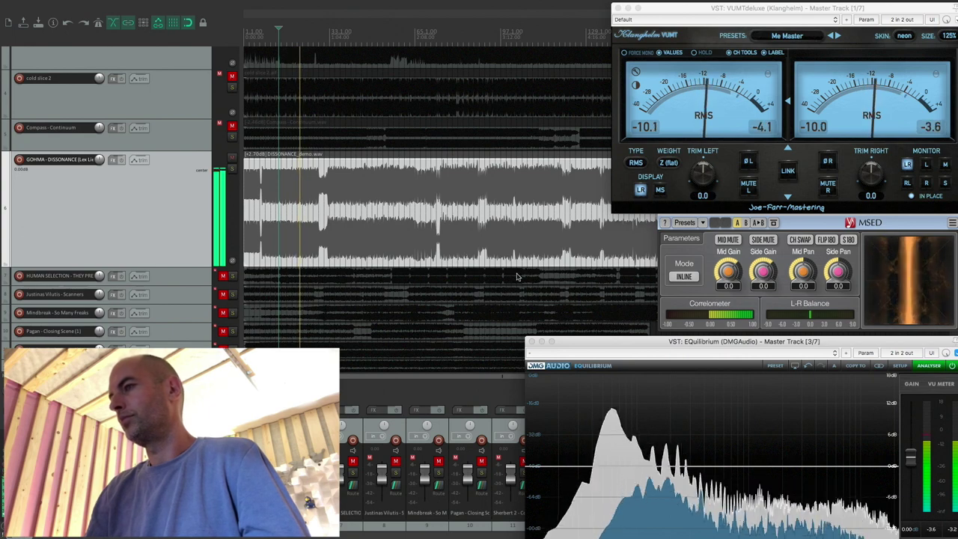
{"action": "left_click_drag", "start_coordinate": [660, 339], "coordinate": [655, 334]}
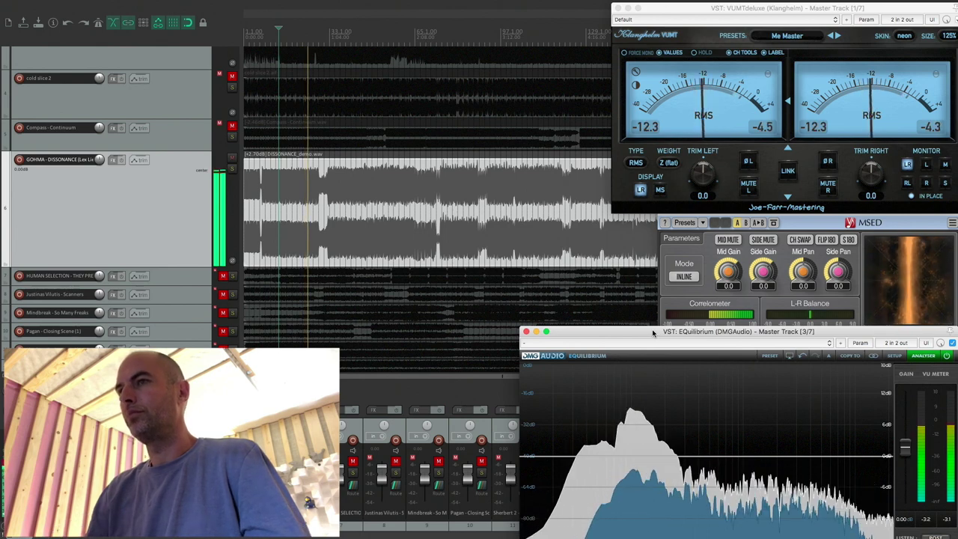
Audition DISSONANCE at two points after its first longer breakdown, watching the levels and spectrum.
{"action": "left_click", "coordinate": [346, 204]}
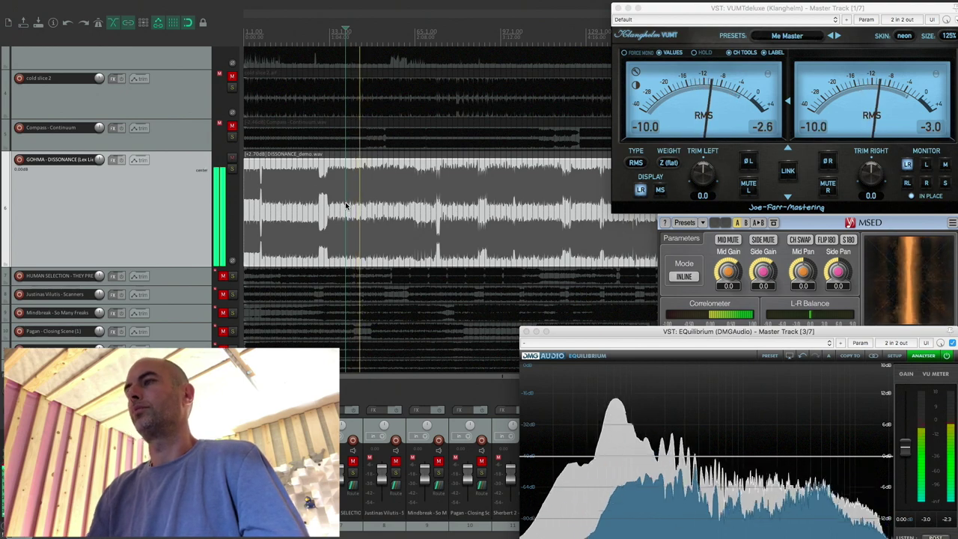
{"action": "scroll", "coordinate": [360, 210], "scroll_direction": "down", "scroll_amount": 3}
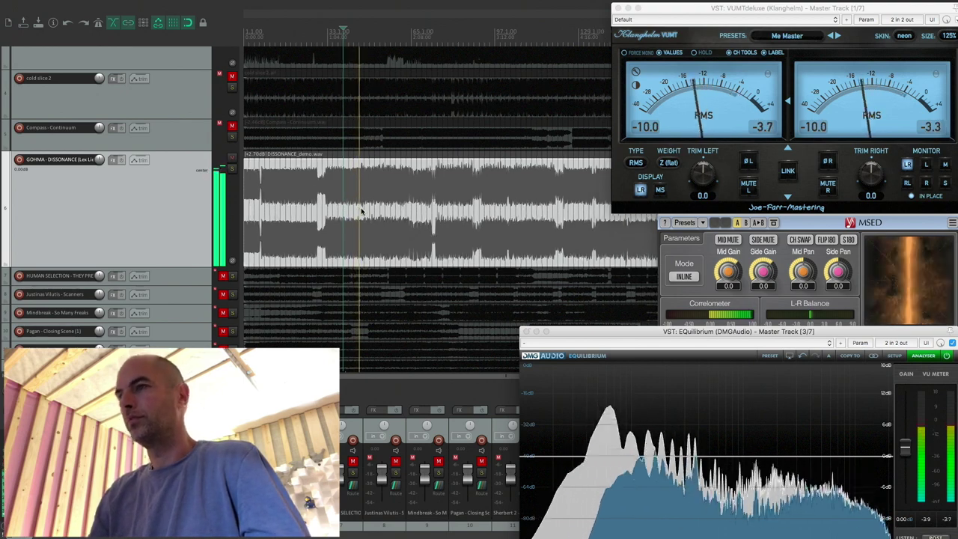
{"action": "left_click", "coordinate": [350, 200]}
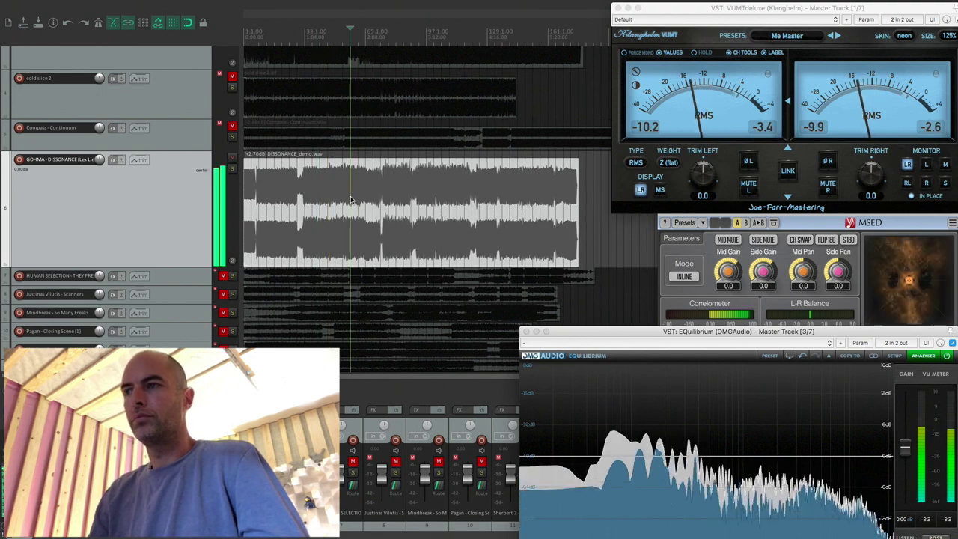
Audition DISSONANCE from about bar 85 and again from about bar 101, watching the level and spectrum meters.
{"action": "left_click", "coordinate": [404, 201]}
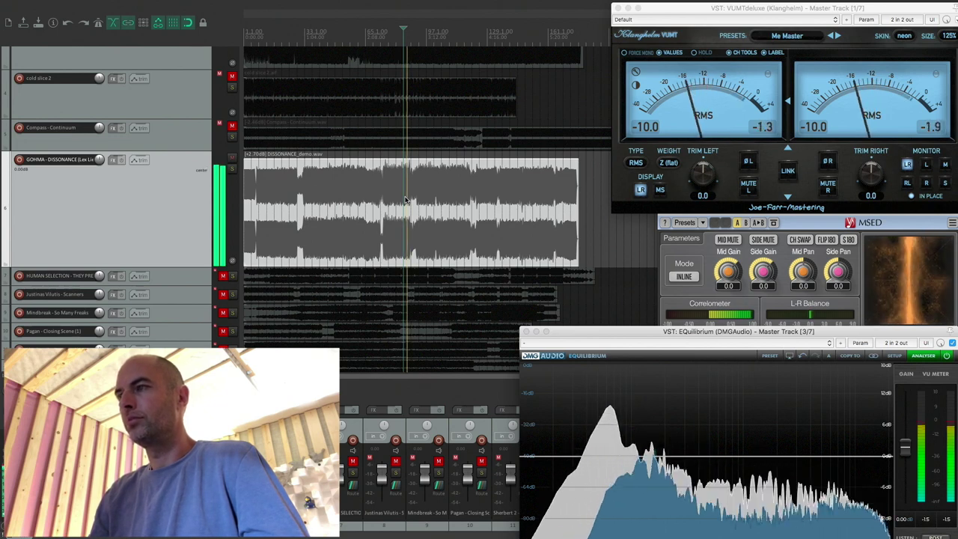
{"action": "left_click", "coordinate": [435, 198]}
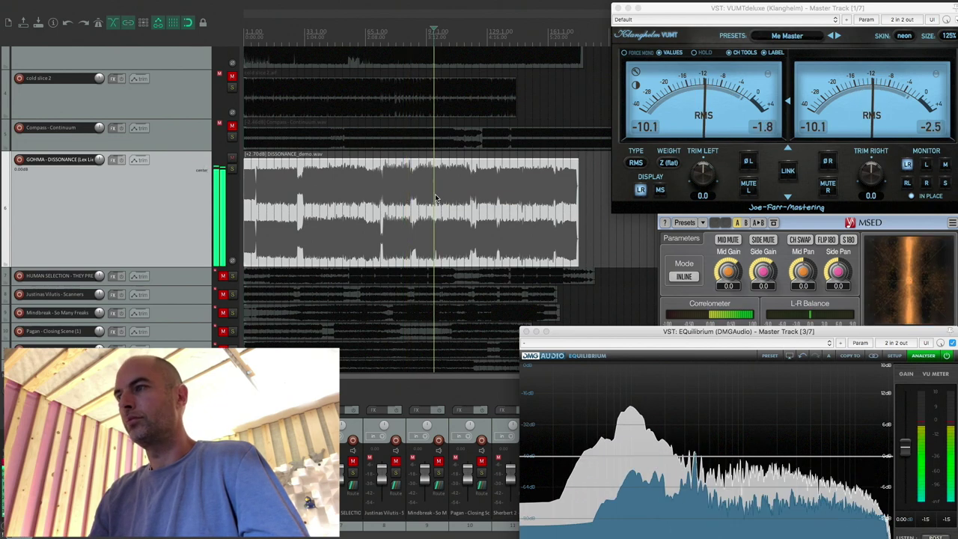
{"action": "scroll", "coordinate": [434, 197], "scroll_direction": "down", "scroll_amount": 1}
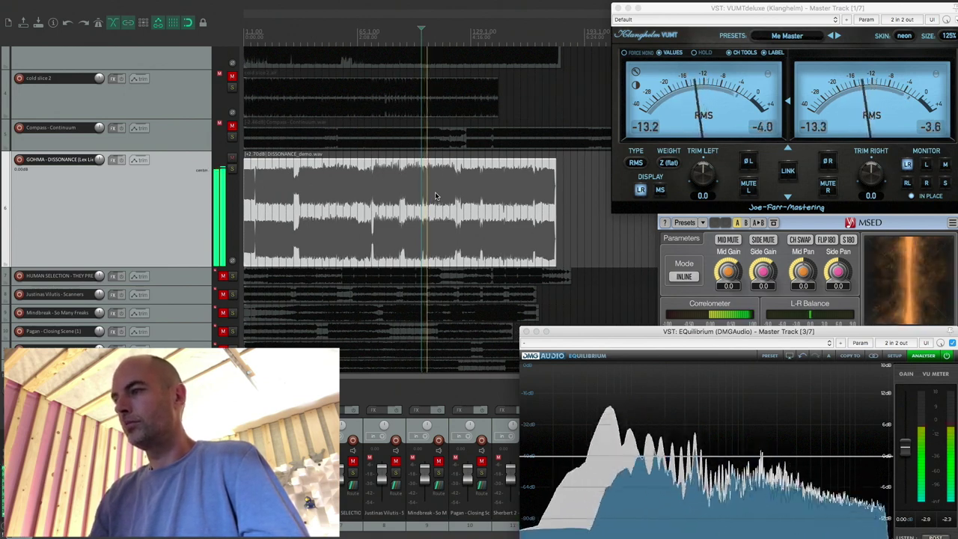
Rearrange the EQuilibrium, MSED and VUMTdeluxe windows so the full spectrum with its frequency scale and MSED's Correlometer and L-R Balance are visible.
{"action": "left_click_drag", "start_coordinate": [663, 335], "coordinate": [663, 322]}
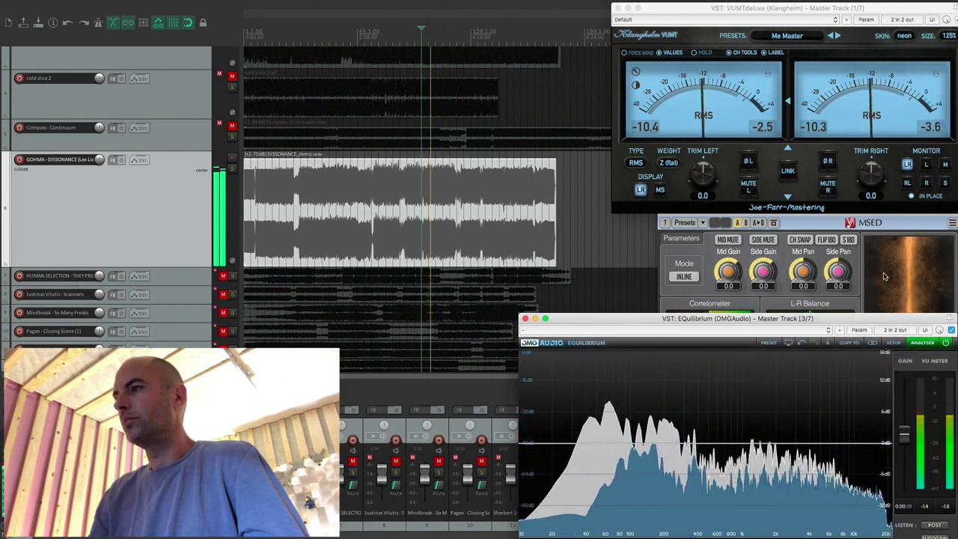
{"action": "left_click", "coordinate": [870, 223]}
{"action": "left_click_drag", "start_coordinate": [898, 197], "coordinate": [889, 175]}
{"action": "left_click", "coordinate": [800, 15]}
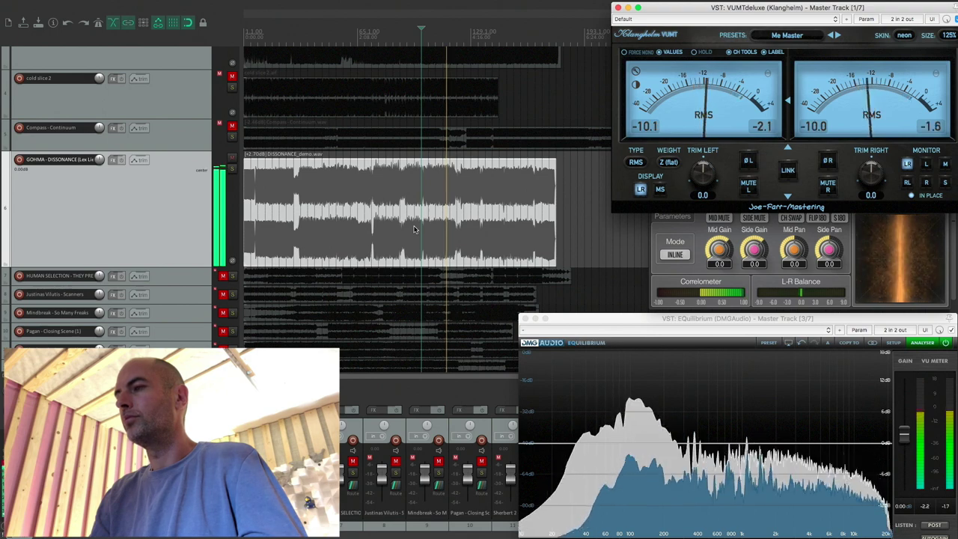
Audition DISSONANCE from about bar 113, and compare it with the early section from about bar 21.
{"action": "left_click", "coordinate": [443, 186]}
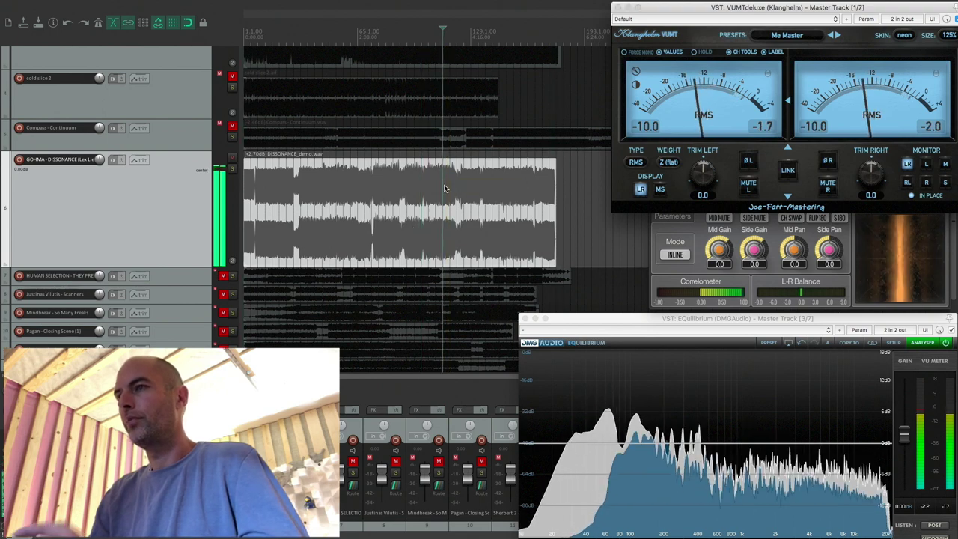
{"action": "scroll", "coordinate": [303, 205], "scroll_direction": "down", "scroll_amount": 1}
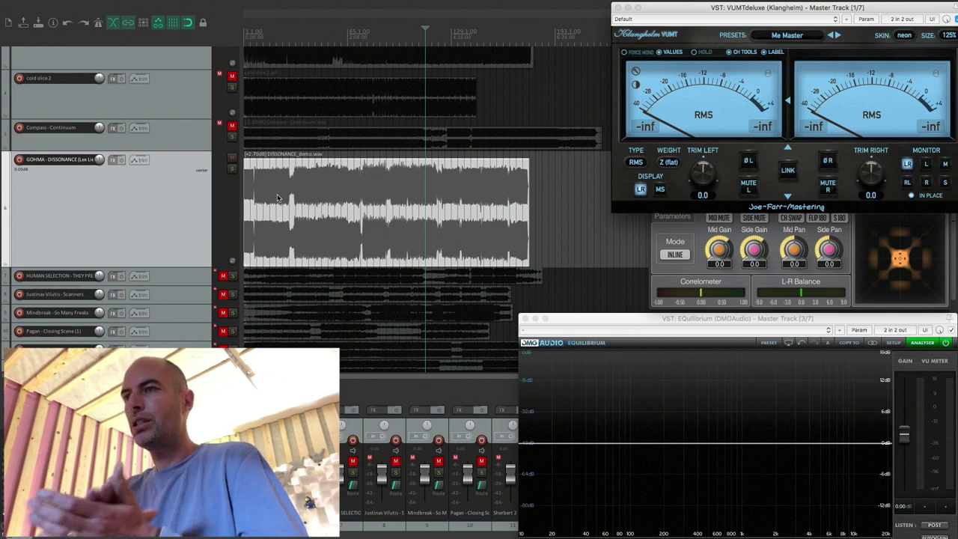
{"action": "left_click", "coordinate": [277, 197]}
{"action": "key", "text": "space"}
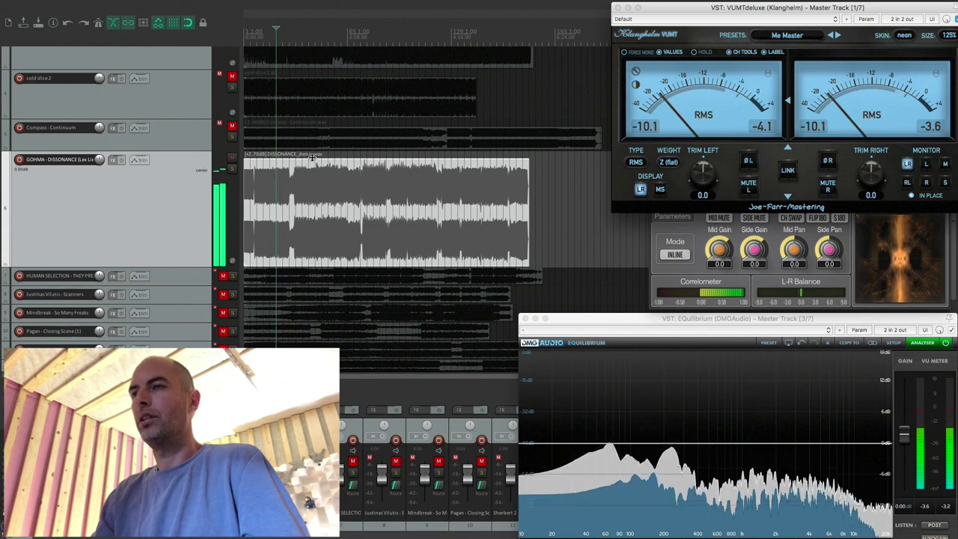
{"action": "scroll", "coordinate": [312, 158], "scroll_direction": "down", "scroll_amount": 1}
{"action": "key", "text": "space"}
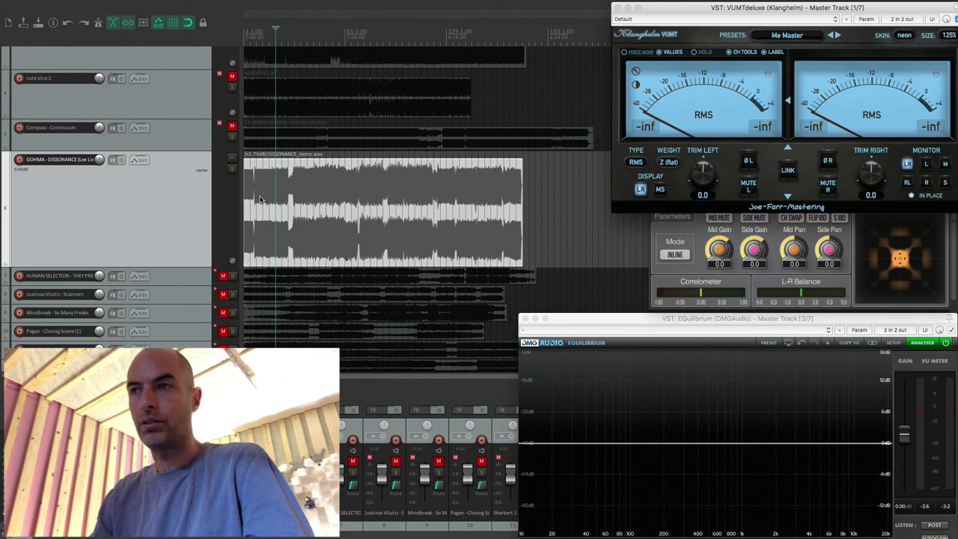
Play the early section of DISSONANCE twice from about bar 13, checking its low end on the spectrum.
{"action": "left_click", "coordinate": [261, 199]}
{"action": "key", "text": "space"}
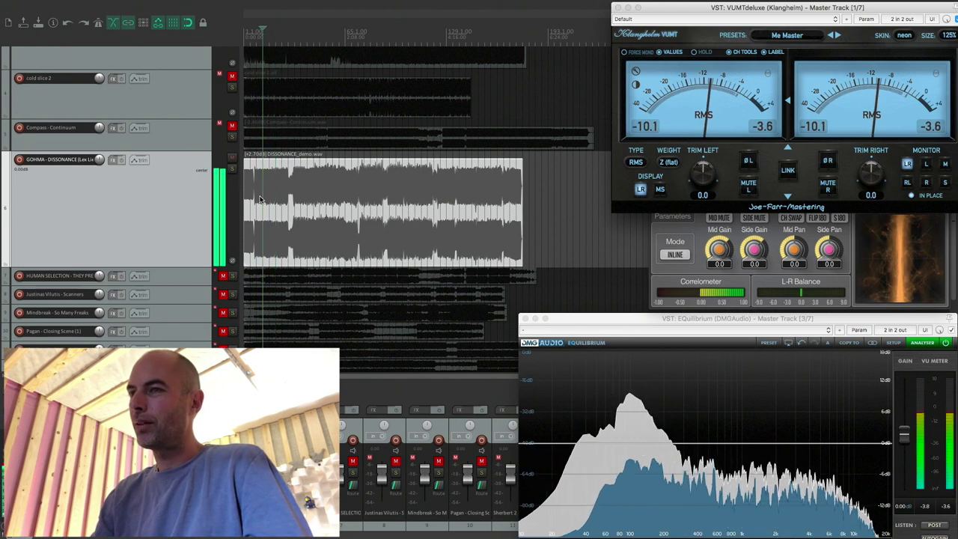
{"action": "key", "text": "space"}
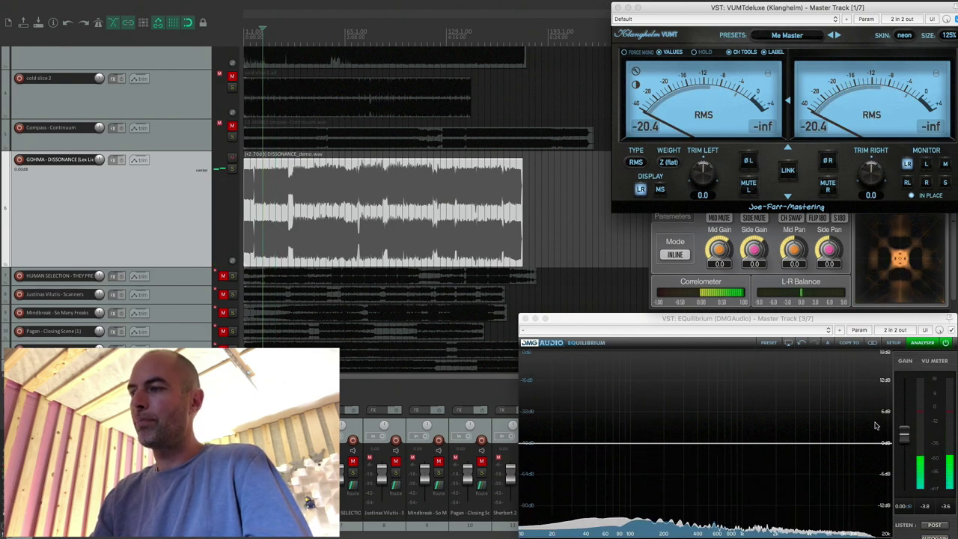
{"action": "key", "text": "space"}
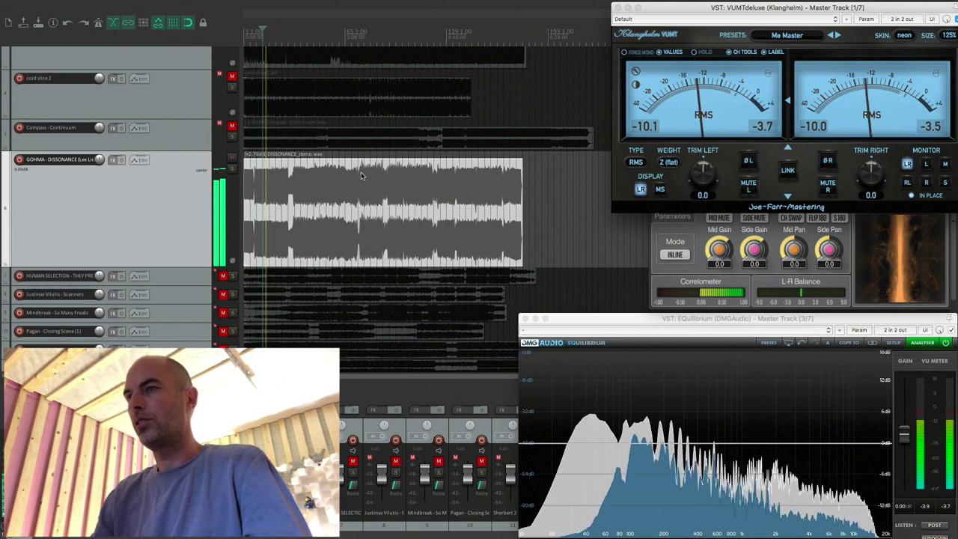
Audition DISSONANCE after its first short break, from about bar 41 and from about bar 53, pausing after each.
{"action": "left_click", "coordinate": [306, 191]}
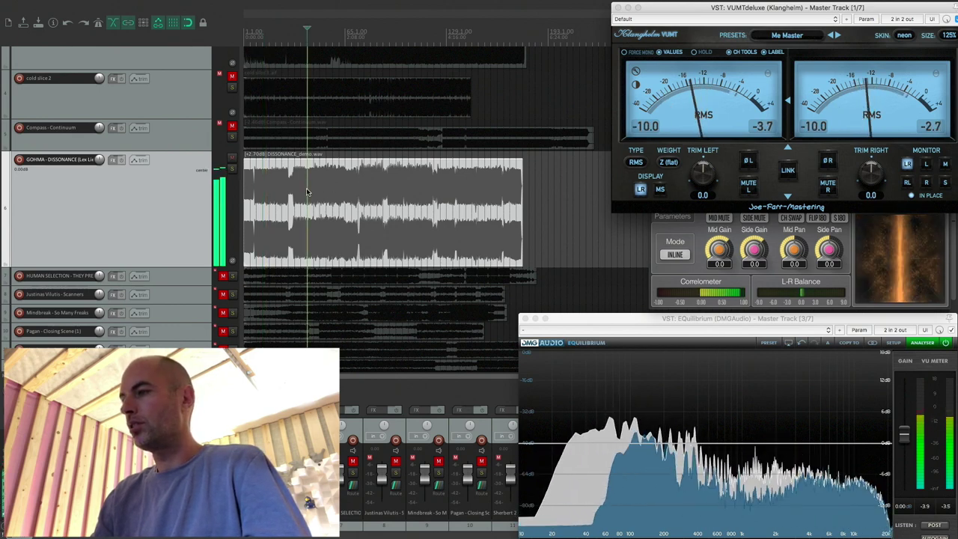
{"action": "key", "text": "space"}
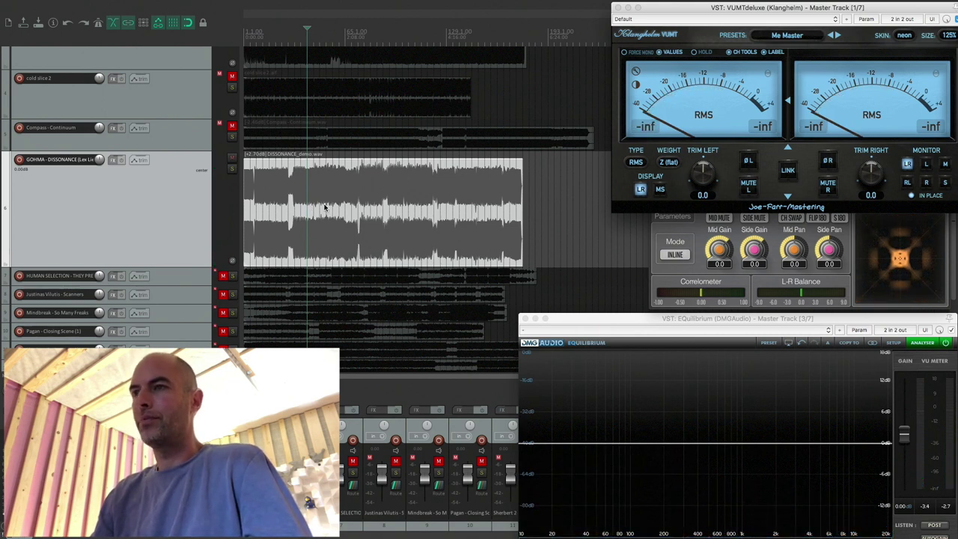
{"action": "left_click", "coordinate": [324, 207]}
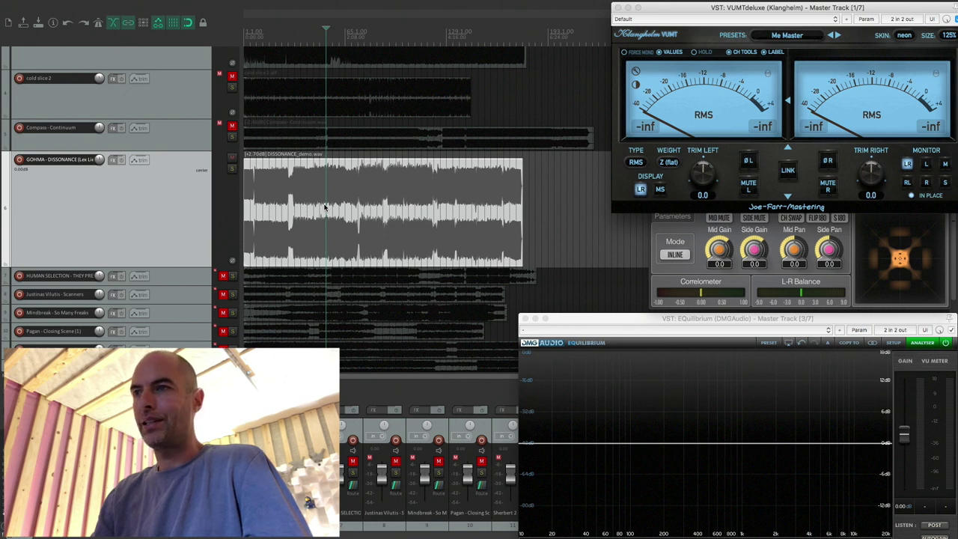
{"action": "key", "text": "space"}
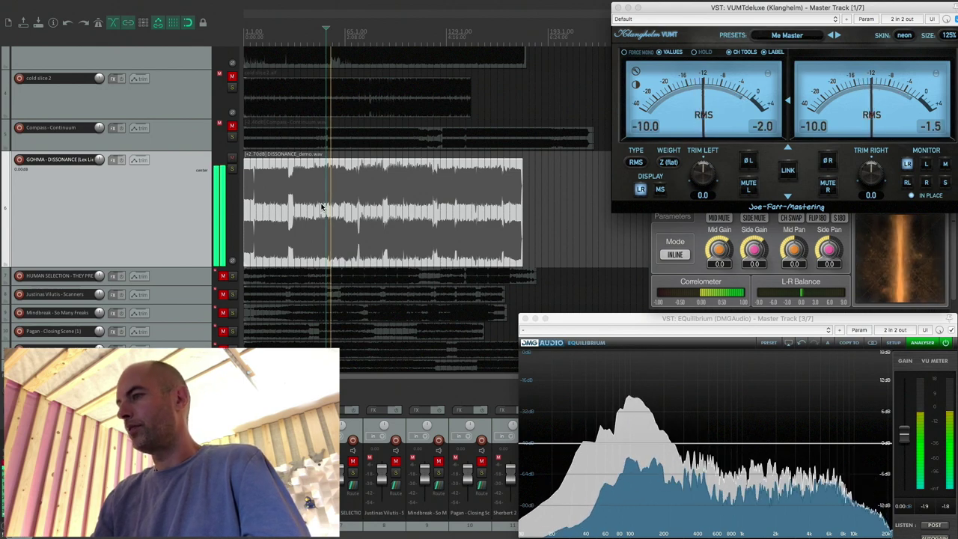
{"action": "key", "text": "space"}
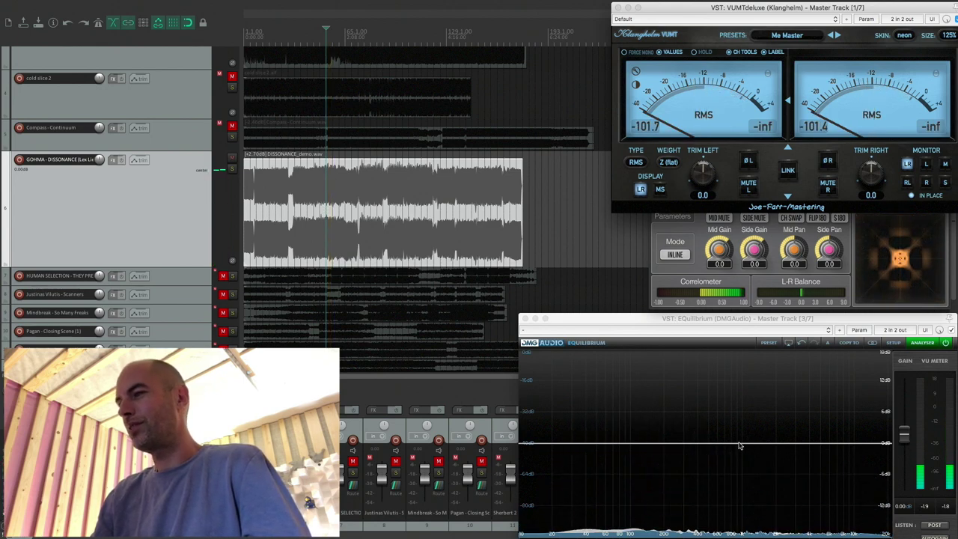
Add a stereo DMG high shelf cutting about 1.4 dB at about 937 Hz and a gentle peak boost near 60 Hz in EQuilibrium.
{"action": "double_click", "coordinate": [739, 444]}
{"action": "left_click", "coordinate": [726, 390]}
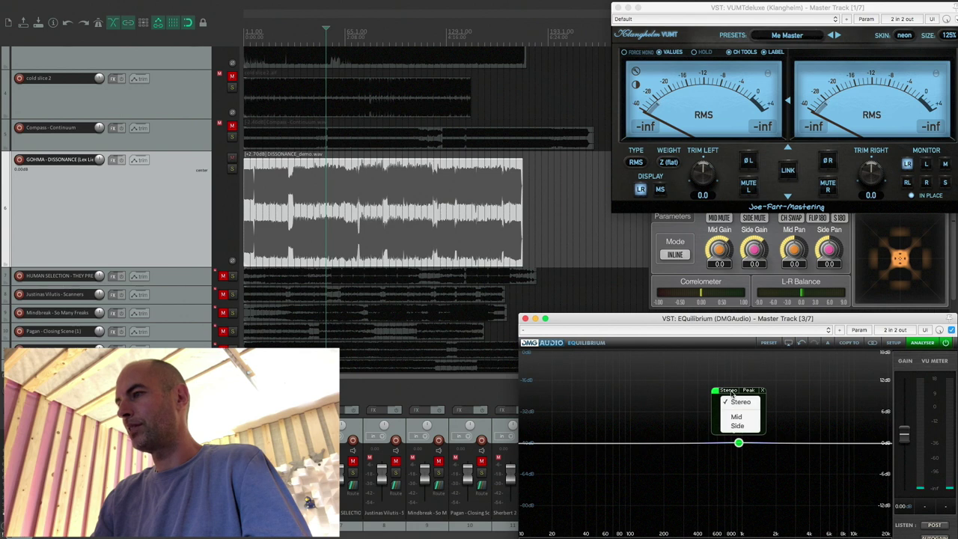
{"action": "left_click", "coordinate": [729, 399]}
{"action": "left_click", "coordinate": [749, 389]}
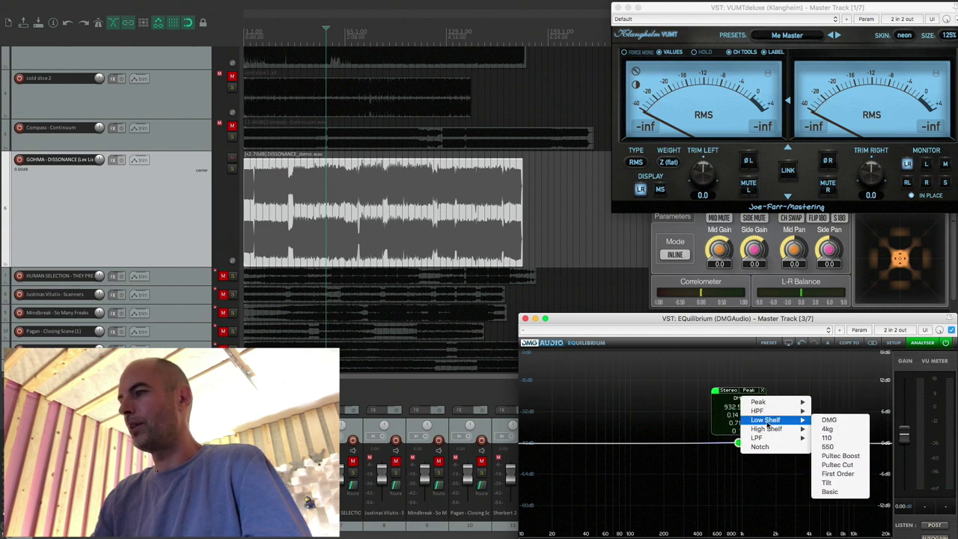
{"action": "left_click", "coordinate": [831, 422]}
{"action": "left_click_drag", "start_coordinate": [738, 444], "coordinate": [738, 445]}
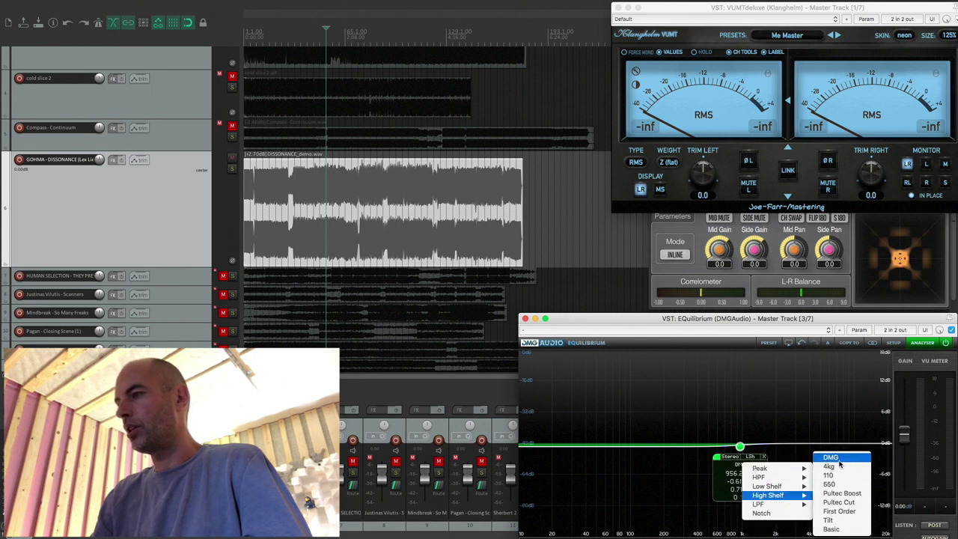
{"action": "left_click", "coordinate": [831, 456]}
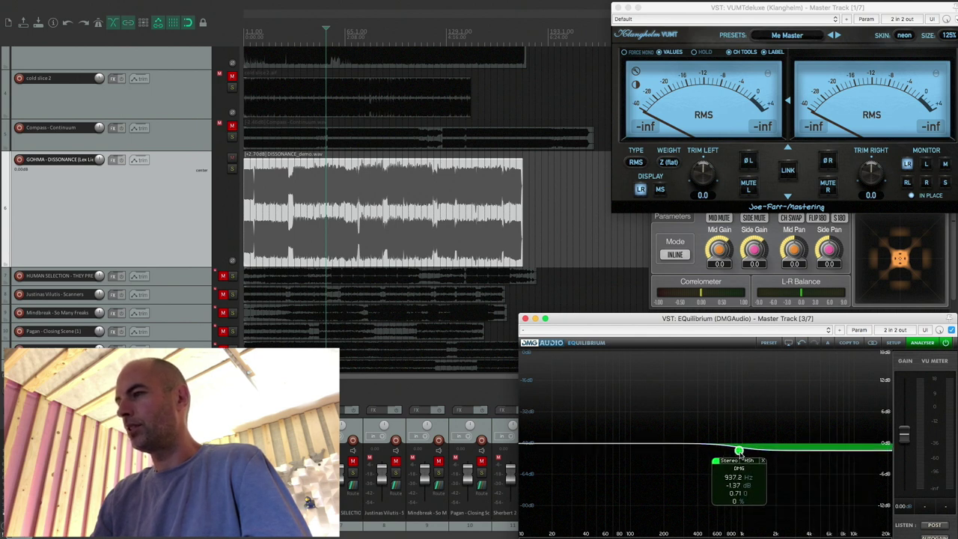
{"action": "left_click", "coordinate": [613, 443]}
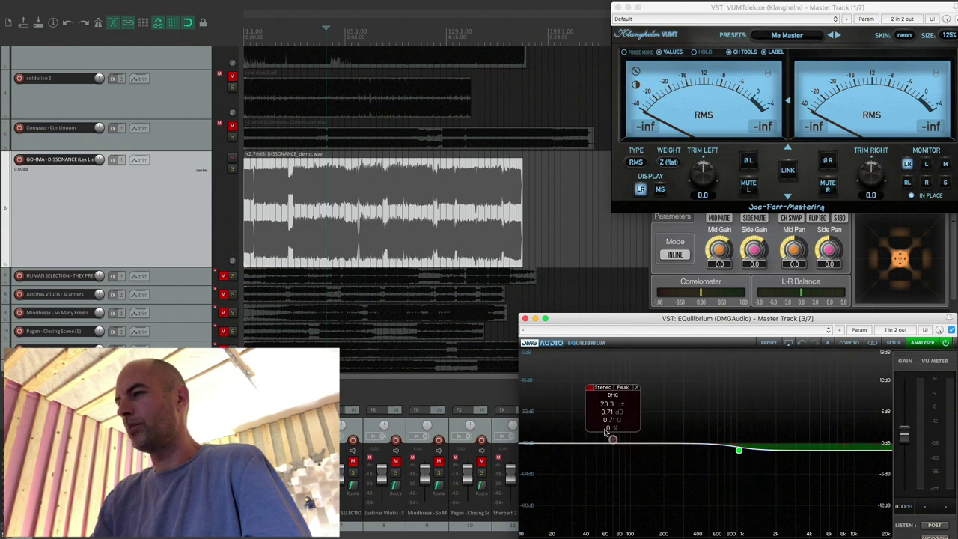
{"action": "left_click_drag", "start_coordinate": [613, 442], "coordinate": [606, 434]}
Play DISSONANCE from about bar 53 and compare the sound with EQuilibrium bypassed and active.
{"action": "key", "text": "space"}
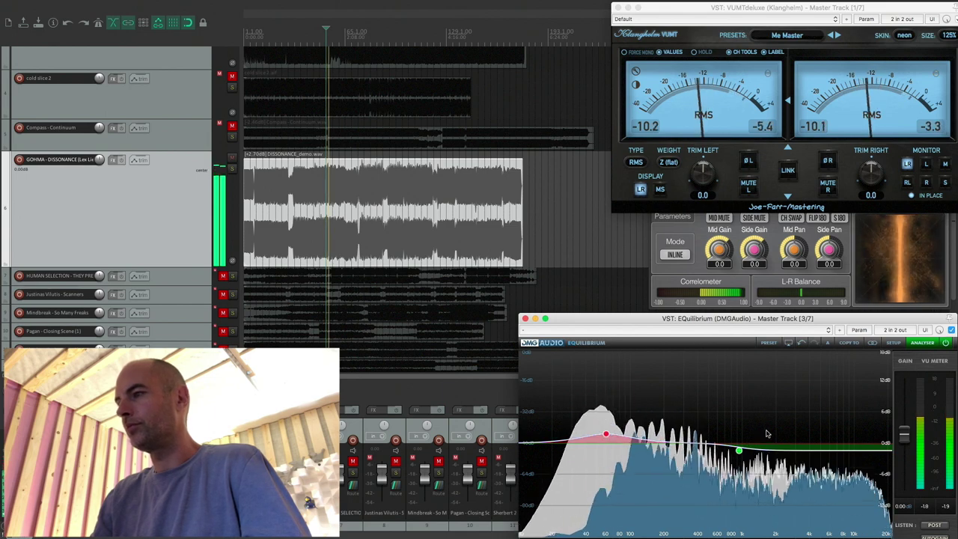
{"action": "left_click", "coordinate": [946, 342]}
{"action": "left_click", "coordinate": [946, 343]}
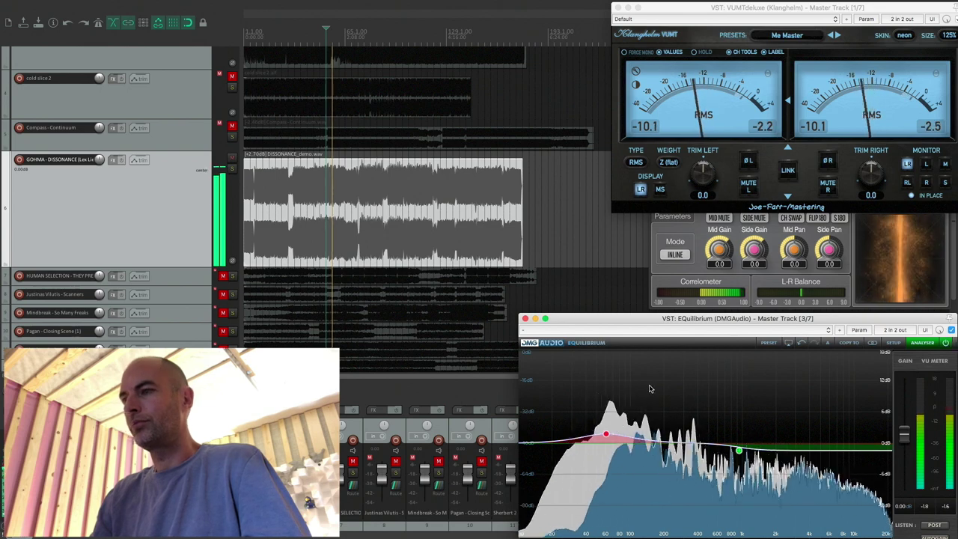
{"action": "key", "text": "space"}
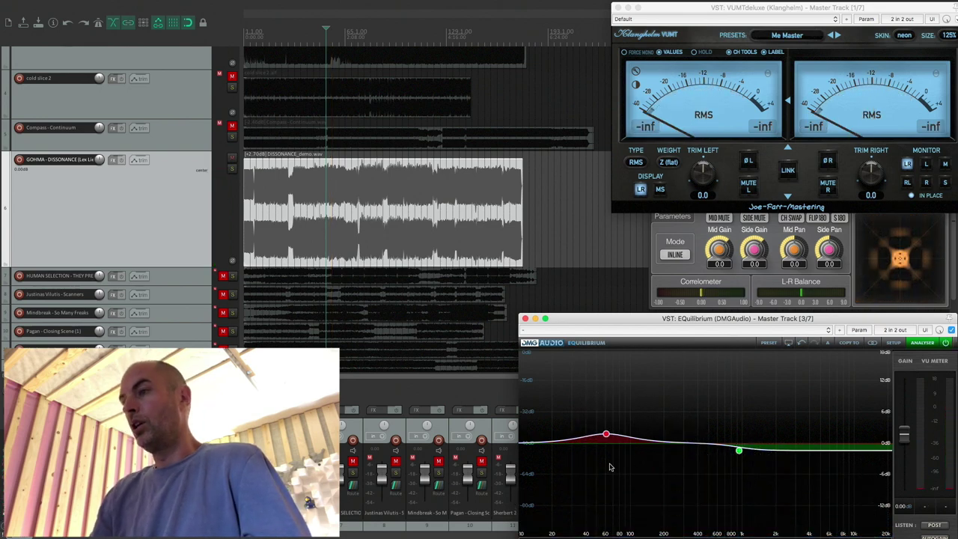
Audition DISSONANCE through the trial EQ from about bar 80 and from about bar 109, stopping after each passage.
{"action": "key", "text": "space"}
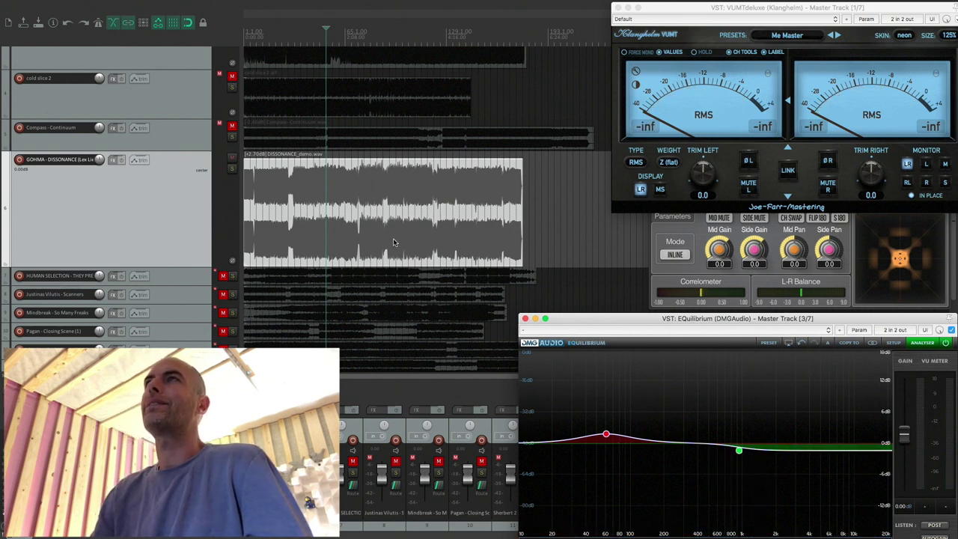
{"action": "left_click", "coordinate": [370, 202]}
{"action": "key", "text": "space"}
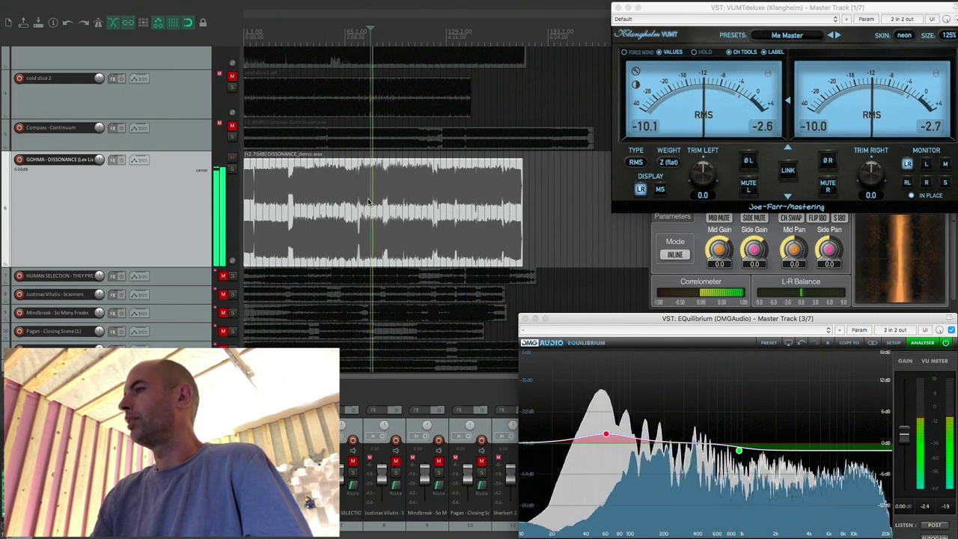
{"action": "key", "text": "space"}
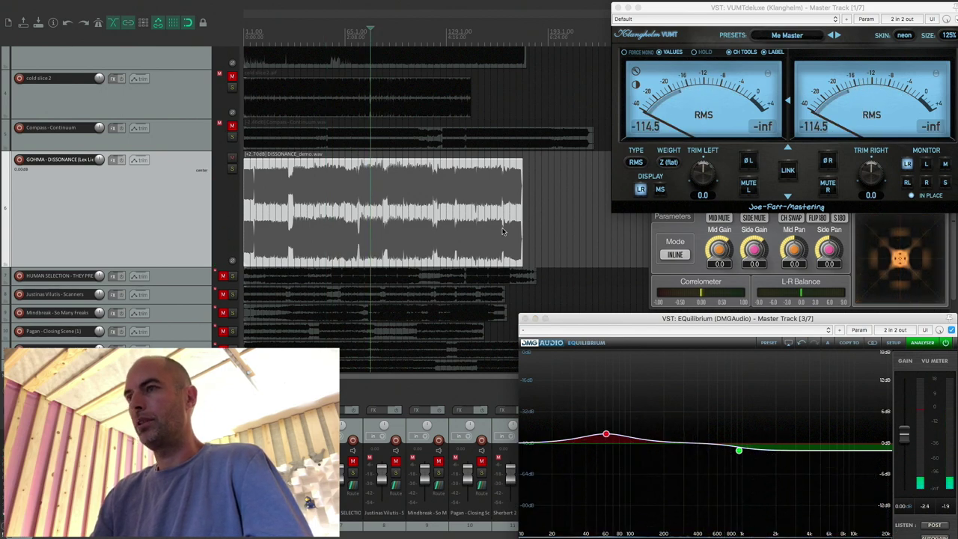
{"action": "left_click", "coordinate": [414, 198]}
{"action": "key", "text": "space"}
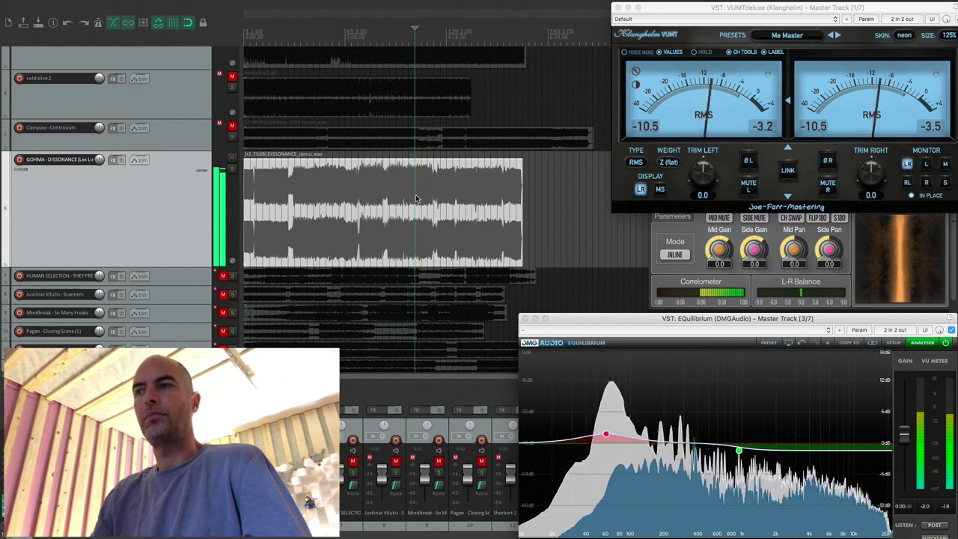
{"action": "key", "text": "space"}
Audition the closing section of DISSONANCE twice from about bar 157, and return the edit cursor to about bar 113.
{"action": "left_click", "coordinate": [442, 197]}
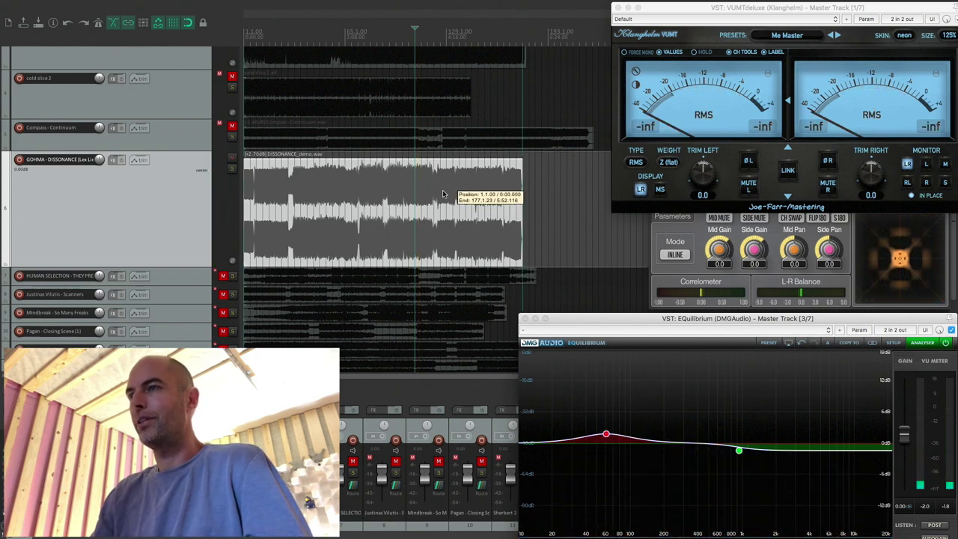
{"action": "key", "text": "space"}
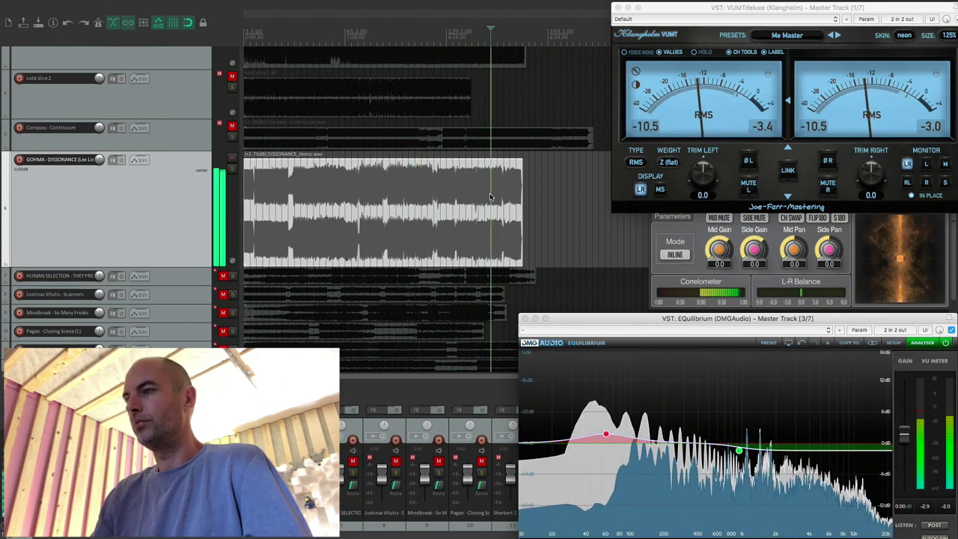
{"action": "key", "text": "space"}
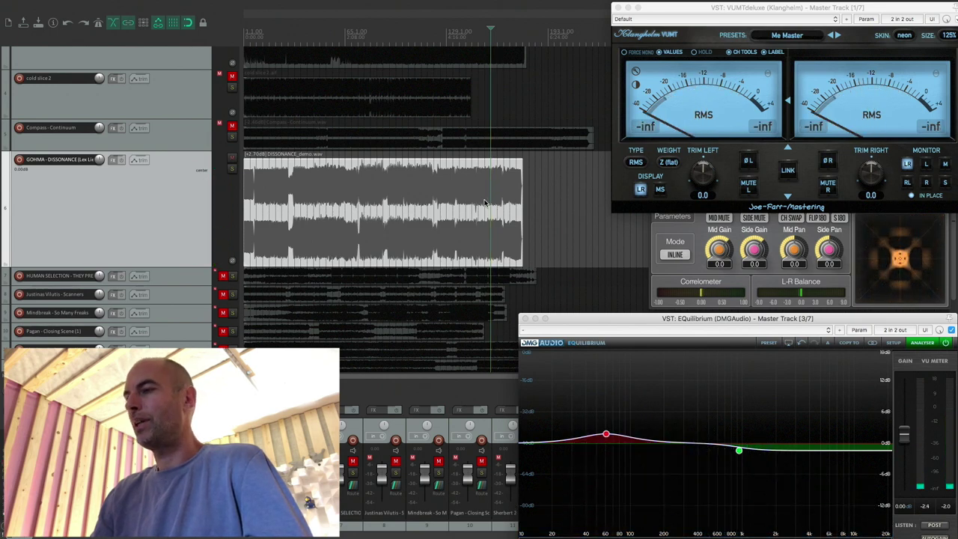
{"action": "key", "text": "space"}
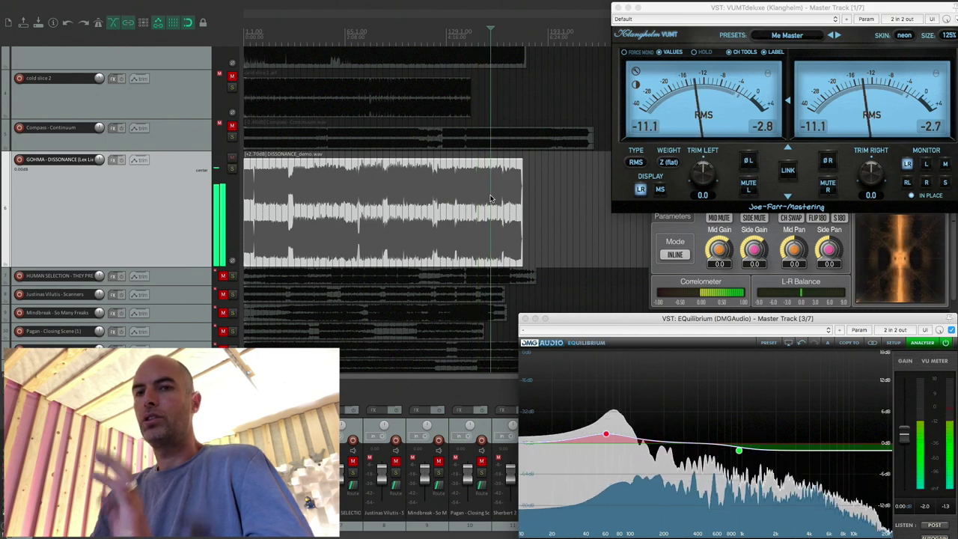
{"action": "key", "text": "space"}
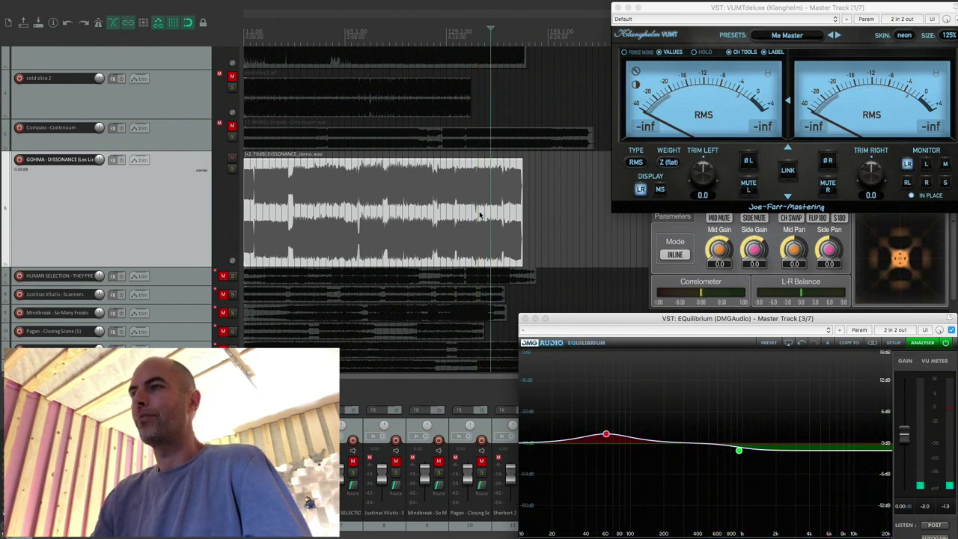
{"action": "left_click", "coordinate": [418, 191]}
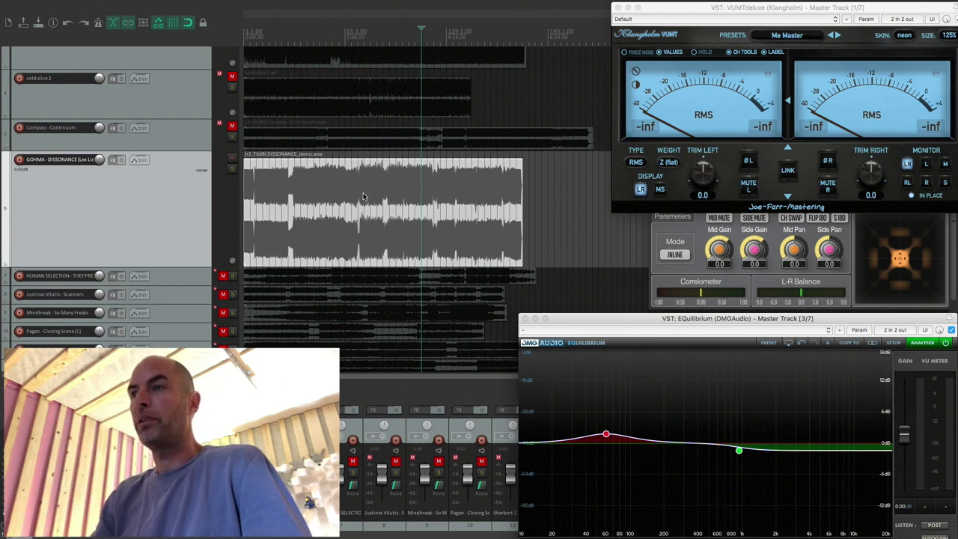
Audition DISSONANCE through the trial EQ from about bar 61 or later at mid-track and near the end, stopping after the second passage.
{"action": "left_click", "coordinate": [362, 197]}
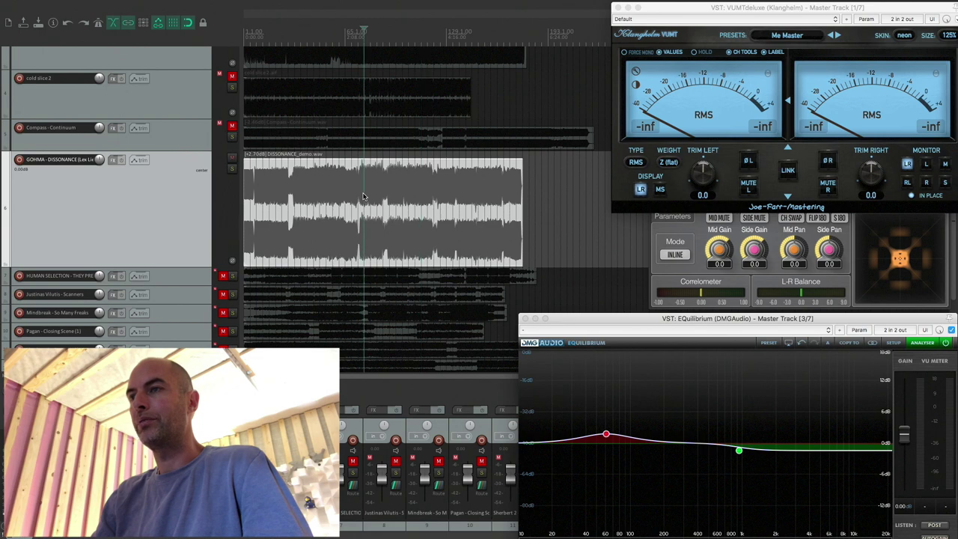
{"action": "key", "text": "space"}
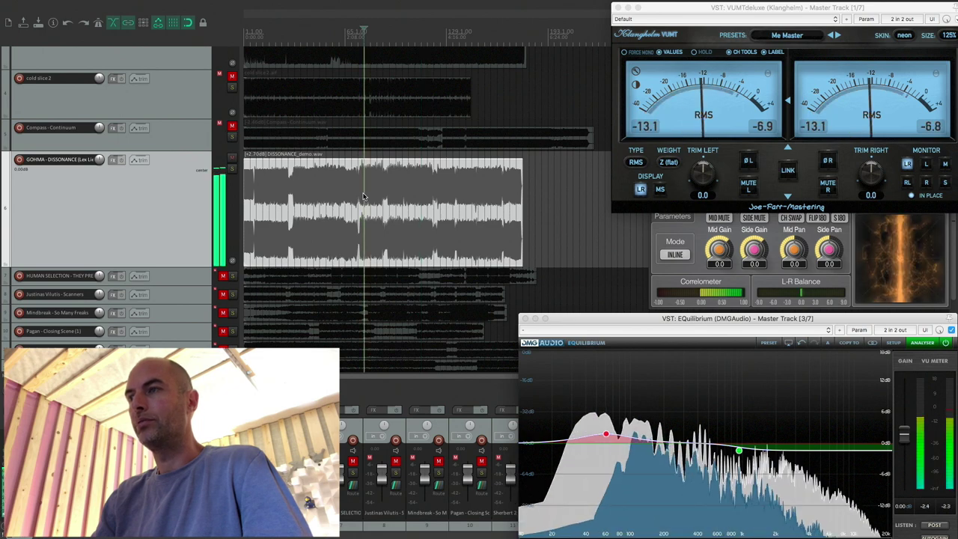
{"action": "left_click", "coordinate": [491, 196]}
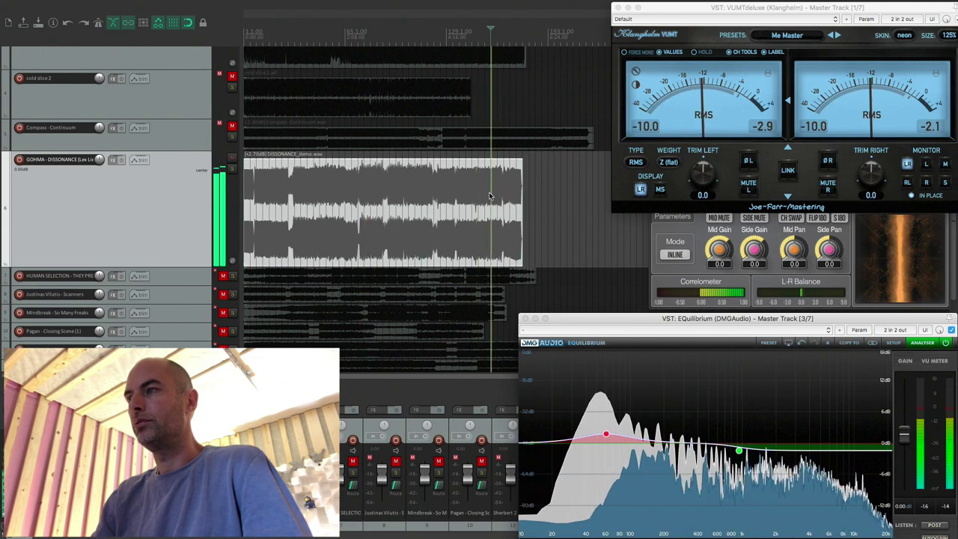
{"action": "key", "text": "space"}
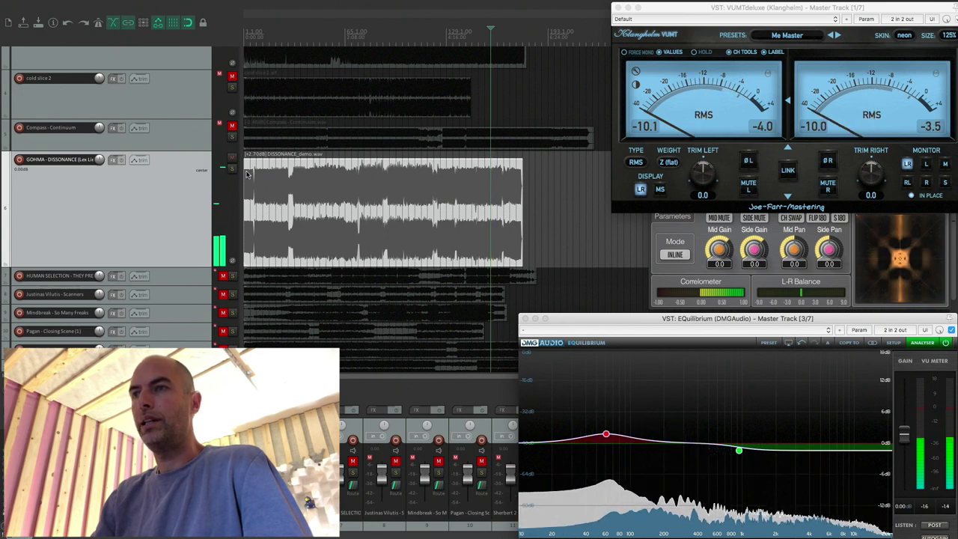
Mute the DISSONANCE track, unmute HUMAN SELECTION, and enlarge that track's height to show its waveform clearly.
{"action": "left_click", "coordinate": [182, 237]}
{"action": "scroll", "coordinate": [182, 238], "scroll_direction": "down", "scroll_amount": 1}
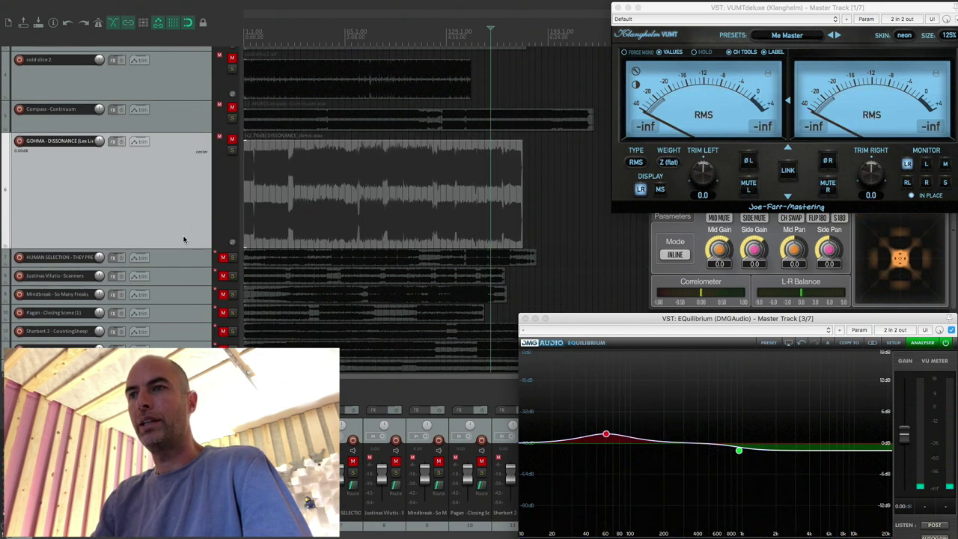
{"action": "scroll", "coordinate": [187, 232], "scroll_direction": "down", "scroll_amount": 1}
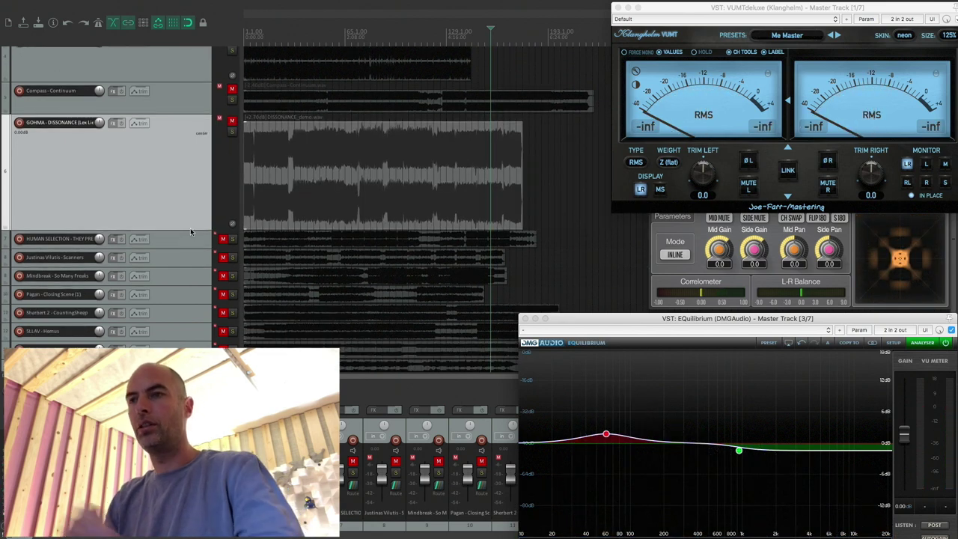
{"action": "left_click", "coordinate": [222, 240]}
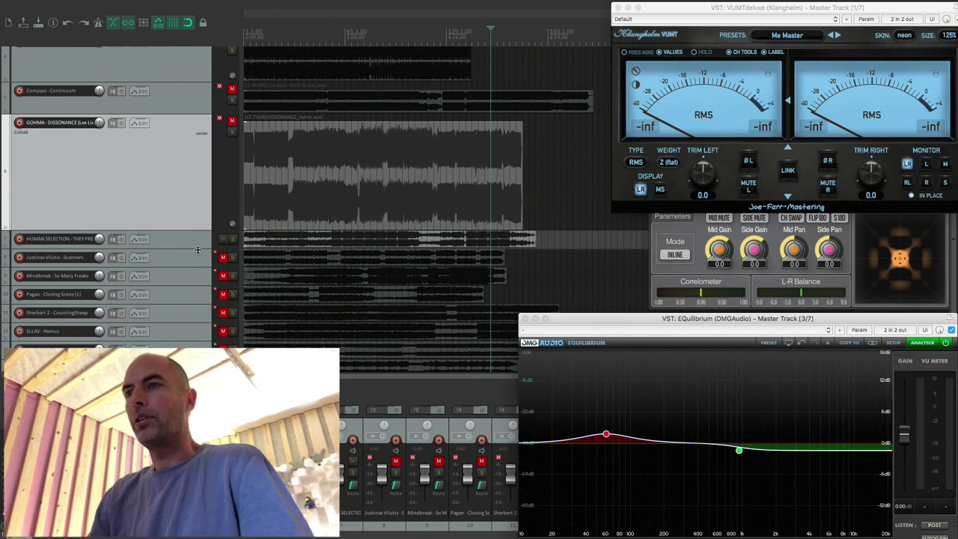
{"action": "left_click_drag", "start_coordinate": [192, 248], "coordinate": [189, 297]}
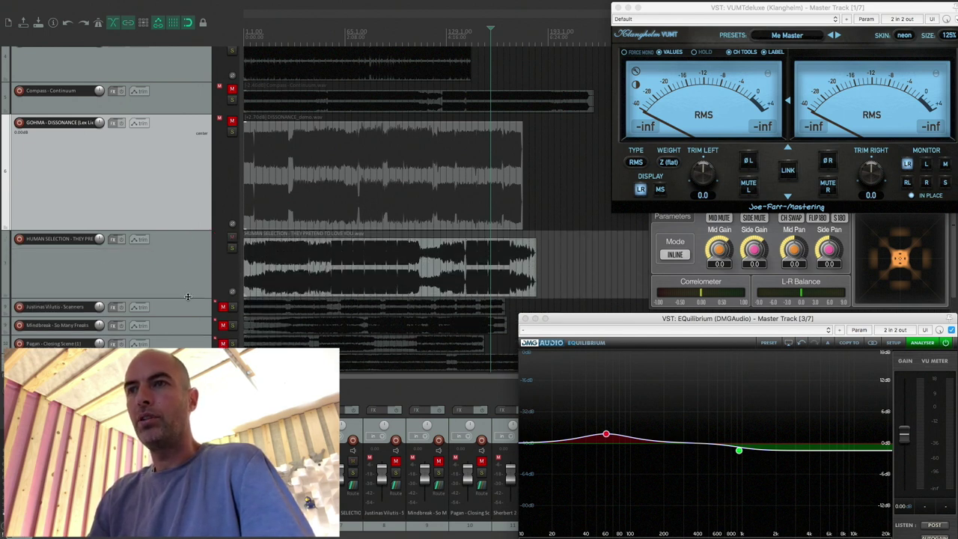
{"action": "scroll", "coordinate": [235, 258], "scroll_direction": "up", "scroll_amount": 2}
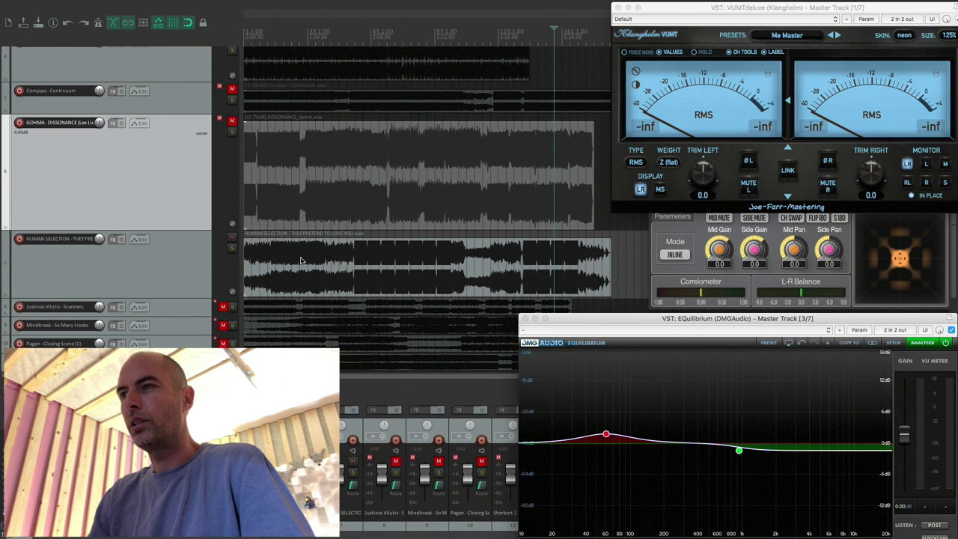
Play HUMAN SELECTION from about bar 21 and about bar 9, and remove the 60 Hz peak and high shelf bands from EQuilibrium.
{"action": "left_click", "coordinate": [321, 271]}
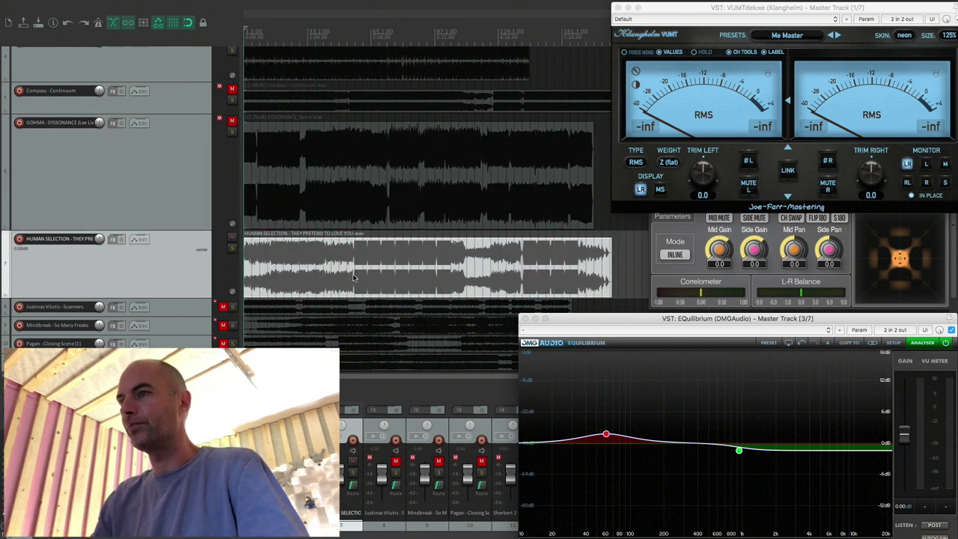
{"action": "left_click", "coordinate": [284, 268]}
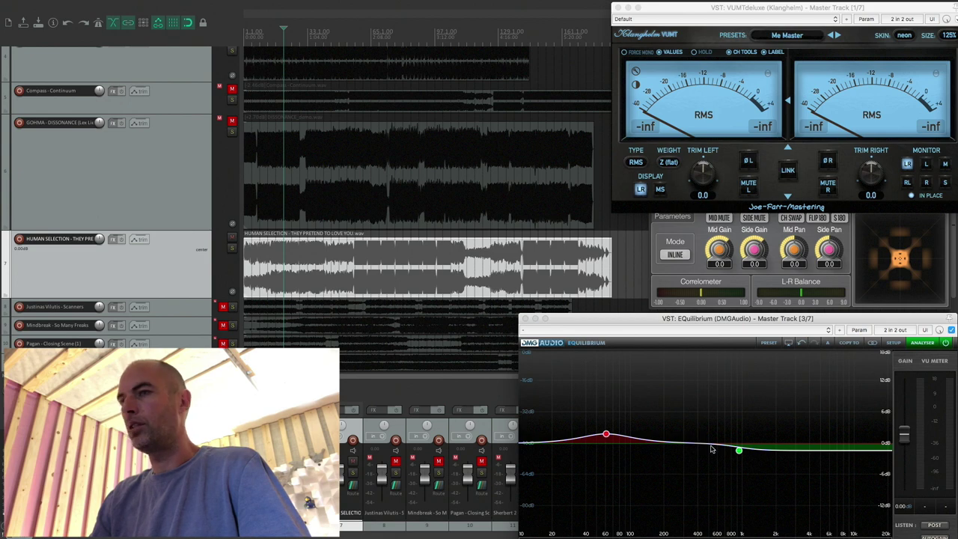
{"action": "key", "text": "space"}
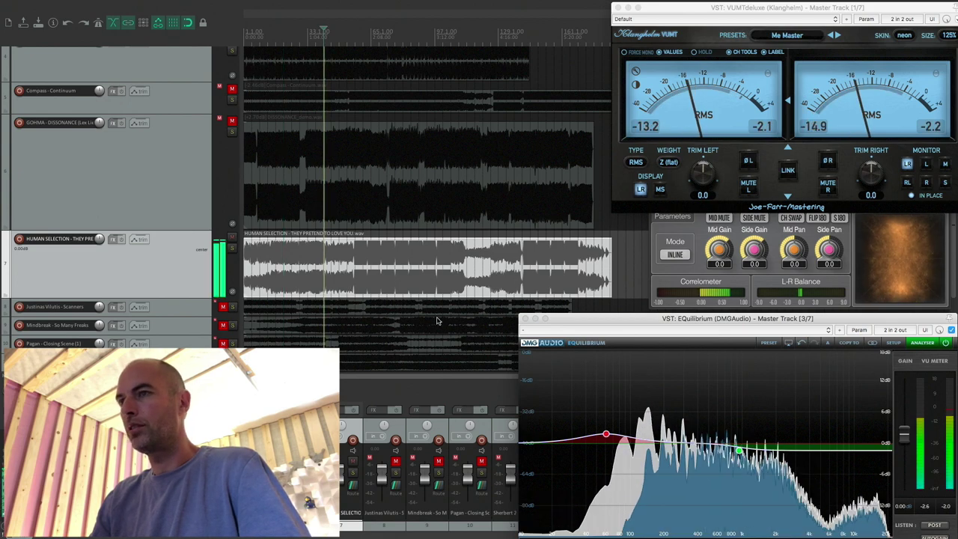
{"action": "key", "text": "Home"}
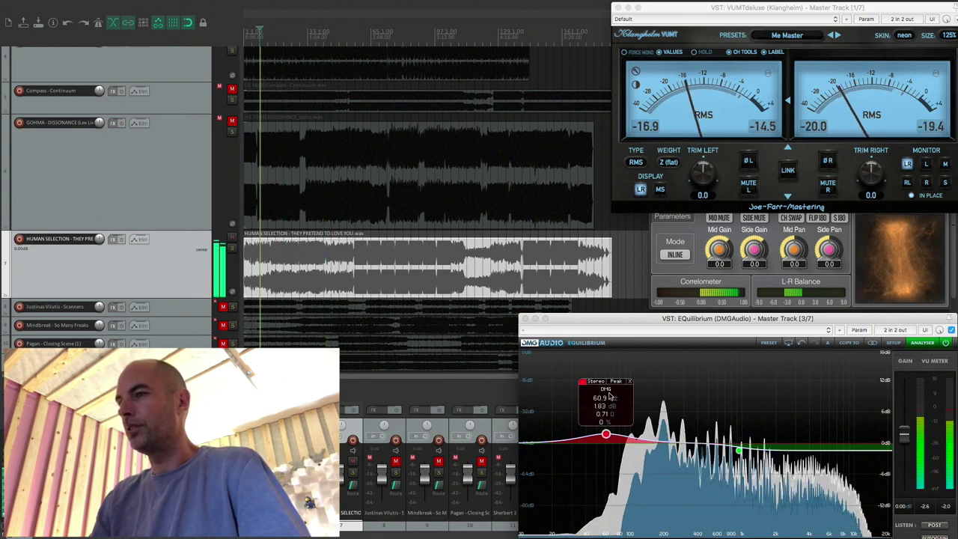
{"action": "left_click", "coordinate": [629, 381]}
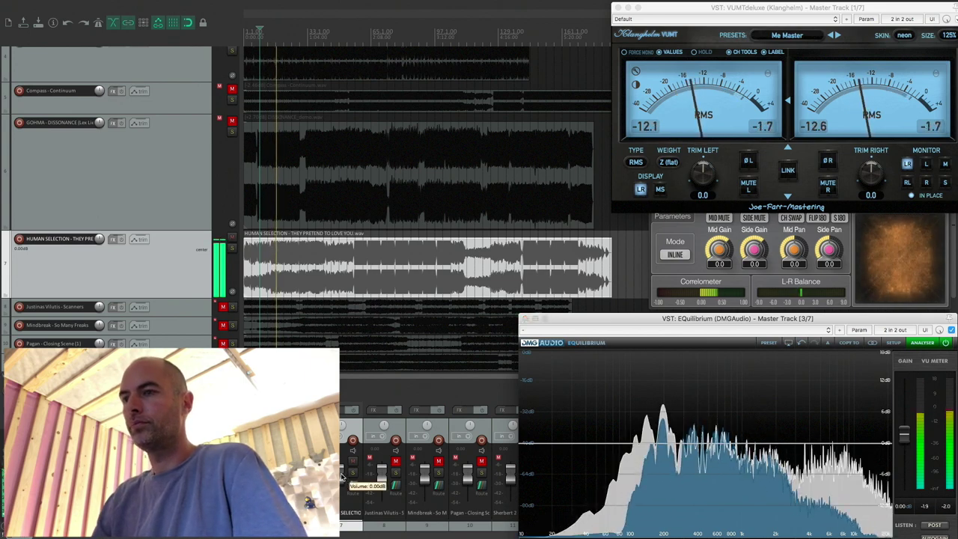
Lower the HUMAN SELECTION track volume to -2.22 dB and audition it from about bars 37, 45 and 53.
{"action": "scroll", "coordinate": [342, 476], "scroll_direction": "down", "scroll_amount": 1}
{"action": "scroll", "coordinate": [342, 476], "scroll_direction": "down", "scroll_amount": 1}
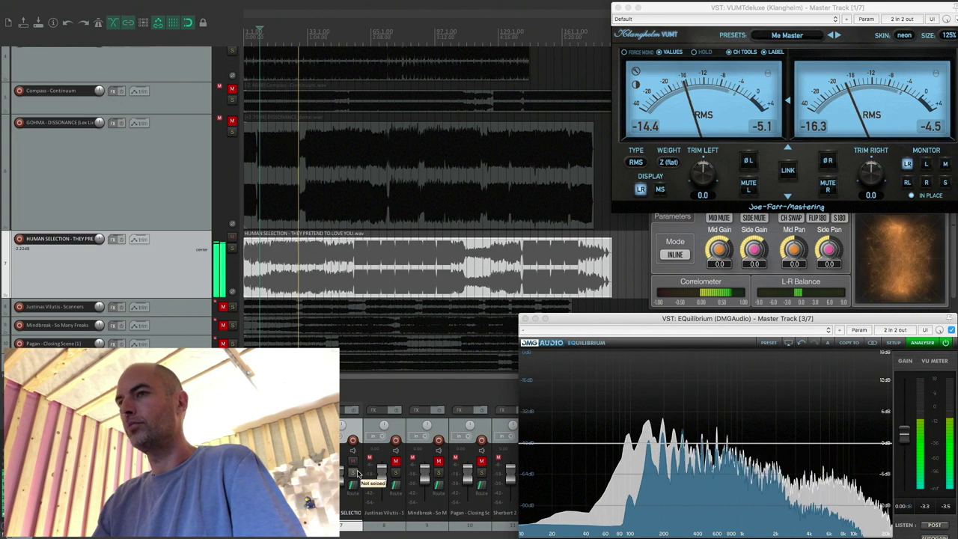
{"action": "left_click", "coordinate": [317, 273]}
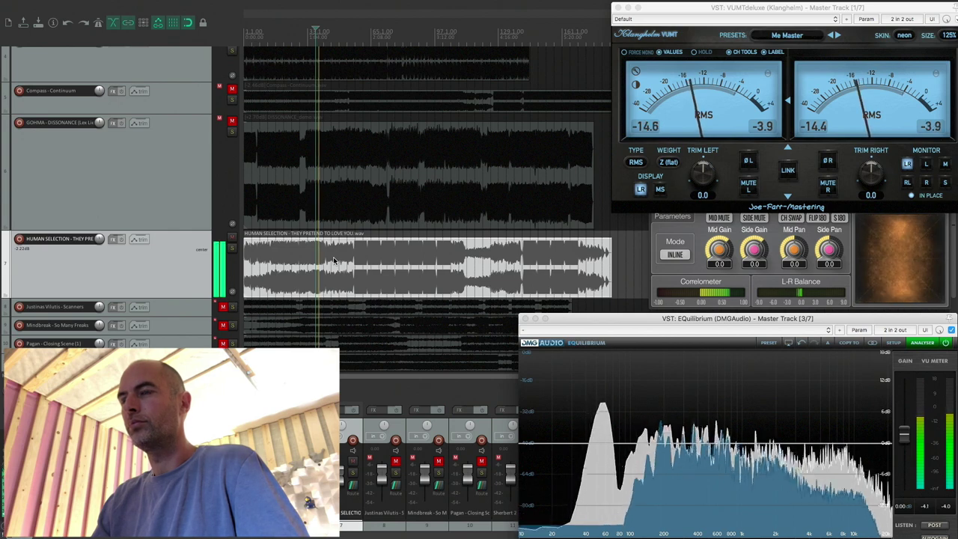
{"action": "left_click", "coordinate": [333, 260]}
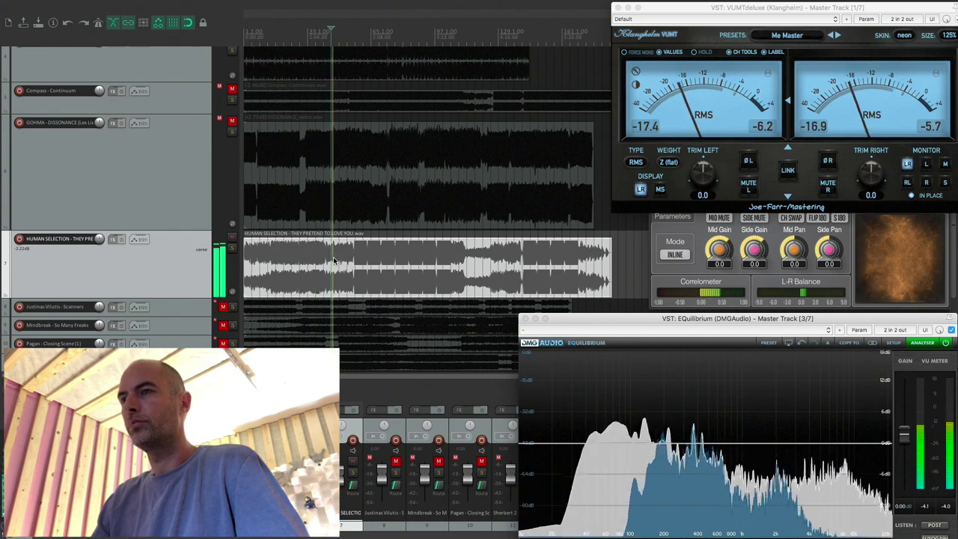
{"action": "left_click", "coordinate": [346, 252]}
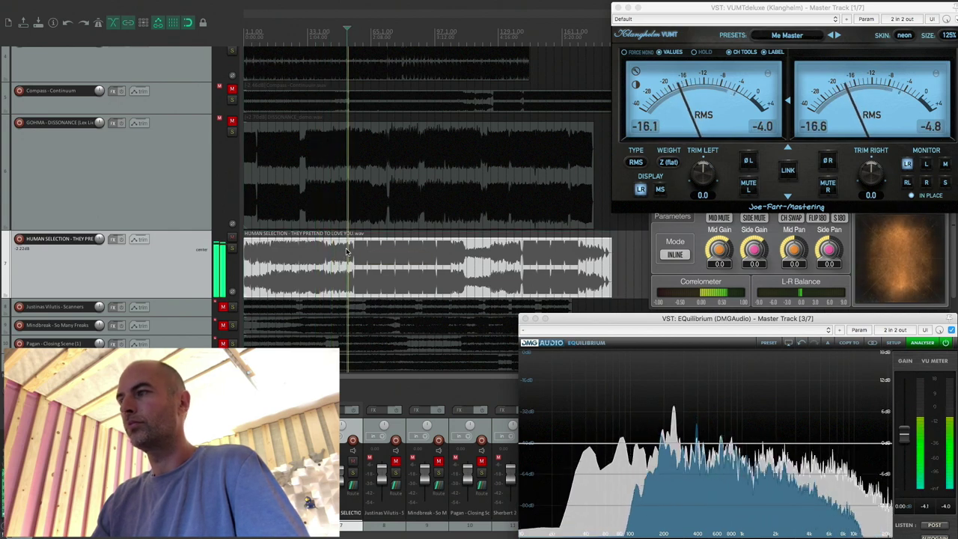
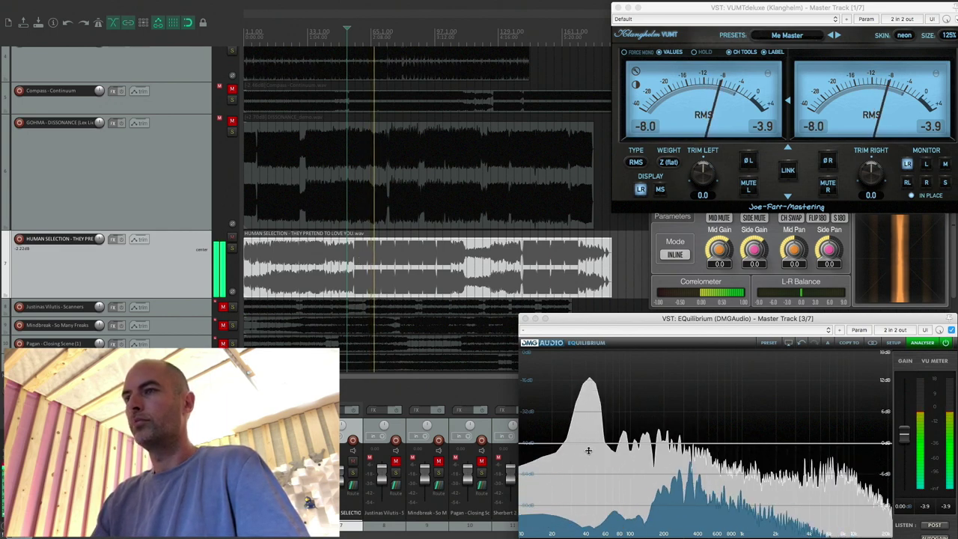
{"action": "key", "text": "space"}
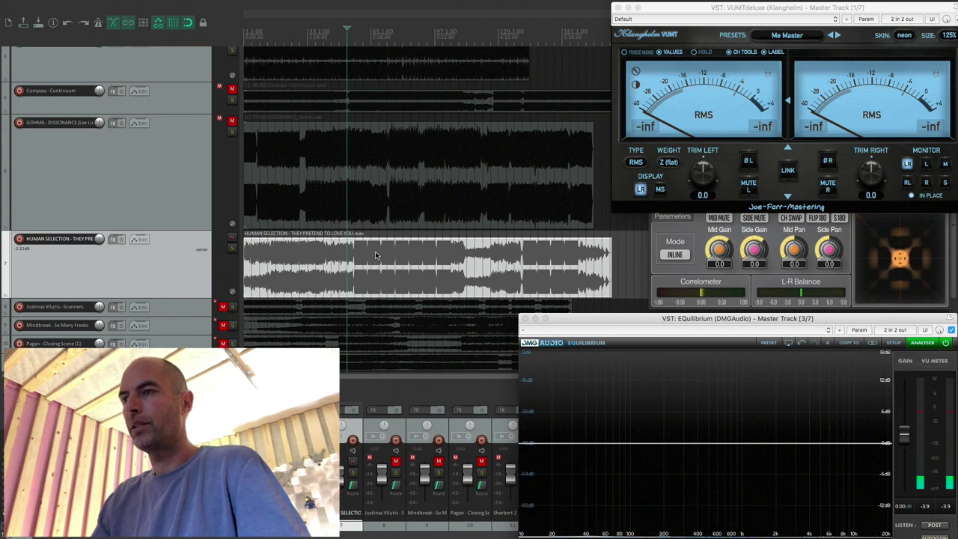
Play HUMAN SELECTION from about bar 73 and add a stereo DMG peak band cutting about 2 dB near 41 Hz.
{"action": "left_click", "coordinate": [377, 255]}
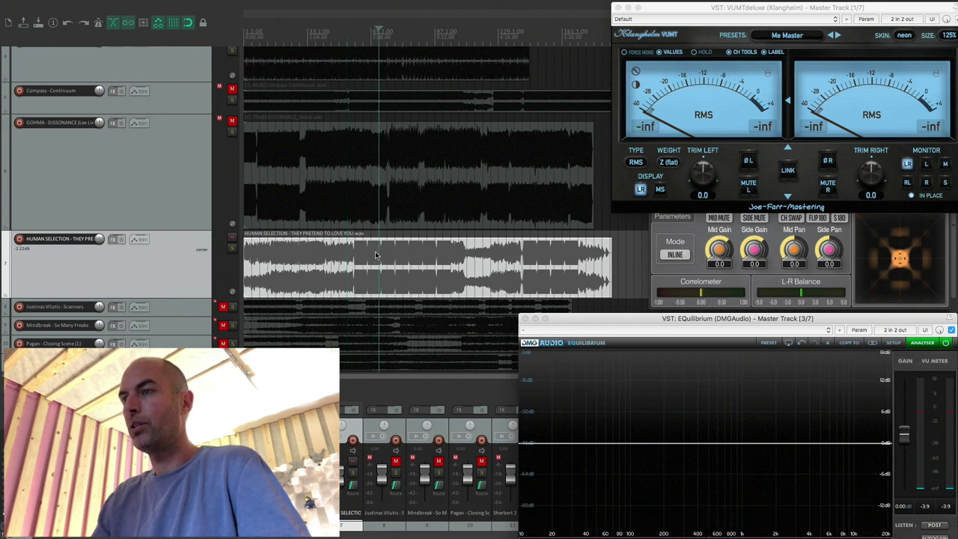
{"action": "left_click", "coordinate": [387, 255]}
{"action": "key", "text": "space"}
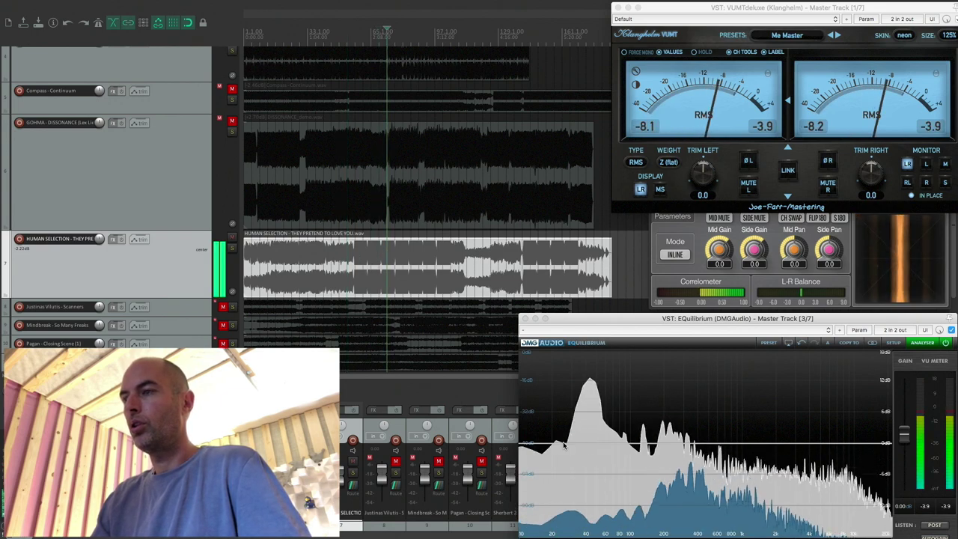
{"action": "key", "text": "space"}
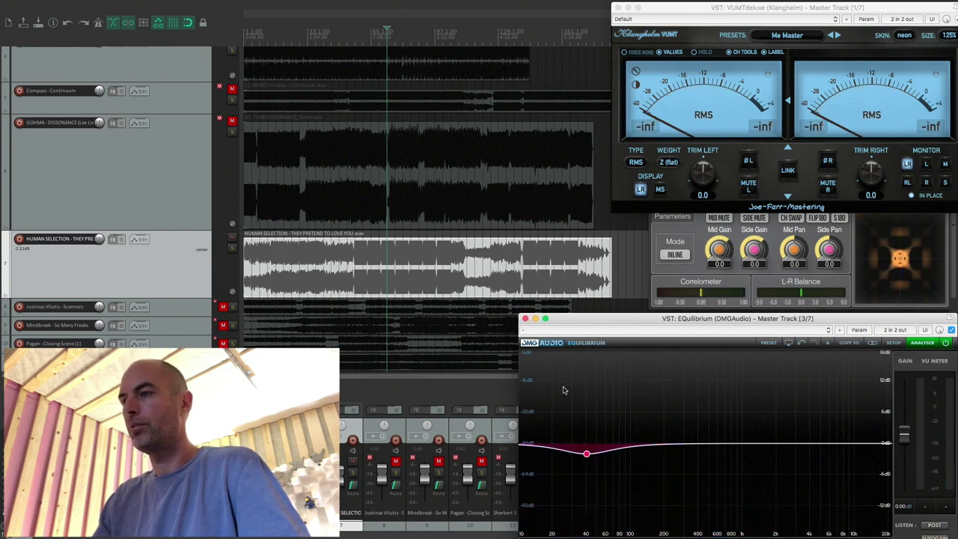
{"action": "key", "text": "space"}
{"action": "mouse_move", "coordinate": [587, 453]}
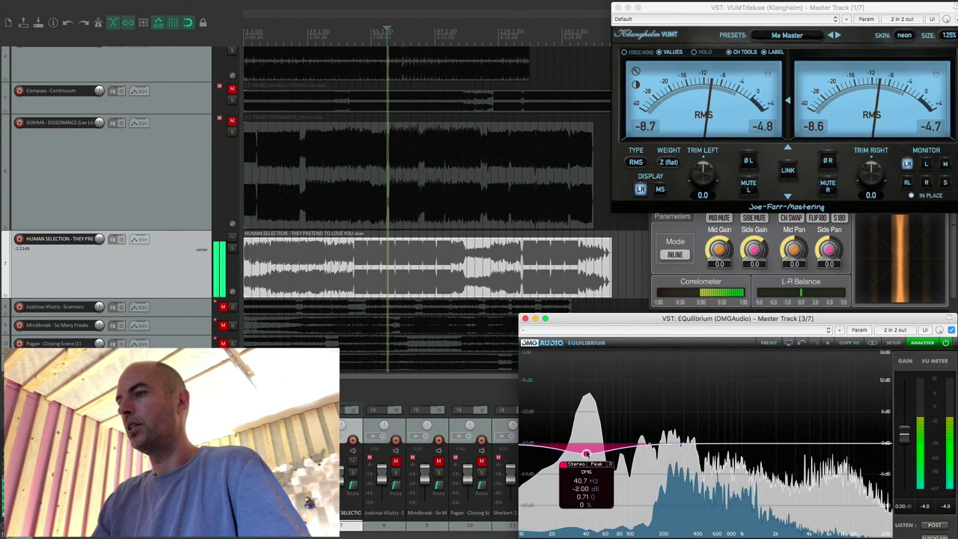
{"action": "left_click_drag", "start_coordinate": [587, 453], "coordinate": [587, 455]}
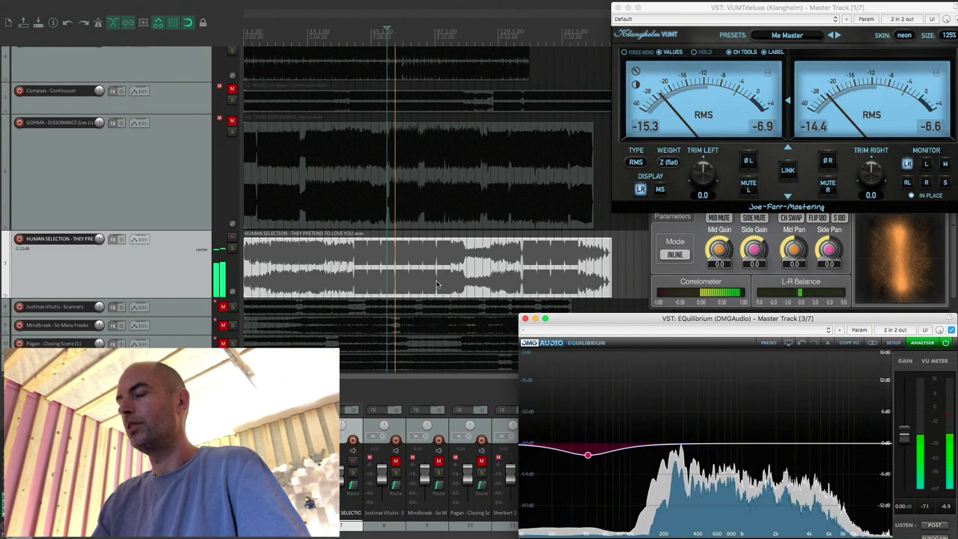
Replay HUMAN SELECTION from about bar 77 and add EQ bands boosting 1.79 dB at 1152 Hz and cutting about 1 dB near 7.5 kHz.
{"action": "left_click", "coordinate": [399, 259]}
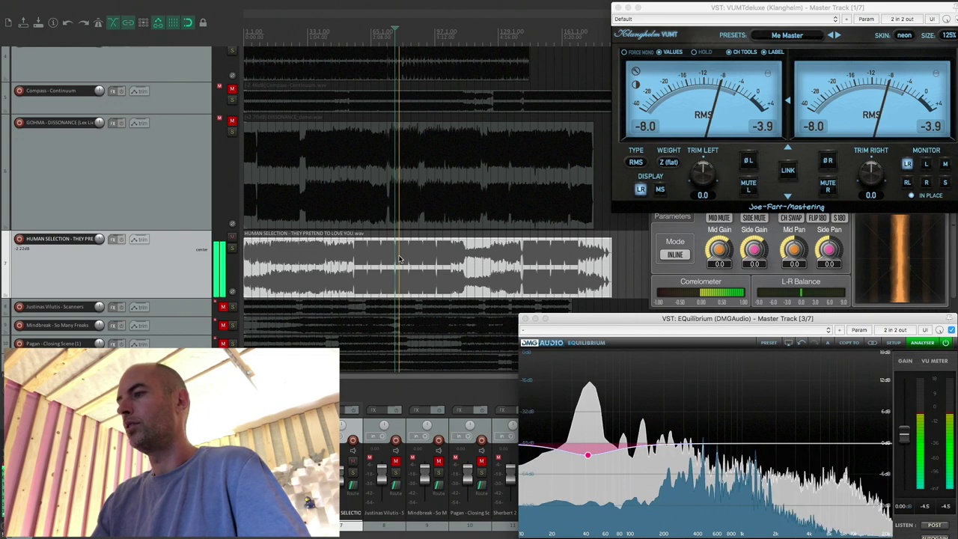
{"action": "key", "text": "space"}
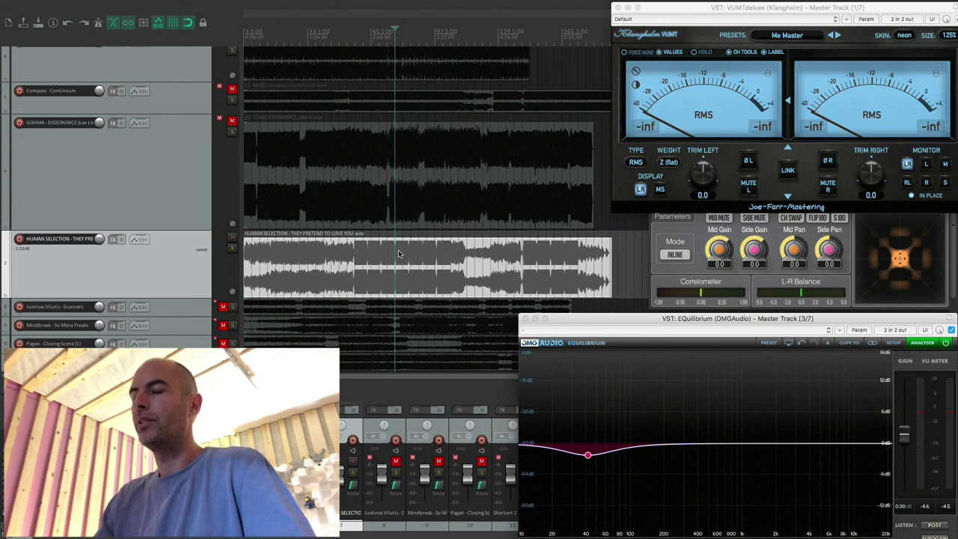
{"action": "key", "text": "space"}
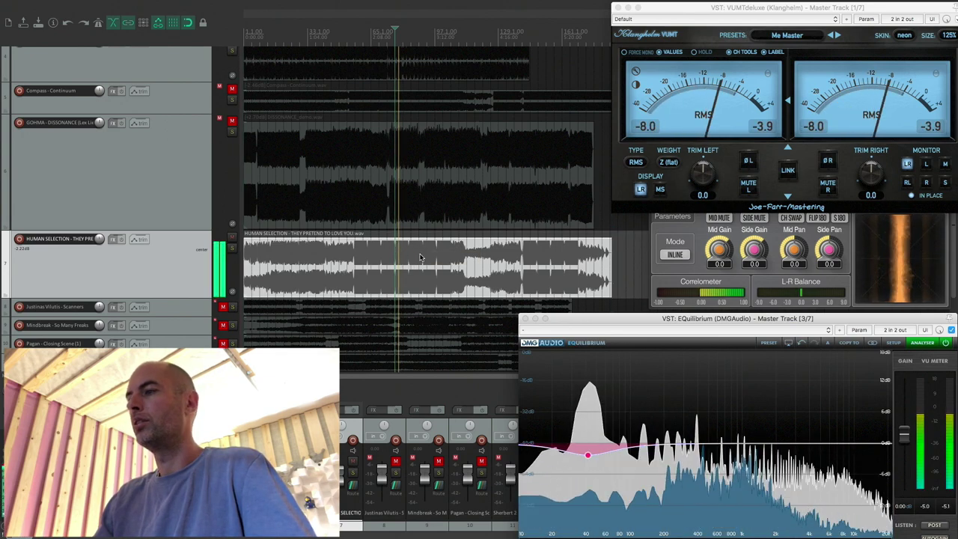
{"action": "double_click", "coordinate": [750, 436]}
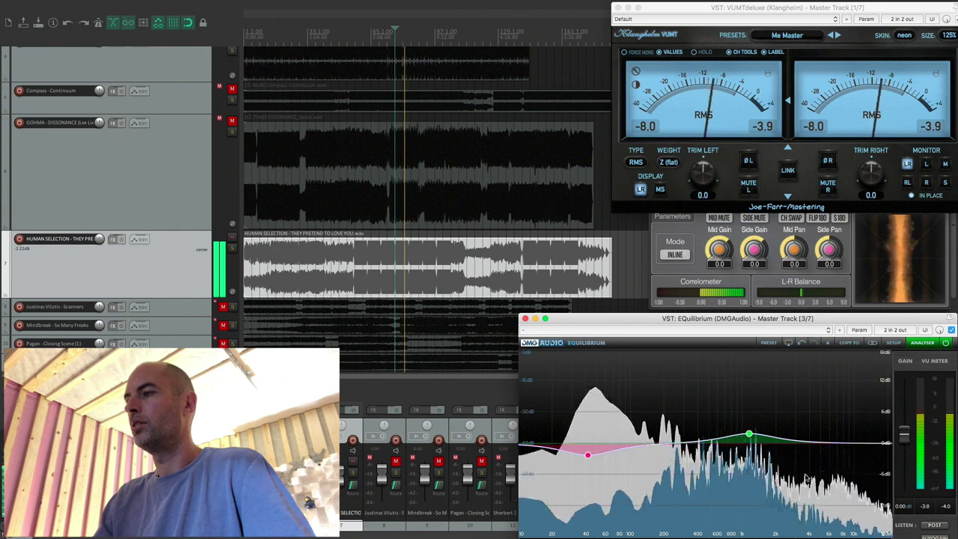
{"action": "double_click", "coordinate": [841, 450]}
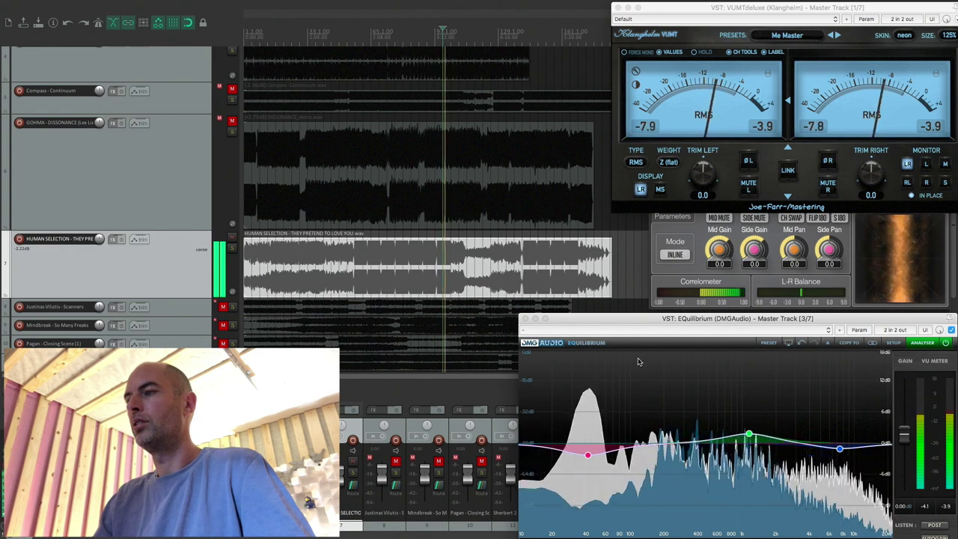
Compare HUMAN SELECTION from about bar 101 with the 1152 Hz boost band switched off and on.
{"action": "left_click", "coordinate": [743, 438]}
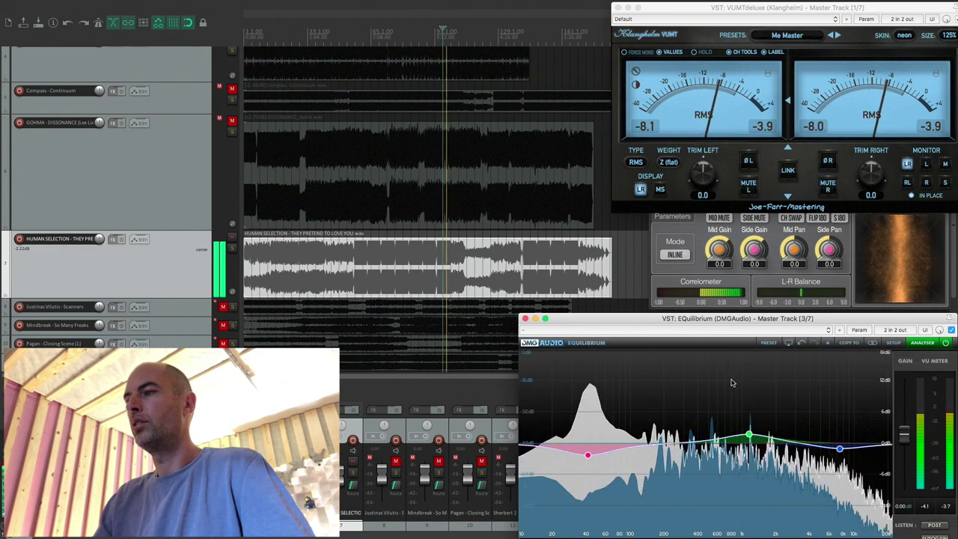
{"action": "mouse_move", "coordinate": [756, 438]}
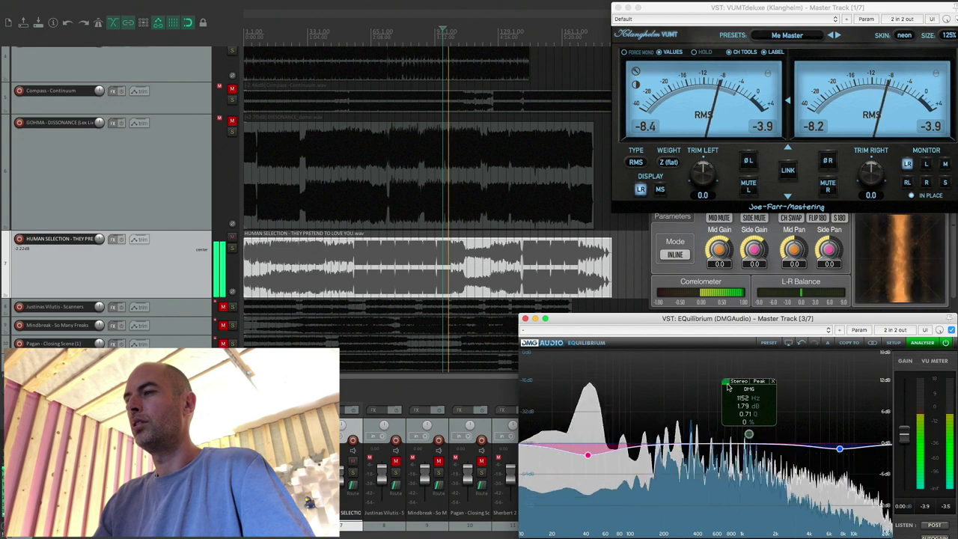
{"action": "left_click", "coordinate": [726, 383]}
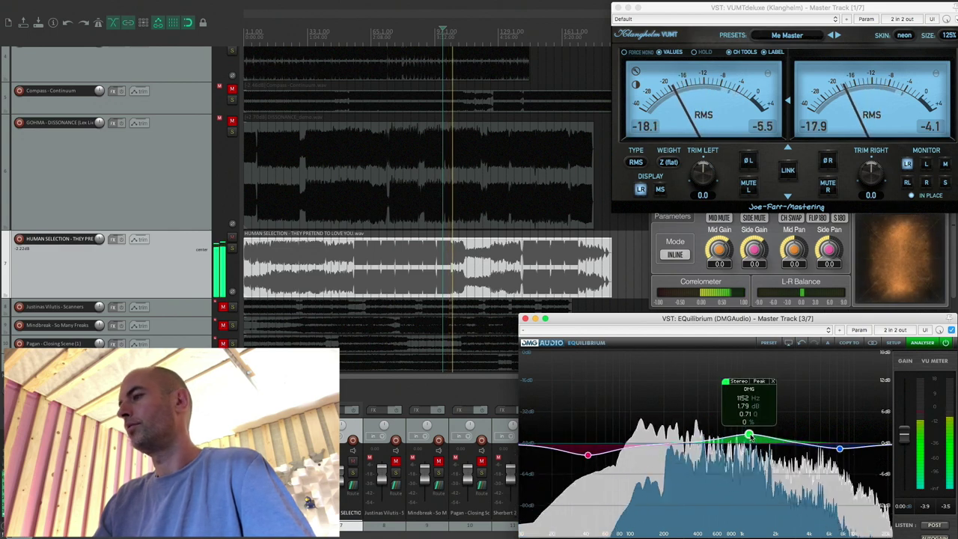
Play HUMAN SELECTION from about bar 141 and bypass EQuilibrium to hear the passage without the trial EQ.
{"action": "left_click", "coordinate": [491, 258]}
{"action": "left_click", "coordinate": [523, 257]}
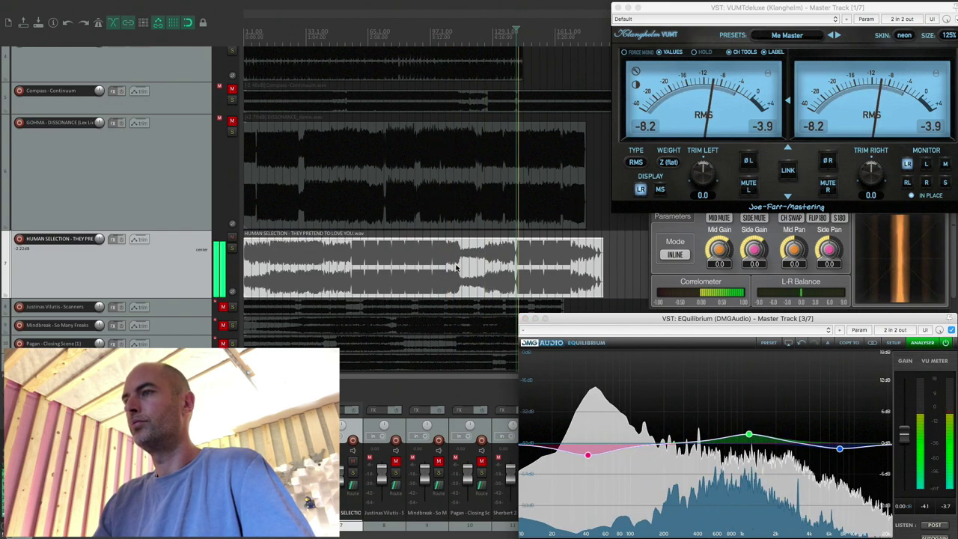
{"action": "left_click", "coordinate": [944, 342]}
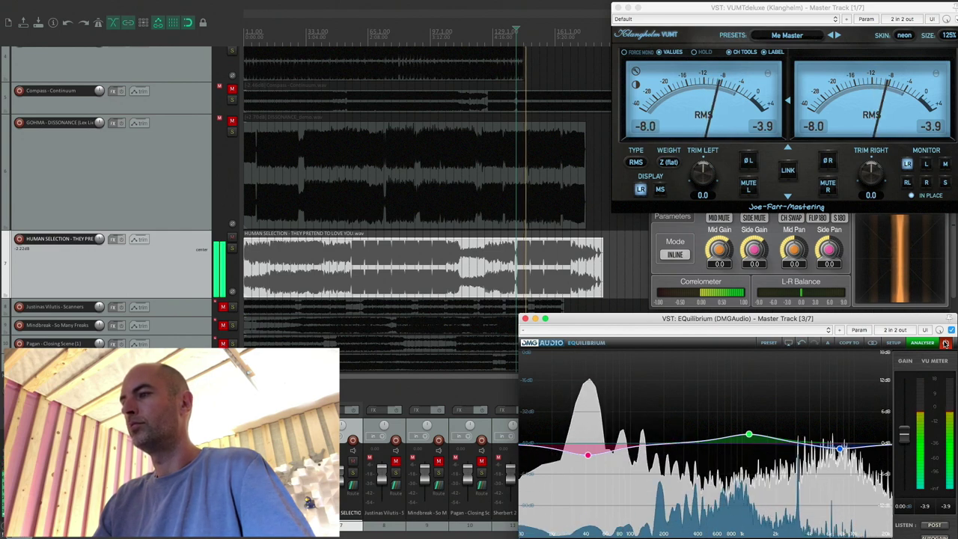
Stop playback, inspect the 1152 Hz boost band and replay HUMAN SELECTION from about bar 81.
{"action": "key", "text": "space"}
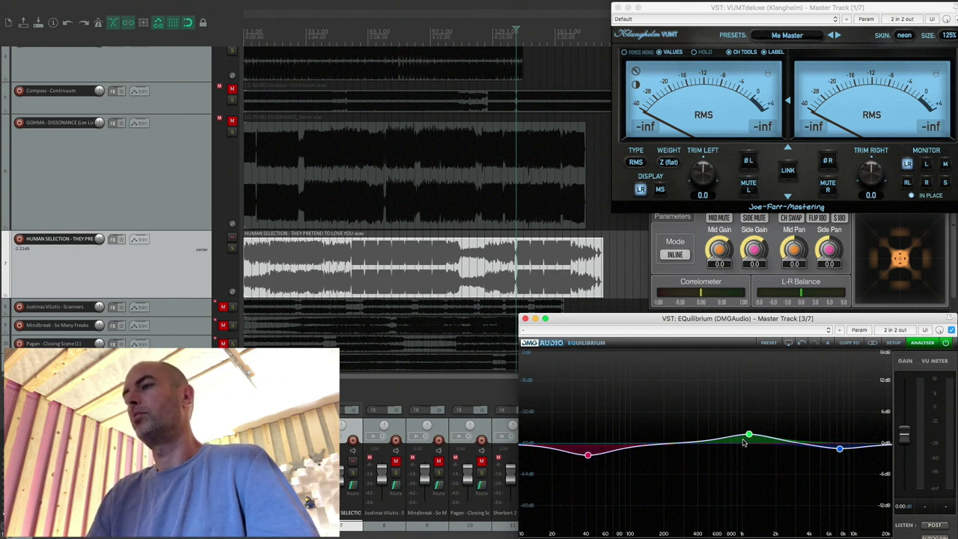
{"action": "mouse_move", "coordinate": [749, 438]}
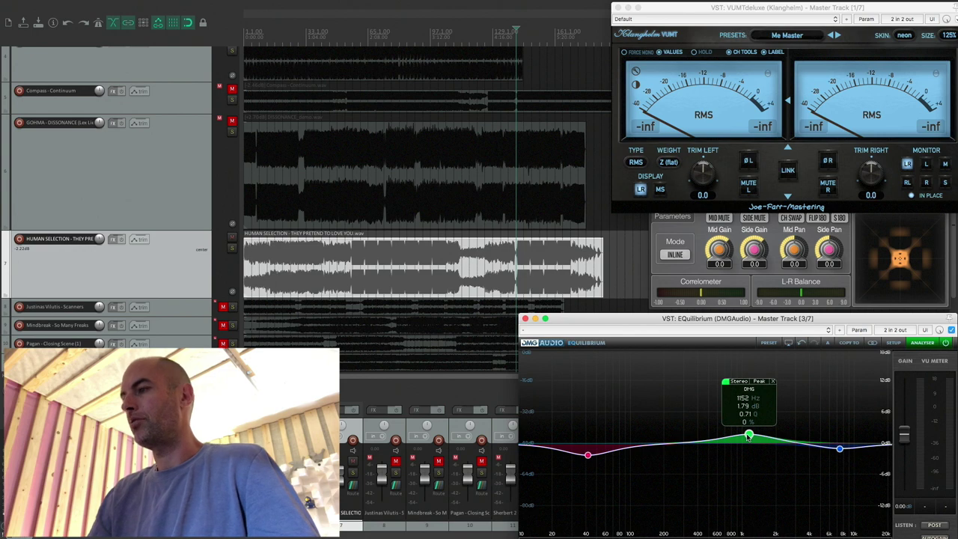
{"action": "left_click", "coordinate": [399, 274]}
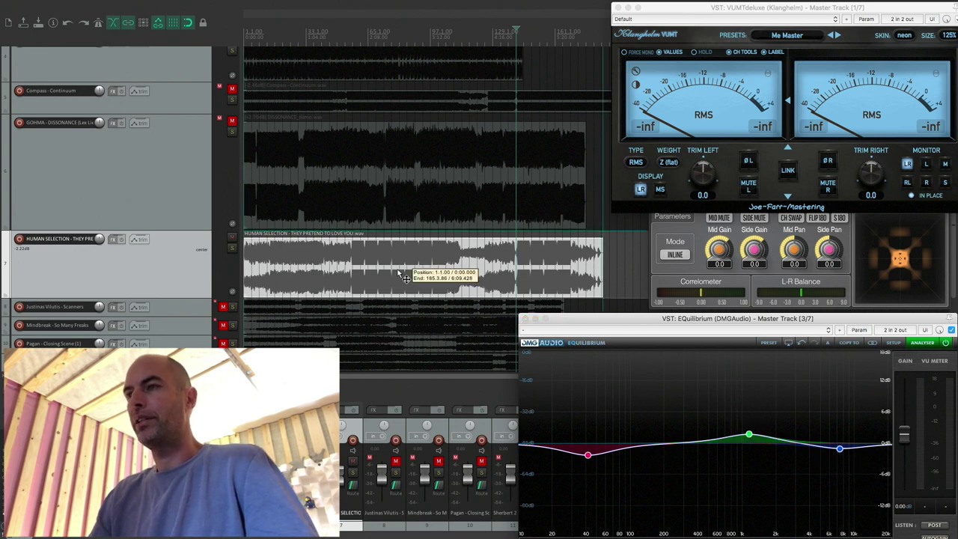
{"action": "key", "text": "space"}
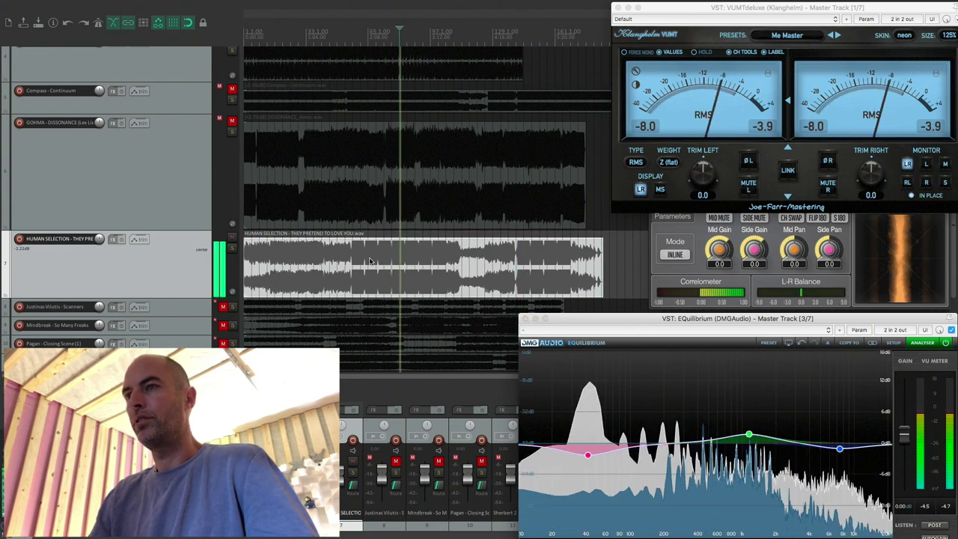
Audition HUMAN SELECTION at several points between about bars 5 and 73, comparing the quieter and louder sections on the meters.
{"action": "left_click", "coordinate": [322, 261]}
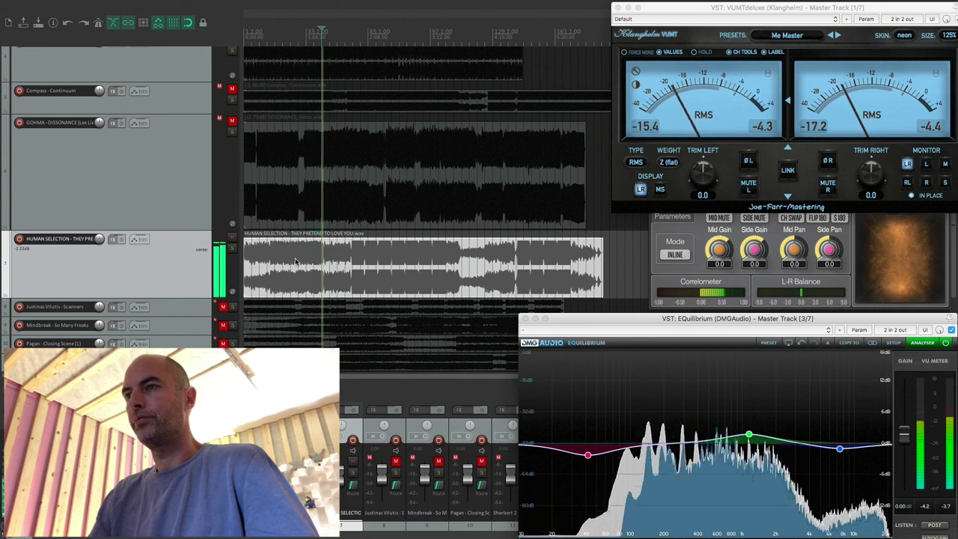
{"action": "left_click", "coordinate": [297, 261]}
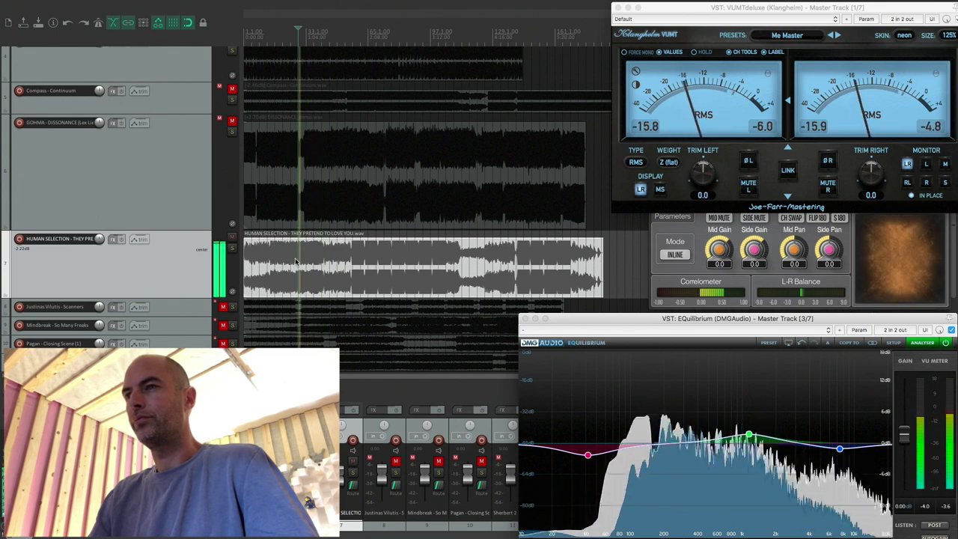
{"action": "left_click", "coordinate": [253, 261]}
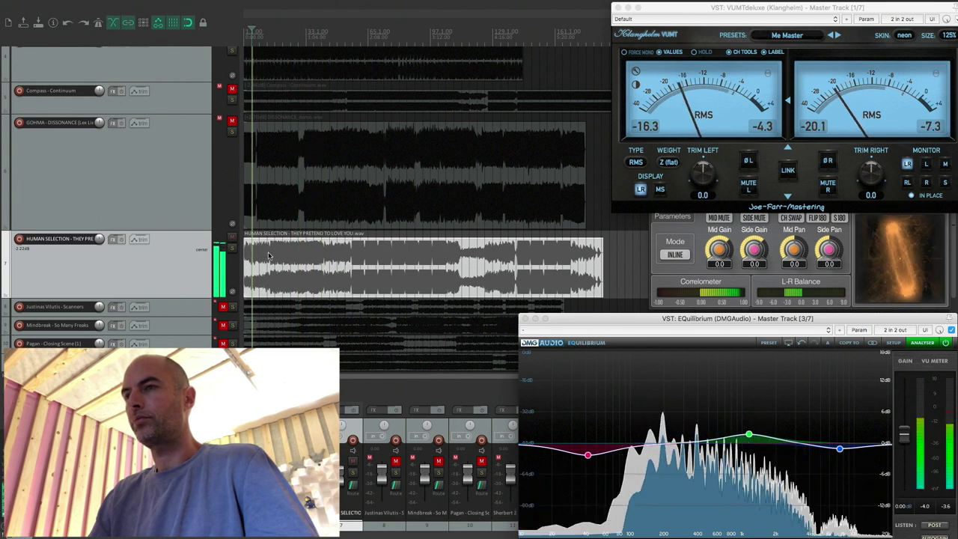
{"action": "left_click", "coordinate": [268, 257]}
{"action": "left_click", "coordinate": [299, 256]}
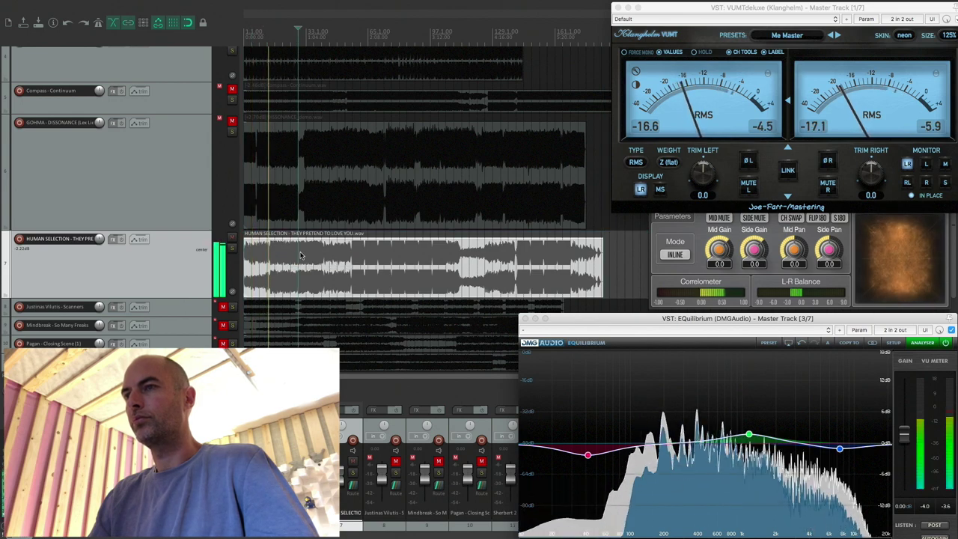
{"action": "left_click", "coordinate": [346, 256]}
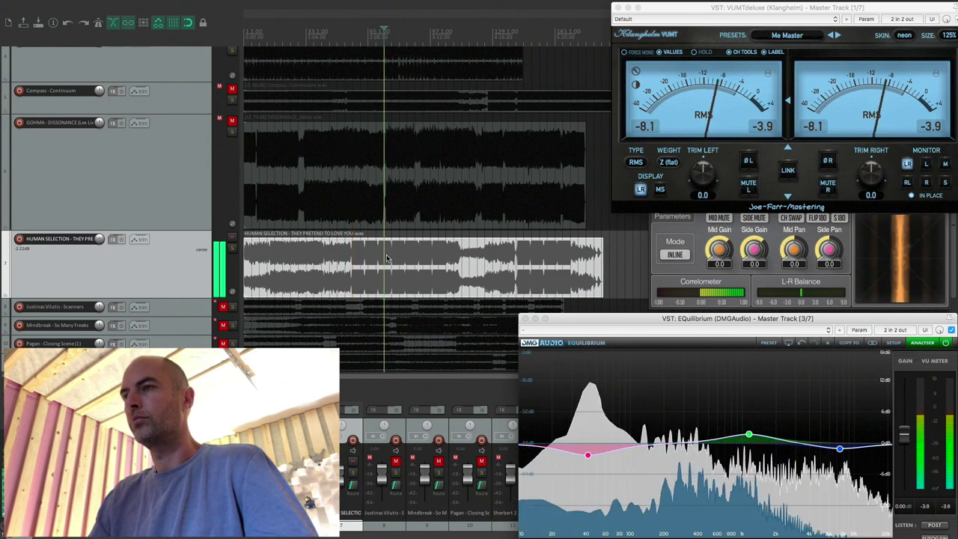
{"action": "left_click", "coordinate": [384, 258]}
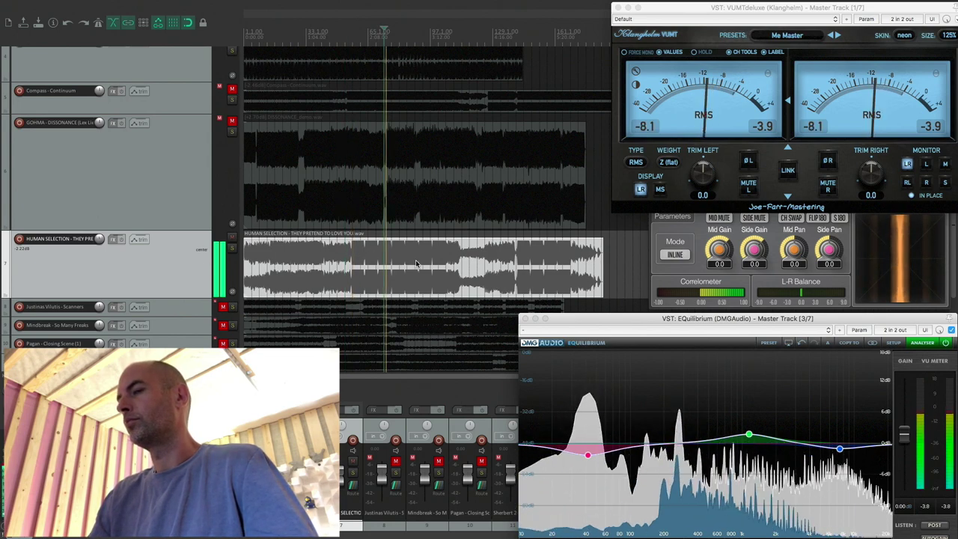
Stop playback, examine the HUMAN SELECTION waveform around bars 57 to 73 and briefly replay from about bar 80.
{"action": "key", "text": "space"}
{"action": "scroll", "coordinate": [419, 265], "scroll_direction": "up", "scroll_amount": 4}
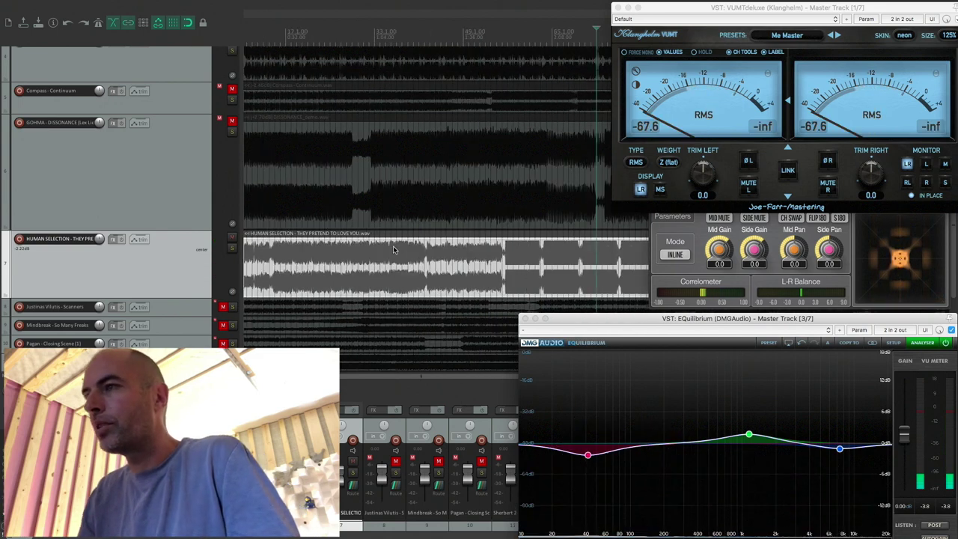
{"action": "scroll", "coordinate": [423, 269], "scroll_direction": "up", "scroll_amount": 8}
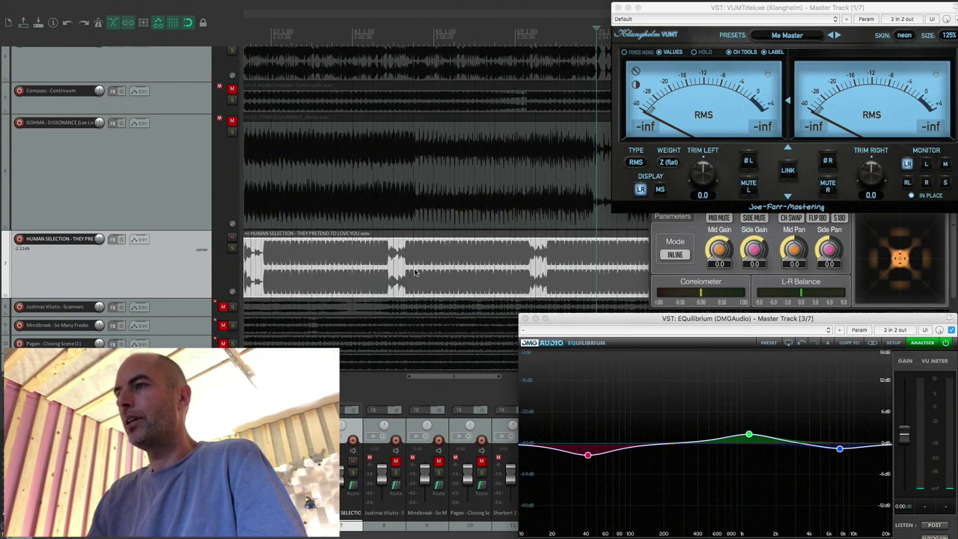
{"action": "scroll", "coordinate": [416, 272], "scroll_direction": "down", "scroll_amount": 10}
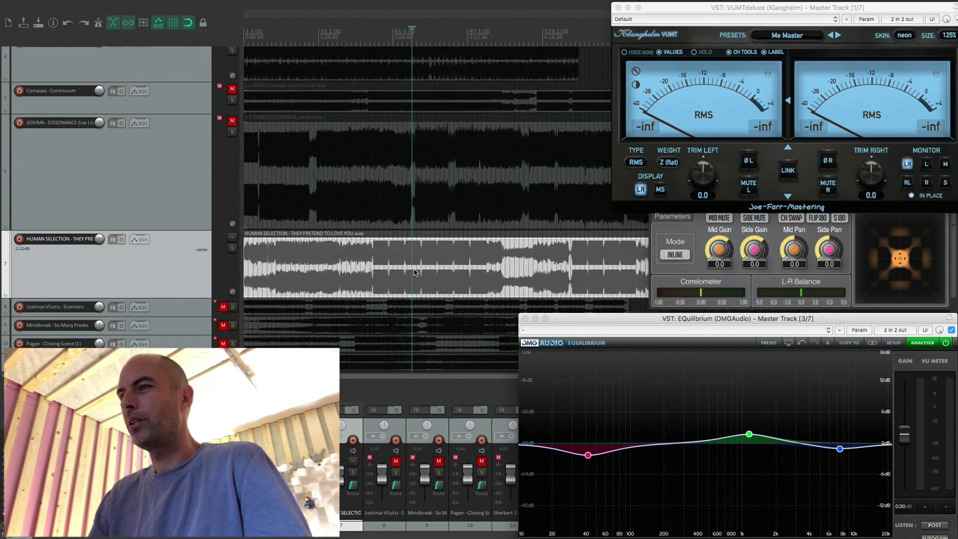
{"action": "left_click", "coordinate": [366, 265]}
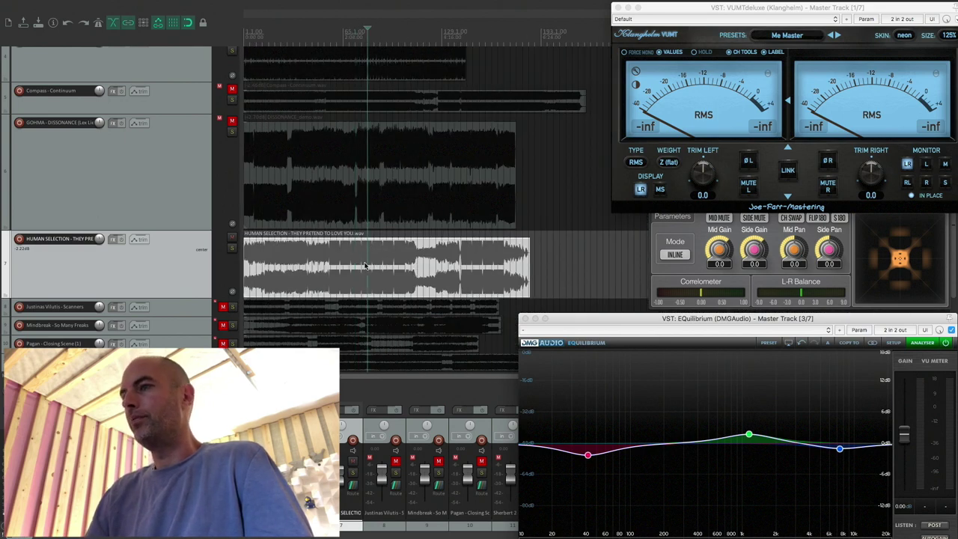
{"action": "key", "text": "space"}
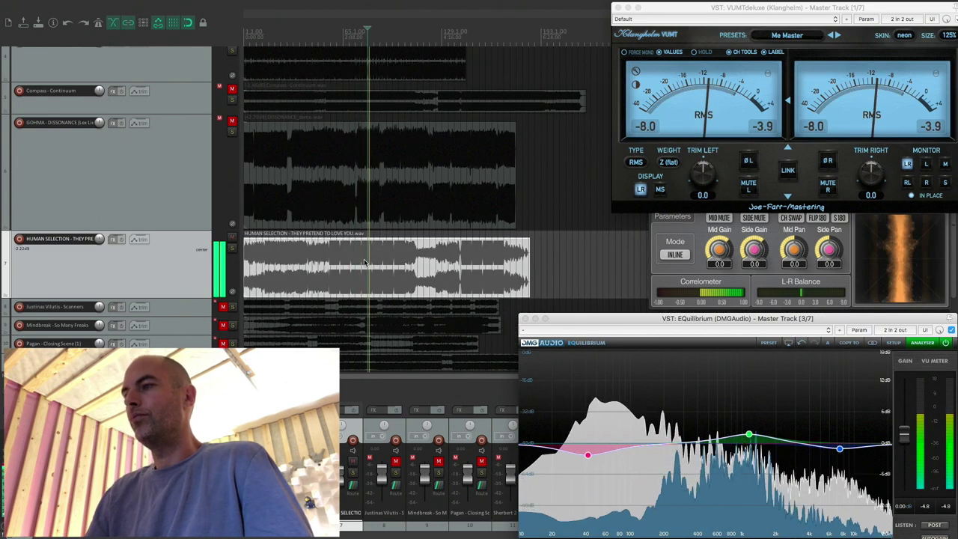
{"action": "key", "text": "space"}
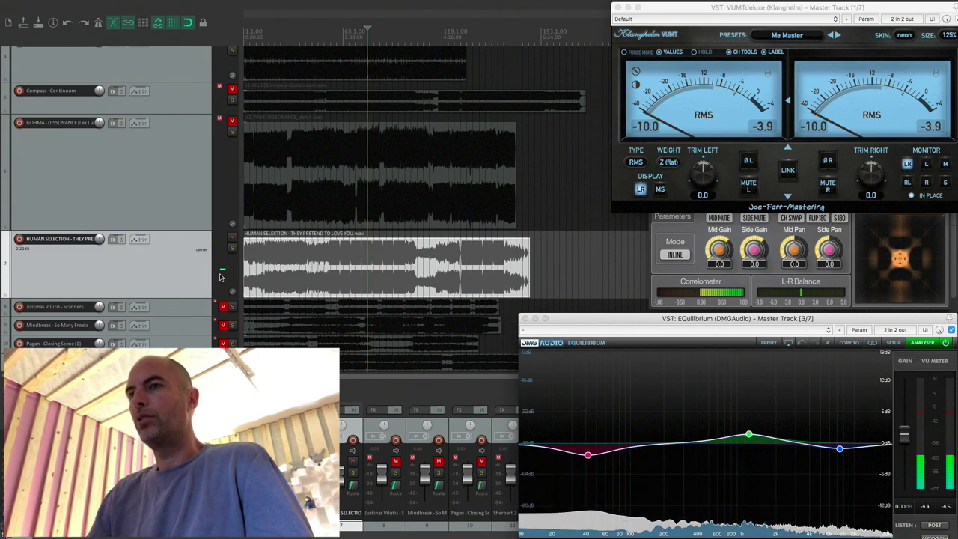
Mute HUMAN SELECTION, unmute the Scanners track below it and enlarge its track height.
{"action": "left_click", "coordinate": [232, 237]}
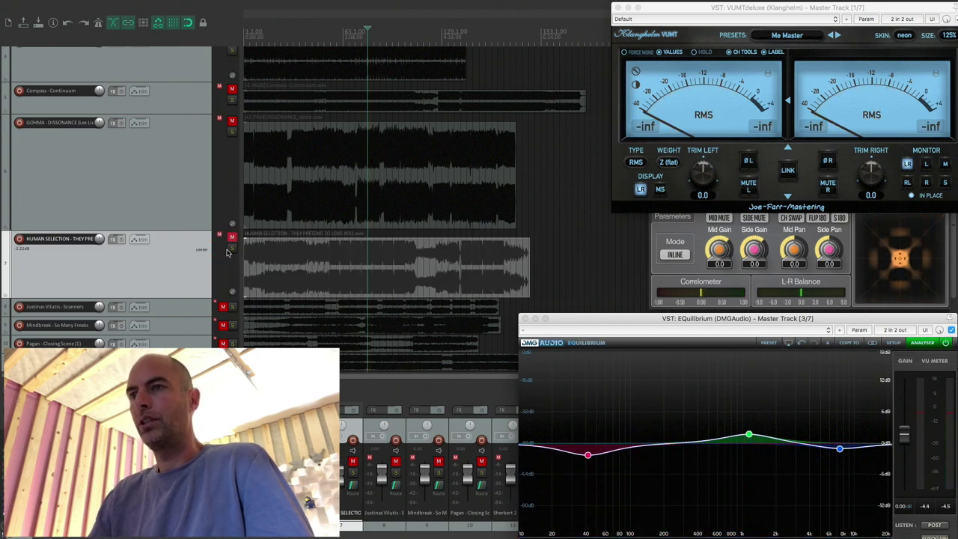
{"action": "left_click", "coordinate": [222, 306]}
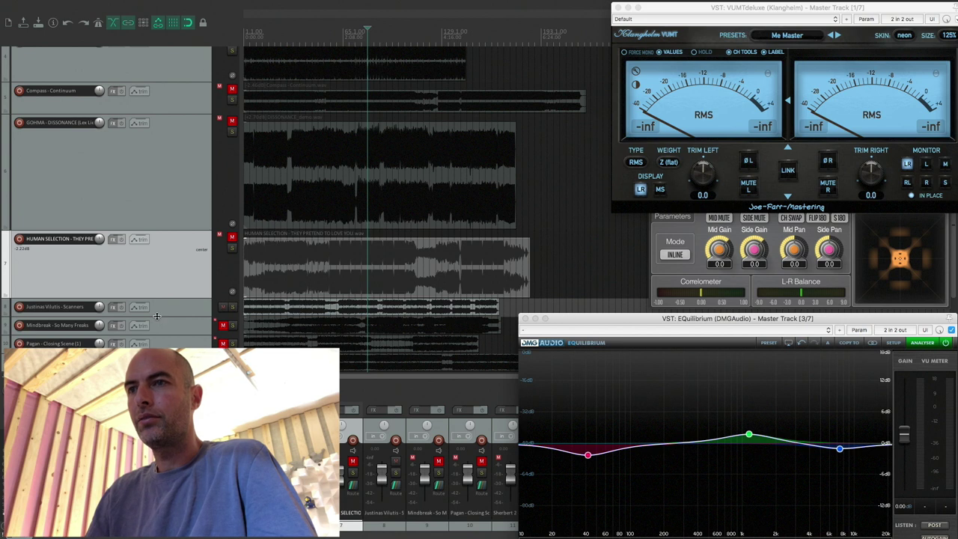
{"action": "left_click_drag", "start_coordinate": [155, 315], "coordinate": [156, 339]}
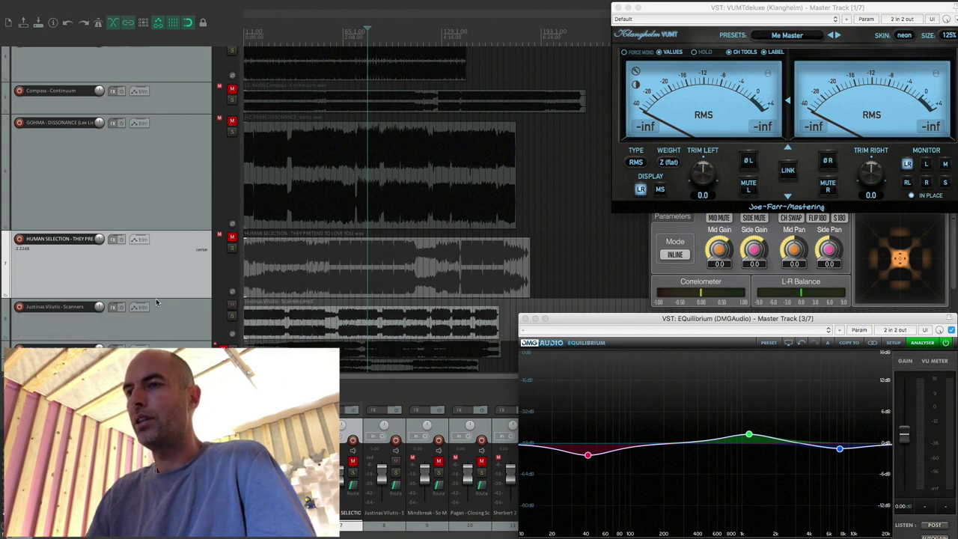
{"action": "scroll", "coordinate": [160, 299], "scroll_direction": "down", "scroll_amount": 1}
Select and solo the Scanners track and play it from about bar 13.
{"action": "left_click", "coordinate": [263, 283]}
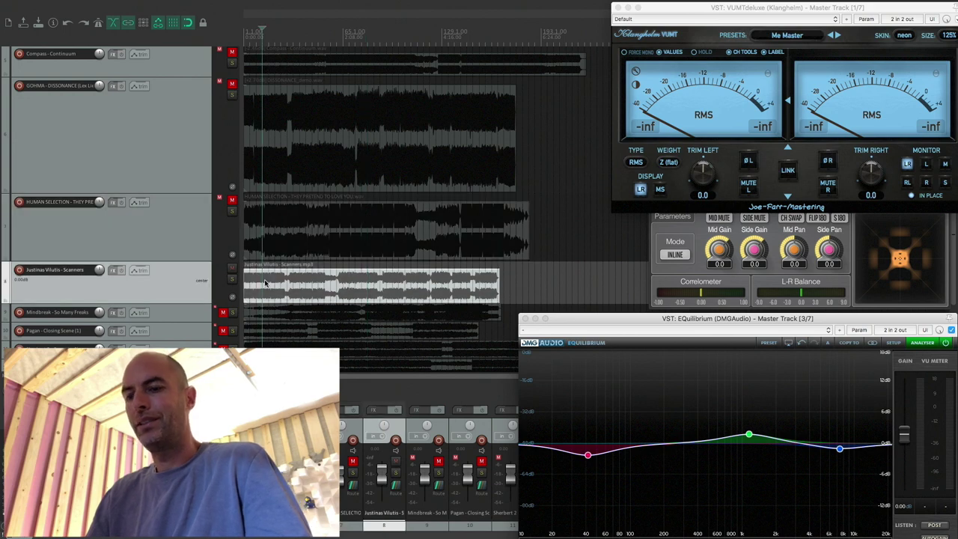
{"action": "scroll", "coordinate": [269, 285], "scroll_direction": "up", "scroll_amount": 4}
{"action": "scroll", "coordinate": [272, 285], "scroll_direction": "down", "scroll_amount": 6}
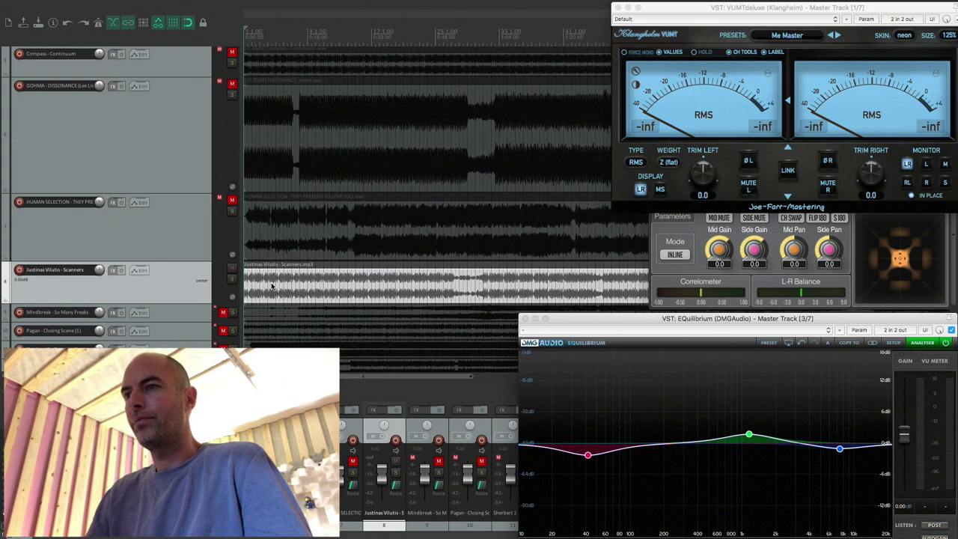
{"action": "left_click", "coordinate": [232, 280]}
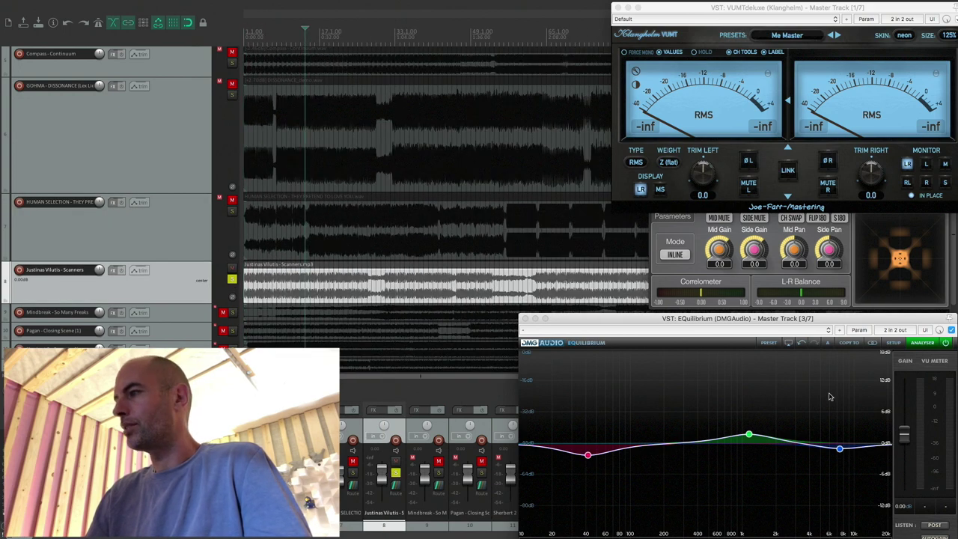
{"action": "left_click", "coordinate": [302, 282]}
{"action": "key", "text": "space"}
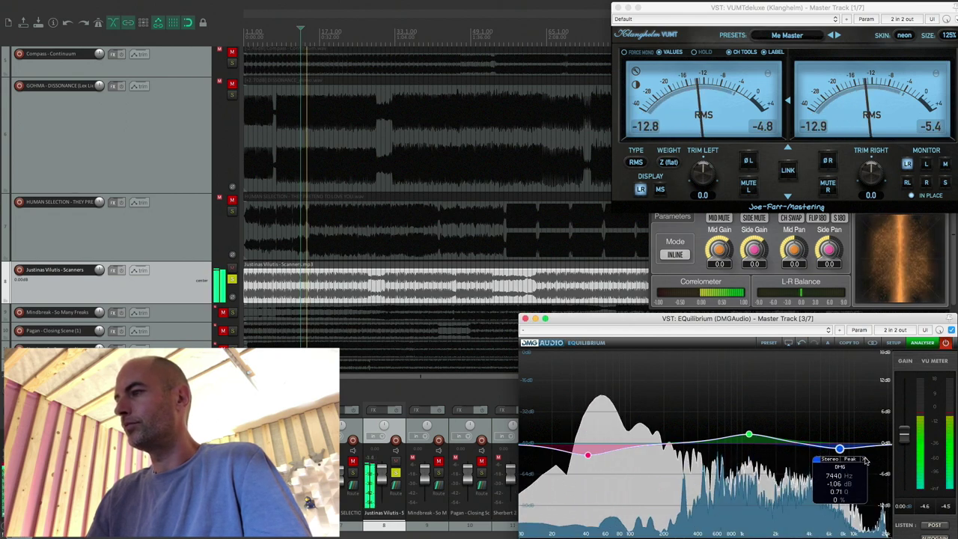
Remove the 7440 Hz, 1152 Hz and 41.9 Hz bands from EQuilibrium, leaving a flat curve.
{"action": "double_click", "coordinate": [839, 449]}
{"action": "mouse_move", "coordinate": [748, 436]}
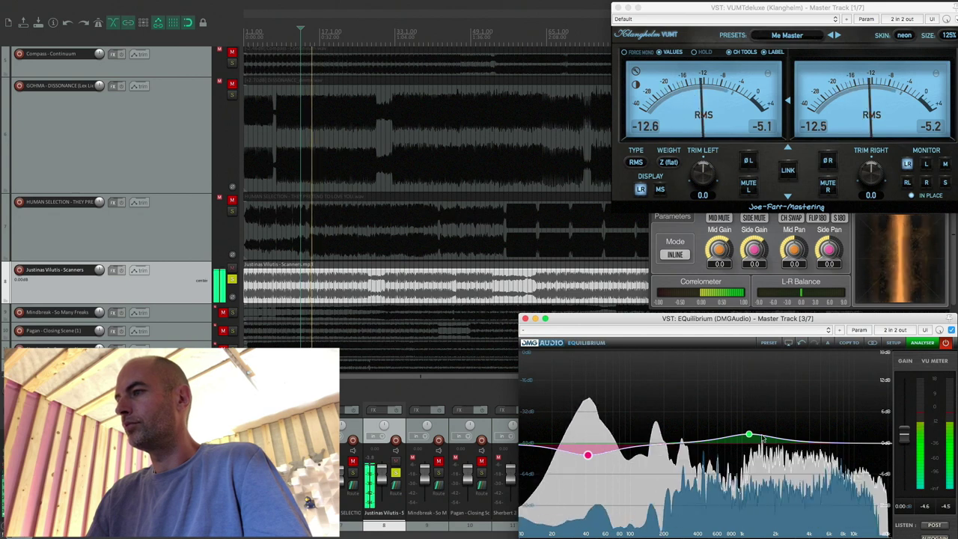
{"action": "double_click", "coordinate": [748, 434]}
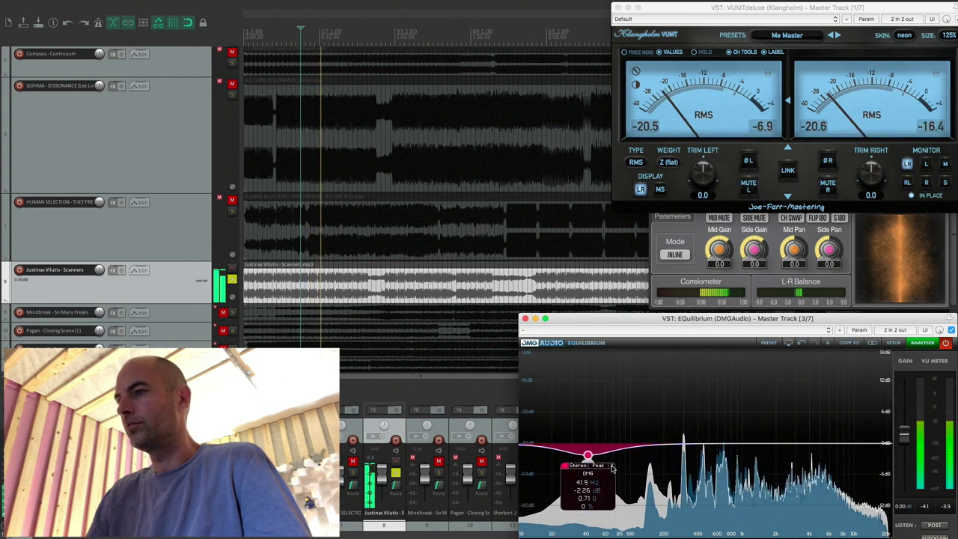
{"action": "double_click", "coordinate": [586, 454]}
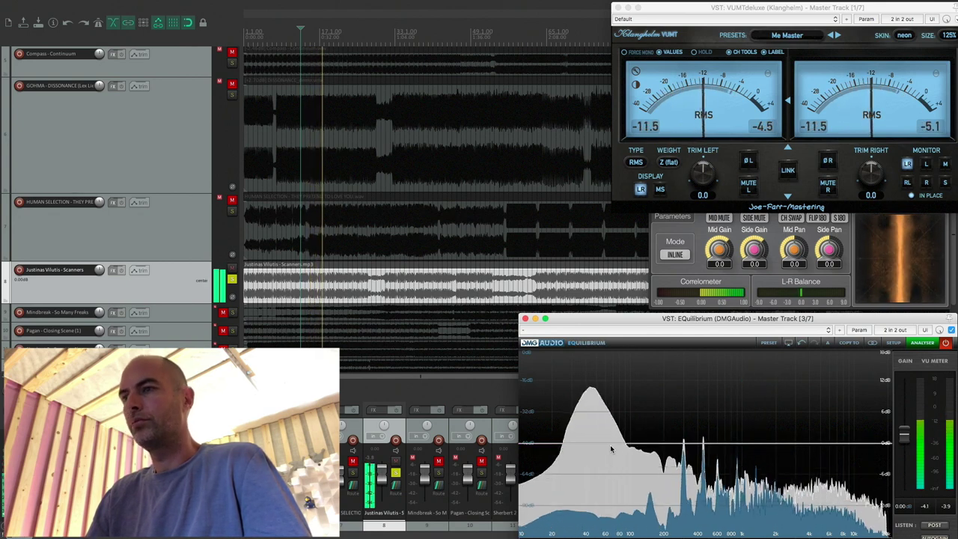
Audition Scanners from about bar 30 and about bar 43 while checking the level, stereo and spectrum meters.
{"action": "left_click", "coordinate": [381, 290]}
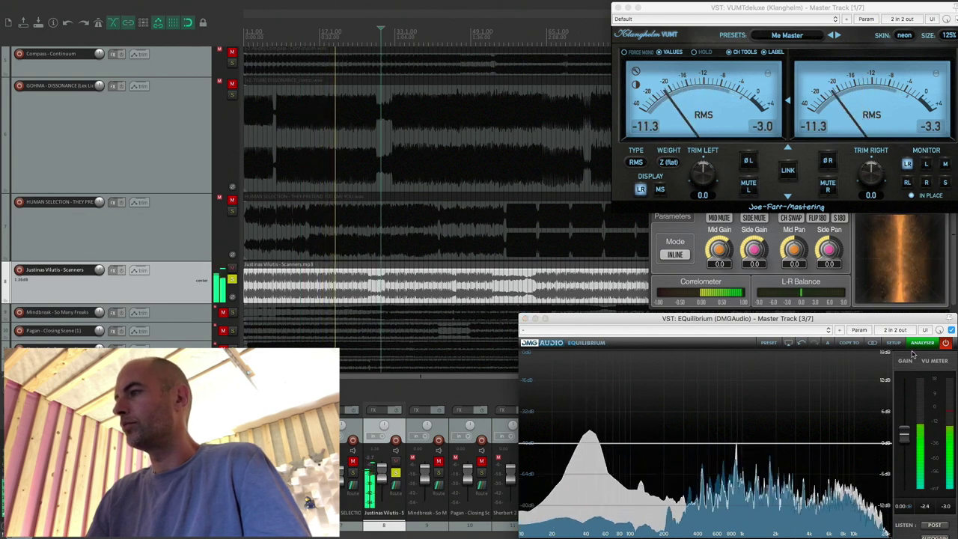
{"action": "left_click", "coordinate": [946, 343]}
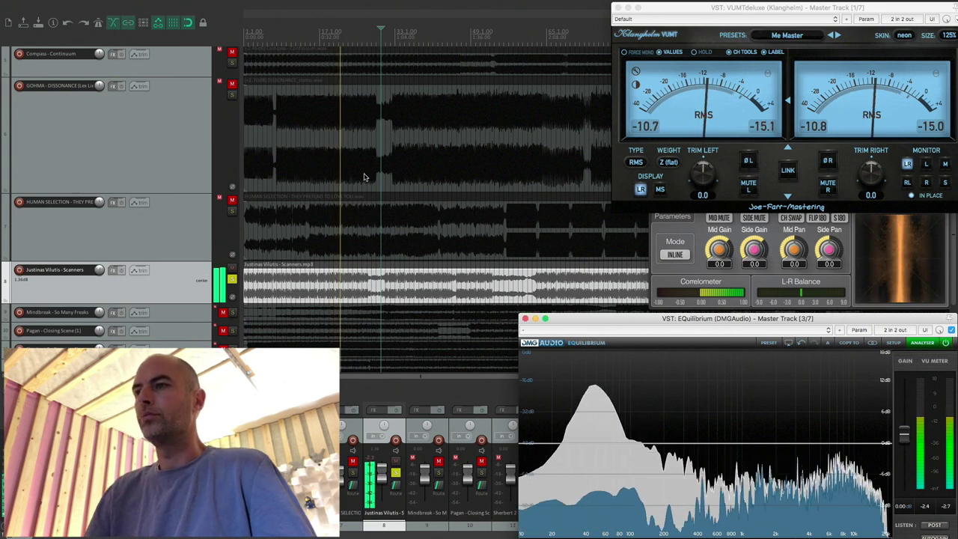
{"action": "scroll", "coordinate": [363, 196], "scroll_direction": "down", "scroll_amount": 2}
{"action": "scroll", "coordinate": [348, 214], "scroll_direction": "down", "scroll_amount": 3}
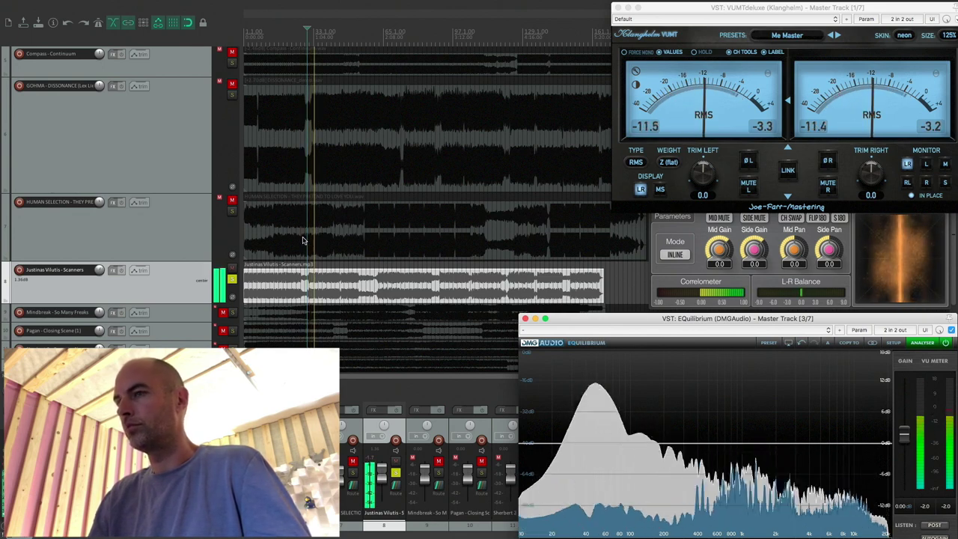
{"action": "left_click", "coordinate": [336, 291]}
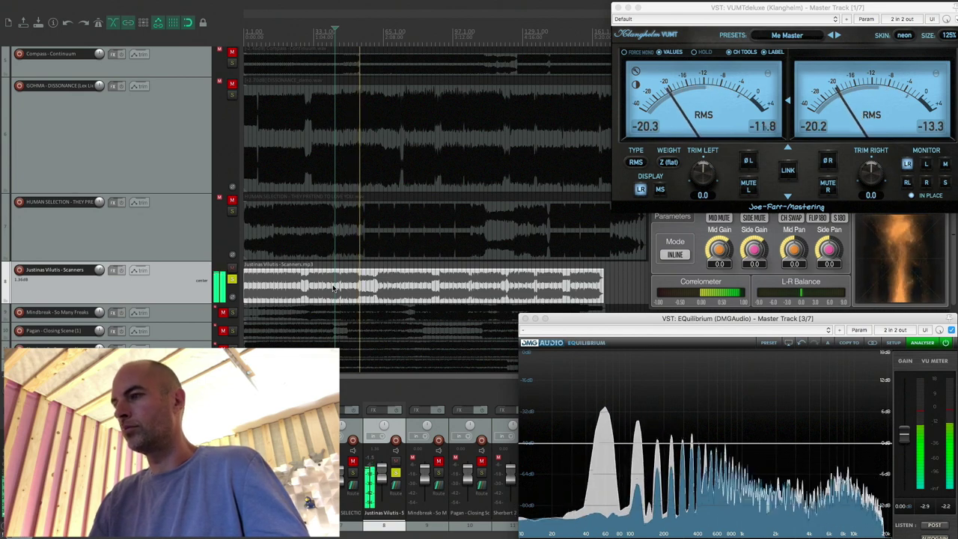
Audition two sections of the Scanners track and add a stereo peak cut of about 1.9 dB near 6.9 kHz in the master EQ.
{"action": "left_click", "coordinate": [384, 280]}
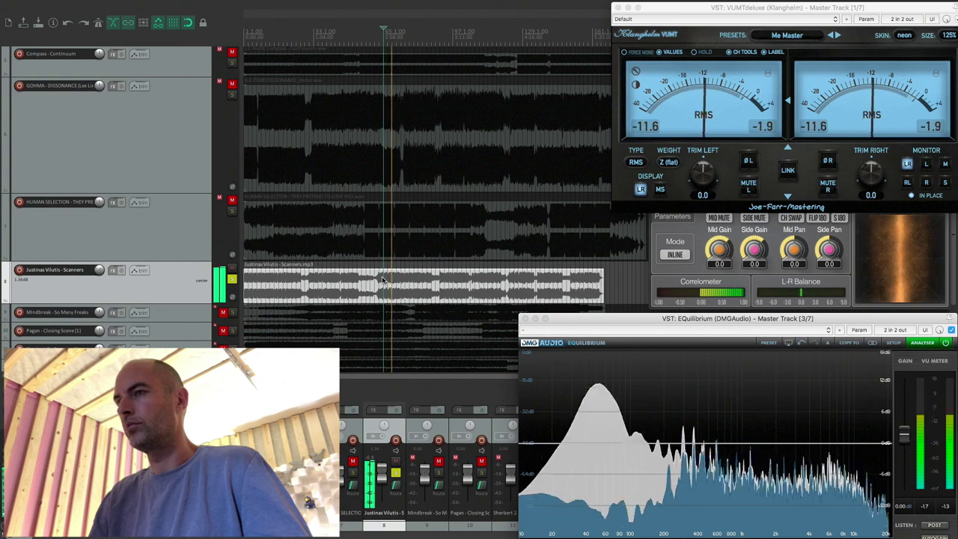
{"action": "left_click", "coordinate": [410, 284]}
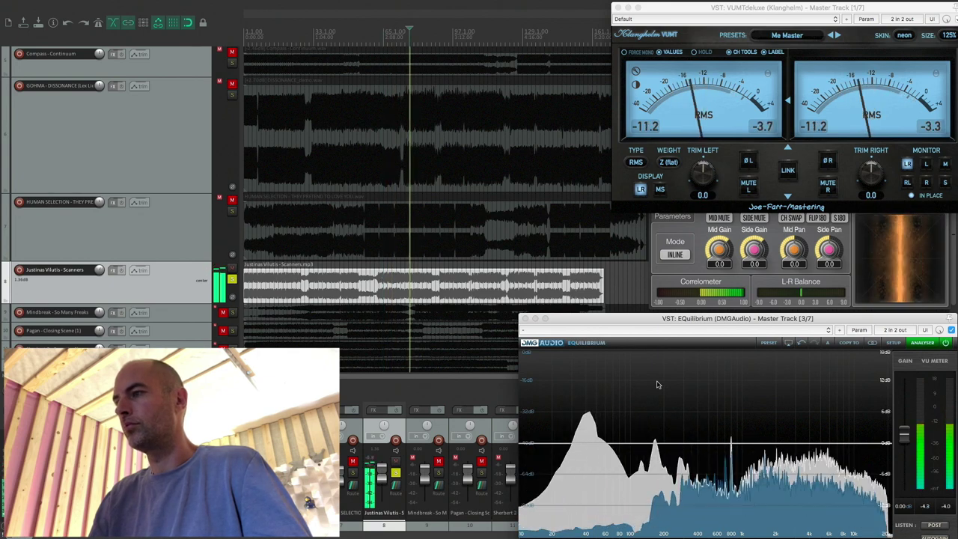
{"action": "left_click", "coordinate": [838, 453]}
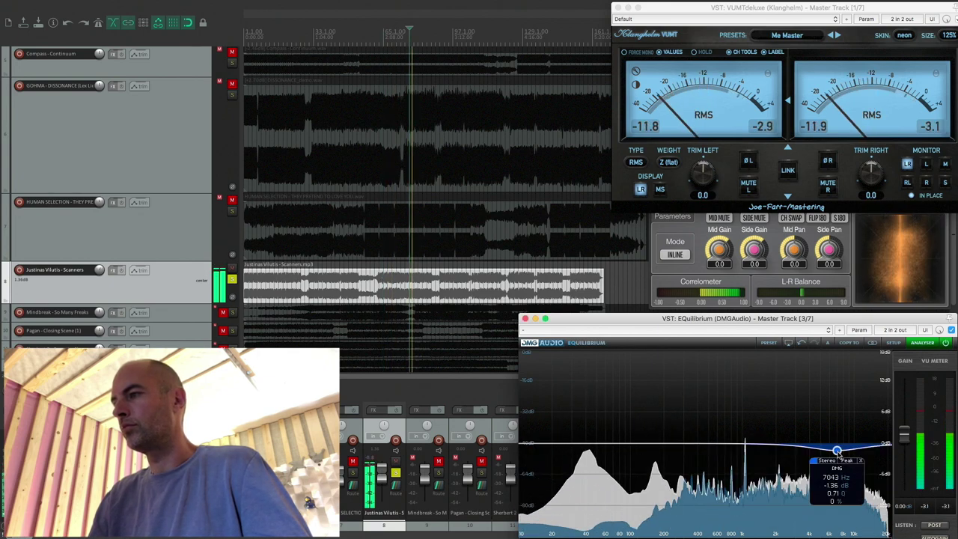
{"action": "left_click_drag", "start_coordinate": [838, 452], "coordinate": [836, 454]}
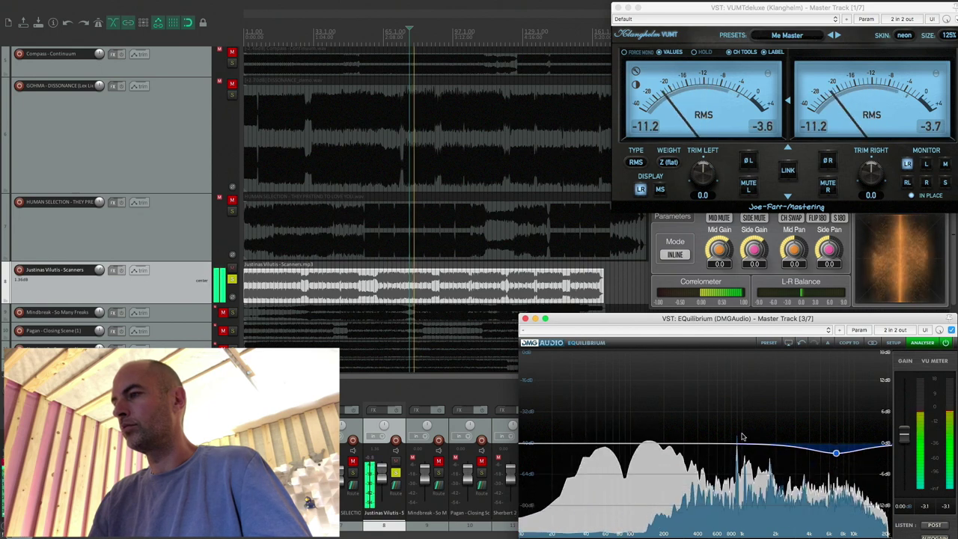
Add a mid-only peak boost of about 2 dB near 750 Hz in the master EQ and stop playback.
{"action": "double_click", "coordinate": [728, 434]}
{"action": "left_click", "coordinate": [717, 380]}
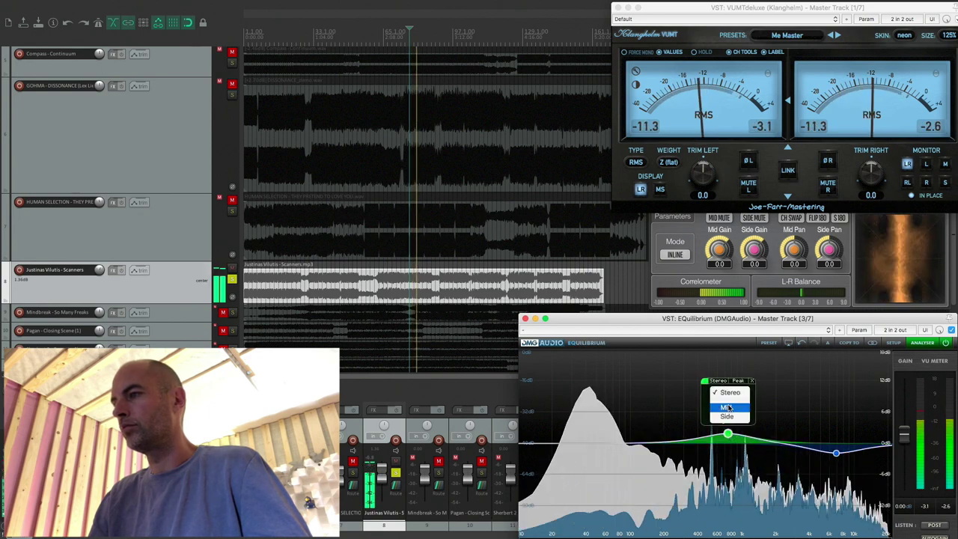
{"action": "left_click_drag", "start_coordinate": [728, 435], "coordinate": [730, 435]}
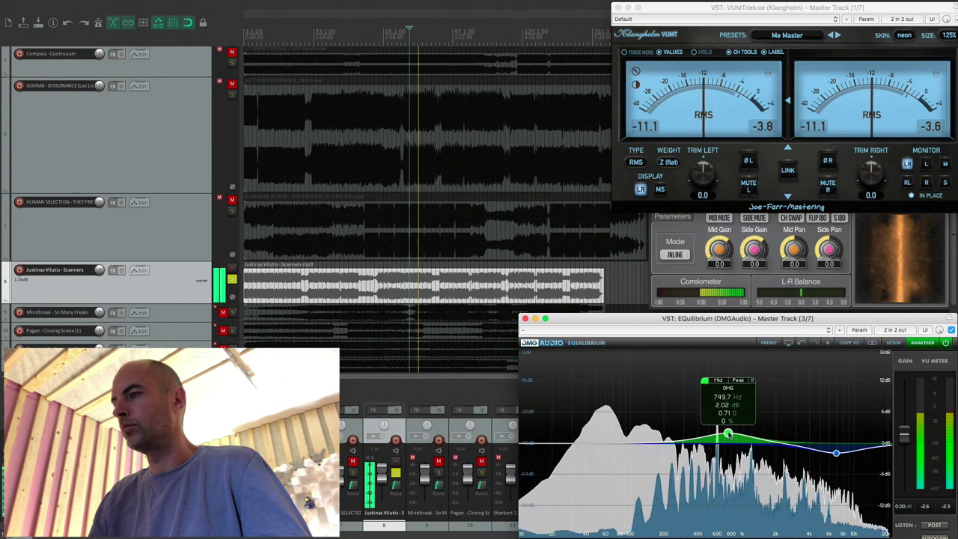
{"action": "scroll", "coordinate": [727, 432], "scroll_direction": "down", "scroll_amount": 2}
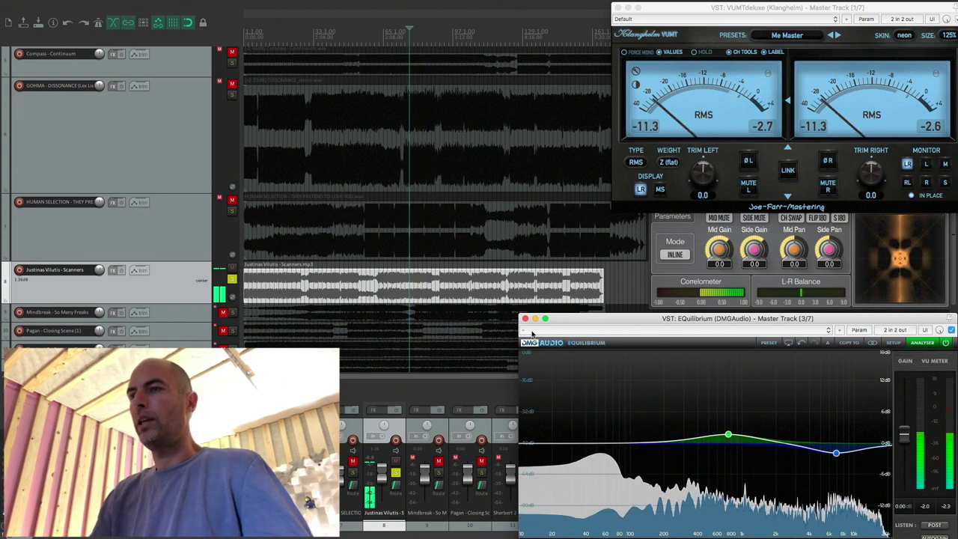
{"action": "key", "text": "space"}
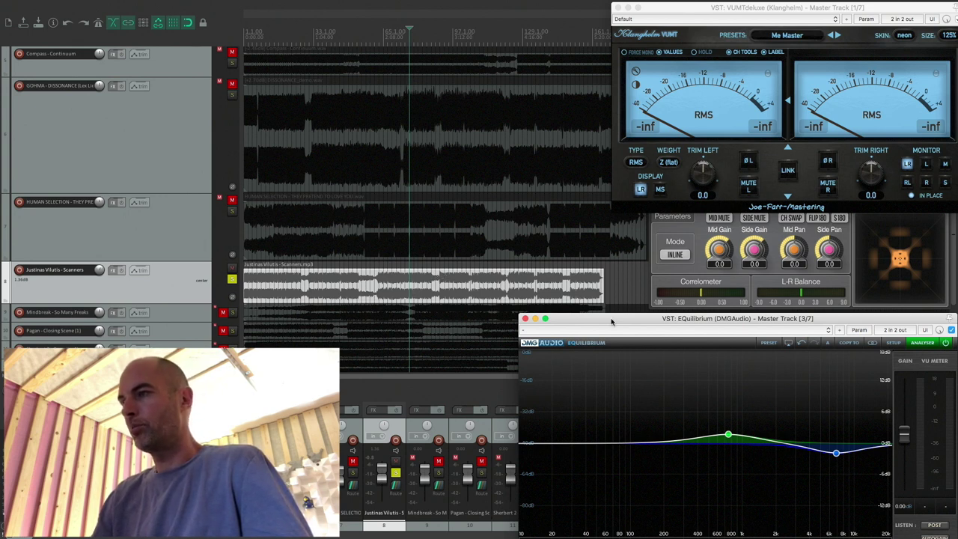
Play a section further into the Scanners track, deepen the EQ cut near 6.9 kHz slightly, and stop playback.
{"action": "mouse_move", "coordinate": [611, 322]}
{"action": "left_mouse_down"}
{"action": "mouse_move", "coordinate": [599, 319]}
{"action": "mouse_move", "coordinate": [609, 327]}
{"action": "mouse_move", "coordinate": [608, 319]}
{"action": "left_mouse_up"}
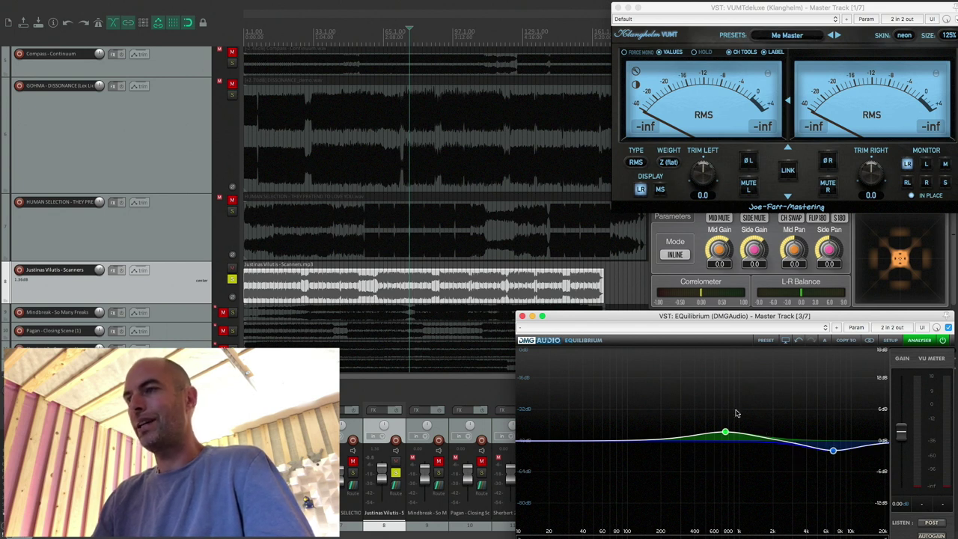
{"action": "left_click", "coordinate": [443, 284]}
{"action": "key", "text": "space"}
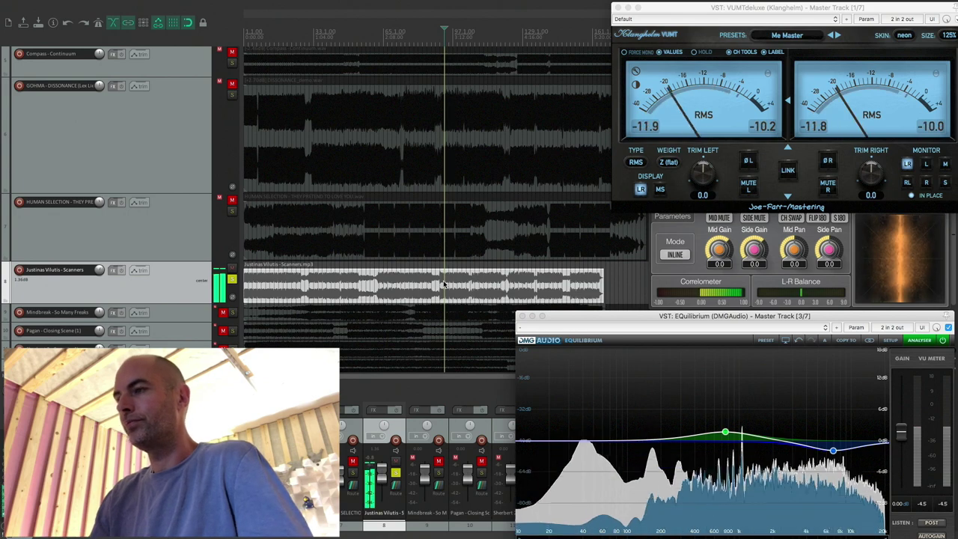
{"action": "left_click", "coordinate": [833, 451]}
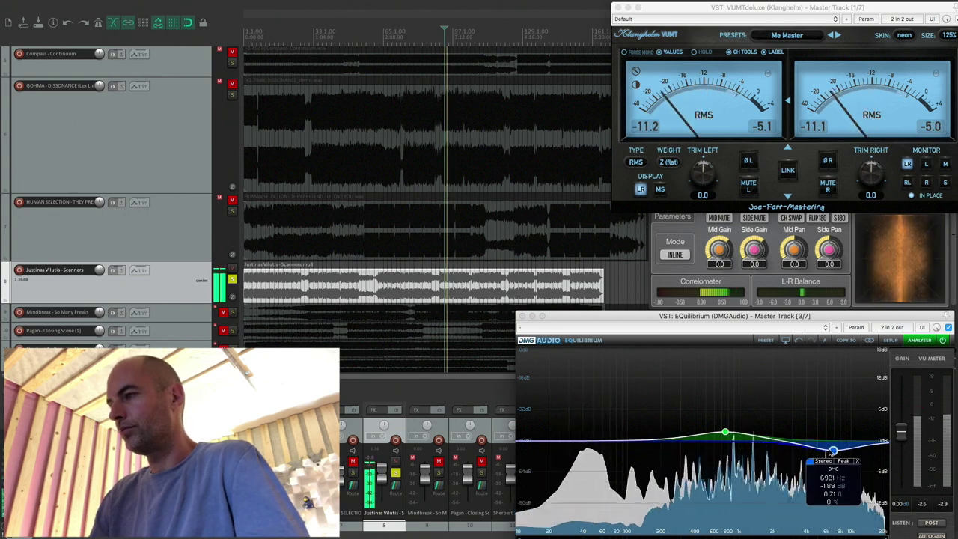
{"action": "left_click_drag", "start_coordinate": [833, 452], "coordinate": [834, 454]}
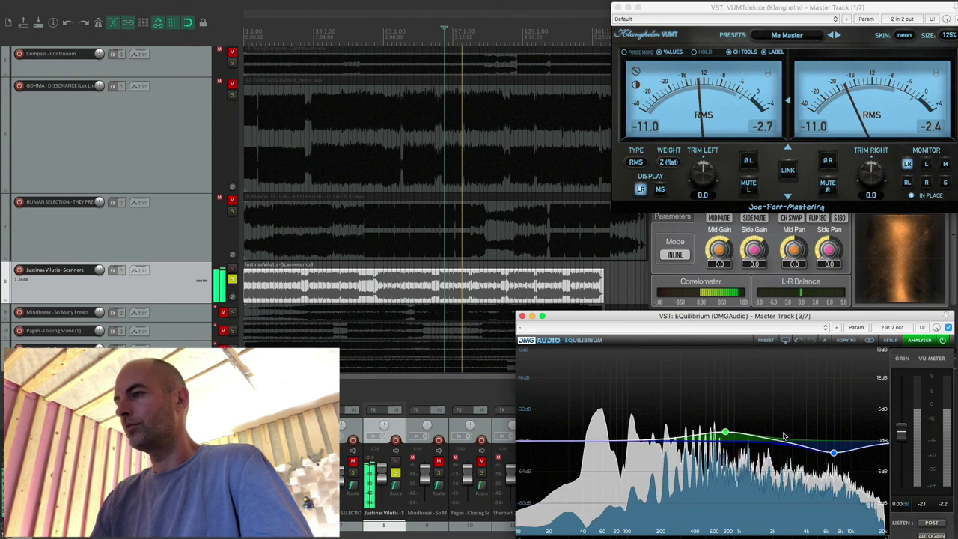
{"action": "key", "text": "space"}
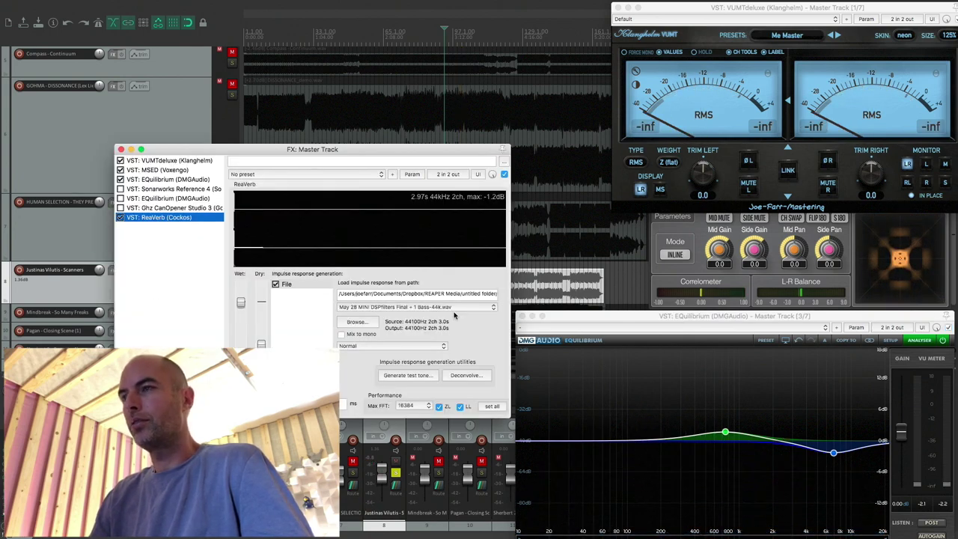
Search the plug-ins for "vsm" and add the VST version of Vertigo VSM-3 to the master track.
{"action": "left_click", "coordinate": [129, 405]}
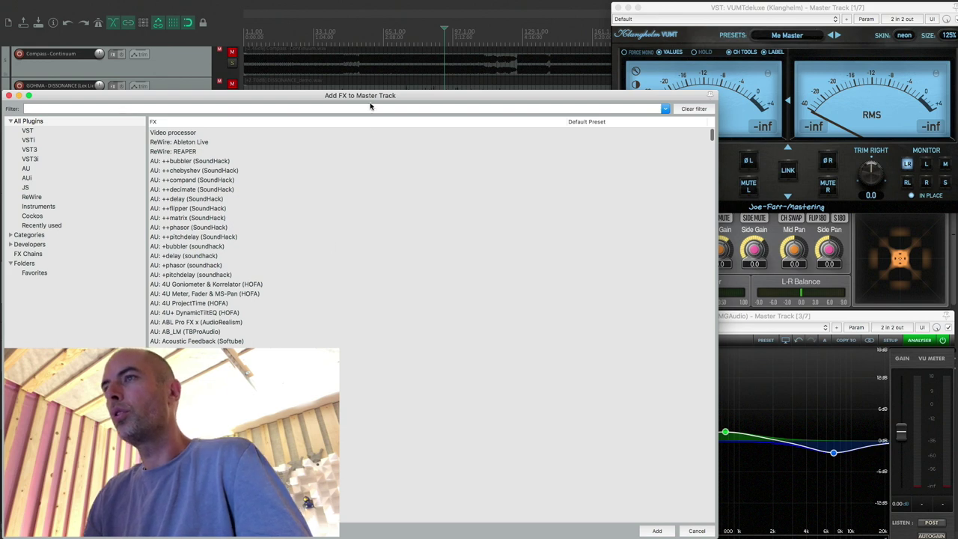
{"action": "left_click_drag", "start_coordinate": [370, 100], "coordinate": [405, 77]}
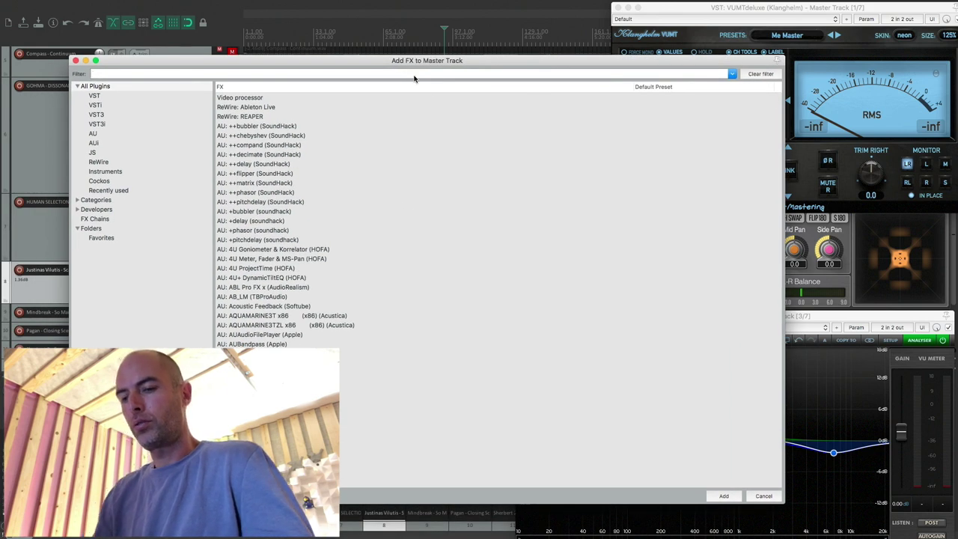
{"action": "type", "text": "vsm"}
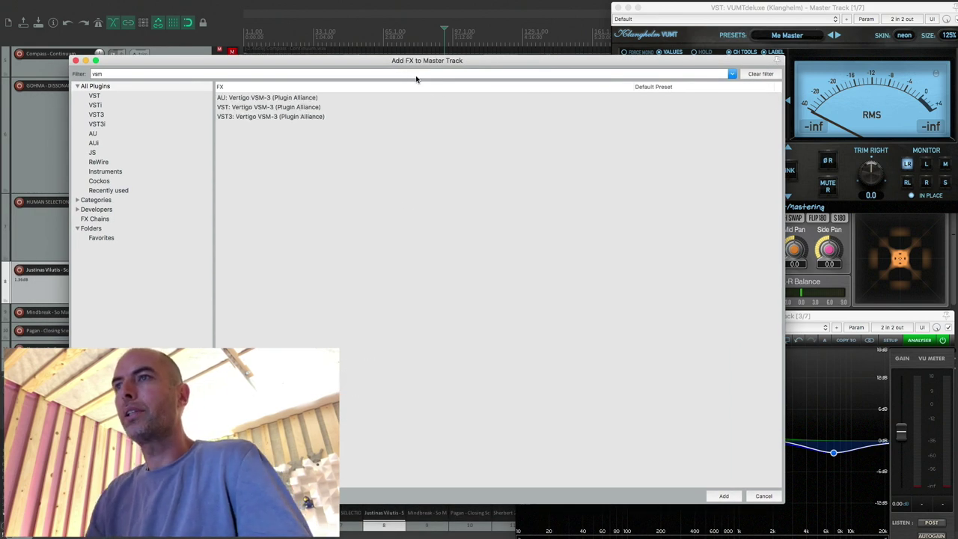
{"action": "double_click", "coordinate": [276, 107]}
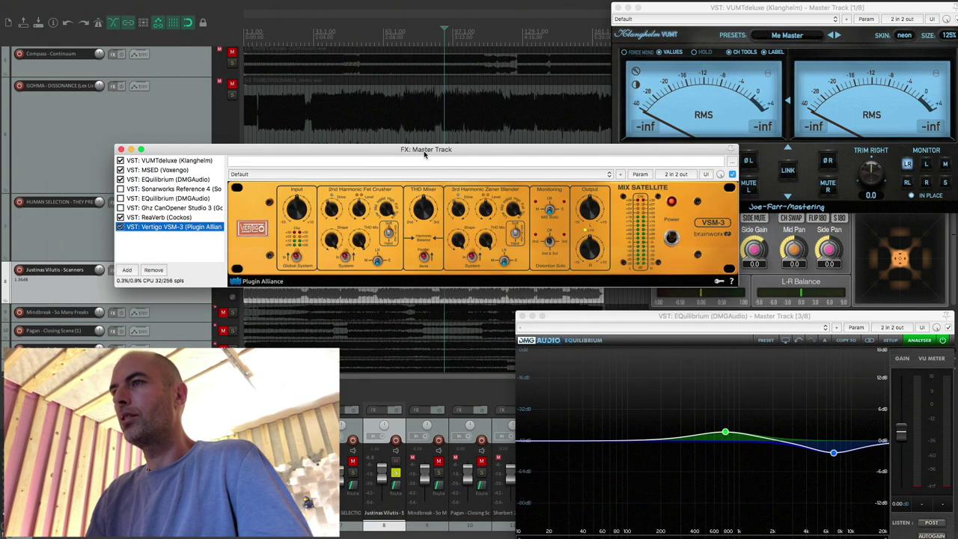
Reorder the master effects chain so Vertigo VSM-3 sits directly after VUMTdeluxe, before MSED.
{"action": "left_click_drag", "start_coordinate": [424, 153], "coordinate": [520, 207]}
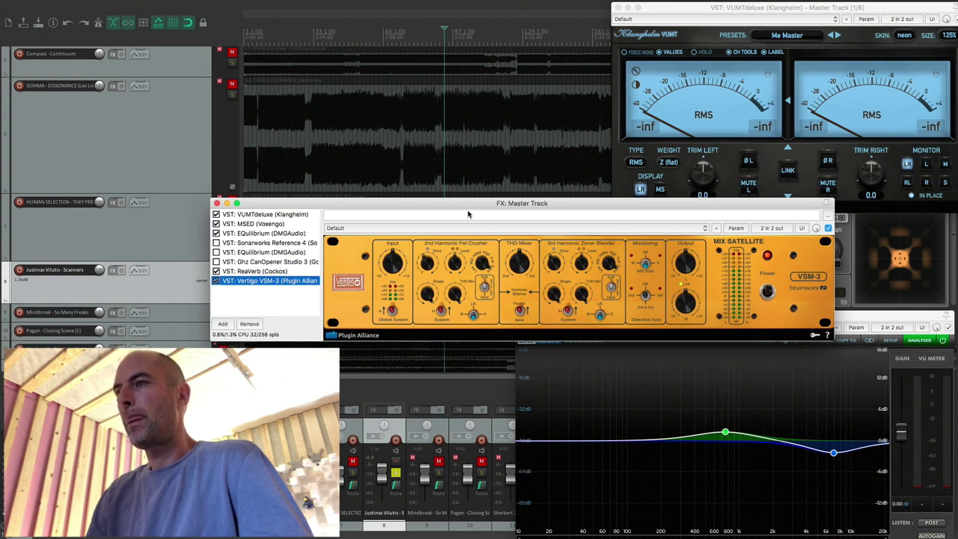
{"action": "left_click_drag", "start_coordinate": [469, 214], "coordinate": [458, 192]}
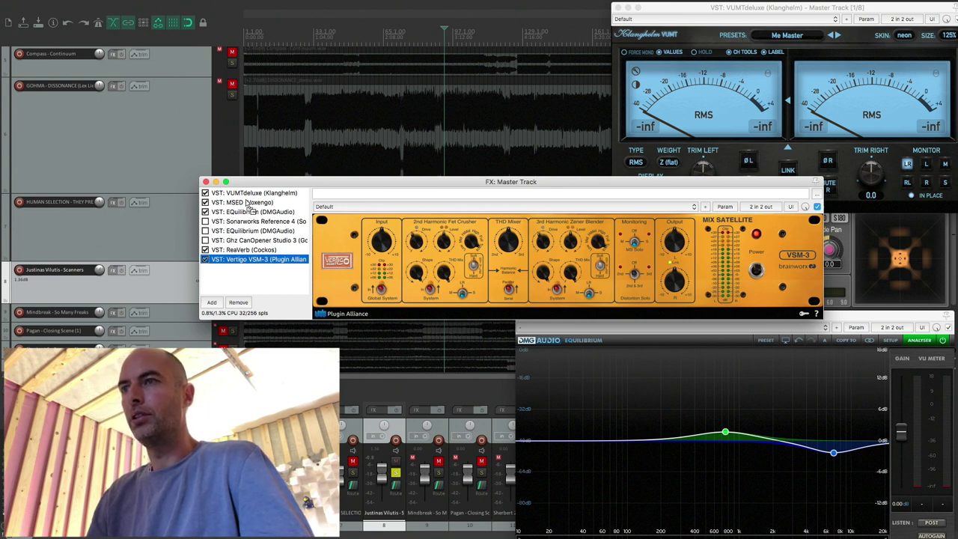
{"action": "left_click_drag", "start_coordinate": [248, 204], "coordinate": [247, 200]}
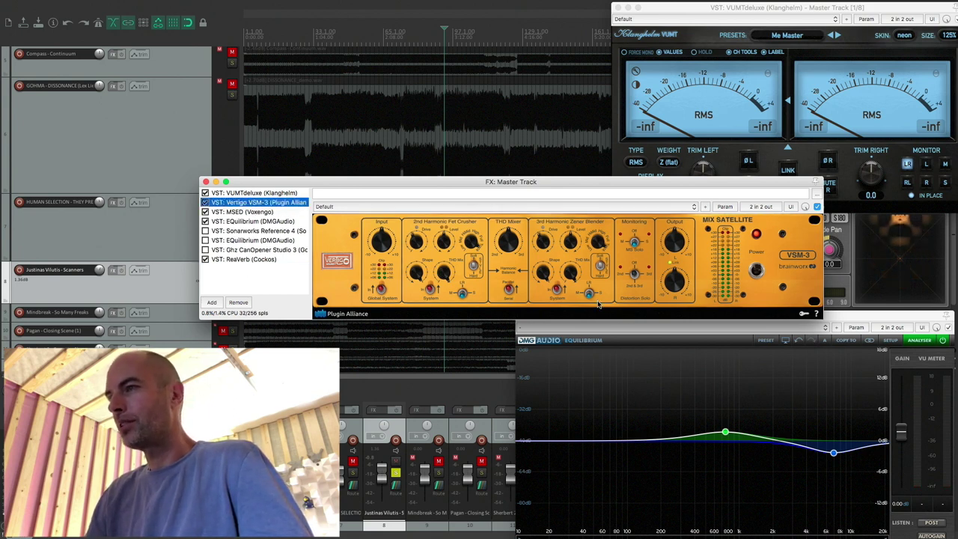
Try VSM-3 saturation during playback by adjusting the 2nd Harmonic Fet Crusher's Drive and setting its Level to about 39%.
{"action": "left_click", "coordinate": [464, 295]}
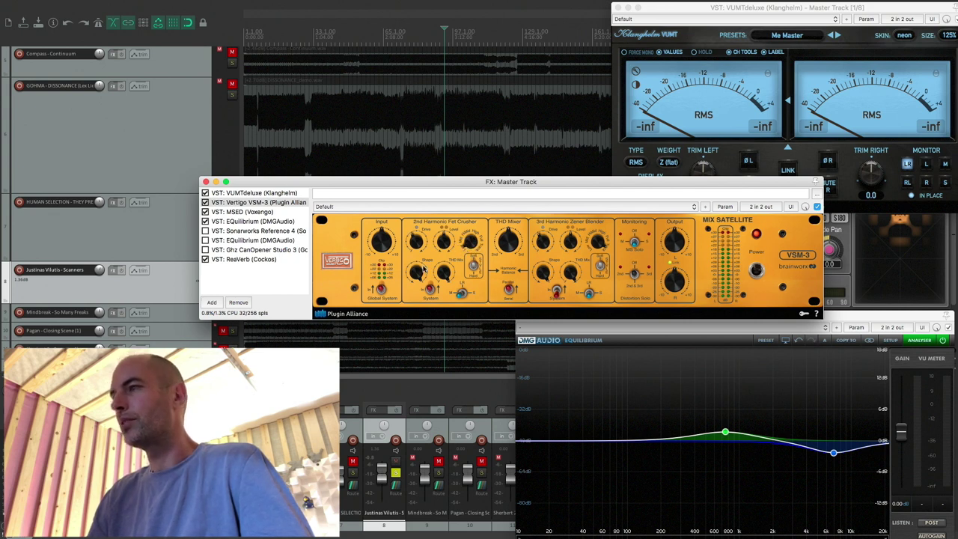
{"action": "key", "text": "space"}
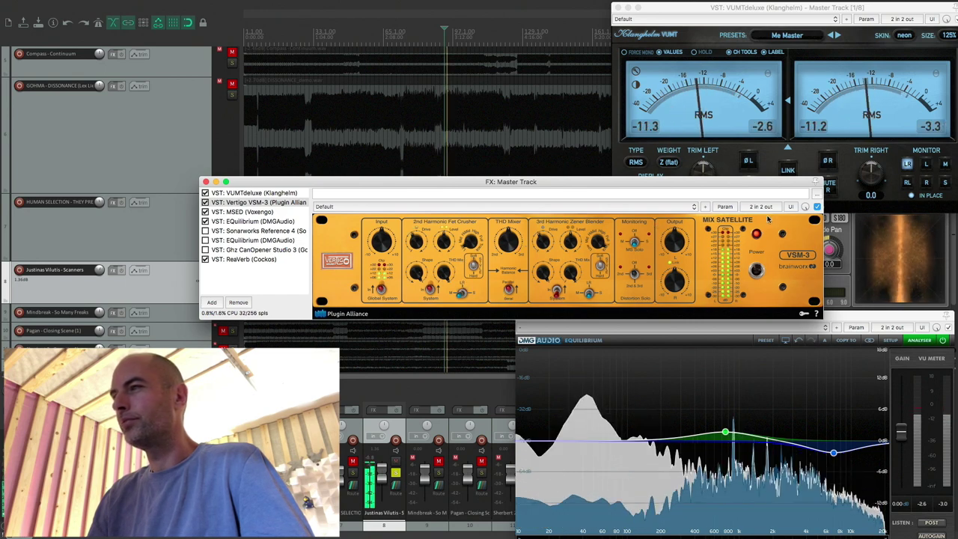
{"action": "mouse_move", "coordinate": [450, 219]}
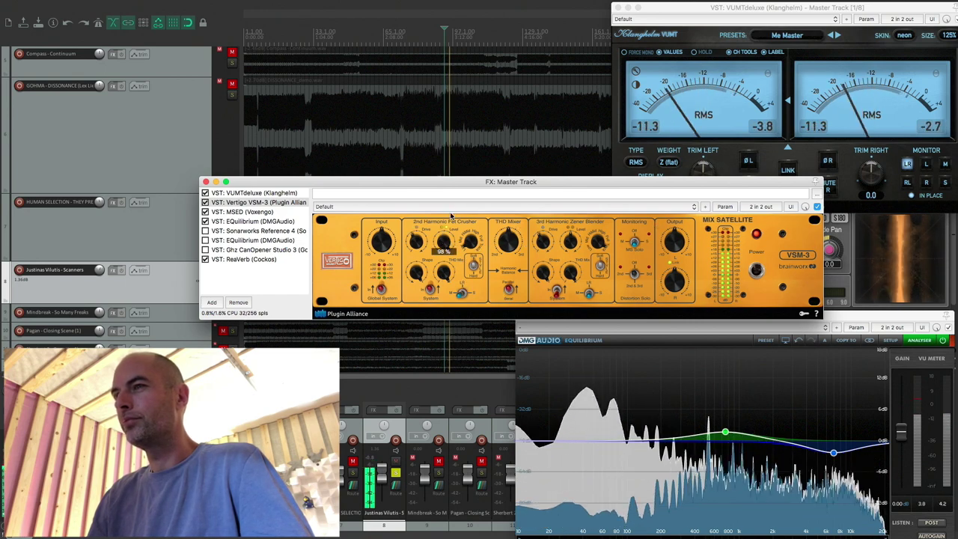
{"action": "left_click_drag", "start_coordinate": [450, 218], "coordinate": [447, 233]}
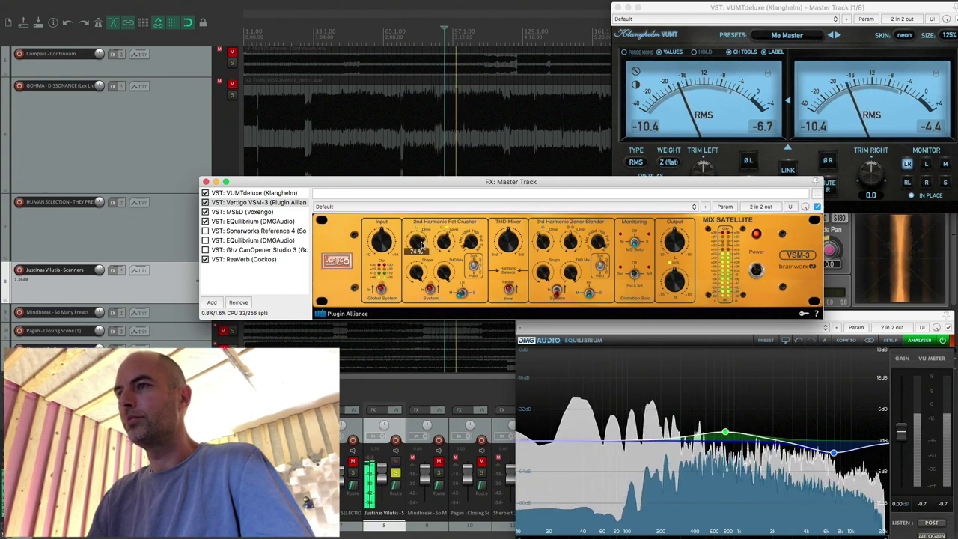
{"action": "mouse_move", "coordinate": [443, 247]}
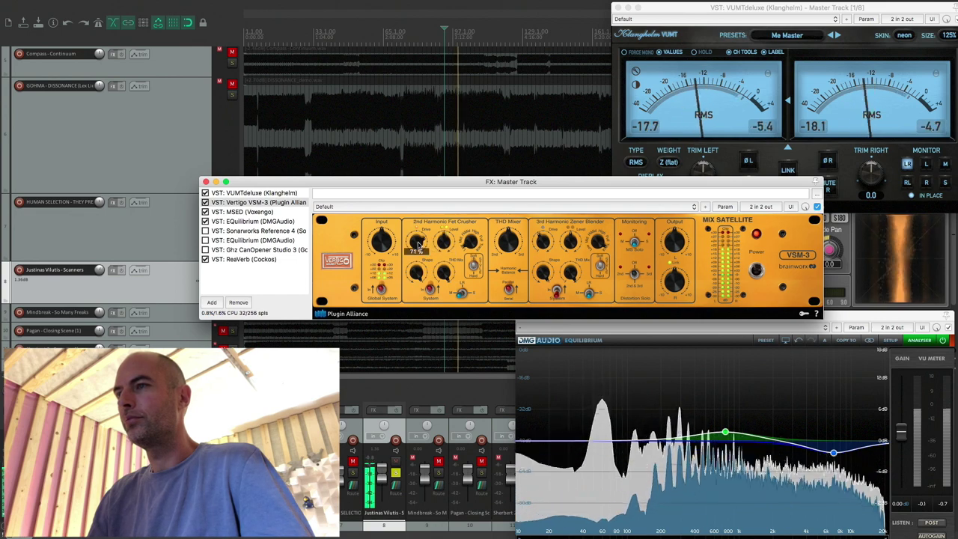
{"action": "left_click_drag", "start_coordinate": [419, 246], "coordinate": [416, 250]}
{"action": "mouse_move", "coordinate": [443, 247]}
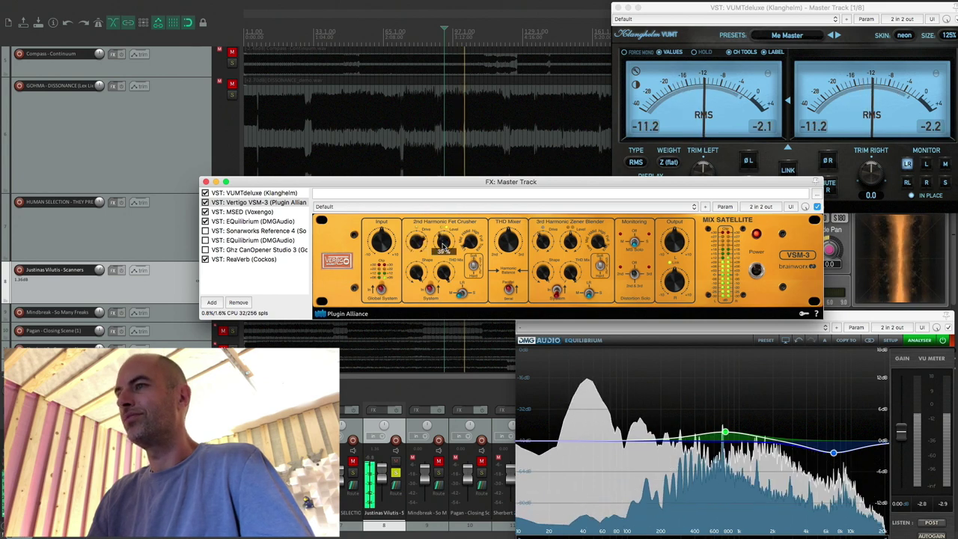
Compare the playing track with VSM-3 bypassed and enabled, and stop playback.
{"action": "left_click", "coordinate": [816, 207]}
{"action": "left_click", "coordinate": [817, 207]}
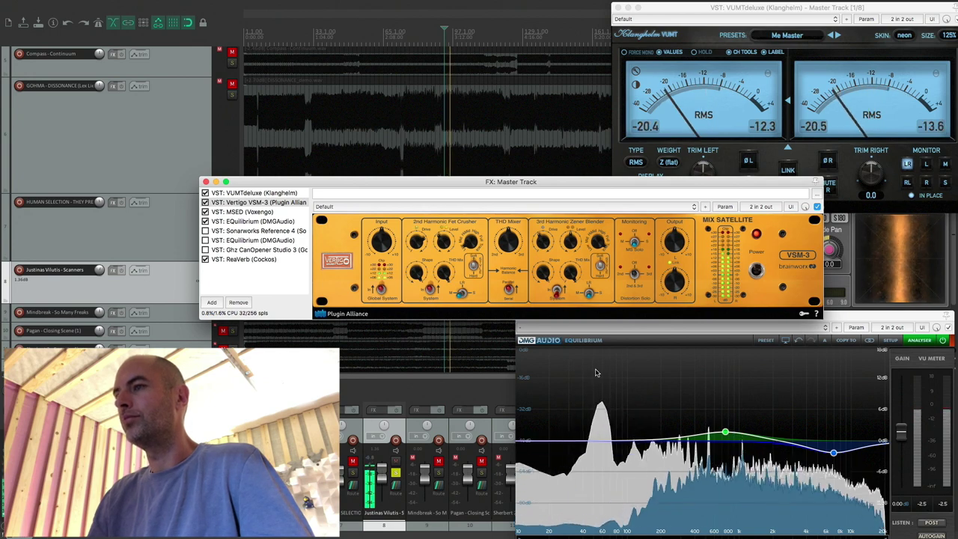
{"action": "key", "text": "space"}
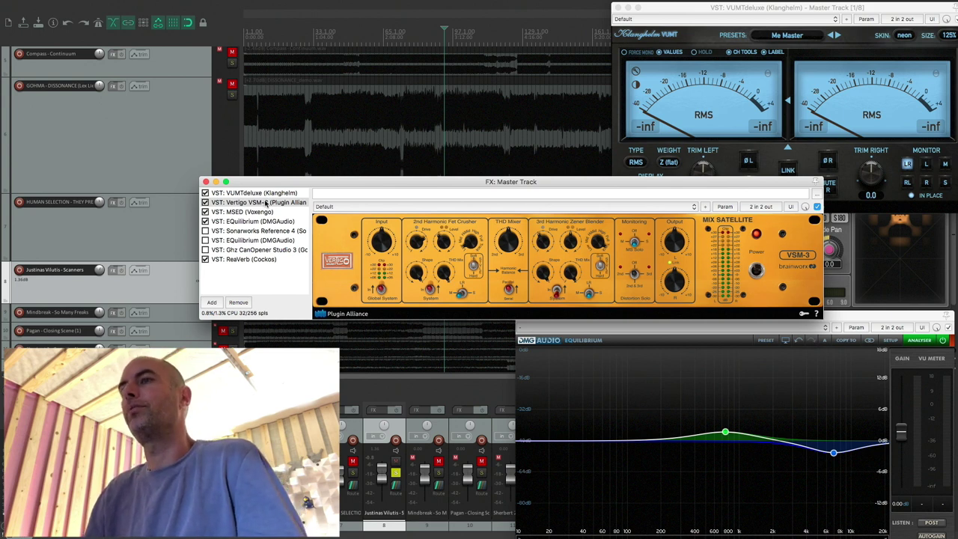
Remove Vertigo VSM-3 from the master effects chain and close the chain window.
{"action": "left_click", "coordinate": [266, 204]}
{"action": "key", "text": "Delete"}
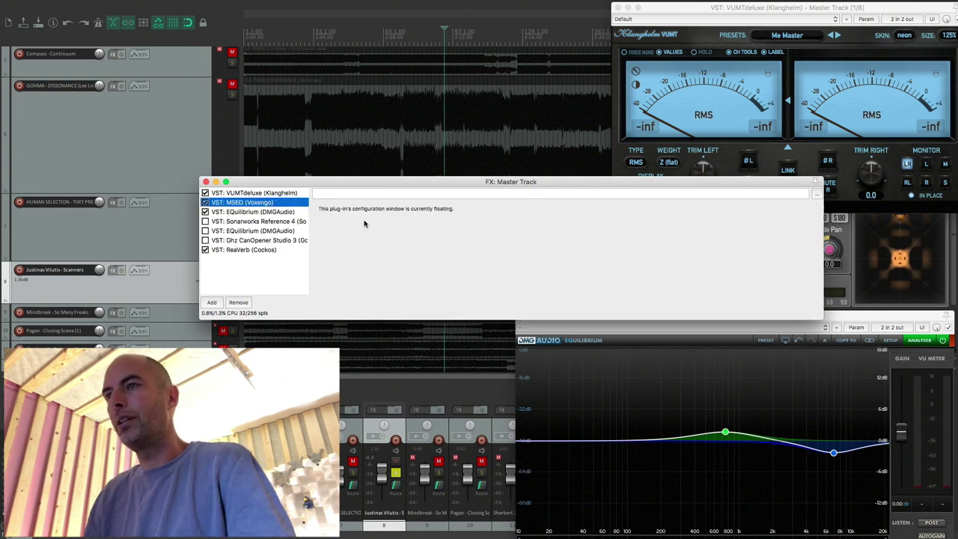
{"action": "left_click", "coordinate": [206, 182]}
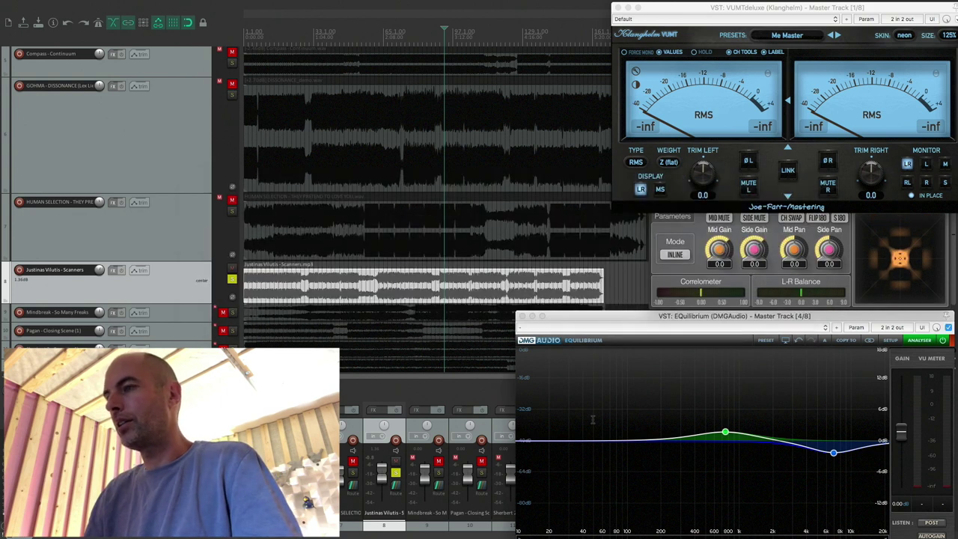
Audition several sections of the Scanners track through the master EQ, stopping playback at the end.
{"action": "left_click", "coordinate": [461, 291]}
{"action": "key", "text": "space"}
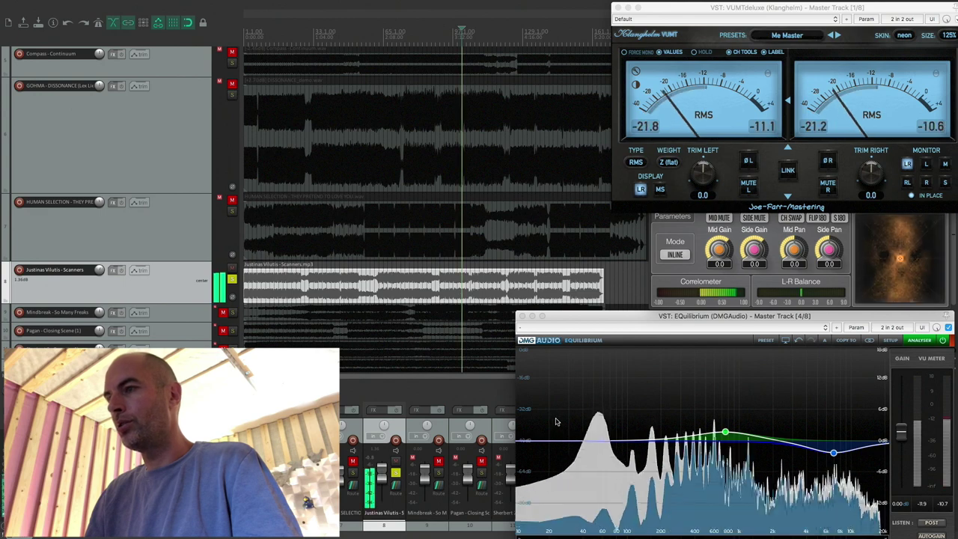
{"action": "key", "text": "space"}
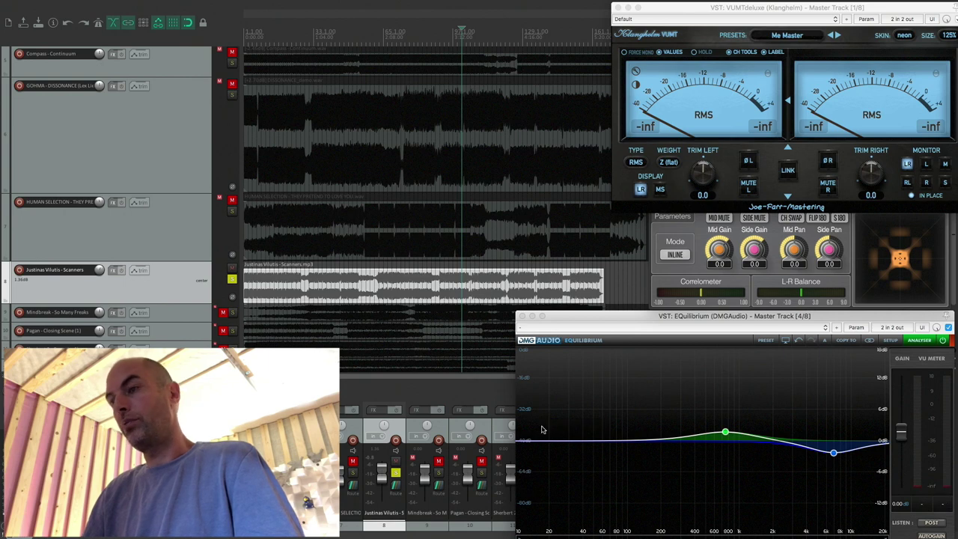
{"action": "left_click", "coordinate": [405, 285]}
{"action": "key", "text": "space"}
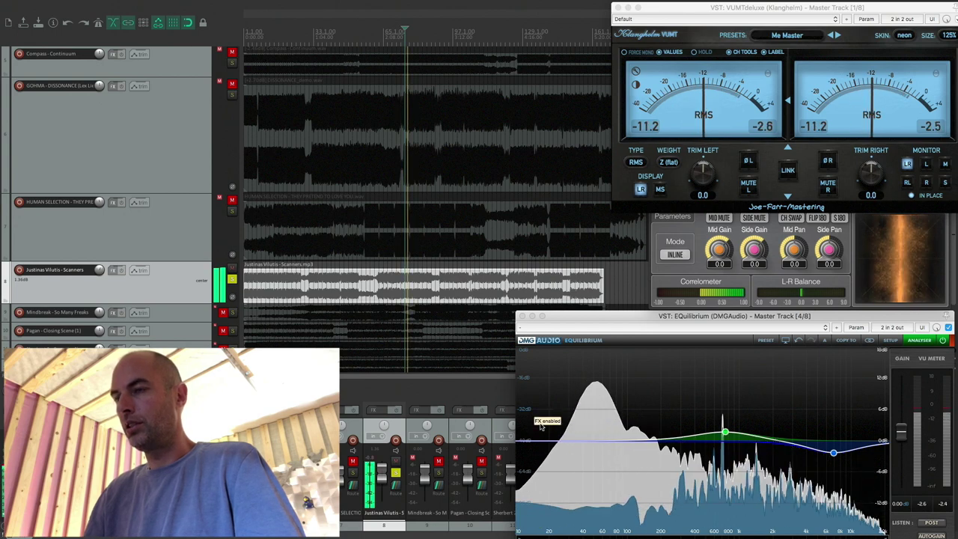
{"action": "key", "text": "space"}
{"action": "key", "text": "space"}
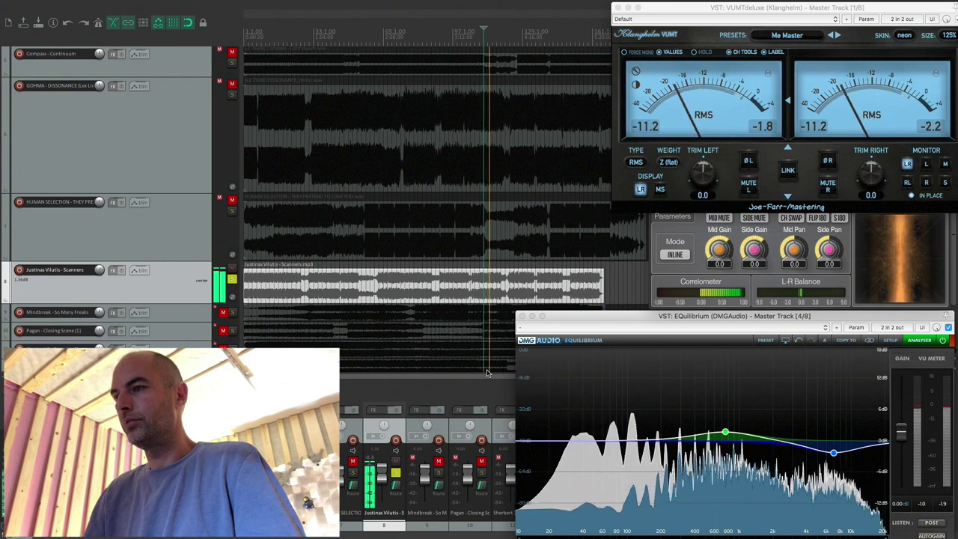
{"action": "key", "text": "space"}
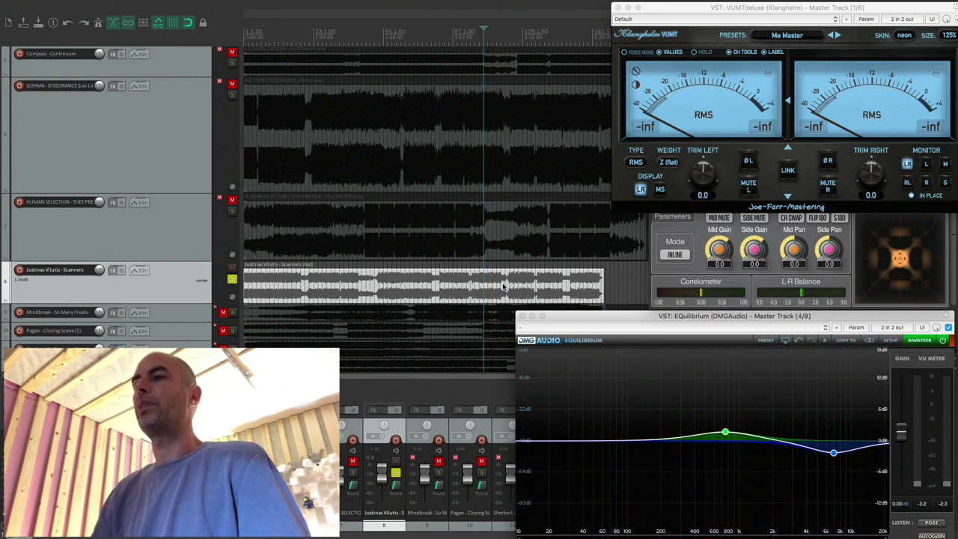
Mute the Scanners track, unmute the Mindbreak - So Many Freaks track, enlarge its height and select it.
{"action": "left_click", "coordinate": [230, 271]}
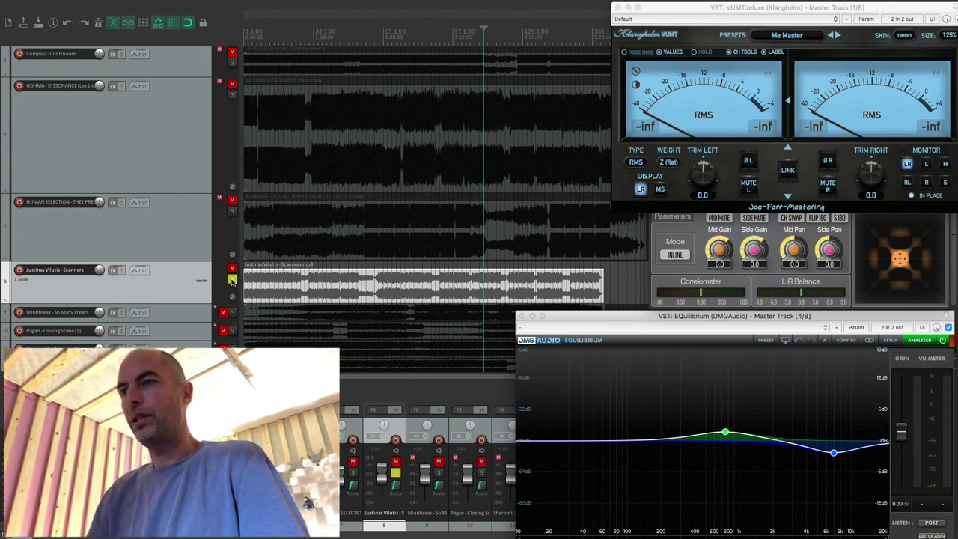
{"action": "scroll", "coordinate": [225, 292], "scroll_direction": "down", "scroll_amount": 1}
{"action": "left_click", "coordinate": [223, 293]}
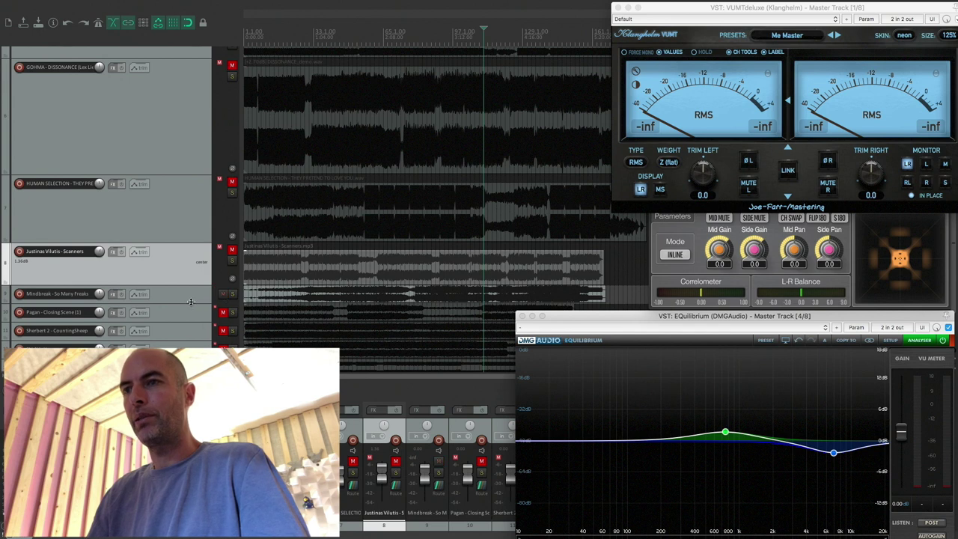
{"action": "left_click_drag", "start_coordinate": [190, 302], "coordinate": [191, 348]}
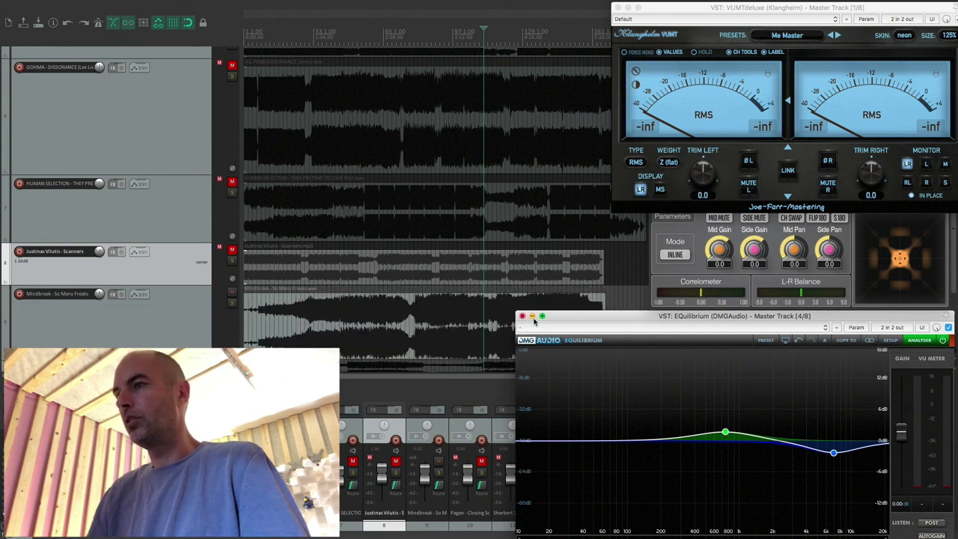
{"action": "left_click", "coordinate": [119, 320]}
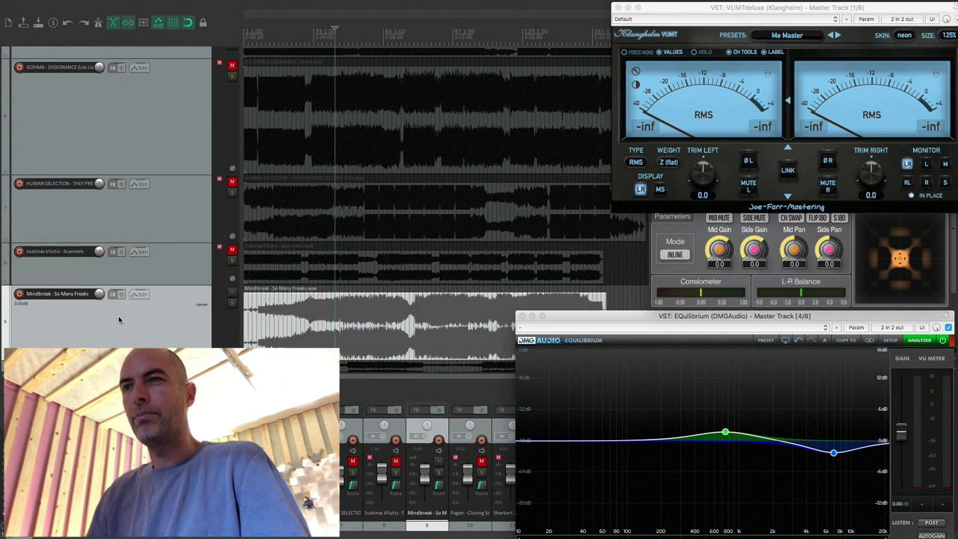
Lower the volume of the Mindbreak - So Many Freaks item to -2.46 dB in its item properties.
{"action": "scroll", "coordinate": [118, 319], "scroll_direction": "down", "scroll_amount": 4}
{"action": "double_click", "coordinate": [387, 251]}
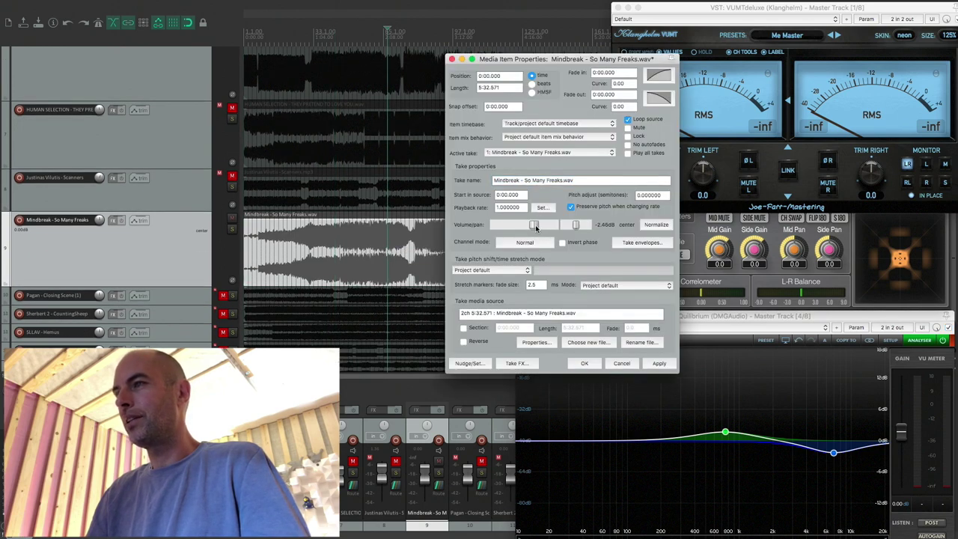
{"action": "left_click", "coordinate": [658, 363]}
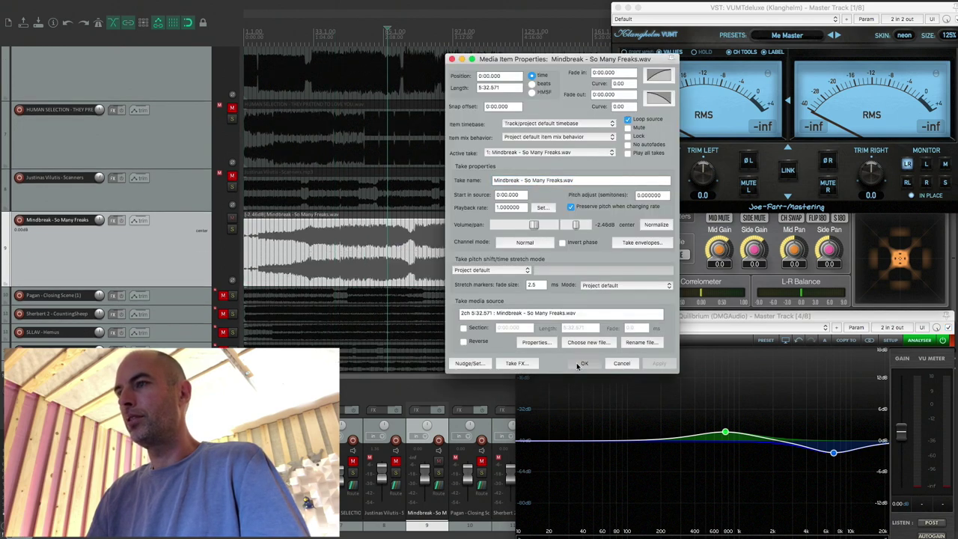
{"action": "left_click", "coordinate": [578, 364]}
Play the Mindbreak track and jump back to an earlier section for listening.
{"action": "left_click", "coordinate": [349, 251]}
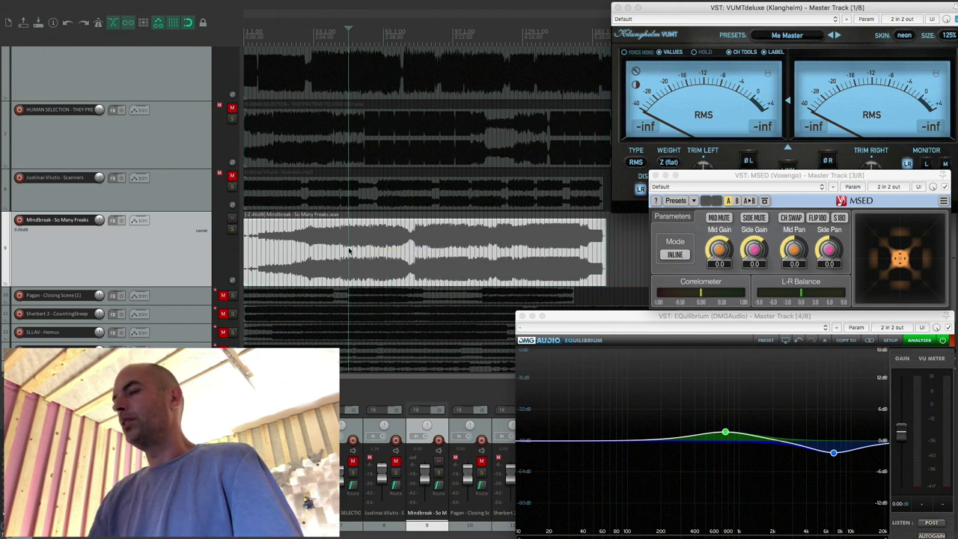
{"action": "key", "text": "space"}
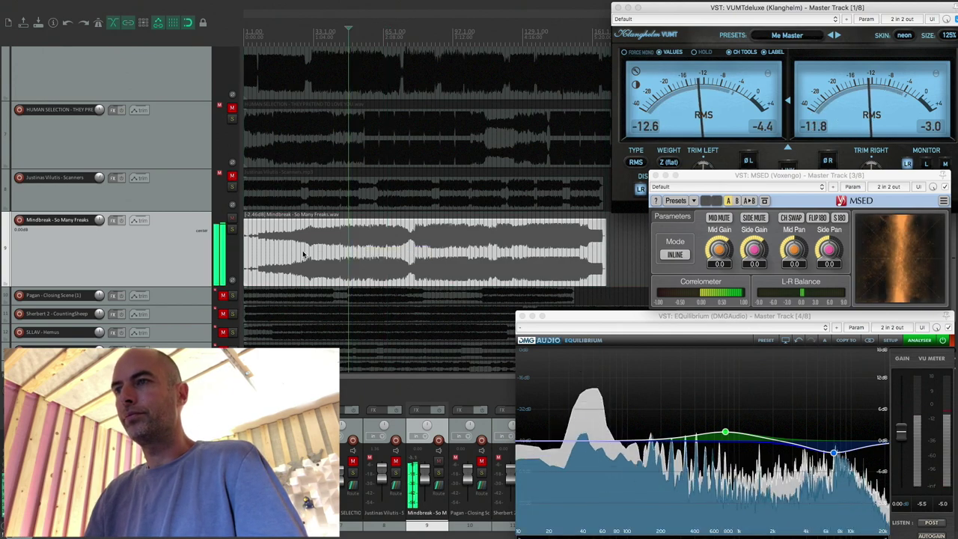
{"action": "left_click", "coordinate": [303, 255]}
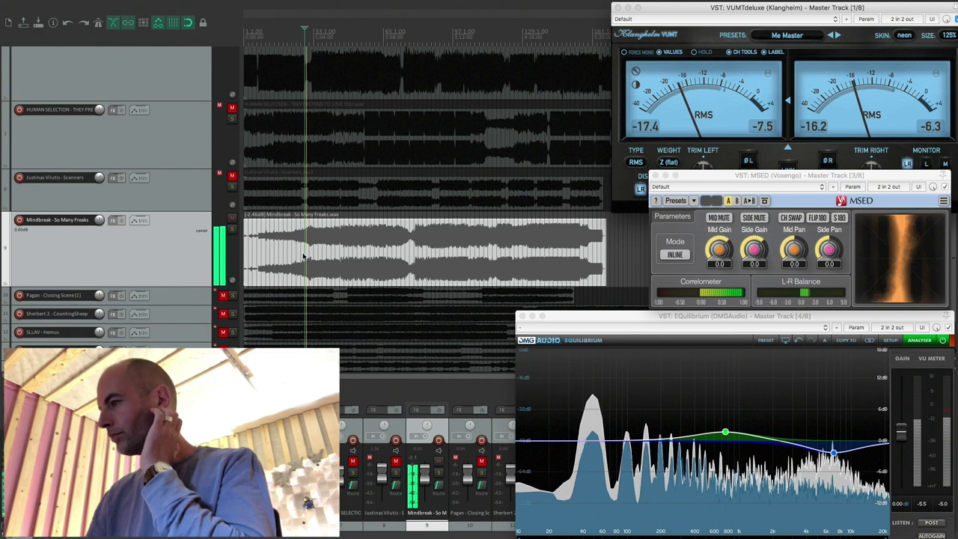
Remove the 752.7 Hz Mid band and the high-frequency cut band from the master EQ.
{"action": "mouse_move", "coordinate": [725, 428]}
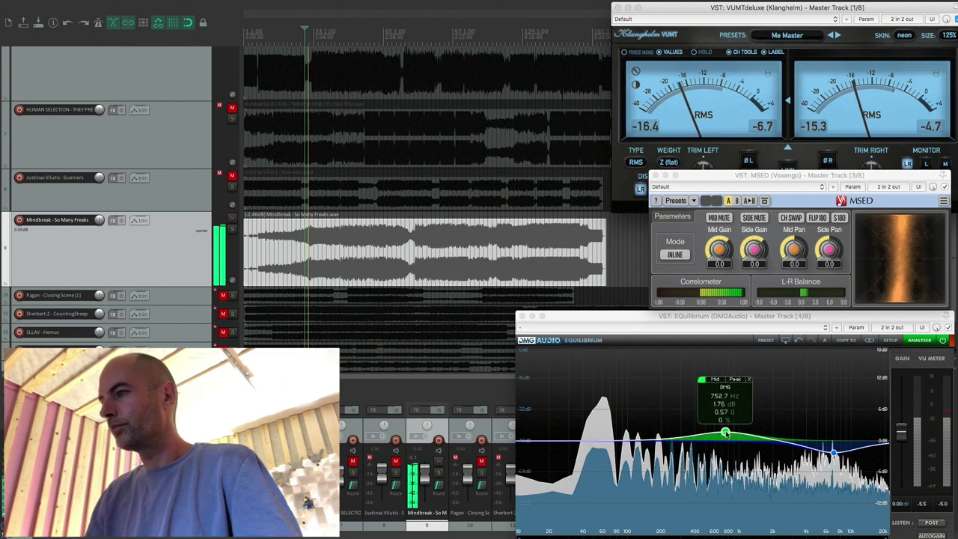
{"action": "left_click", "coordinate": [748, 380]}
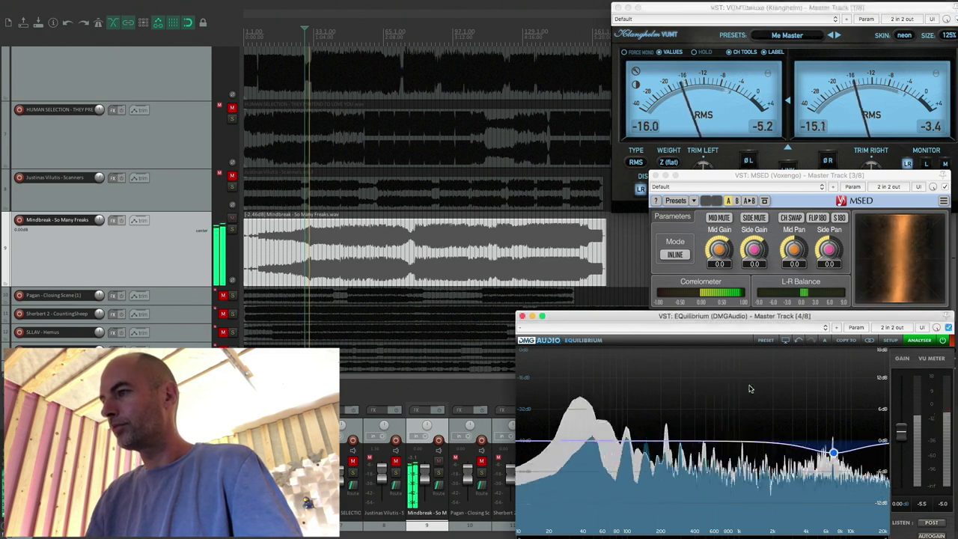
{"action": "double_click", "coordinate": [833, 452]}
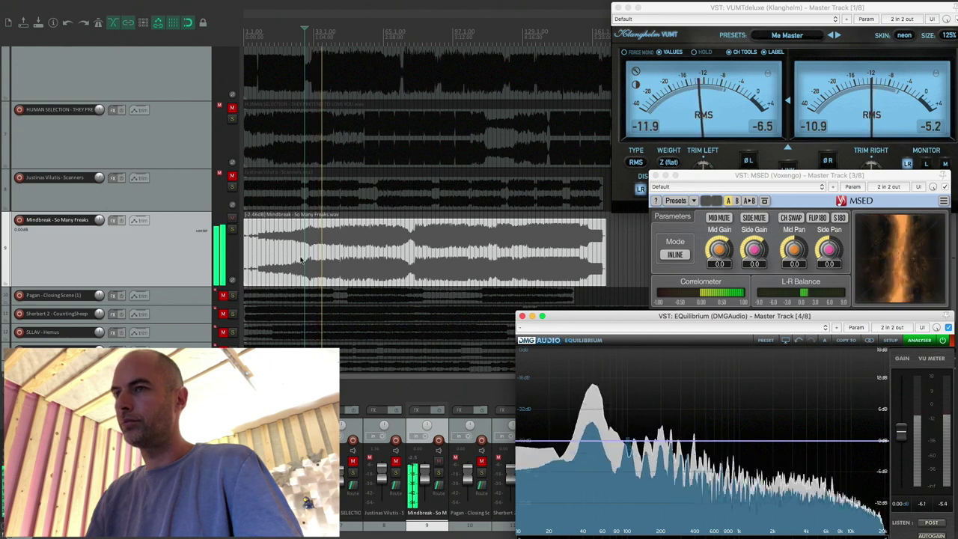
Remove the effect preceding MSED from the master effects chain and close the chain window.
{"action": "scroll", "coordinate": [202, 256], "scroll_direction": "down", "scroll_amount": 1}
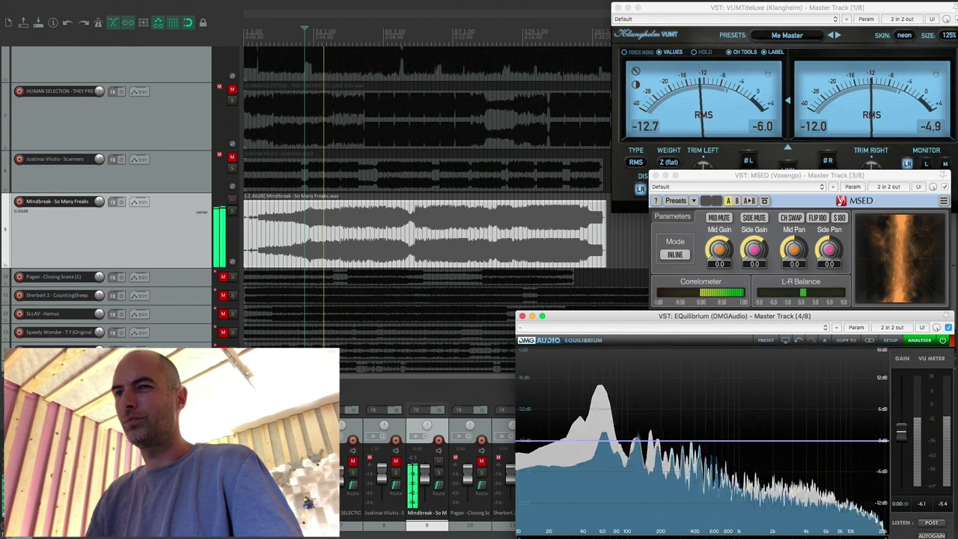
{"action": "left_click", "coordinate": [219, 207]}
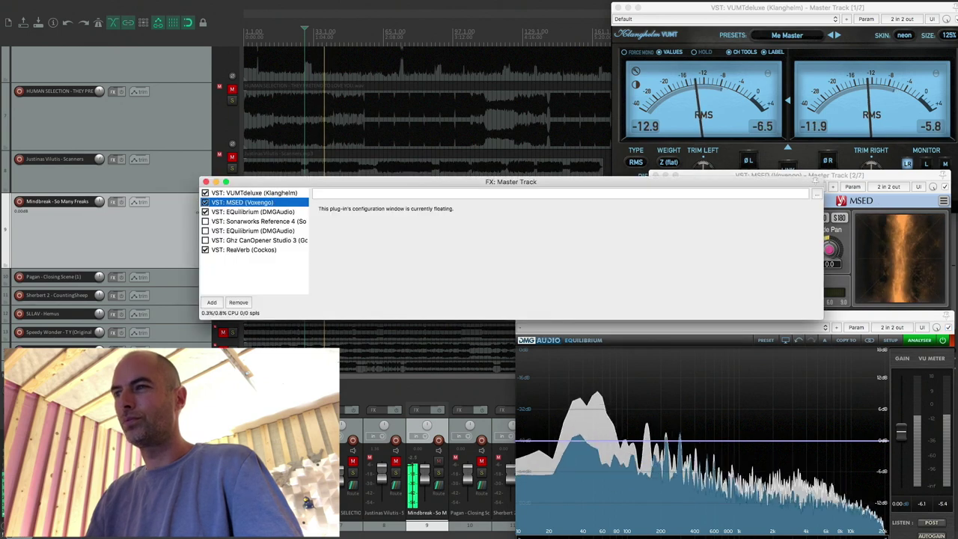
{"action": "left_click", "coordinate": [206, 182]}
Add a Side band around 8.9 kHz to the master EQ and cut it by about 4 dB.
{"action": "double_click", "coordinate": [847, 441]}
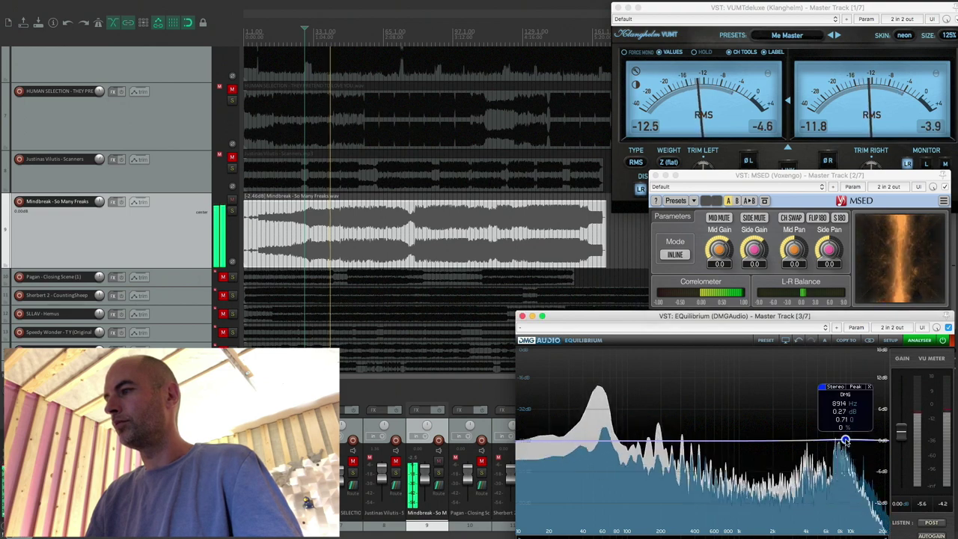
{"action": "left_click", "coordinate": [853, 386]}
{"action": "left_click", "coordinate": [845, 422]}
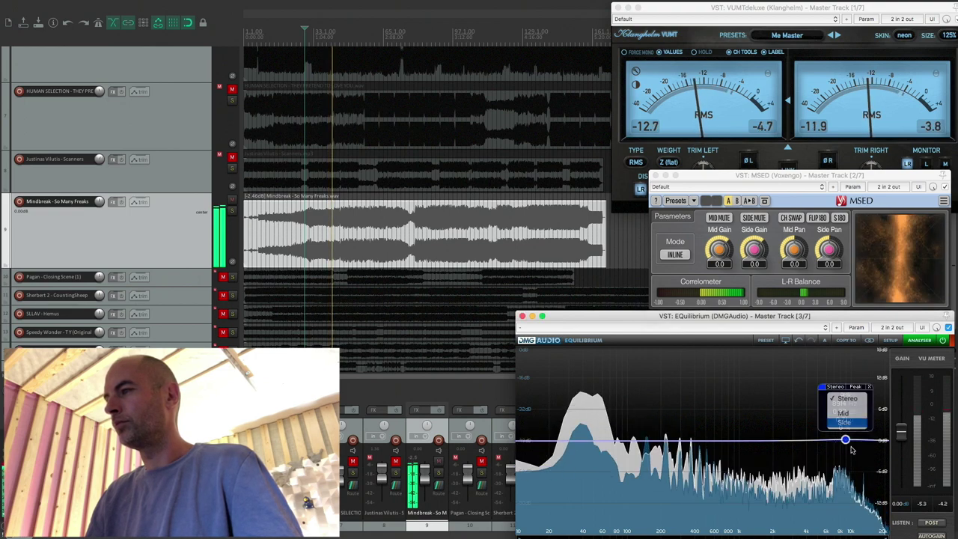
{"action": "left_click_drag", "start_coordinate": [844, 439], "coordinate": [846, 463]}
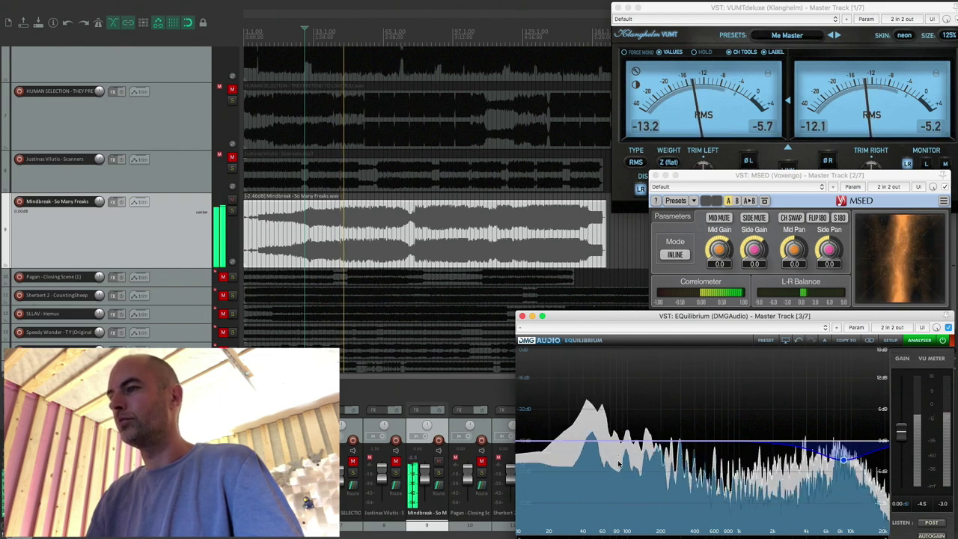
Audition other sections of the track and retune the Side band to 7641 Hz at -5.91 dB, checking it with EQ bypass.
{"action": "left_click", "coordinate": [396, 228]}
{"action": "left_click", "coordinate": [440, 230]}
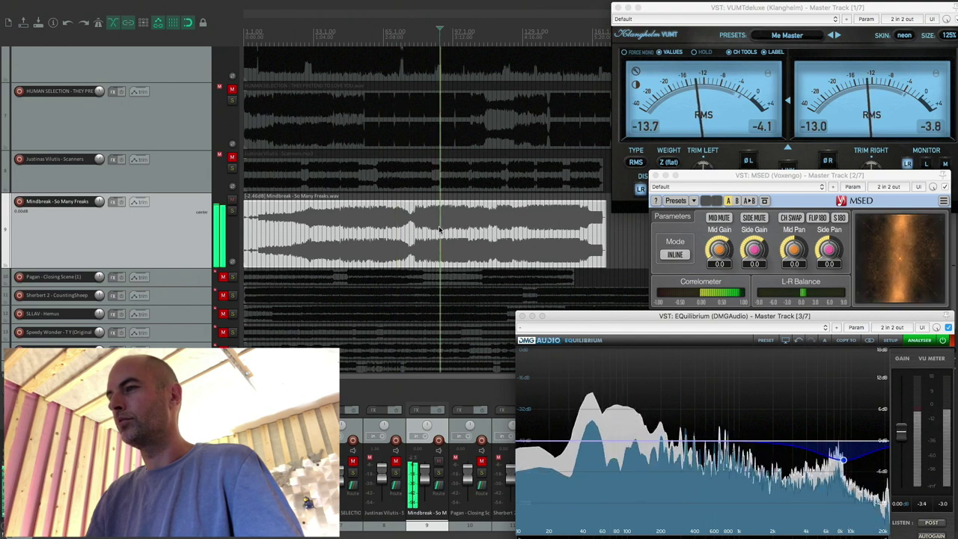
{"action": "left_click", "coordinate": [840, 460]}
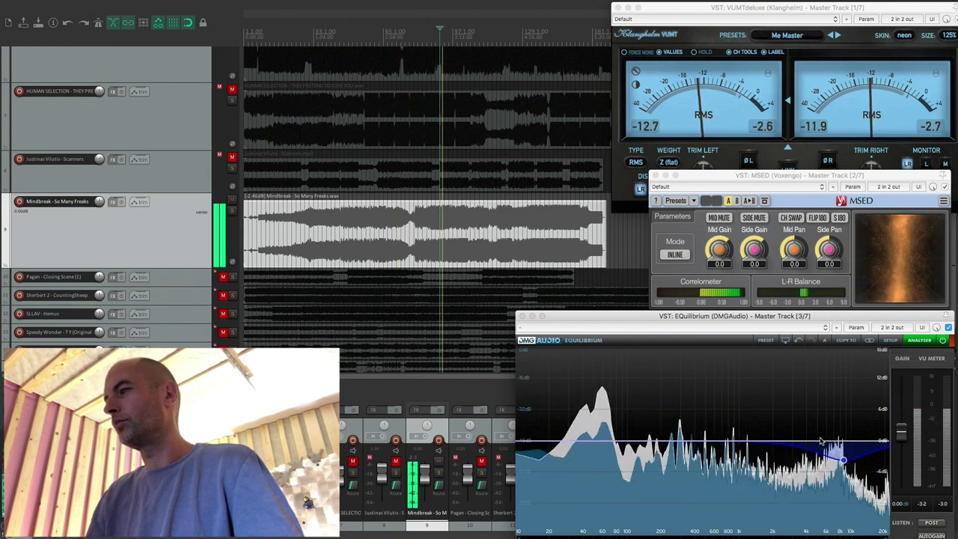
{"action": "left_click_drag", "start_coordinate": [838, 463], "coordinate": [839, 472]}
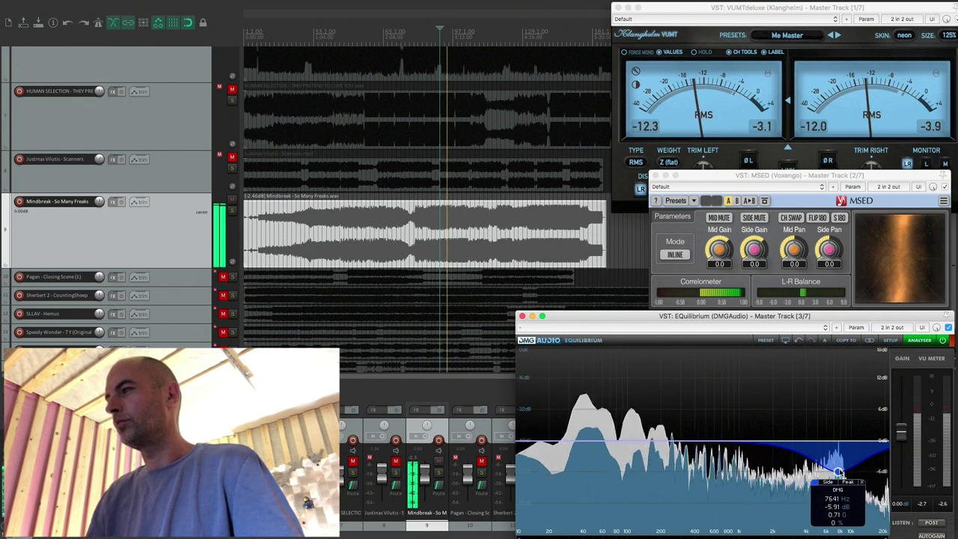
{"action": "left_click", "coordinate": [945, 340]}
Add a second EQ band near 7.6 kHz, choose its channel mode, cut it by about 2 dB and stop playback.
{"action": "mouse_move", "coordinate": [839, 472]}
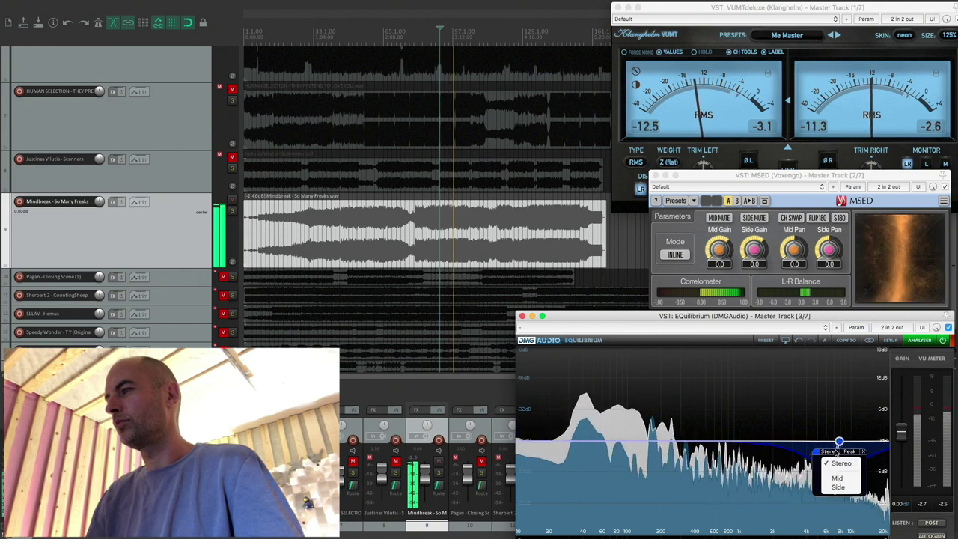
{"action": "left_click", "coordinate": [830, 451]}
{"action": "left_click_drag", "start_coordinate": [840, 443], "coordinate": [841, 453]}
{"action": "key", "text": "space"}
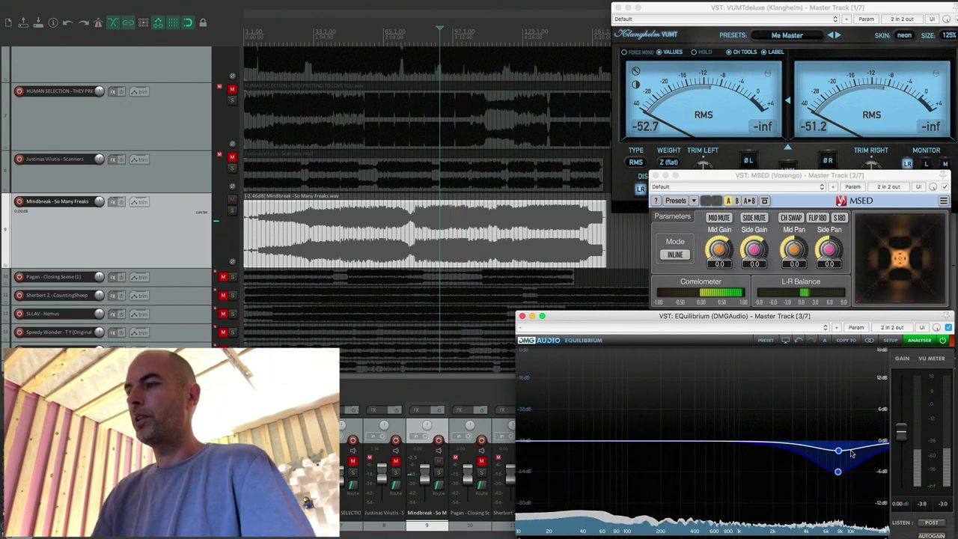
{"action": "left_click", "coordinate": [838, 471]}
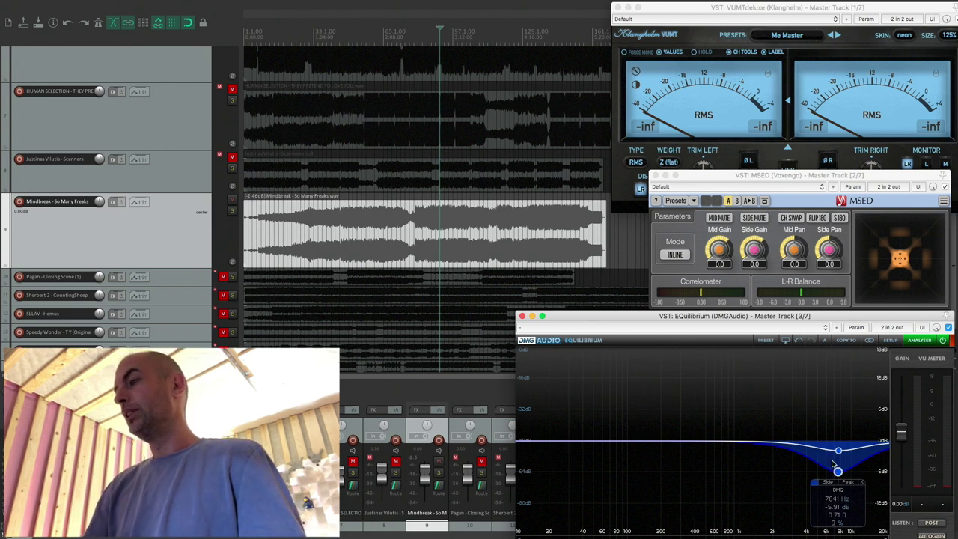
{"action": "left_click_drag", "start_coordinate": [836, 472], "coordinate": [838, 452]}
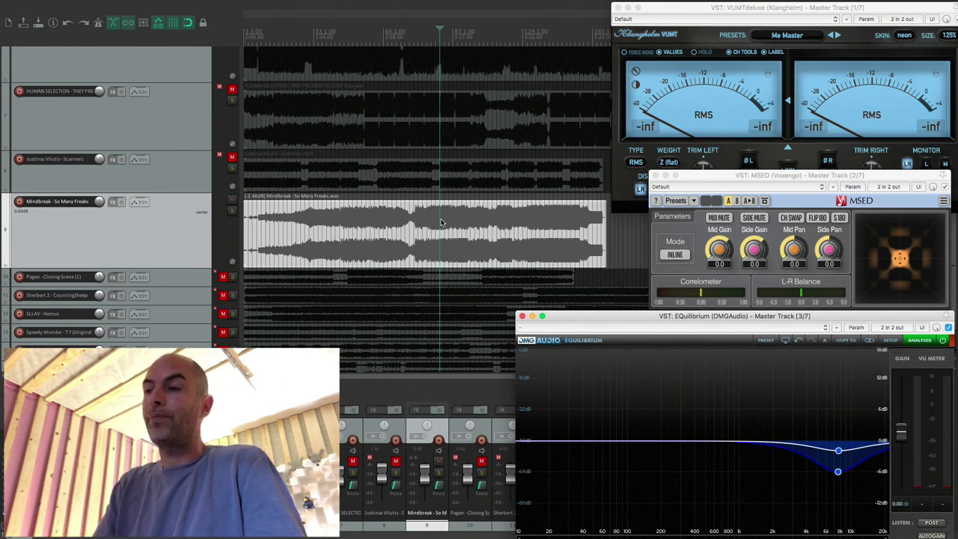
Audition several sections of the Mindbreak track with the two EQ cuts, stopping playback at the end.
{"action": "left_click", "coordinate": [332, 222]}
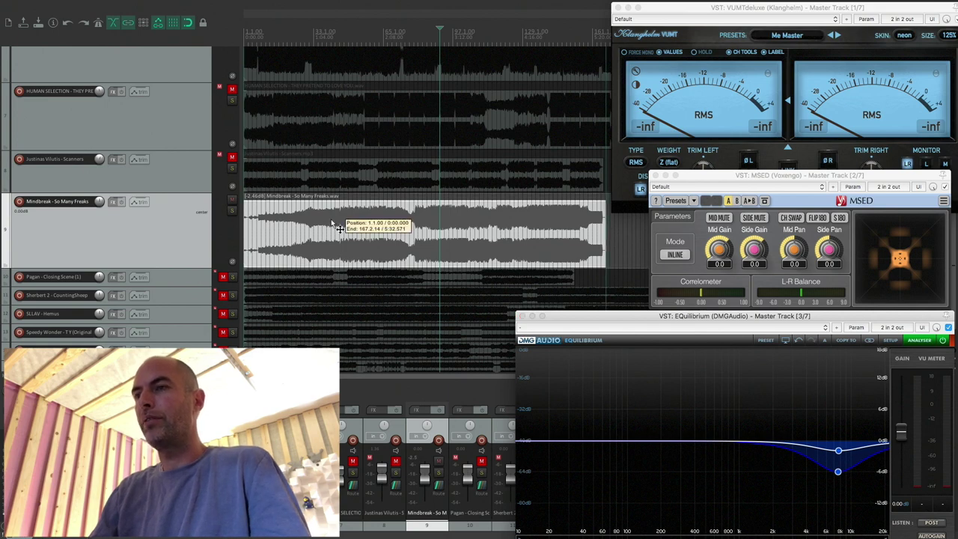
{"action": "key", "text": "space"}
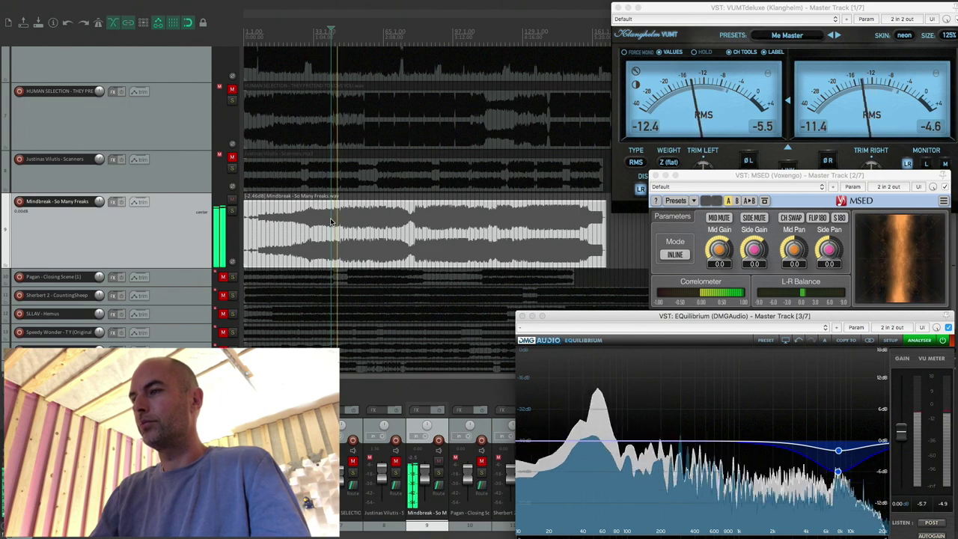
{"action": "key", "text": "space"}
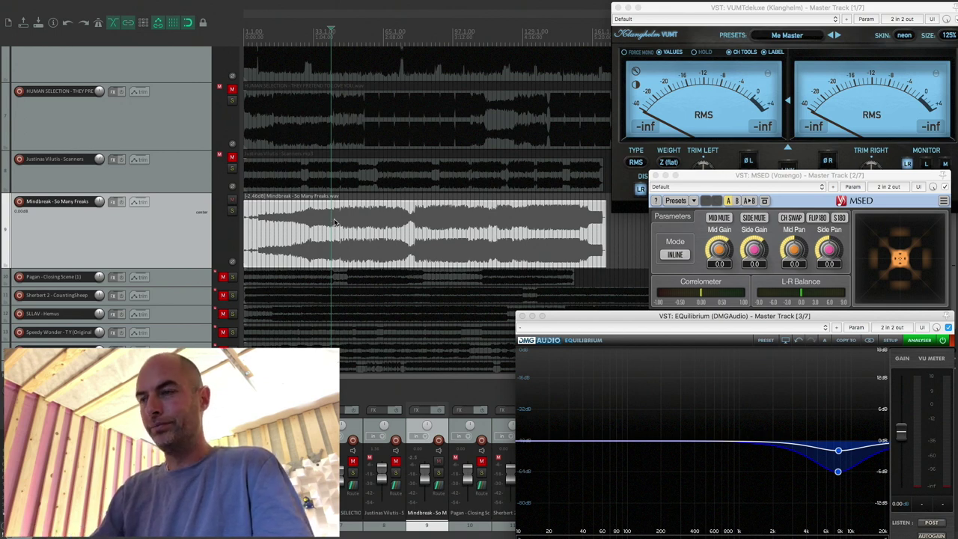
{"action": "left_click", "coordinate": [344, 218]}
{"action": "key", "text": "space"}
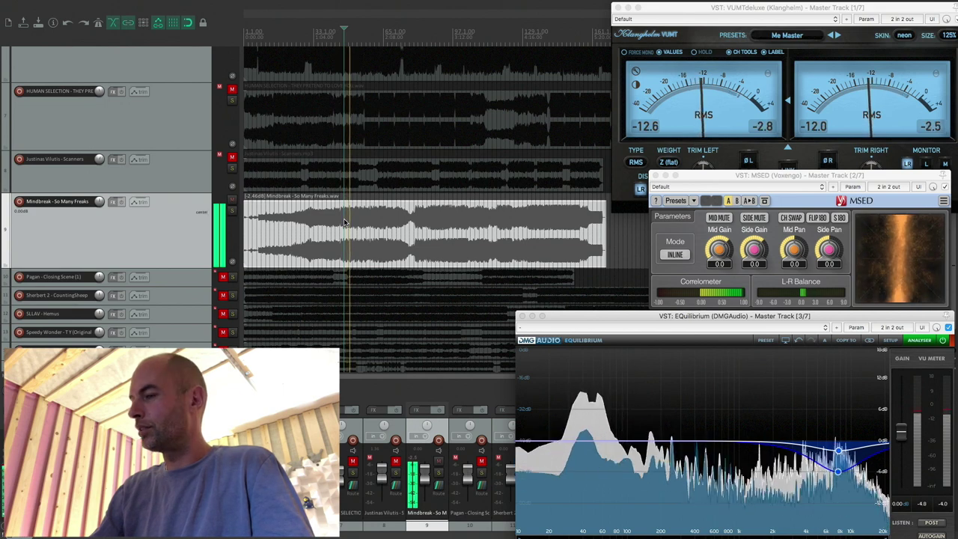
{"action": "key", "text": "space"}
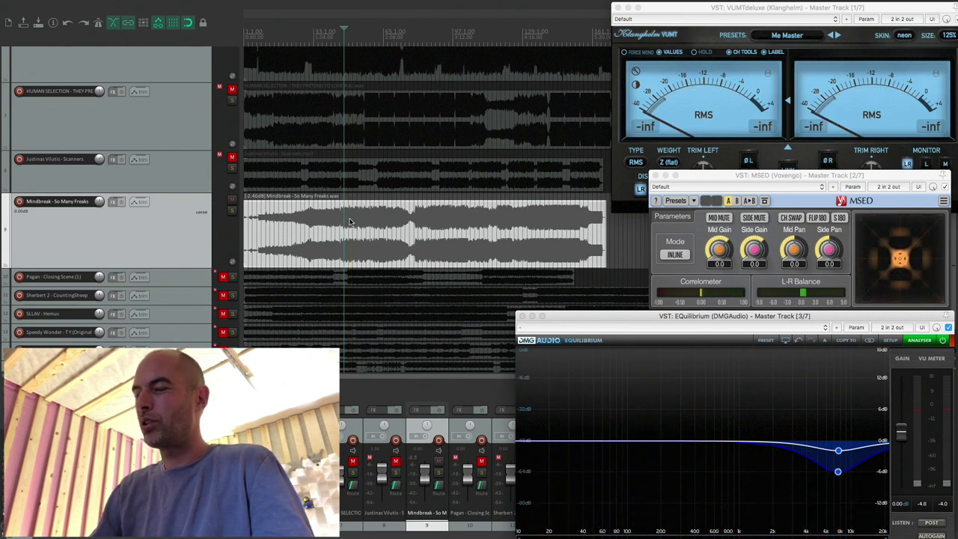
{"action": "key", "text": "space"}
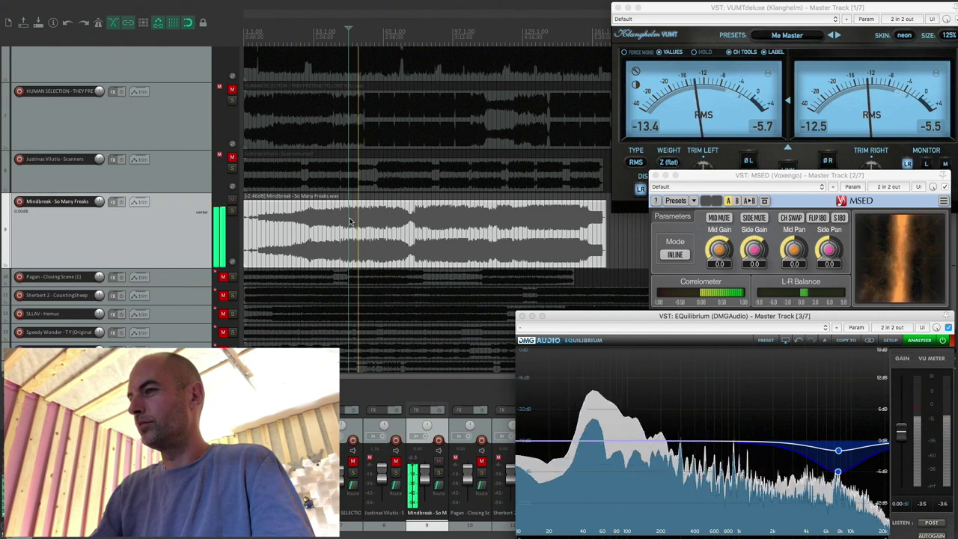
{"action": "key", "text": "space"}
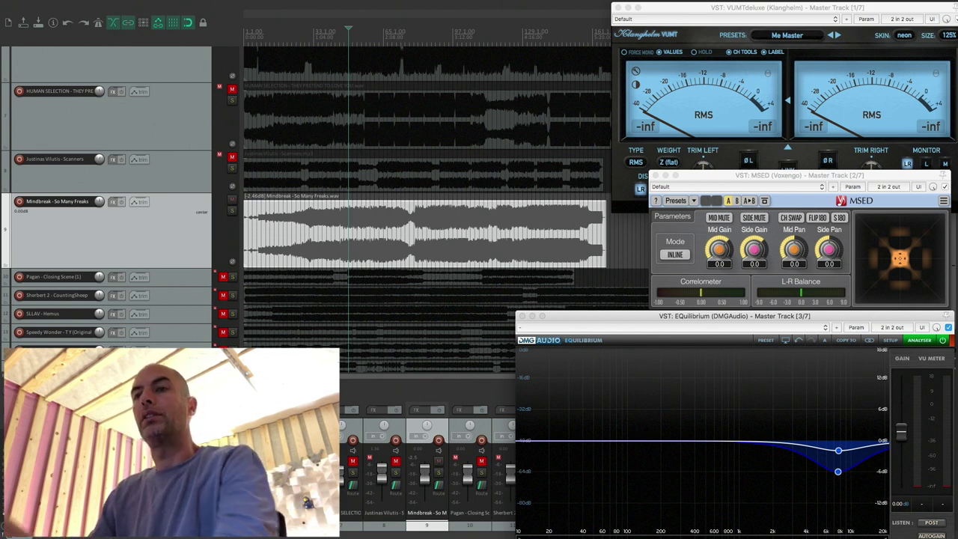
Search the plugins for "waves" and add the VST TrackSpacer (Wavesfactory) to the master effects chain.
{"action": "left_click", "coordinate": [135, 313]}
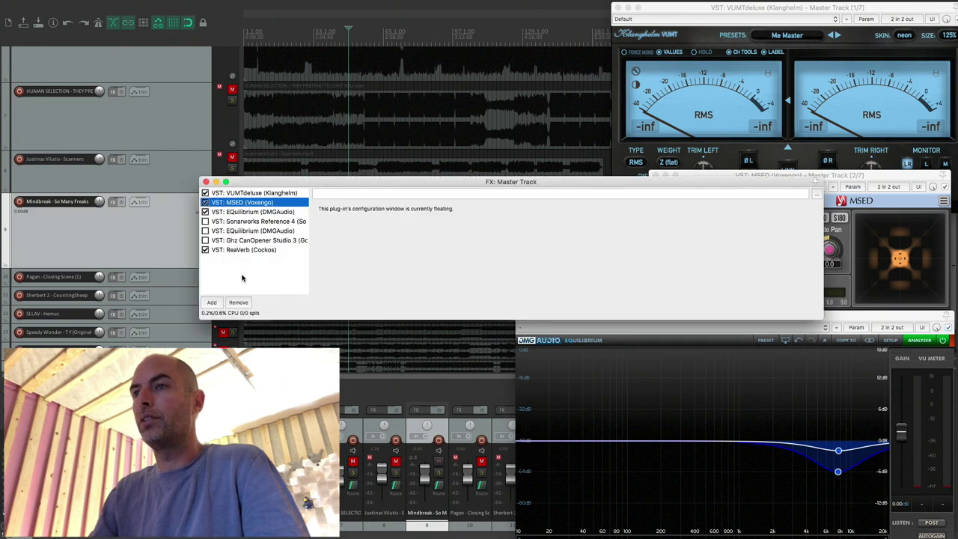
{"action": "left_click", "coordinate": [213, 302]}
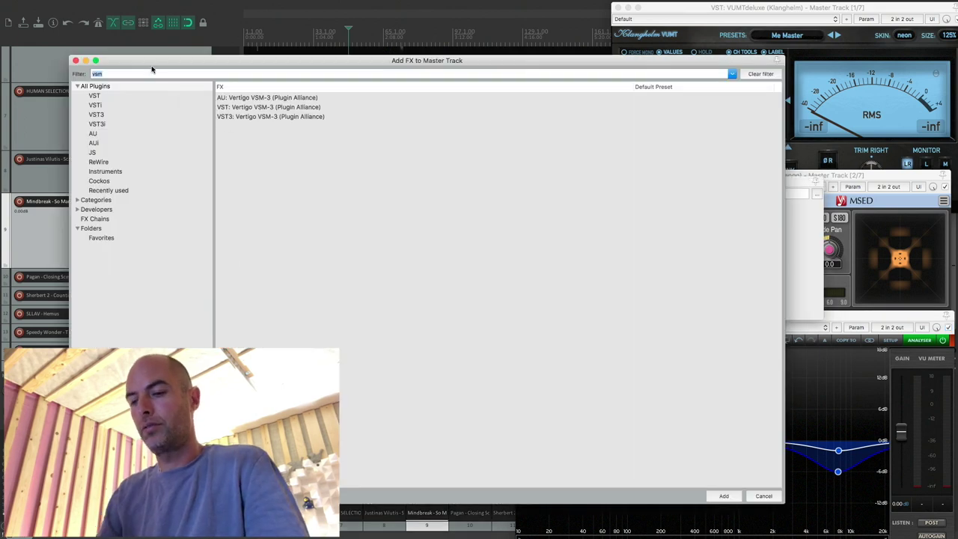
{"action": "type", "text": "wave"}
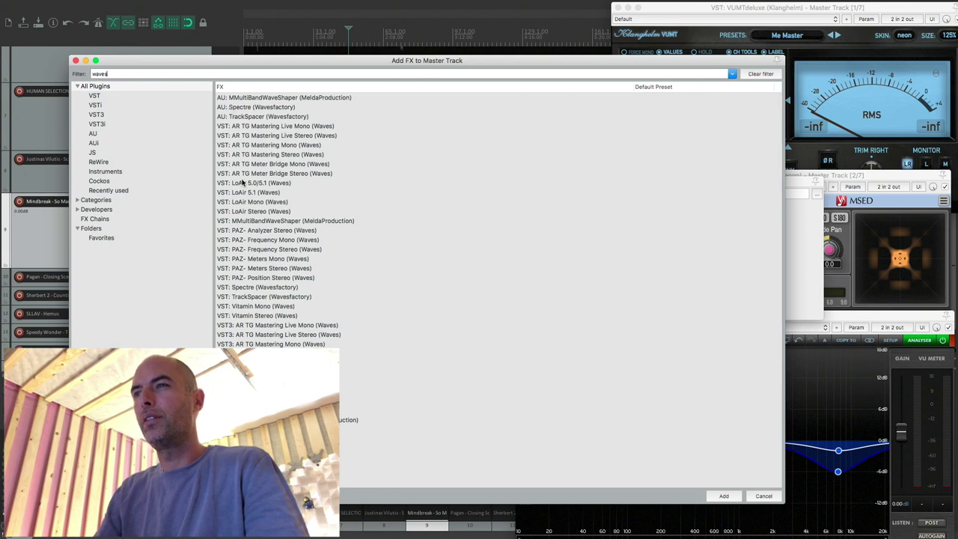
{"action": "double_click", "coordinate": [266, 297]}
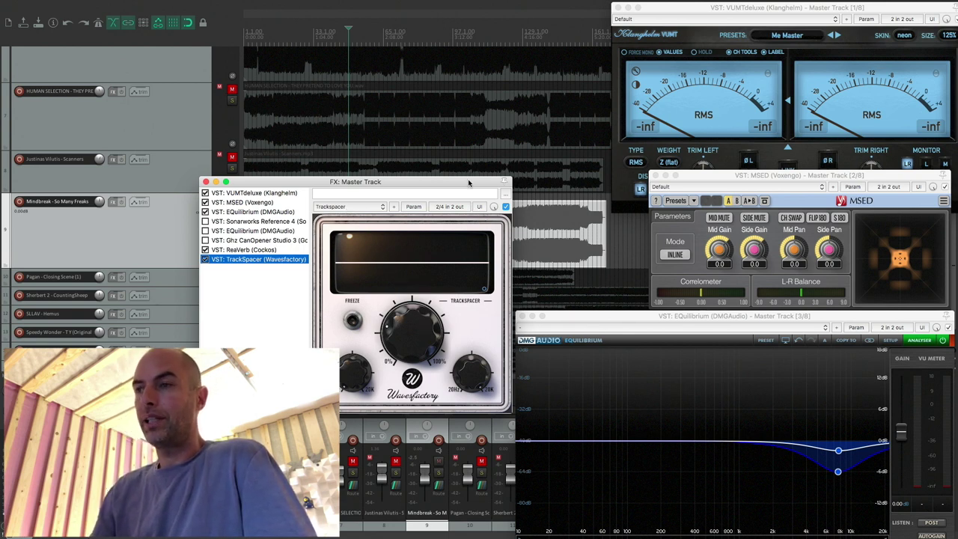
Try out TrackSpacer's high-pass filter and raise its ratio to 35%.
{"action": "left_click", "coordinate": [415, 328]}
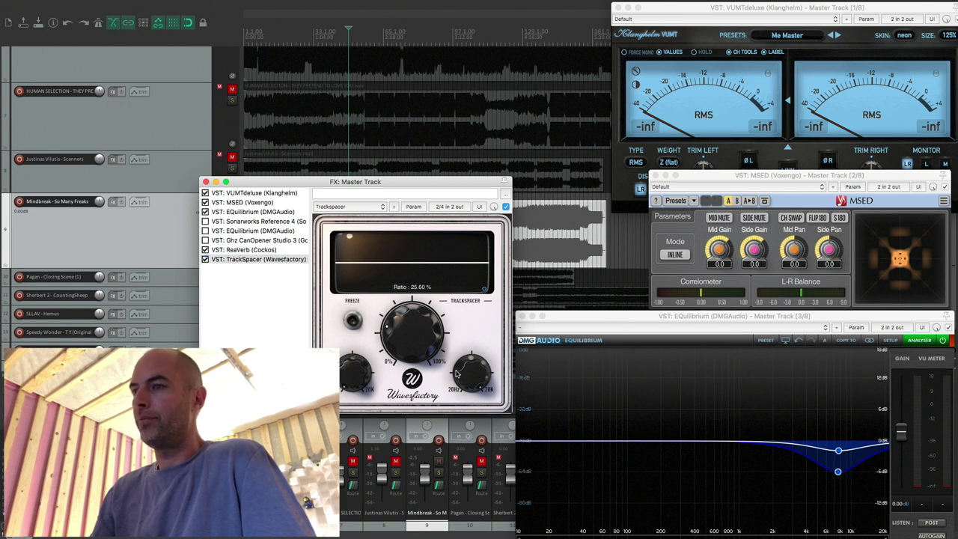
{"action": "mouse_move", "coordinate": [472, 372]}
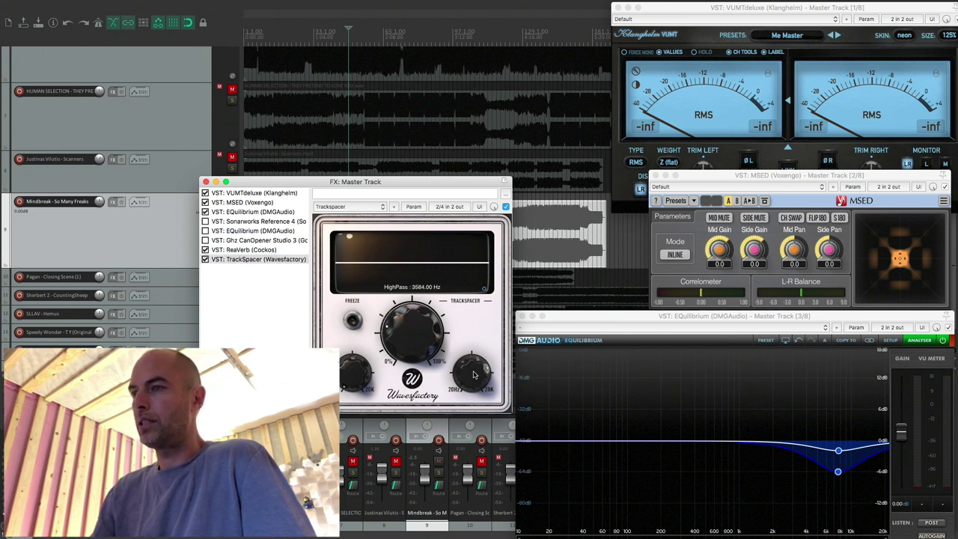
{"action": "left_click_drag", "start_coordinate": [473, 374], "coordinate": [470, 382]}
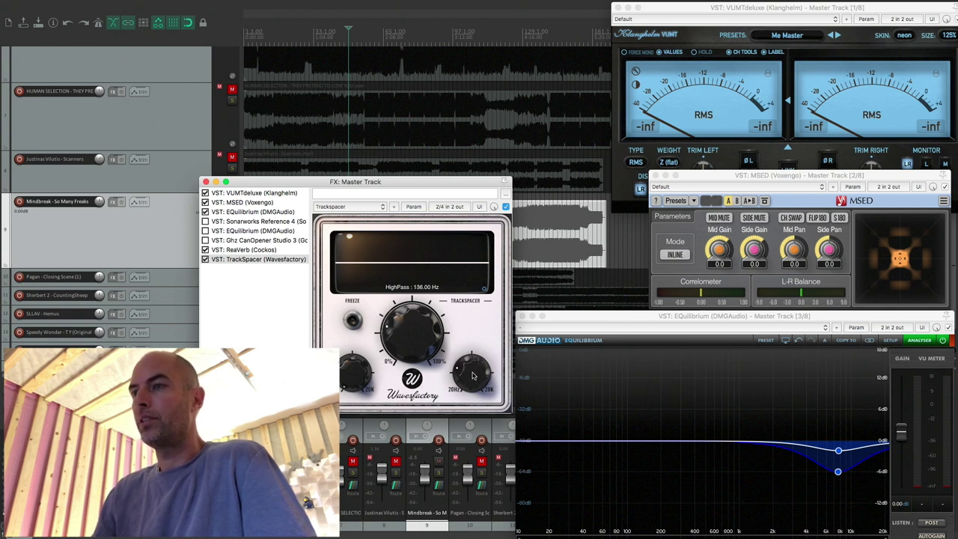
{"action": "scroll", "coordinate": [409, 345], "scroll_direction": "up", "scroll_amount": 5}
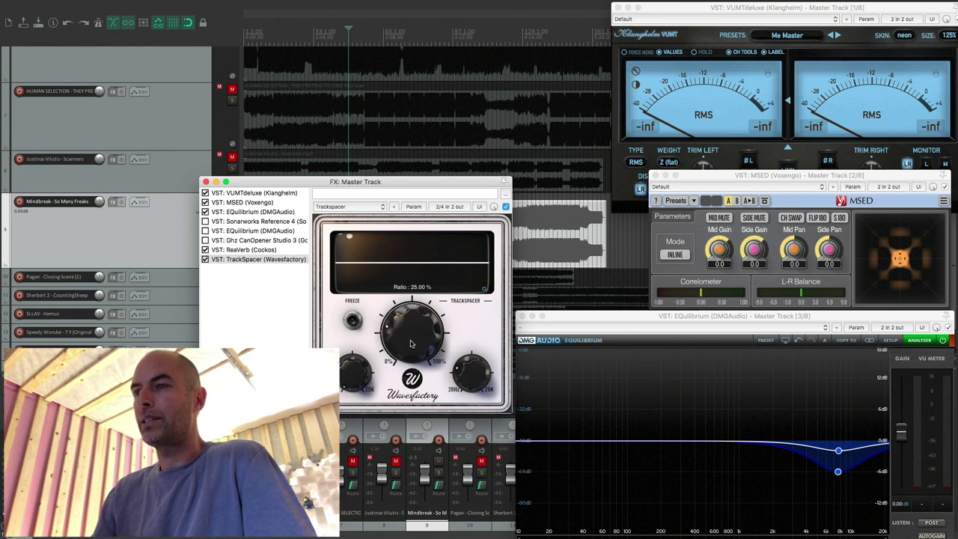
{"action": "scroll", "coordinate": [410, 341], "scroll_direction": "up", "scroll_amount": 5}
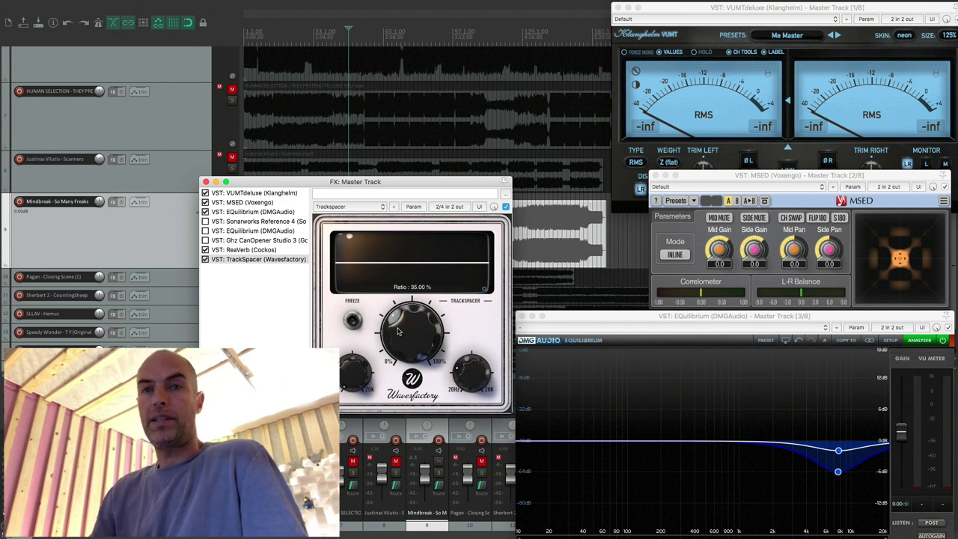
Remove TrackSpacer from the master effects chain and close the effects window.
{"action": "left_click", "coordinate": [292, 261]}
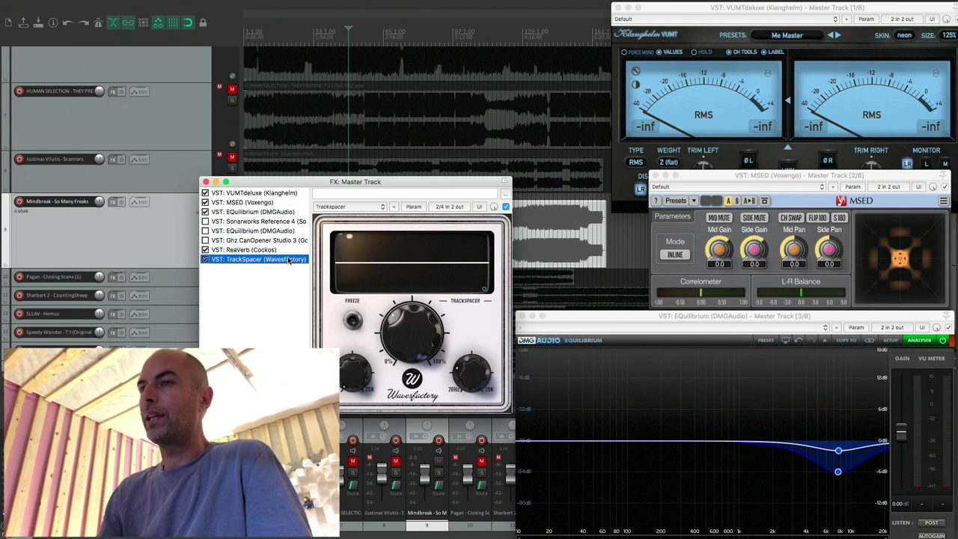
{"action": "key", "text": "Delete"}
{"action": "left_click", "coordinate": [284, 252]}
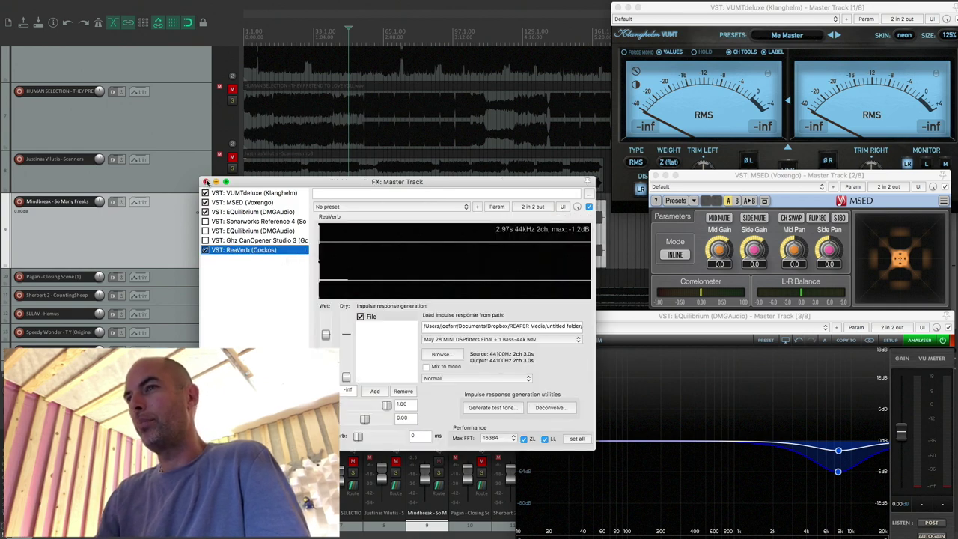
{"action": "left_click", "coordinate": [205, 182]}
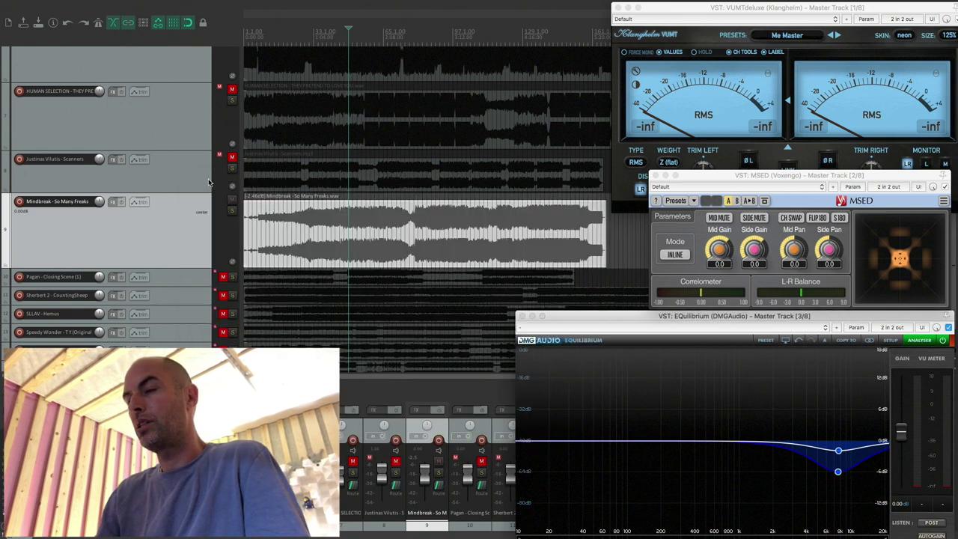
Audition two sections of the Mindbreak track, one before and one after the mid-track dip.
{"action": "left_click", "coordinate": [363, 235]}
{"action": "key", "text": "space"}
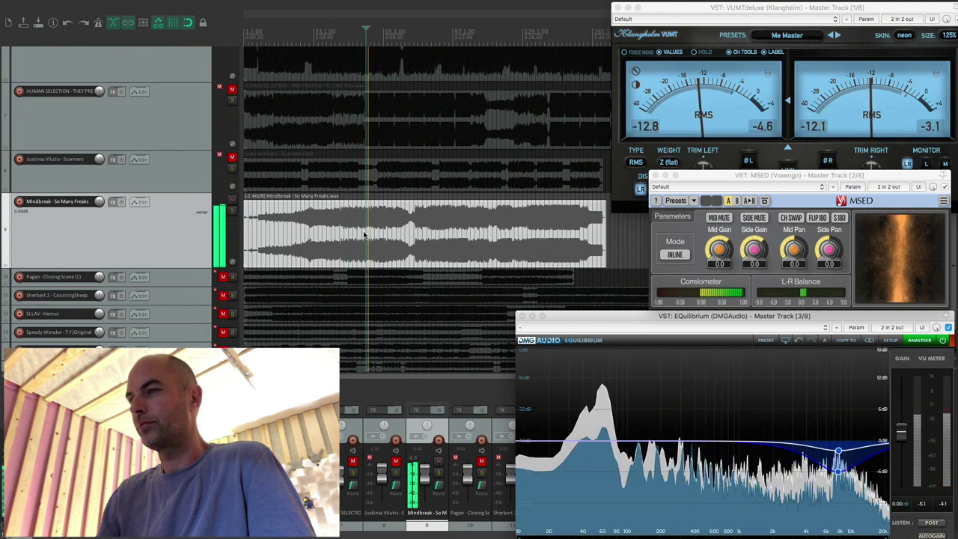
{"action": "key", "text": "space"}
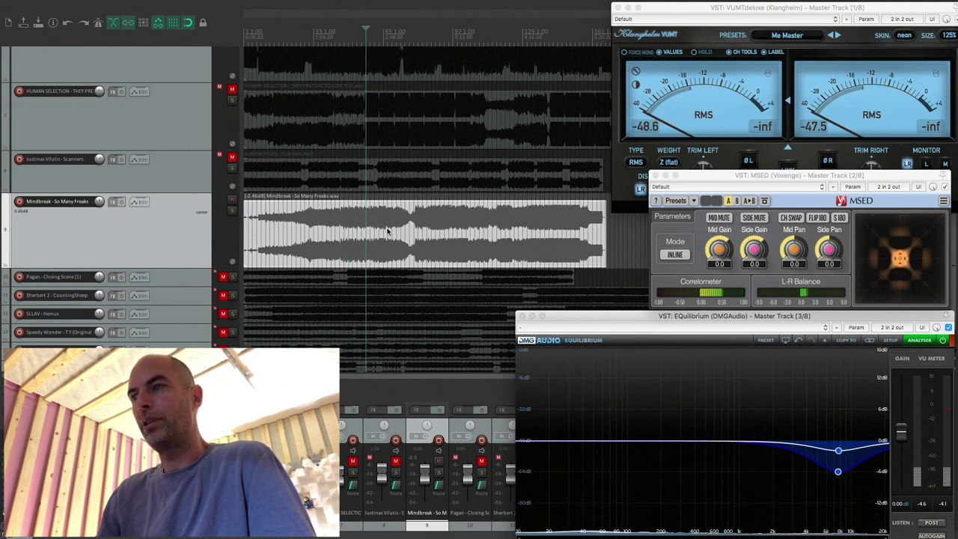
{"action": "left_click", "coordinate": [436, 225]}
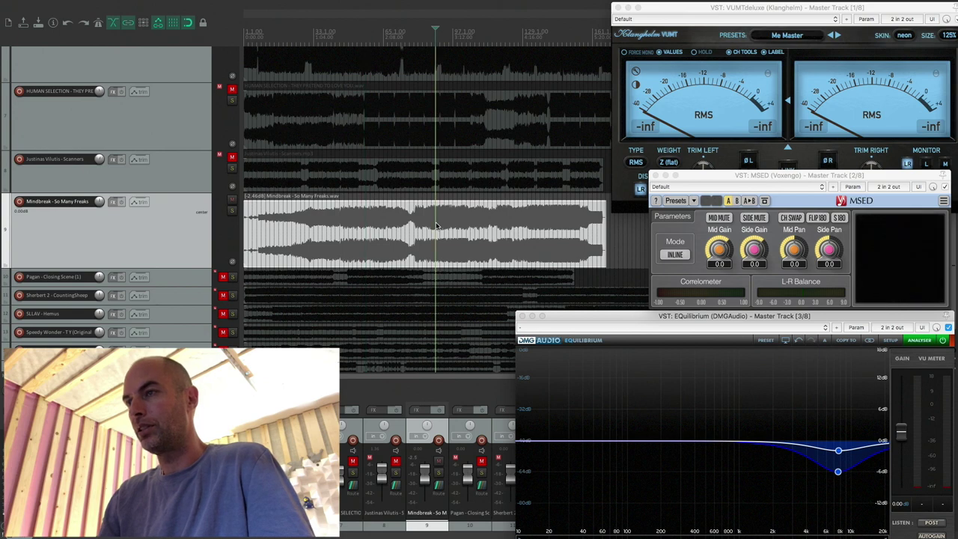
{"action": "key", "text": "space"}
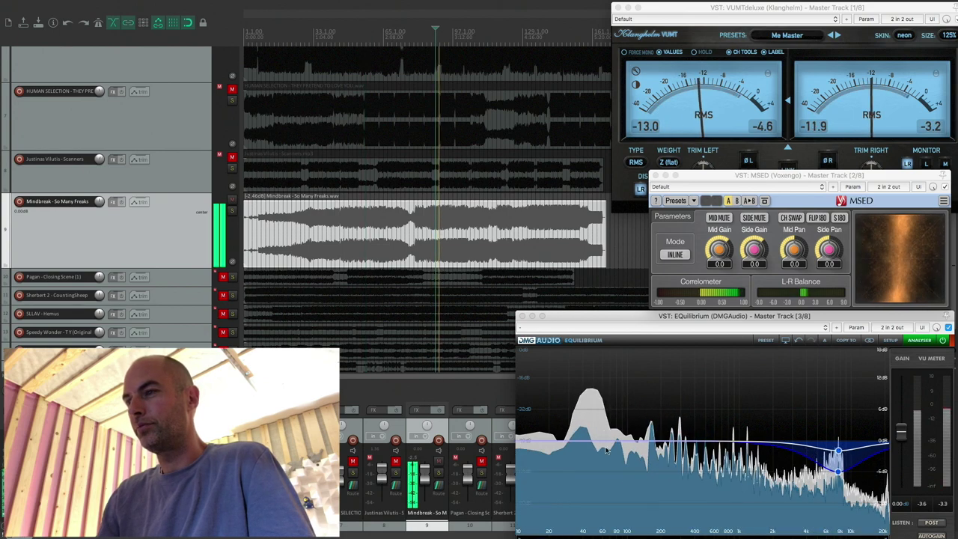
Add an 18 dB high-pass filter on the Side channel in EQuilibrium, with its cutoff at about 170 Hz.
{"action": "double_click", "coordinate": [606, 440]}
{"action": "left_click", "coordinate": [599, 387]}
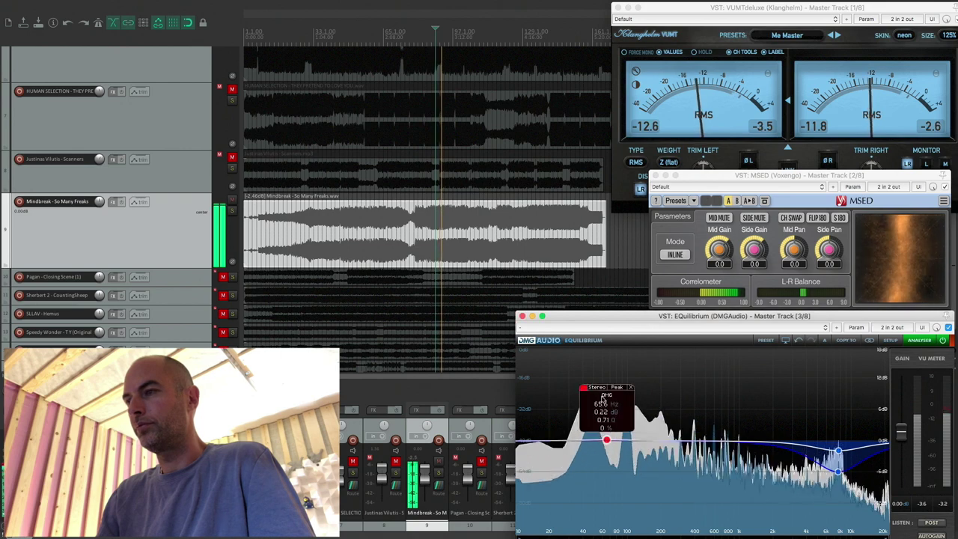
{"action": "left_click", "coordinate": [606, 424]}
{"action": "left_click", "coordinate": [620, 388]}
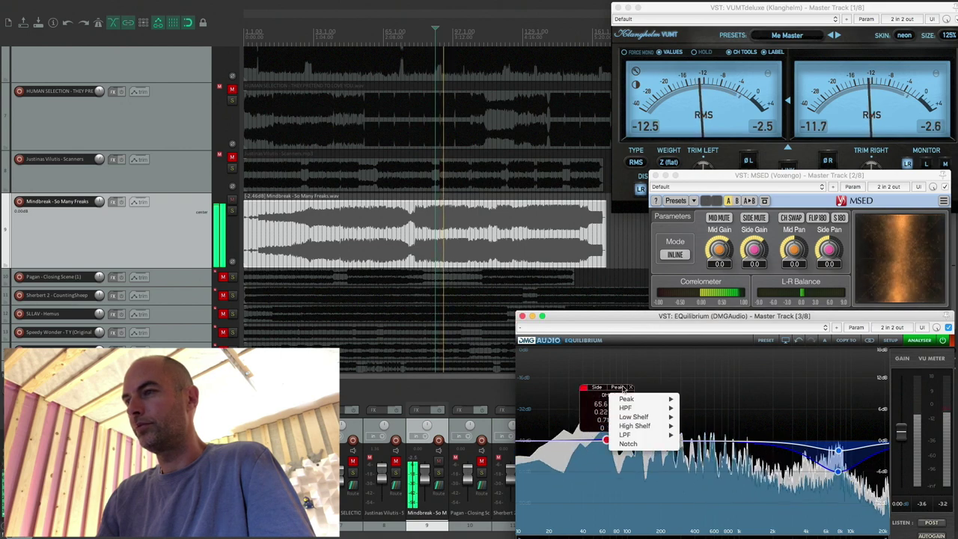
{"action": "left_click", "coordinate": [697, 408]}
{"action": "left_click_drag", "start_coordinate": [606, 440], "coordinate": [670, 442]}
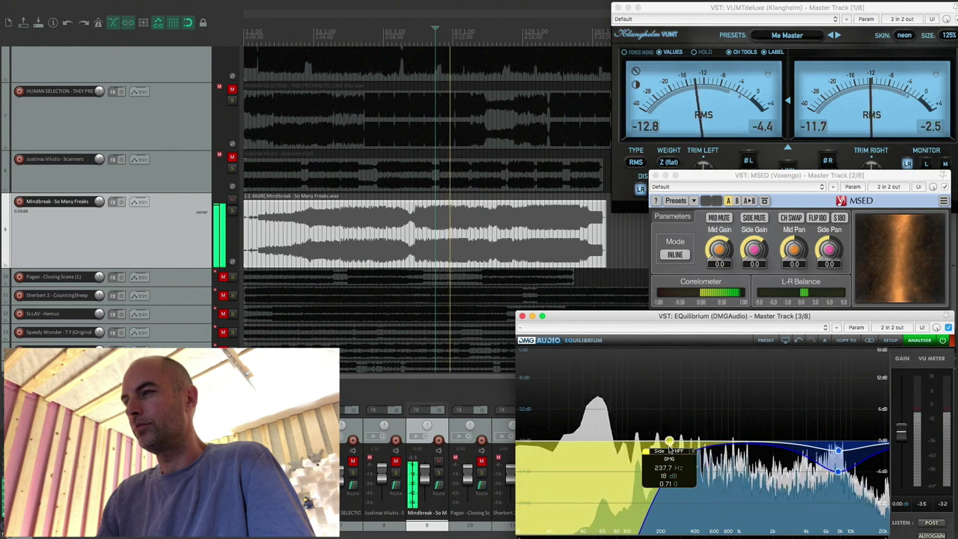
{"action": "left_click_drag", "start_coordinate": [670, 449], "coordinate": [661, 452]}
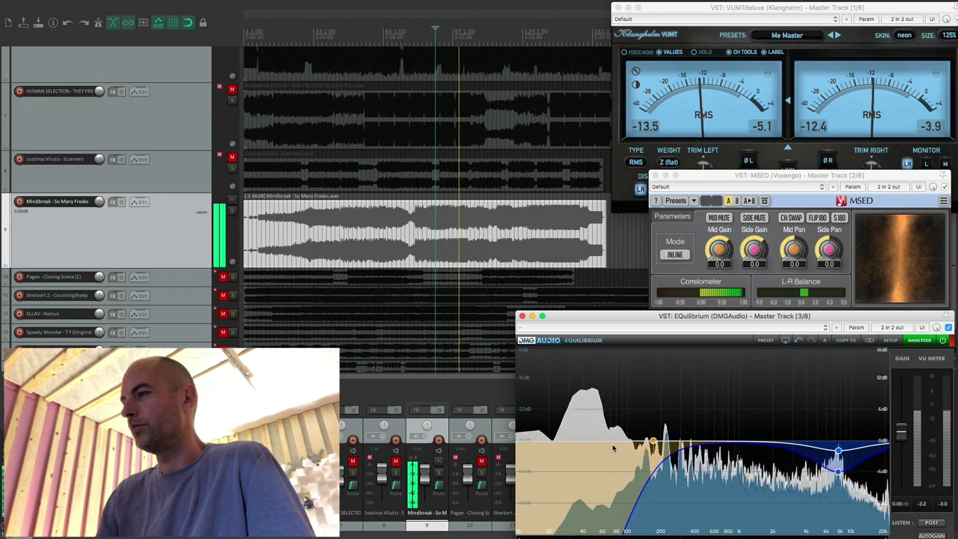
Audition a late section of the Mindbreak track with the Side high-pass filter, stopping playback at the end.
{"action": "key", "text": "space"}
{"action": "left_click", "coordinate": [532, 230]}
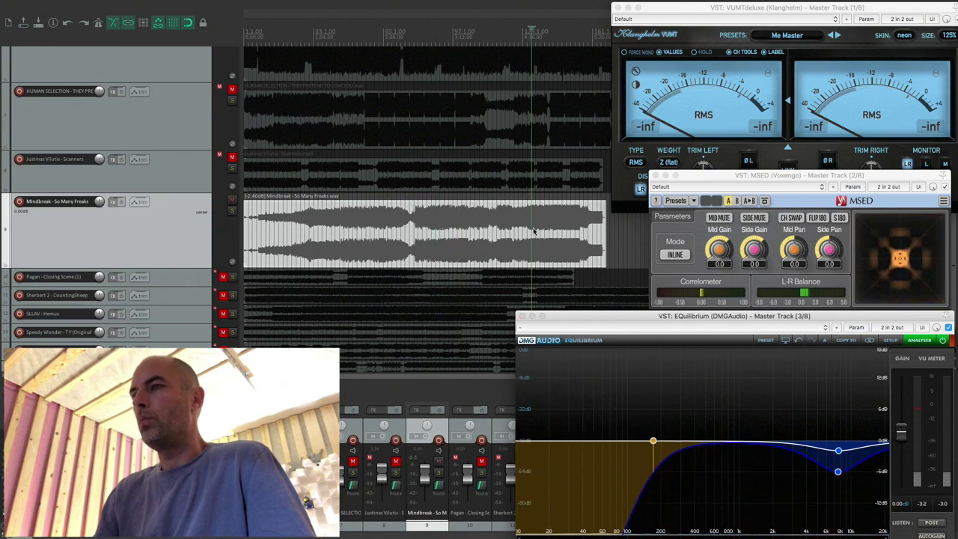
{"action": "key", "text": "space"}
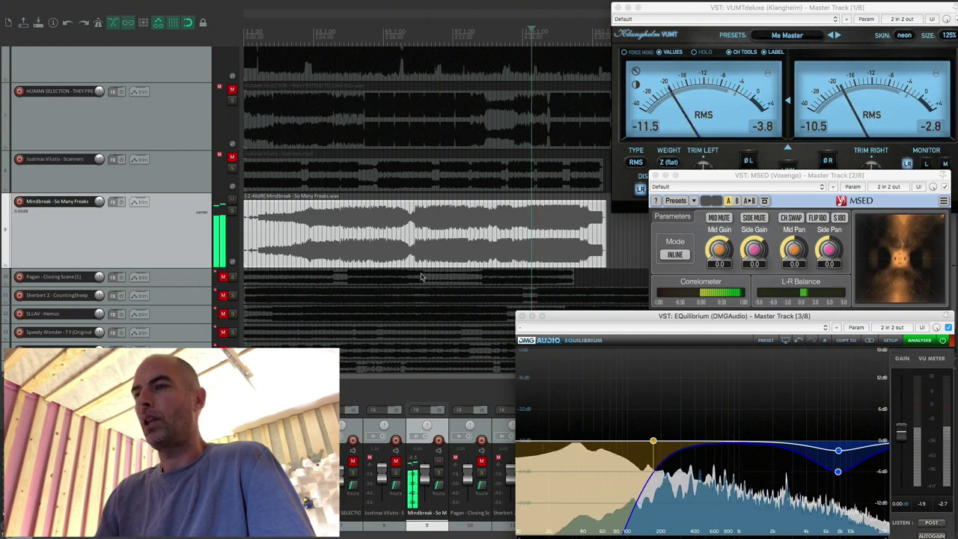
{"action": "key", "text": "space"}
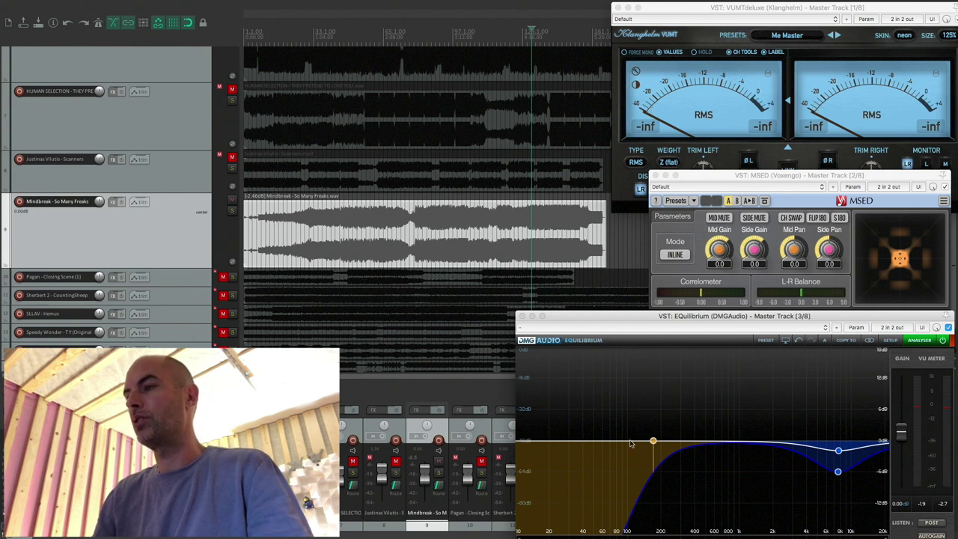
Lower the Side high-pass cutoff to just under 70 Hz and audition the late section of the track.
{"action": "mouse_move", "coordinate": [644, 438]}
{"action": "left_click_drag", "start_coordinate": [654, 442], "coordinate": [610, 442]}
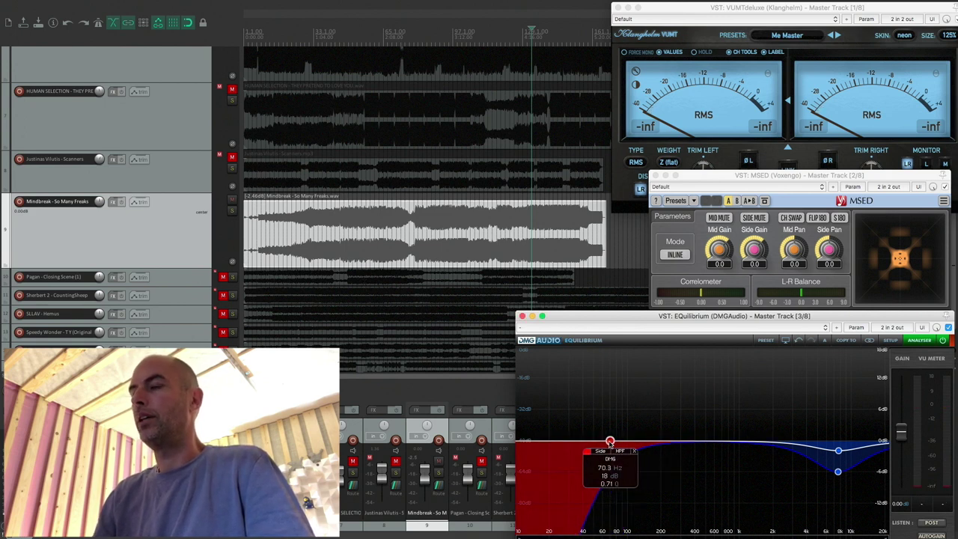
{"action": "left_click", "coordinate": [540, 224]}
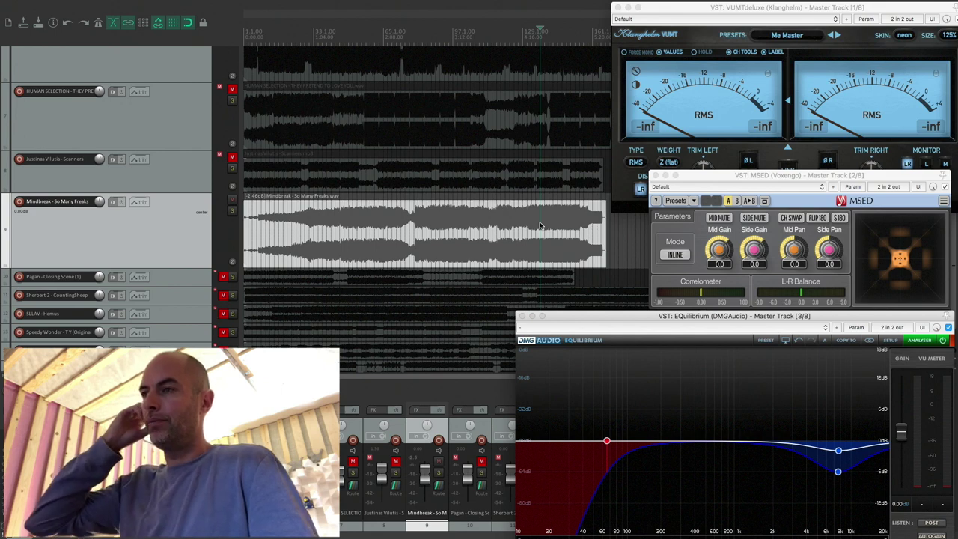
{"action": "key", "text": "space"}
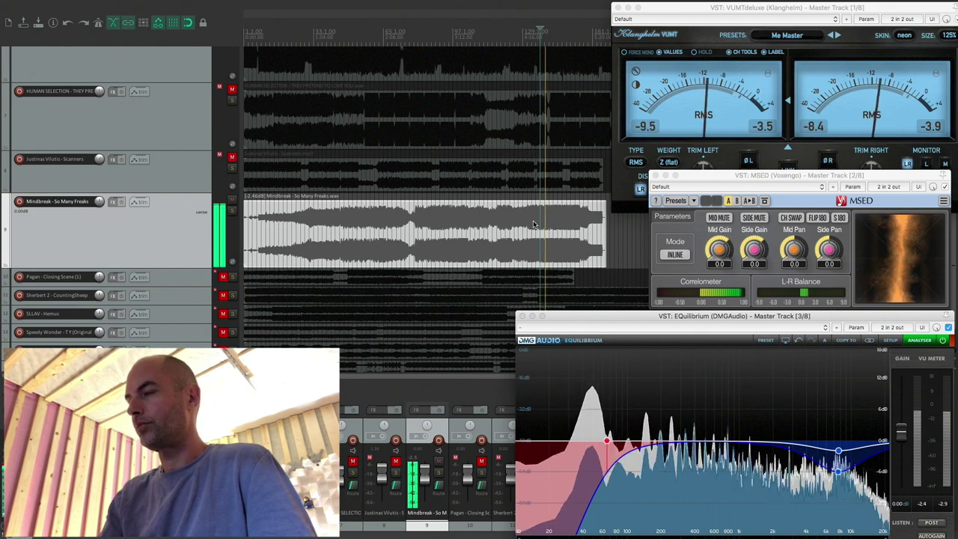
{"action": "key", "text": "space"}
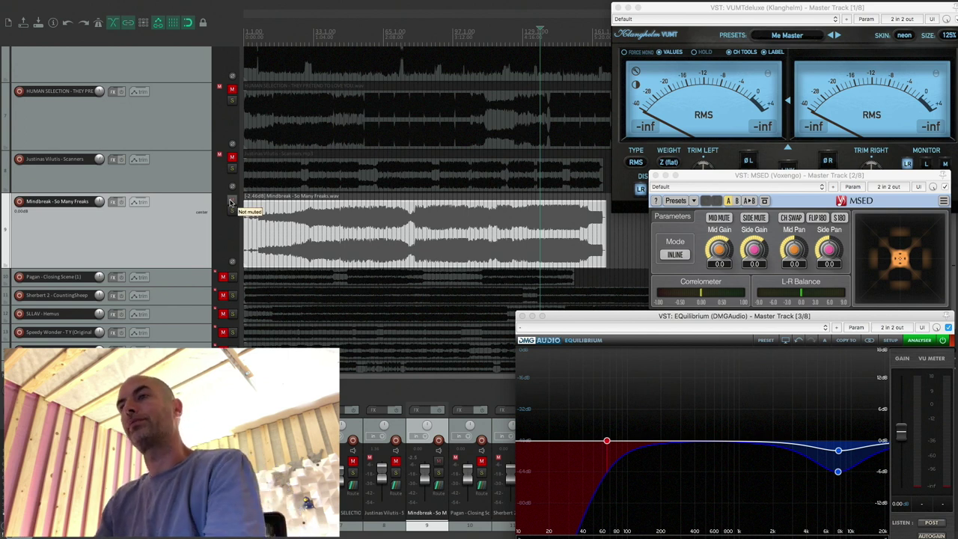
Mute the Mindbreak track, unmute Pagan - Closing Scene (1) and enlarge the Pagan track's height.
{"action": "left_click", "coordinate": [231, 201]}
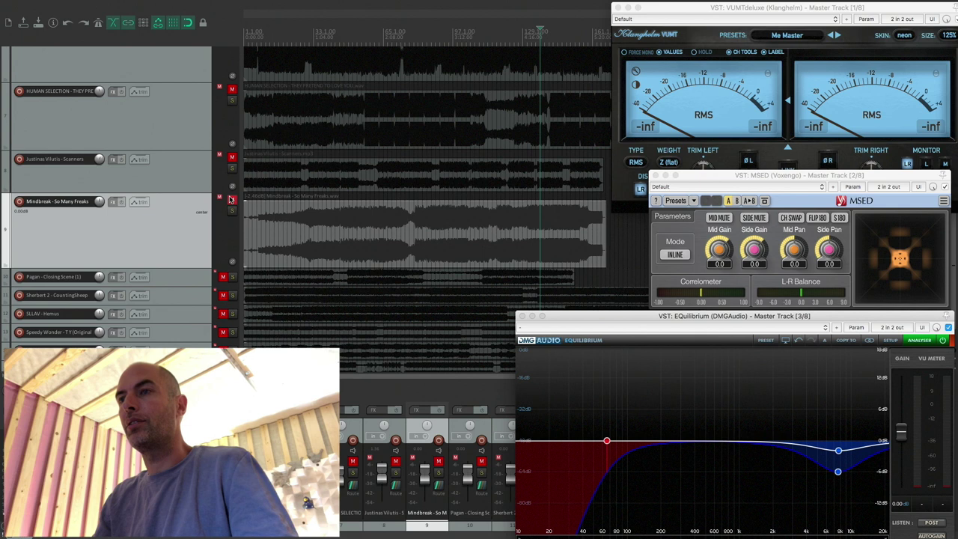
{"action": "left_click", "coordinate": [223, 278]}
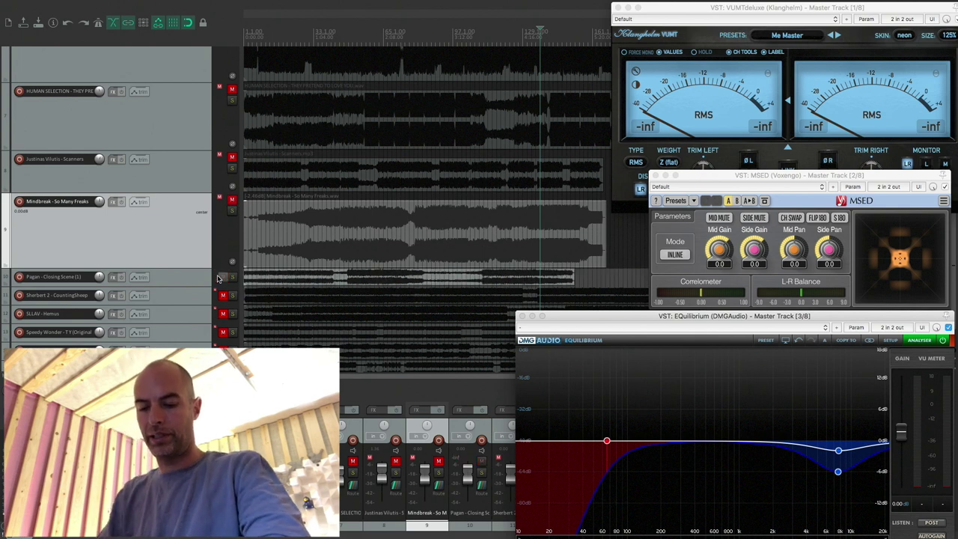
{"action": "scroll", "coordinate": [151, 250], "scroll_direction": "down", "scroll_amount": 2}
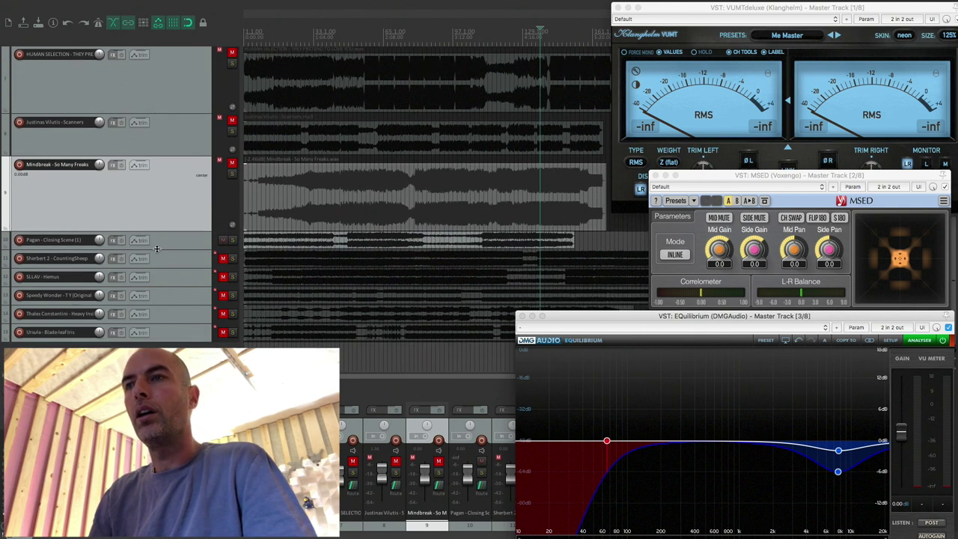
{"action": "left_click_drag", "start_coordinate": [170, 256], "coordinate": [179, 323]}
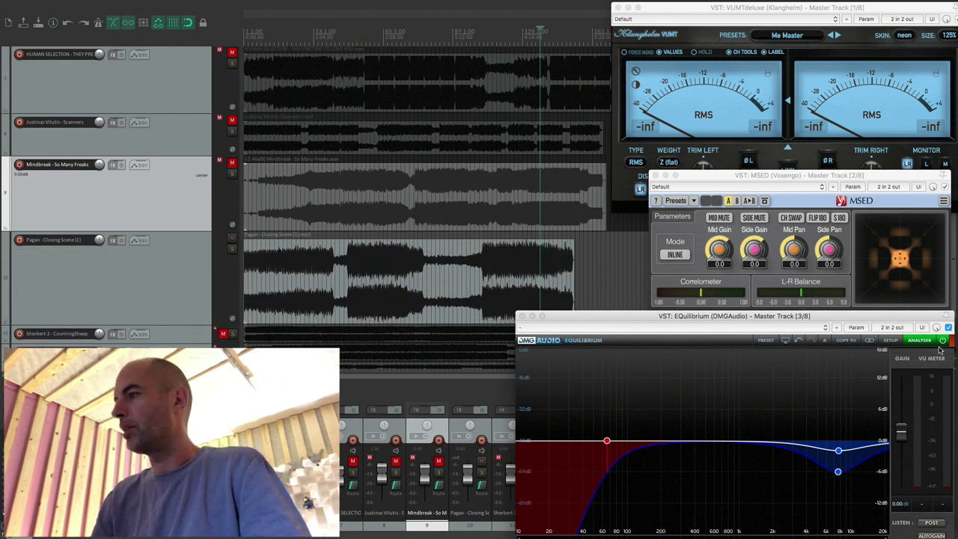
Play the Pagan track from its first section and delete the previous high-frequency cuts and Side high-pass filter from the EQ.
{"action": "left_click", "coordinate": [295, 271]}
{"action": "key", "text": "space"}
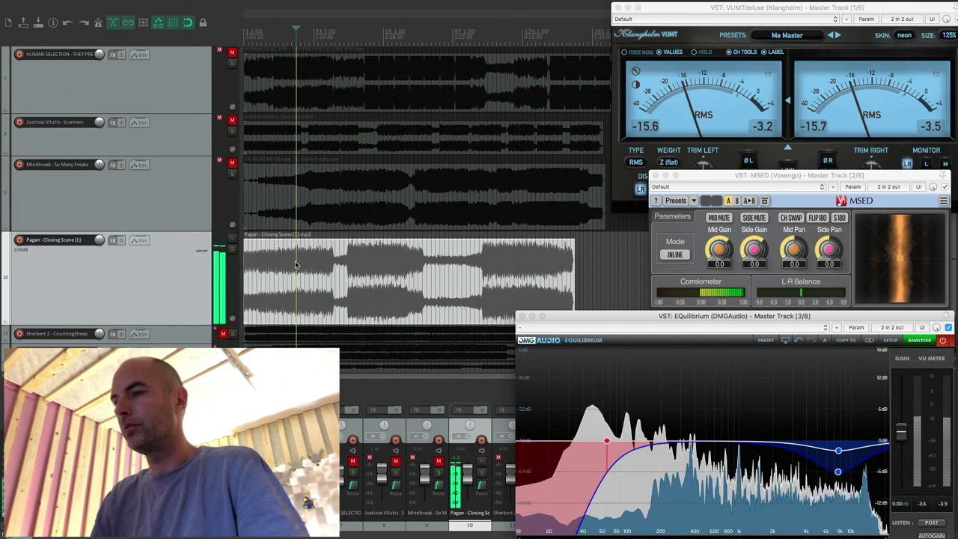
{"action": "mouse_move", "coordinate": [838, 452]}
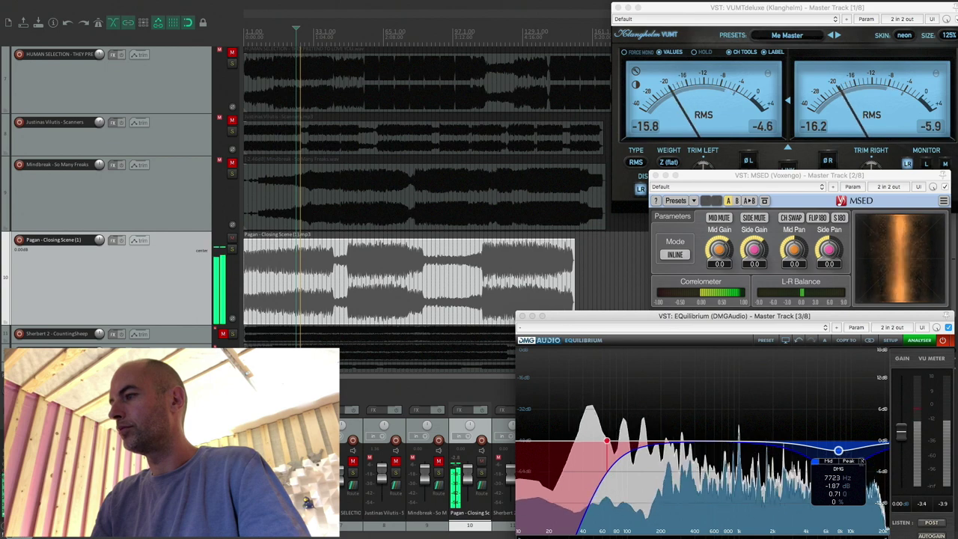
{"action": "left_click", "coordinate": [862, 461]}
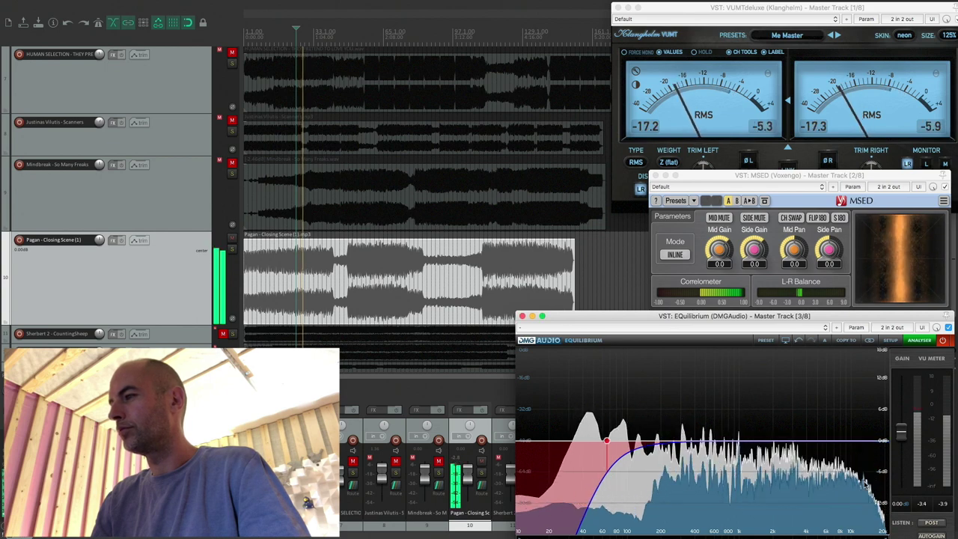
{"action": "mouse_move", "coordinate": [629, 452]}
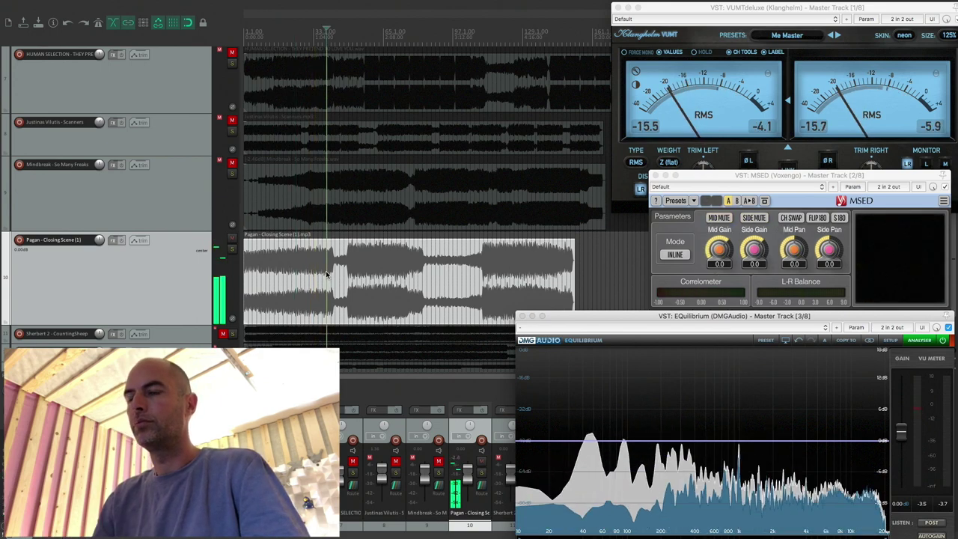
Audition Pagan - Closing Scene (1) in its first loud section and from the quiet break just before it.
{"action": "left_click", "coordinate": [352, 268]}
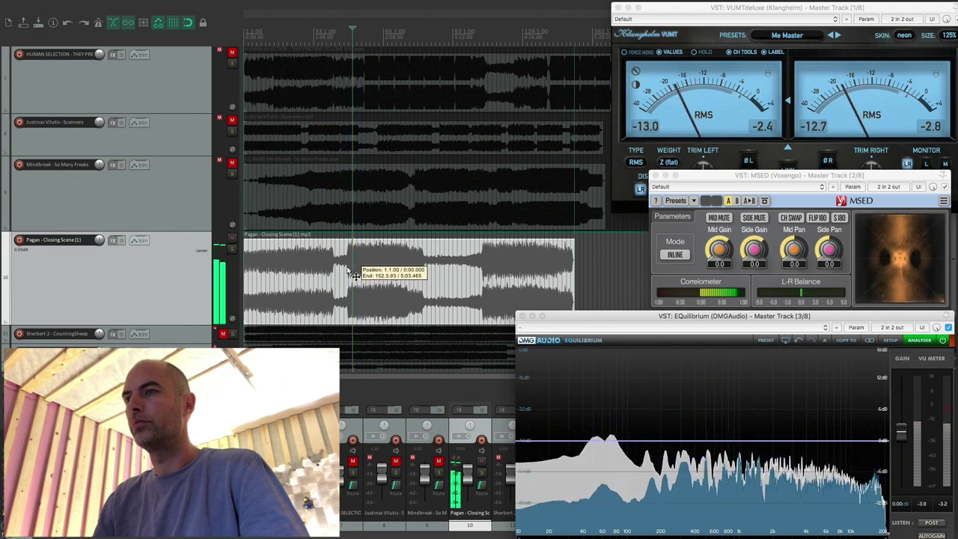
{"action": "left_click", "coordinate": [341, 271]}
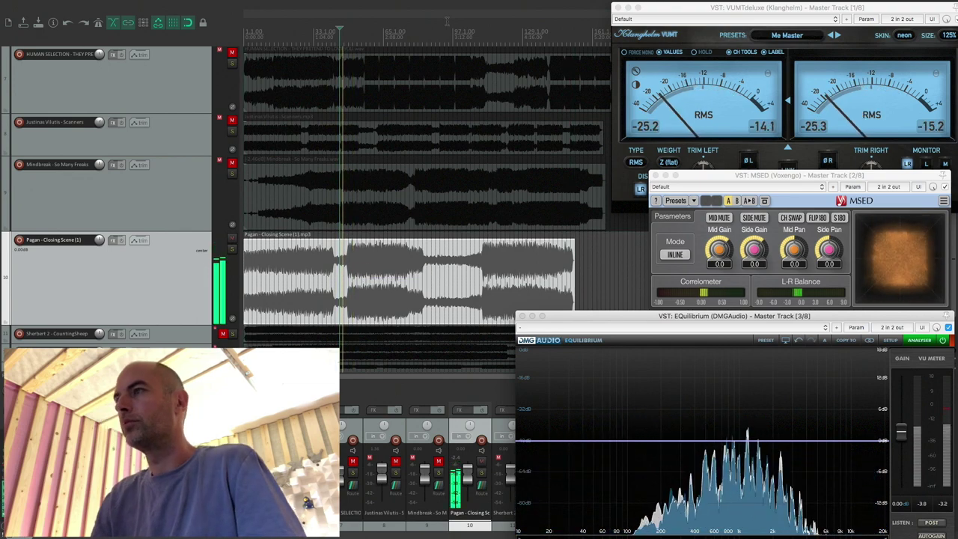
{"action": "mouse_move", "coordinate": [502, 2]}
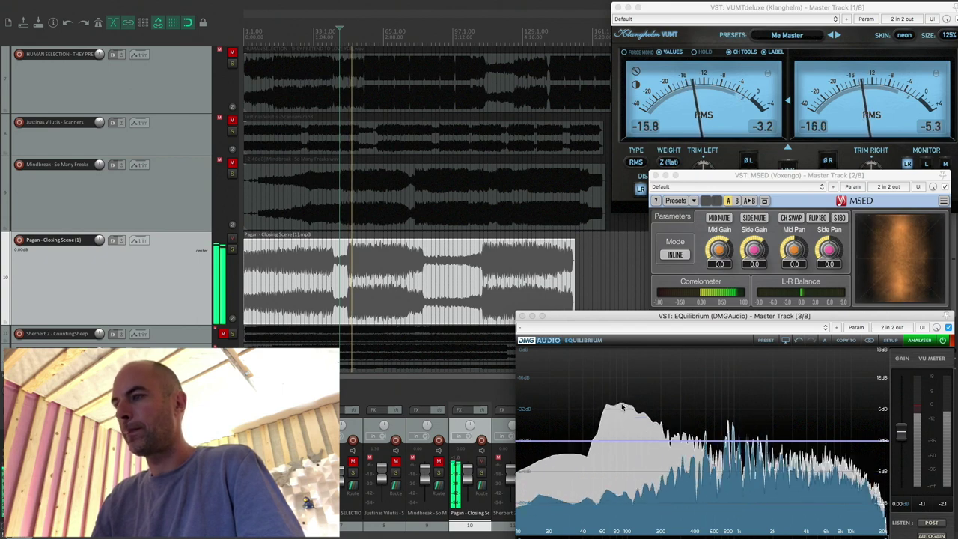
Add a stereo DMG high shelf to the master EQ at about 230 Hz with roughly -1.9 dB gain and Q 0.71.
{"action": "left_click", "coordinate": [666, 440]}
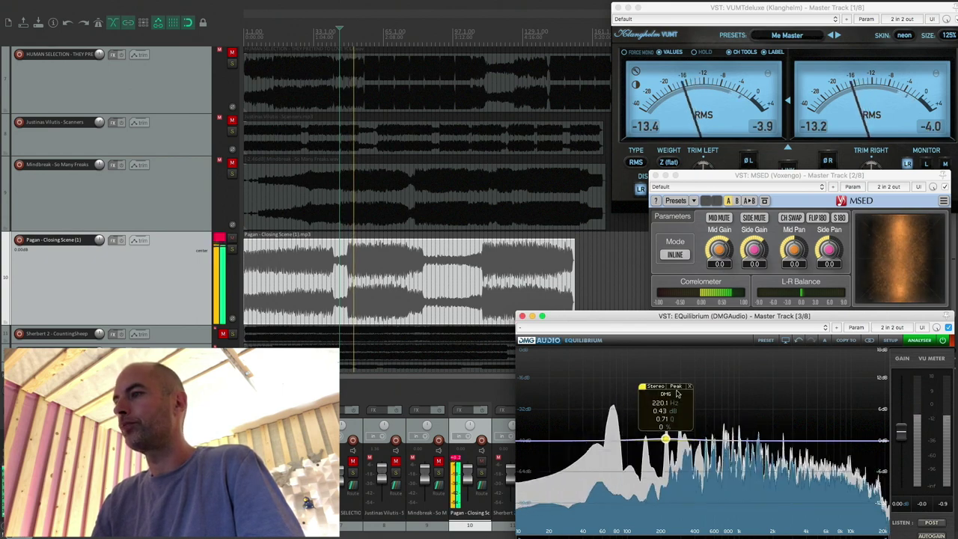
{"action": "mouse_move", "coordinate": [693, 424]}
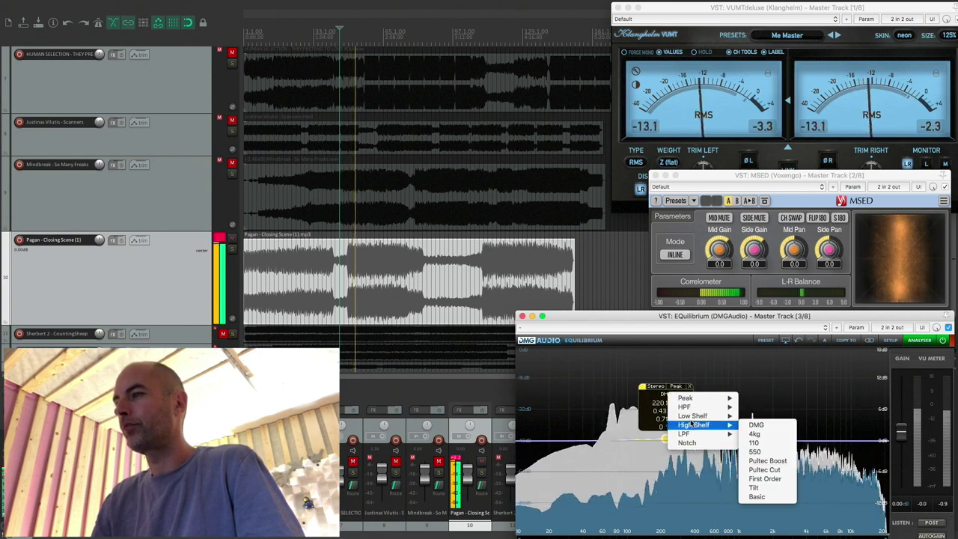
{"action": "left_click", "coordinate": [756, 424]}
{"action": "left_click_drag", "start_coordinate": [666, 441], "coordinate": [670, 449]}
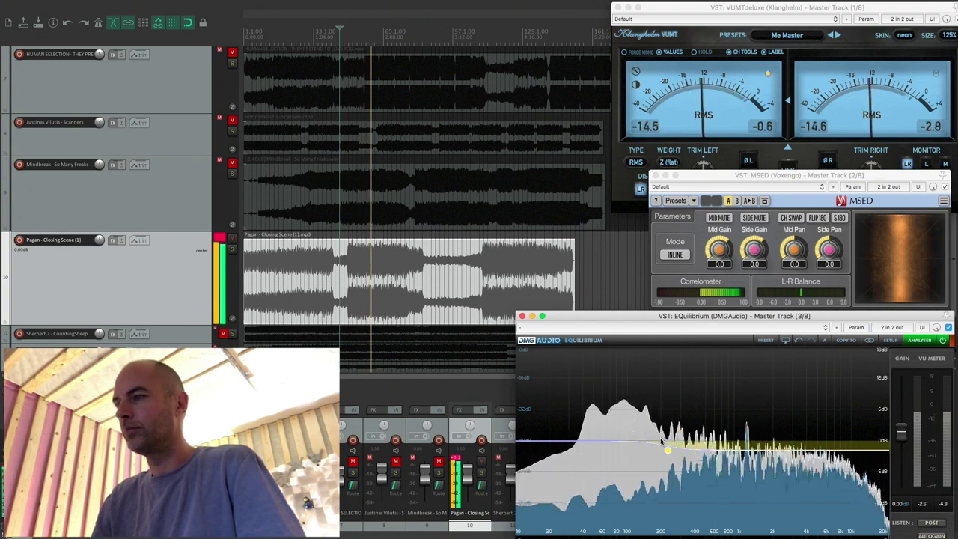
{"action": "mouse_move", "coordinate": [664, 450]}
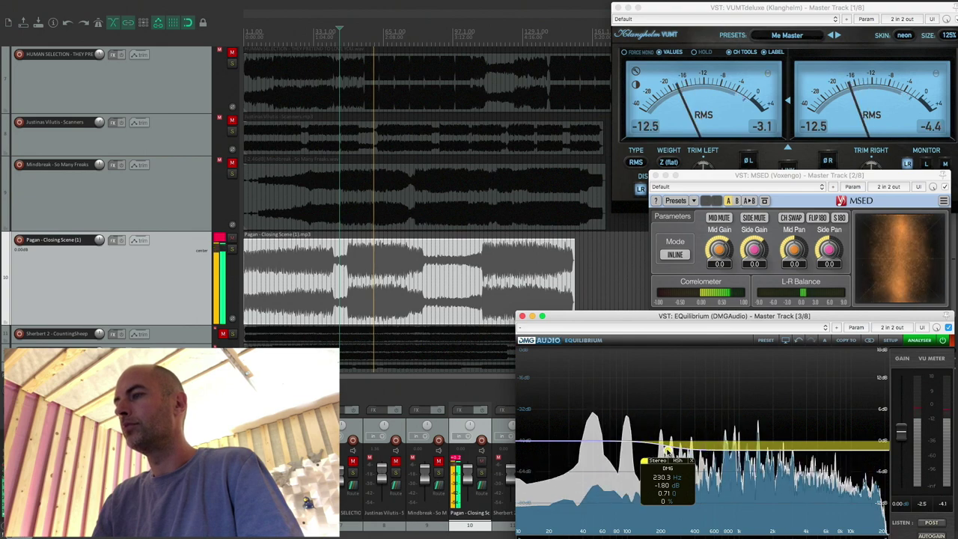
{"action": "left_click_drag", "start_coordinate": [664, 450], "coordinate": [666, 452]}
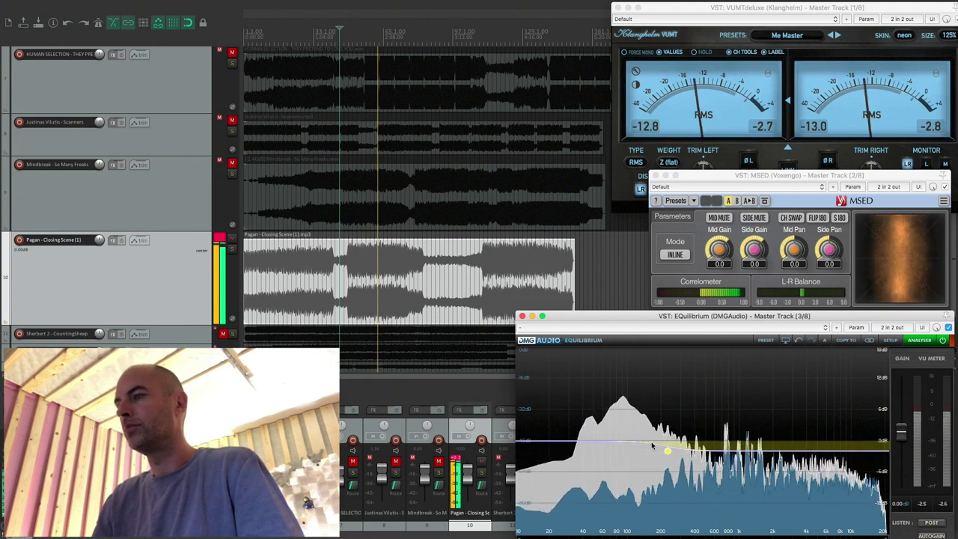
Add a broad stereo peak boost of about 1.2 dB at 64 Hz with Q 0.59 and stop playback.
{"action": "double_click", "coordinate": [607, 436]}
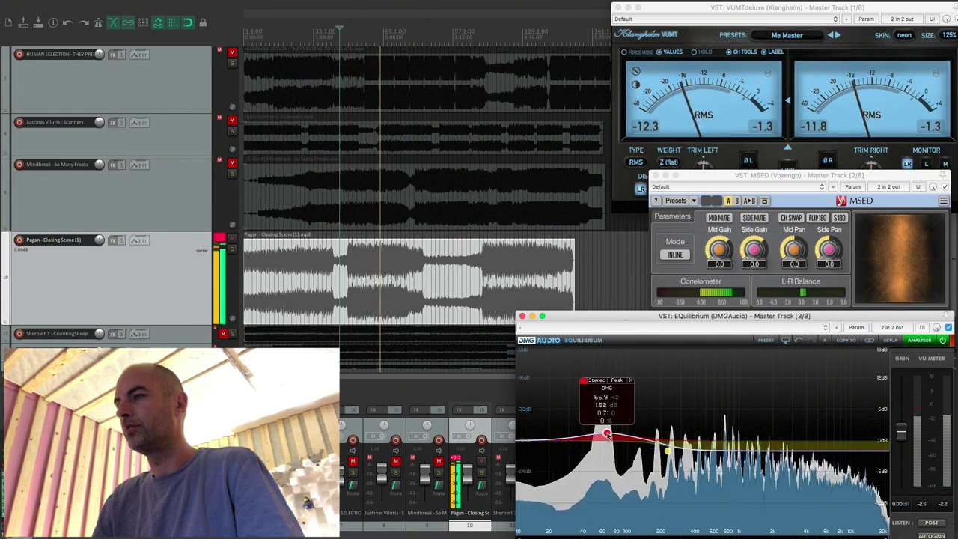
{"action": "scroll", "coordinate": [606, 436], "scroll_direction": "down", "scroll_amount": 2}
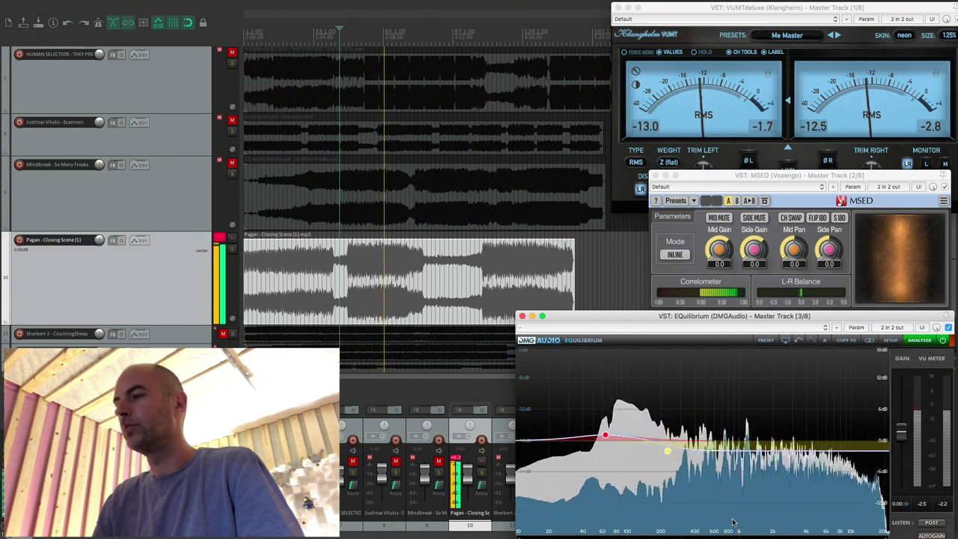
{"action": "key", "text": "space"}
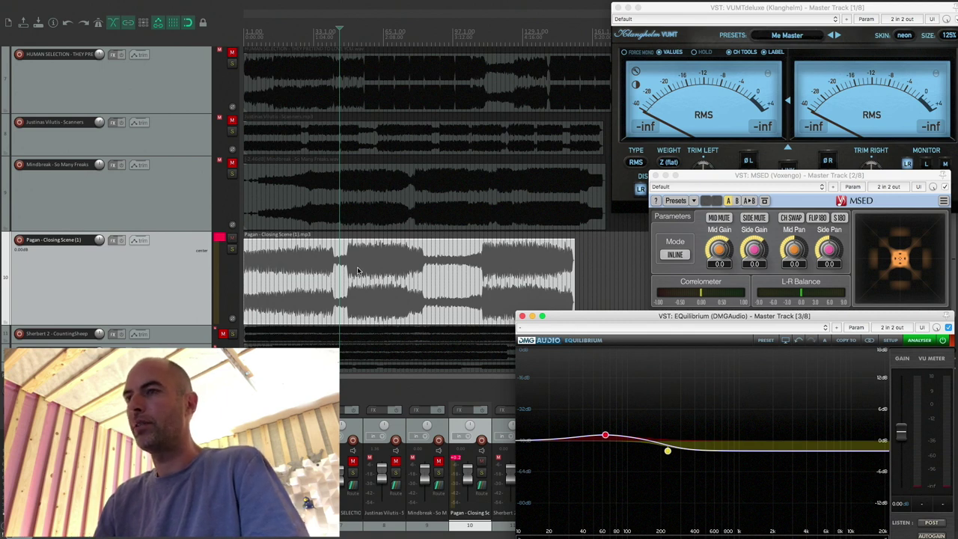
Audition the Pagan track's first loud section through the EQ and inspect the settings of the low peak and high shelf.
{"action": "left_click", "coordinate": [369, 268]}
{"action": "key", "text": "space"}
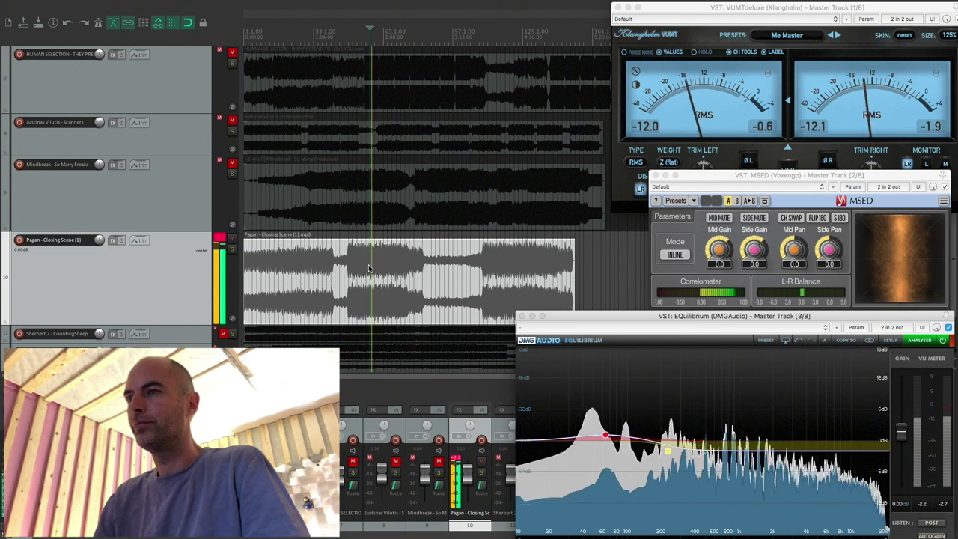
{"action": "left_click", "coordinate": [367, 268]}
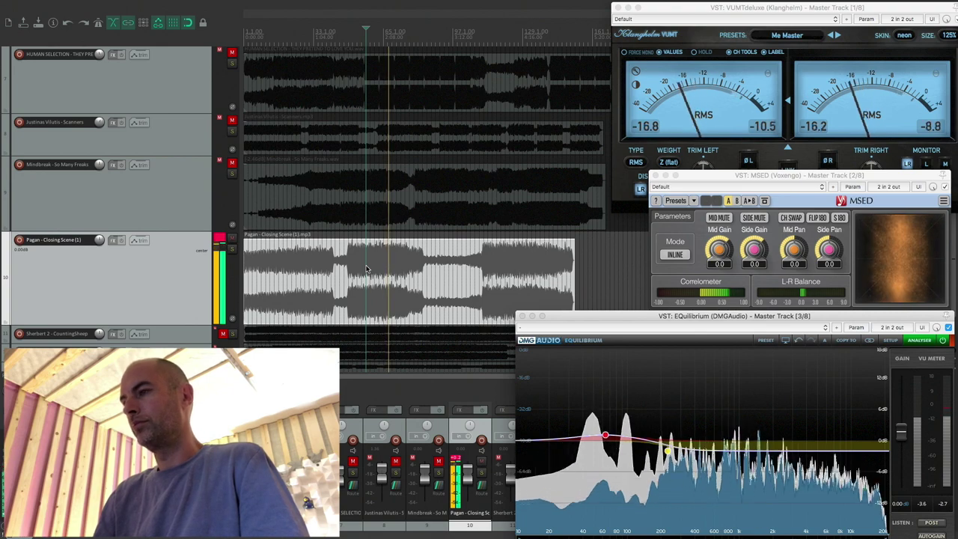
{"action": "key", "text": "space"}
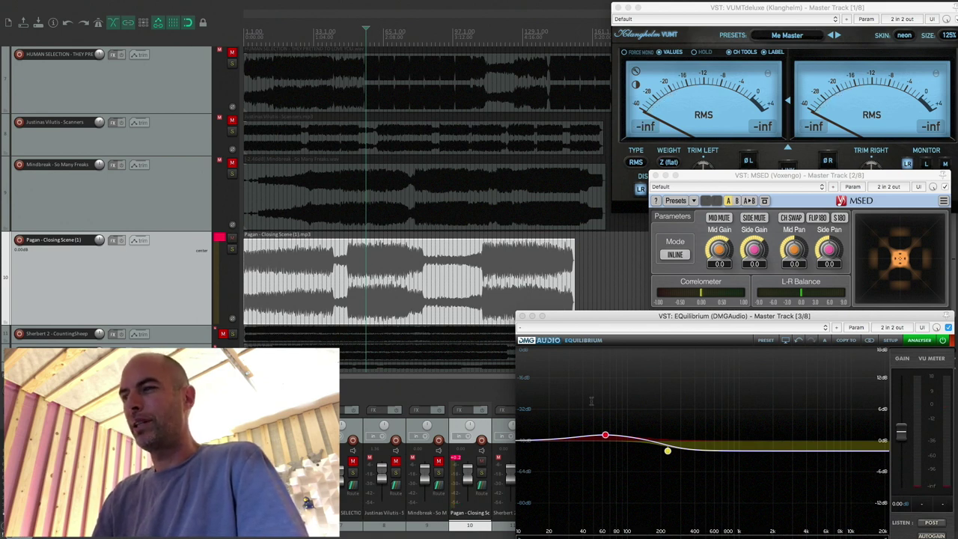
{"action": "mouse_move", "coordinate": [617, 444]}
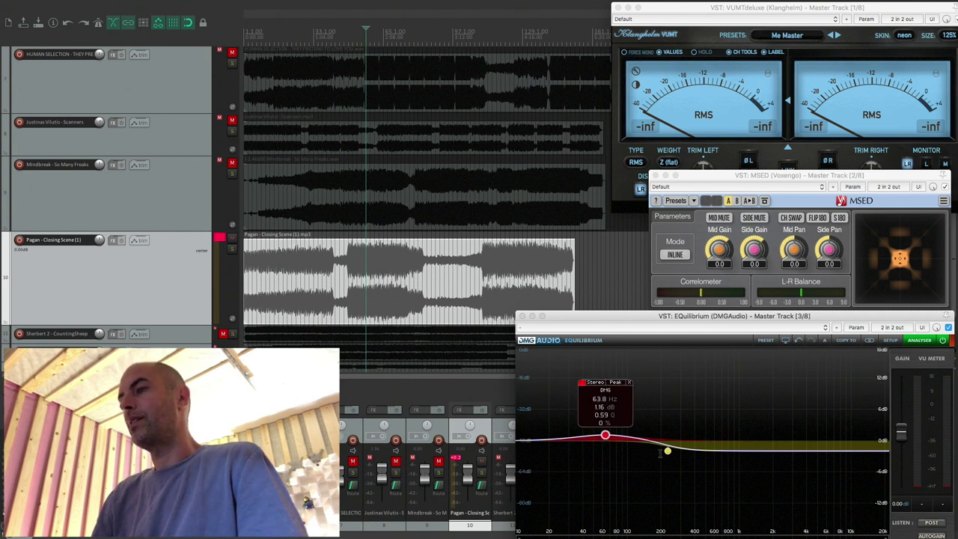
{"action": "mouse_move", "coordinate": [667, 450]}
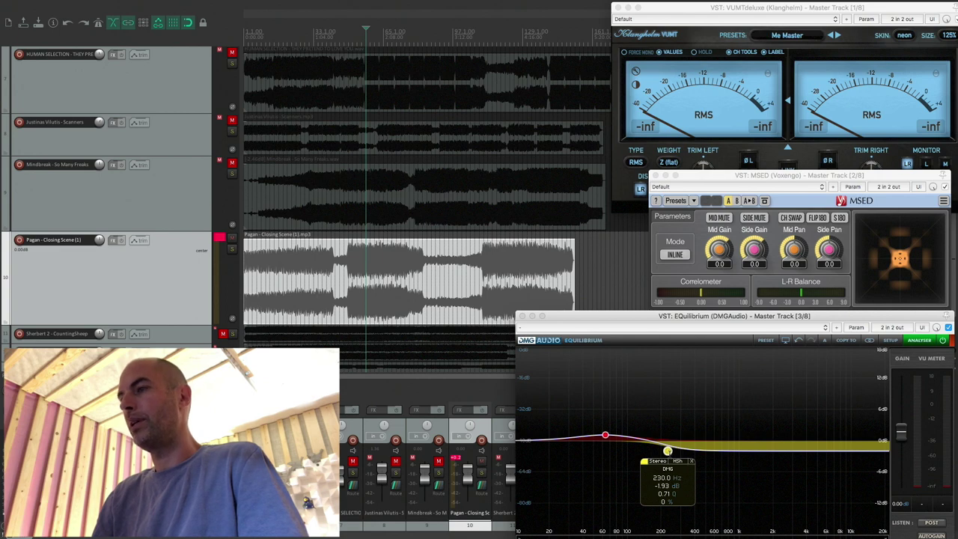
Play Pagan's final loud section, fine-tune the high shelf and add a shallow stereo peak cut near 4.9 kHz.
{"action": "left_click", "coordinate": [379, 264]}
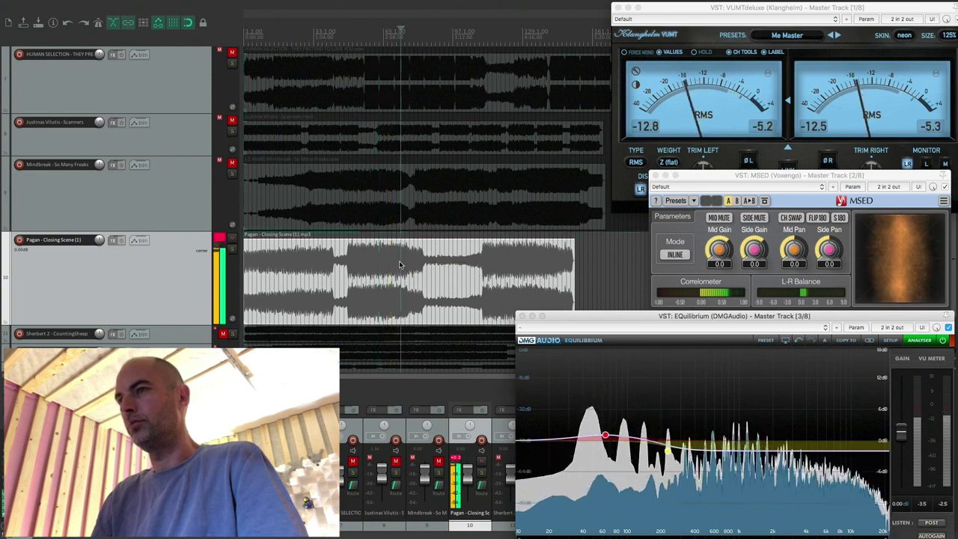
{"action": "left_click", "coordinate": [479, 274]}
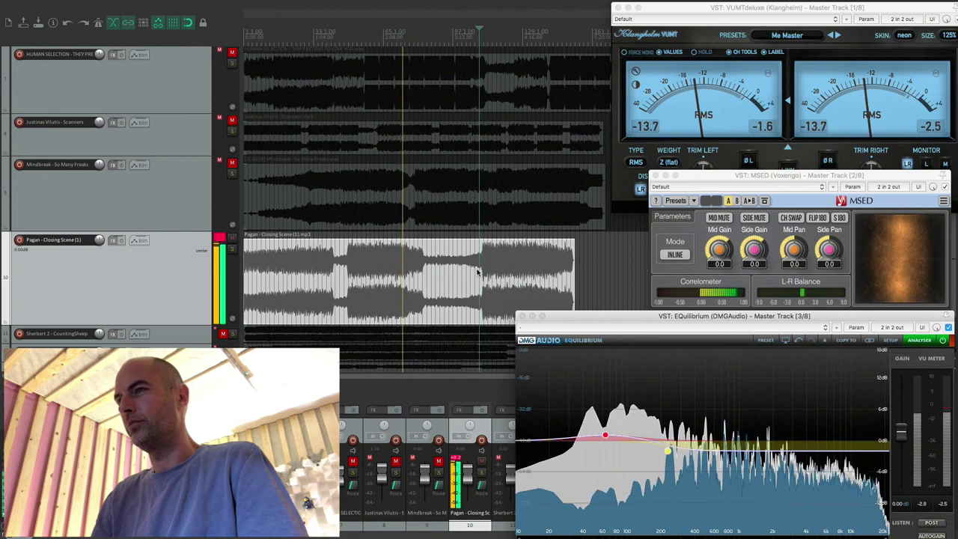
{"action": "left_click", "coordinate": [605, 435]}
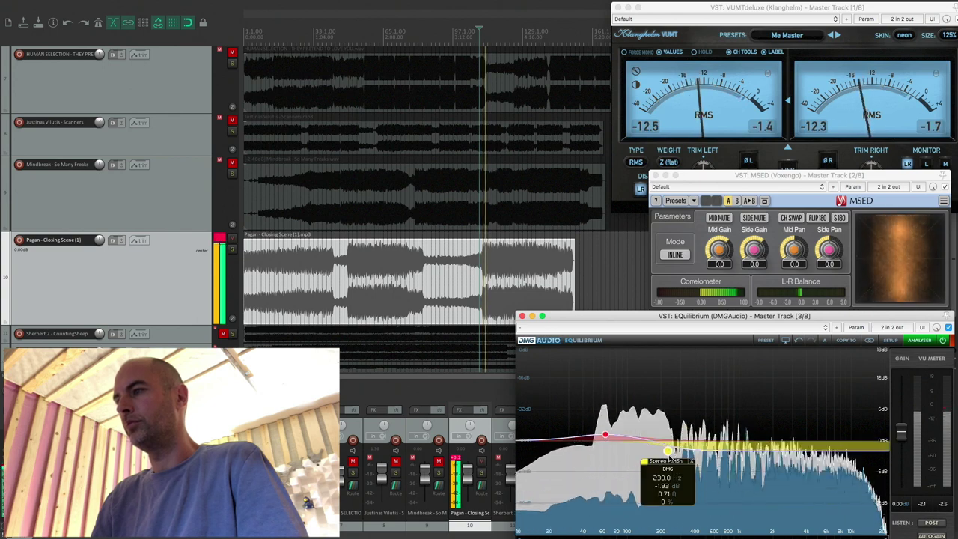
{"action": "left_click_drag", "start_coordinate": [669, 457], "coordinate": [670, 456]}
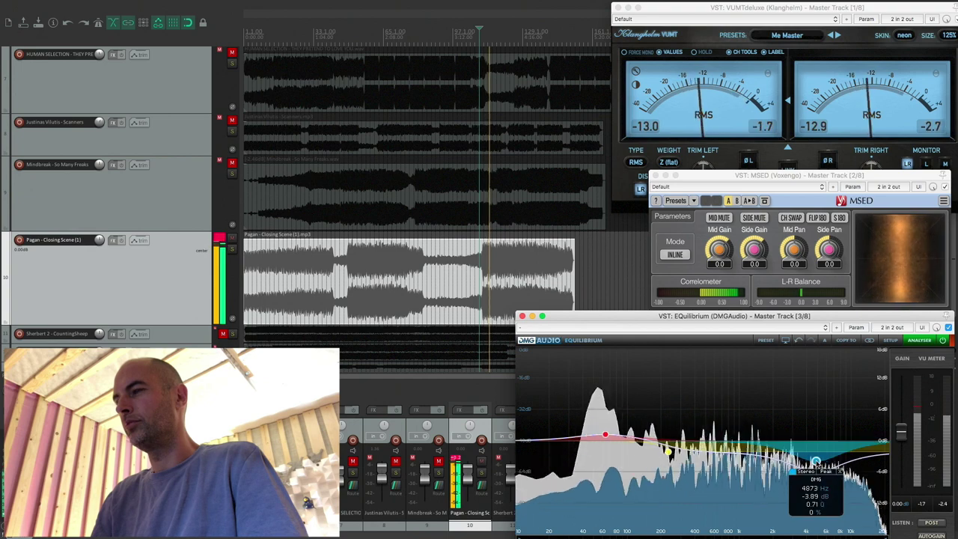
{"action": "left_click_drag", "start_coordinate": [816, 462], "coordinate": [818, 449]}
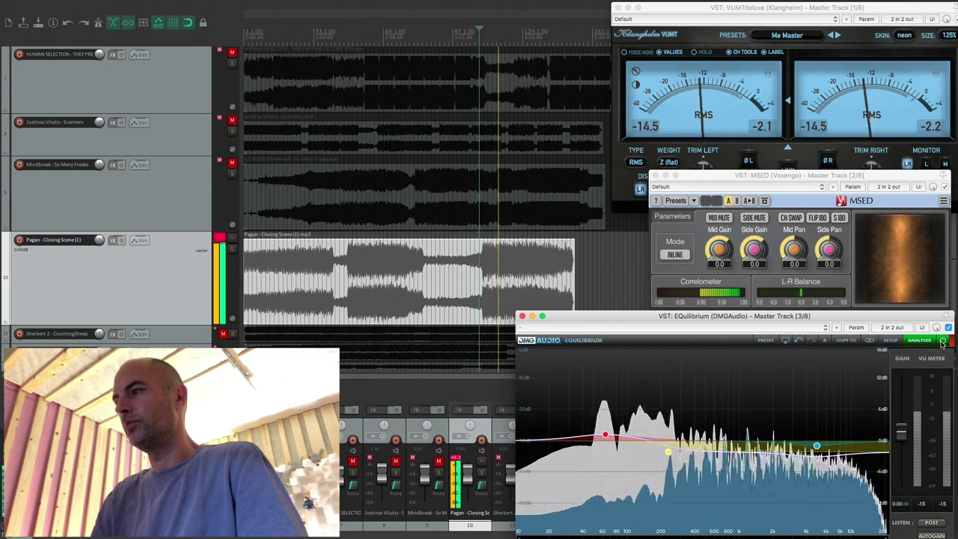
{"action": "mouse_move", "coordinate": [670, 452]}
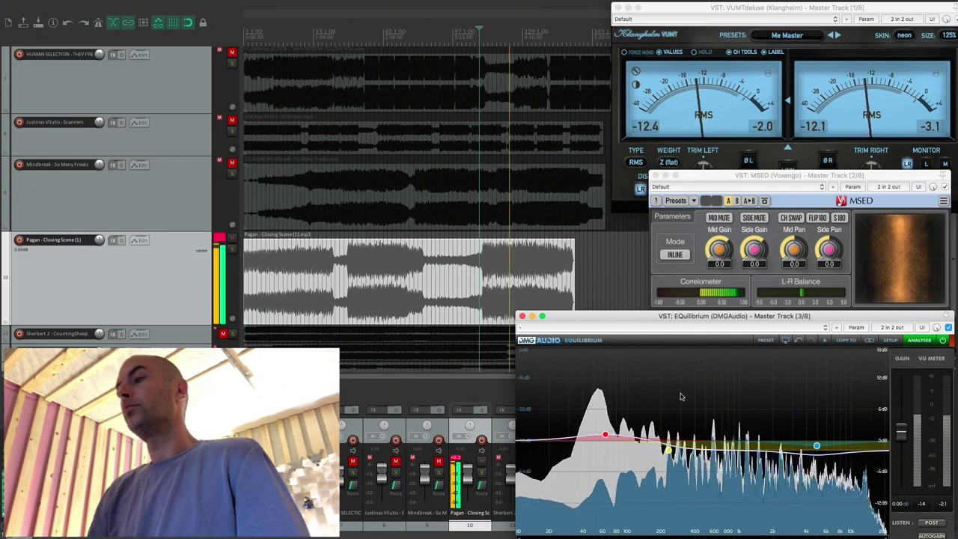
{"action": "key", "text": "space"}
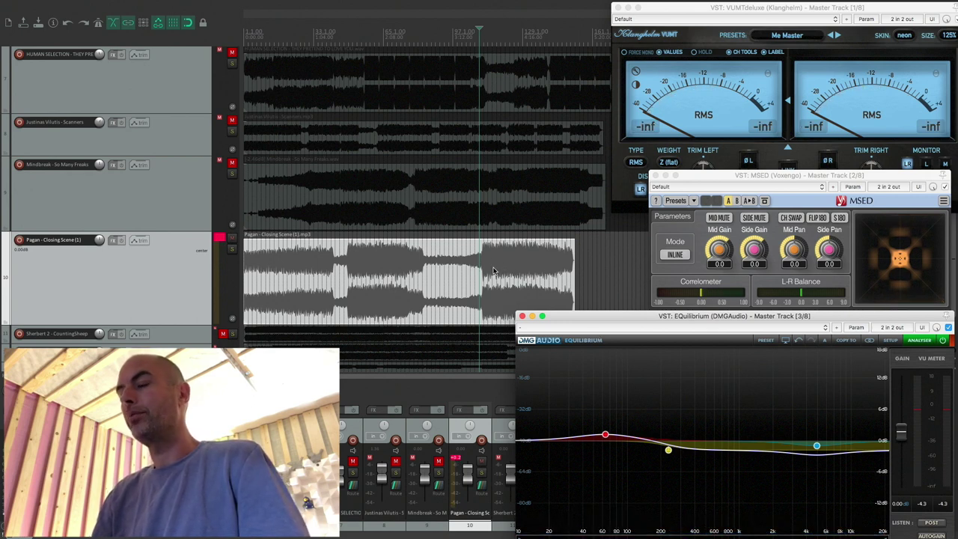
Audition the final loud section of the Pagan track with the complete three-band EQ curve, stopping playback at the end.
{"action": "left_click", "coordinate": [491, 268]}
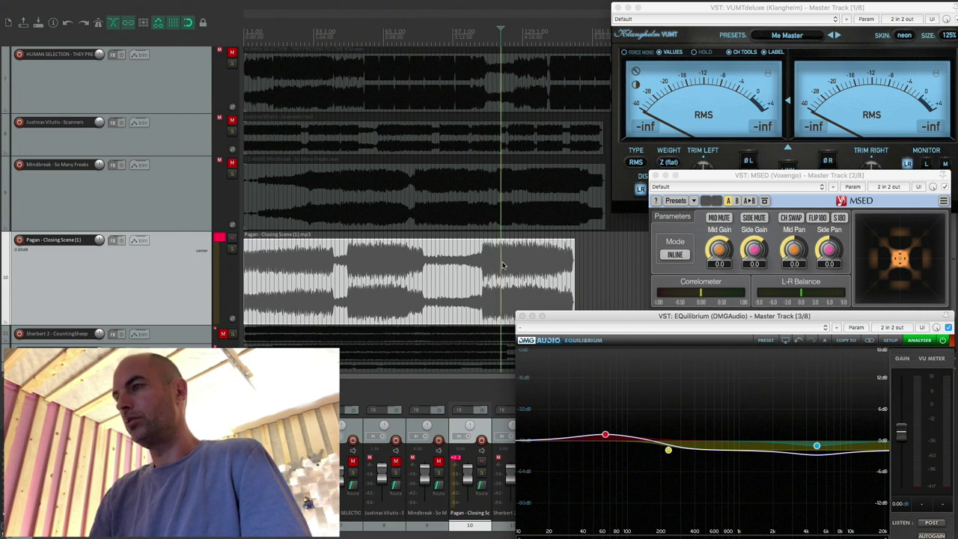
{"action": "key", "text": "space"}
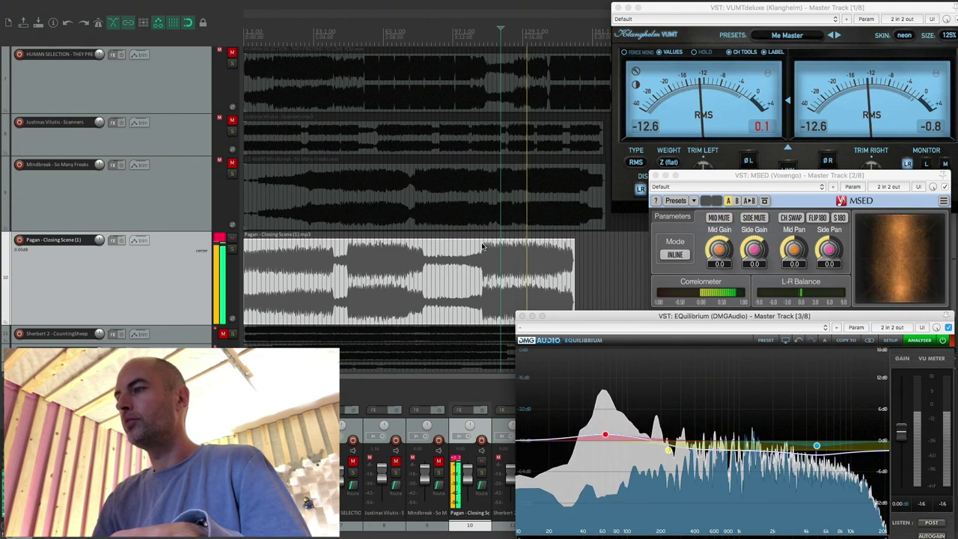
{"action": "key", "text": "space"}
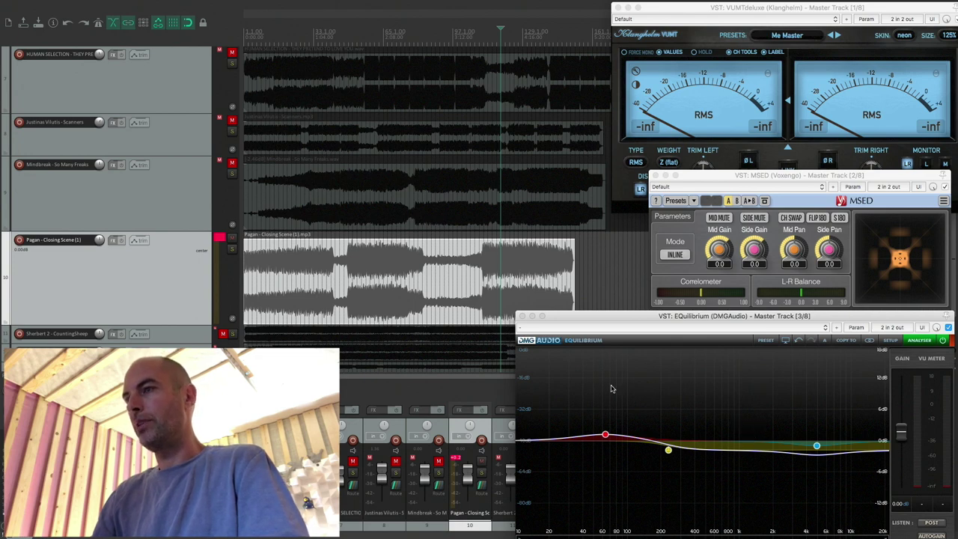
{"action": "key", "text": "space"}
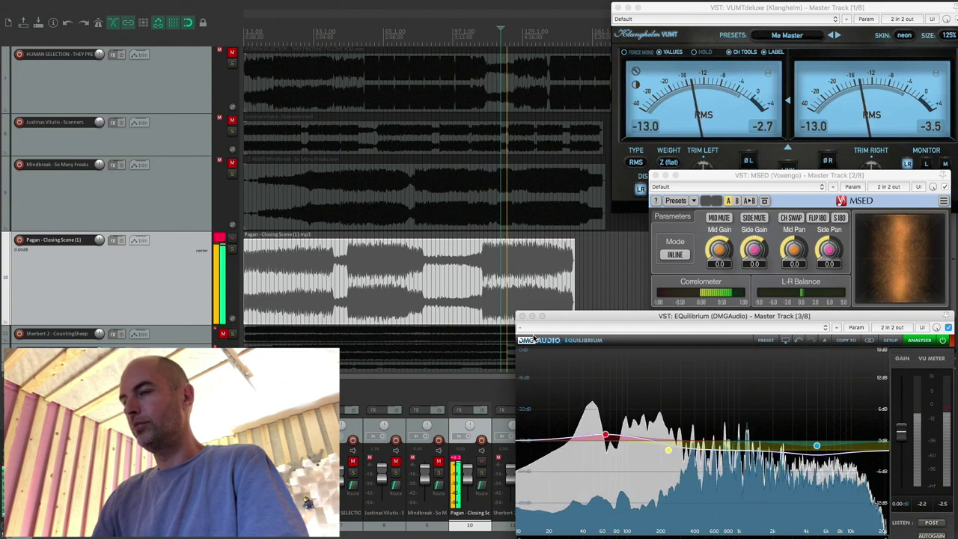
{"action": "key", "text": "space"}
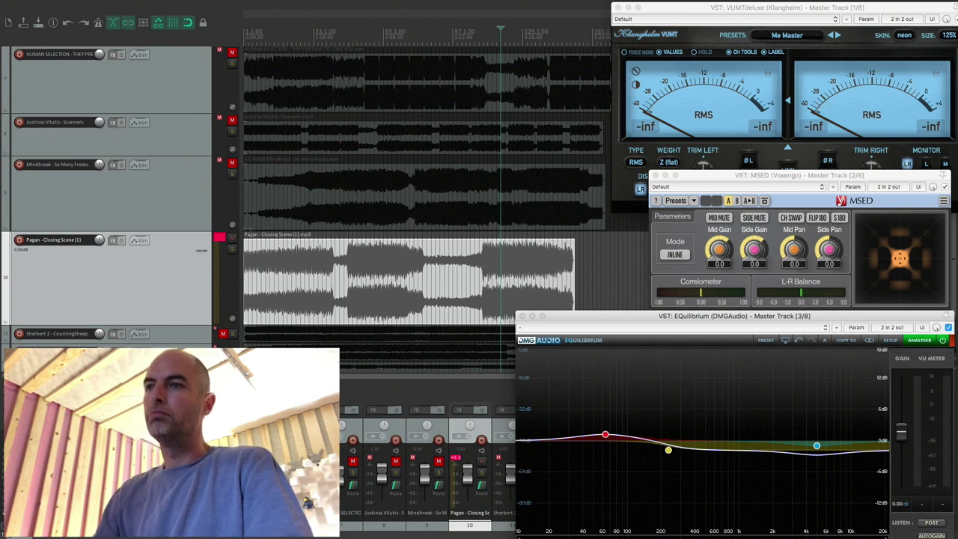
Mute Pagan - Closing Scene (1), unmute Sherbert 2 - CountingSheep and enlarge the Sherbert track while shrinking the Pagan track.
{"action": "left_click", "coordinate": [154, 261]}
{"action": "scroll", "coordinate": [154, 262], "scroll_direction": "down", "scroll_amount": 4}
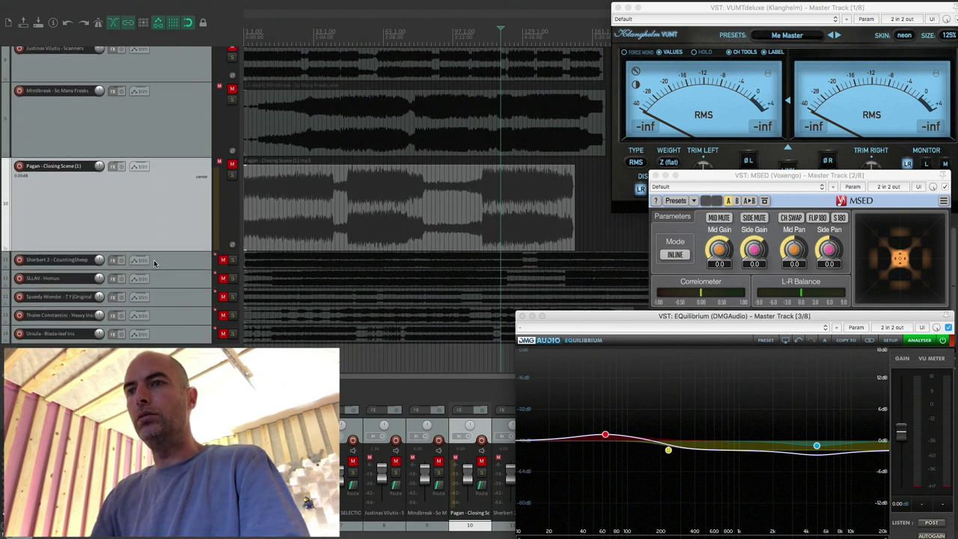
{"action": "left_click", "coordinate": [168, 261]}
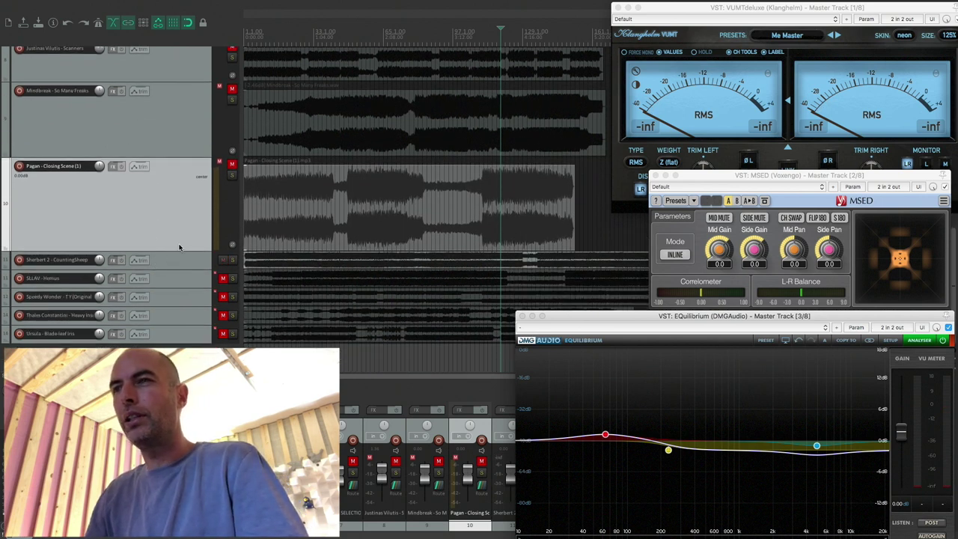
{"action": "mouse_move", "coordinate": [181, 250]}
{"action": "left_mouse_down"}
{"action": "mouse_move", "coordinate": [194, 171]}
{"action": "mouse_move", "coordinate": [181, 241]}
{"action": "left_mouse_up"}
{"action": "scroll", "coordinate": [328, 196], "scroll_direction": "down", "scroll_amount": 2}
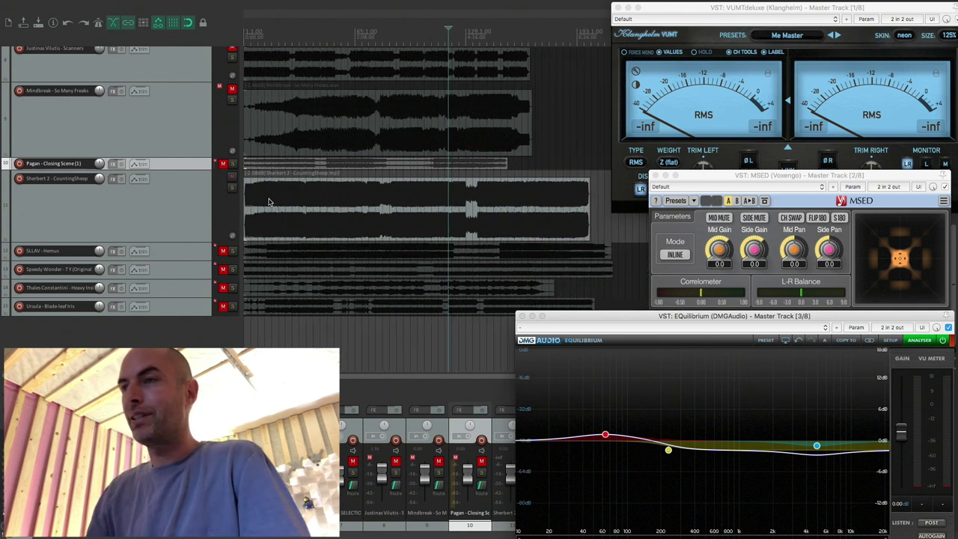
Bypass the master EQ and play the Sherbert 2 track from near its beginning.
{"action": "key", "text": "Home"}
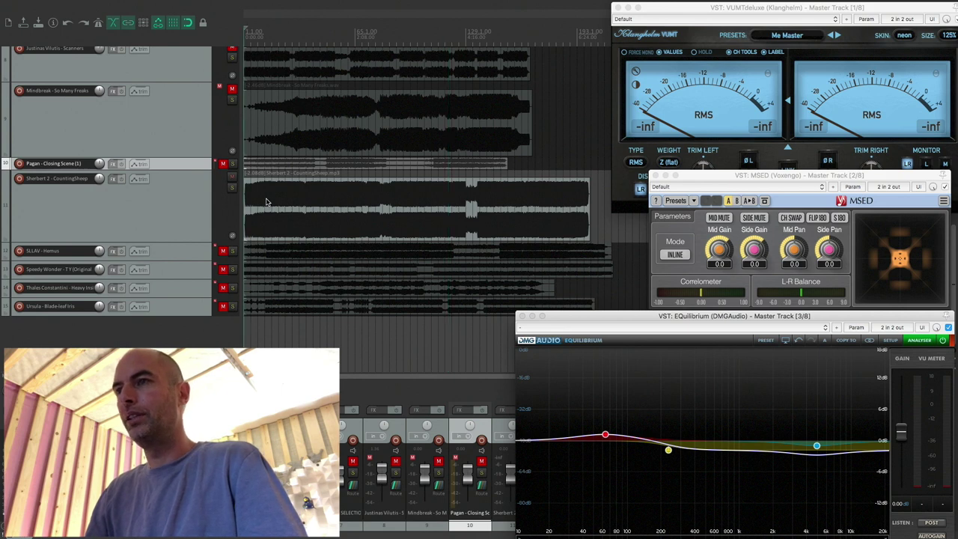
{"action": "left_click", "coordinate": [268, 202]}
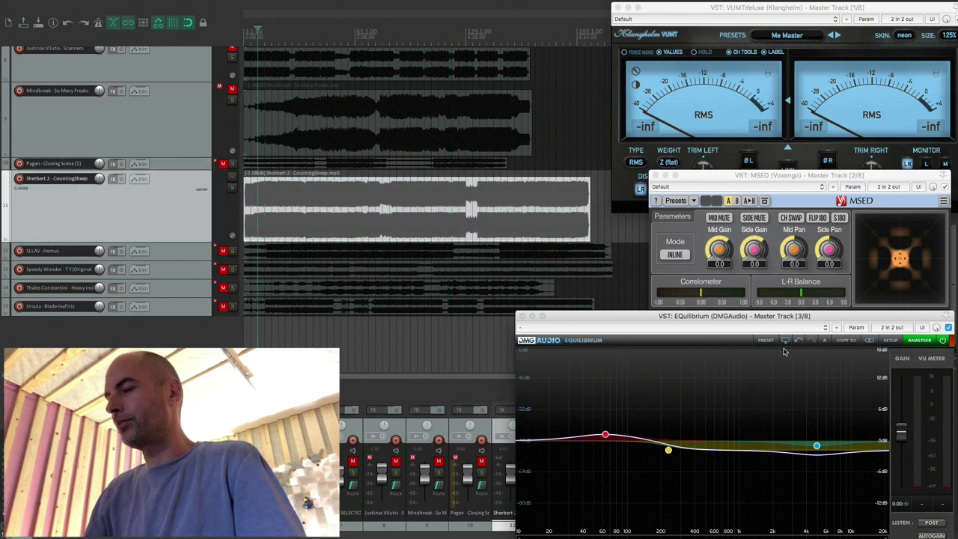
{"action": "left_click", "coordinate": [931, 341]}
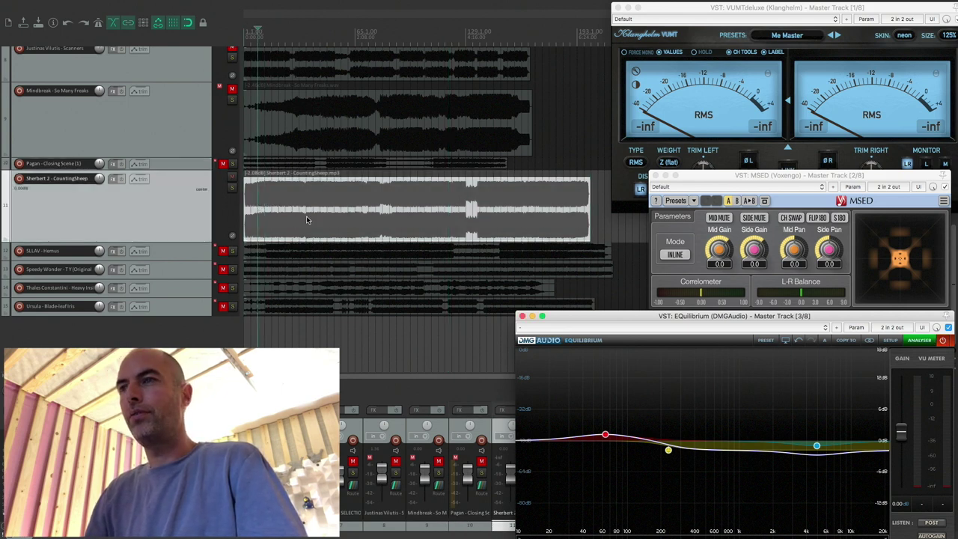
{"action": "key", "text": "space"}
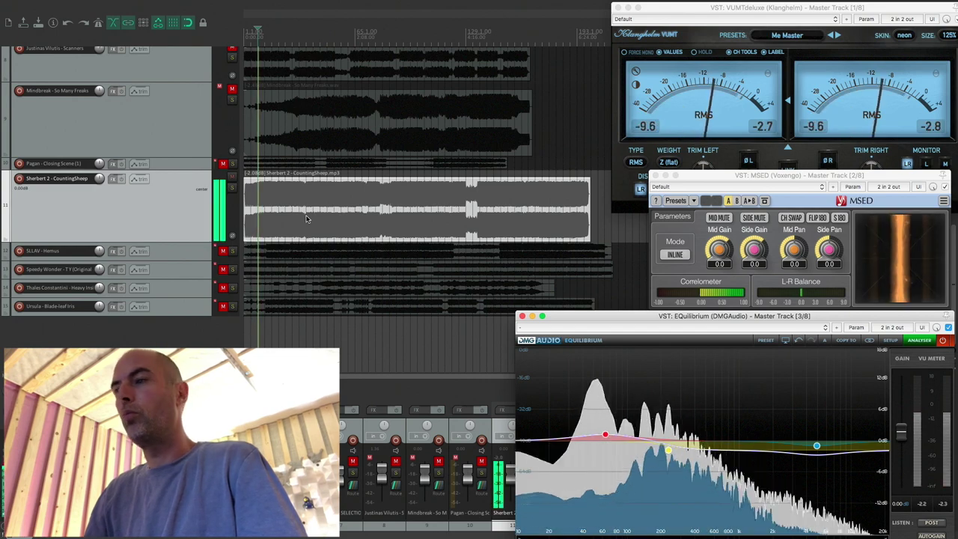
Delete the three leftover EQ bands, the 63.8 Hz peak, the broad upper shelf and the 4938 Hz peak, to flatten the curve.
{"action": "left_click", "coordinate": [605, 434]}
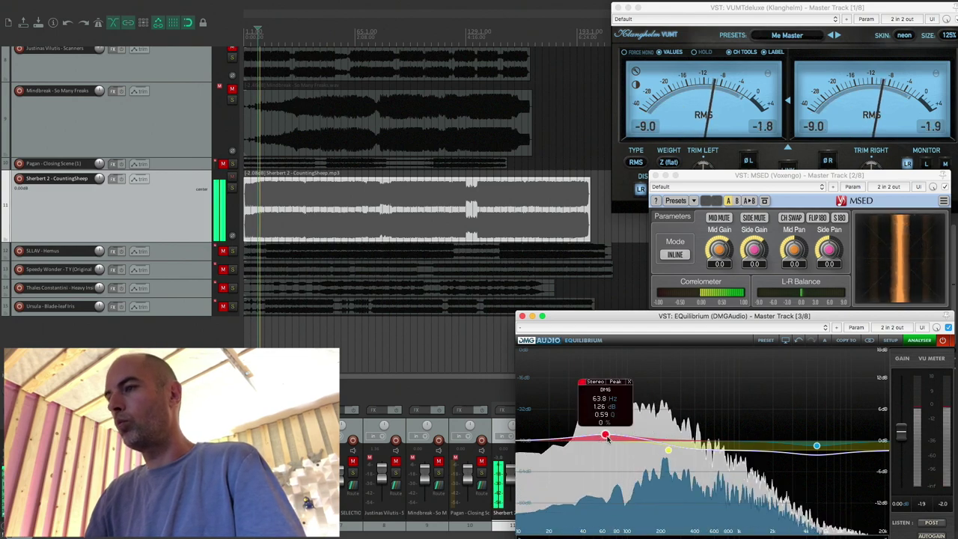
{"action": "left_click", "coordinate": [629, 382]}
{"action": "left_click", "coordinate": [669, 449]}
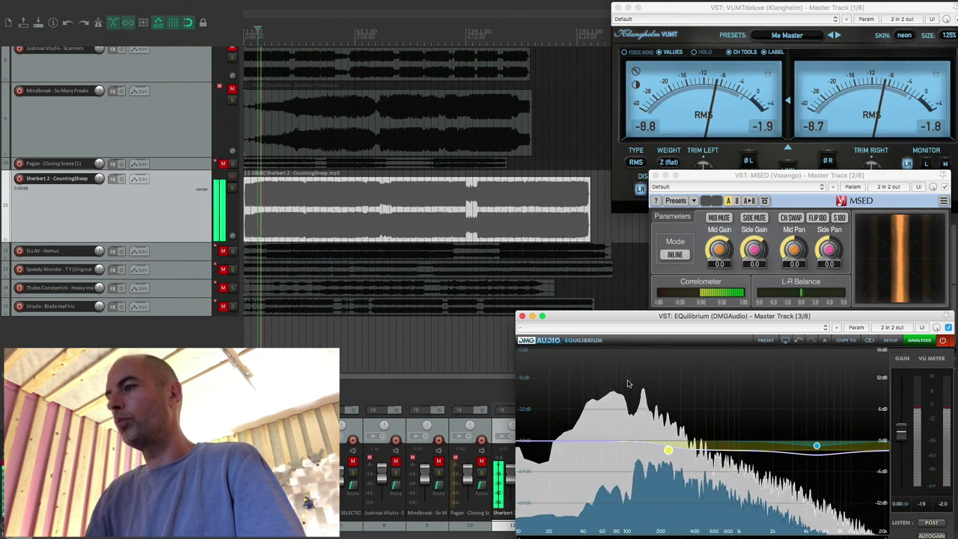
{"action": "left_click", "coordinate": [690, 460]}
{"action": "left_click", "coordinate": [817, 447]}
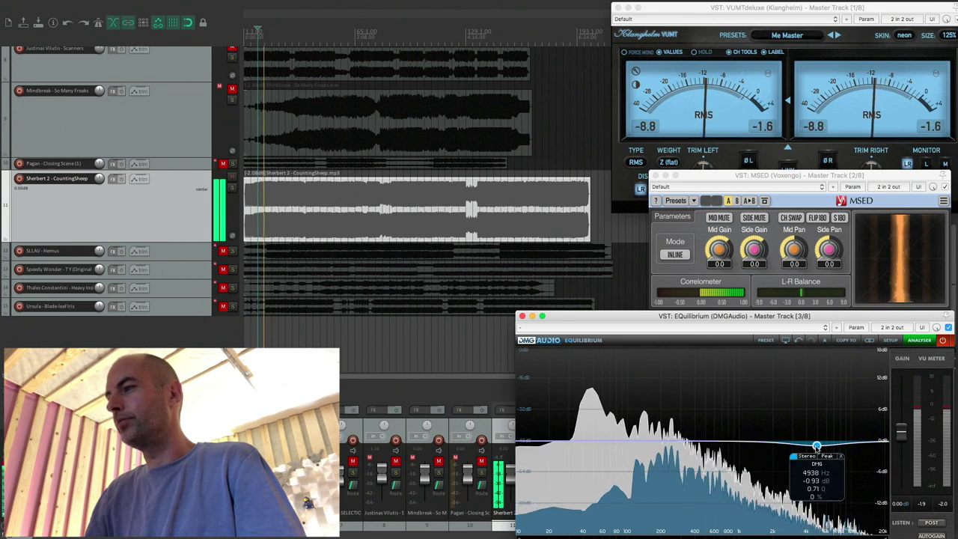
{"action": "left_click", "coordinate": [839, 457]}
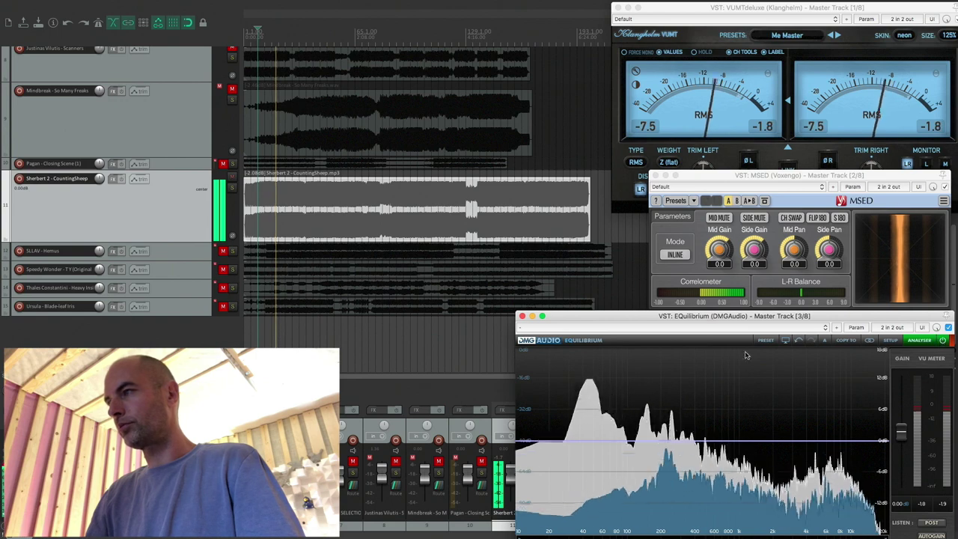
Audition the Sherbert 2 track with the flat EQ, skipping from the early part through the middle sections, and stop playback.
{"action": "left_click", "coordinate": [753, 217]}
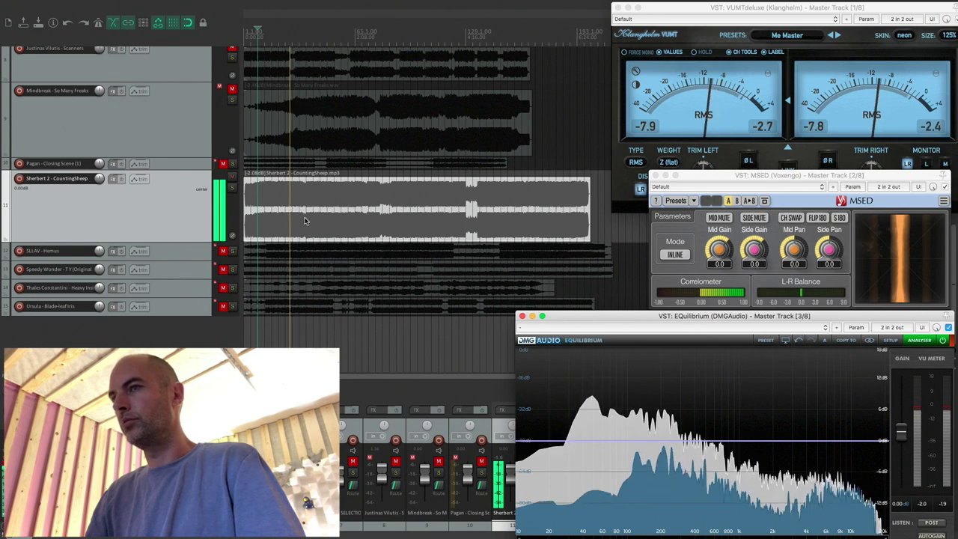
{"action": "left_click", "coordinate": [334, 211]}
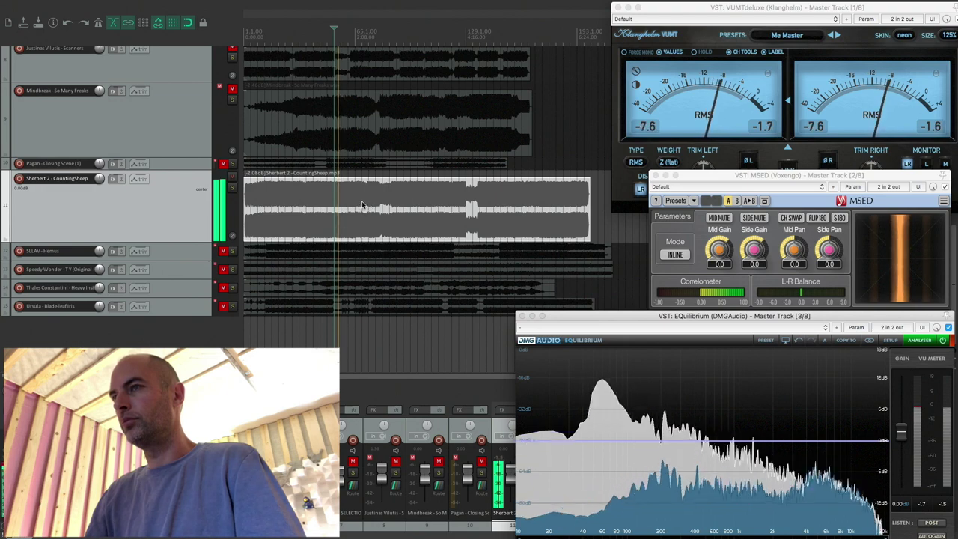
{"action": "left_click", "coordinate": [361, 205]}
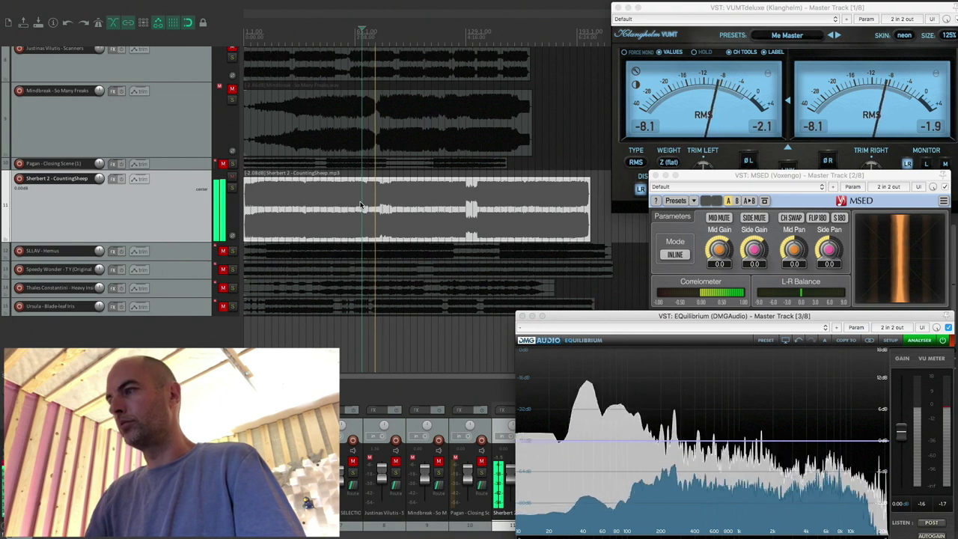
{"action": "left_click", "coordinate": [410, 208]}
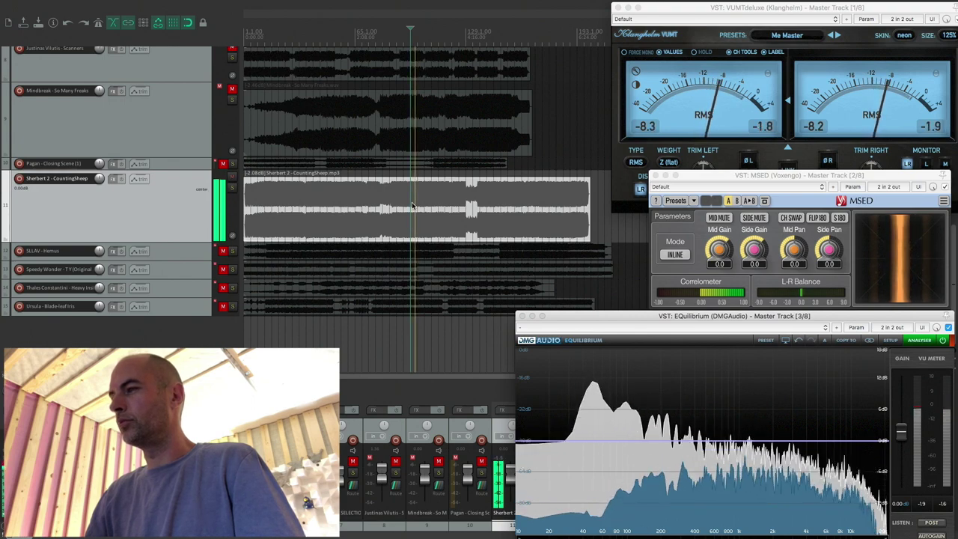
{"action": "key", "text": "space"}
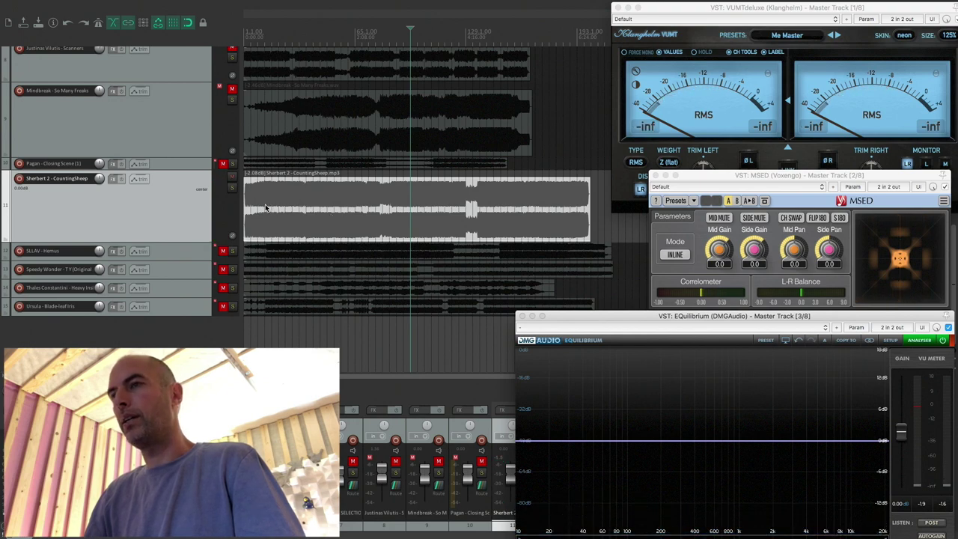
Replay the opening part of the Sherbert 2 track several times with the flat EQ, stopping playback in between.
{"action": "left_click", "coordinate": [265, 208]}
{"action": "key", "text": "space"}
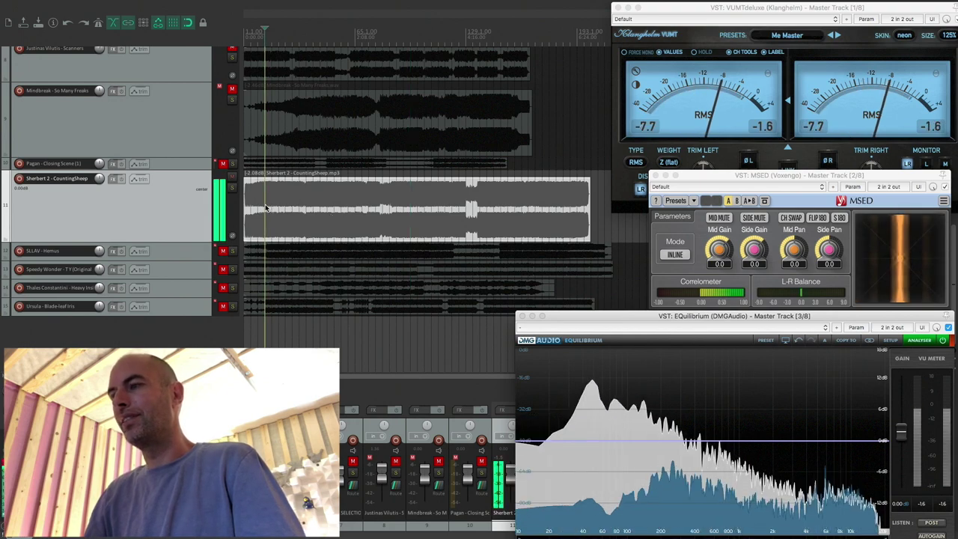
{"action": "key", "text": "space"}
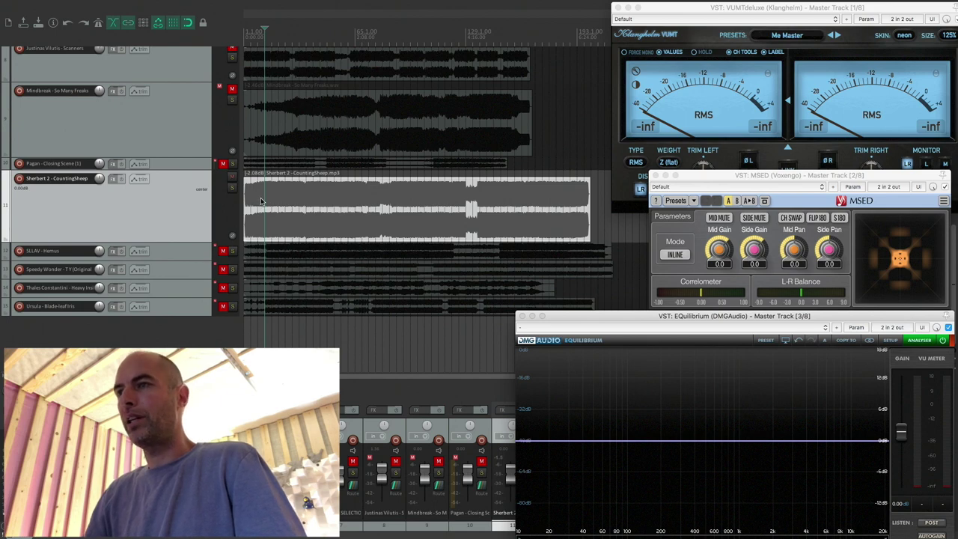
{"action": "key", "text": "space"}
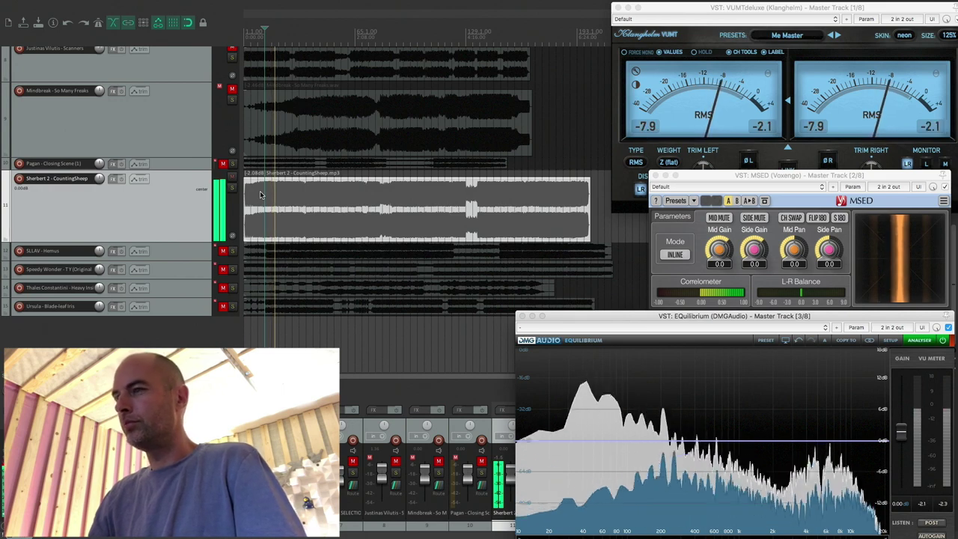
{"action": "key", "text": "space"}
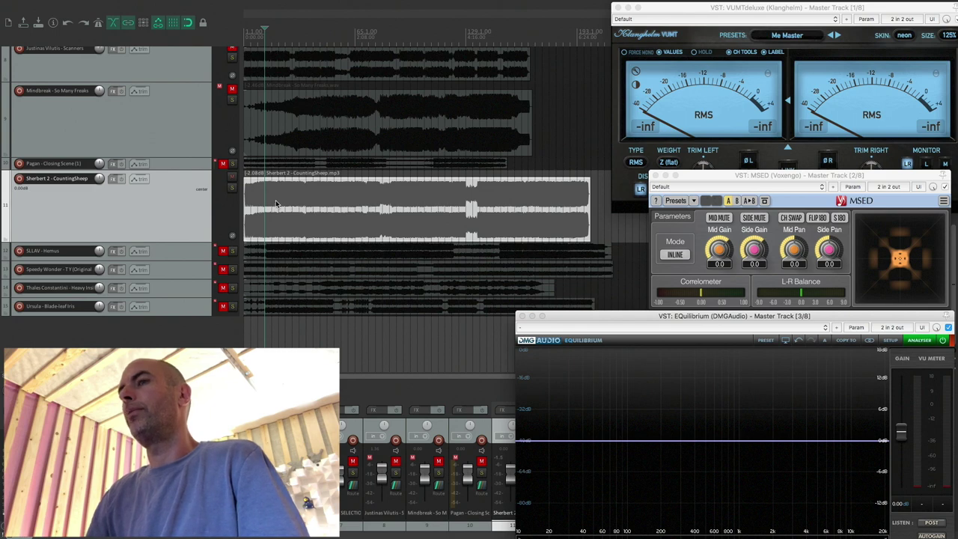
{"action": "key", "text": "space"}
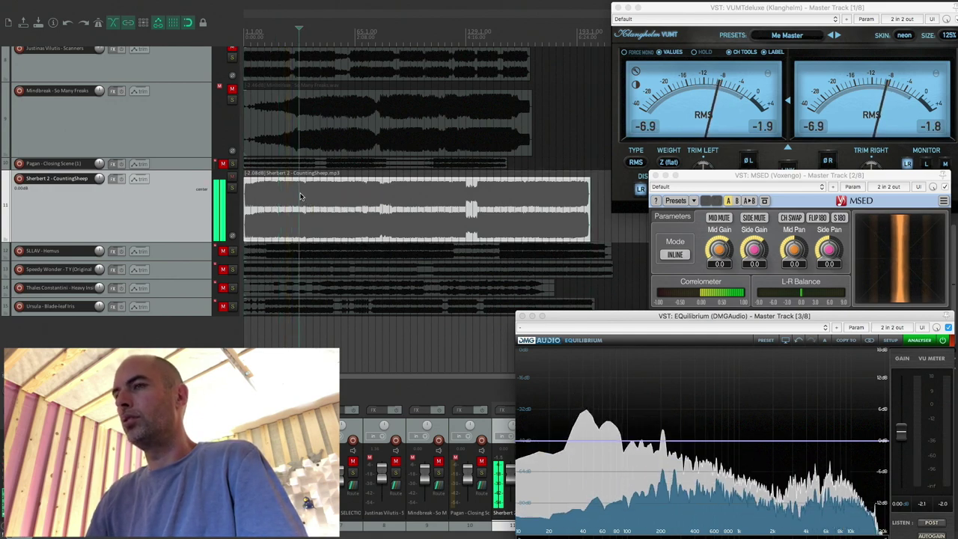
{"action": "key", "text": "space"}
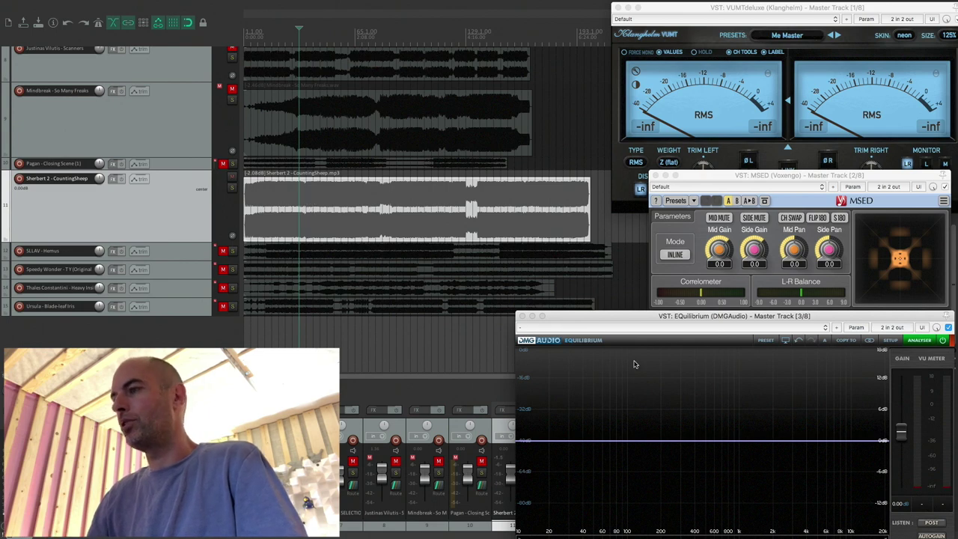
Resume playback and try a stereo peak boost of 5.63 dB at 1412 Hz with a Q of 0.71, turning the band off.
{"action": "key", "text": "space"}
{"action": "left_click", "coordinate": [748, 429]}
{"action": "left_click_drag", "start_coordinate": [748, 430], "coordinate": [756, 413]}
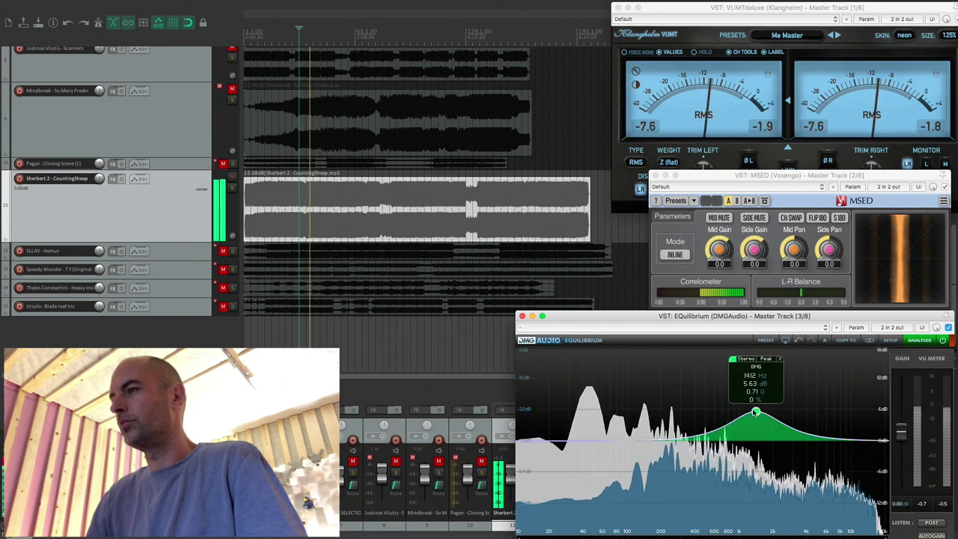
{"action": "mouse_move", "coordinate": [749, 367]}
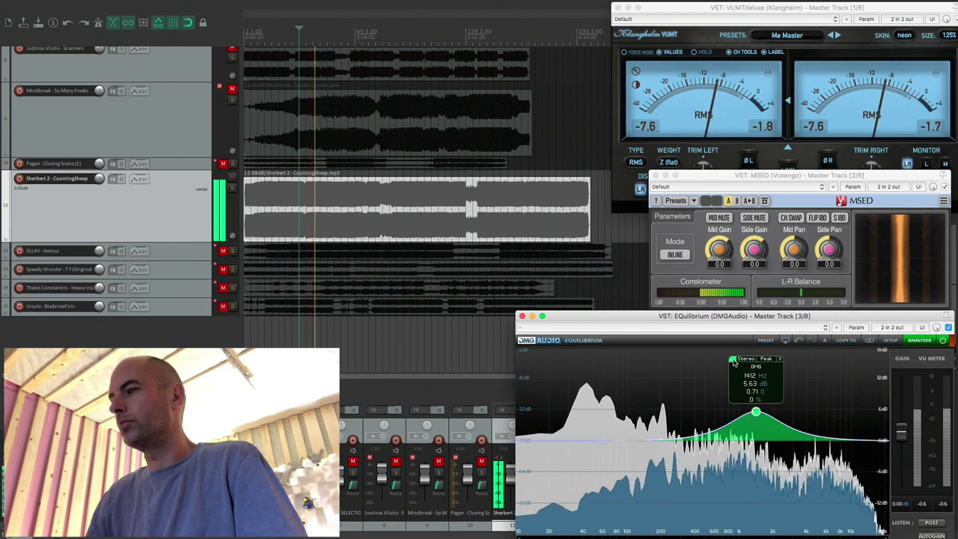
Audition the Sherbert 2 track just before its midpoint breakdown with the midrange band switched off, stopping playback.
{"action": "left_click", "coordinate": [350, 208]}
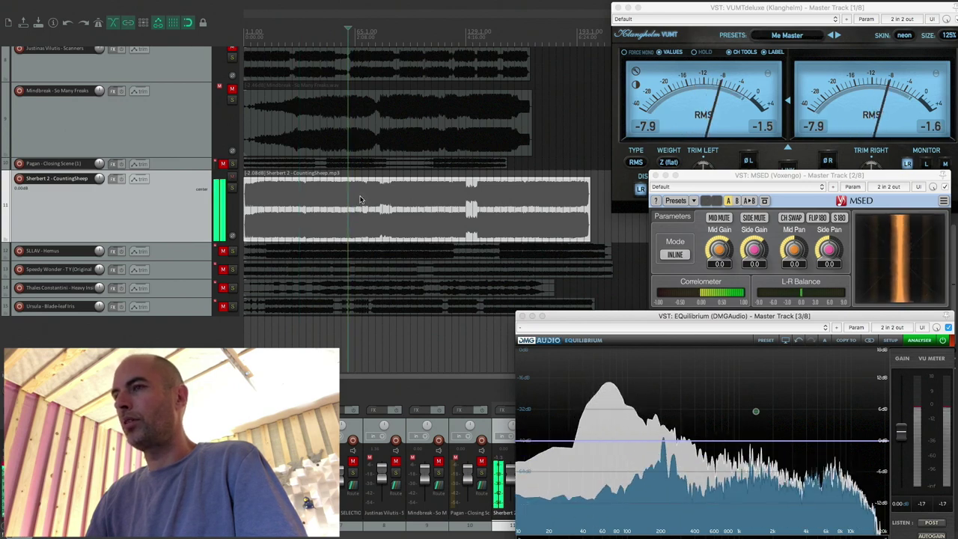
{"action": "left_click", "coordinate": [360, 199]}
{"action": "key", "text": "space"}
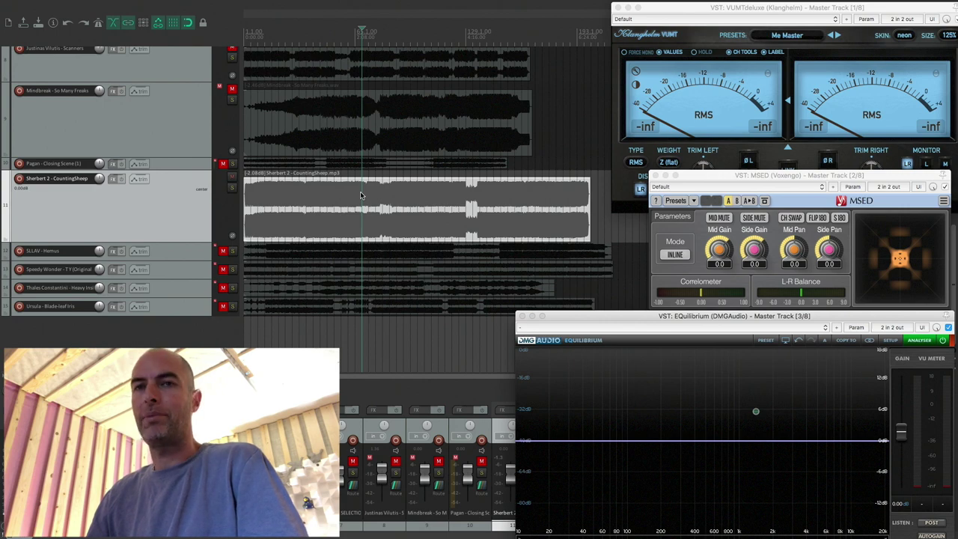
Replay the passage around bar 65, bring the midrange band to 0 dB near 2 kHz and remove it.
{"action": "key", "text": "space"}
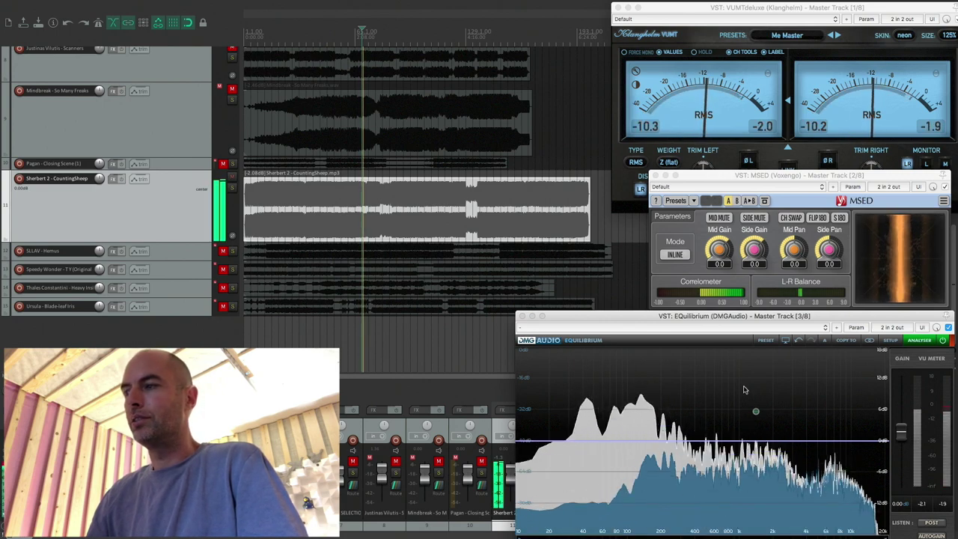
{"action": "key", "text": "space"}
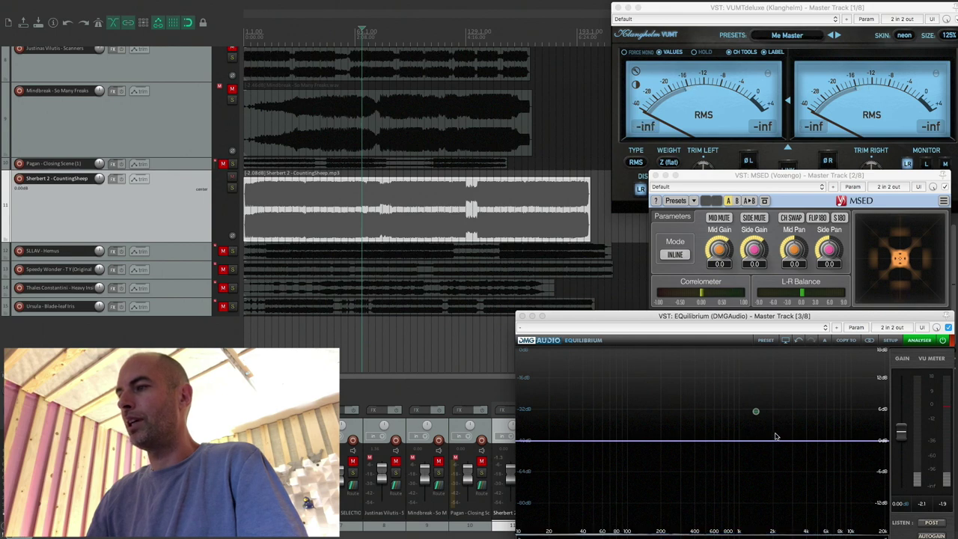
{"action": "key", "text": "space"}
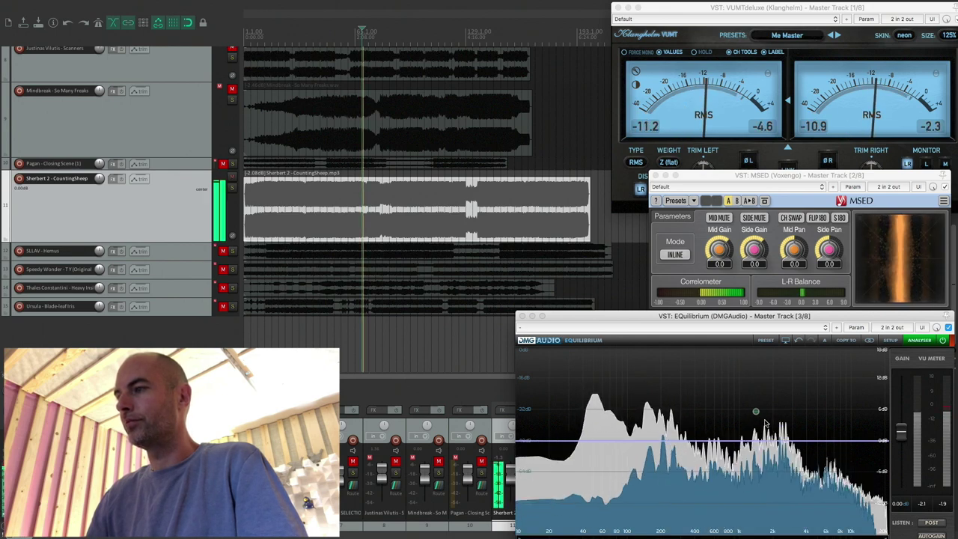
{"action": "left_click_drag", "start_coordinate": [755, 412], "coordinate": [774, 442]}
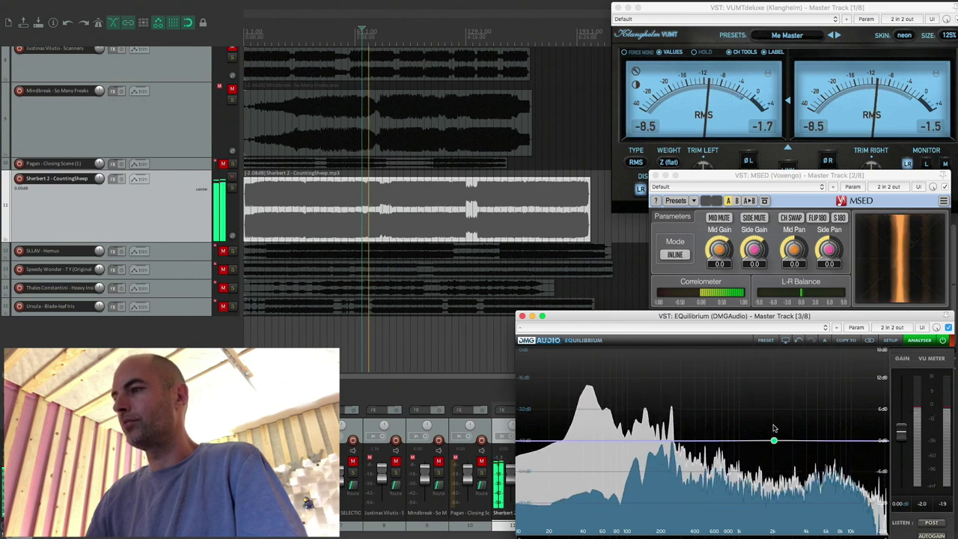
{"action": "mouse_move", "coordinate": [775, 442]}
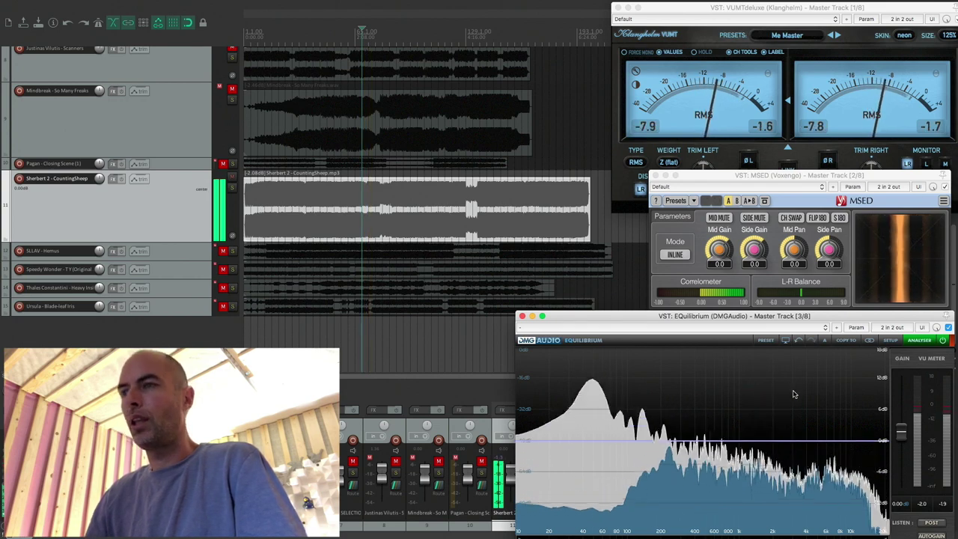
Audition the second half of the Sherbert 2 track with the flat EQ, skipping past both breakdowns towards the end, and stop playback.
{"action": "key", "text": "space"}
{"action": "left_click", "coordinate": [388, 204]}
{"action": "key", "text": "space"}
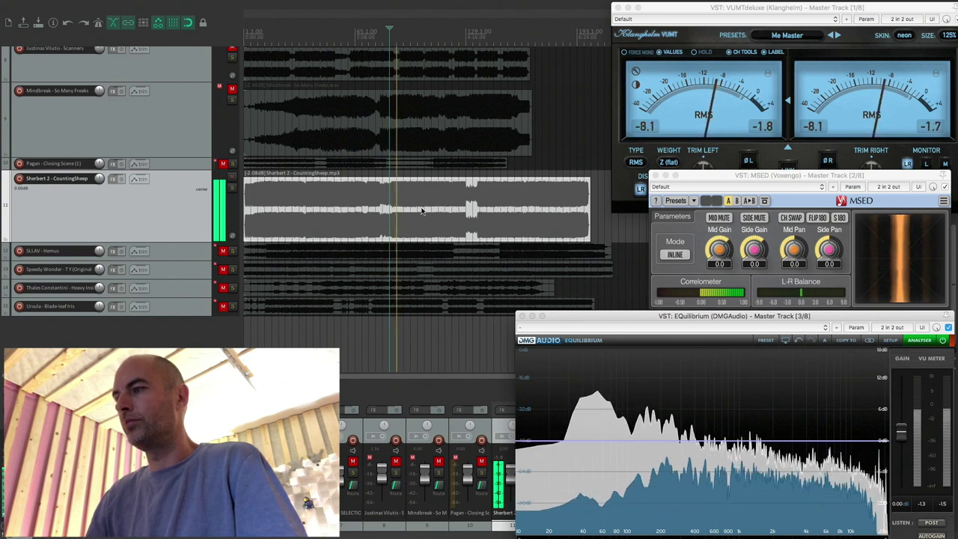
{"action": "left_click", "coordinate": [443, 211]}
{"action": "key", "text": "space"}
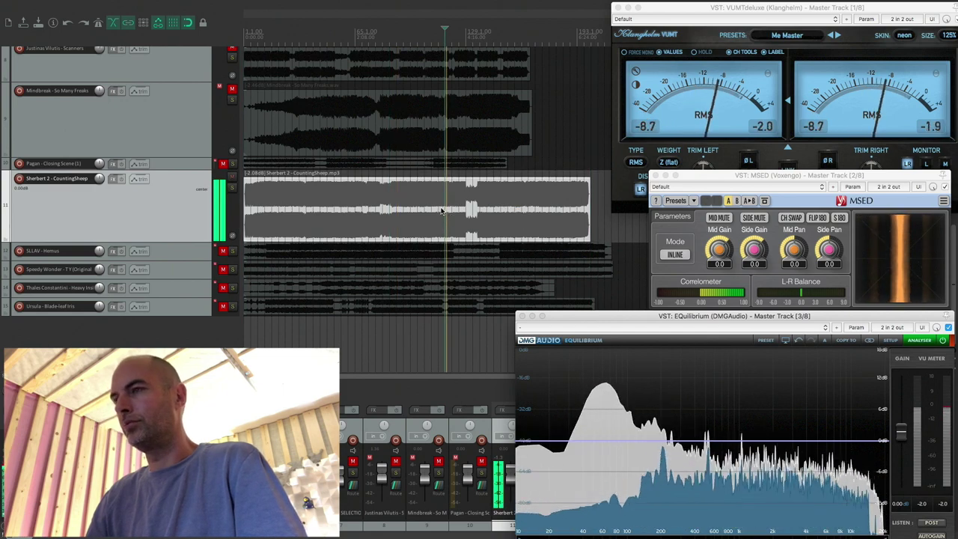
{"action": "left_click", "coordinate": [486, 198]}
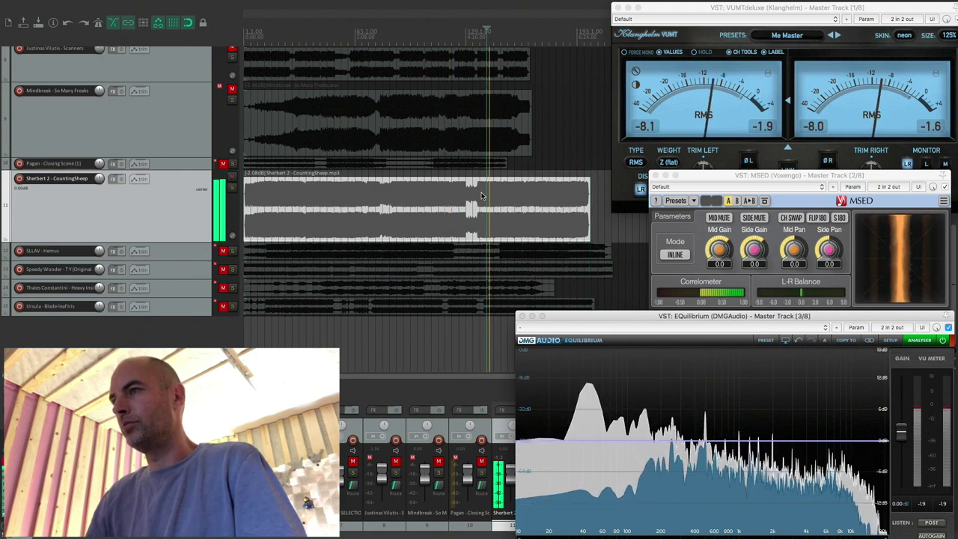
{"action": "left_click", "coordinate": [513, 193]}
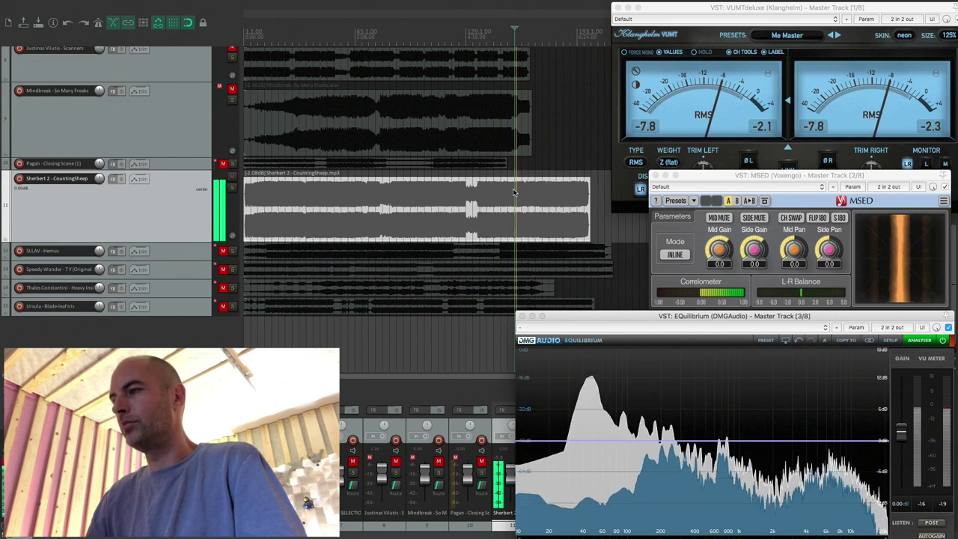
{"action": "left_click", "coordinate": [534, 193]}
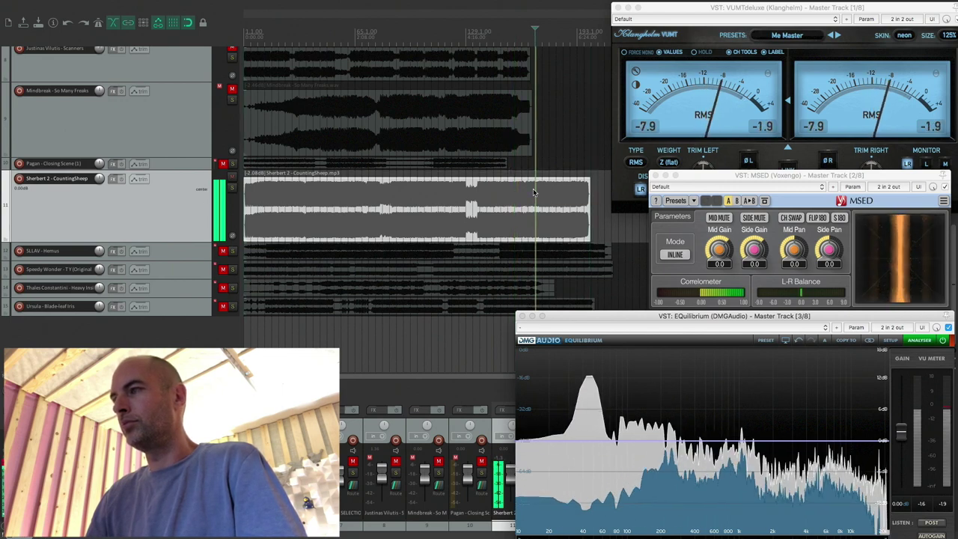
{"action": "key", "text": "space"}
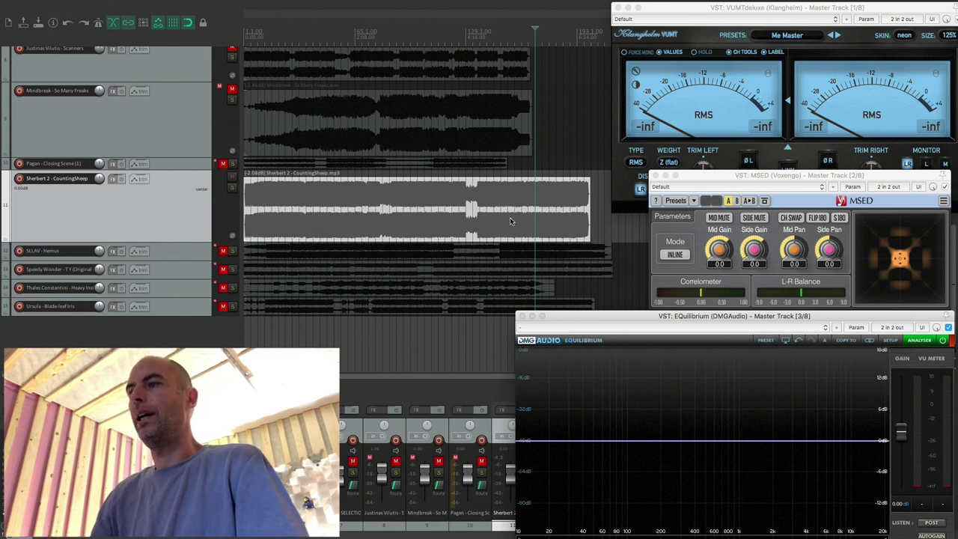
Replay the late passage of Sherbert 2, add a stereo peak cut of 2.45 dB at 981.6 Hz with Q 0.71, and audition it.
{"action": "key", "text": "space"}
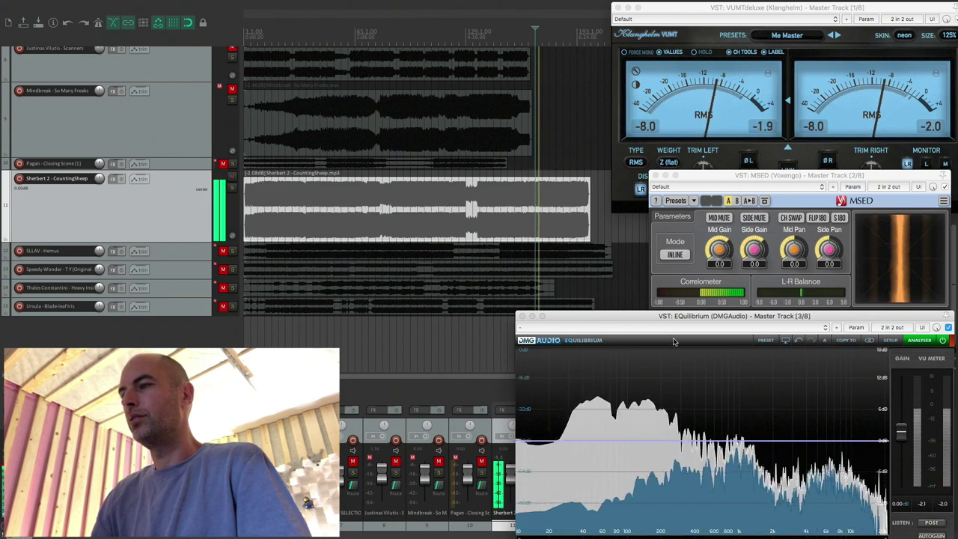
{"action": "key", "text": "space"}
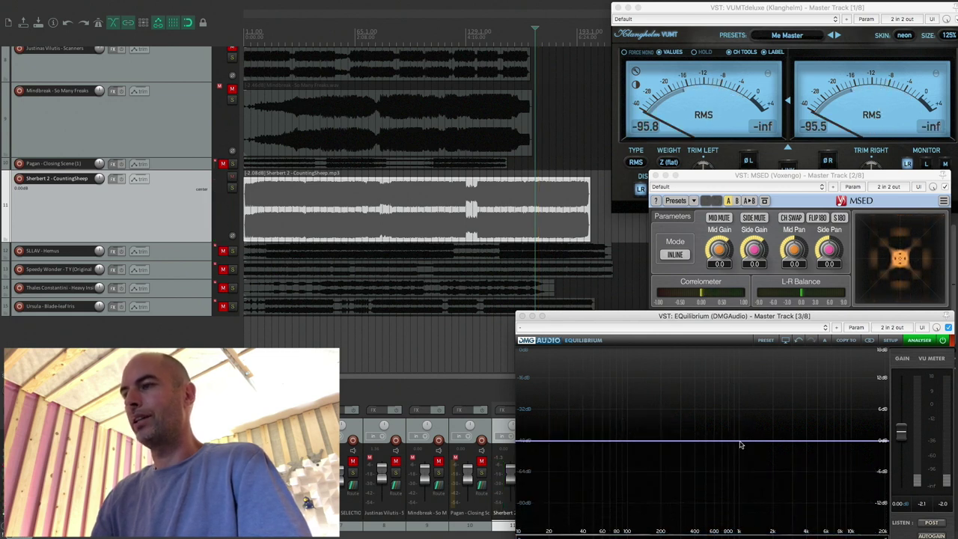
{"action": "double_click", "coordinate": [740, 441]}
{"action": "left_click", "coordinate": [732, 388]}
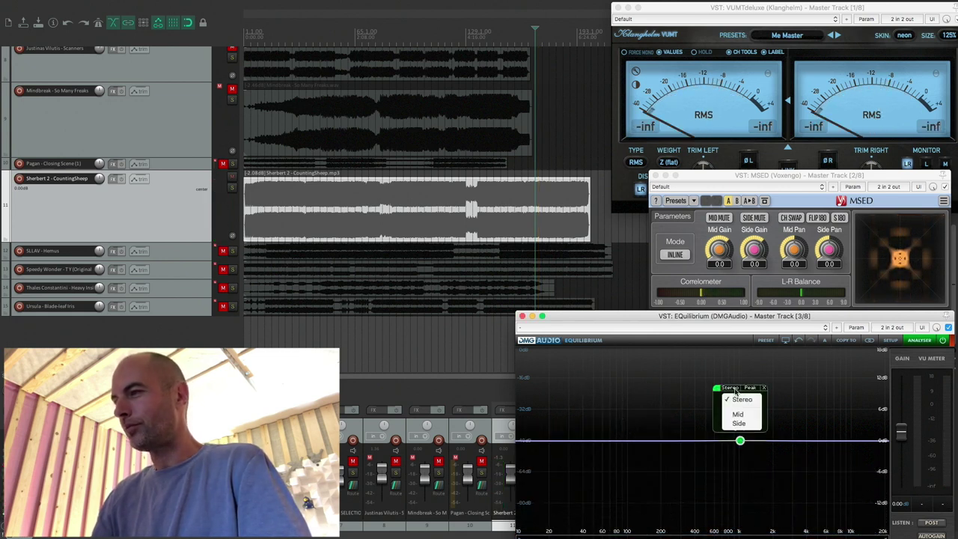
{"action": "left_click", "coordinate": [744, 395]}
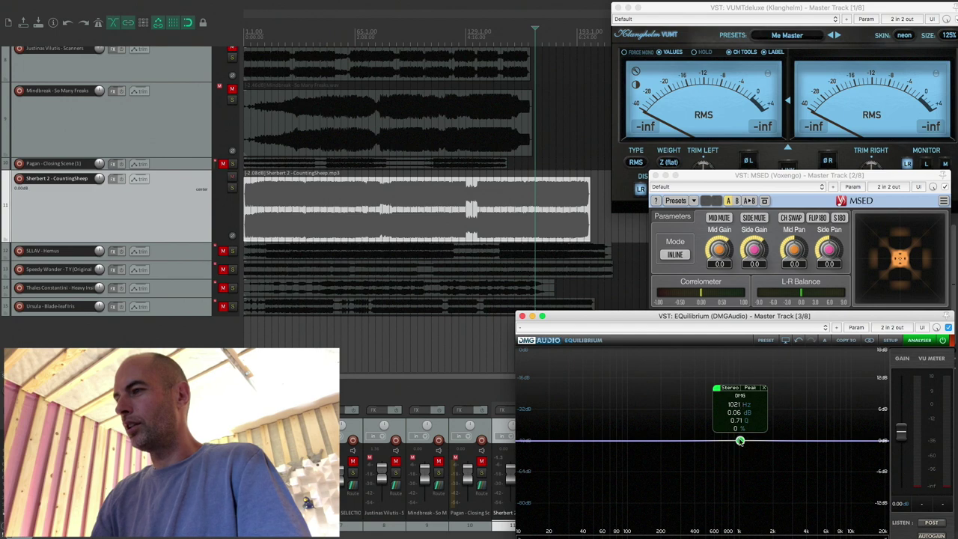
{"action": "left_click_drag", "start_coordinate": [739, 441], "coordinate": [742, 458]}
{"action": "key", "text": "space"}
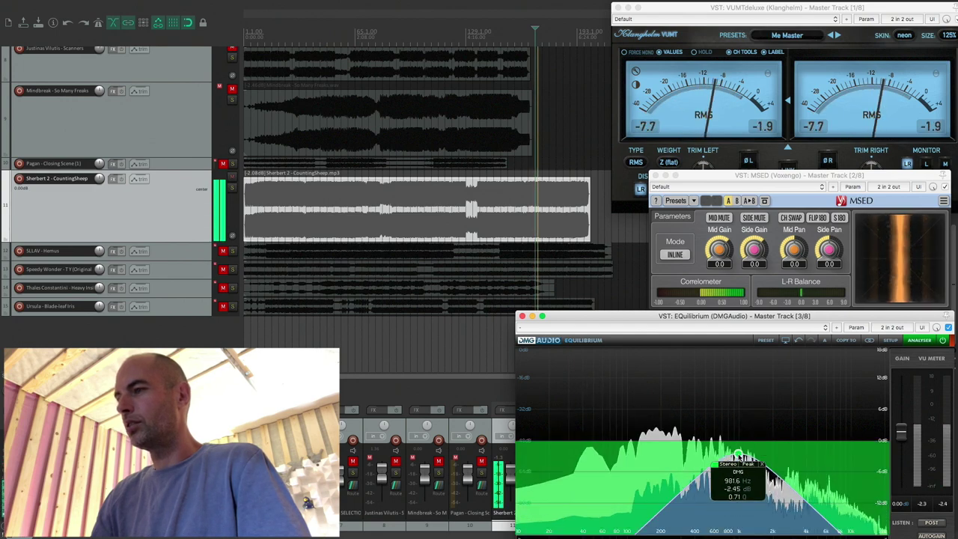
{"action": "key", "text": "space"}
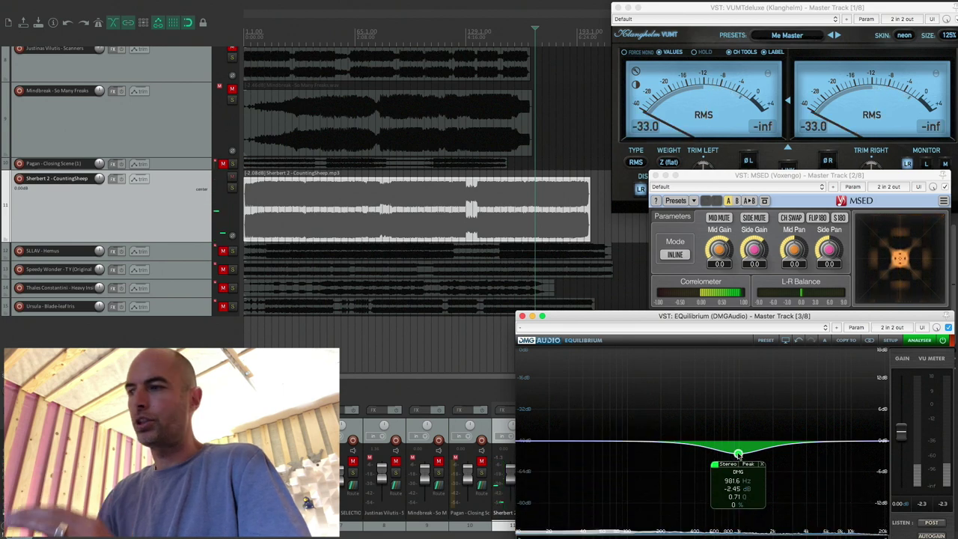
Replay the passage while easing the stereo band's cut to 0.39 dB at 1010 Hz, and stop playback.
{"action": "left_click", "coordinate": [738, 454]}
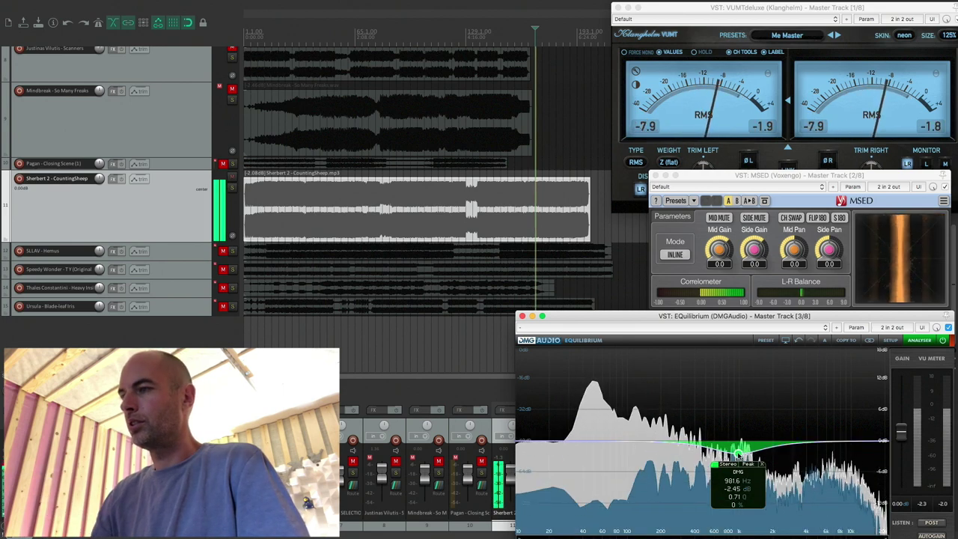
{"action": "left_click", "coordinate": [738, 454]}
{"action": "left_click_drag", "start_coordinate": [738, 453], "coordinate": [738, 452]}
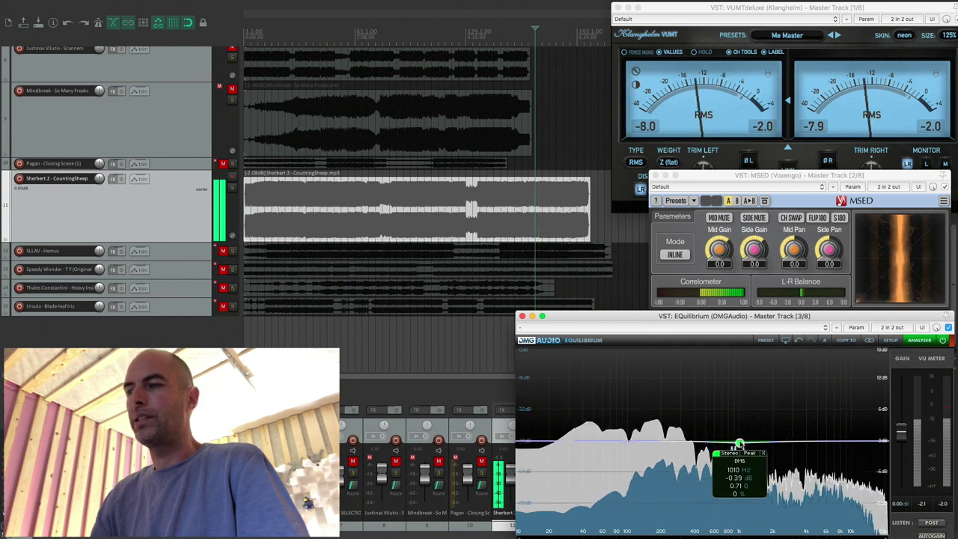
{"action": "key", "text": "space"}
Switch the band to the side channel, try a 1.04 dB cut at 1001 Hz, and bring it to 0 dB at 1015 Hz while auditioning.
{"action": "left_click", "coordinate": [737, 454]}
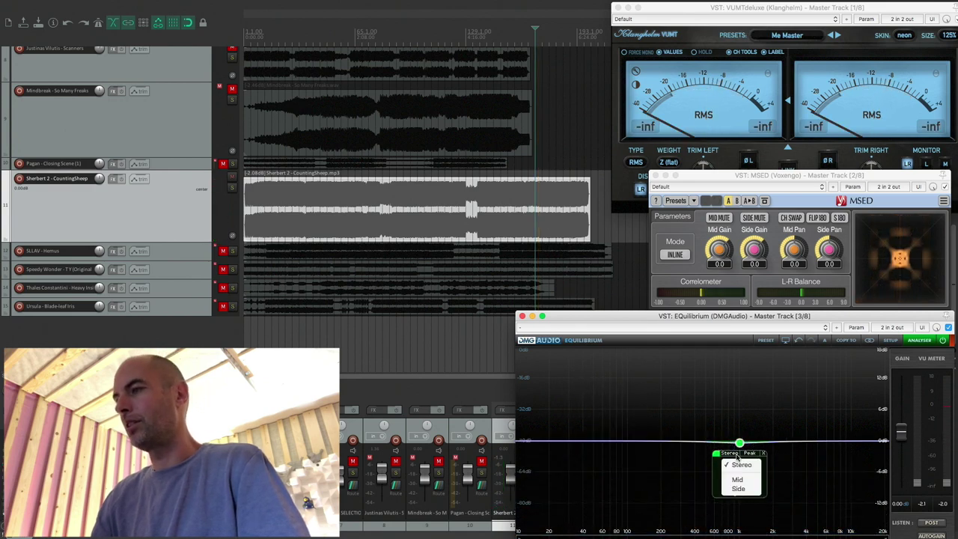
{"action": "left_click", "coordinate": [739, 462]}
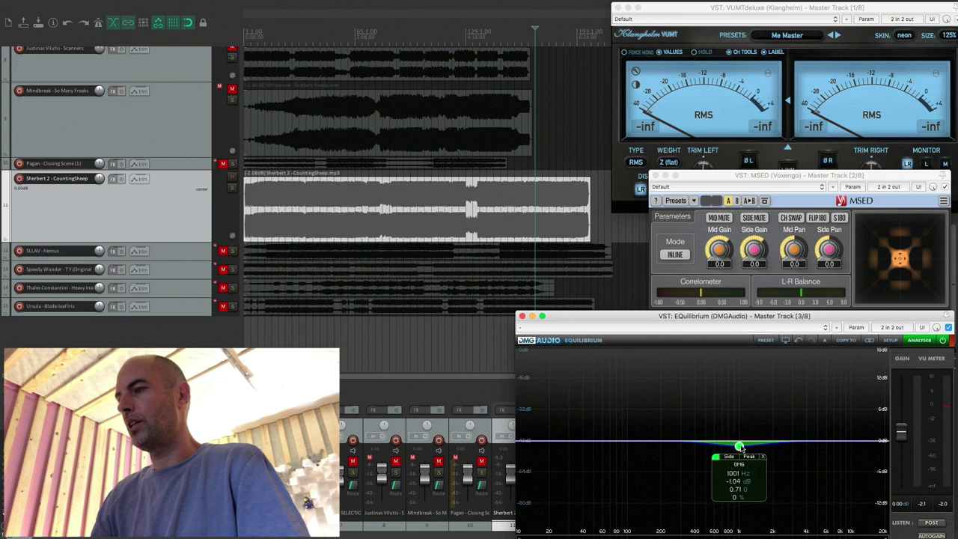
{"action": "key", "text": "space"}
{"action": "left_click_drag", "start_coordinate": [741, 462], "coordinate": [739, 441]}
{"action": "key", "text": "space"}
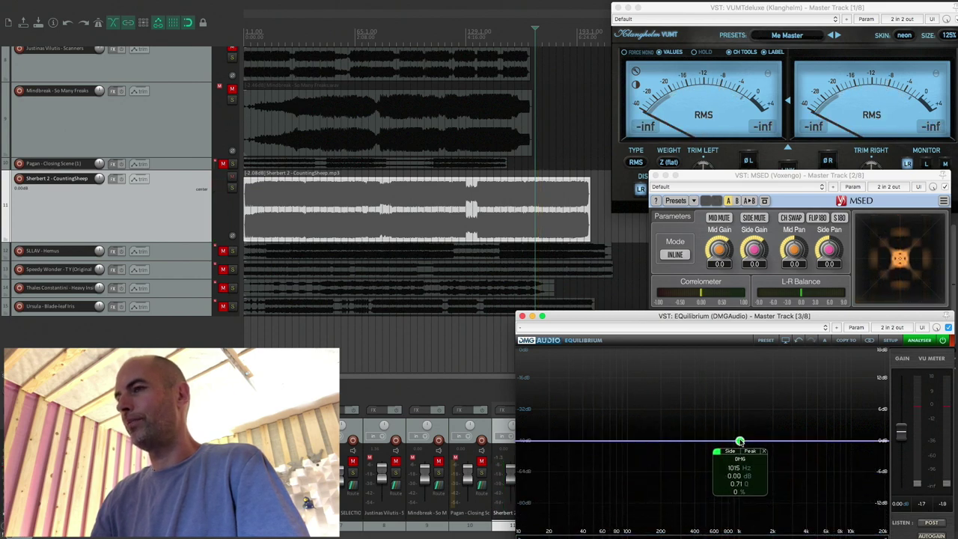
{"action": "key", "text": "space"}
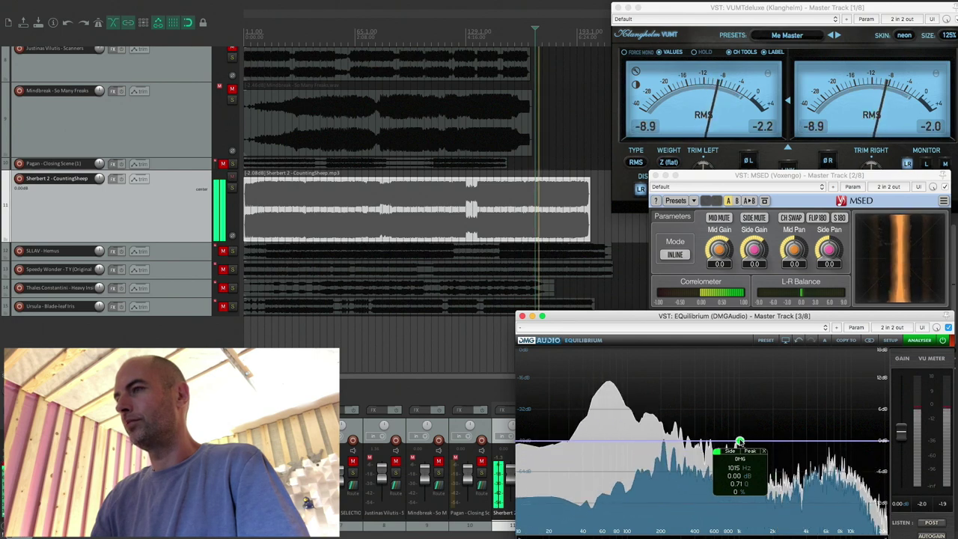
{"action": "key", "text": "space"}
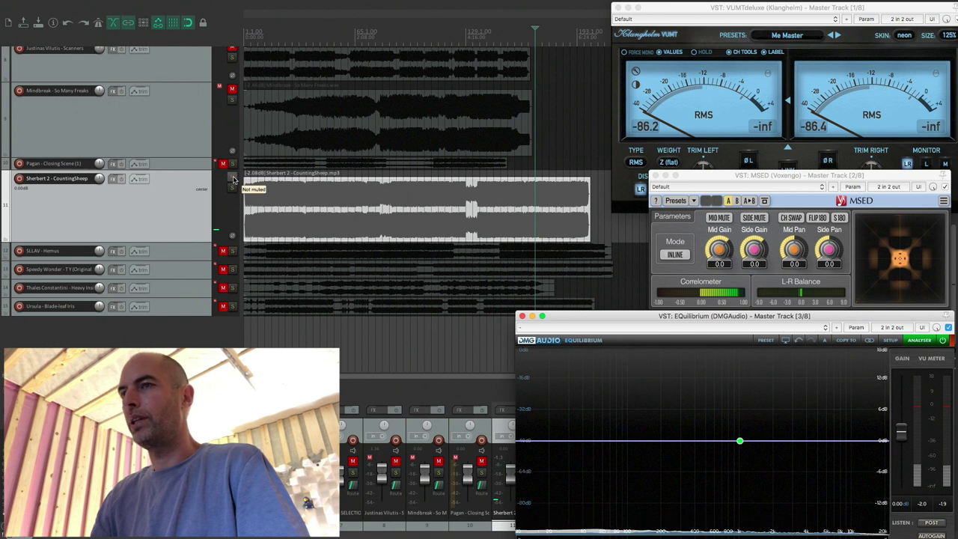
Mute Sherbert 2, unmute SLLAV - Hemus, and shrink the former's lane while enlarging and selecting the latter.
{"action": "left_click", "coordinate": [233, 180]}
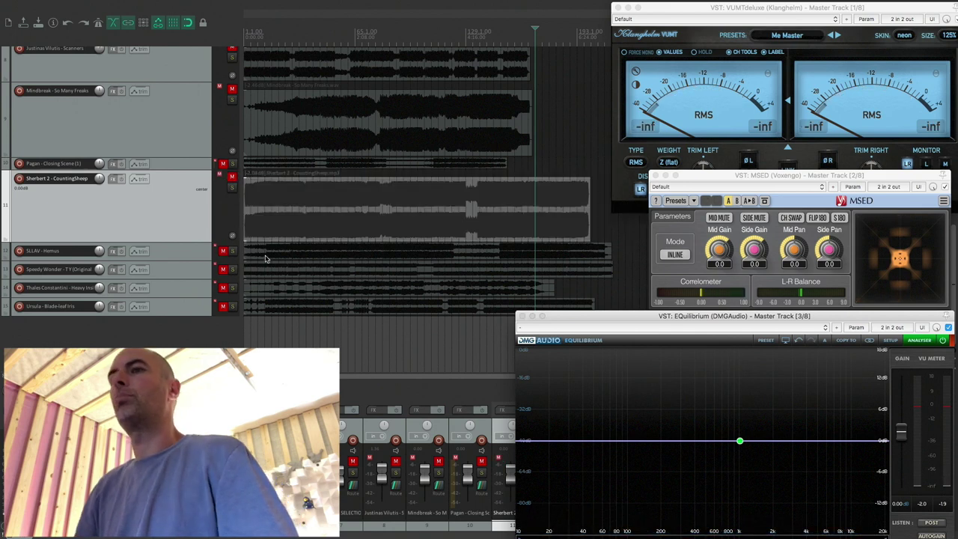
{"action": "left_click", "coordinate": [223, 250]}
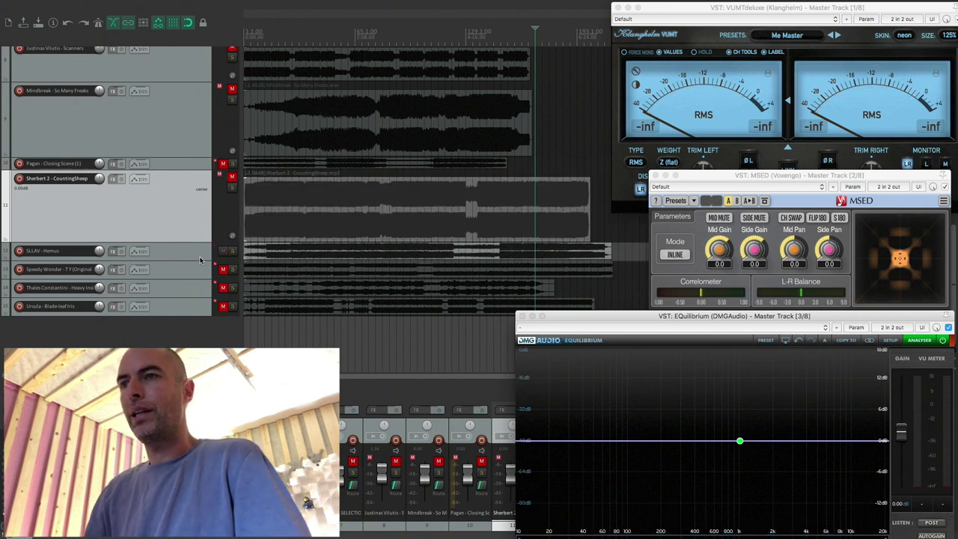
{"action": "left_click_drag", "start_coordinate": [182, 259], "coordinate": [187, 283]}
{"action": "left_click", "coordinate": [180, 274]}
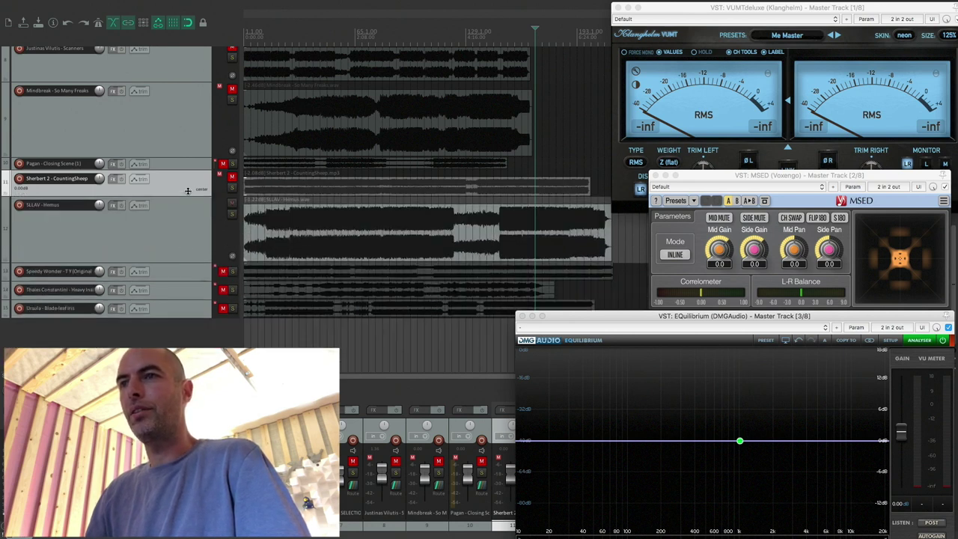
{"action": "left_click", "coordinate": [354, 239]}
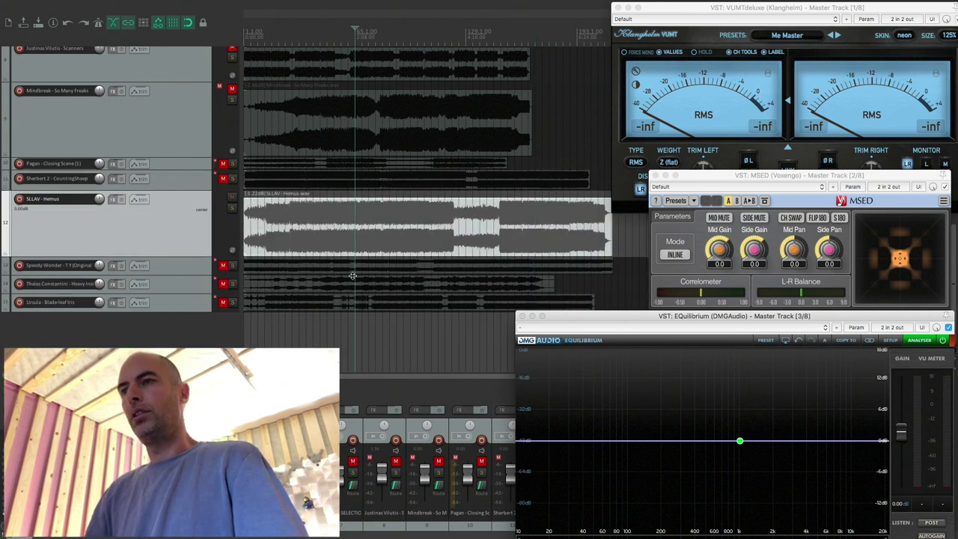
Audition SLLAV - Hemus from its opening, skipping ahead to around bars 17 and 25, and stop playback.
{"action": "left_click", "coordinate": [279, 227]}
{"action": "key", "text": "Home"}
{"action": "key", "text": "space"}
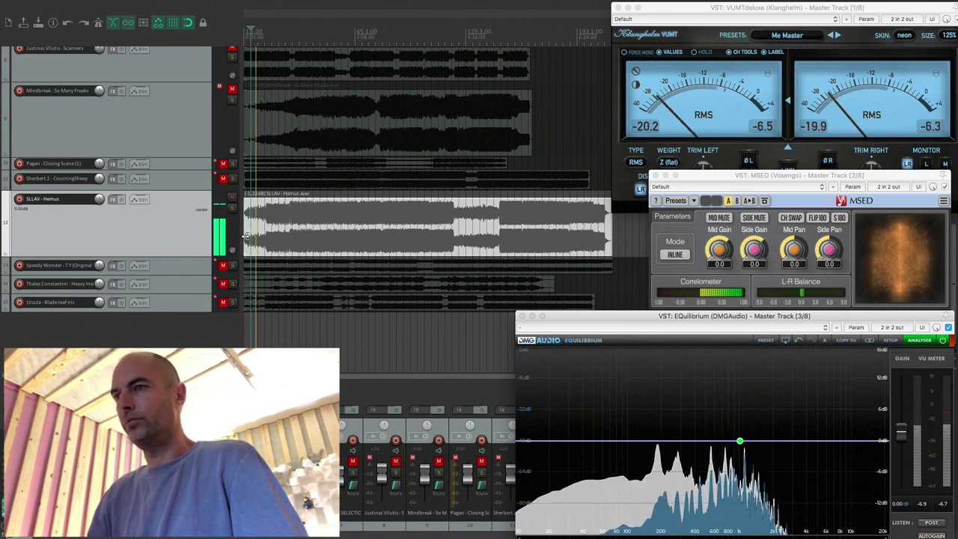
{"action": "left_click", "coordinate": [271, 230]}
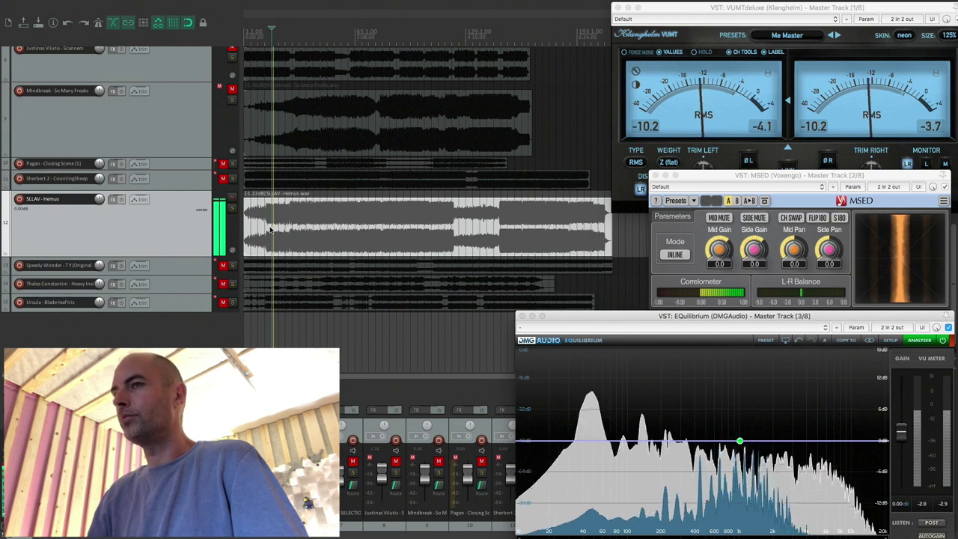
{"action": "left_click", "coordinate": [285, 217]}
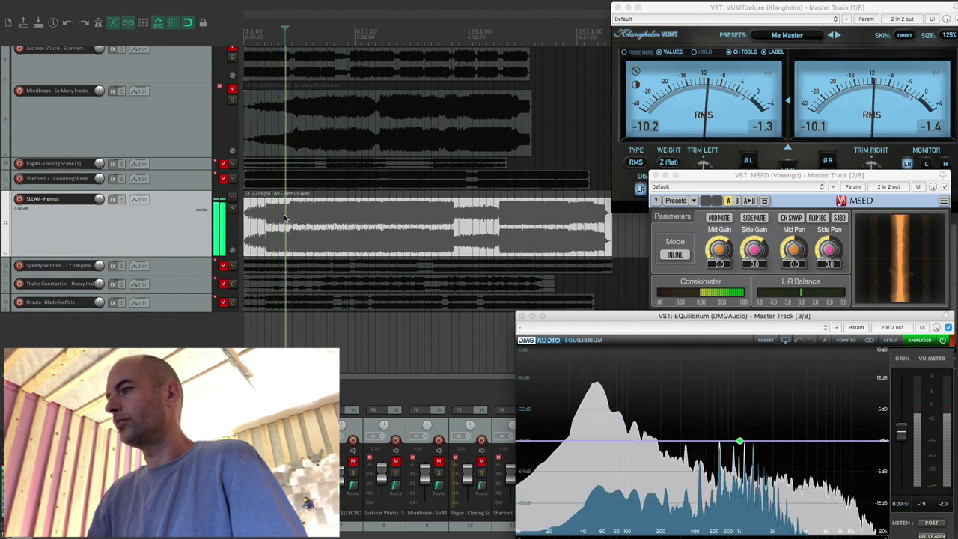
{"action": "key", "text": "space"}
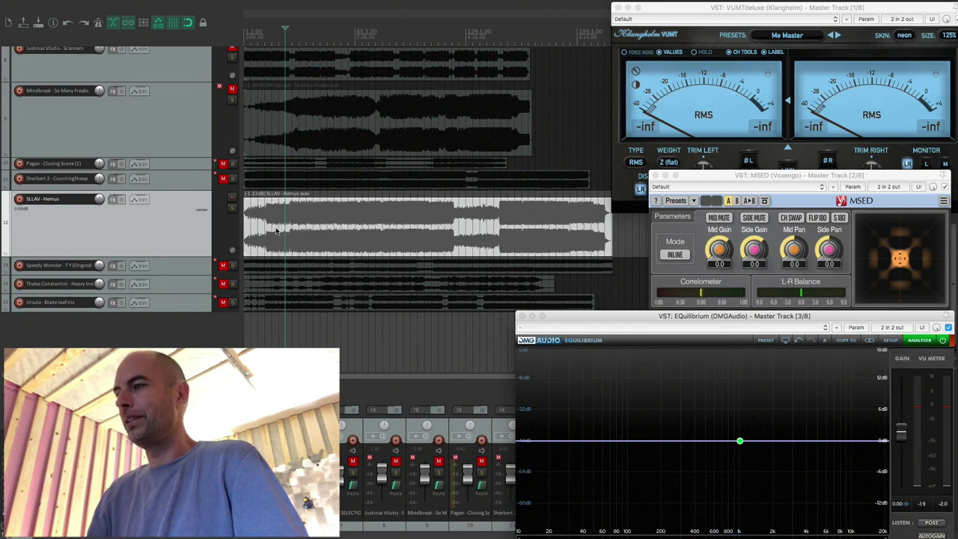
Widen the band to Q 0.54, try a 2.23 dB side cut at 3138 Hz, and audition a deeper mid-channel cut near 4.2 kHz.
{"action": "left_click_drag", "start_coordinate": [739, 440], "coordinate": [795, 440]}
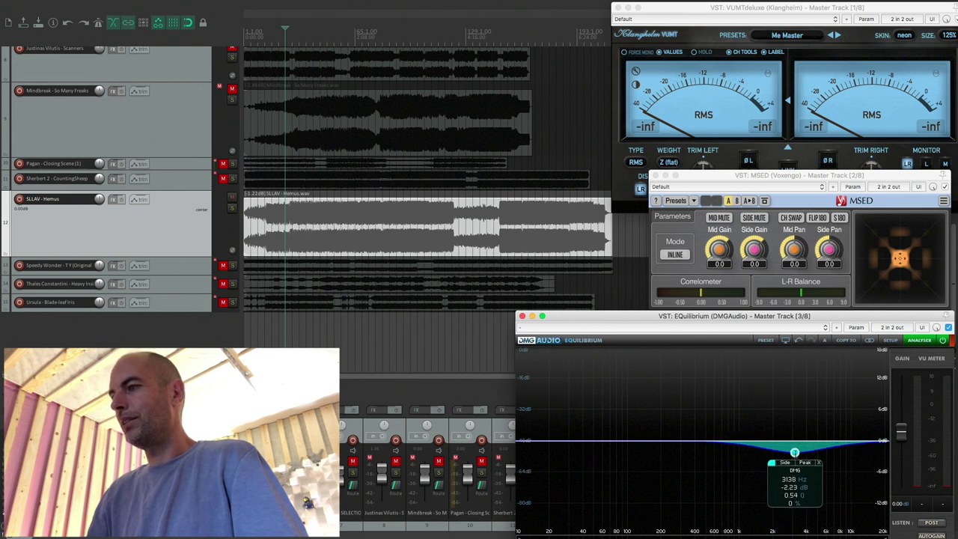
{"action": "key", "text": "space"}
{"action": "left_click_drag", "start_coordinate": [795, 446], "coordinate": [809, 485]}
{"action": "left_click", "coordinate": [794, 456]}
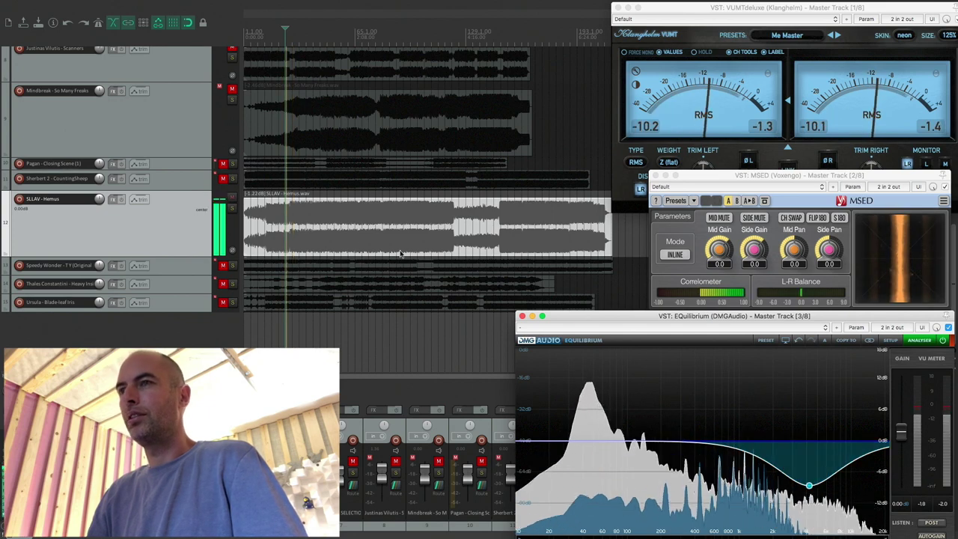
{"action": "key", "text": "space"}
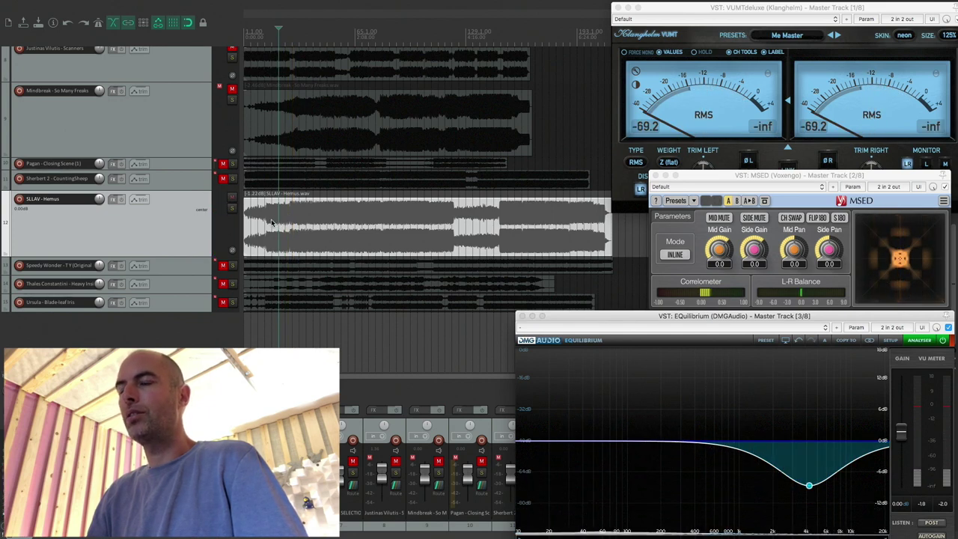
Replay Hemus from around bar 17, reduce the mid-channel cut to 3.40 dB at 4222 Hz, and flatten the band near 4303 Hz.
{"action": "left_click", "coordinate": [272, 222]}
{"action": "key", "text": "space"}
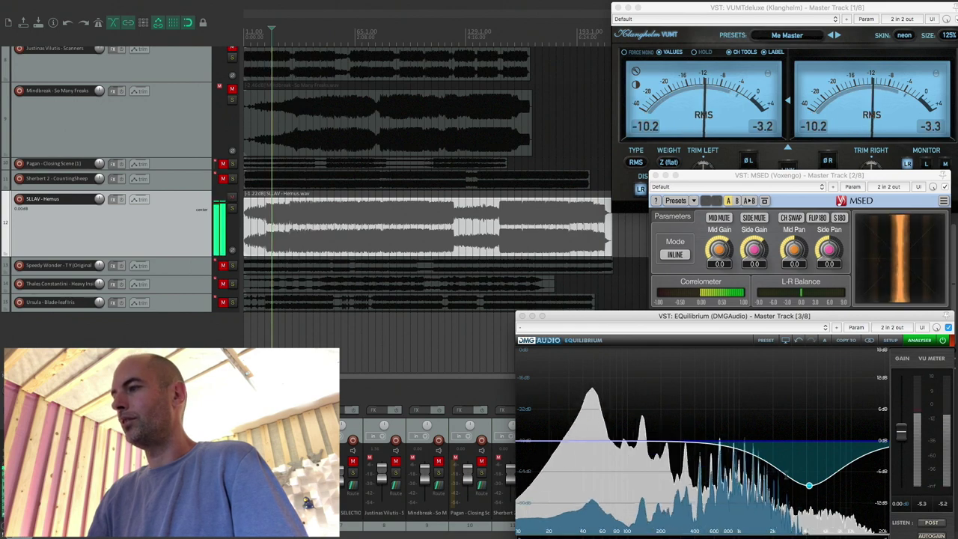
{"action": "left_click_drag", "start_coordinate": [809, 485], "coordinate": [809, 458]}
{"action": "key", "text": "space"}
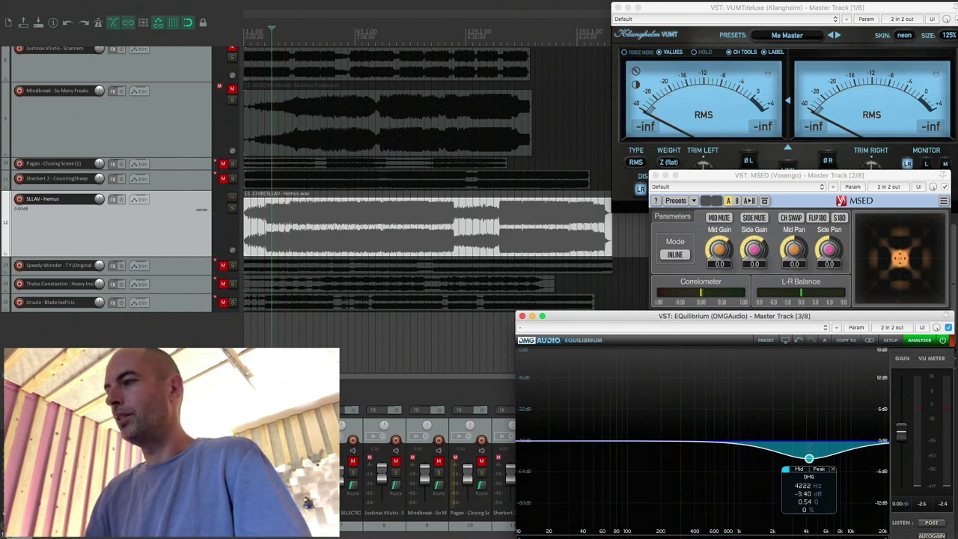
{"action": "left_click_drag", "start_coordinate": [809, 458], "coordinate": [809, 442]}
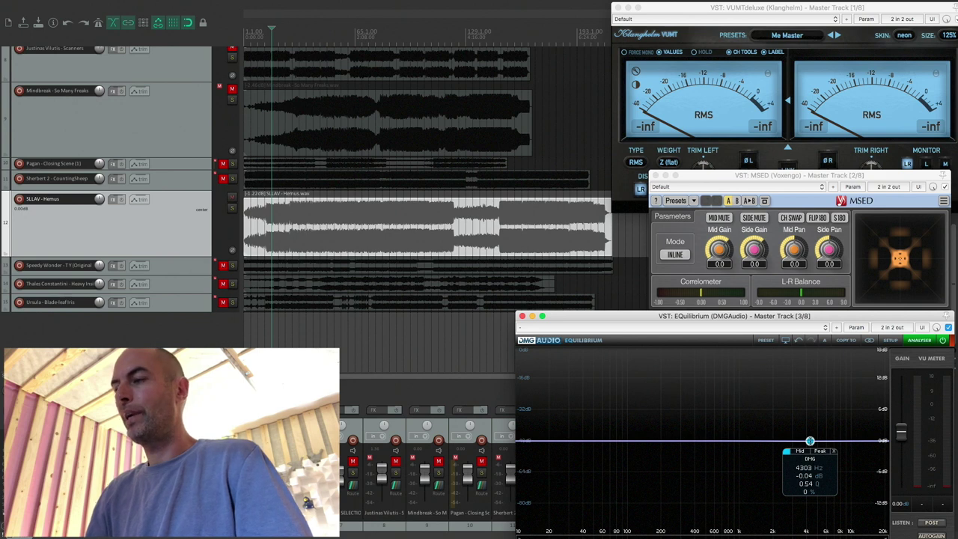
Play Hemus from around bars 33 and 53 while cutting the mid channel by about 4 dB near 4.4 kHz with Q 0.54.
{"action": "left_click", "coordinate": [292, 225]}
{"action": "left_click", "coordinate": [300, 221]}
{"action": "key", "text": "space"}
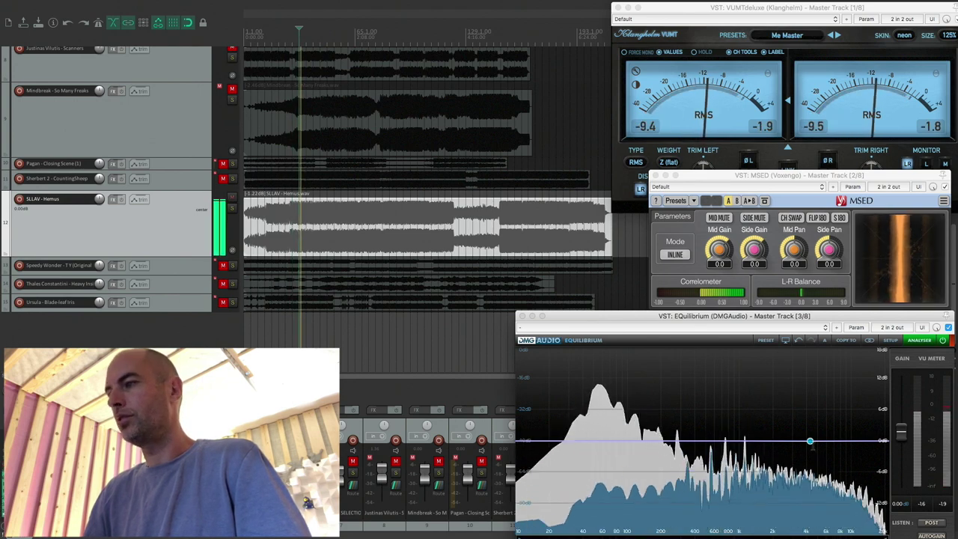
{"action": "mouse_move", "coordinate": [810, 440]}
{"action": "left_click_drag", "start_coordinate": [812, 457], "coordinate": [812, 459]}
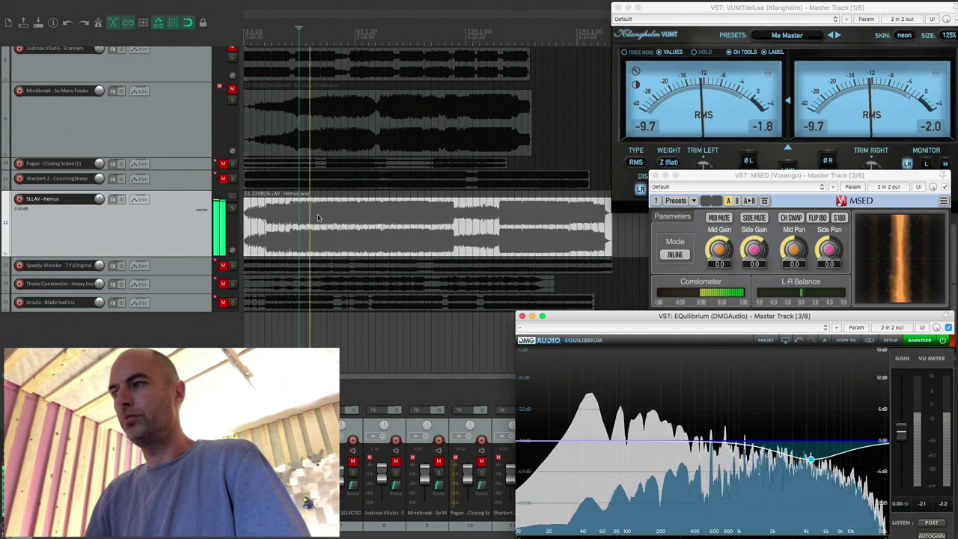
{"action": "mouse_move", "coordinate": [811, 460]}
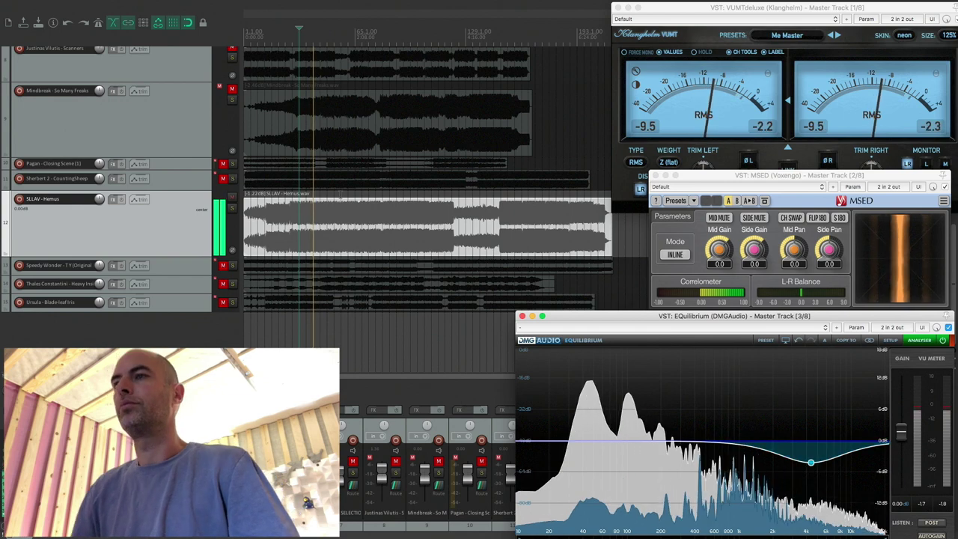
{"action": "left_click", "coordinate": [331, 231]}
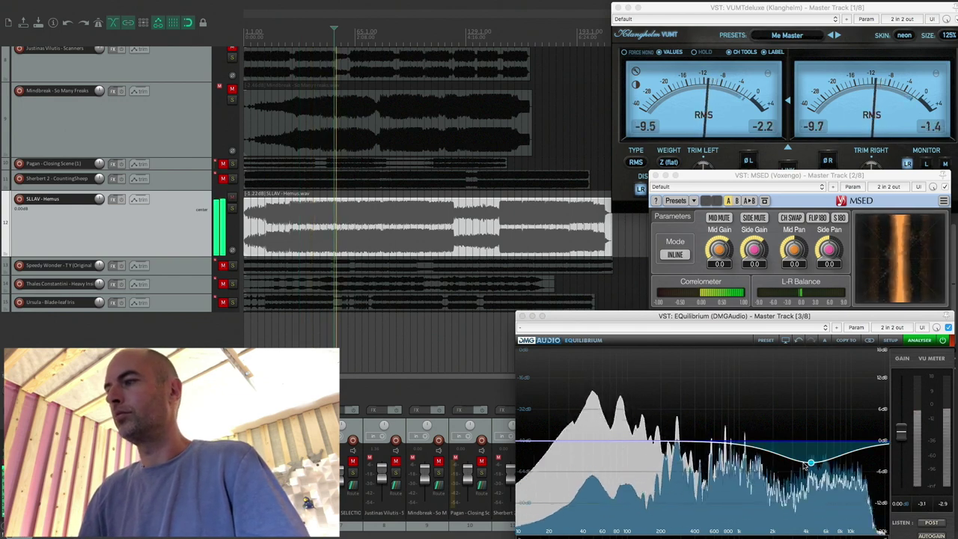
{"action": "mouse_move", "coordinate": [809, 467]}
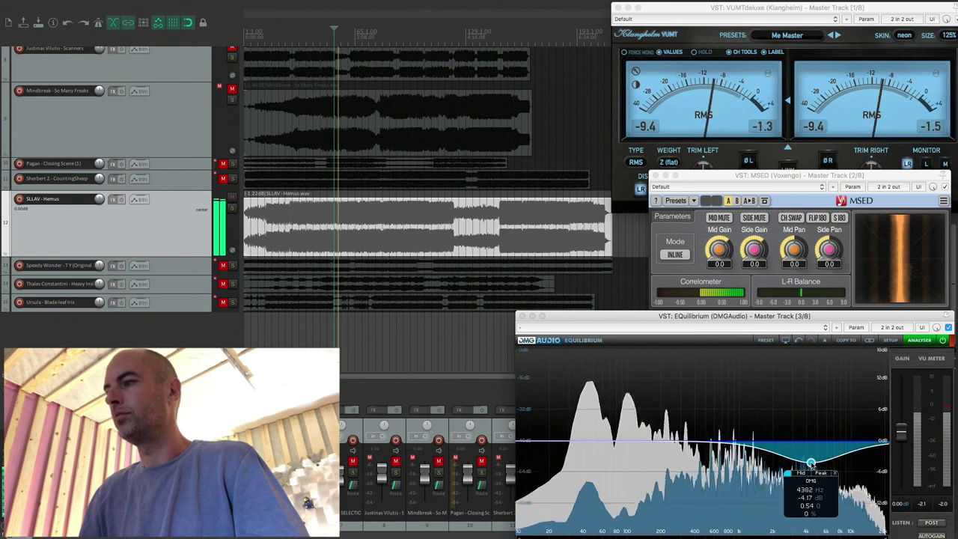
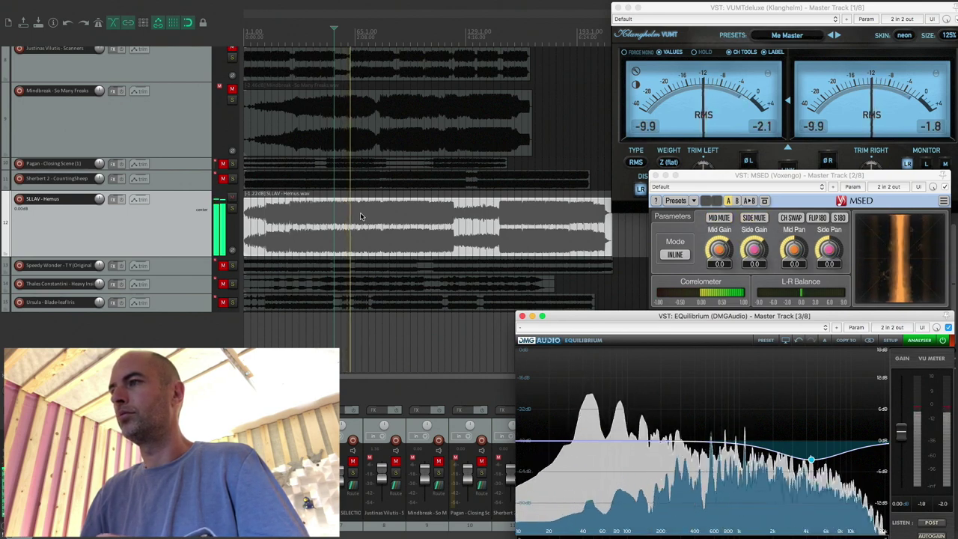
Stop playback and replay Hemus from around bar 57 to audition the mid-channel cut.
{"action": "key", "text": "space"}
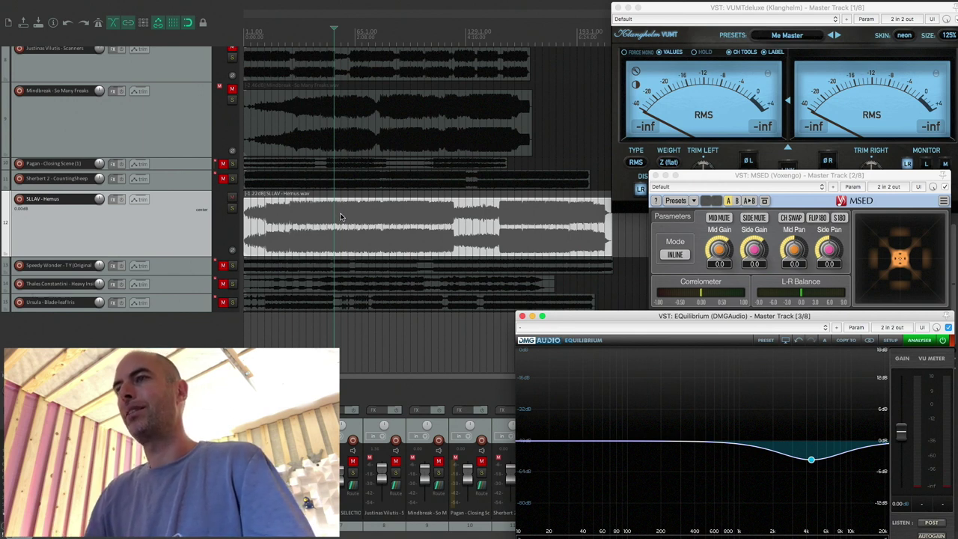
{"action": "left_click", "coordinate": [341, 217]}
{"action": "key", "text": "space"}
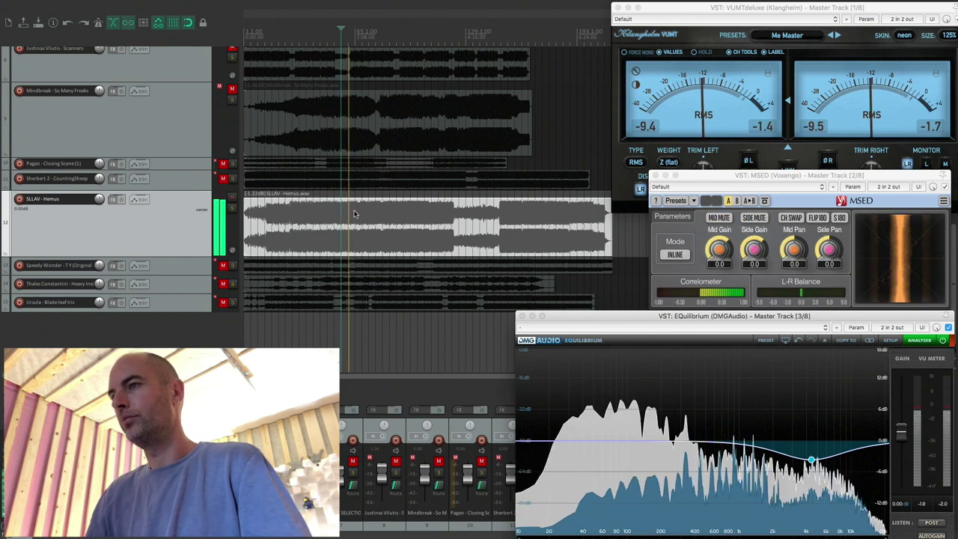
Replay Hemus from around bars 89, 97 and 113 and add a 1.39 dB stereo peak boost at 51.5 Hz with Q 0.71.
{"action": "left_click", "coordinate": [393, 215]}
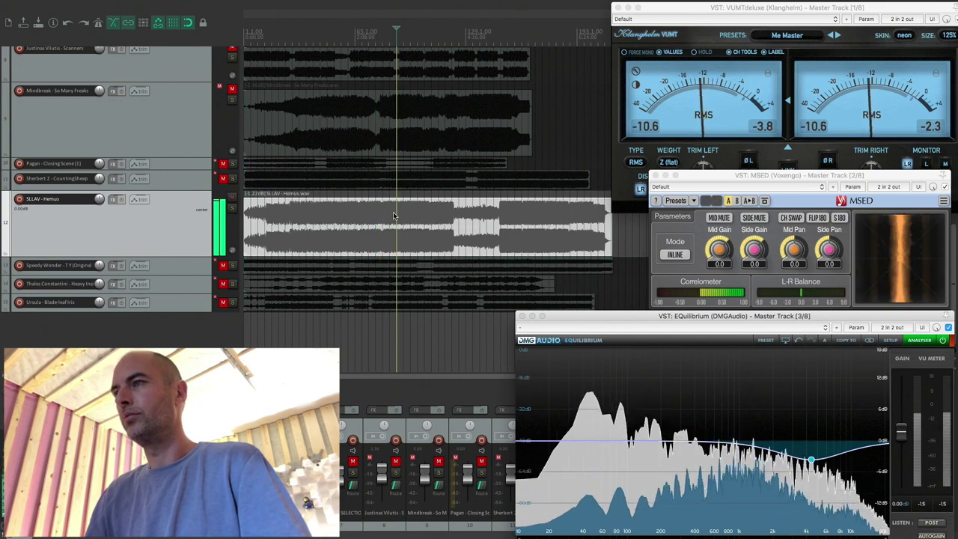
{"action": "left_click", "coordinate": [410, 215]}
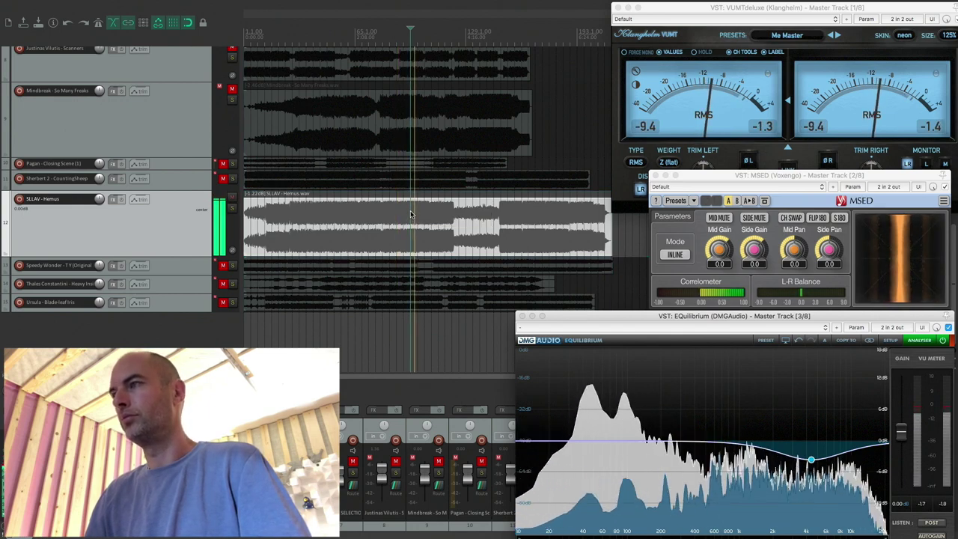
{"action": "left_click", "coordinate": [438, 215]}
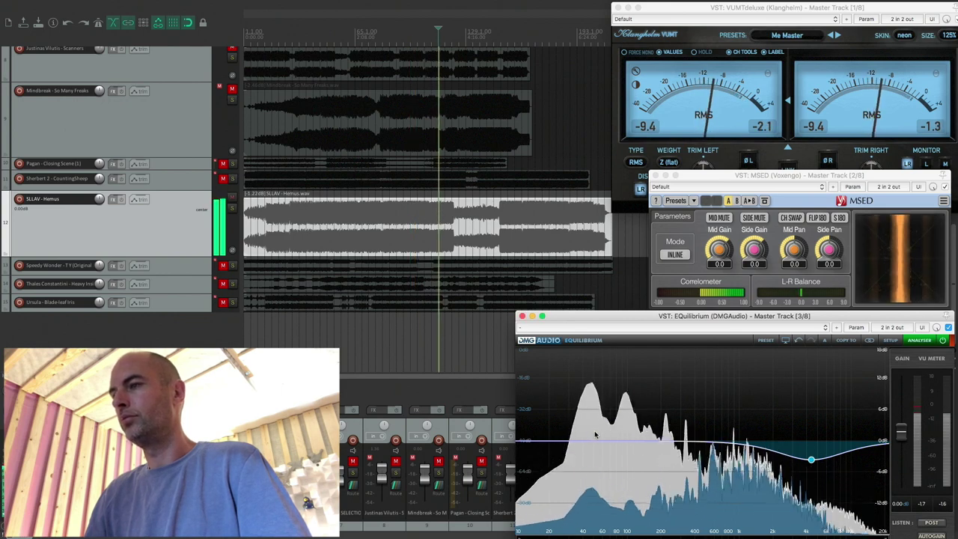
{"action": "left_click_drag", "start_coordinate": [594, 441], "coordinate": [596, 434]}
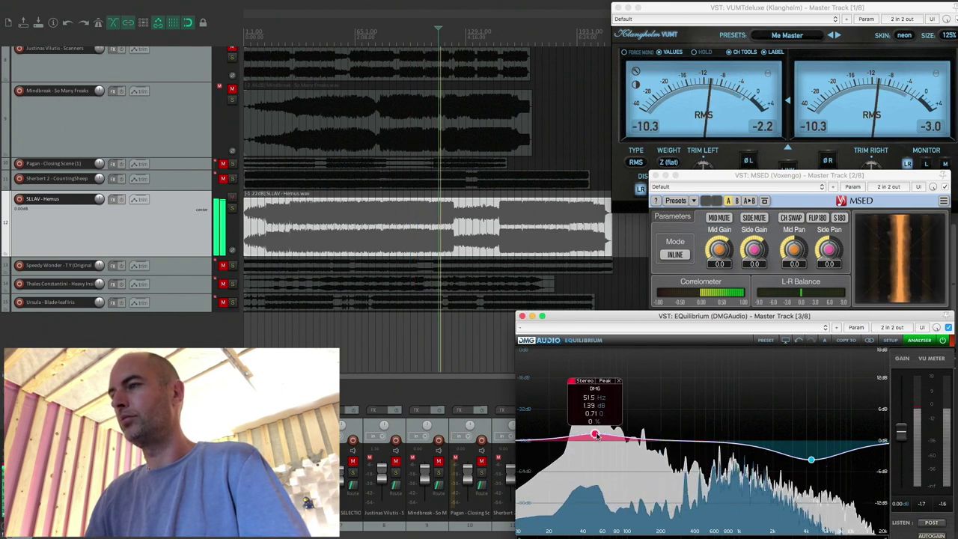
Audition Hemus from around bars 121, 145 and 149 and add a 1.99 dB stereo peak boost at 484.8 Hz with Q 0.71.
{"action": "left_click", "coordinate": [449, 214]}
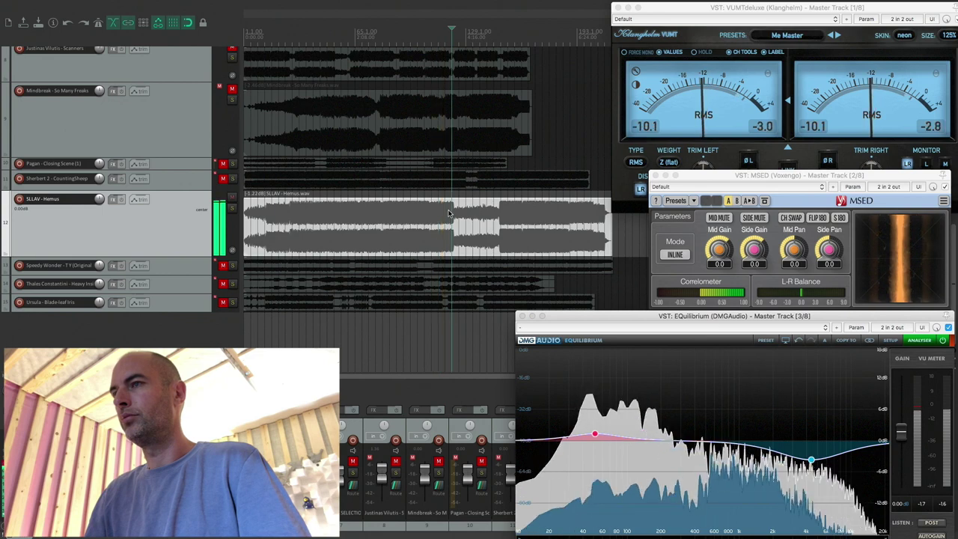
{"action": "left_click", "coordinate": [492, 215]}
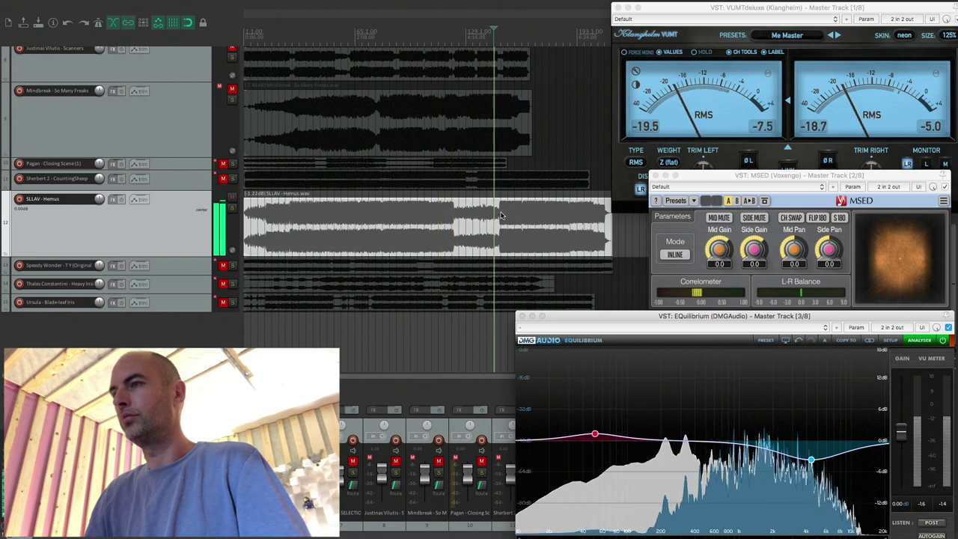
{"action": "left_click", "coordinate": [501, 216]}
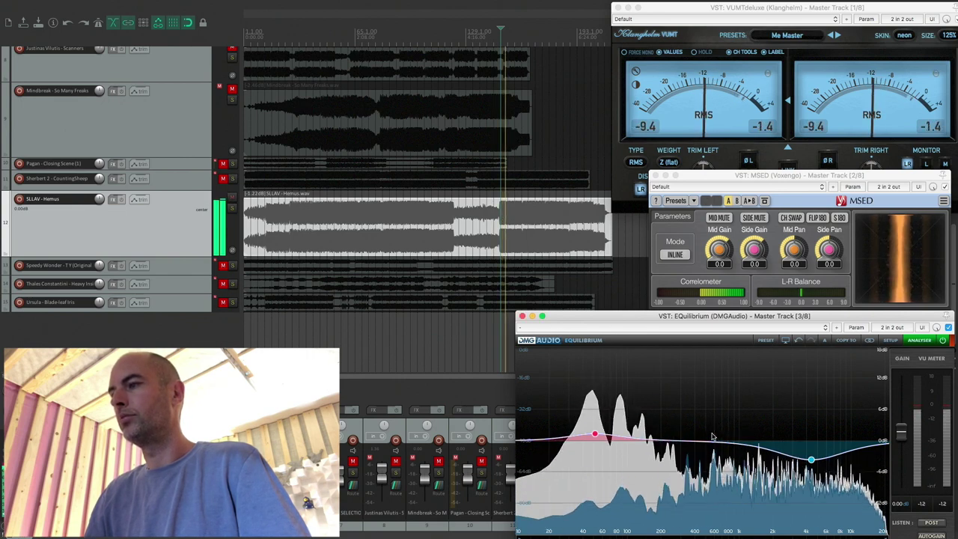
{"action": "mouse_move", "coordinate": [713, 437]}
{"action": "left_mouse_down"}
{"action": "mouse_move", "coordinate": [702, 421]}
{"action": "mouse_move", "coordinate": [703, 433]}
{"action": "left_mouse_up"}
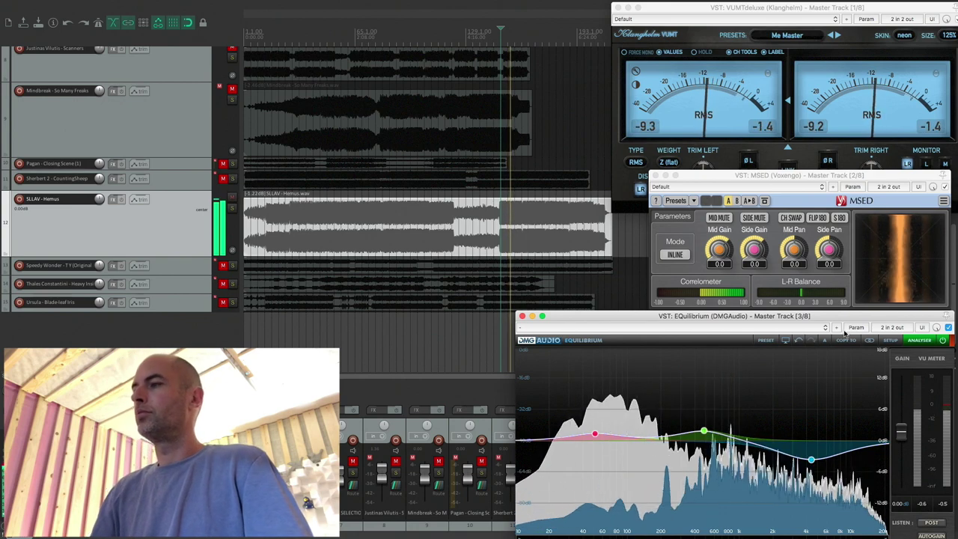
Toggle the EQ bypass to compare Hemus, stop playback, and nudge the mid-channel cut near 4.4 kHz.
{"action": "left_click", "coordinate": [942, 340]}
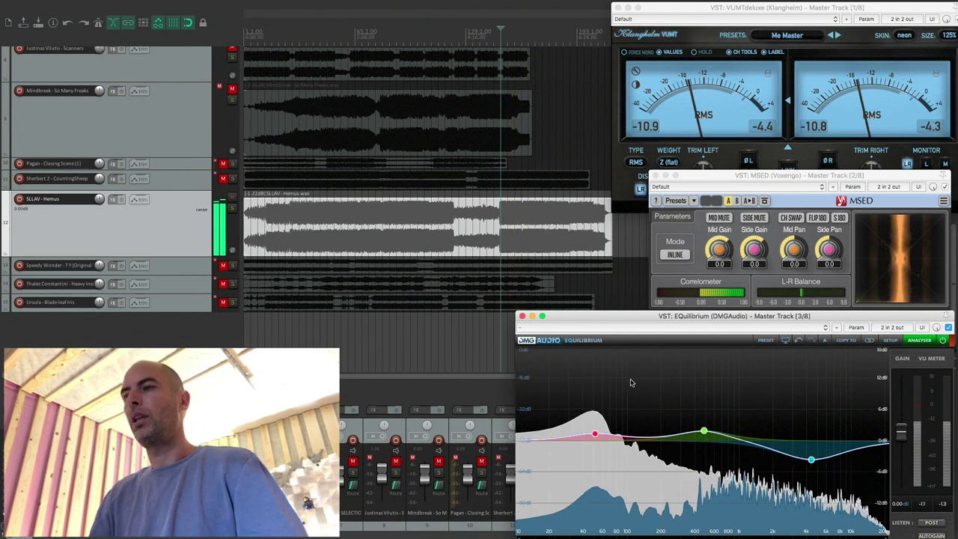
{"action": "key", "text": "space"}
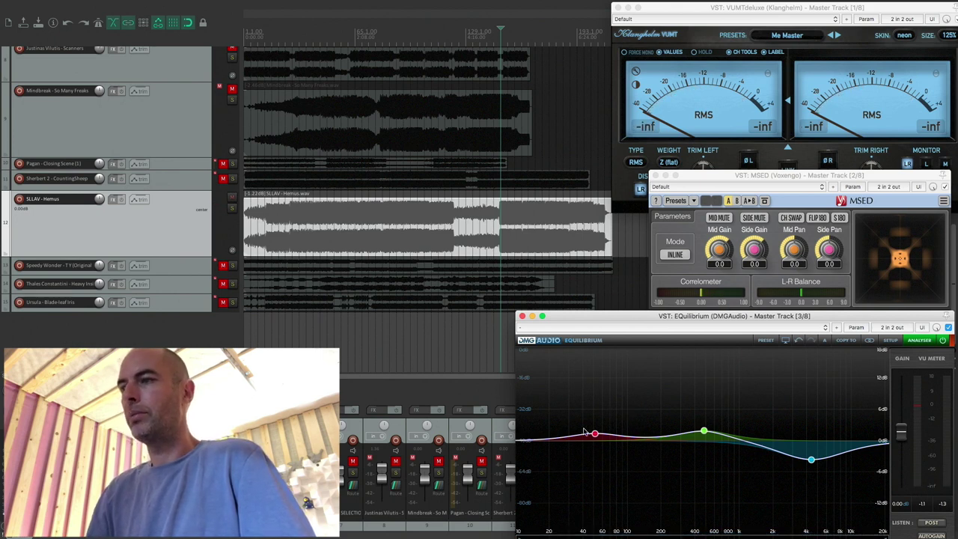
{"action": "mouse_move", "coordinate": [705, 436]}
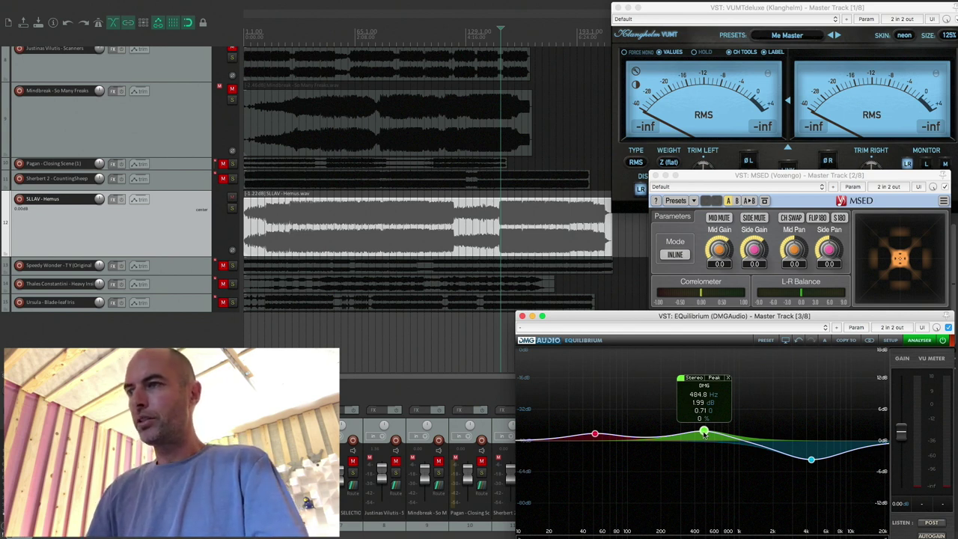
{"action": "left_click", "coordinate": [811, 459]}
{"action": "left_click_drag", "start_coordinate": [812, 459], "coordinate": [813, 460]}
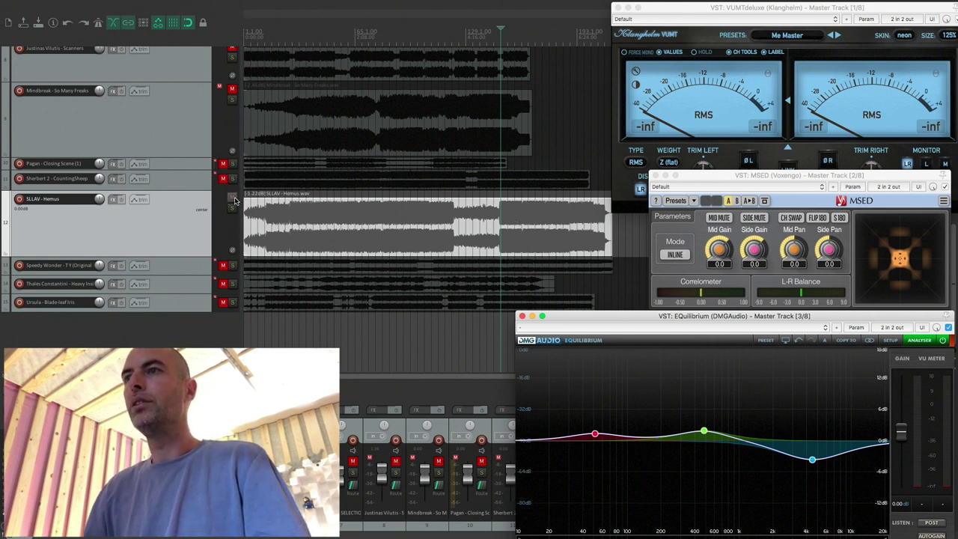
Mute the Hemus track, unmute the Speedy Wonder - T Y track, and enlarge its track height.
{"action": "left_click", "coordinate": [234, 255]}
{"action": "left_click", "coordinate": [223, 266]}
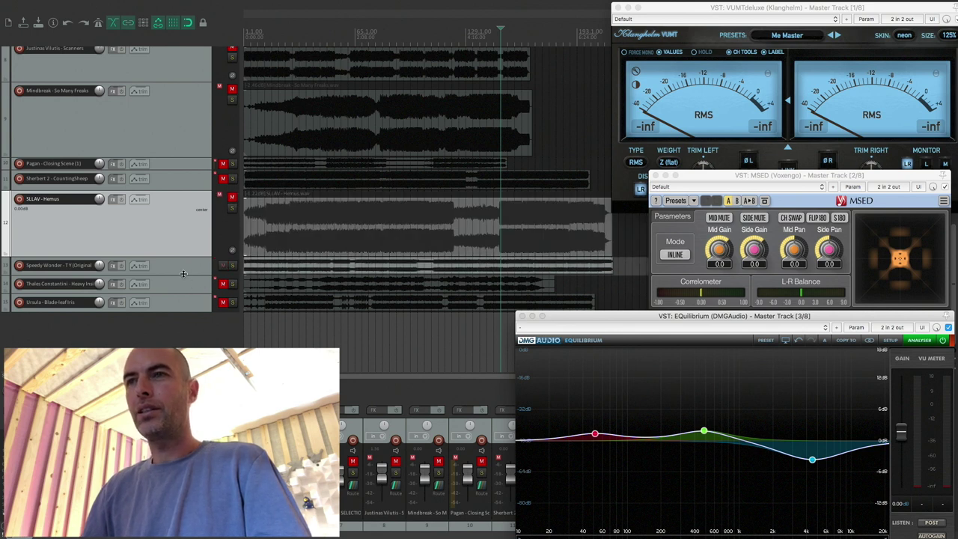
{"action": "left_click_drag", "start_coordinate": [182, 273], "coordinate": [189, 325]}
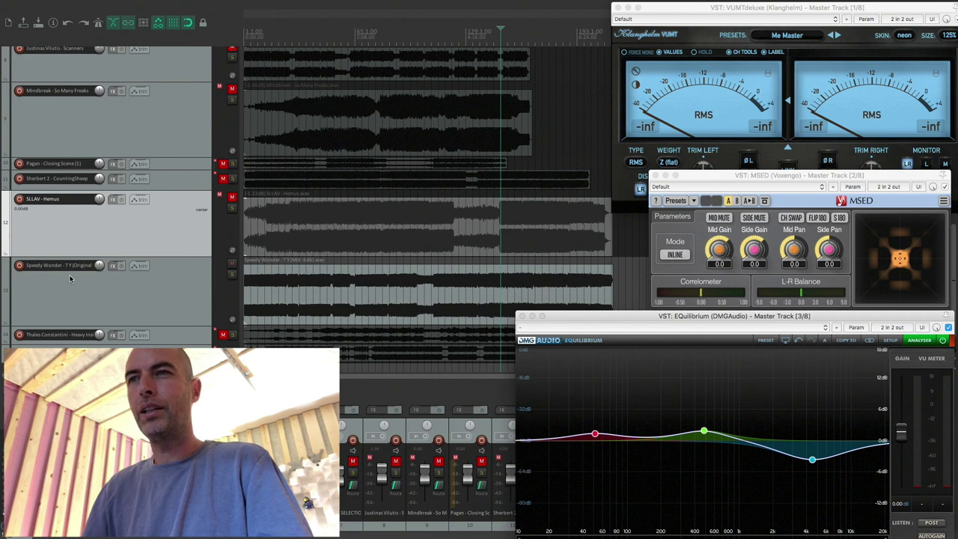
Set the Speedy Wonder - T Y item's volume to +4.19 dB in its item properties and apply it.
{"action": "double_click", "coordinate": [271, 285]}
{"action": "left_click_drag", "start_coordinate": [540, 226], "coordinate": [546, 226]}
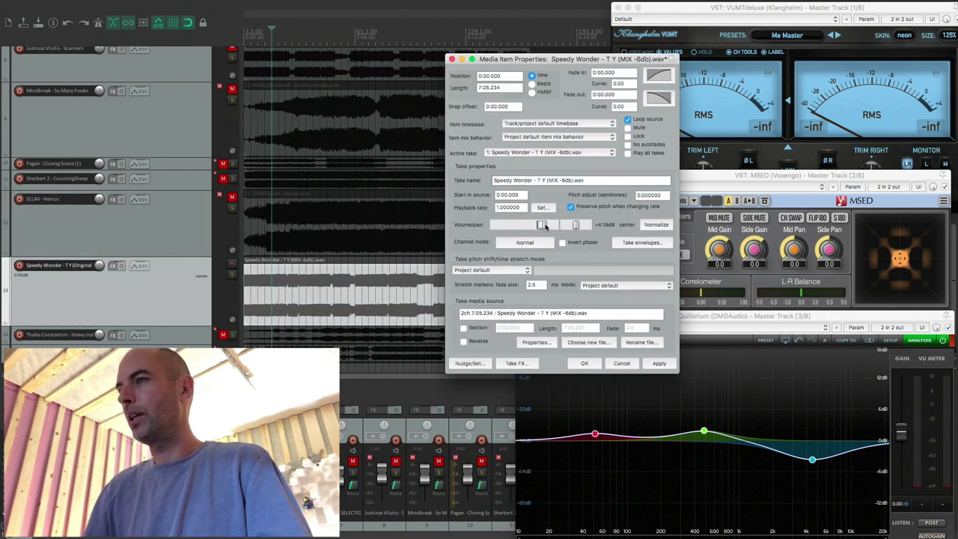
{"action": "left_click", "coordinate": [658, 364]}
{"action": "left_click", "coordinate": [580, 363]}
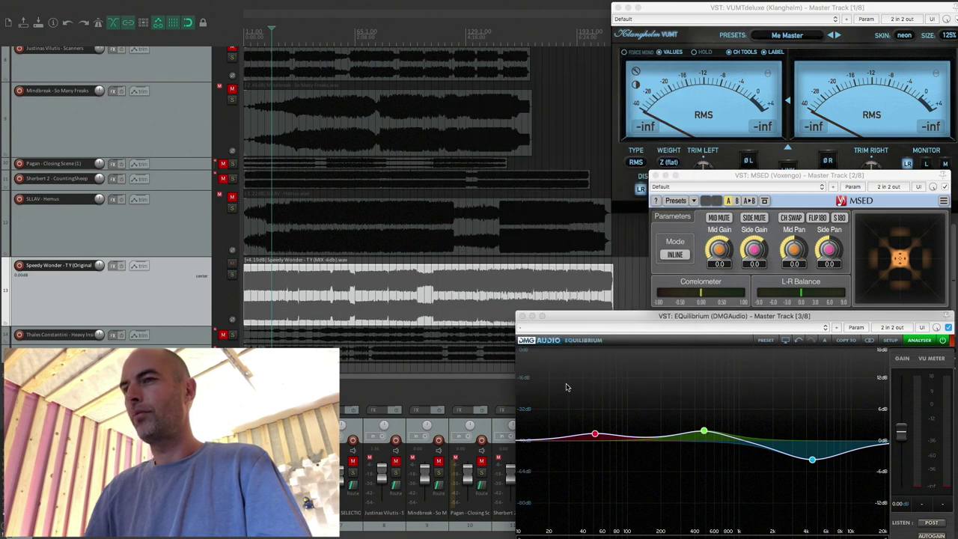
Bypass the EQ, play Speedy Wonder from near its start, and remove all three EQ bands left from Hemus.
{"action": "left_click", "coordinate": [946, 340]}
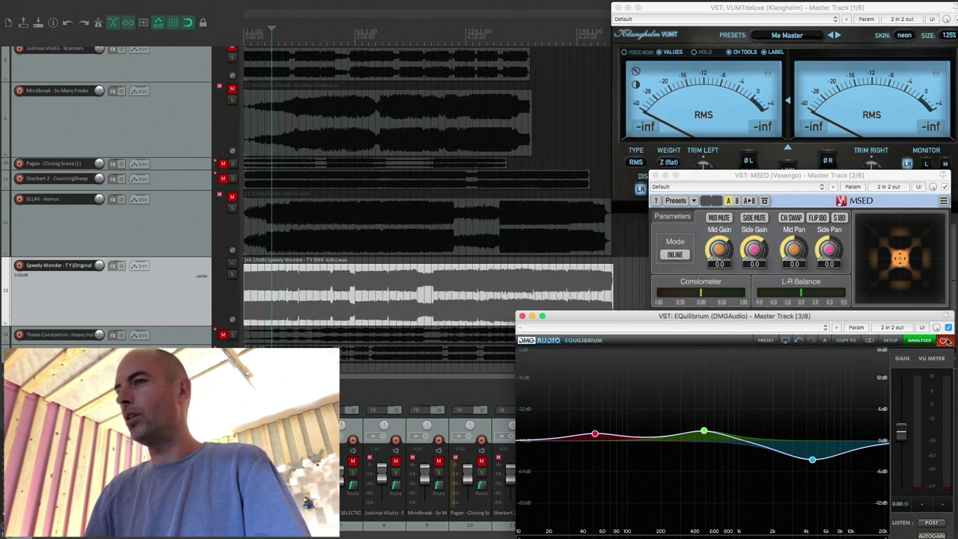
{"action": "left_click", "coordinate": [252, 281]}
{"action": "key", "text": "space"}
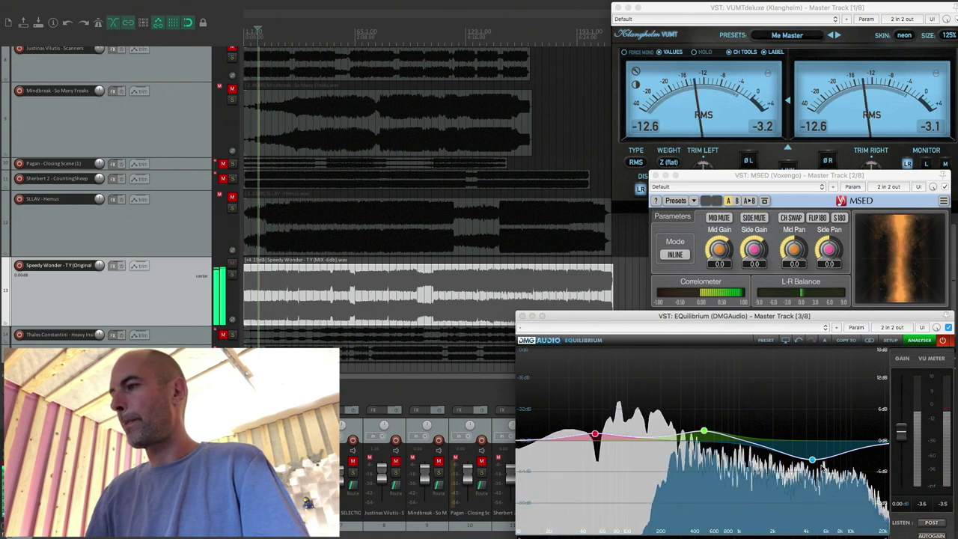
{"action": "mouse_move", "coordinate": [815, 463]}
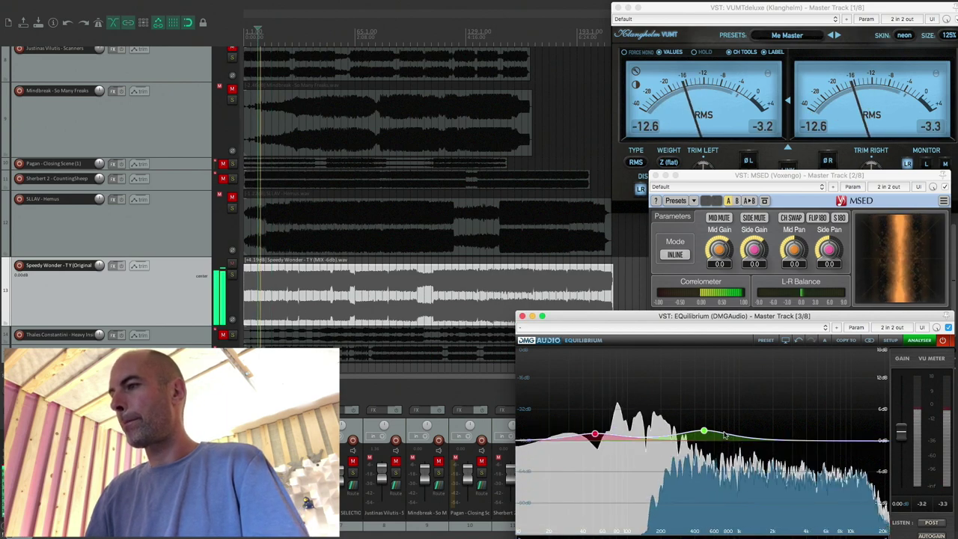
{"action": "mouse_move", "coordinate": [704, 434]}
{"action": "left_click", "coordinate": [728, 378]}
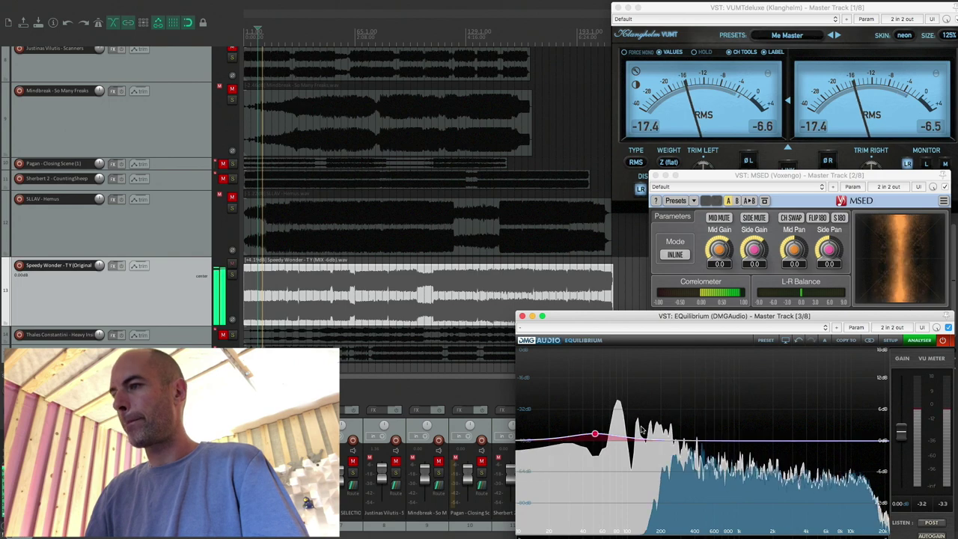
{"action": "left_click", "coordinate": [618, 380]}
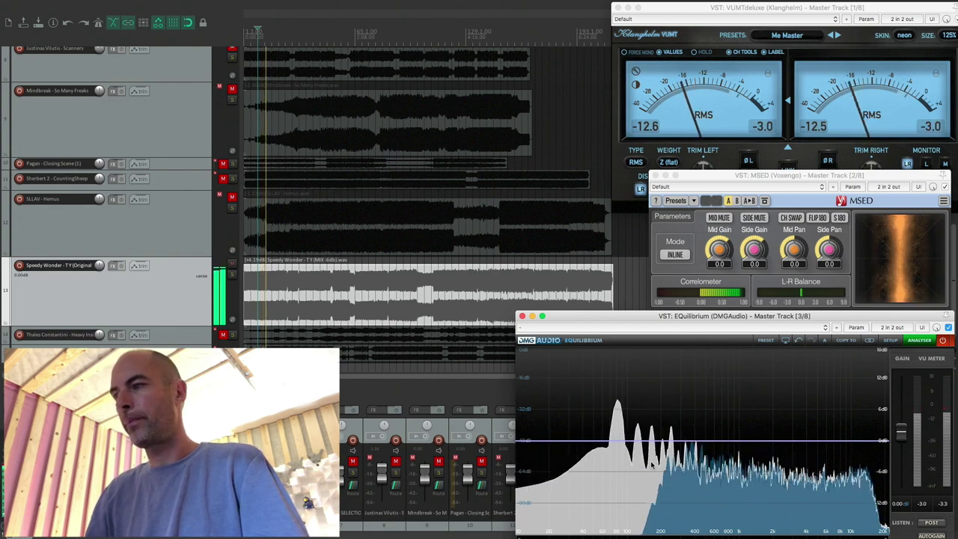
Audition the unequalized Speedy Wonder from around bar 45 and again from around bar 42.
{"action": "left_click_drag", "start_coordinate": [716, 318], "coordinate": [715, 316]}
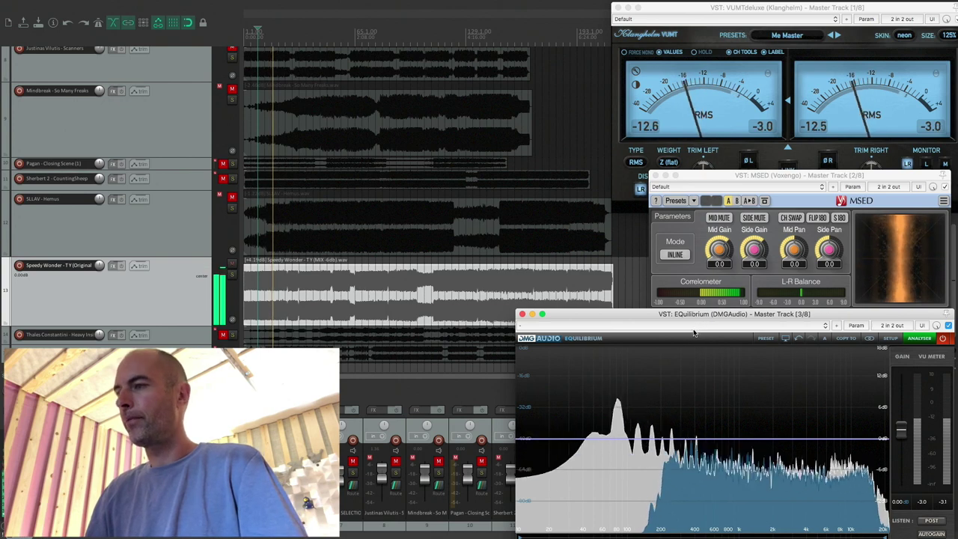
{"action": "left_click", "coordinate": [320, 280]}
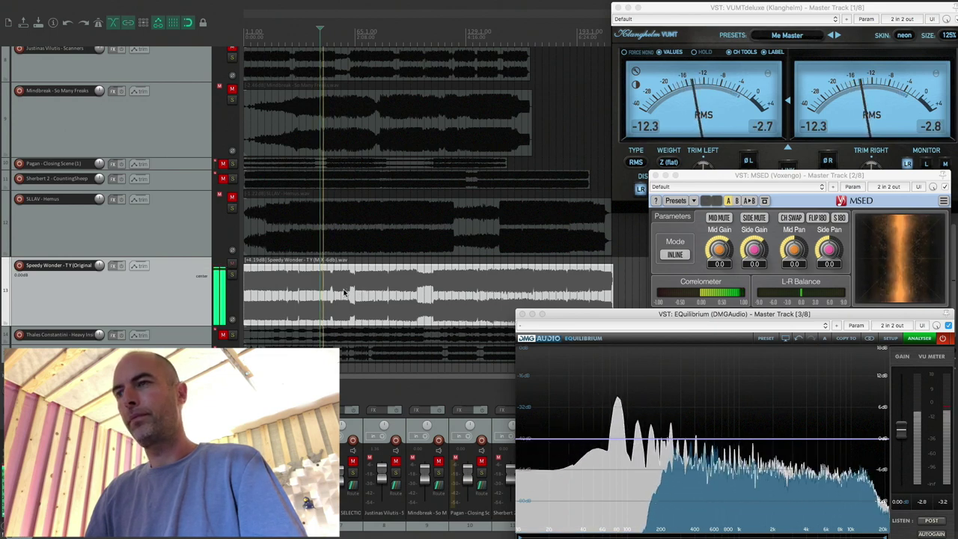
{"action": "scroll", "coordinate": [322, 292], "scroll_direction": "up", "scroll_amount": 3}
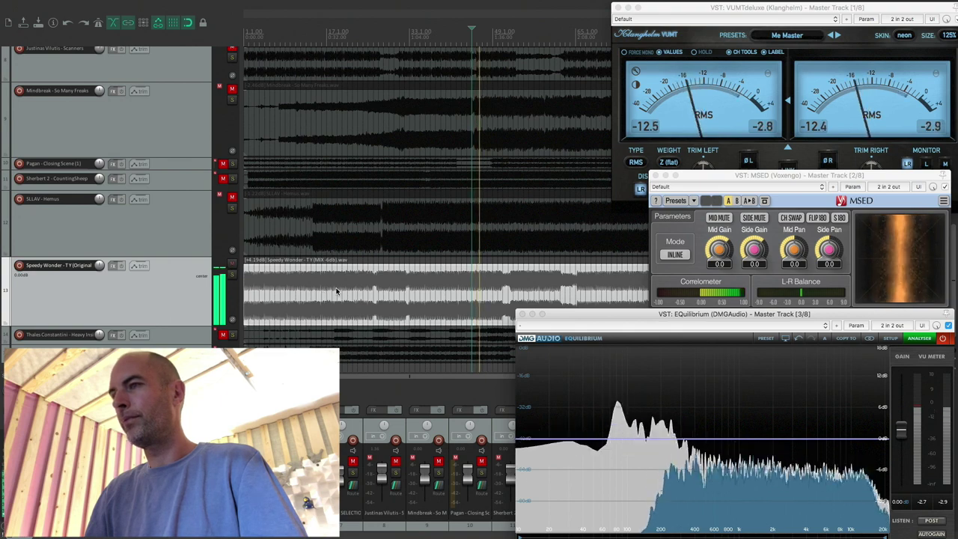
{"action": "key", "text": "space"}
{"action": "scroll", "coordinate": [511, 290], "scroll_direction": "up", "scroll_amount": 2}
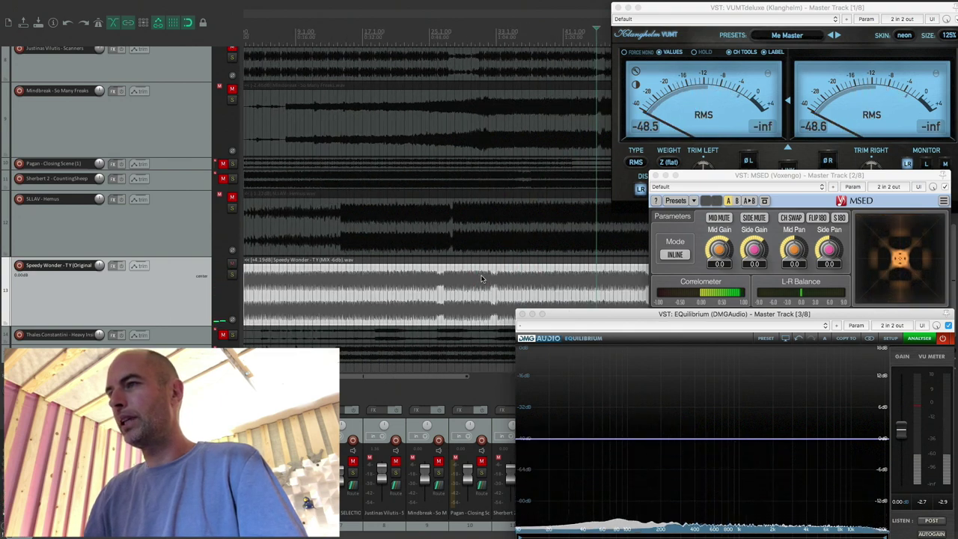
{"action": "left_click", "coordinate": [550, 288]}
{"action": "key", "text": "space"}
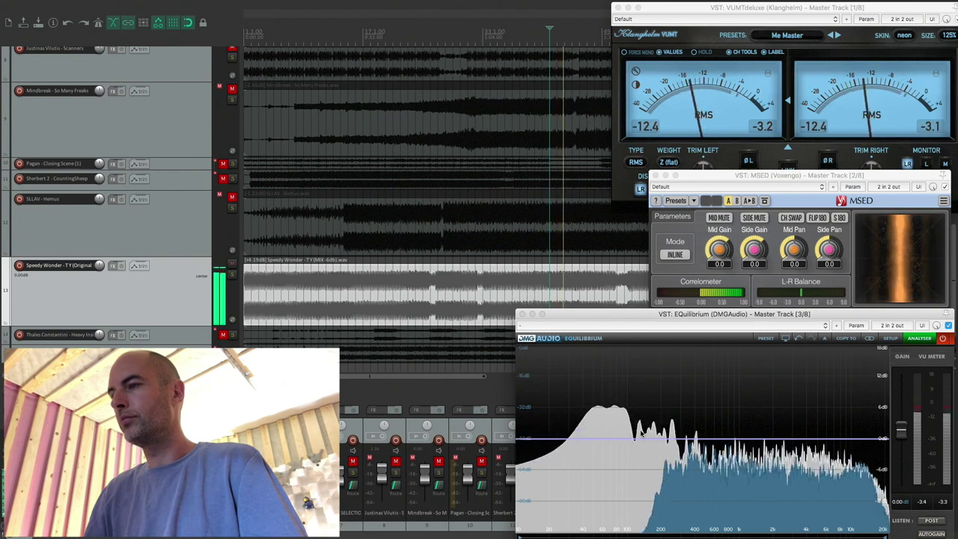
Add a boost of about 2 dB near 52 Hz with the EQ active and replay Speedy Wonder from around bar 45.
{"action": "double_click", "coordinate": [608, 433]}
{"action": "left_click_drag", "start_coordinate": [608, 433], "coordinate": [596, 431]}
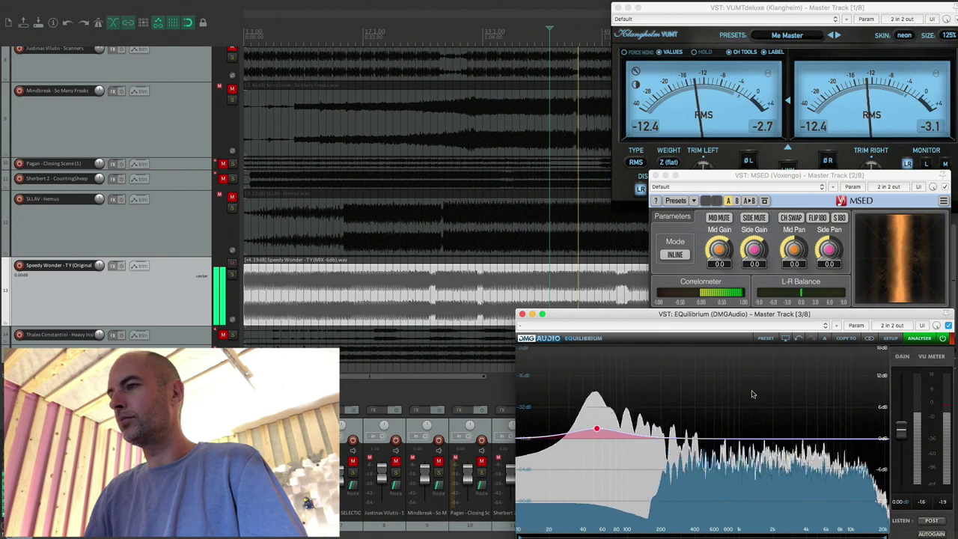
{"action": "key", "text": "space"}
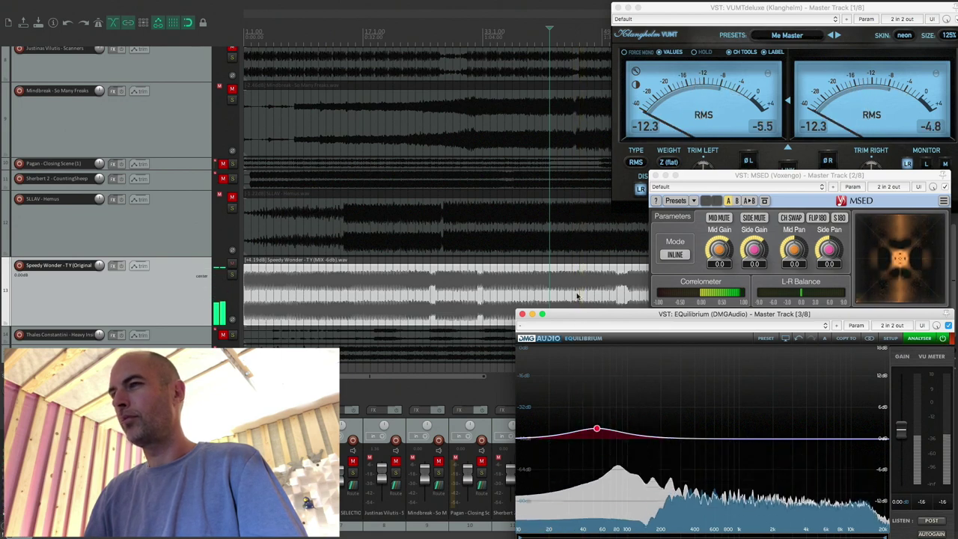
{"action": "left_click", "coordinate": [577, 286]}
{"action": "scroll", "coordinate": [577, 285], "scroll_direction": "up", "scroll_amount": 8}
{"action": "key", "text": "space"}
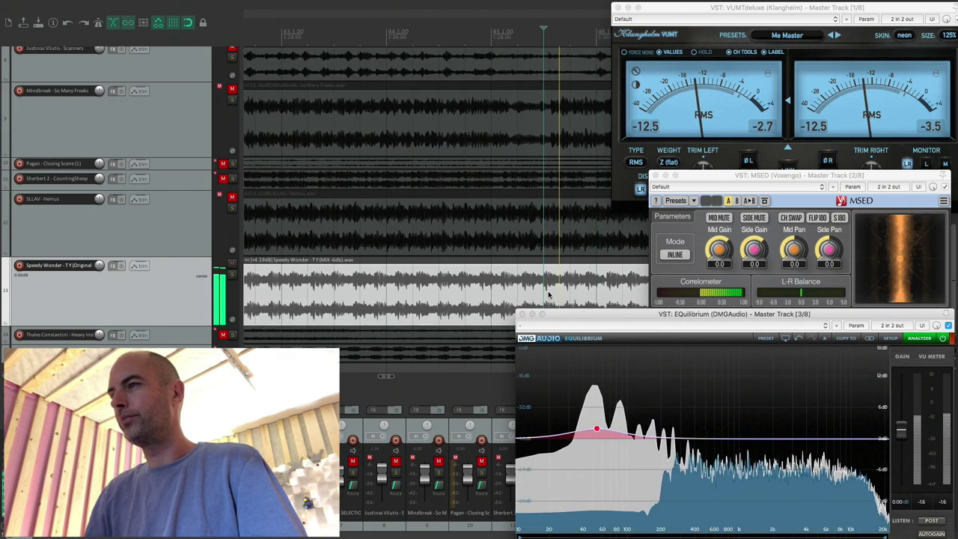
{"action": "scroll", "coordinate": [569, 287], "scroll_direction": "down", "scroll_amount": 6}
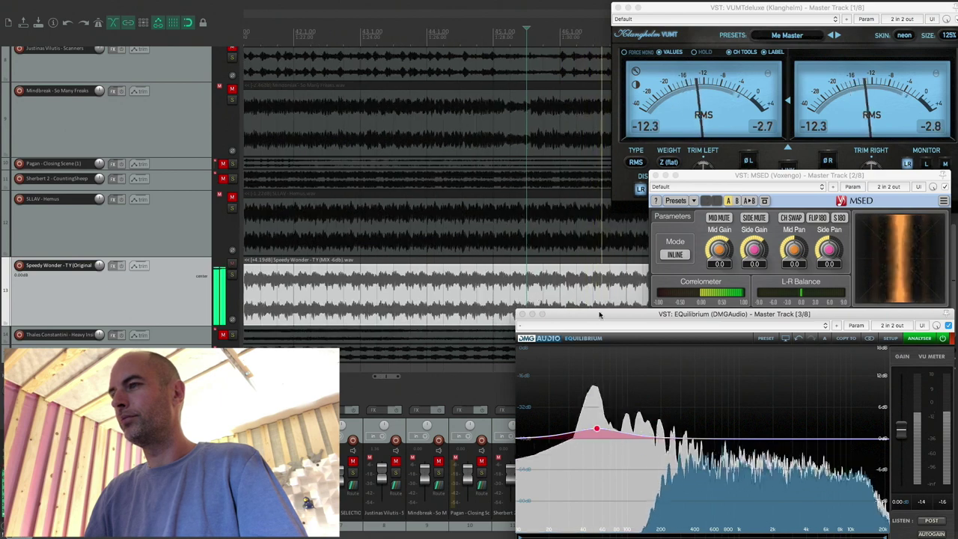
{"action": "scroll", "coordinate": [573, 285], "scroll_direction": "down", "scroll_amount": 4}
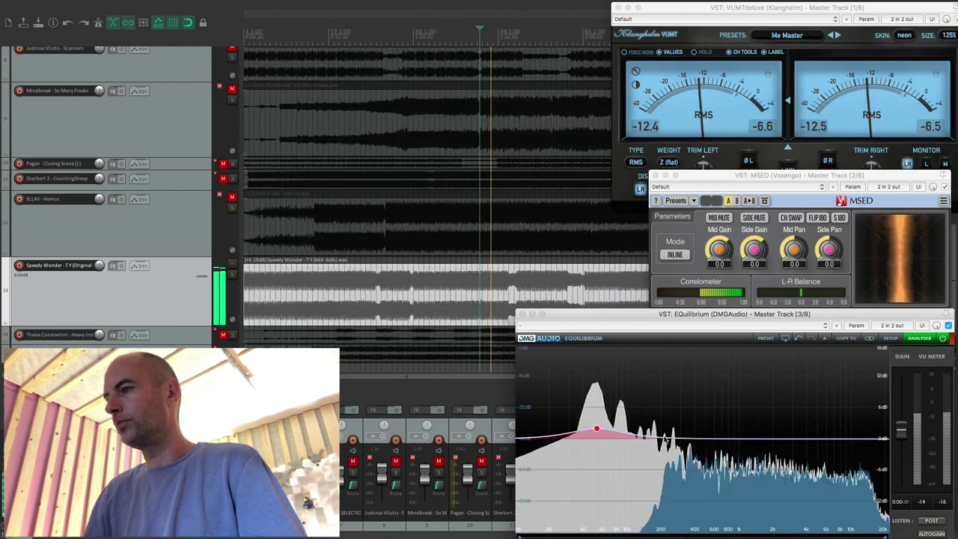
Add a stereo peak cut of 3.00 dB at 82.6 Hz with Q 2.62 and a slight boost near 200 Hz.
{"action": "double_click", "coordinate": [621, 447]}
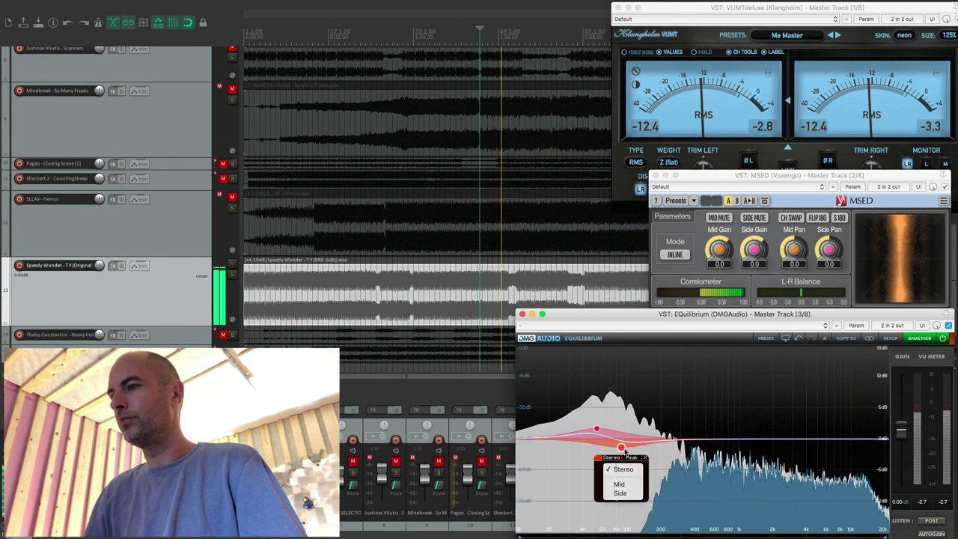
{"action": "scroll", "coordinate": [621, 448], "scroll_direction": "up", "scroll_amount": 5}
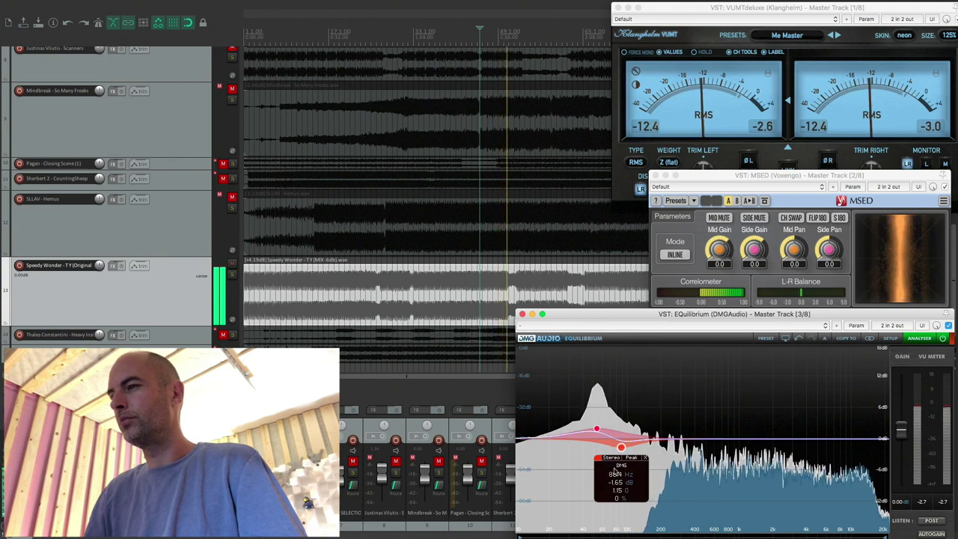
{"action": "left_click_drag", "start_coordinate": [621, 448], "coordinate": [618, 455]}
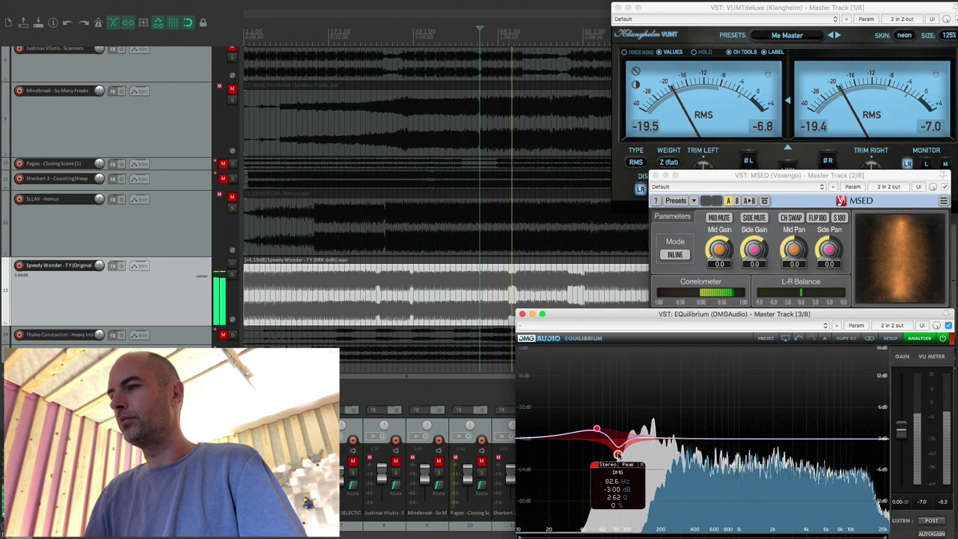
{"action": "left_click", "coordinate": [661, 432]}
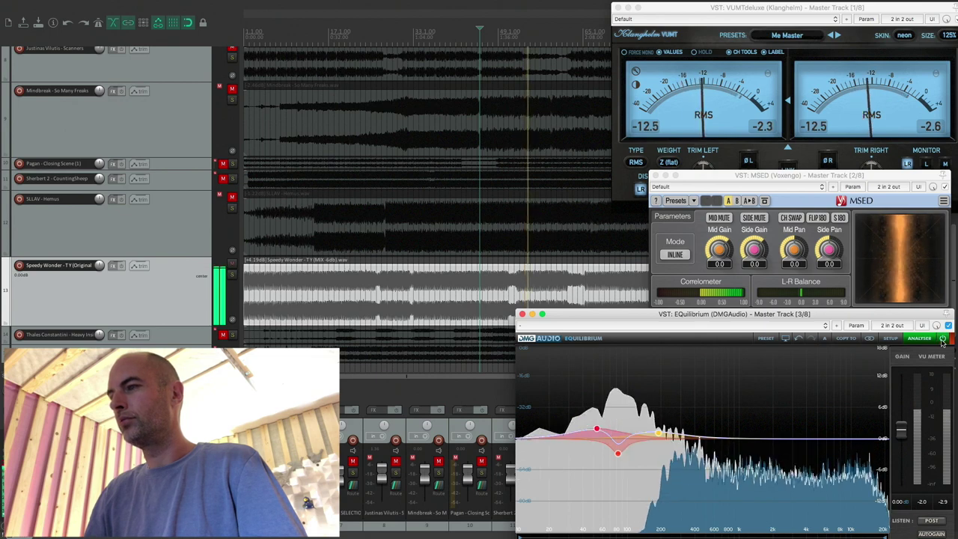
Ease the narrow low-frequency cut to 2.64 dB at 83.3 Hz and play Speedy Wonder from around bar 57.
{"action": "key", "text": "space"}
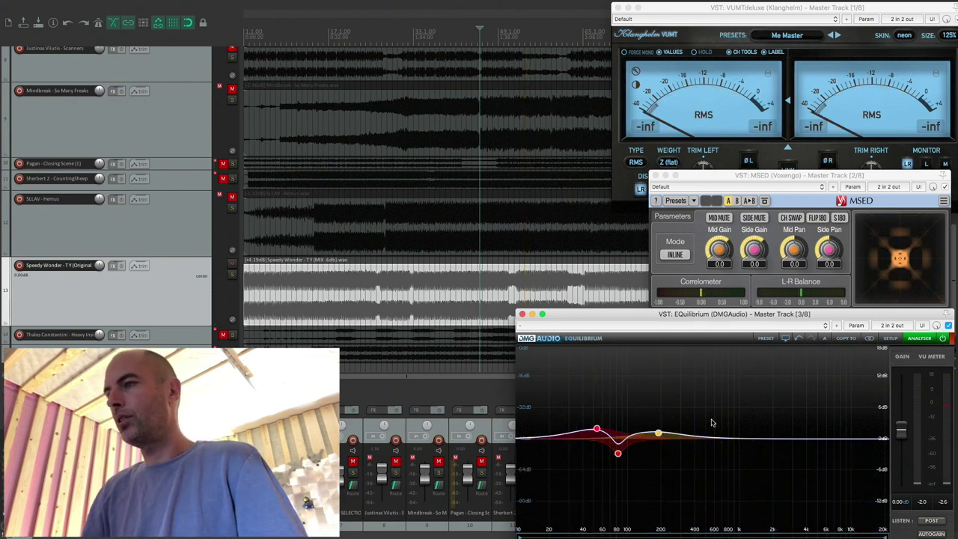
{"action": "left_click", "coordinate": [618, 452]}
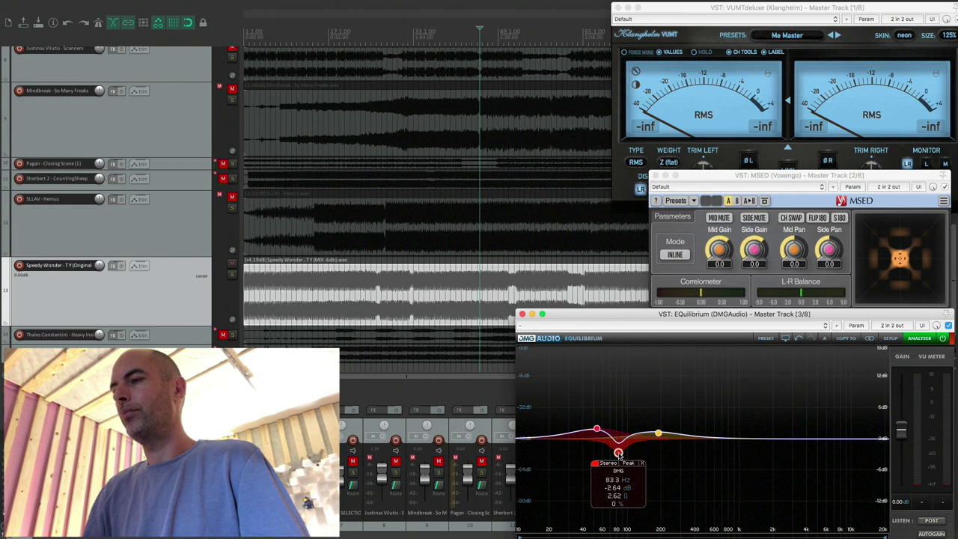
{"action": "scroll", "coordinate": [474, 299], "scroll_direction": "down", "scroll_amount": 3}
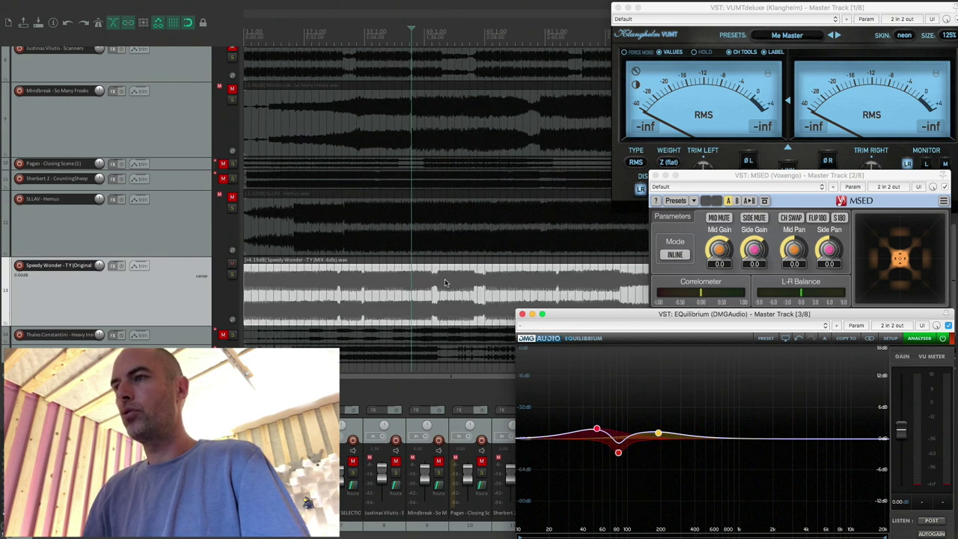
{"action": "left_click", "coordinate": [413, 285]}
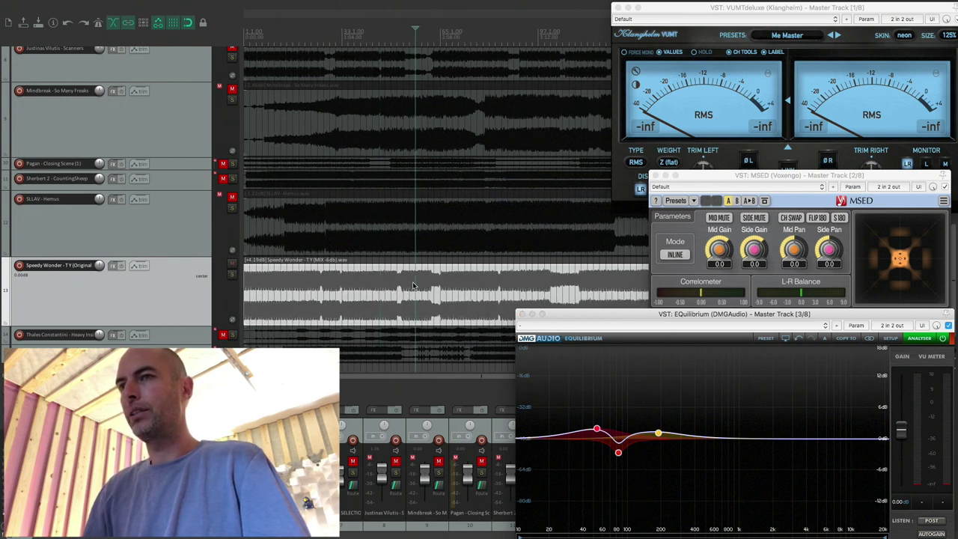
{"action": "key", "text": "space"}
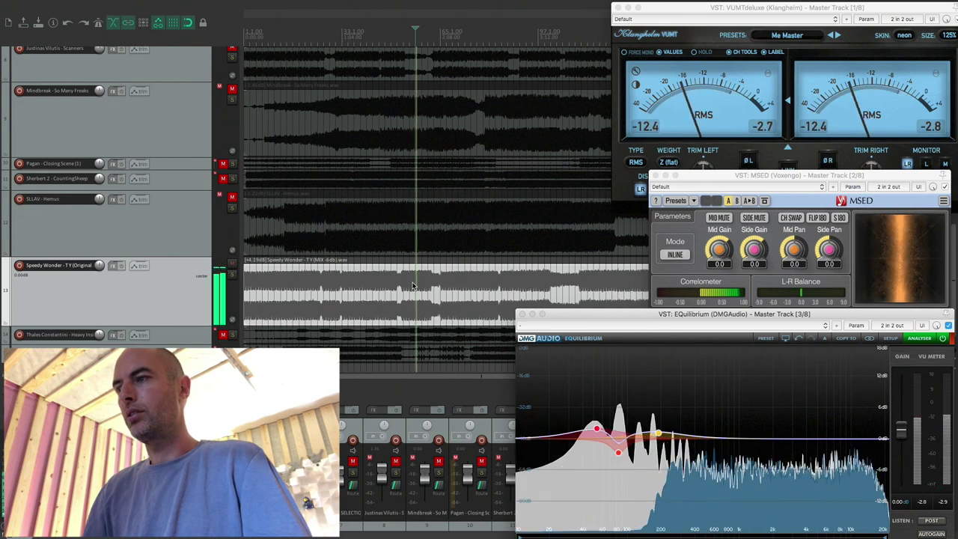
Reduce the narrow cut near 83 Hz to about 2 dB and audition Speedy Wonder from around bar 71.
{"action": "left_click", "coordinate": [618, 453]}
{"action": "left_click_drag", "start_coordinate": [618, 453], "coordinate": [618, 449]}
{"action": "key", "text": "space"}
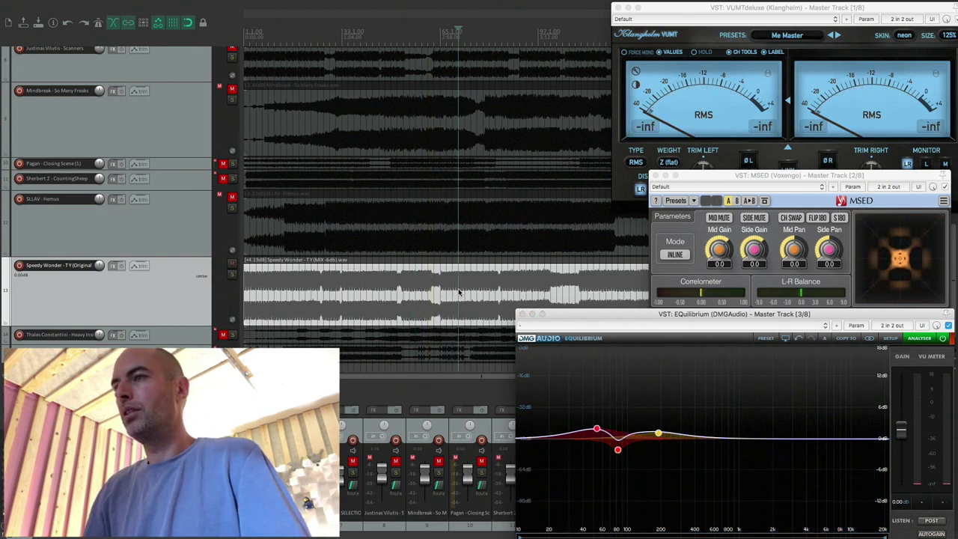
{"action": "key", "text": "space"}
{"action": "scroll", "coordinate": [454, 292], "scroll_direction": "down", "scroll_amount": 2}
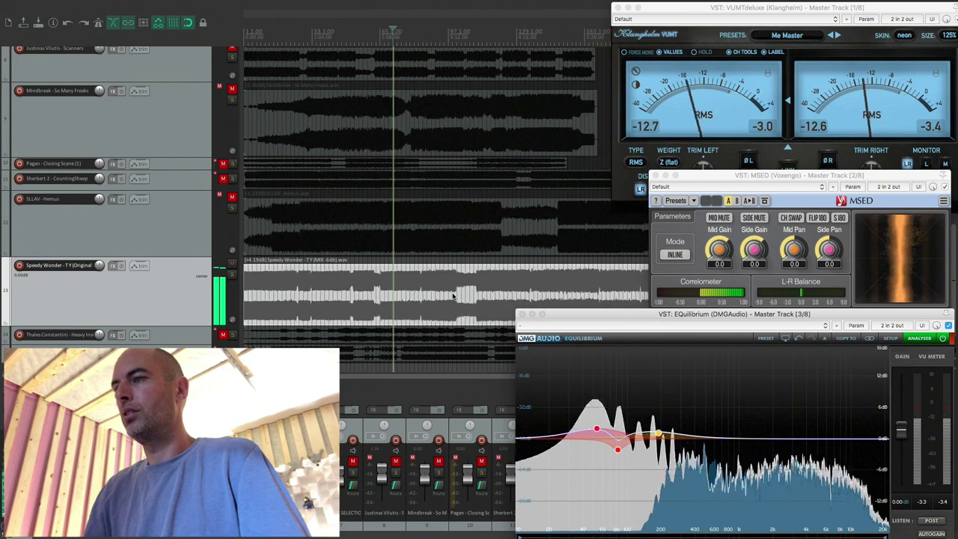
Remove the cut near 83 Hz and turn the 190.5 Hz boost into a slight cut near 95 Hz, narrowed to Q 2.57, during playback.
{"action": "key", "text": "space"}
{"action": "double_click", "coordinate": [617, 449]}
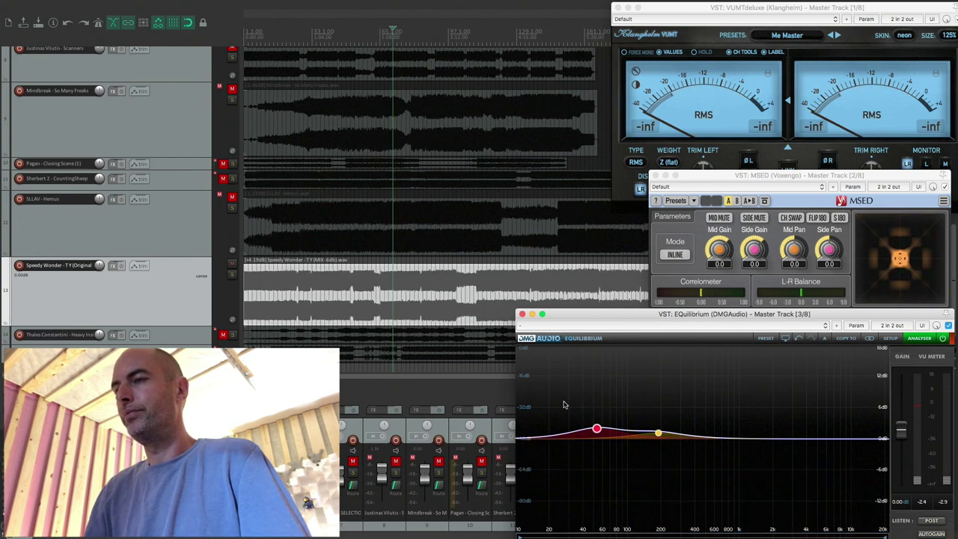
{"action": "key", "text": "space"}
{"action": "mouse_move", "coordinate": [662, 437]}
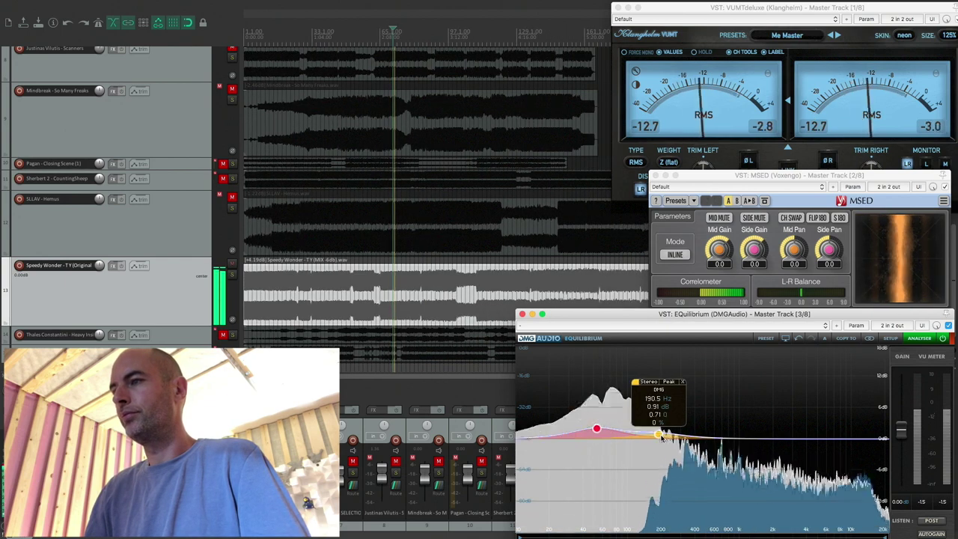
{"action": "scroll", "coordinate": [662, 437], "scroll_direction": "up", "scroll_amount": 5}
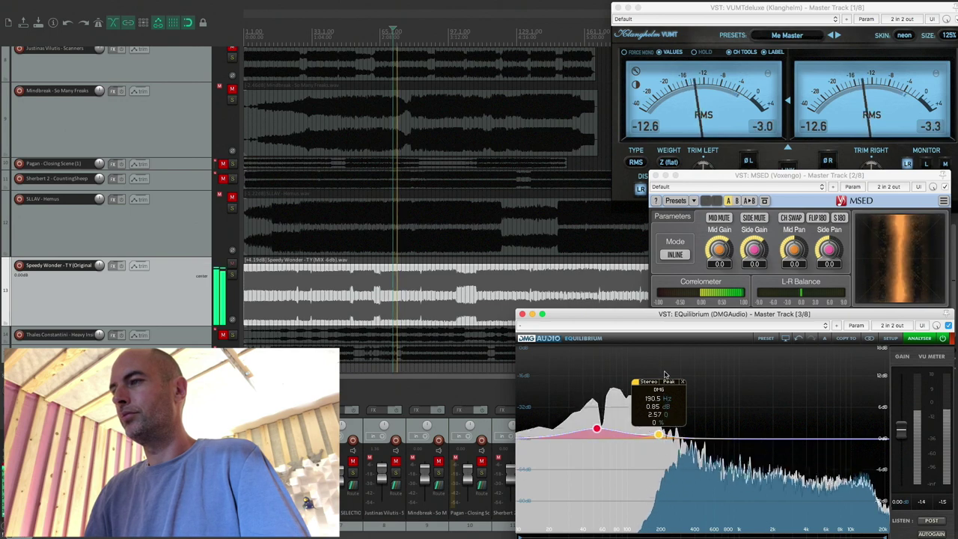
{"action": "left_click_drag", "start_coordinate": [660, 435], "coordinate": [625, 455]}
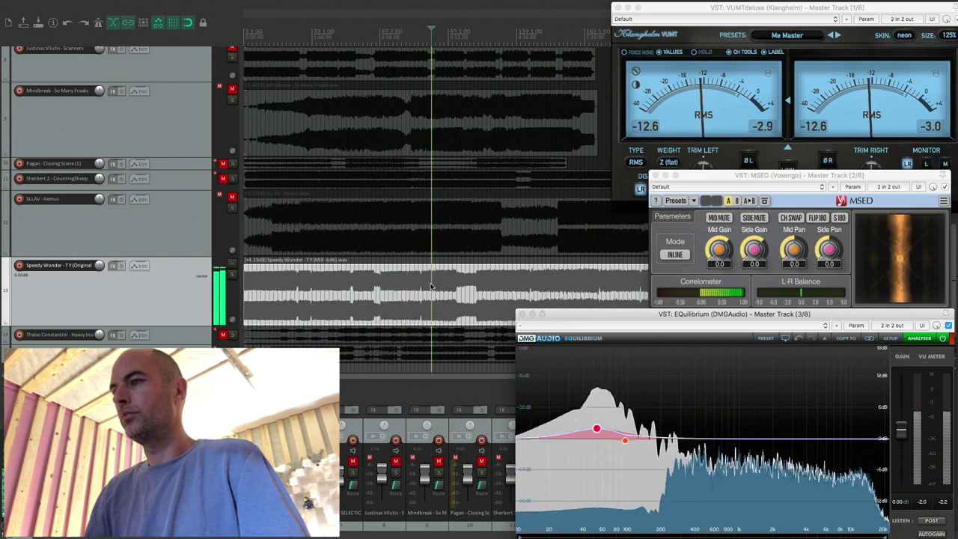
{"action": "scroll", "coordinate": [475, 303], "scroll_direction": "down", "scroll_amount": 2}
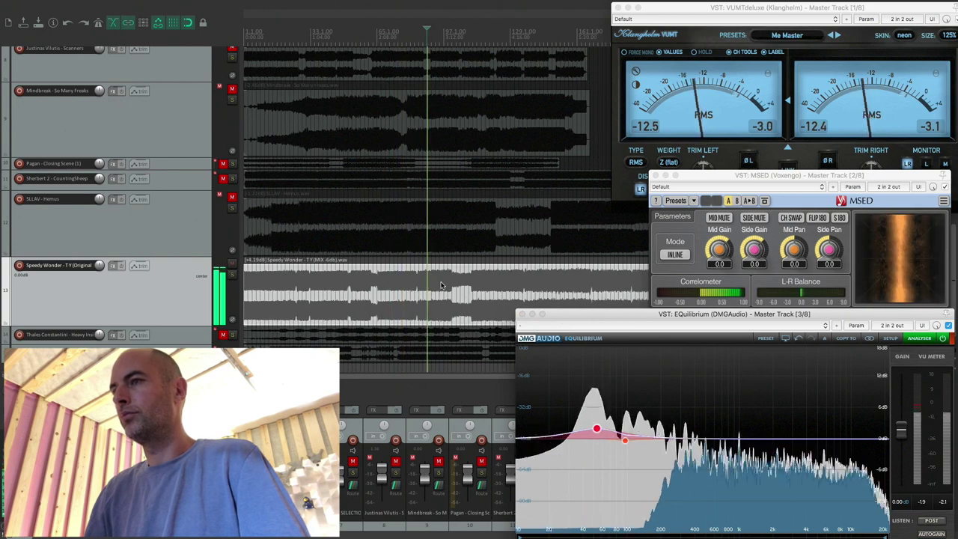
Add a stereo DMG high-shelf band cutting 2.15 dB at 1818 Hz with Q 0.71 and play Speedy Wonder.
{"action": "key", "text": "space"}
{"action": "double_click", "coordinate": [716, 438]}
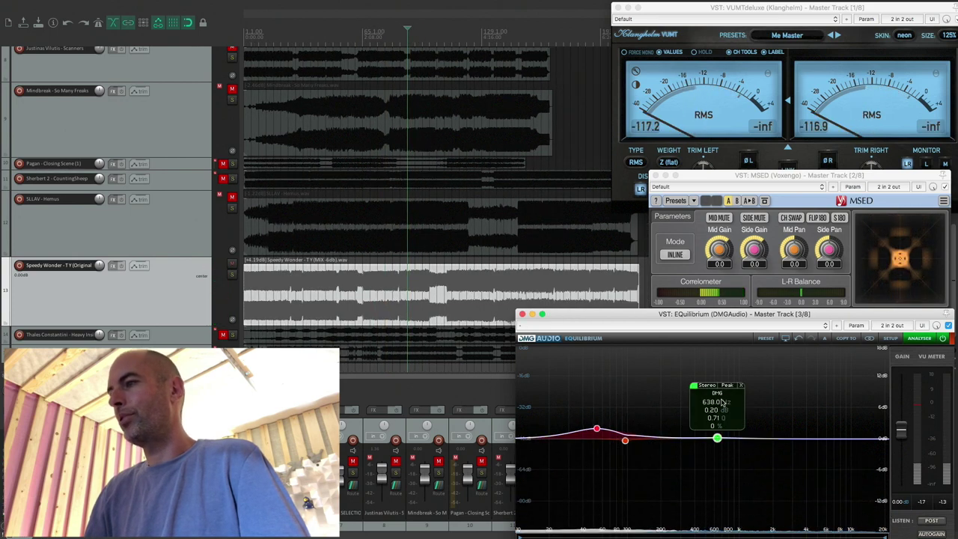
{"action": "left_click", "coordinate": [707, 386]}
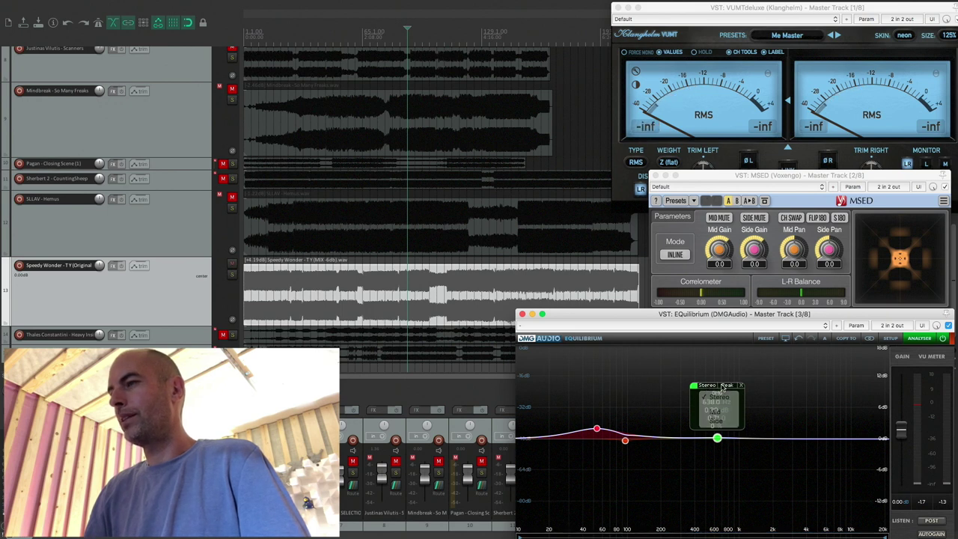
{"action": "left_click", "coordinate": [725, 386]}
{"action": "mouse_move", "coordinate": [745, 415]}
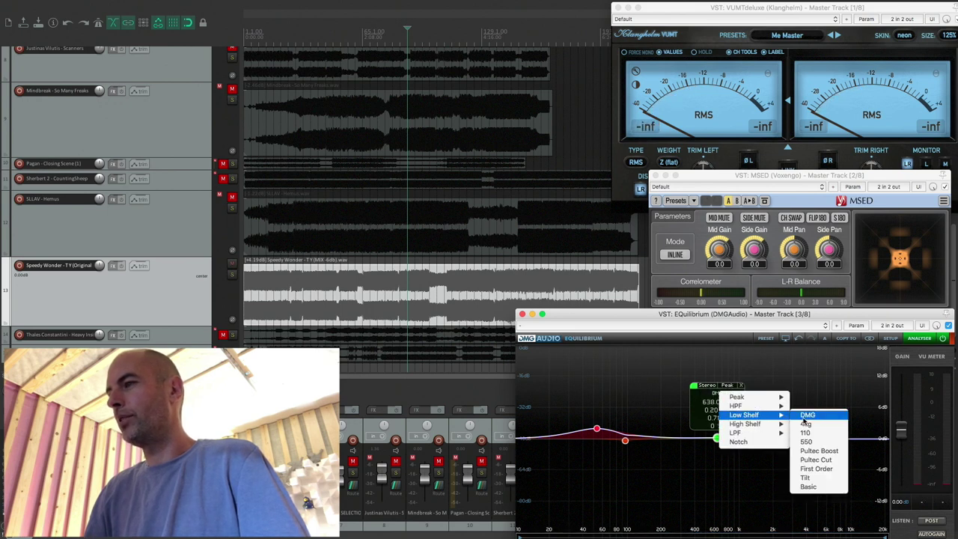
{"action": "left_click", "coordinate": [806, 417]}
{"action": "left_click_drag", "start_coordinate": [717, 438], "coordinate": [746, 448]}
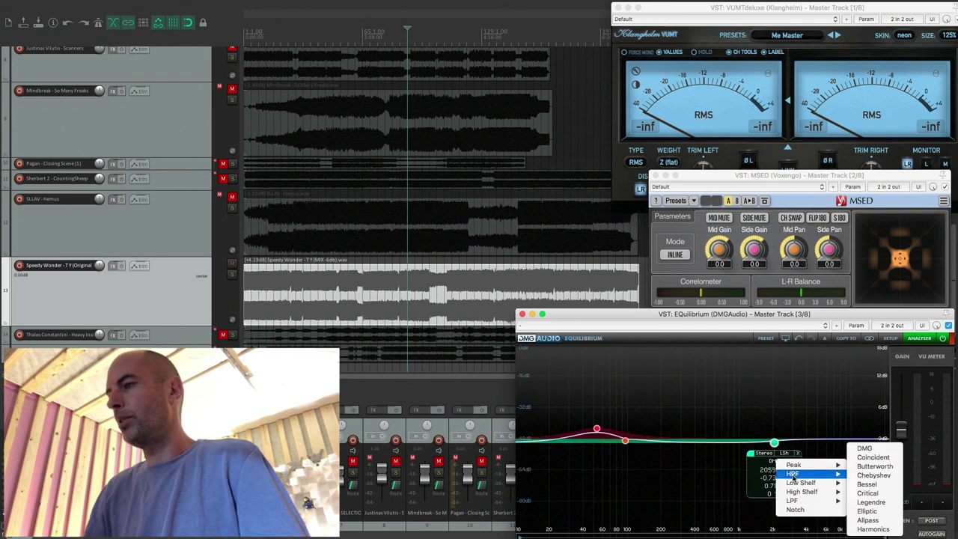
{"action": "mouse_move", "coordinate": [801, 492]}
{"action": "left_click", "coordinate": [866, 458]}
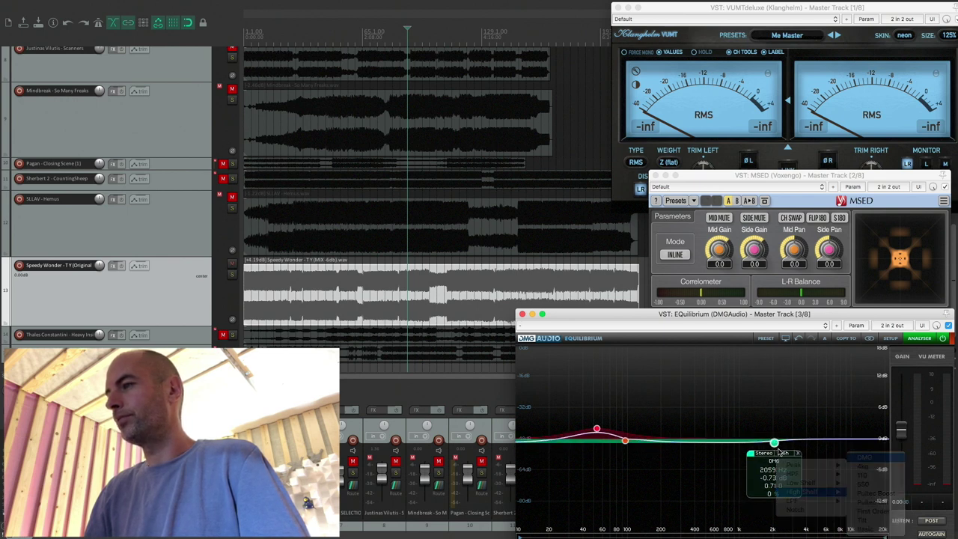
{"action": "left_click_drag", "start_coordinate": [775, 446], "coordinate": [768, 450]}
{"action": "key", "text": "space"}
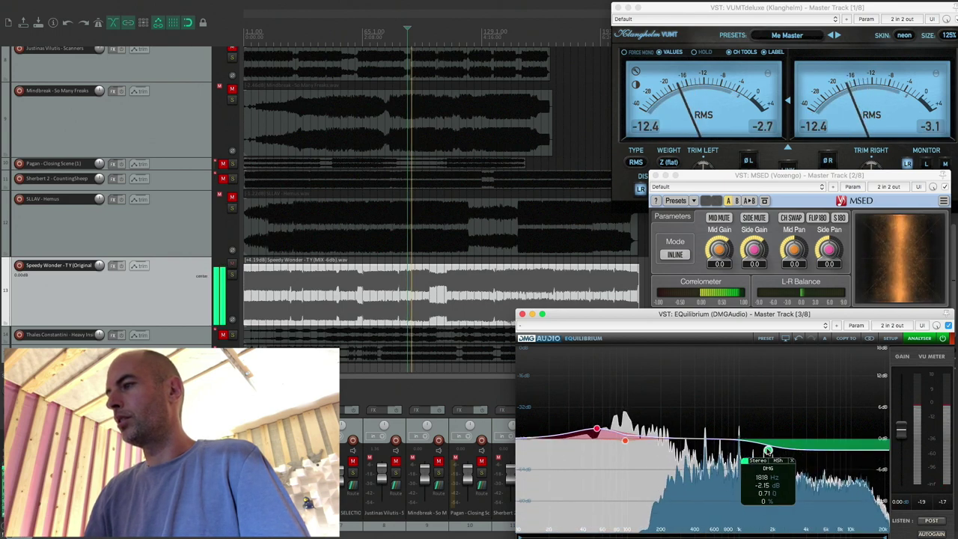
Play Speedy Wonder from around bar 125 and adjust the high shelf to a 2.67 dB cut at 1728 Hz.
{"action": "key", "text": "space"}
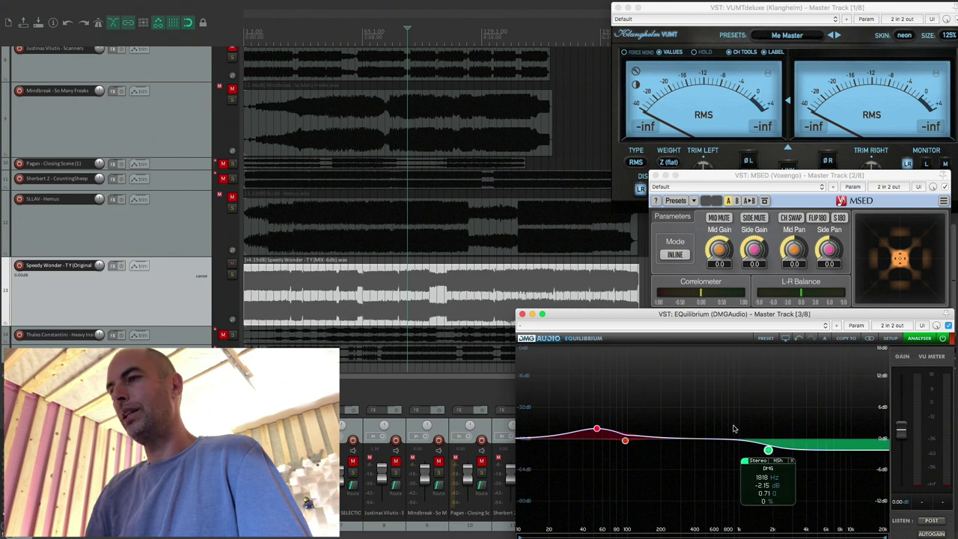
{"action": "left_click", "coordinate": [459, 292]}
{"action": "key", "text": "space"}
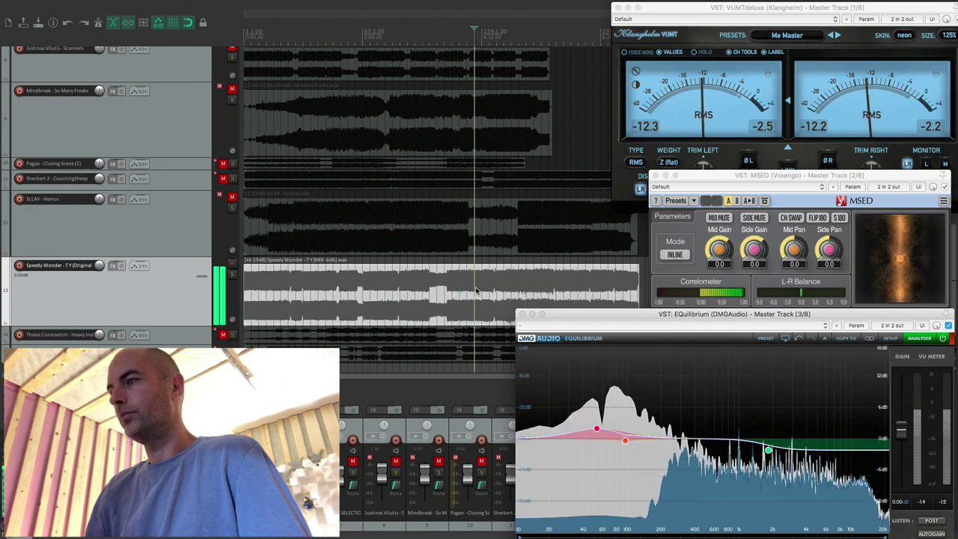
{"action": "left_click", "coordinate": [766, 449]}
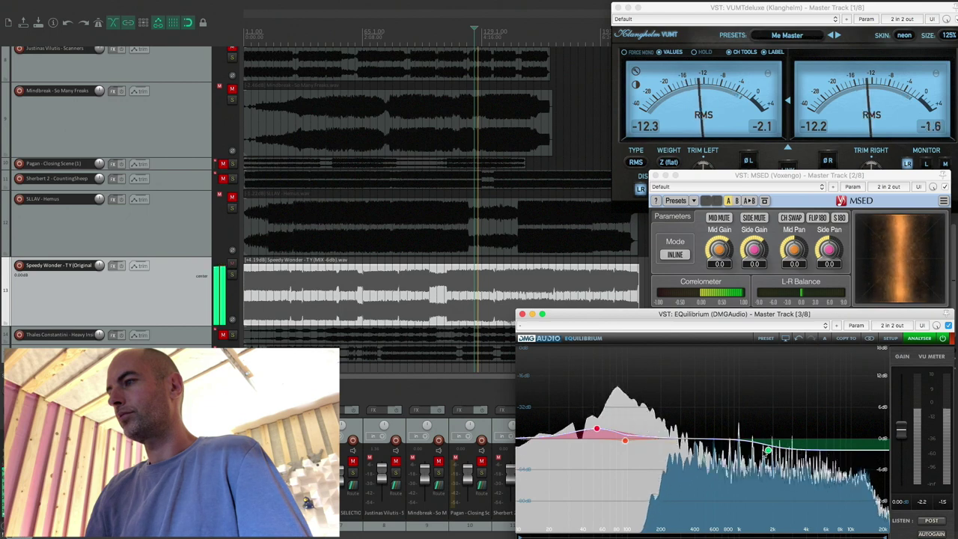
{"action": "mouse_move", "coordinate": [767, 450]}
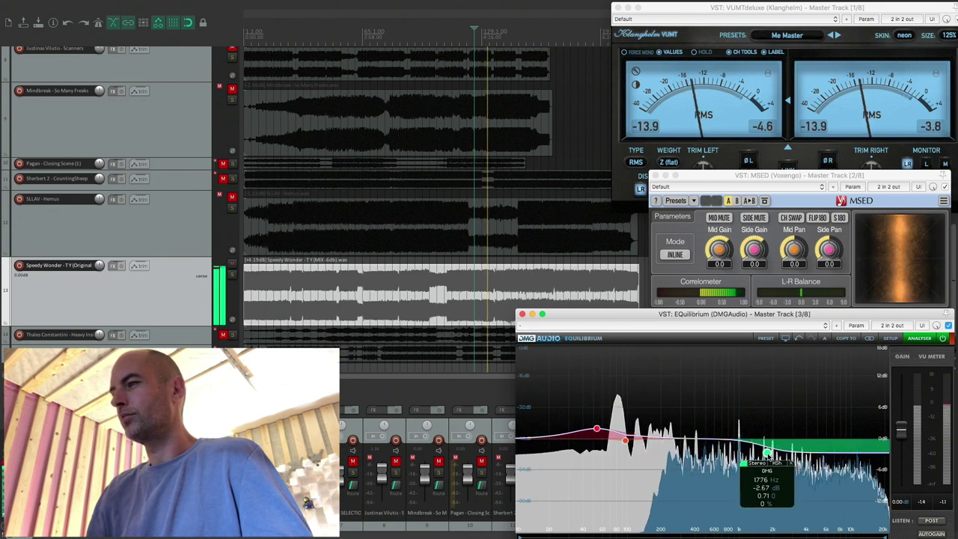
{"action": "left_click_drag", "start_coordinate": [769, 454], "coordinate": [767, 454]}
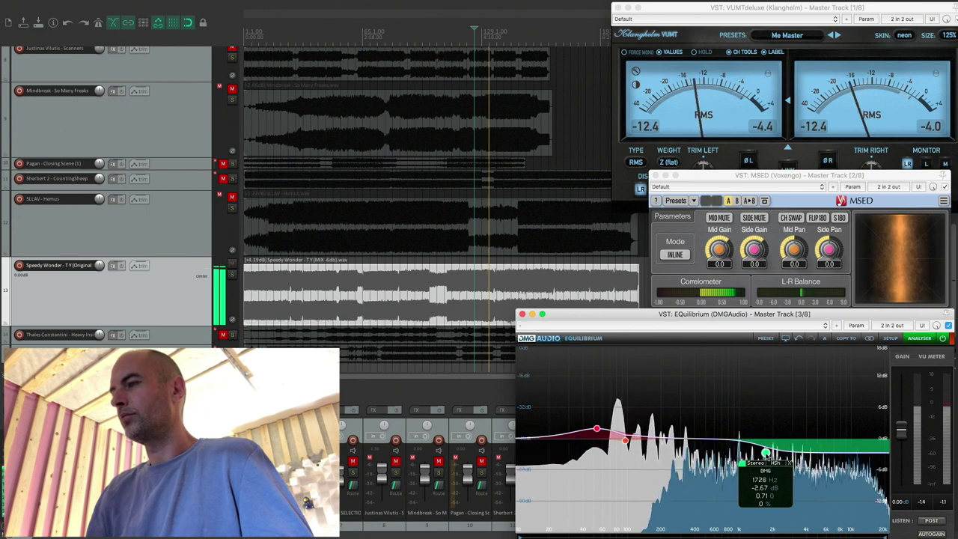
{"action": "key", "text": "space"}
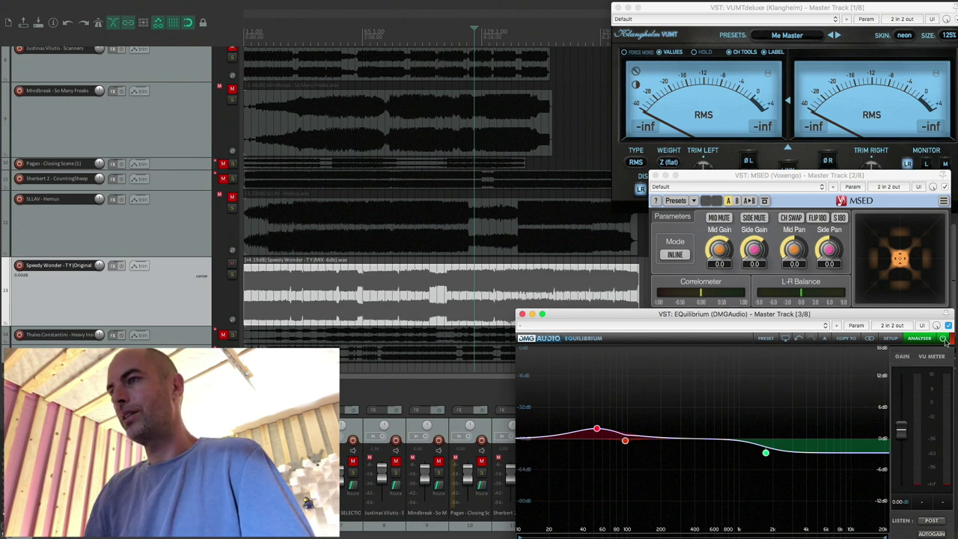
Add a side-channel peak cut of 2.66 dB at 11916 Hz with Q 0.71 while the track plays.
{"action": "key", "text": "space"}
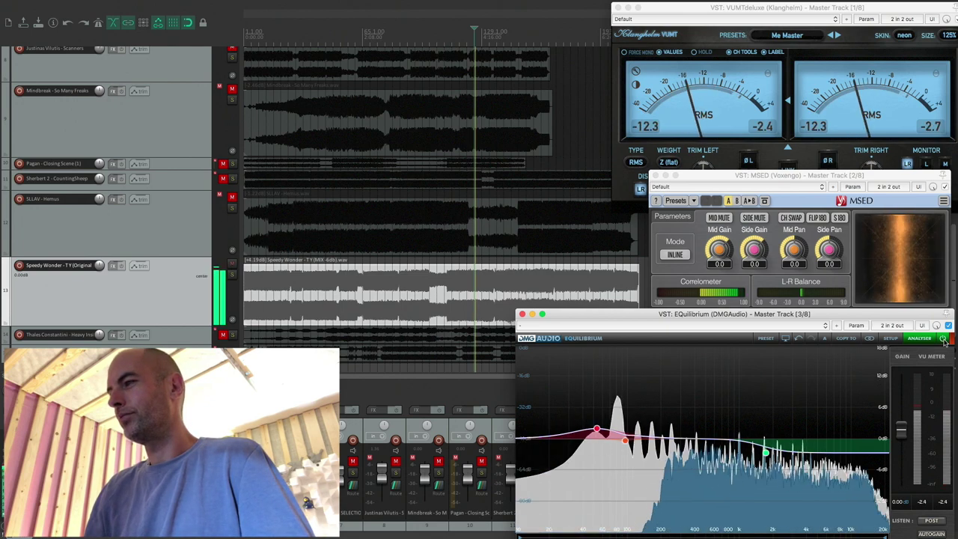
{"action": "double_click", "coordinate": [860, 445]}
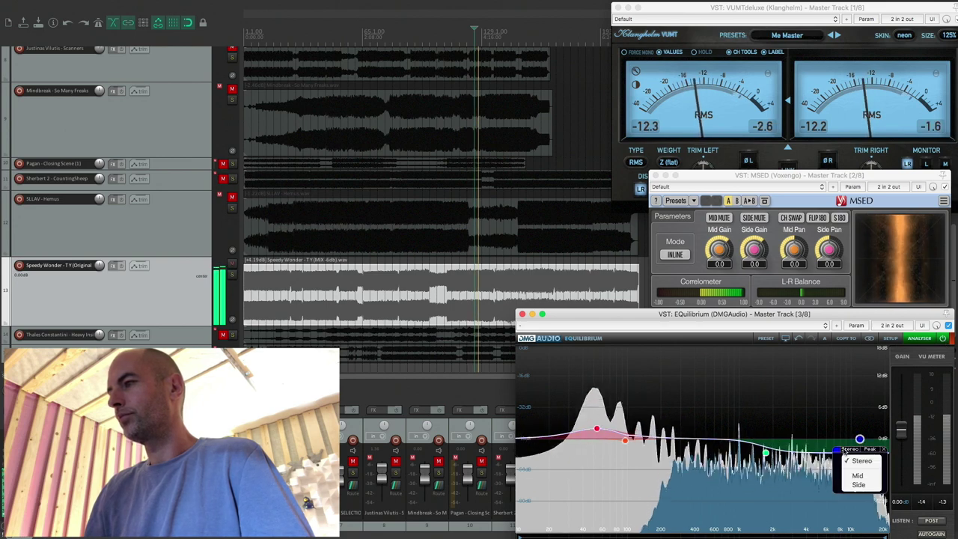
{"action": "left_click", "coordinate": [859, 485]}
{"action": "left_click_drag", "start_coordinate": [859, 443], "coordinate": [859, 452]}
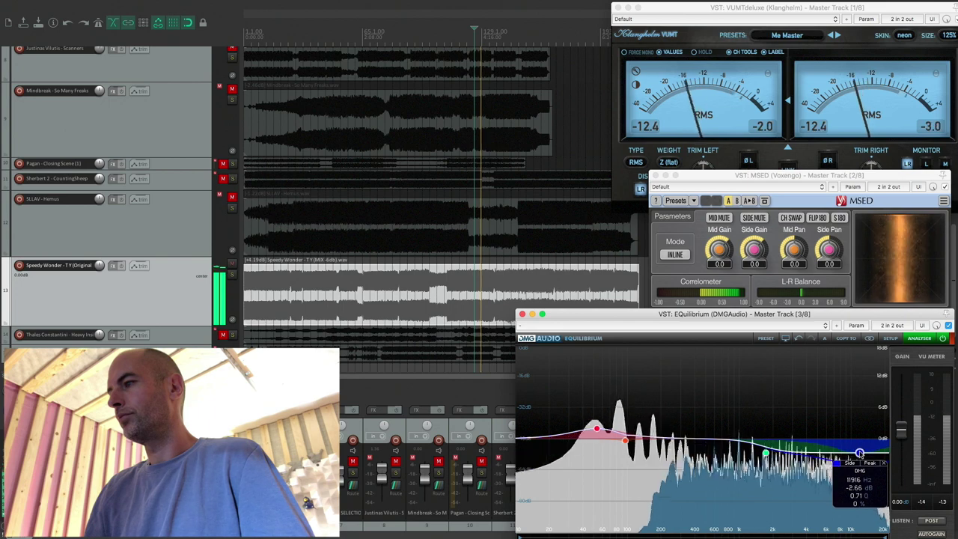
Set the high shelf to a 2.25 dB cut at 1765 Hz and compare the playback with the EQ bypassed and active.
{"action": "left_click_drag", "start_coordinate": [765, 452], "coordinate": [767, 449]}
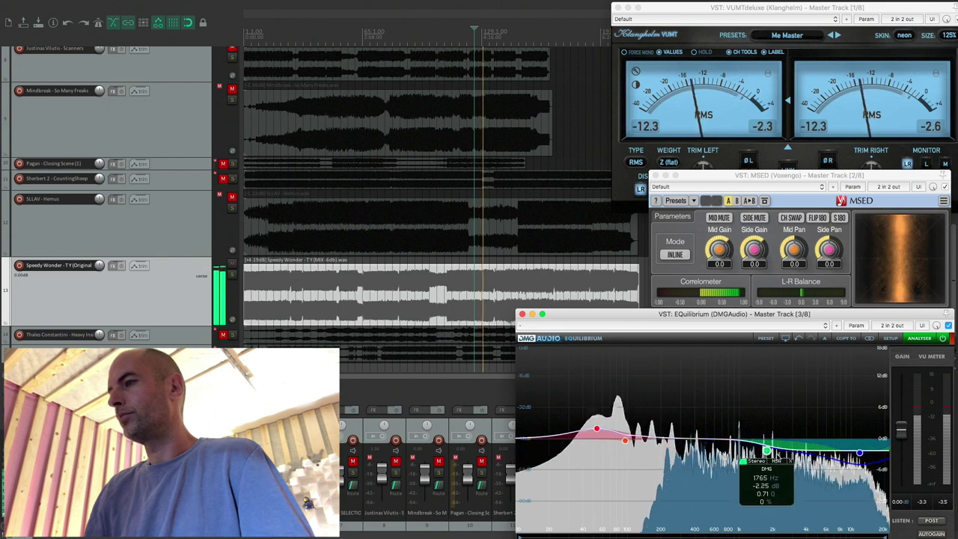
{"action": "left_click", "coordinate": [942, 339]}
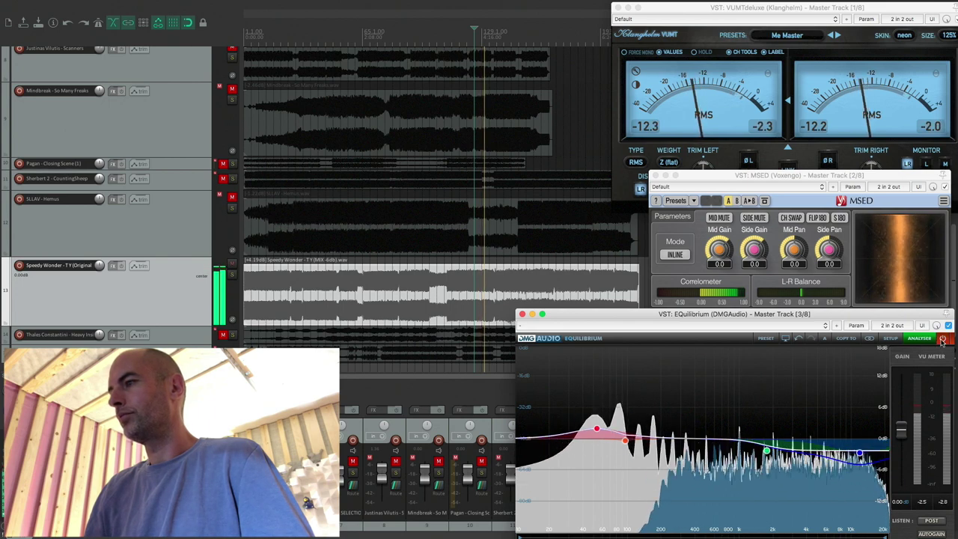
{"action": "key", "text": "space"}
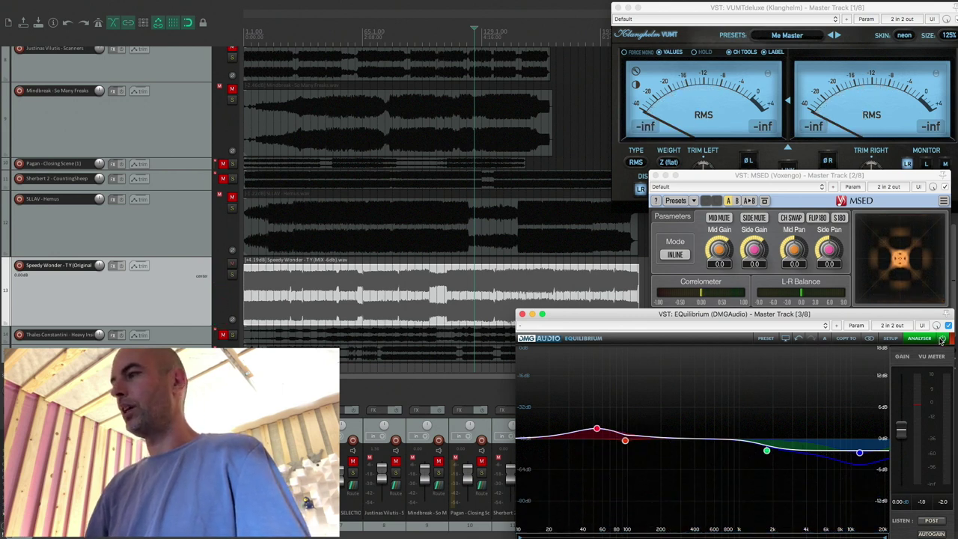
{"action": "key", "text": "space"}
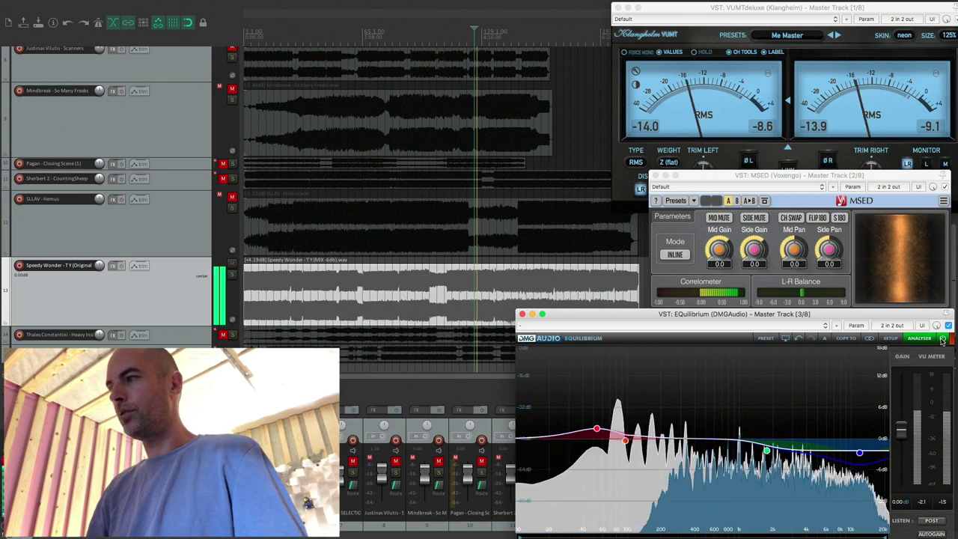
Move the high shelf to 1206 Hz with a 2.23 dB cut while auditioning Speedy Wonder around bars 165, 177 and 125.
{"action": "left_click", "coordinate": [527, 288]}
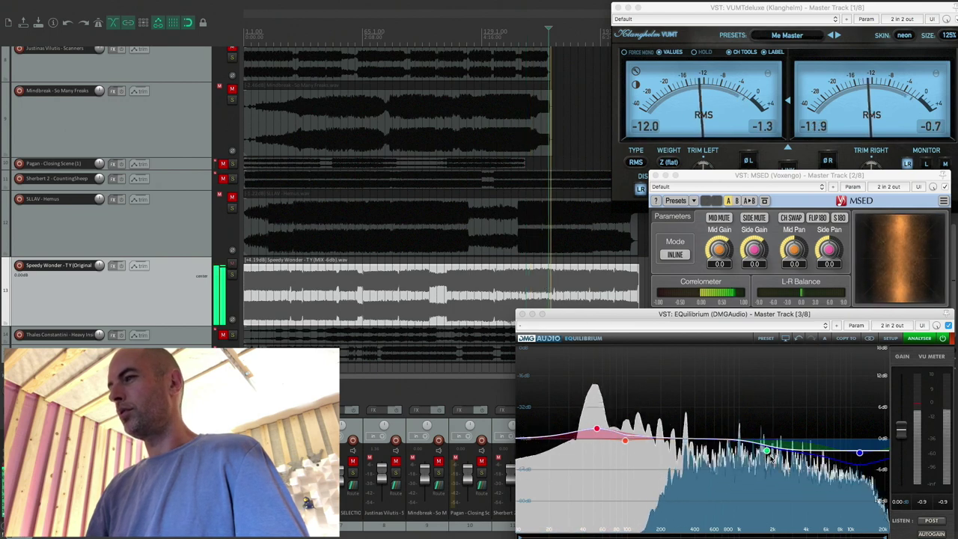
{"action": "mouse_move", "coordinate": [767, 453]}
{"action": "left_click_drag", "start_coordinate": [764, 453], "coordinate": [748, 449]}
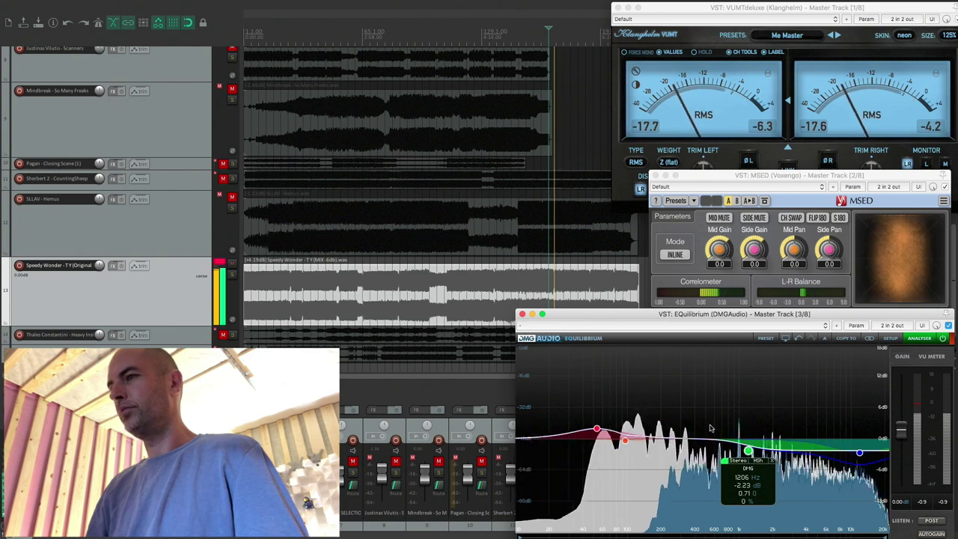
{"action": "left_click", "coordinate": [566, 274]}
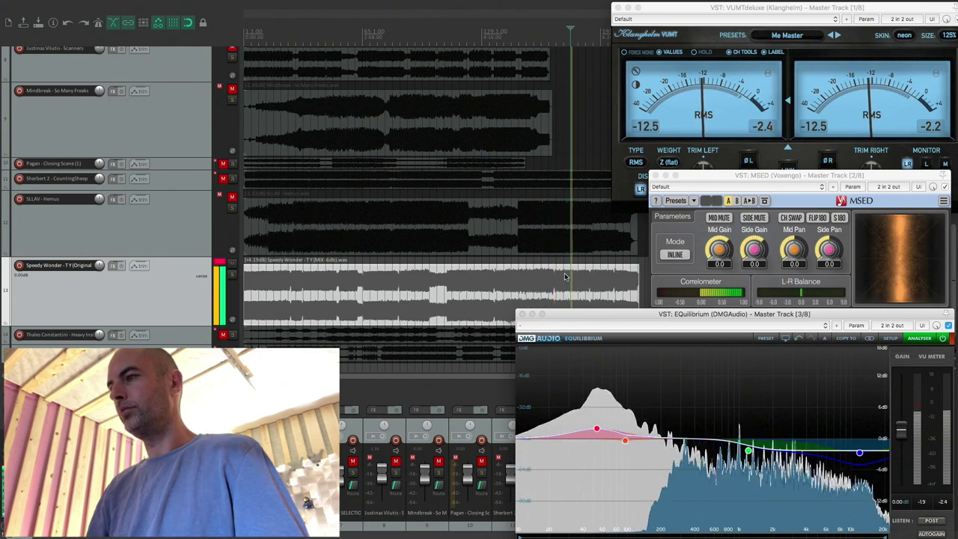
{"action": "left_click", "coordinate": [474, 292]}
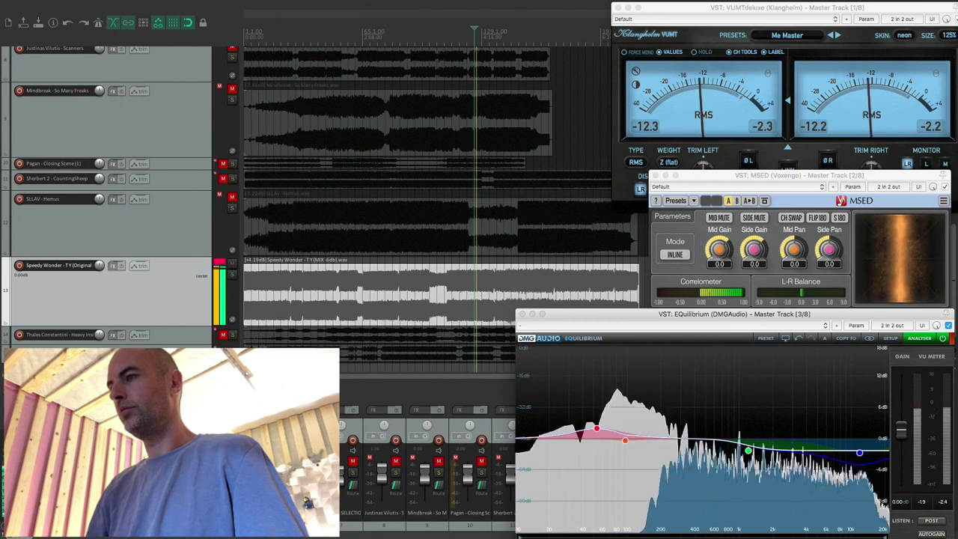
Listen to the end result of Speedy Wonder with the EQ active and stop playback.
{"action": "left_click", "coordinate": [944, 338]}
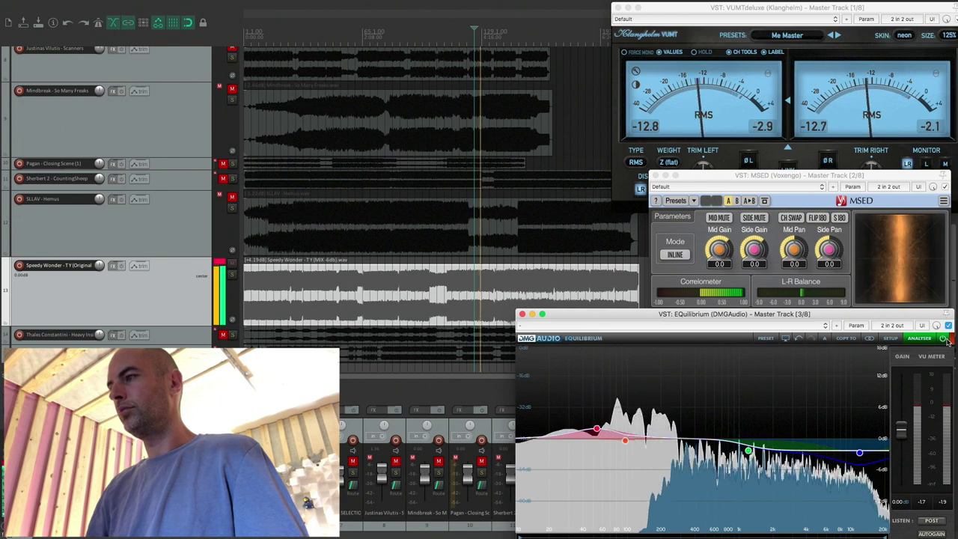
{"action": "scroll", "coordinate": [477, 240], "scroll_direction": "down", "scroll_amount": 3}
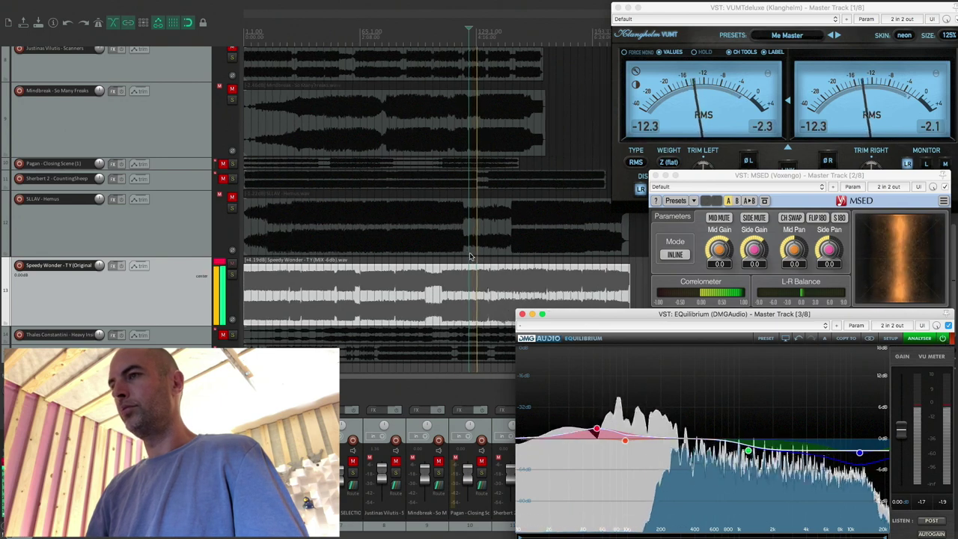
{"action": "key", "text": "space"}
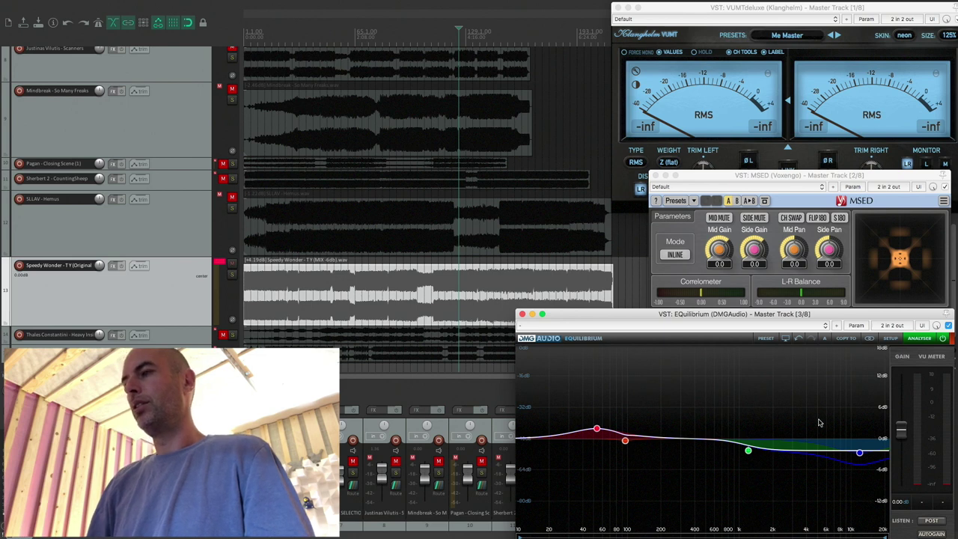
{"action": "mouse_move", "coordinate": [765, 453]}
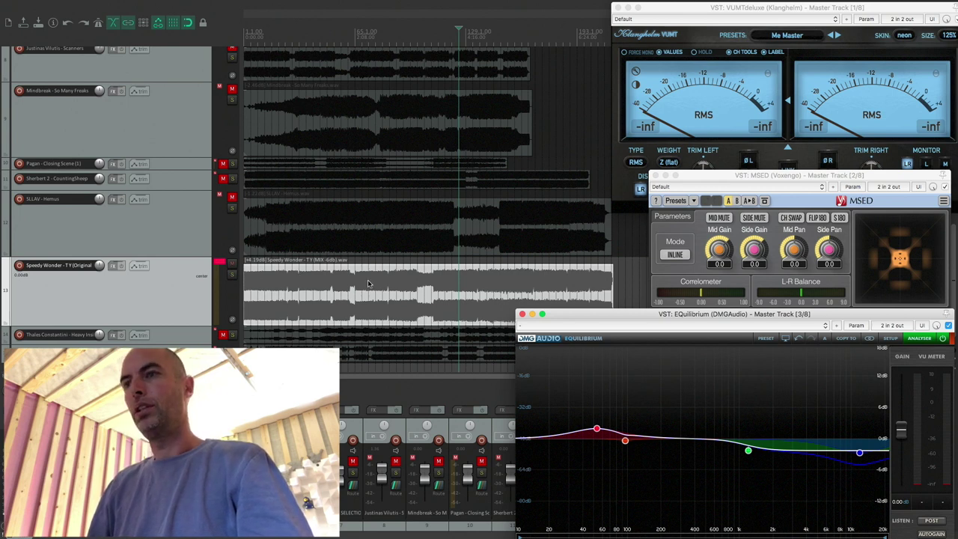
Mute the Speedy Wonder track, enlarge the Heavy Inside track and unmute it.
{"action": "left_click", "coordinate": [226, 263]}
{"action": "scroll", "coordinate": [173, 300], "scroll_direction": "down", "scroll_amount": 1}
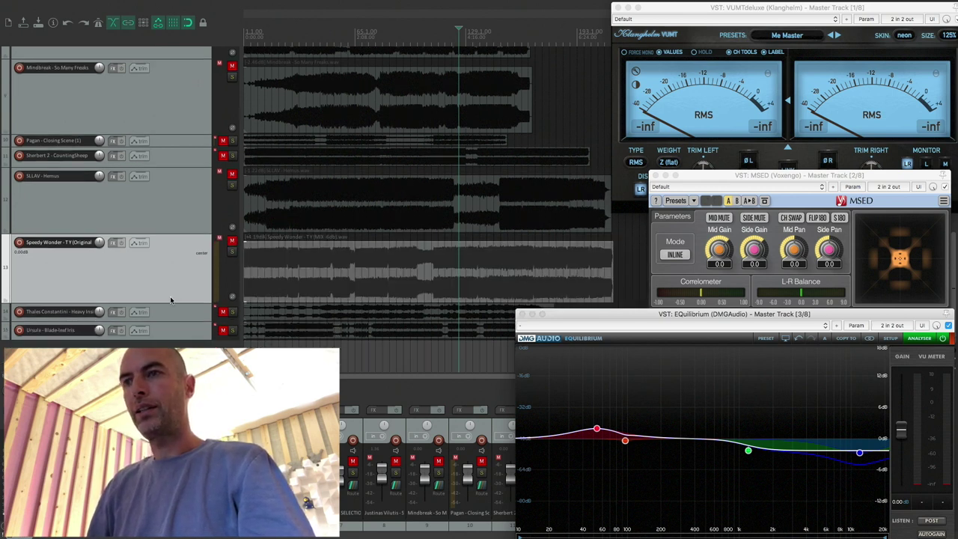
{"action": "left_click_drag", "start_coordinate": [178, 322], "coordinate": [180, 352]}
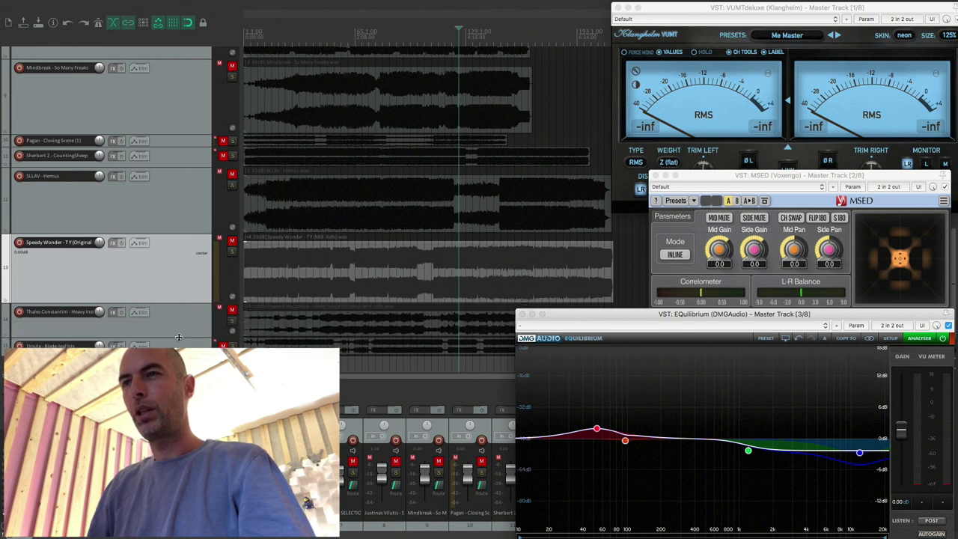
{"action": "left_click", "coordinate": [232, 310]}
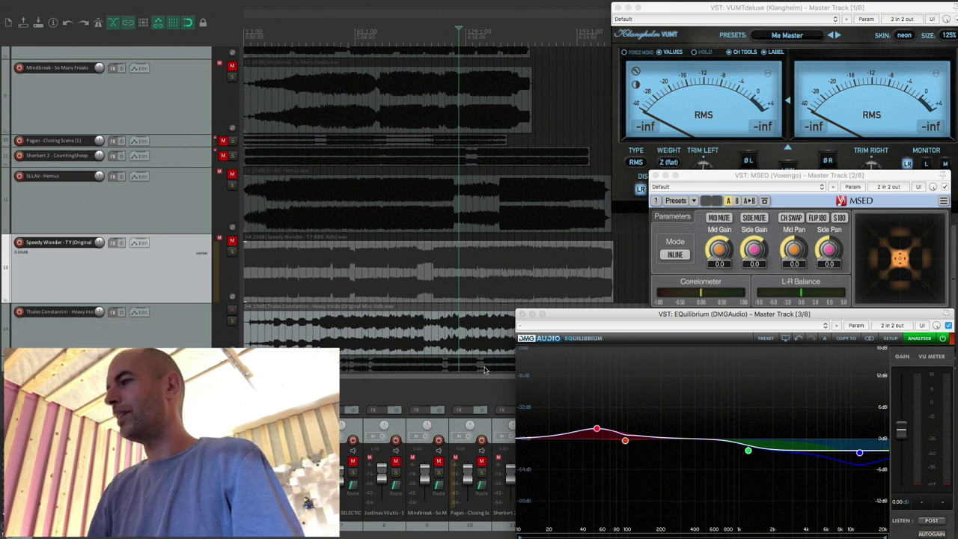
Bypass the master EQ and play Heavy Inside from around bar 36.
{"action": "left_click", "coordinate": [945, 342]}
{"action": "scroll", "coordinate": [228, 293], "scroll_direction": "down", "scroll_amount": 2}
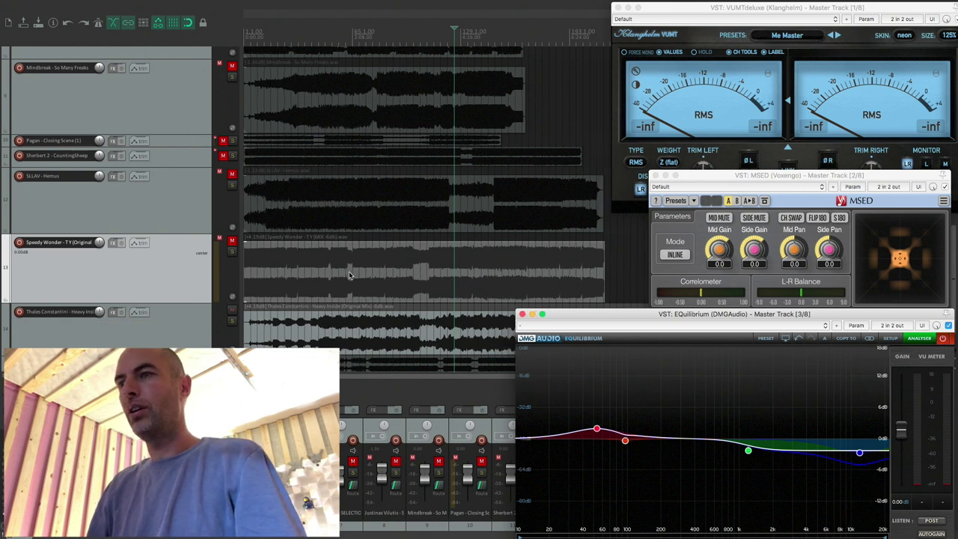
{"action": "scroll", "coordinate": [226, 311], "scroll_direction": "down", "scroll_amount": 2}
{"action": "left_click", "coordinate": [296, 286]}
{"action": "key", "text": "space"}
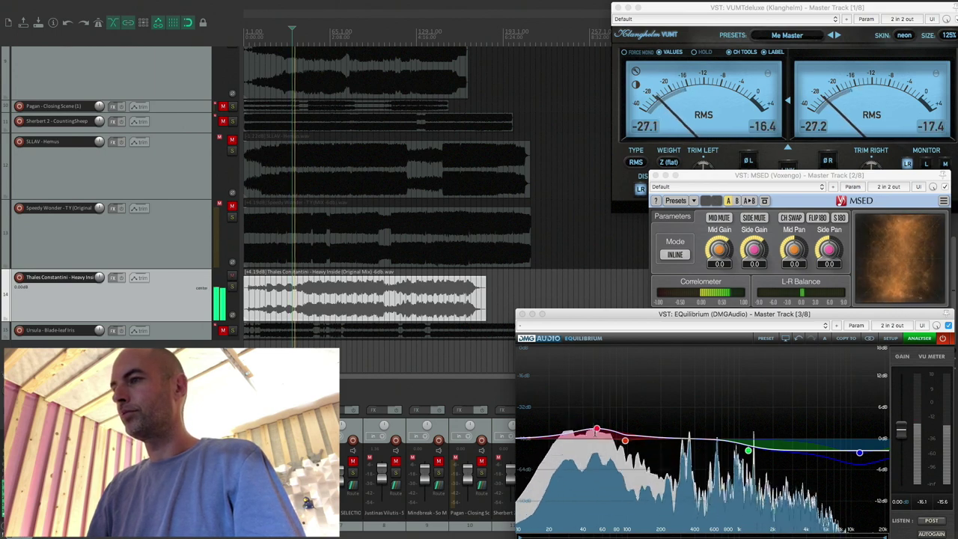
Remove the four EQ bands carried over from Speedy Wonder while Heavy Inside plays.
{"action": "double_click", "coordinate": [597, 428]}
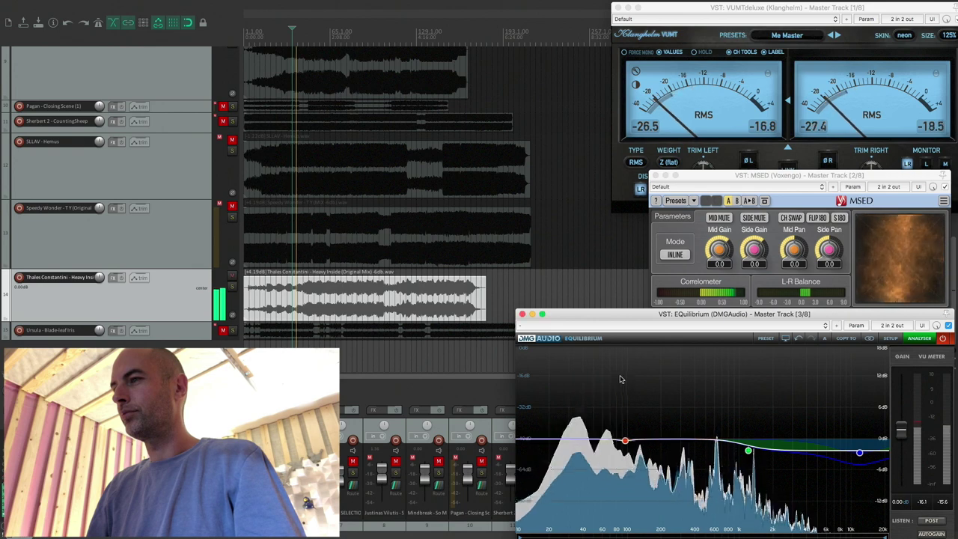
{"action": "double_click", "coordinate": [624, 441]}
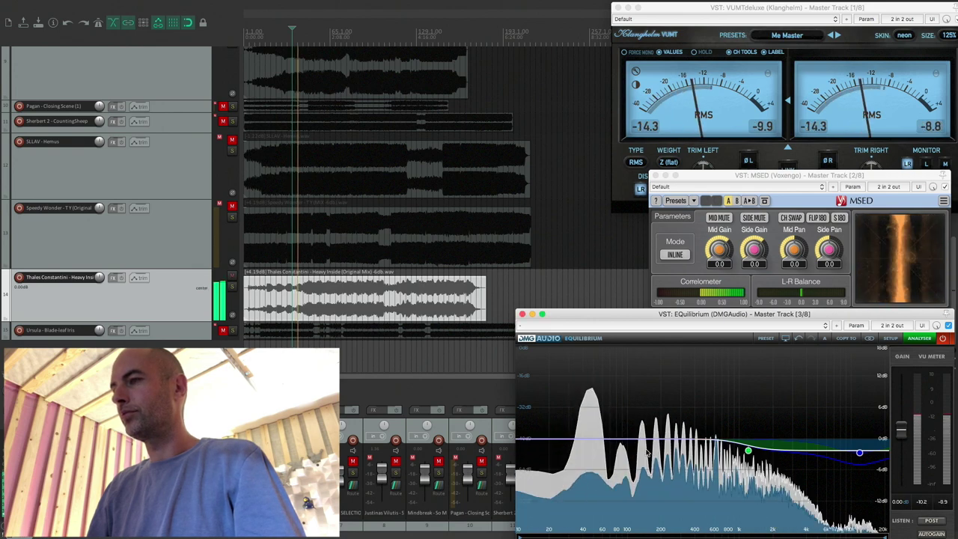
{"action": "double_click", "coordinate": [749, 451]}
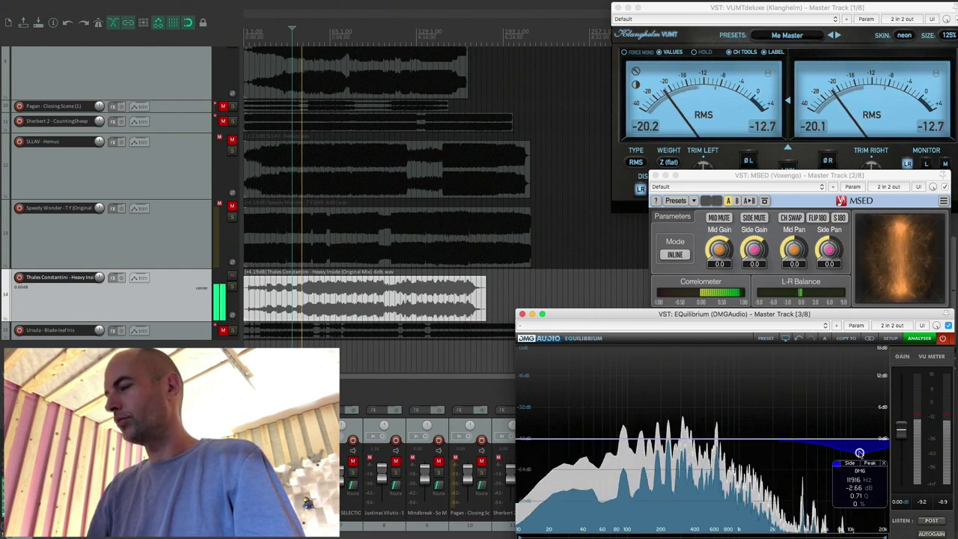
{"action": "double_click", "coordinate": [859, 453]}
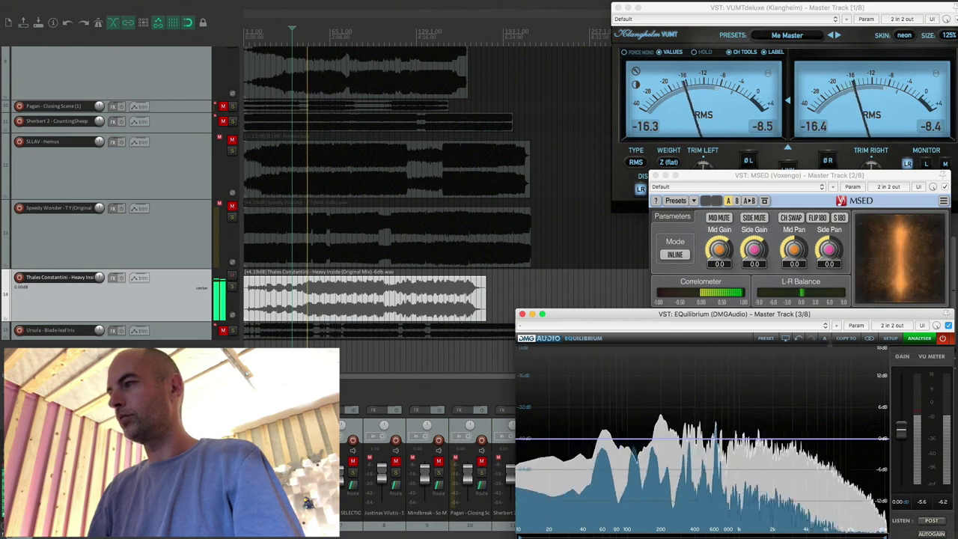
Reactivate the EQ and add a stereo peak cut of 2.62 dB at 3623 Hz with Q 0.71.
{"action": "left_click", "coordinate": [944, 337]}
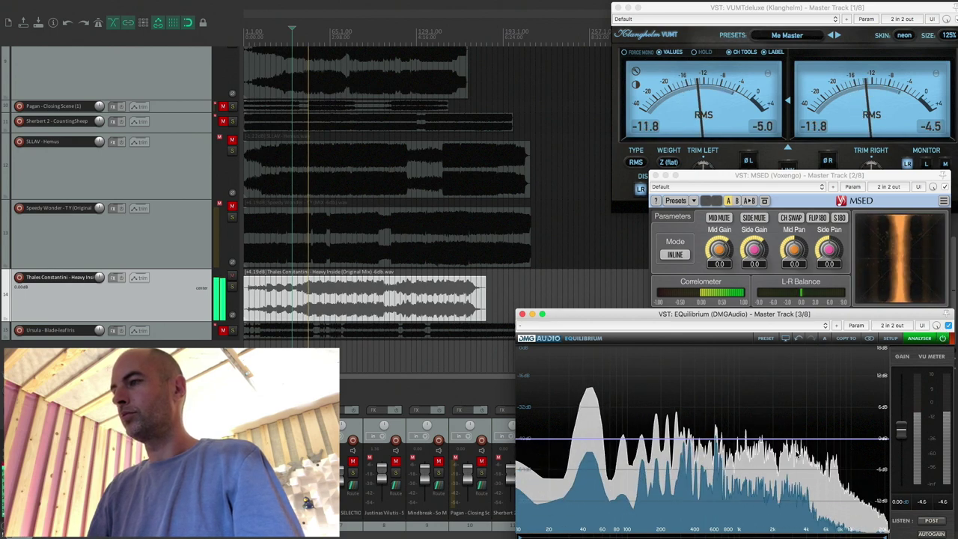
{"action": "double_click", "coordinate": [796, 453]}
{"action": "left_click_drag", "start_coordinate": [796, 452], "coordinate": [800, 456]}
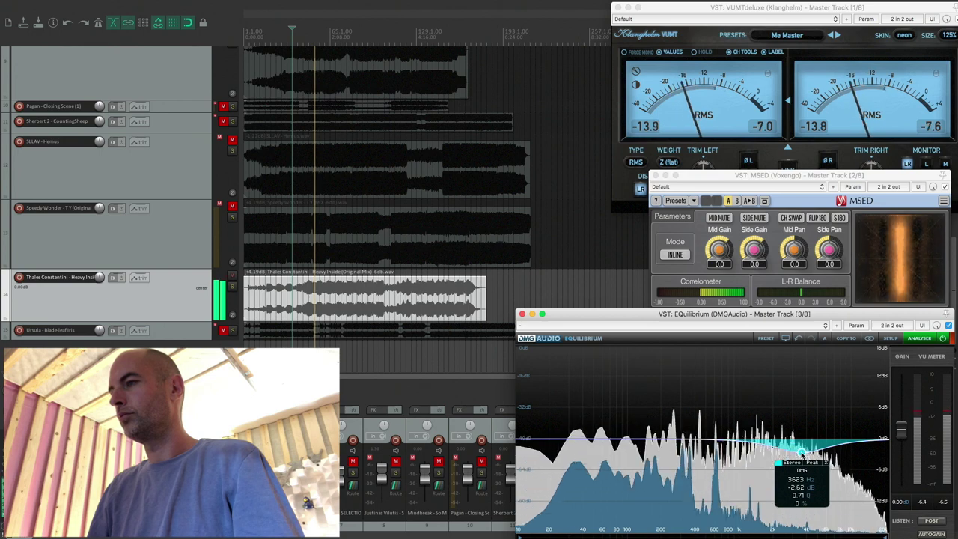
Add a stereo low peak boost of about 1.5 dB near 57 Hz with Q 0.71.
{"action": "double_click", "coordinate": [591, 429]}
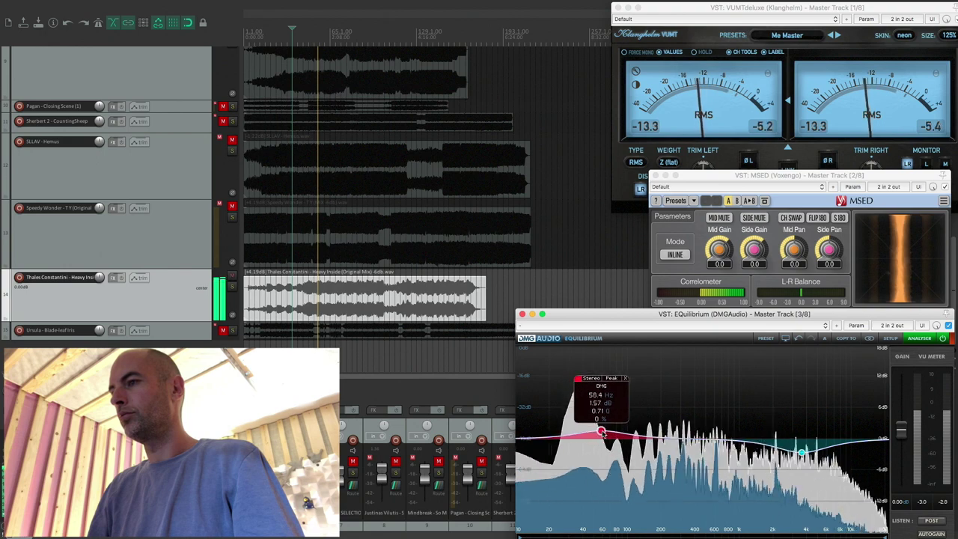
{"action": "left_click_drag", "start_coordinate": [602, 434], "coordinate": [601, 433]}
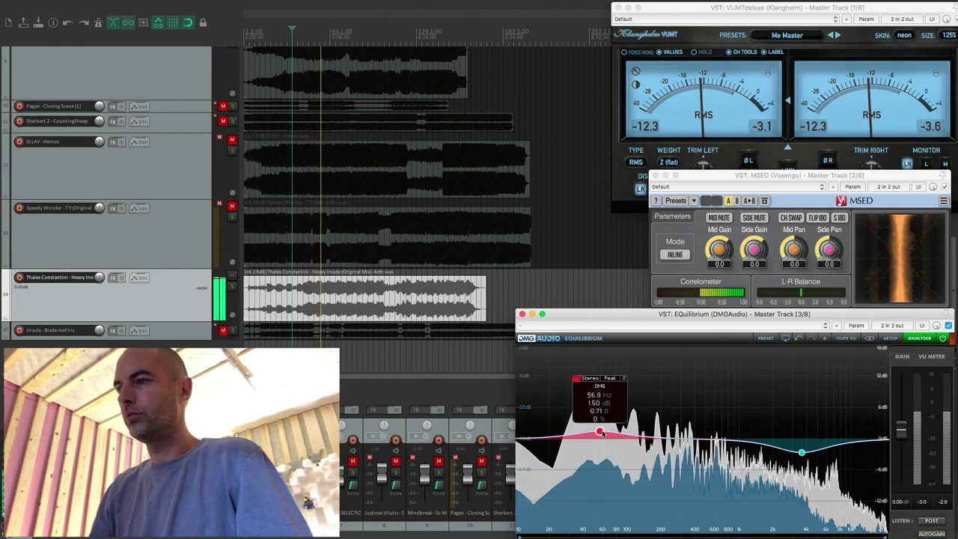
{"action": "left_click_drag", "start_coordinate": [602, 434], "coordinate": [603, 434]}
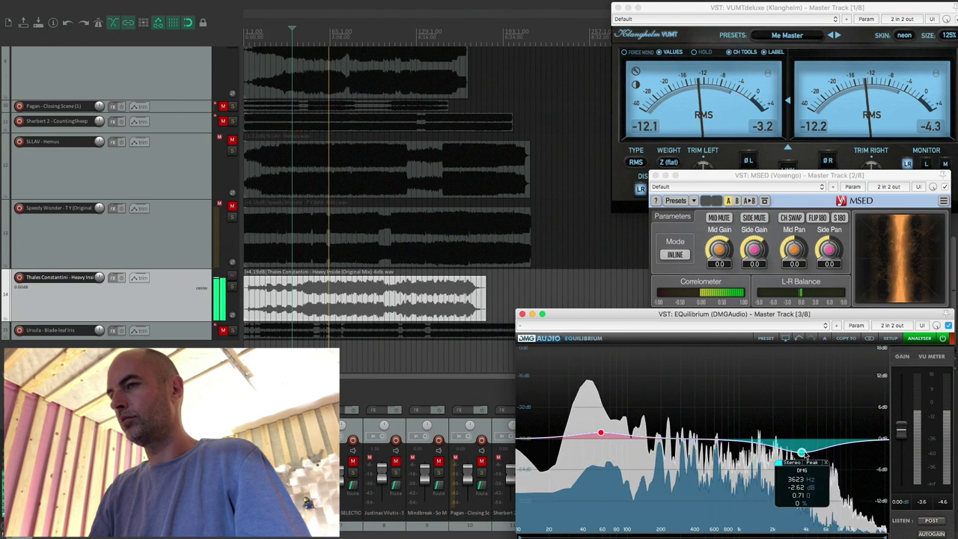
Playing from around bar 77, move the peak cut to 2874 Hz at -2.52 dB and add a 3.58 dB peak boost at 20283 Hz.
{"action": "left_click", "coordinate": [349, 295]}
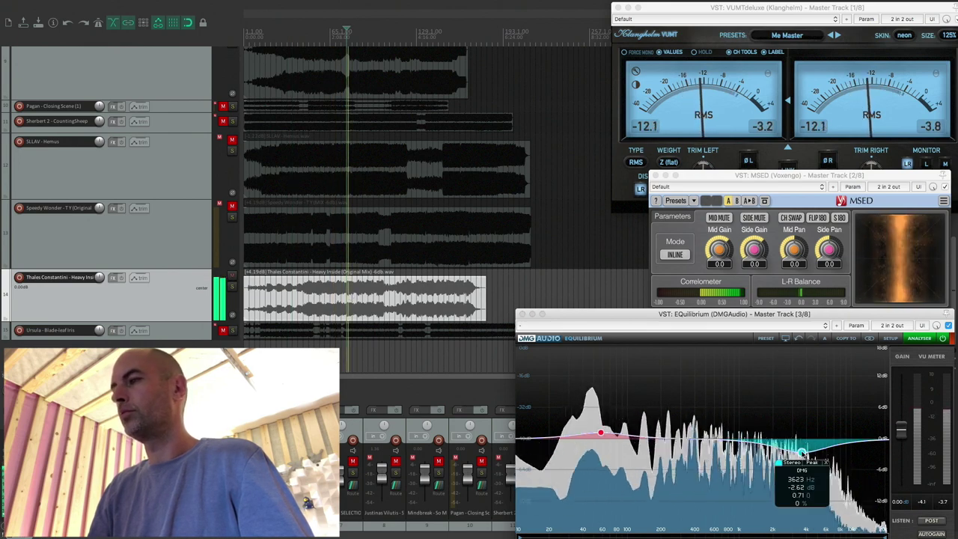
{"action": "left_click_drag", "start_coordinate": [802, 452], "coordinate": [789, 451]}
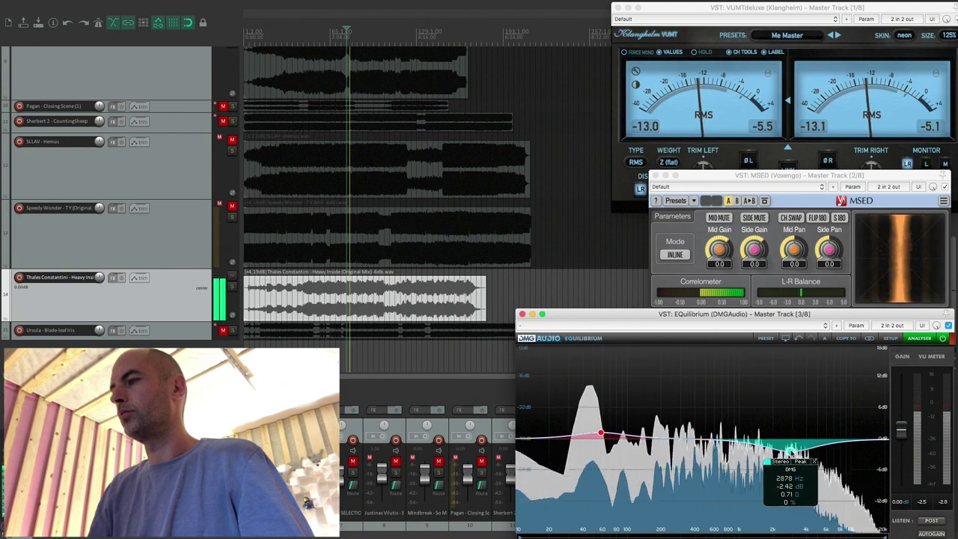
{"action": "double_click", "coordinate": [868, 423]}
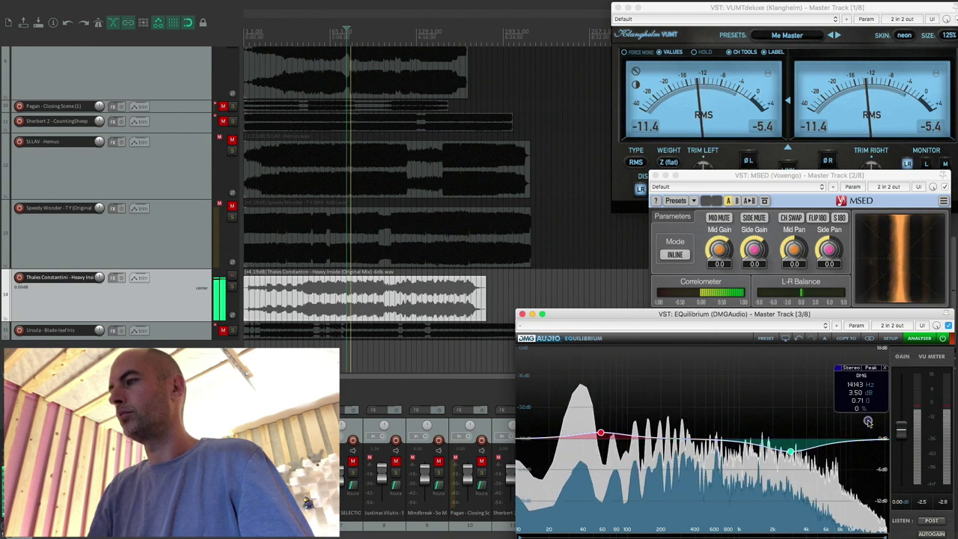
{"action": "double_click", "coordinate": [868, 423]}
{"action": "double_click", "coordinate": [868, 423]}
{"action": "double_click", "coordinate": [868, 423]}
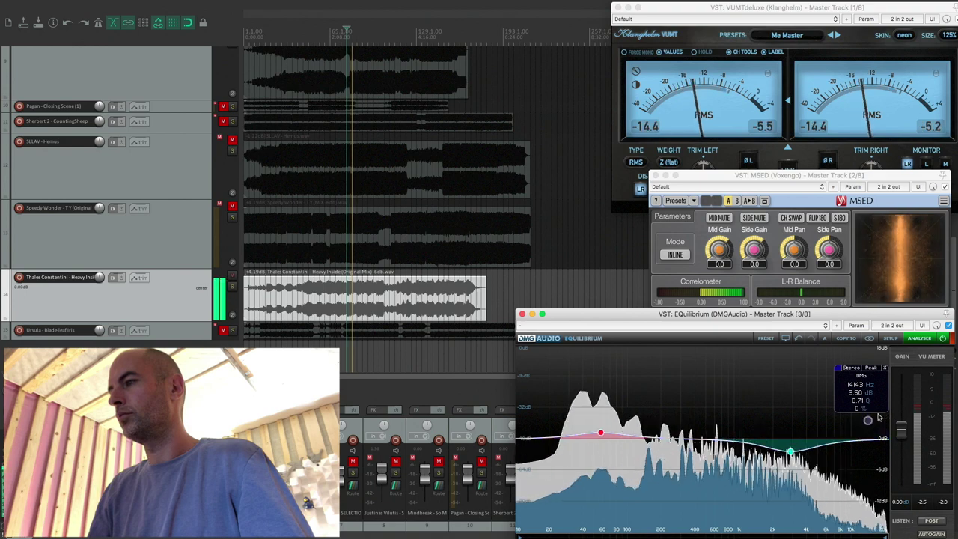
{"action": "double_click", "coordinate": [868, 423]}
{"action": "left_click_drag", "start_coordinate": [868, 423], "coordinate": [884, 422]}
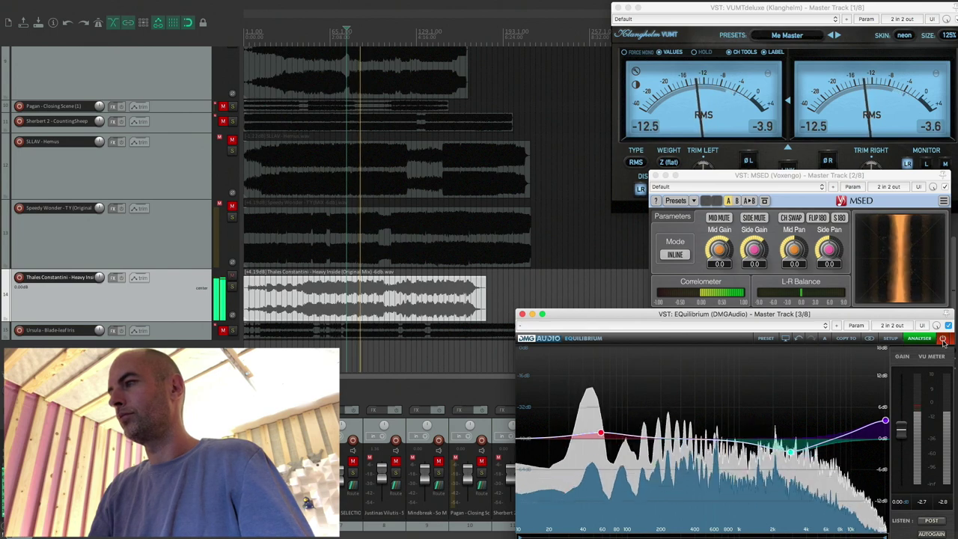
{"action": "key", "text": "space"}
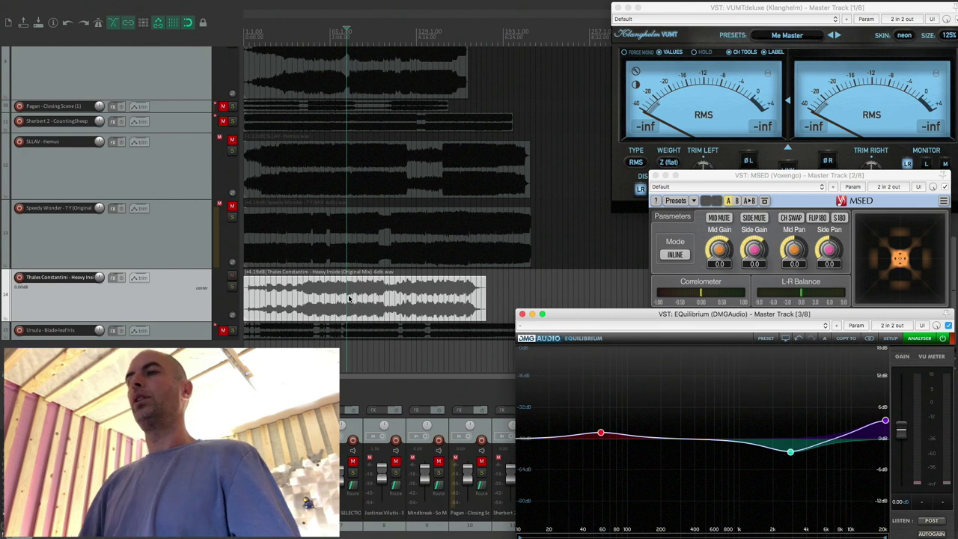
Audition Heavy Inside with the active EQ from around bar 85 and stop playback.
{"action": "left_click_drag", "start_coordinate": [361, 298], "coordinate": [365, 300]}
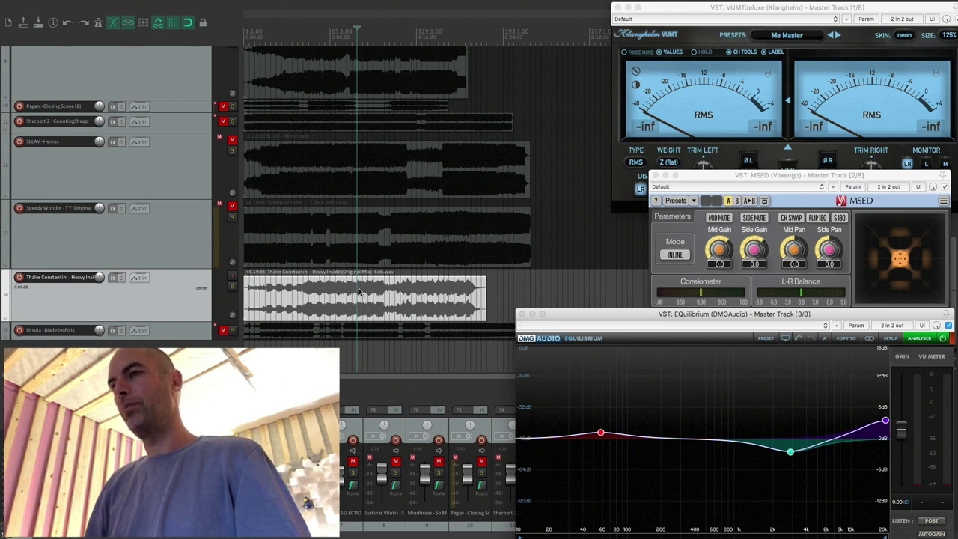
{"action": "key", "text": "space"}
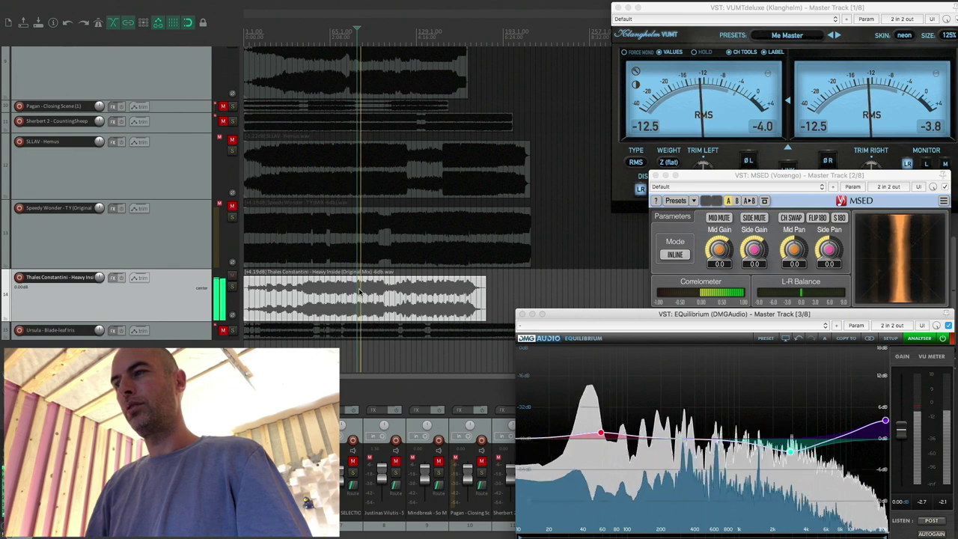
{"action": "key", "text": "space"}
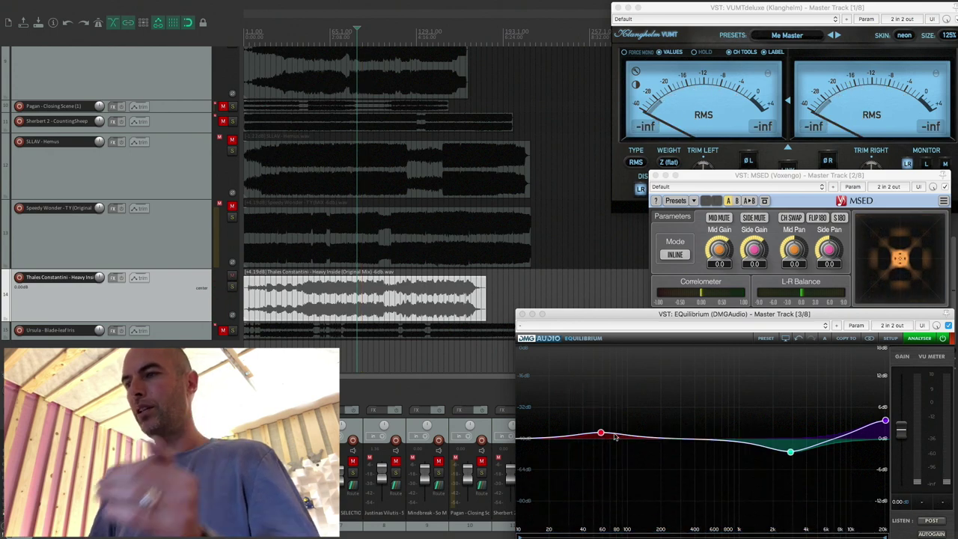
Flatten the low peak to about 0 dB and the high peak to 0.14 dB, and audition the remaining cut from around bar 121.
{"action": "left_click_drag", "start_coordinate": [601, 433], "coordinate": [602, 444]}
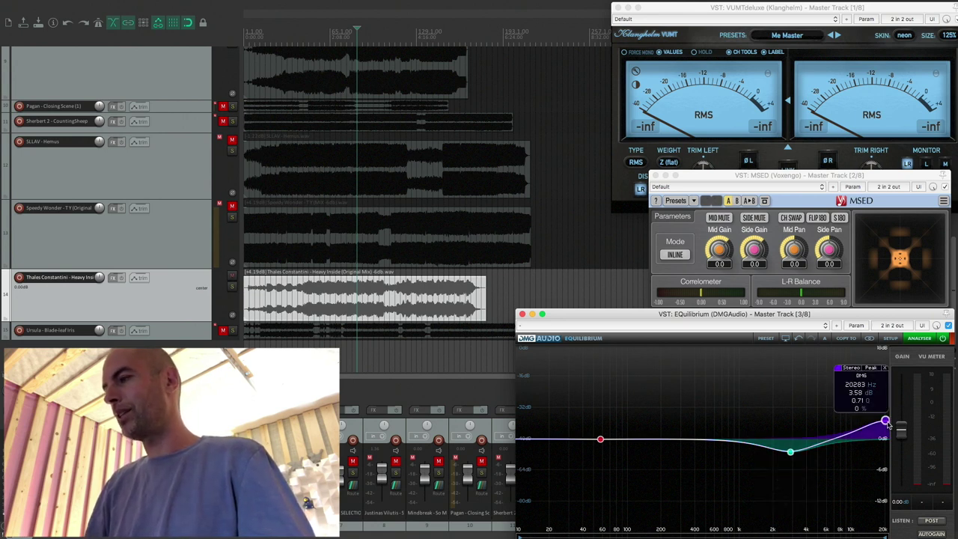
{"action": "left_click_drag", "start_coordinate": [889, 427], "coordinate": [889, 442]}
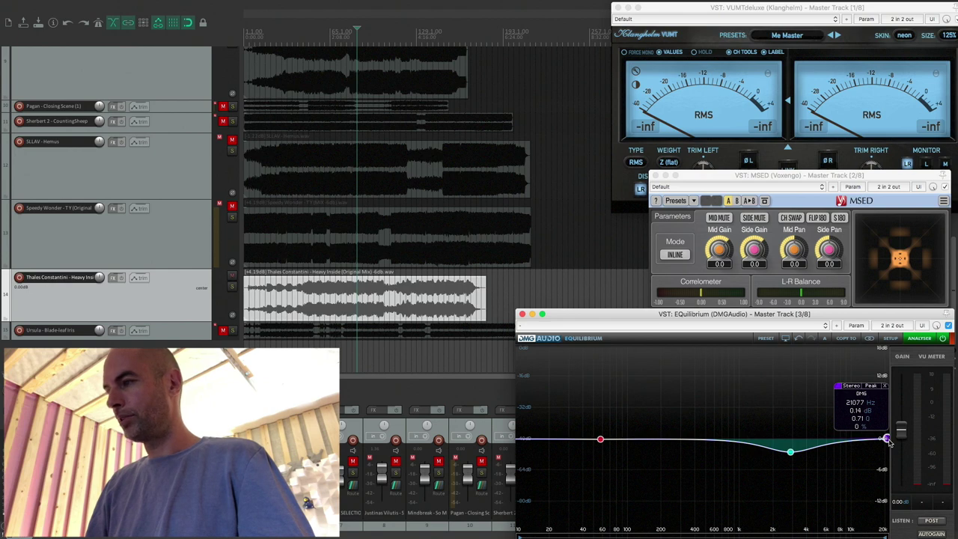
{"action": "left_click", "coordinate": [406, 291]}
{"action": "key", "text": "space"}
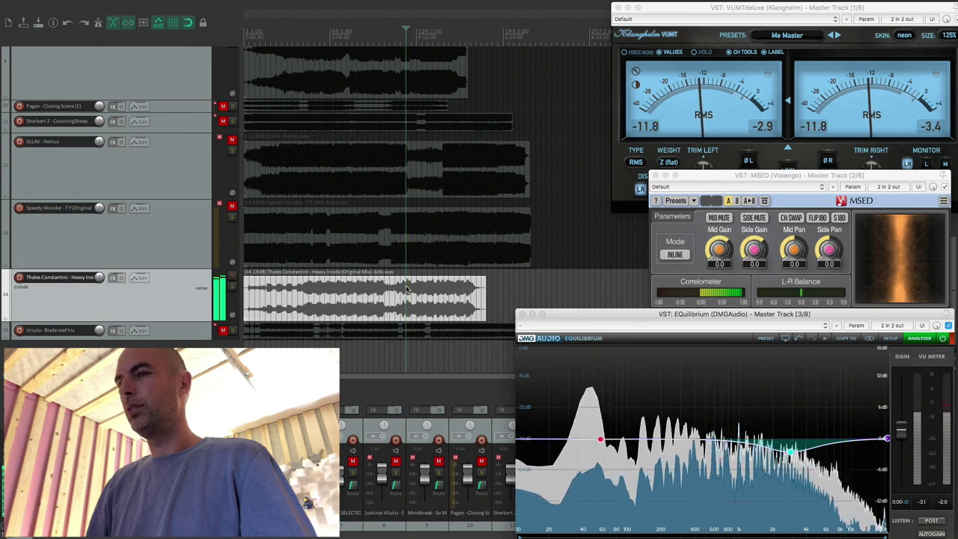
{"action": "key", "text": "space"}
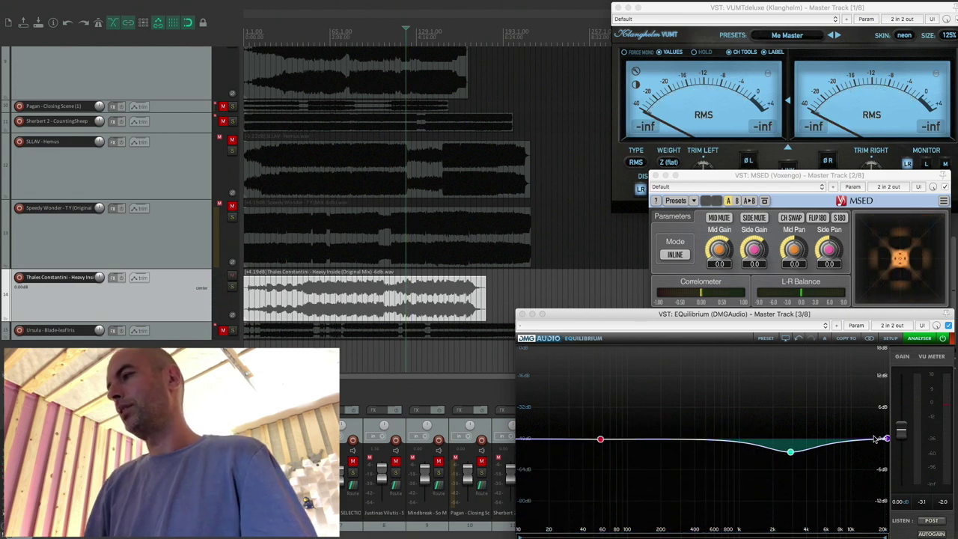
Raise the high peak to 3.00 dB at 21288 Hz and audition Heavy Inside from around bars 121 and 93.
{"action": "mouse_move", "coordinate": [885, 438]}
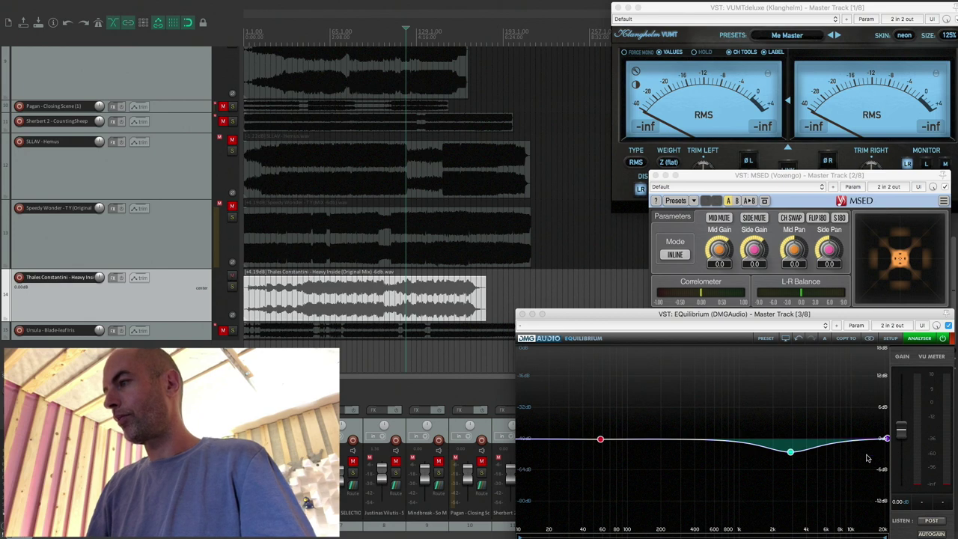
{"action": "left_click_drag", "start_coordinate": [887, 440], "coordinate": [888, 426]}
{"action": "key", "text": "space"}
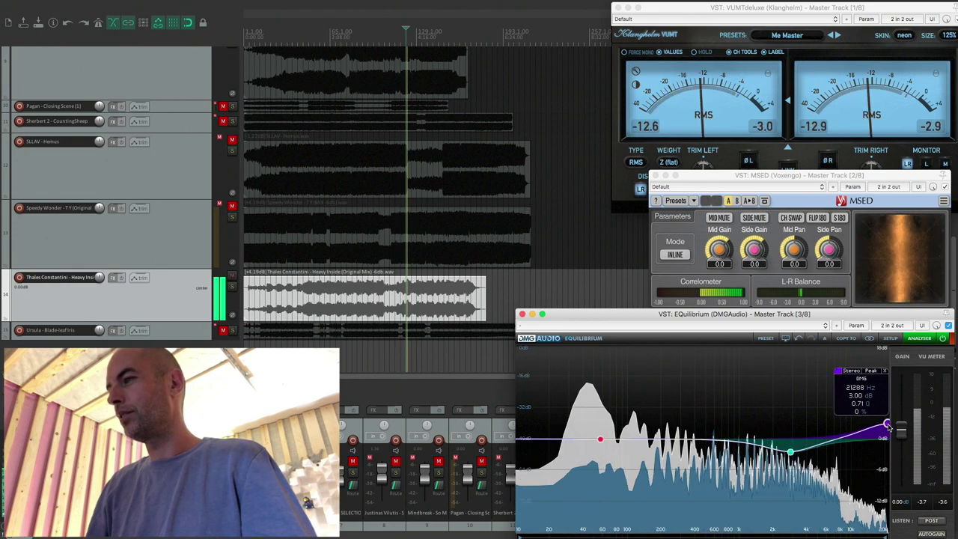
{"action": "mouse_move", "coordinate": [791, 453]}
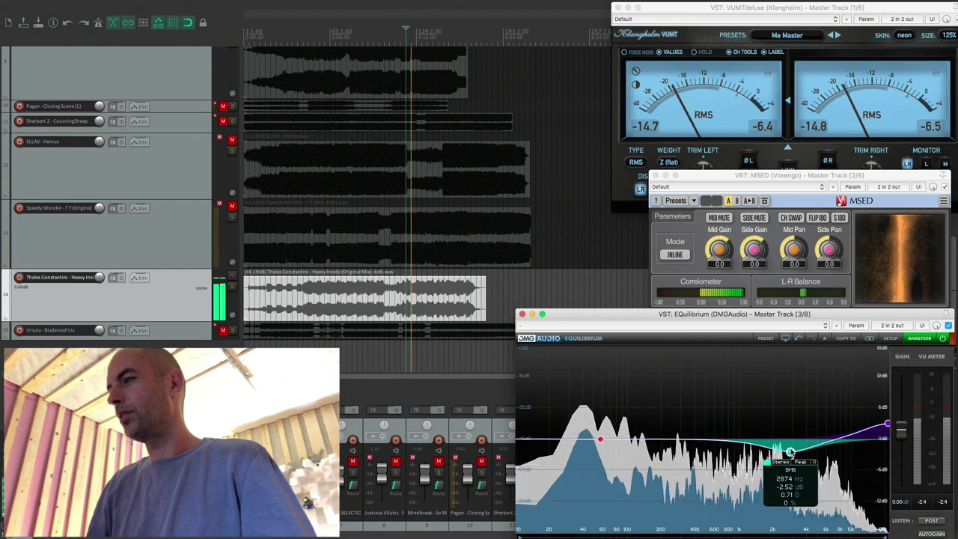
{"action": "left_click", "coordinate": [367, 298]}
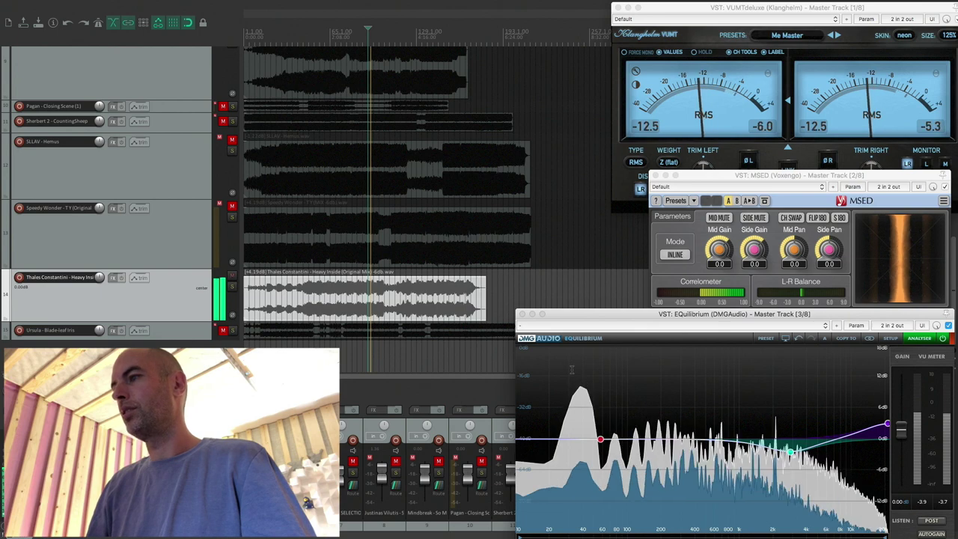
Deepen the 2825 Hz peak cut to -2.71 dB, auditioning Heavy Inside from around bars 137 and 153.
{"action": "key", "text": "space"}
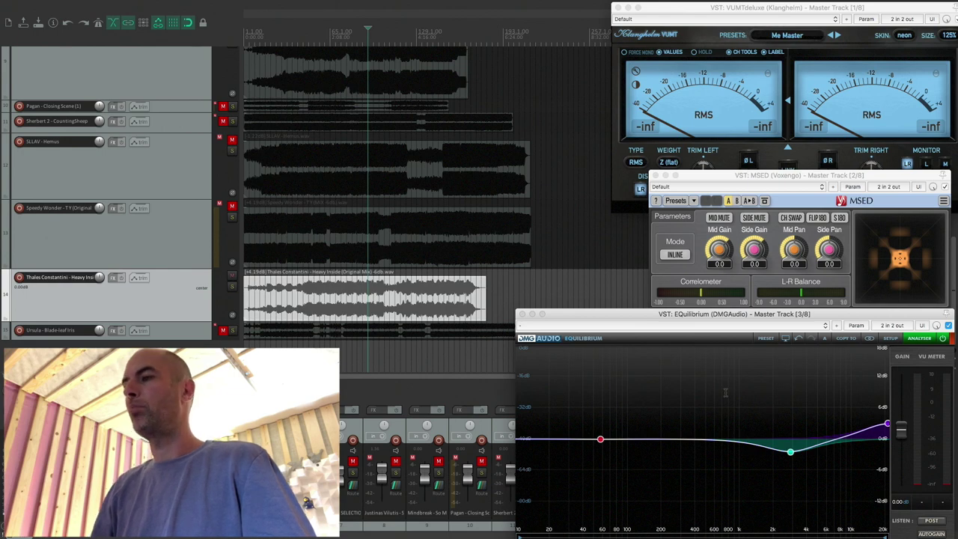
{"action": "left_click", "coordinate": [426, 301]}
{"action": "key", "text": "space"}
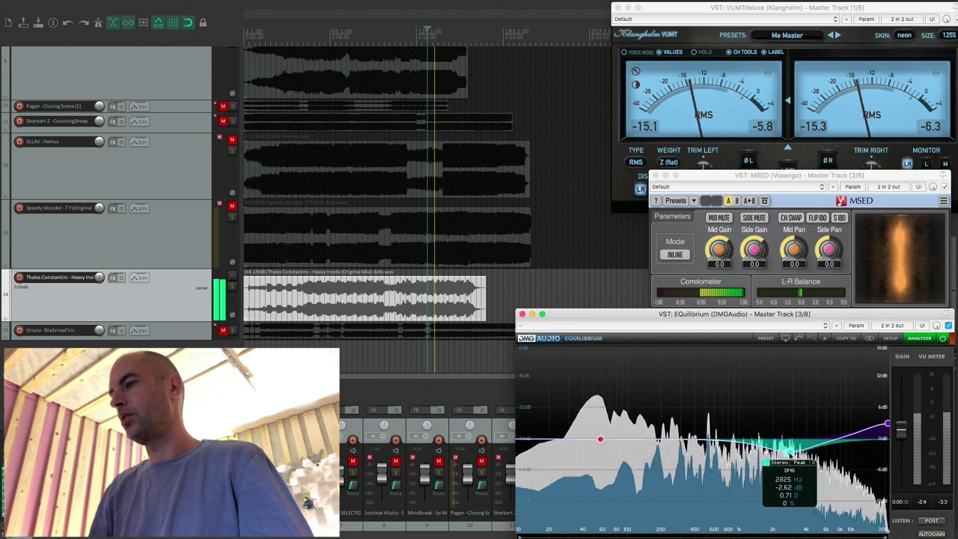
{"action": "left_click_drag", "start_coordinate": [790, 455], "coordinate": [789, 455]}
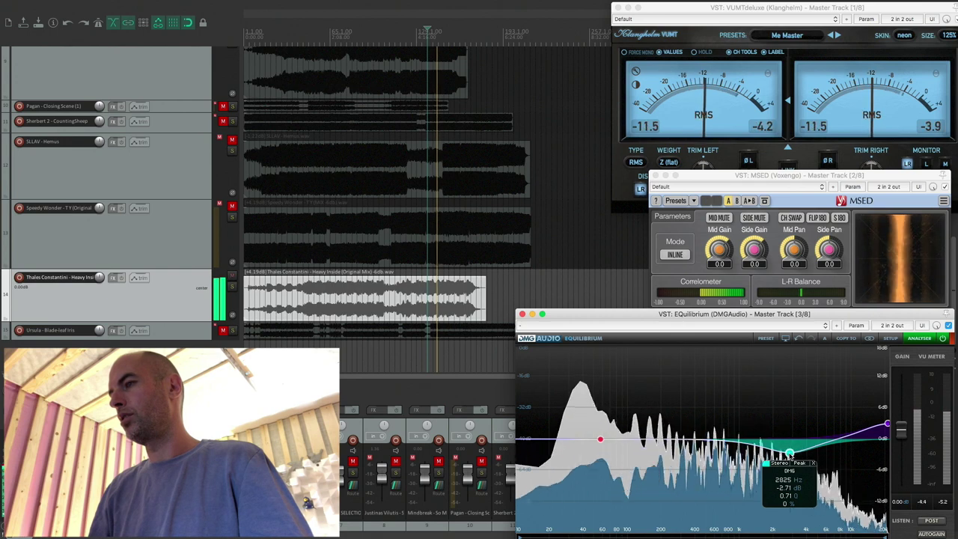
{"action": "left_click", "coordinate": [450, 300]}
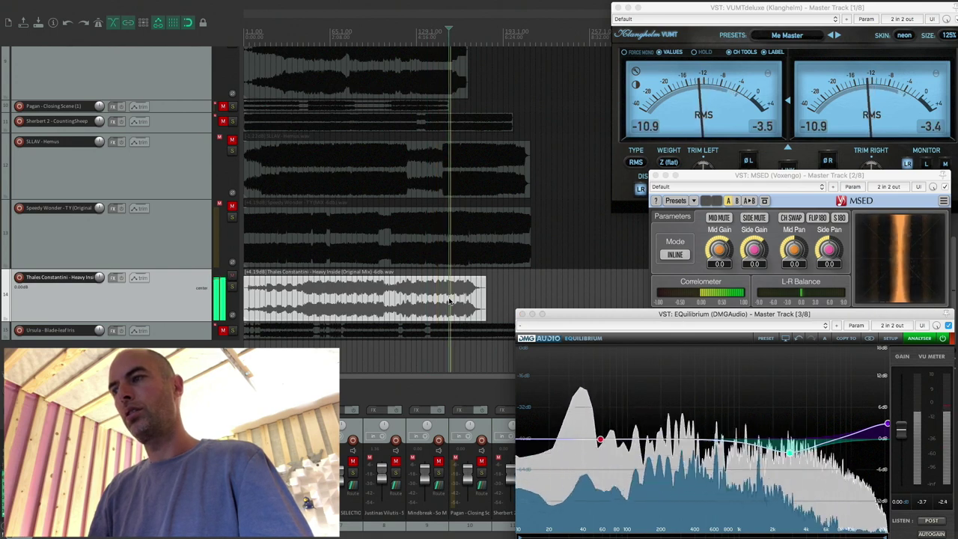
{"action": "key", "text": "space"}
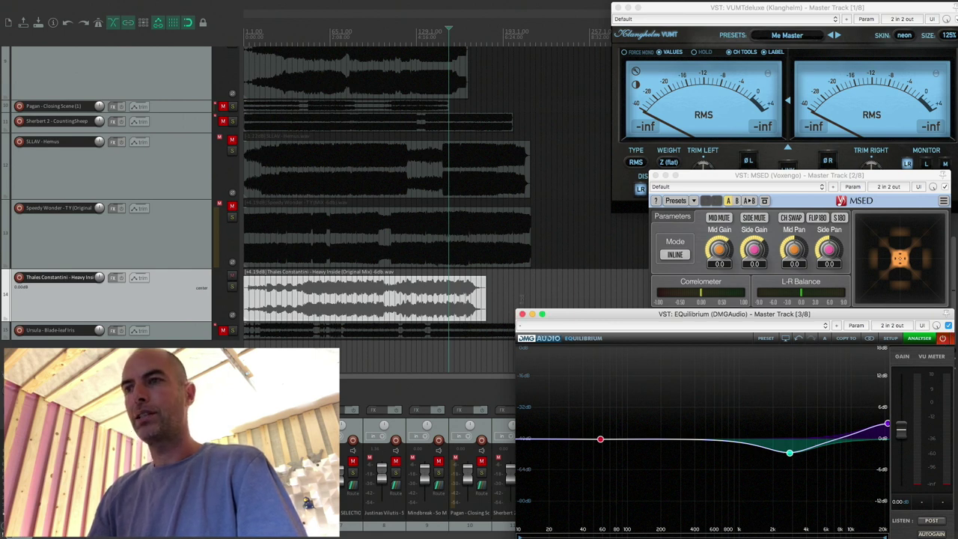
Mute Heavy Inside, unmute and select Blade-leaf Iris, and play it from the start.
{"action": "left_click", "coordinate": [232, 275]}
{"action": "left_click", "coordinate": [223, 330]}
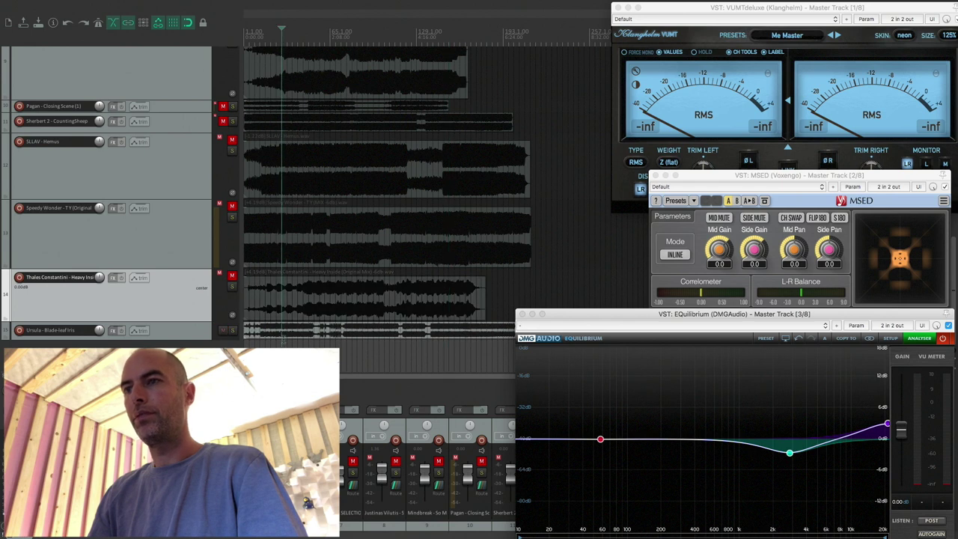
{"action": "left_click", "coordinate": [126, 335]}
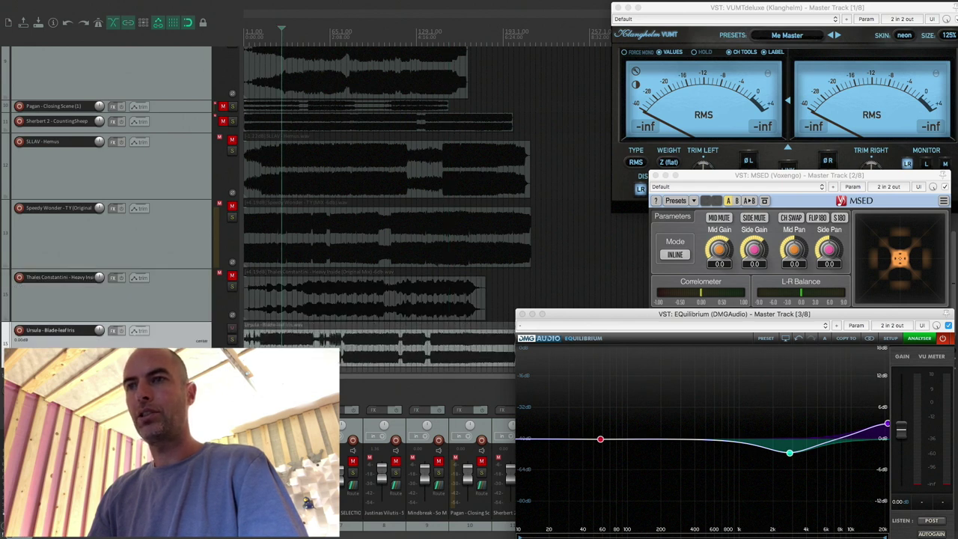
{"action": "scroll", "coordinate": [214, 320], "scroll_direction": "down", "scroll_amount": 1}
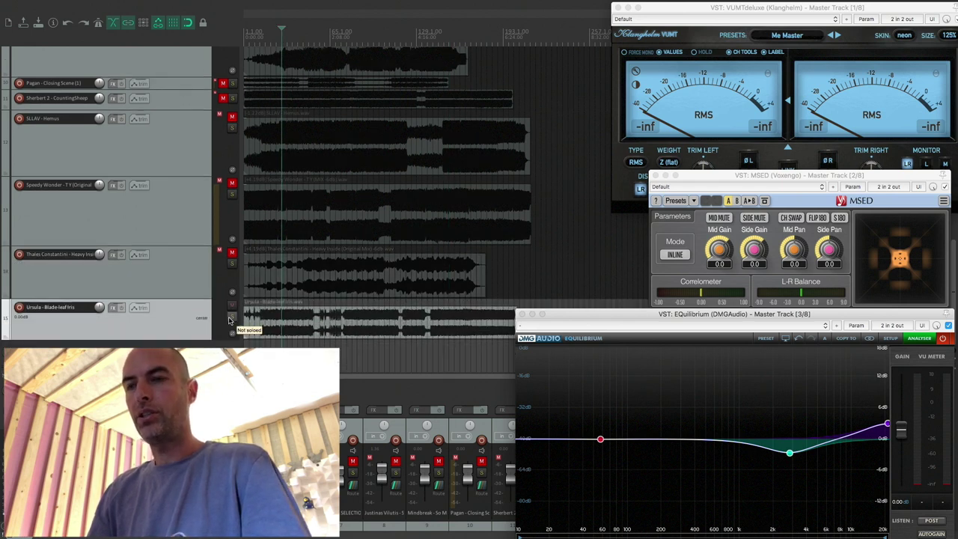
{"action": "scroll", "coordinate": [264, 320], "scroll_direction": "down", "scroll_amount": 2}
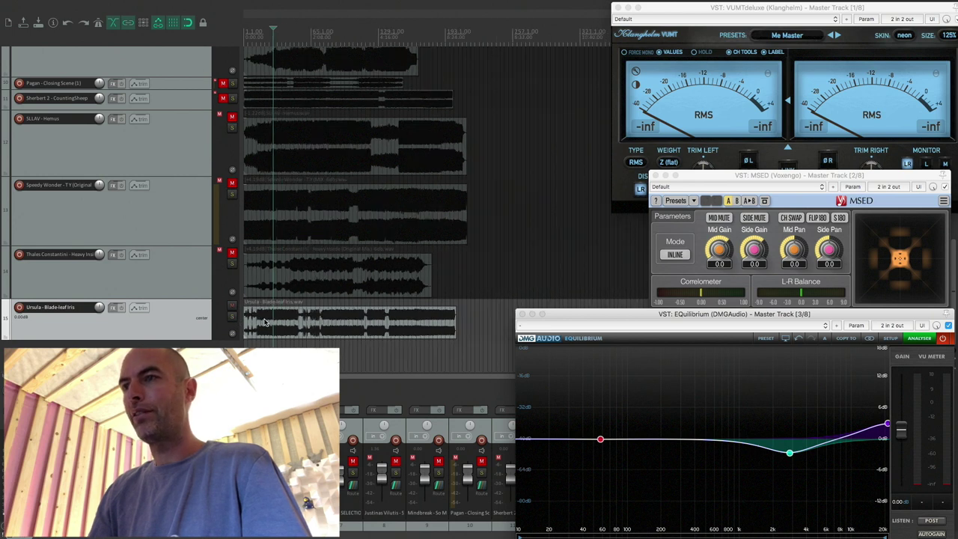
{"action": "left_click", "coordinate": [256, 327]}
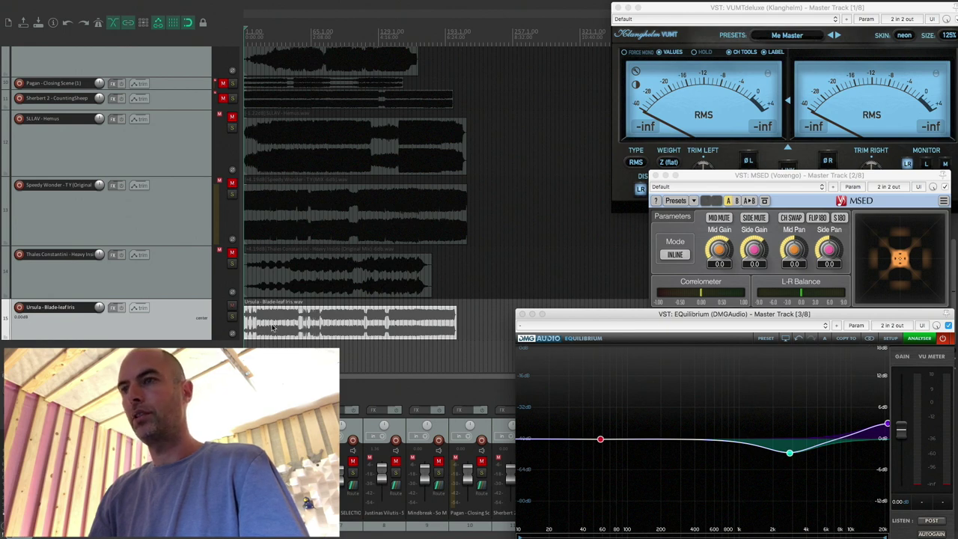
{"action": "key", "text": "space"}
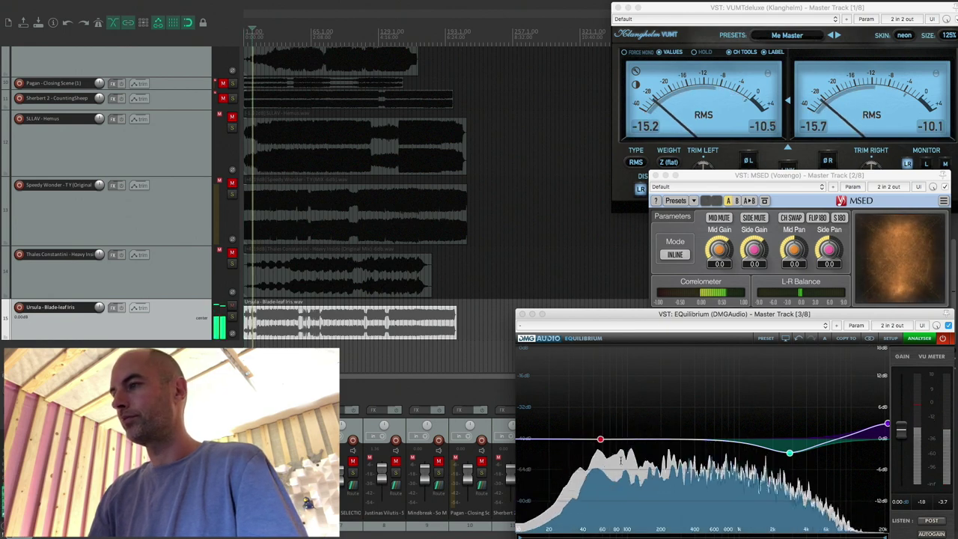
Remove the 2825 Hz, 21288 Hz and 57.6 Hz bands from the master EQ and take it out of bypass.
{"action": "mouse_move", "coordinate": [814, 465]}
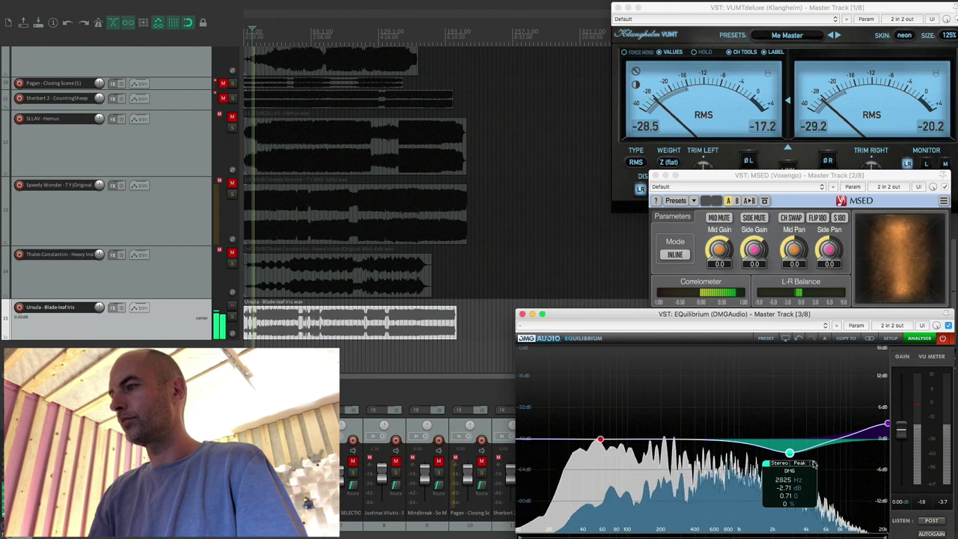
{"action": "double_click", "coordinate": [789, 453]}
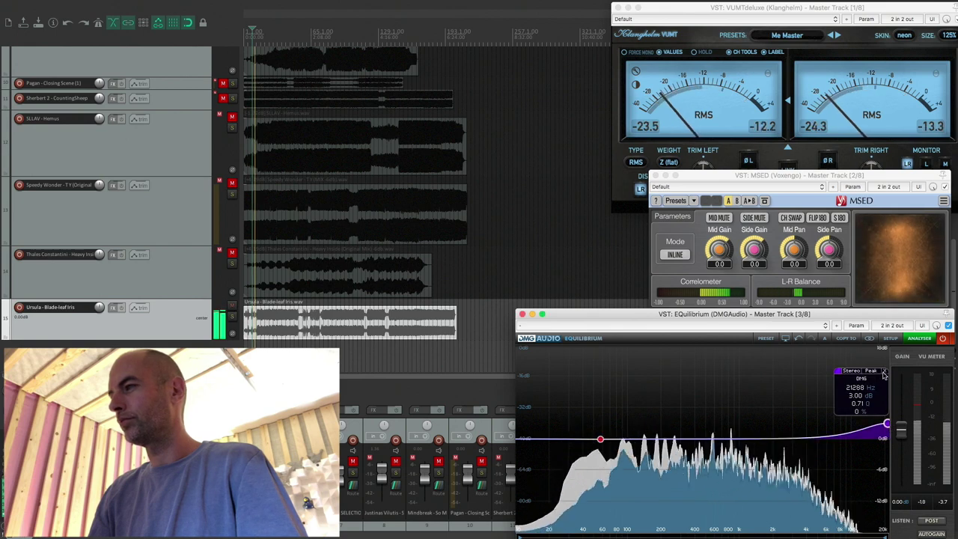
{"action": "left_click", "coordinate": [884, 372]}
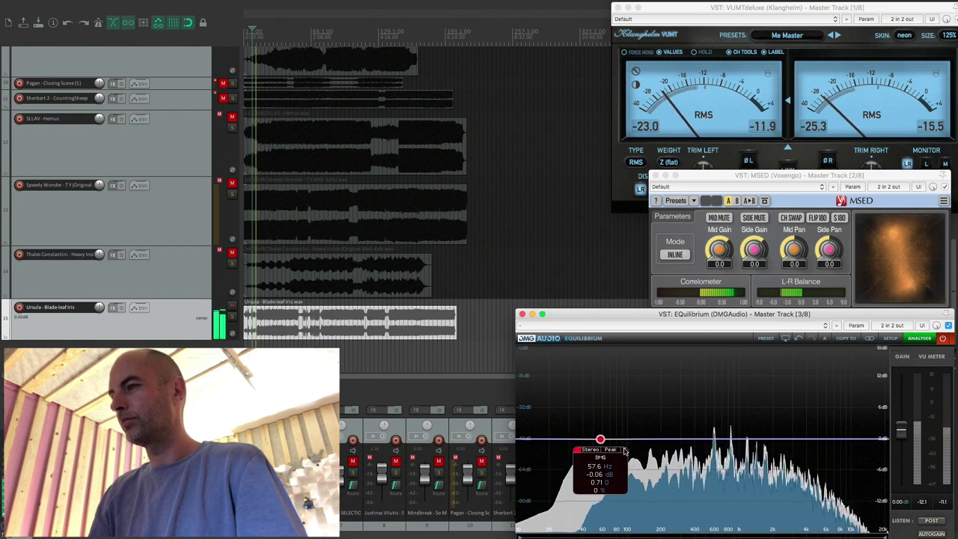
{"action": "double_click", "coordinate": [600, 440]}
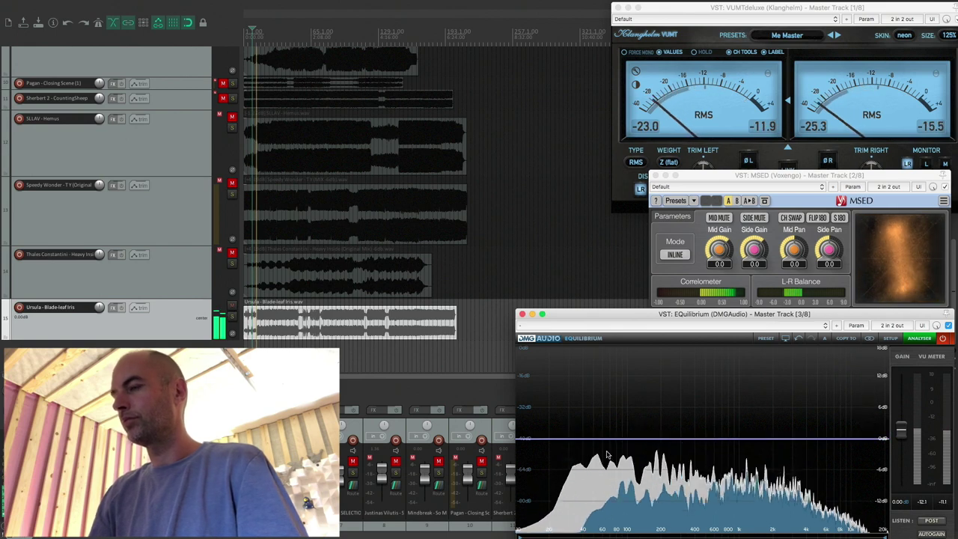
{"action": "left_click", "coordinate": [942, 338]}
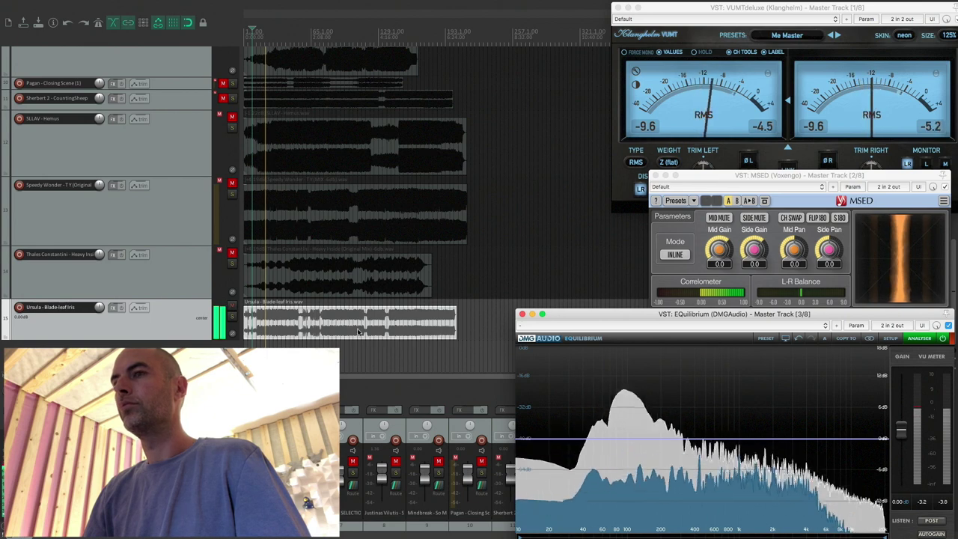
Add a shallow peak cut around 60 Hz while Blade-leaf Iris plays, and audition it from around bars 48 and 93.
{"action": "left_click", "coordinate": [275, 322]}
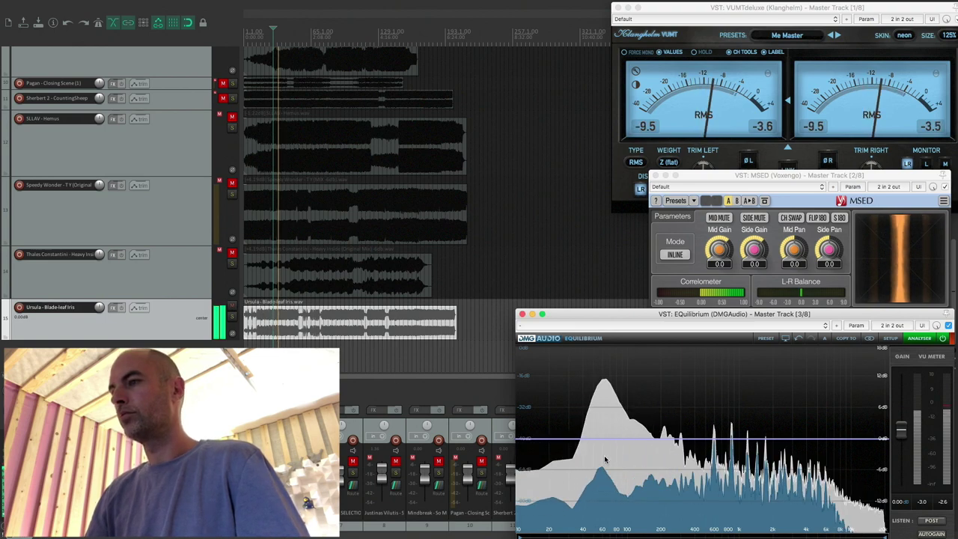
{"action": "left_click_drag", "start_coordinate": [602, 449], "coordinate": [603, 448]}
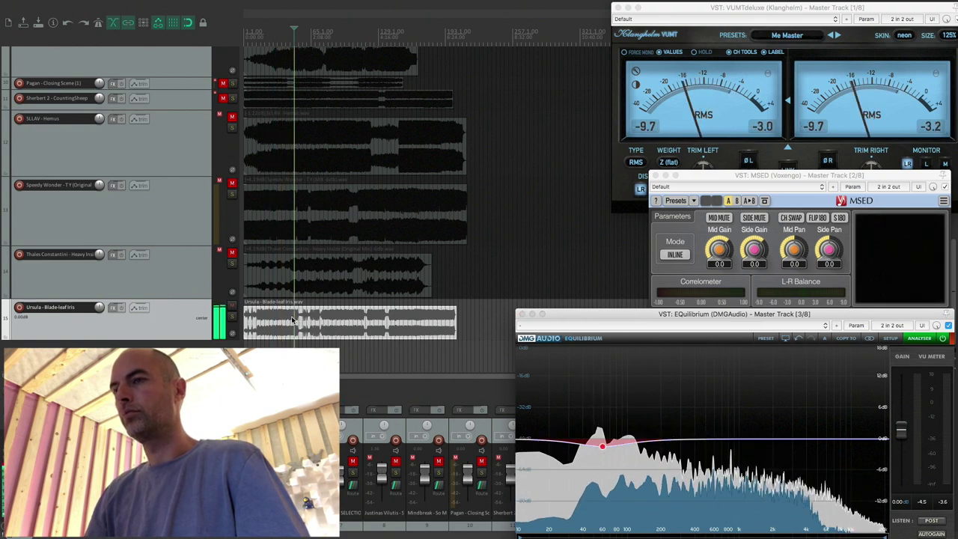
{"action": "left_click", "coordinate": [318, 319]}
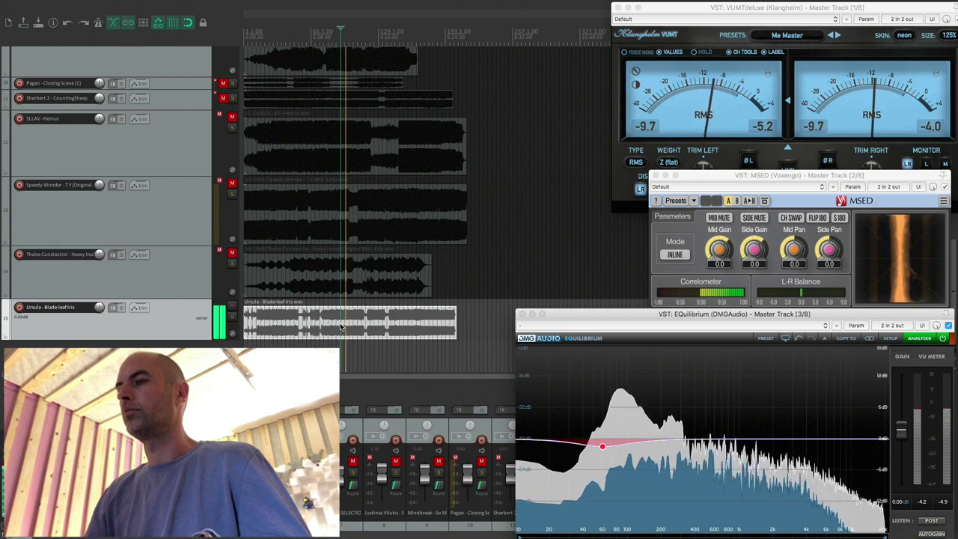
{"action": "key", "text": "space"}
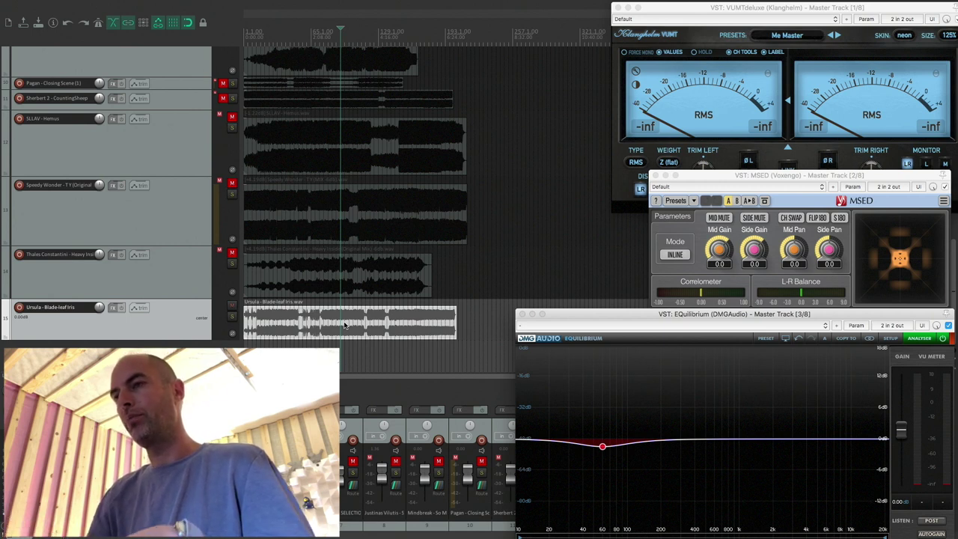
Audition Blade-leaf Iris with the low cut from around bars 125, 145, 165 and 85, and stop playback.
{"action": "key", "text": "space"}
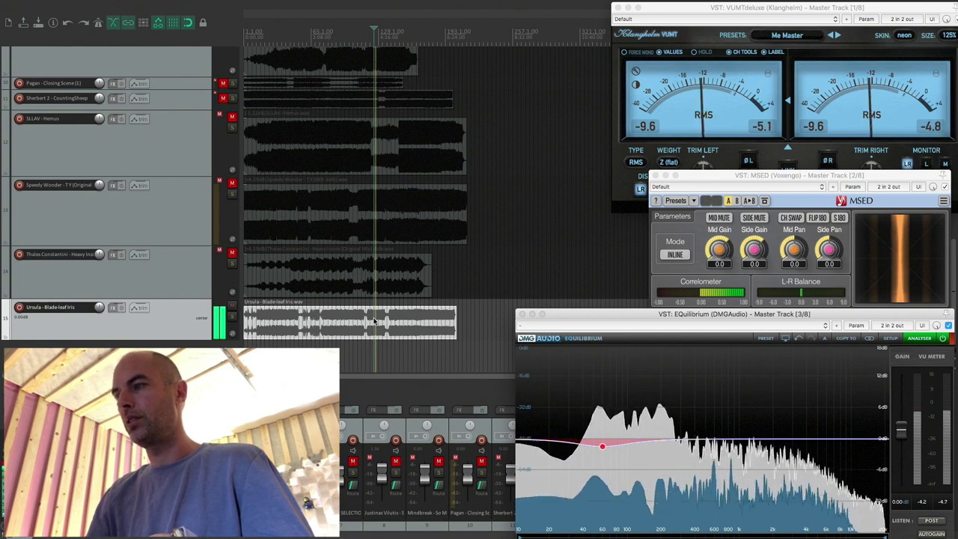
{"action": "left_click", "coordinate": [395, 322]}
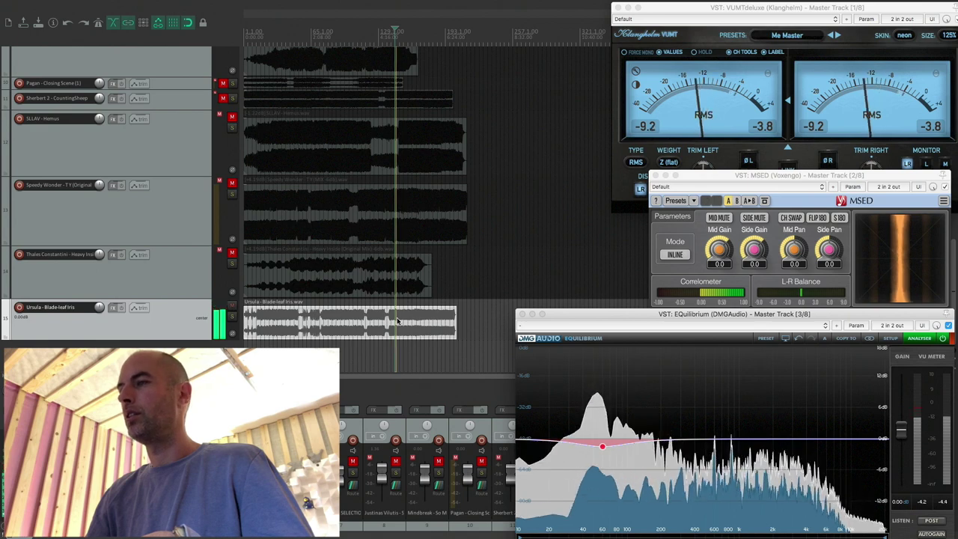
{"action": "key", "text": "space"}
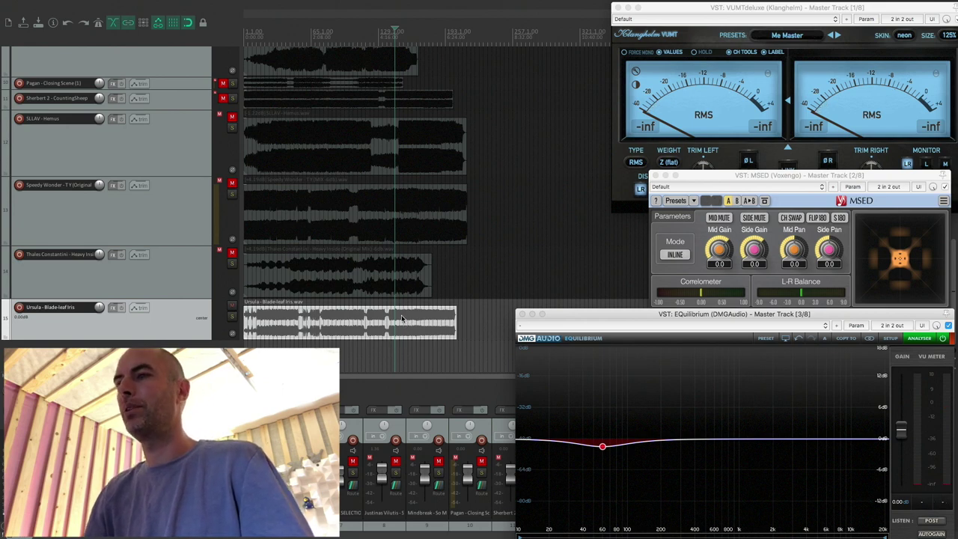
{"action": "key", "text": "space"}
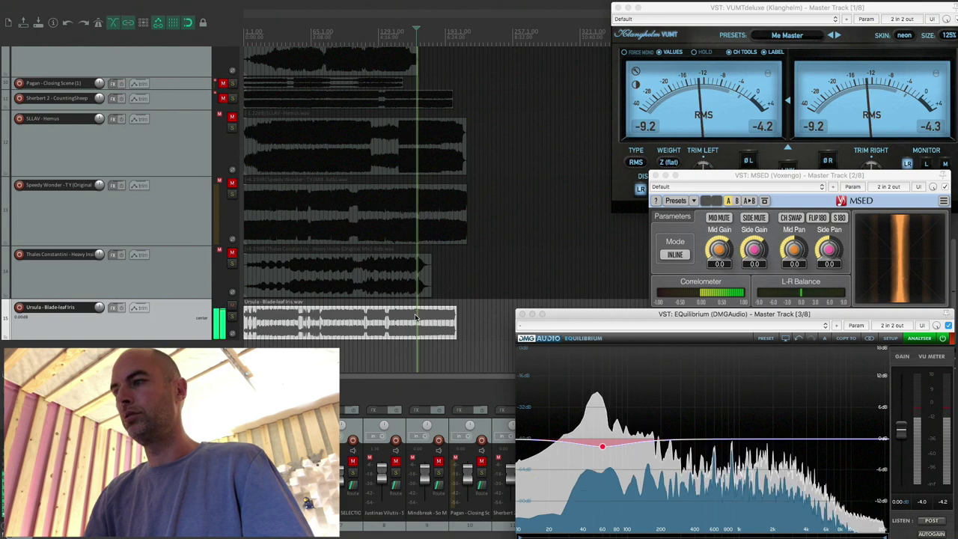
{"action": "left_click", "coordinate": [329, 322]}
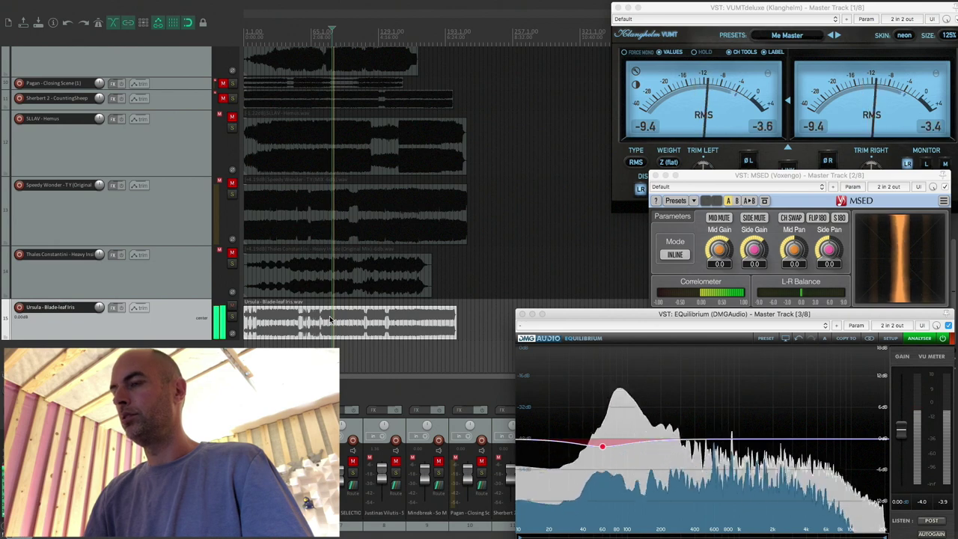
{"action": "key", "text": "space"}
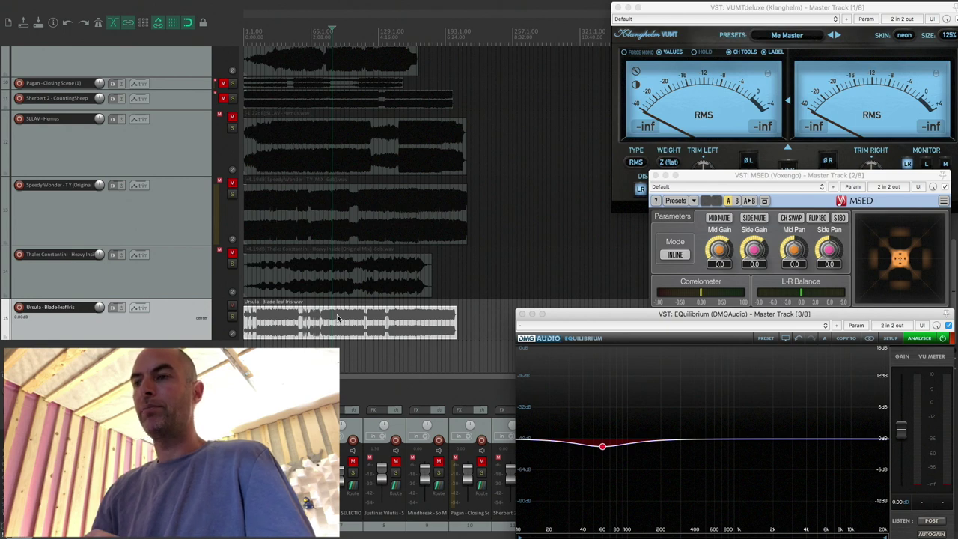
Audition short passages of Blade-leaf Iris from around bars 97 and 101.
{"action": "left_click", "coordinate": [344, 319]}
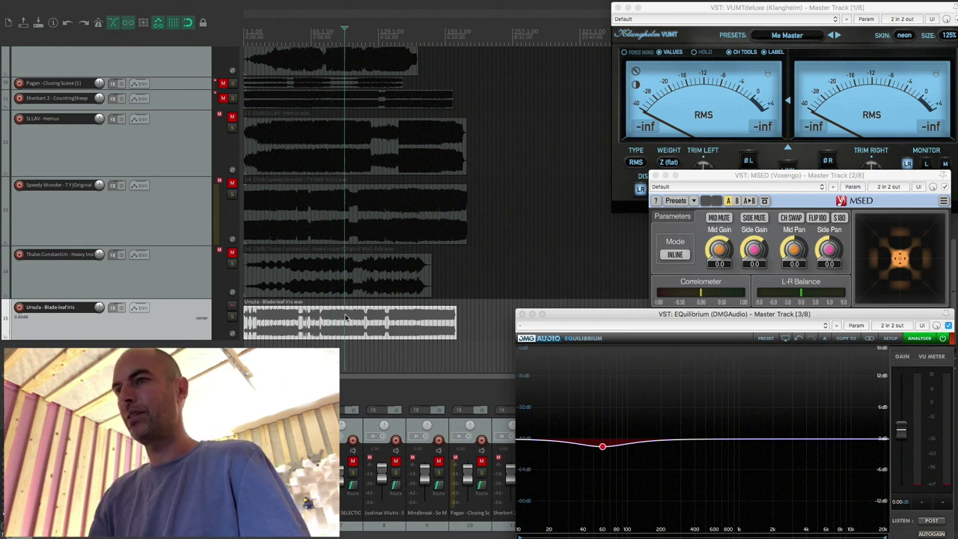
{"action": "key", "text": "space"}
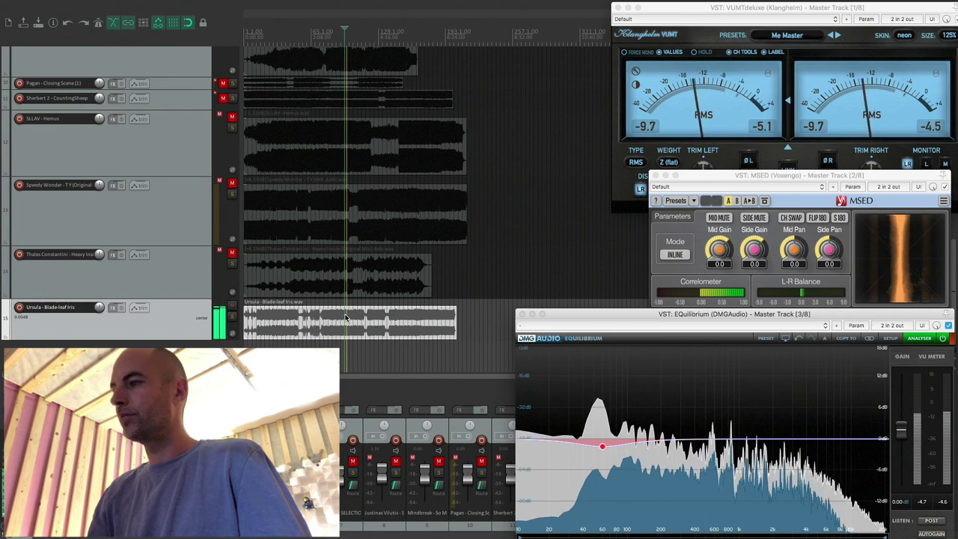
{"action": "key", "text": "space"}
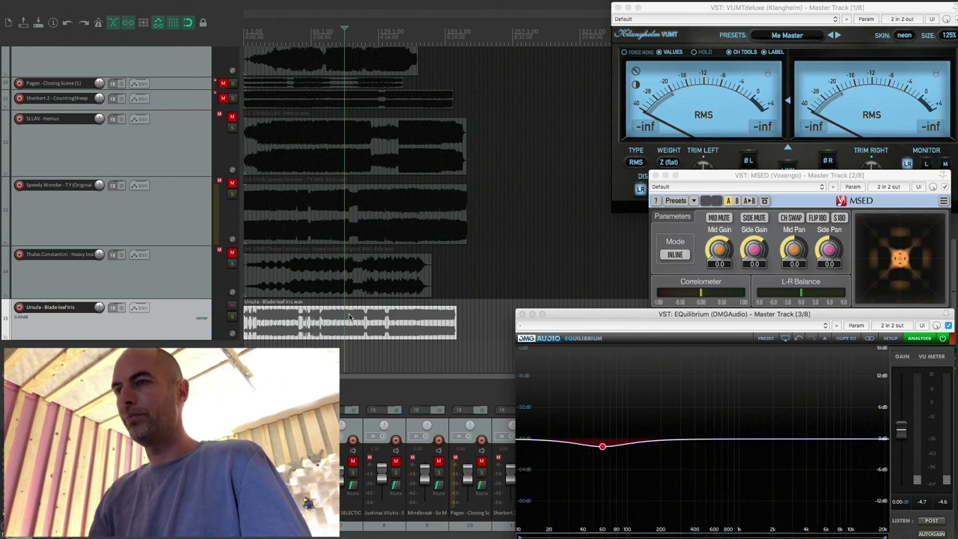
{"action": "left_click", "coordinate": [349, 318]}
{"action": "key", "text": "space"}
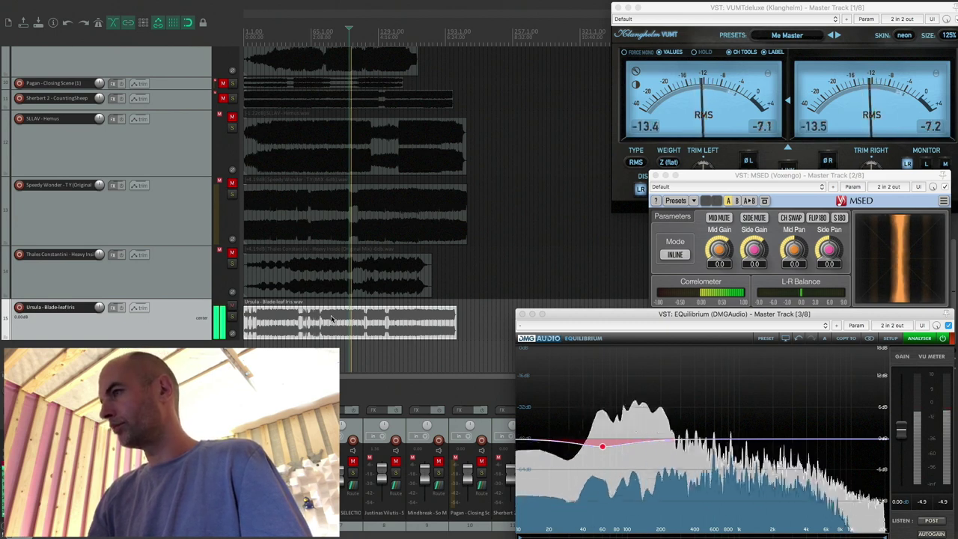
Check the EQ across Blade-leaf Iris from around bars 85, 152, 165 and 36, and stop playback.
{"action": "left_click", "coordinate": [332, 320]}
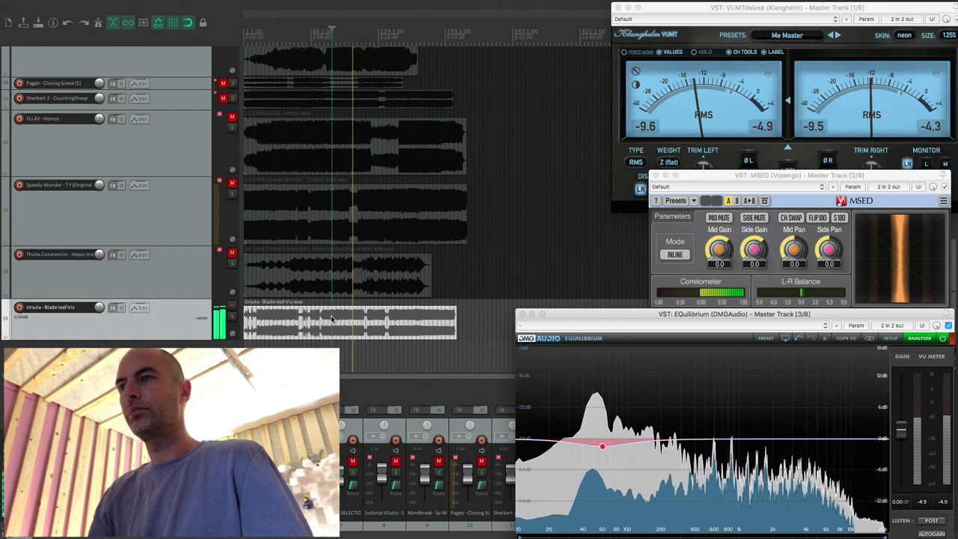
{"action": "left_click", "coordinate": [403, 326]}
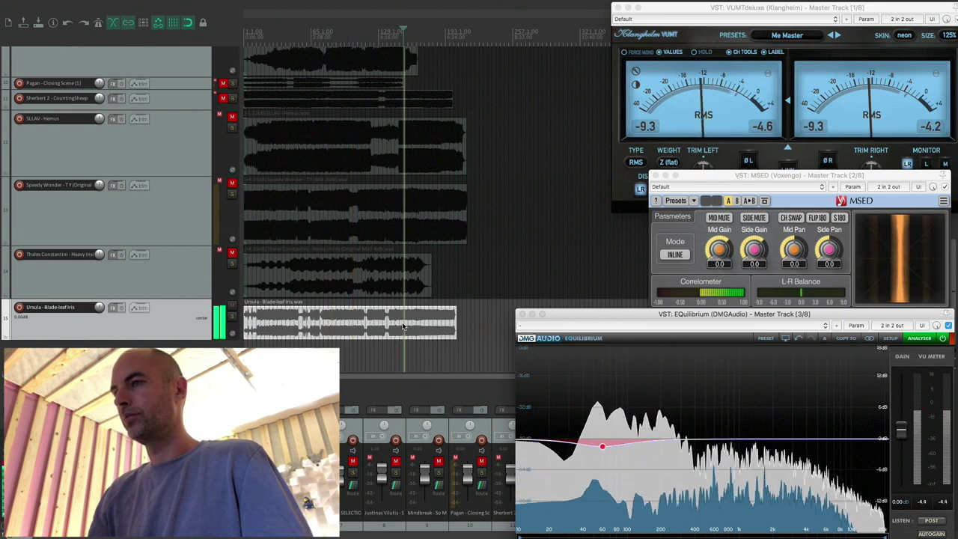
{"action": "left_click", "coordinate": [417, 324]}
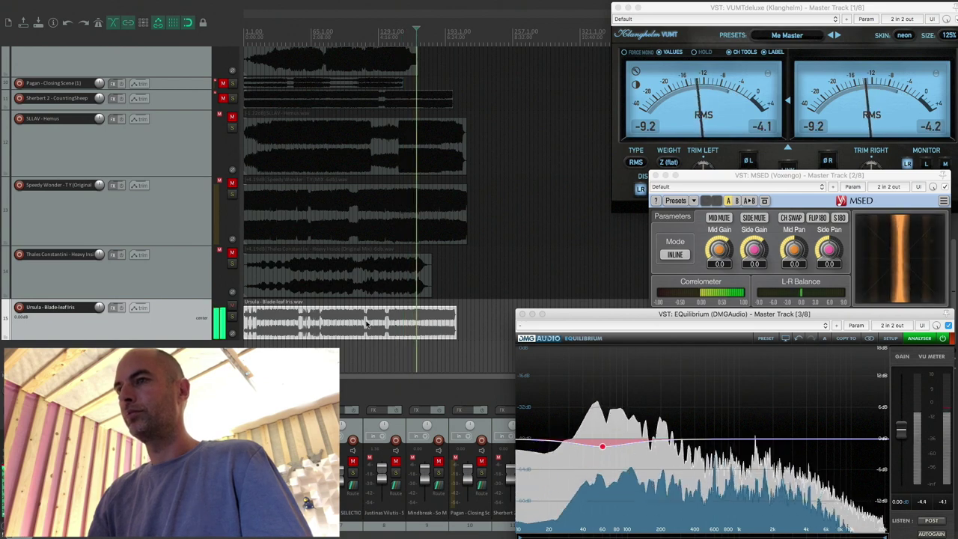
{"action": "left_click", "coordinate": [269, 322]}
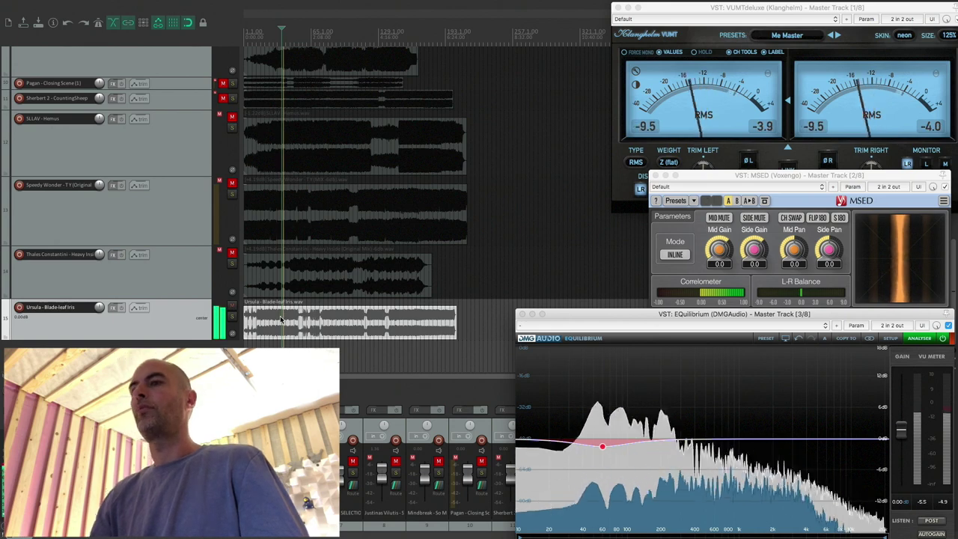
{"action": "key", "text": "space"}
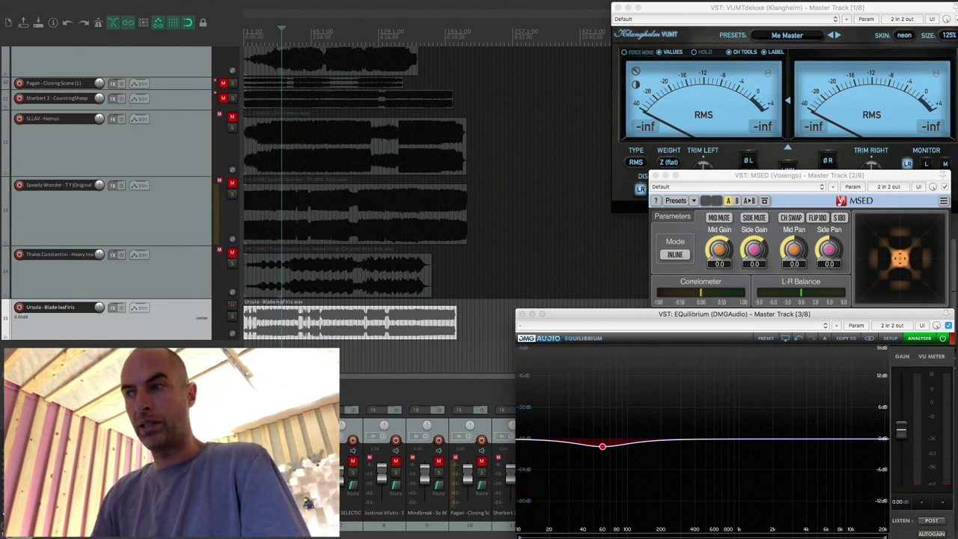
{"action": "left_click", "coordinate": [338, 325]}
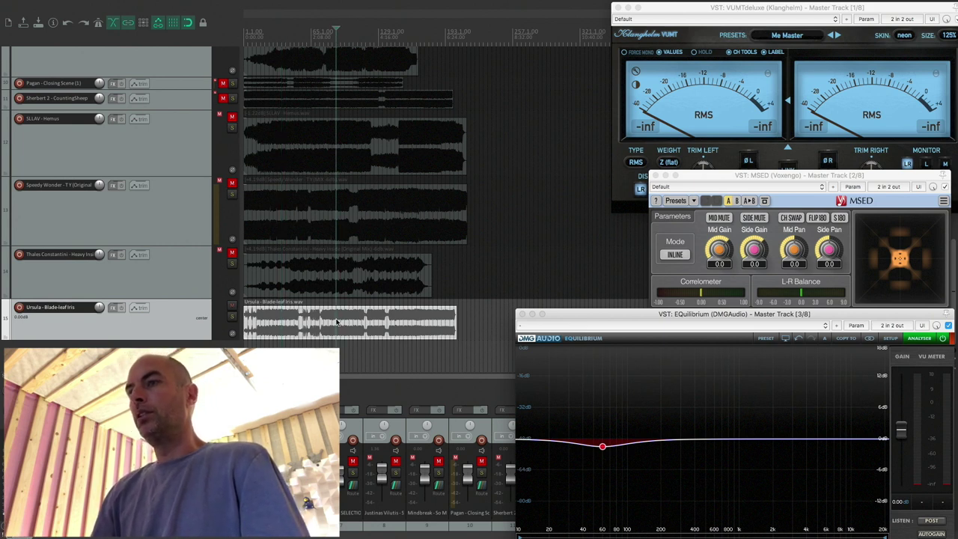
{"action": "left_click", "coordinate": [371, 314]}
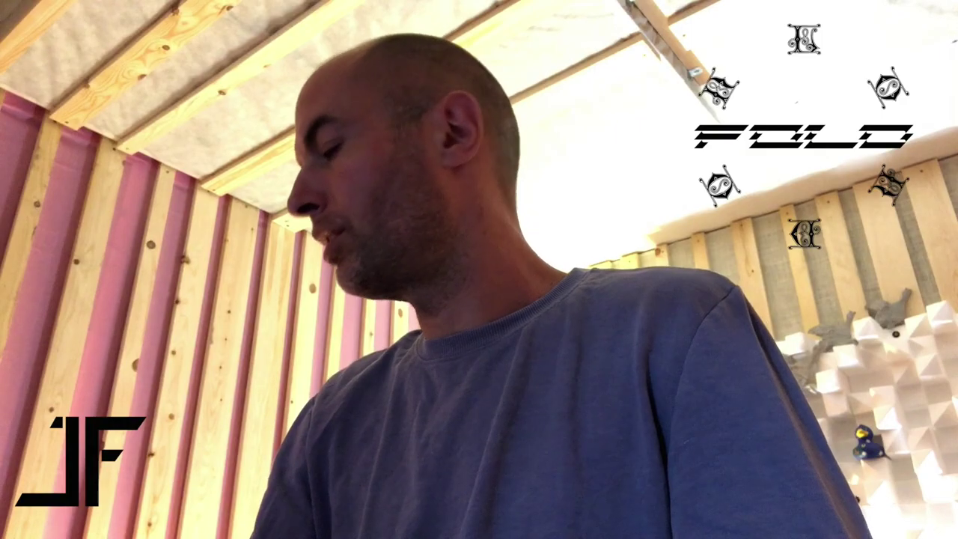